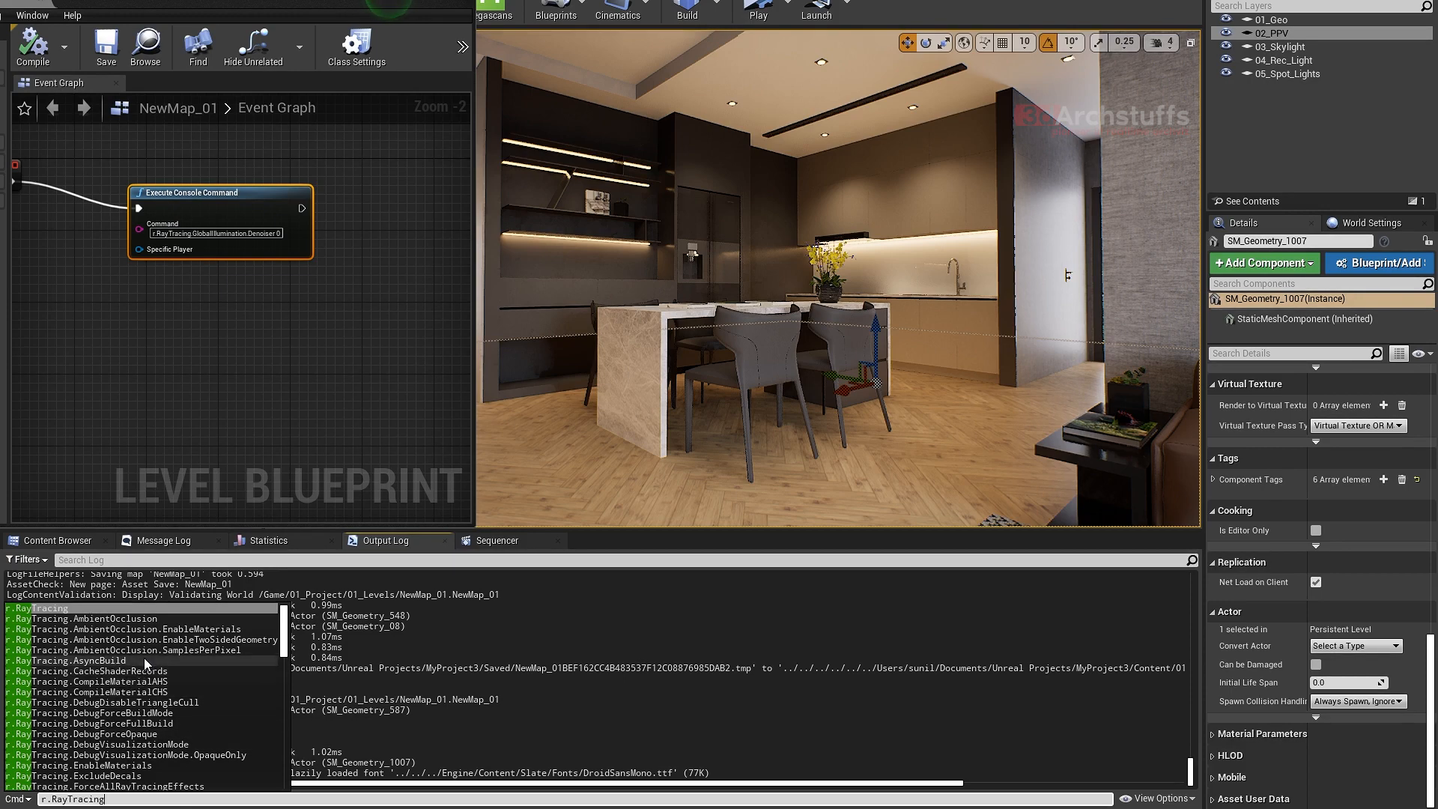
- Select the post process volume from the 02_PPV layer and choose Final Gather as its ray tracing global illumination type
double_click(1274, 33)
scroll(1284, 555, down, 3)
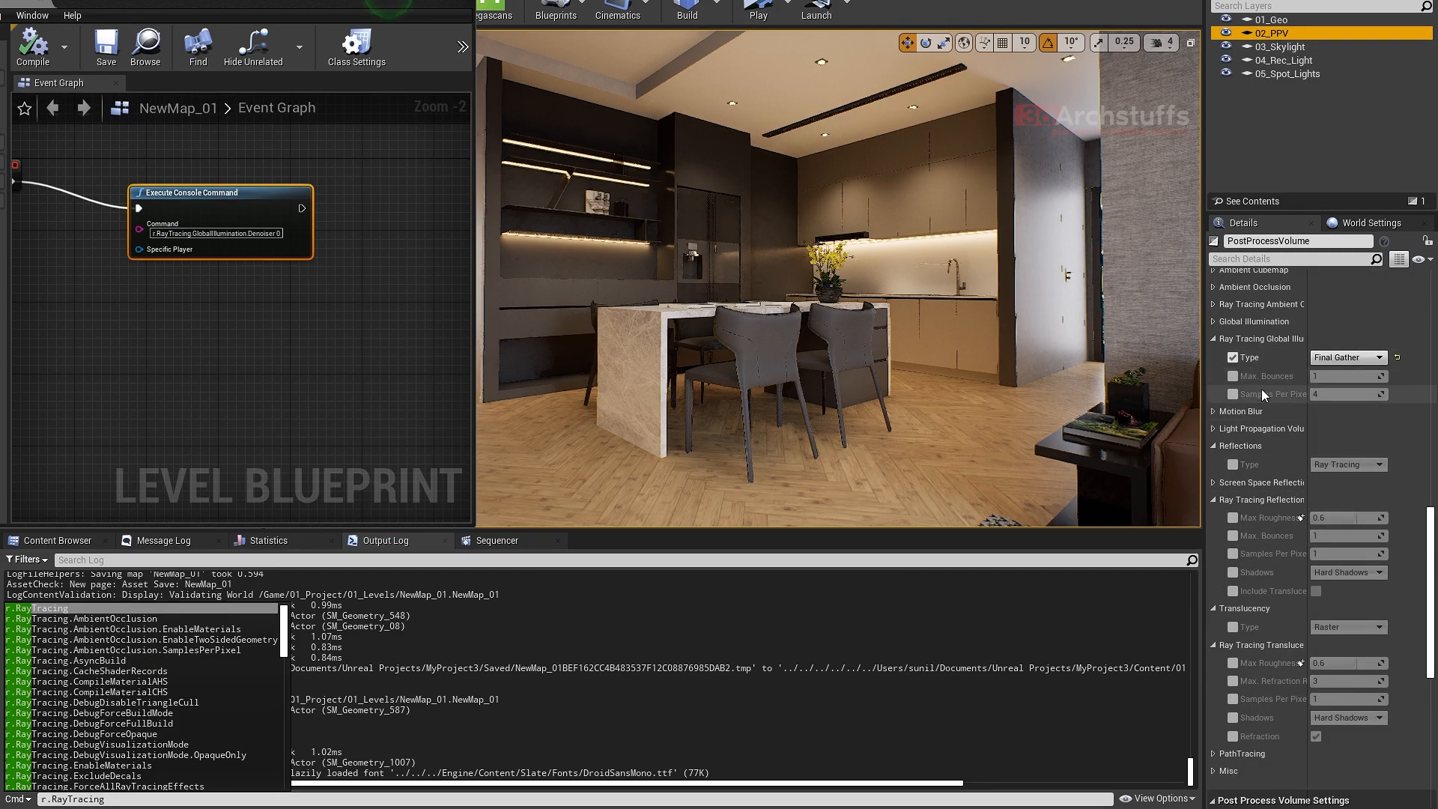
click(1341, 361)
click(1352, 389)
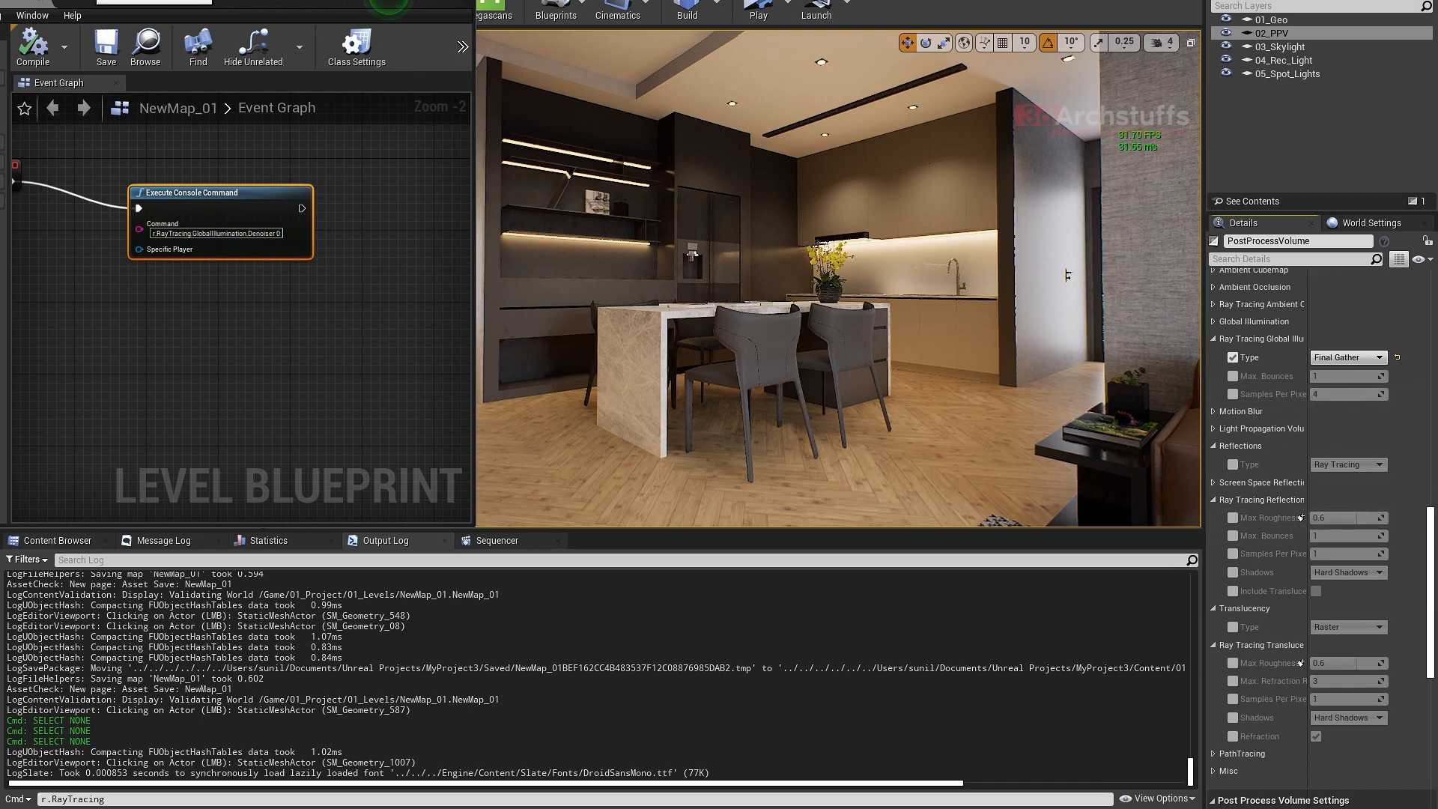
- Open the Movie Render Queue window, look over its empty render list, and close it
click(33, 15)
mouse_move(100, 2)
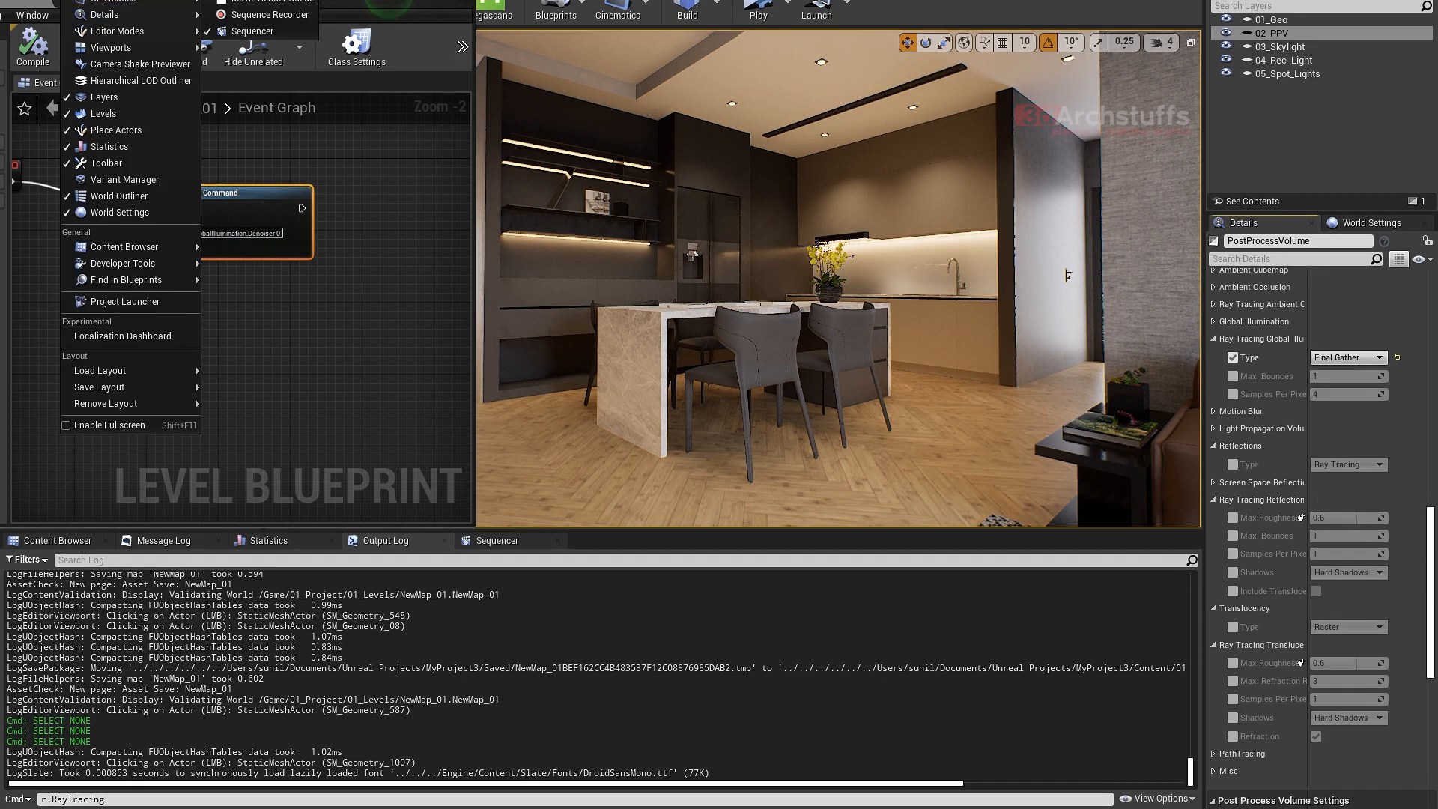
click(250, 3)
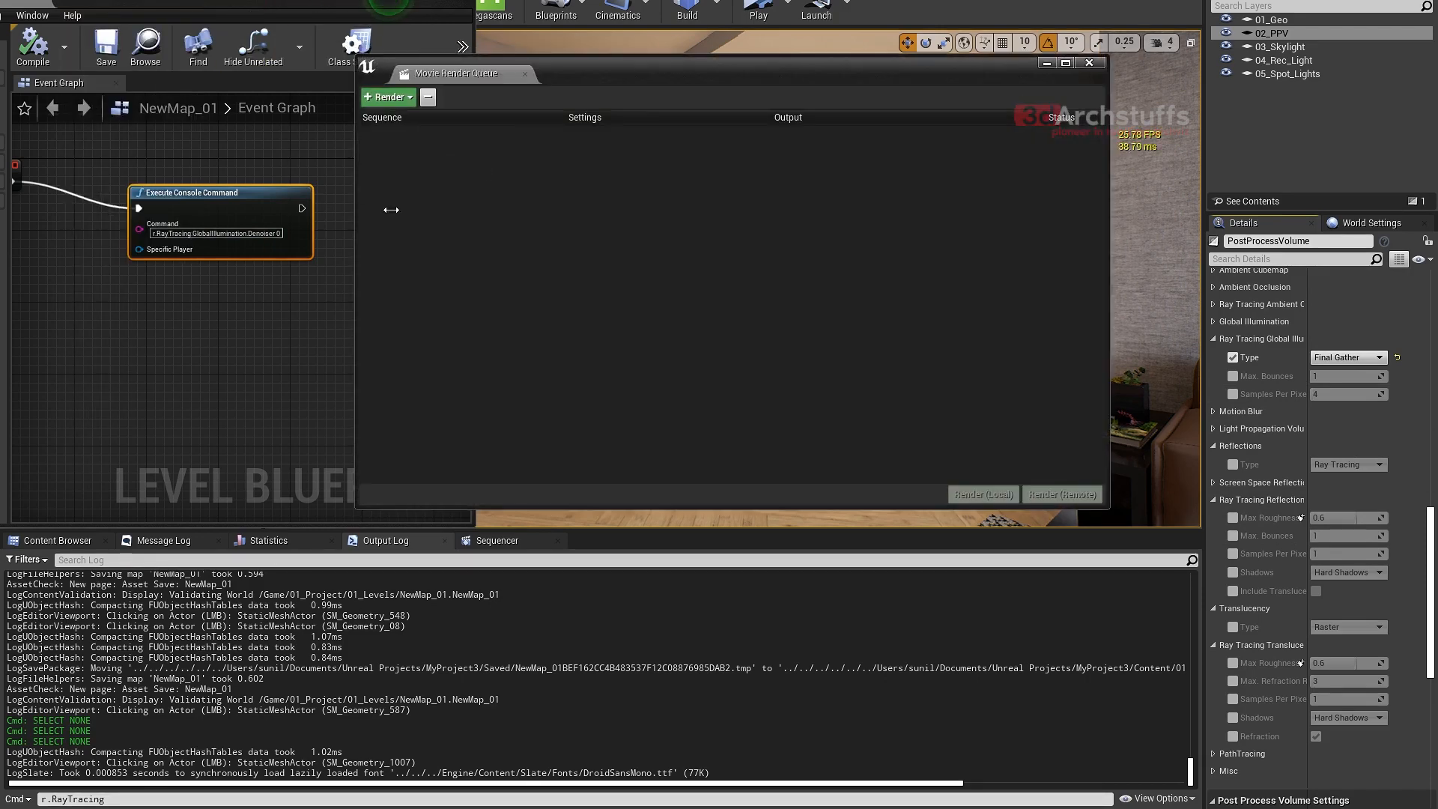
drag(595, 77, 688, 167)
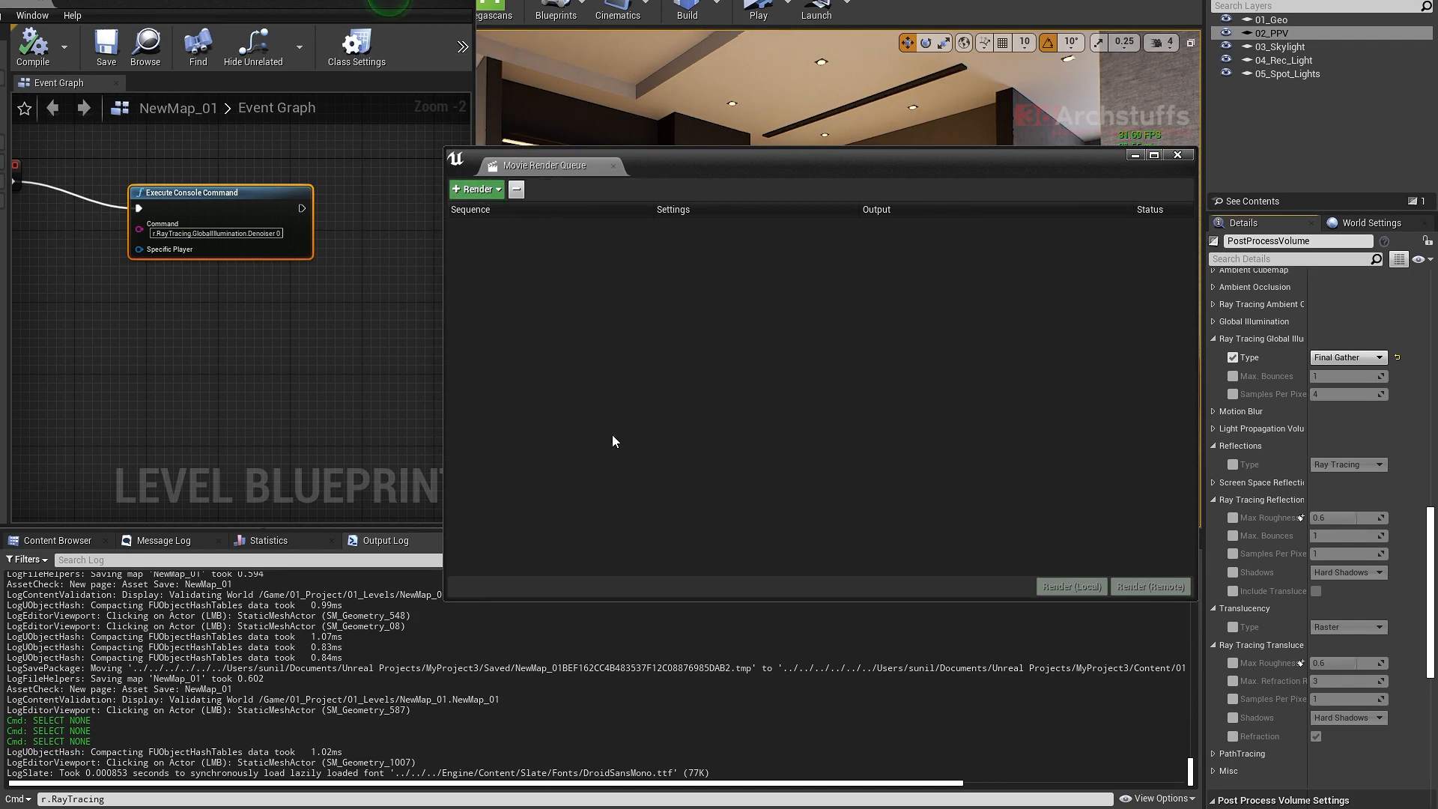
drag(828, 163, 827, 313)
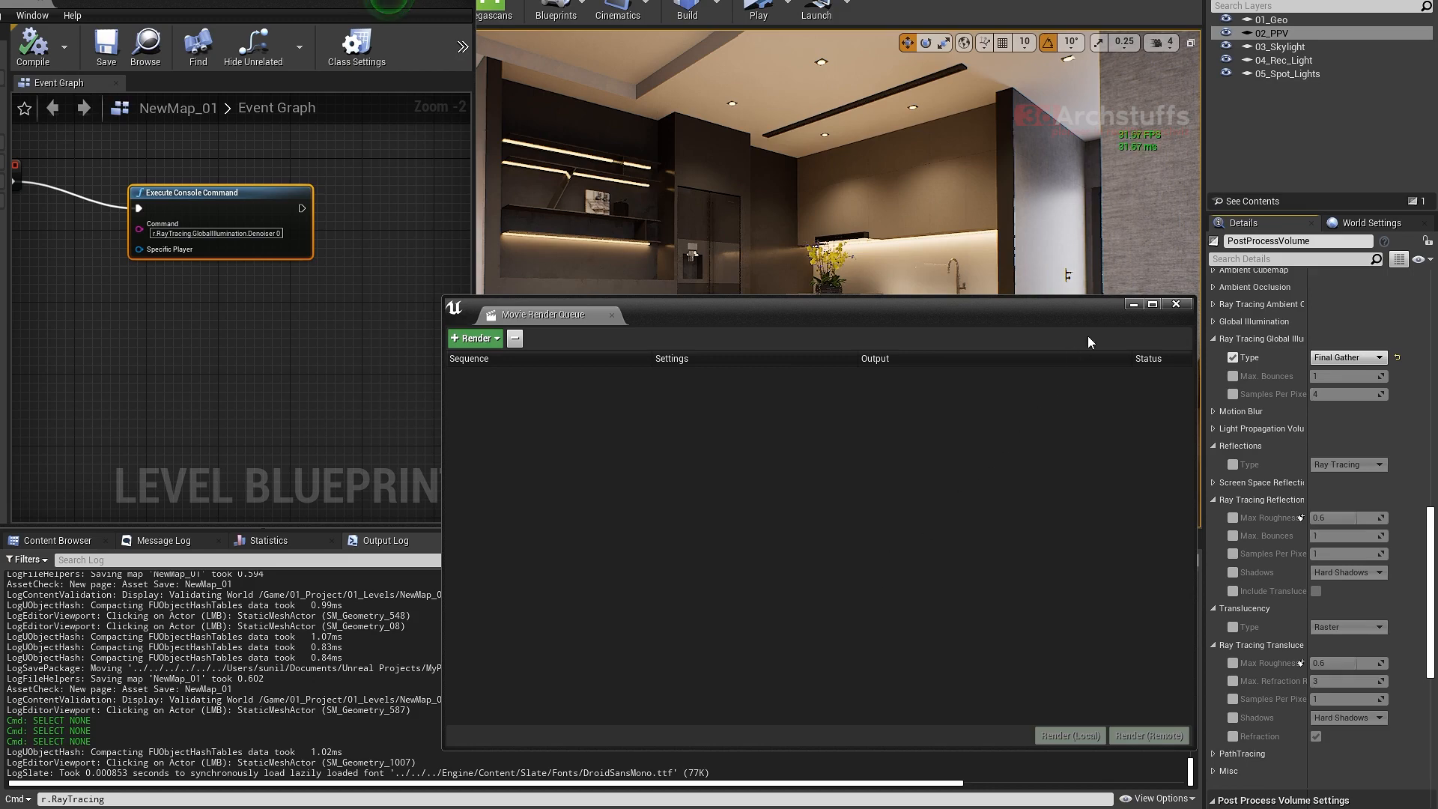
click(1176, 304)
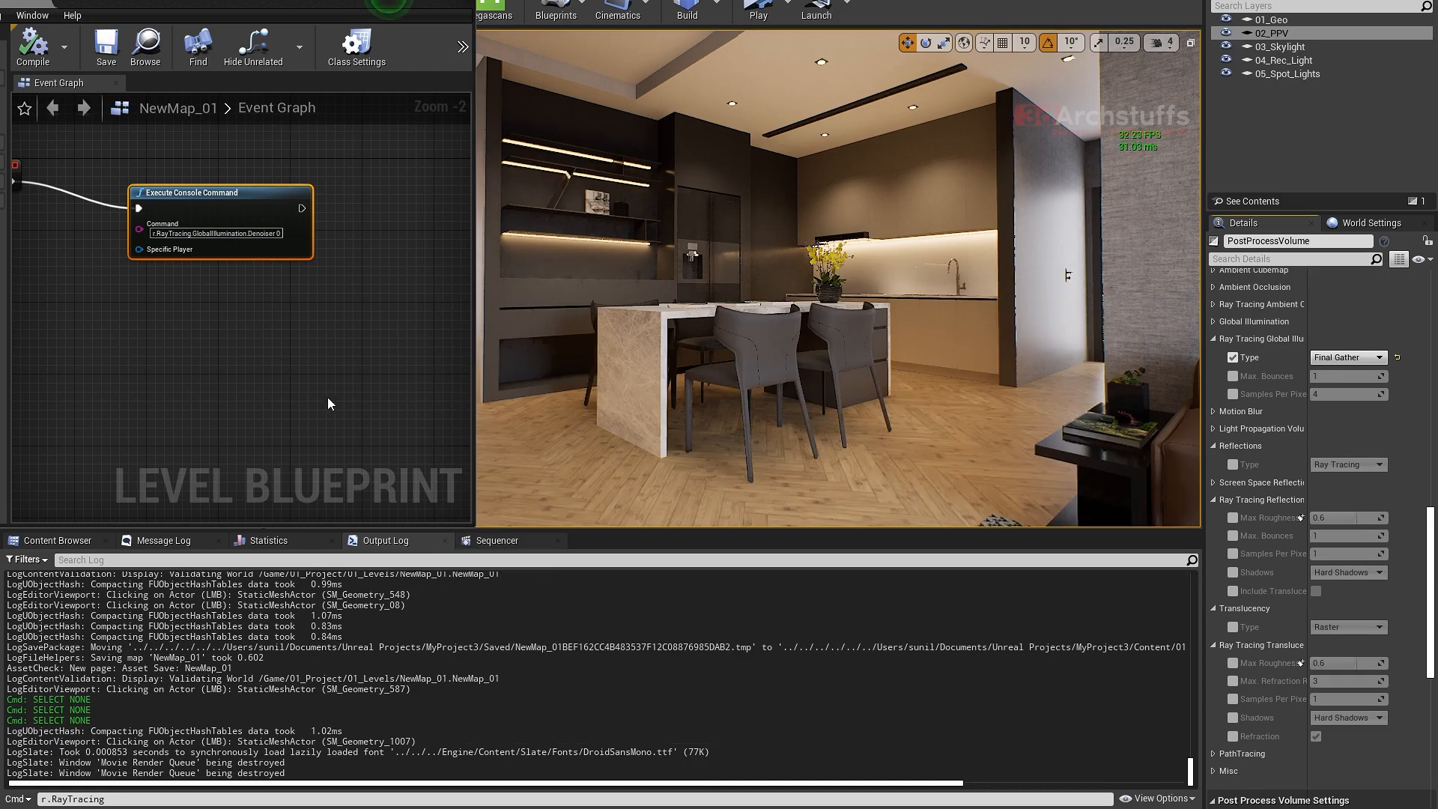
- Query the console help for r.RayTracing.GlobalIllumination and highlight the variable's current value in the output log
click(207, 799)
text(r.RayTracing.)
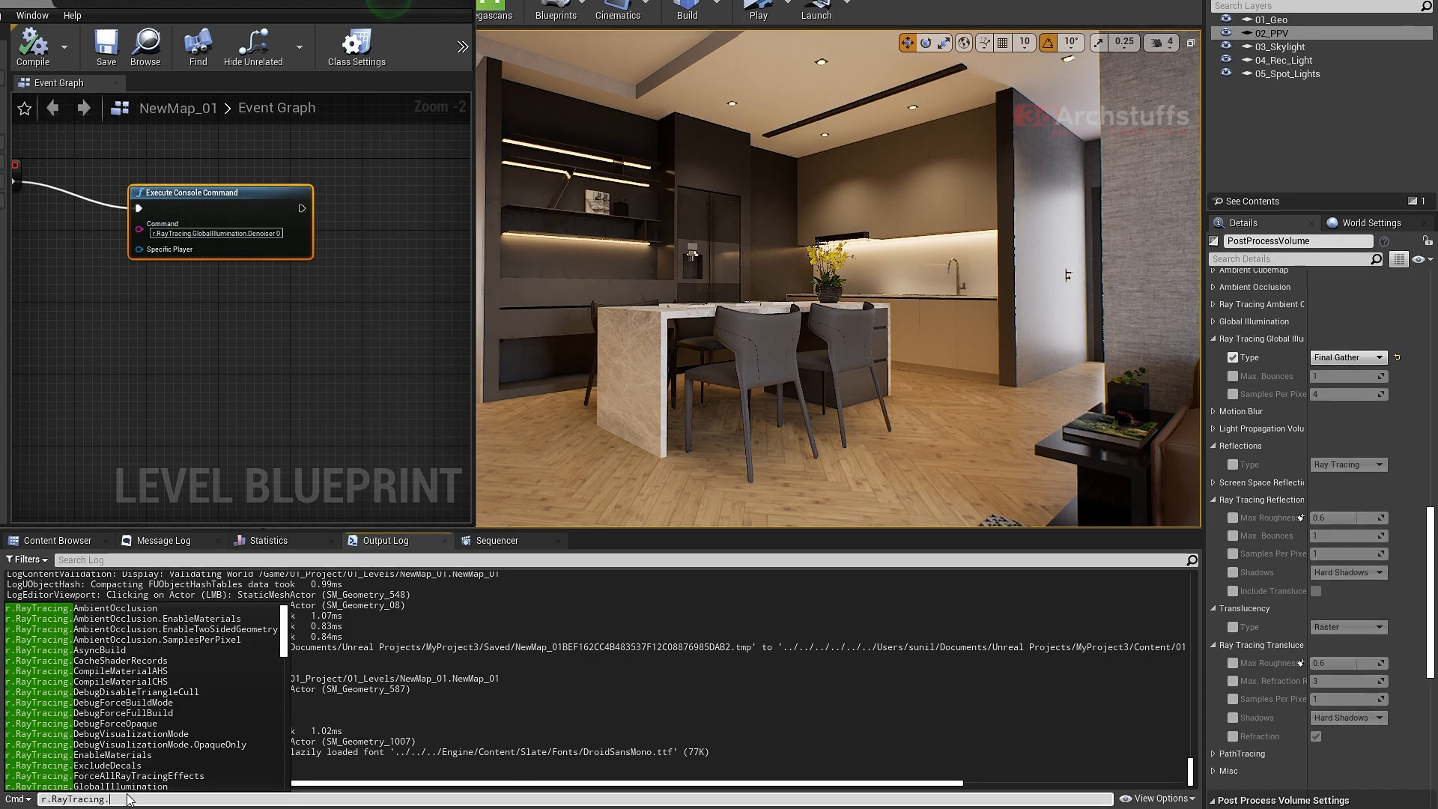
text(g)
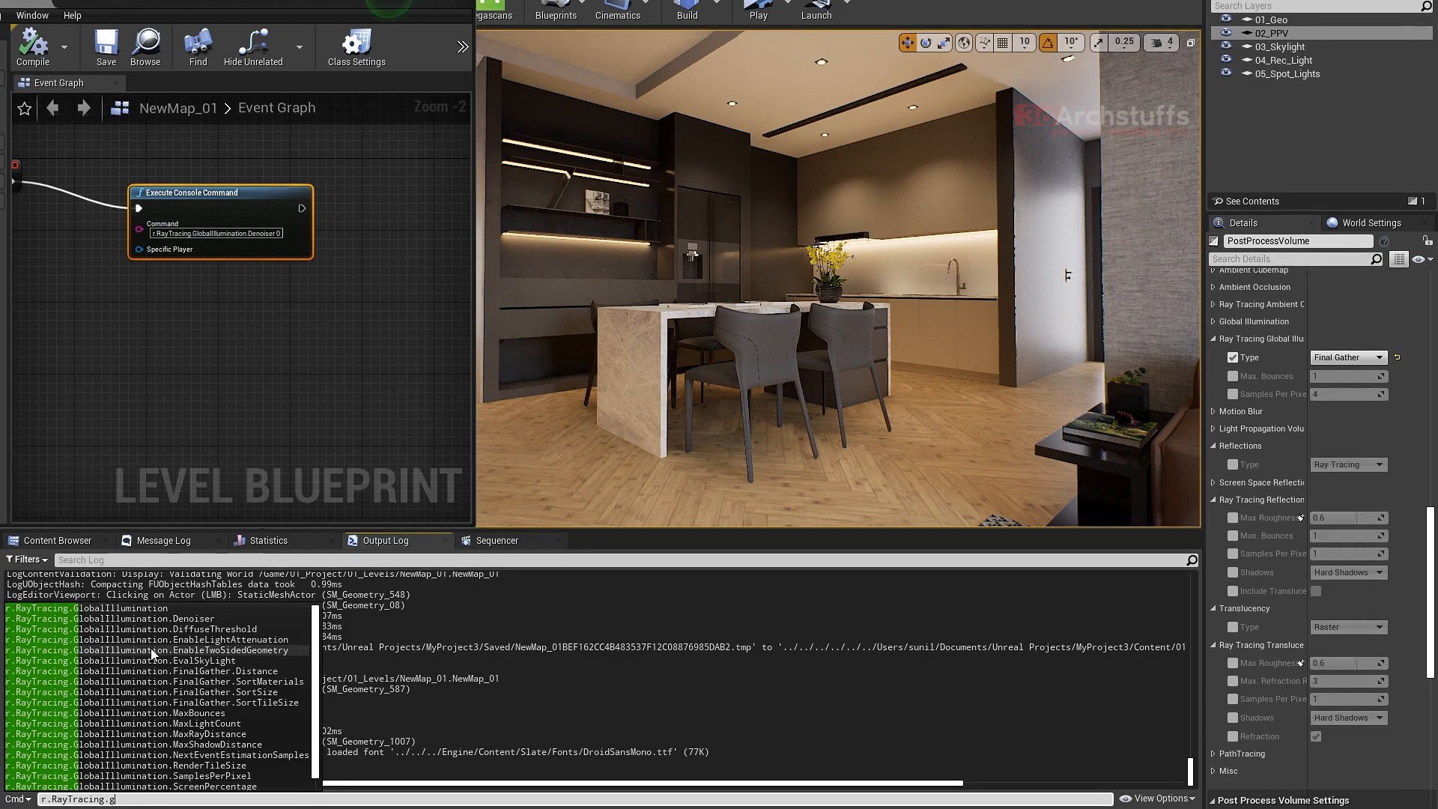
click(112, 609)
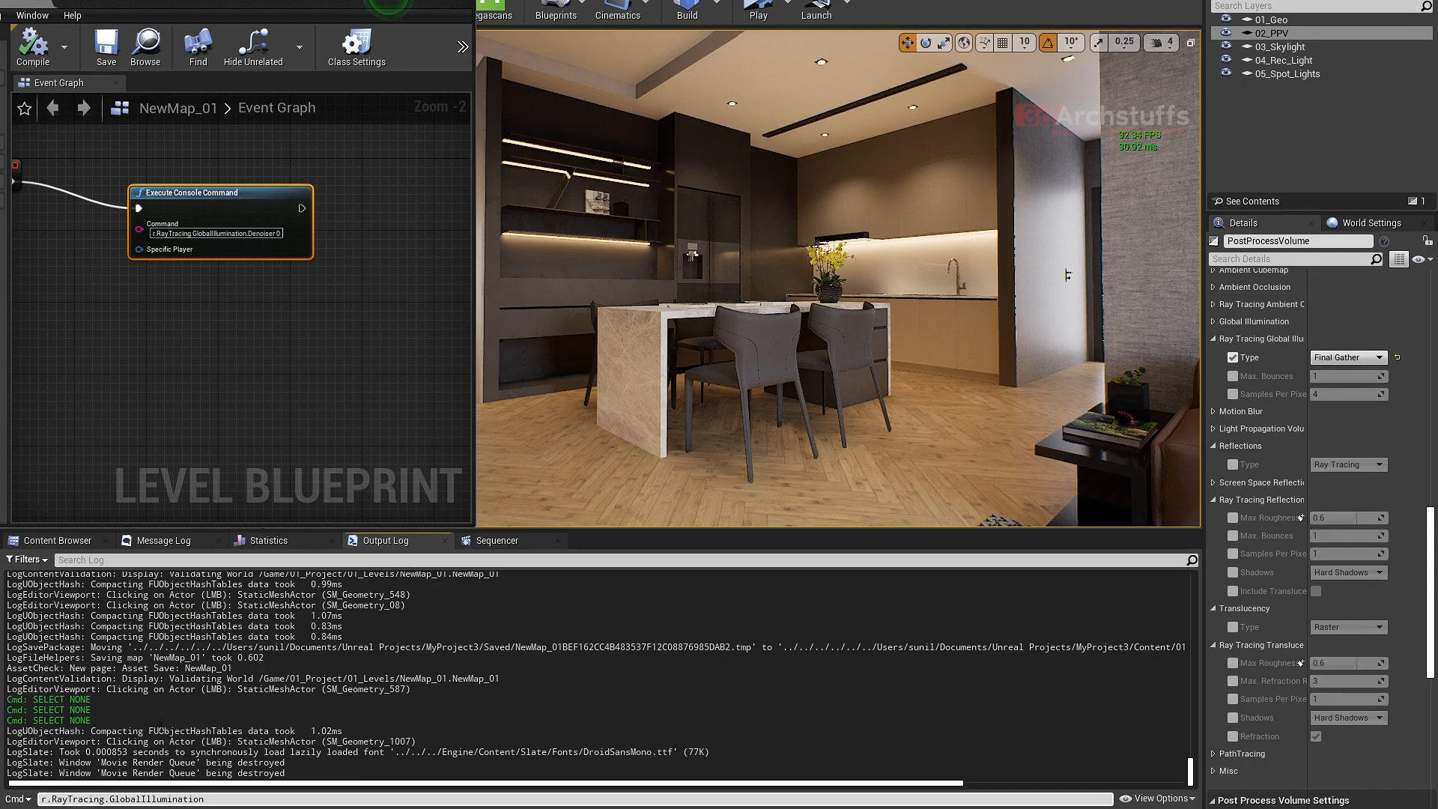
click(236, 802)
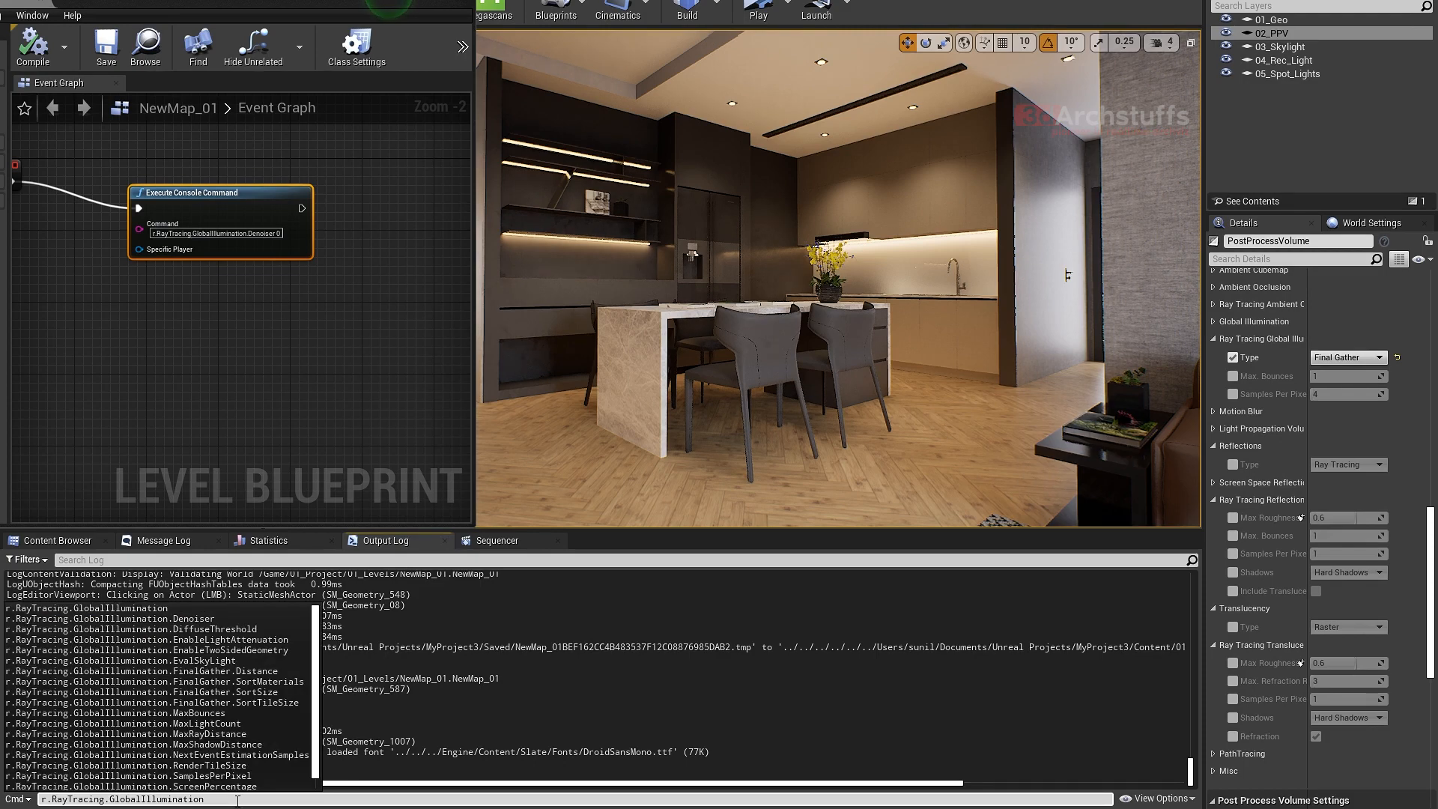
text(?)
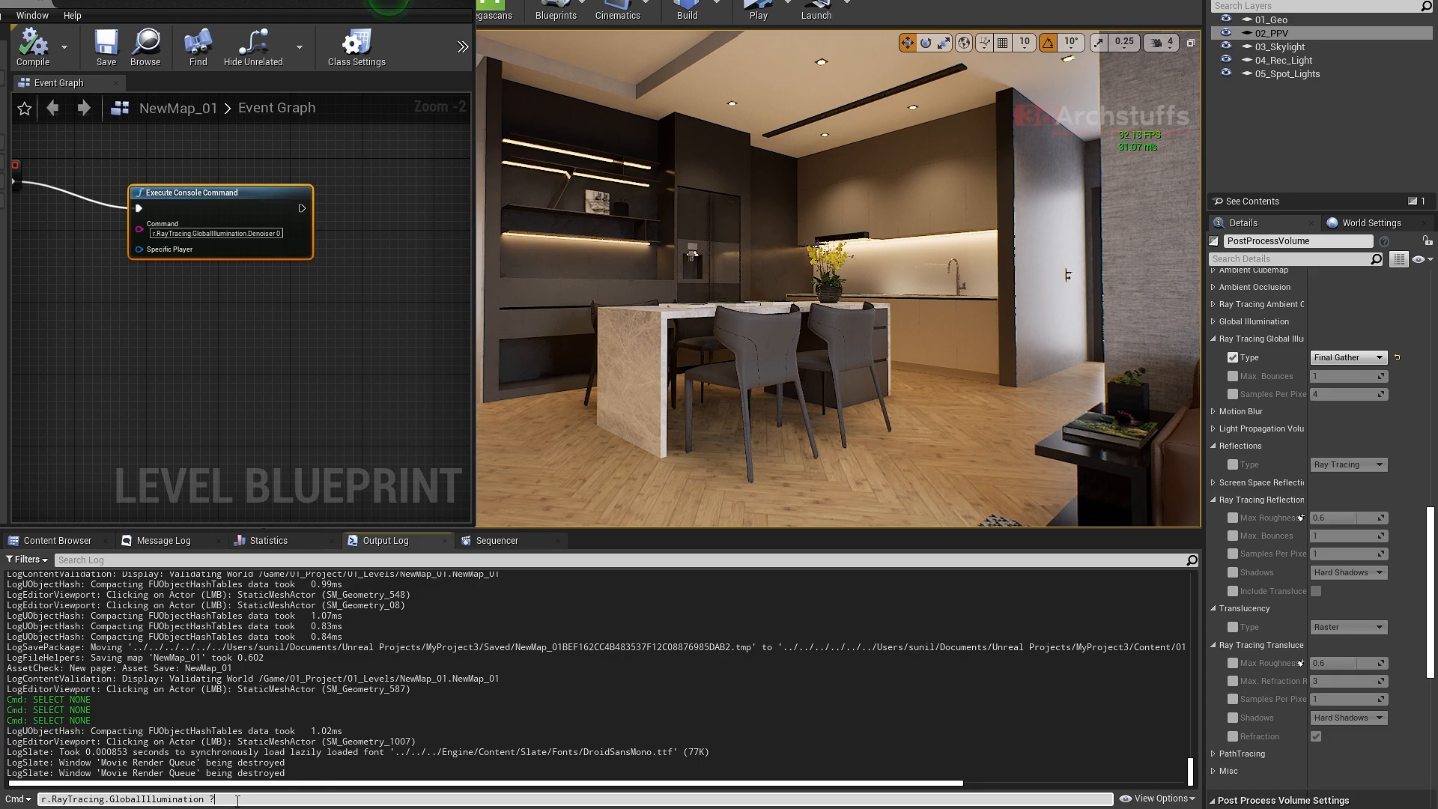
key(Return)
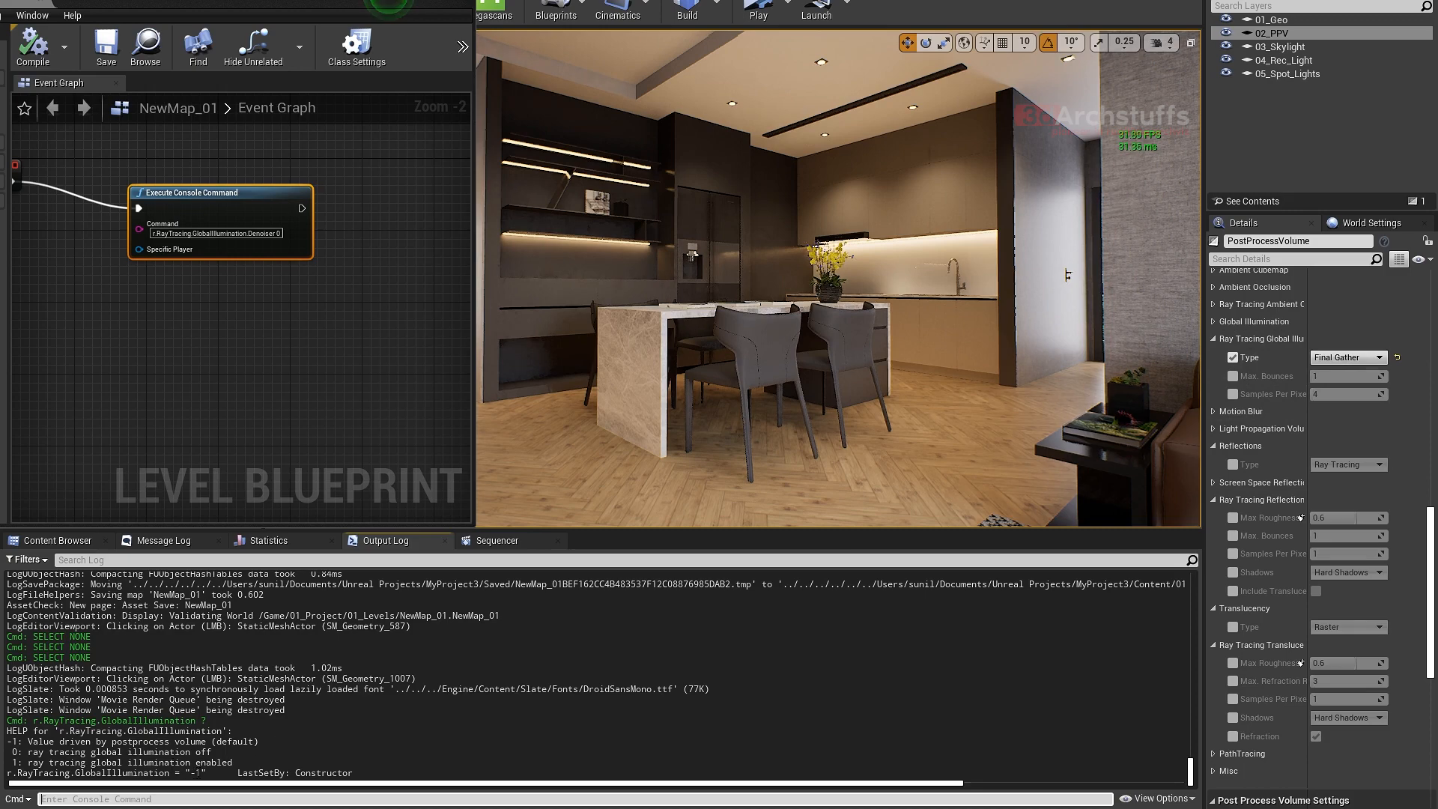
drag(208, 771, 180, 772)
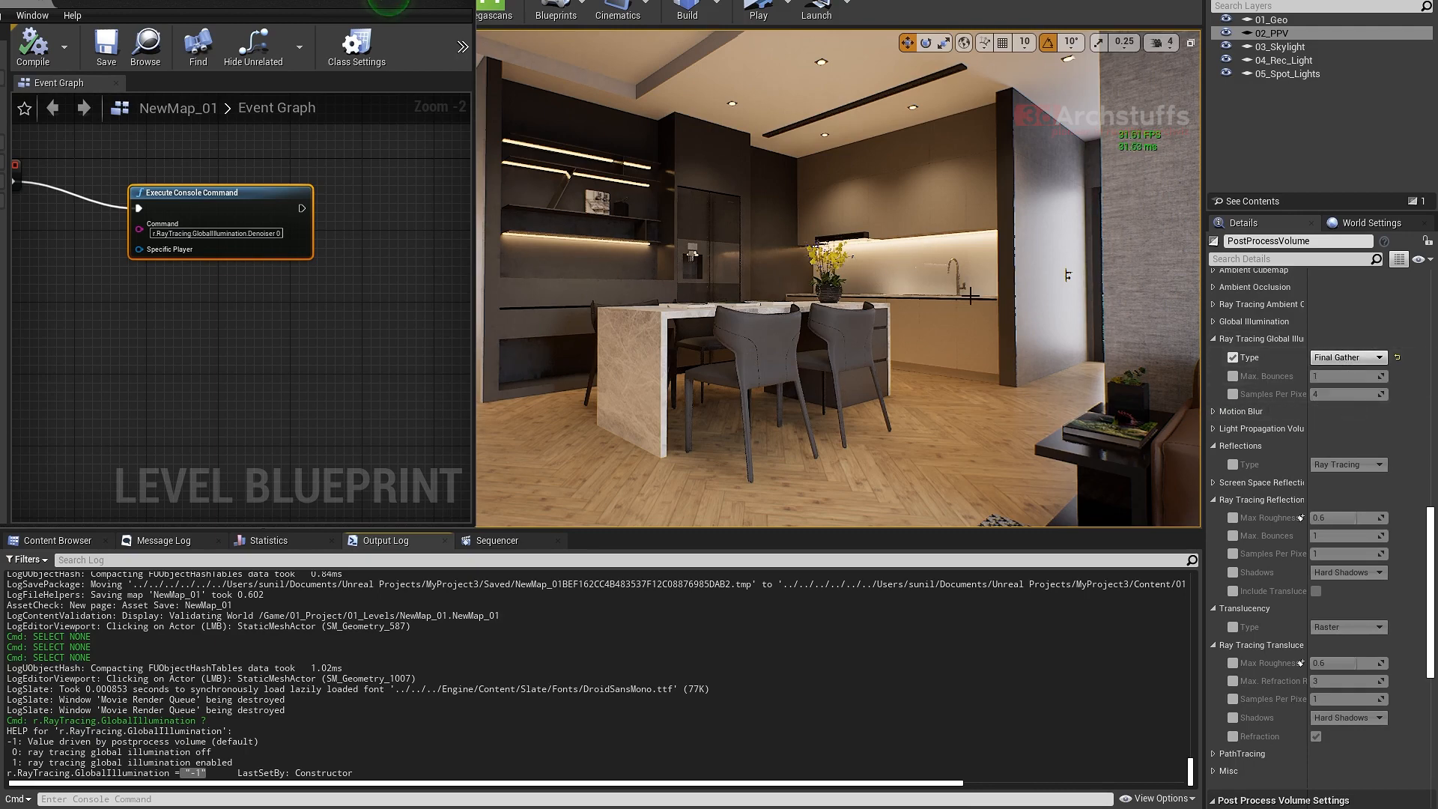
- Examine the kitchen interior from several angles and inspect the Execute Console Command node wired to Event BeginPlay
right_drag(964, 288, 857, 292)
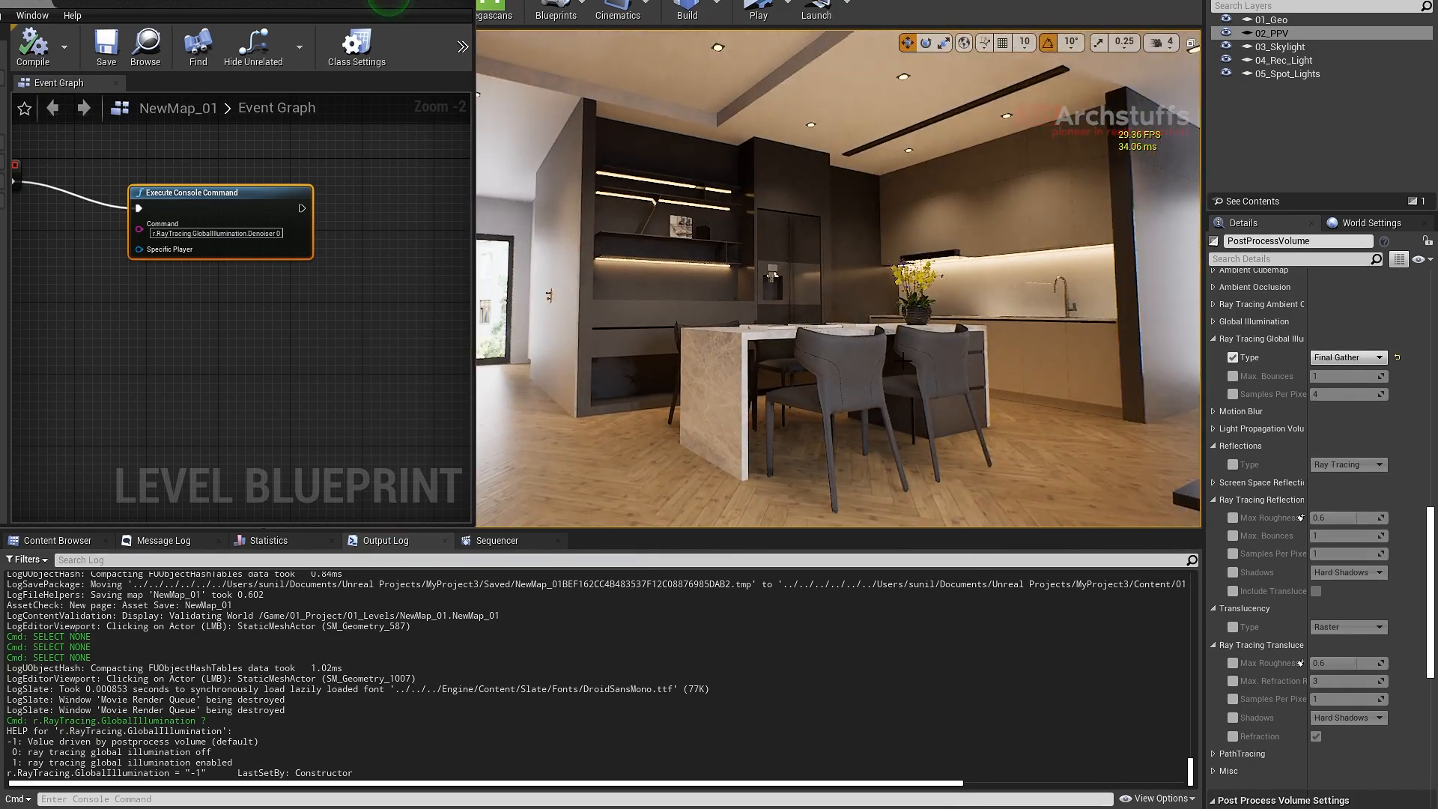
right_drag(931, 358, 734, 303)
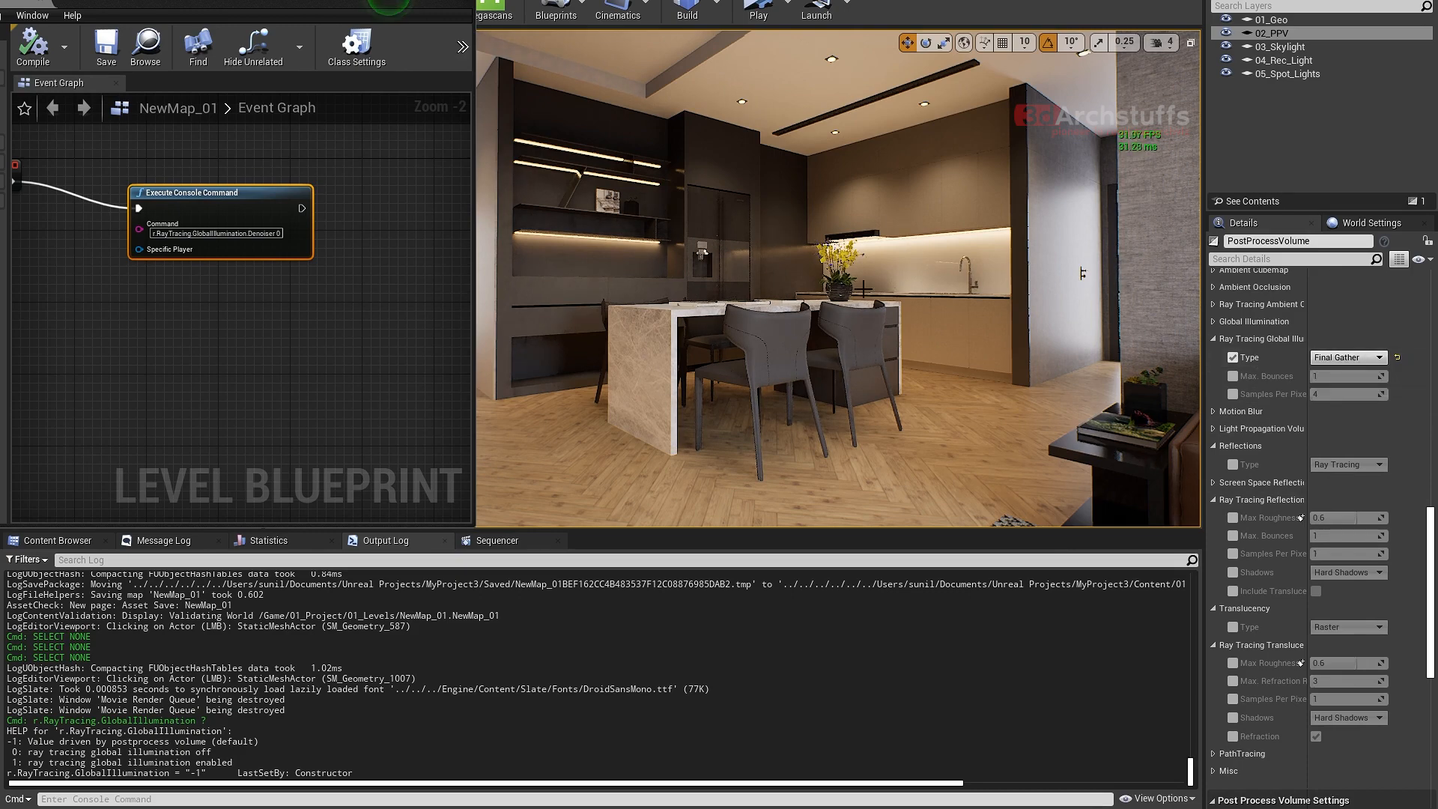
right_drag(1064, 195, 1116, 196)
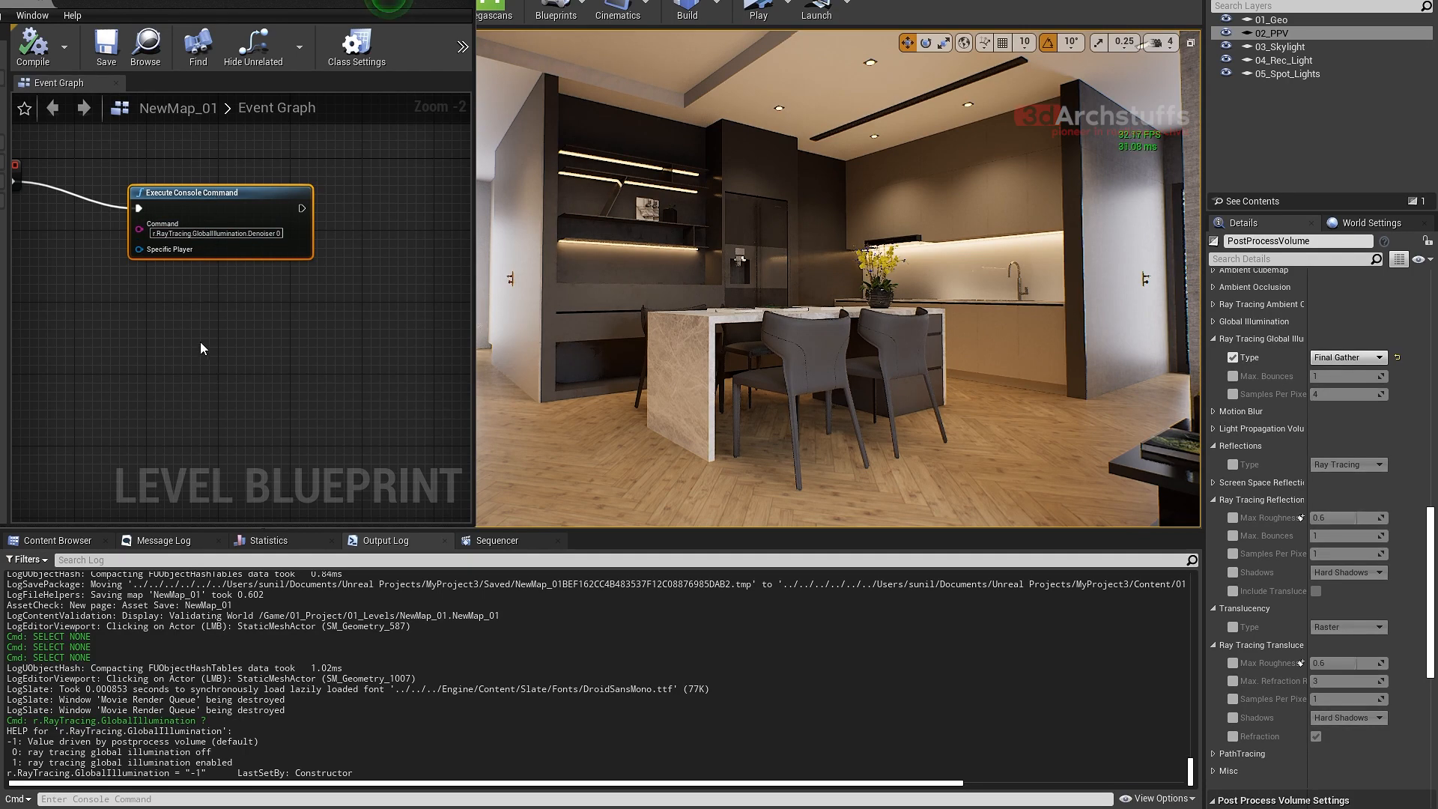
right_drag(200, 348, 232, 349)
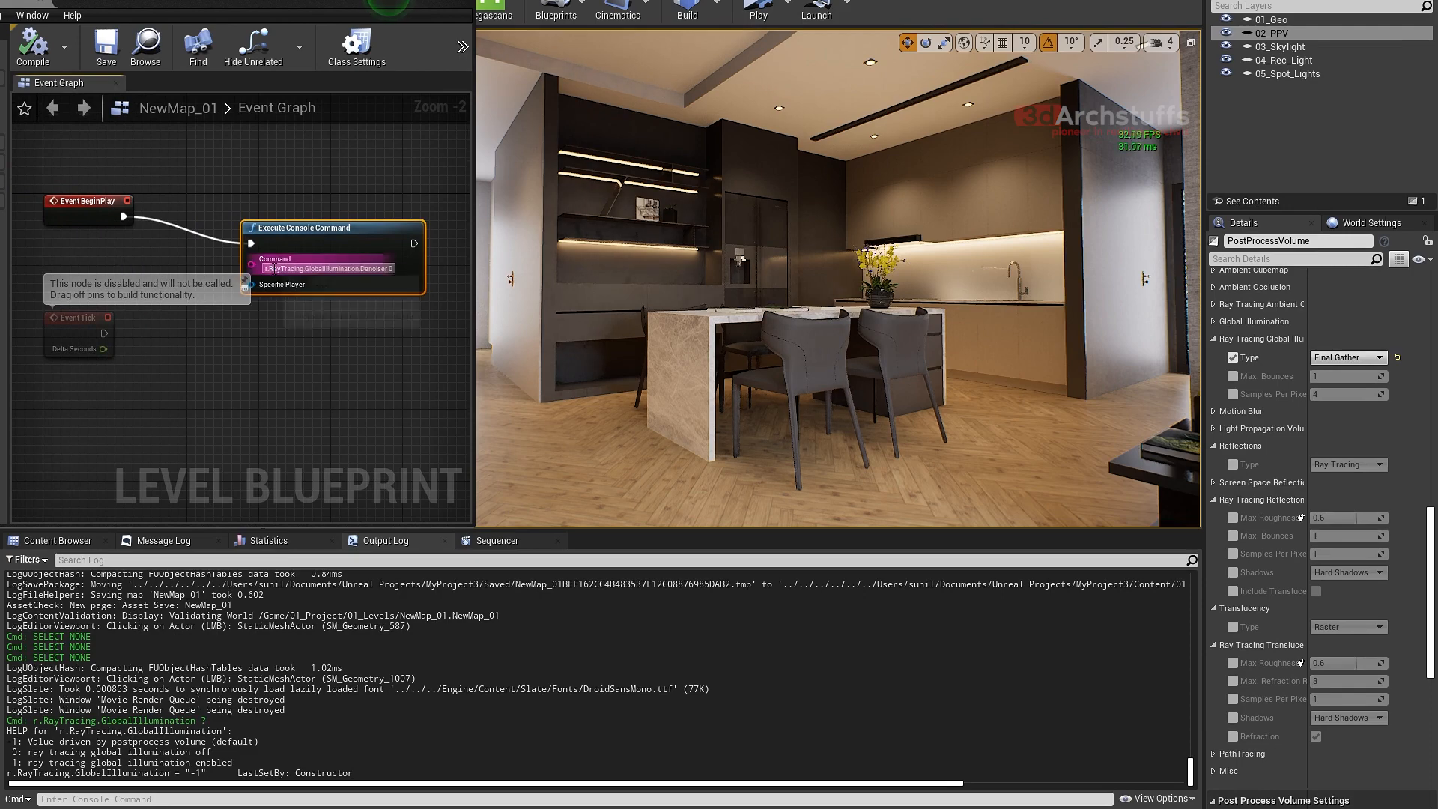
scroll(298, 268, up, 2)
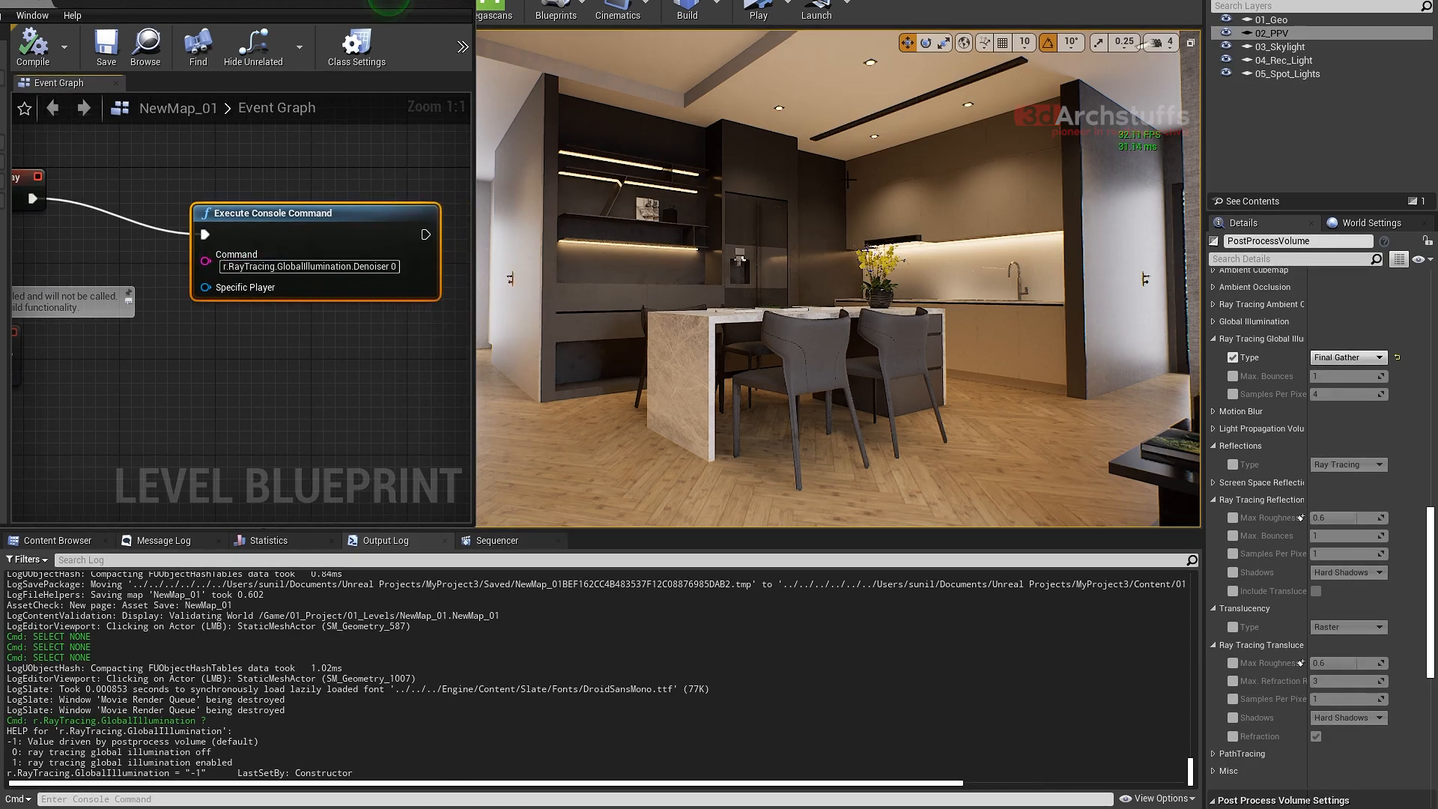
right_drag(849, 179, 847, 162)
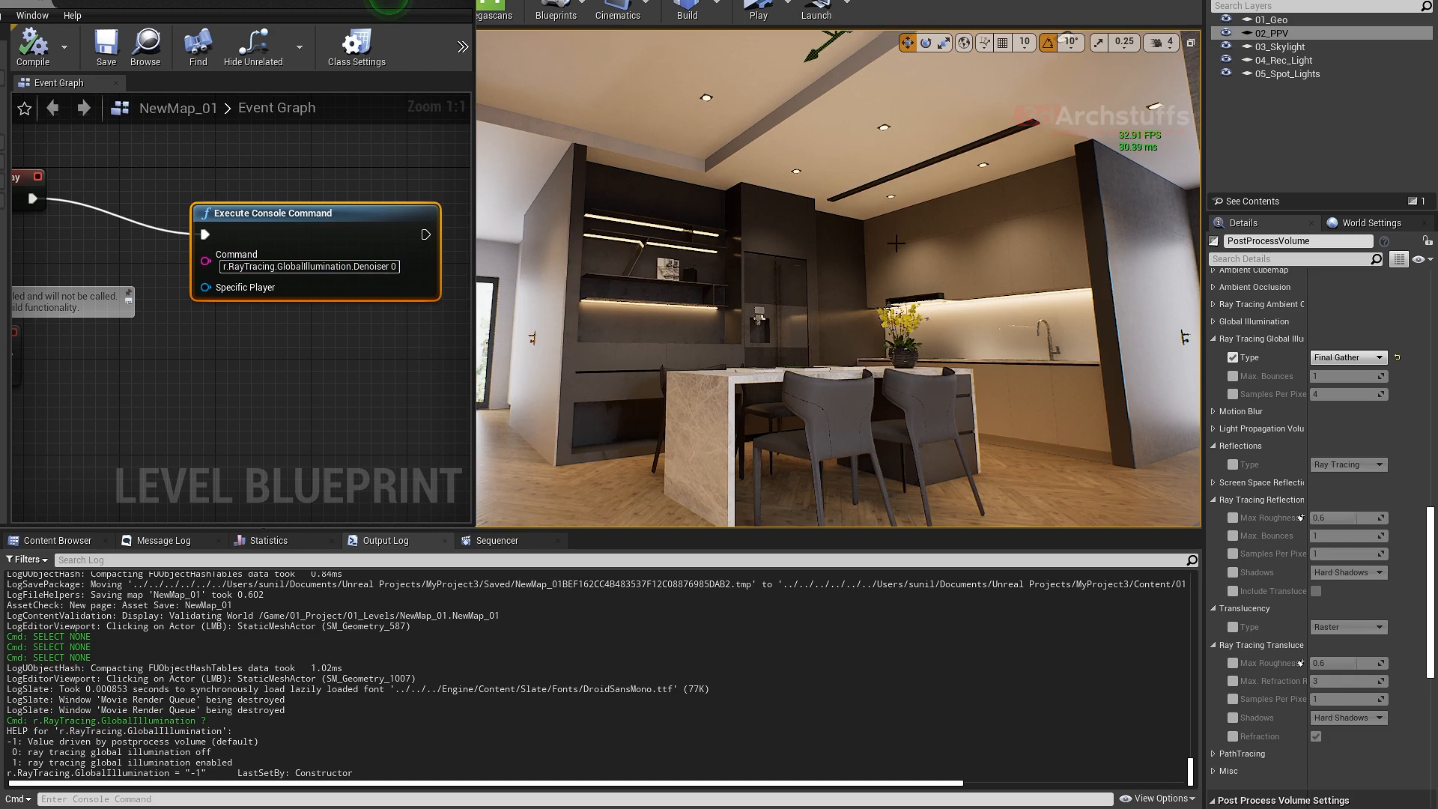
right_drag(829, 286, 853, 311)
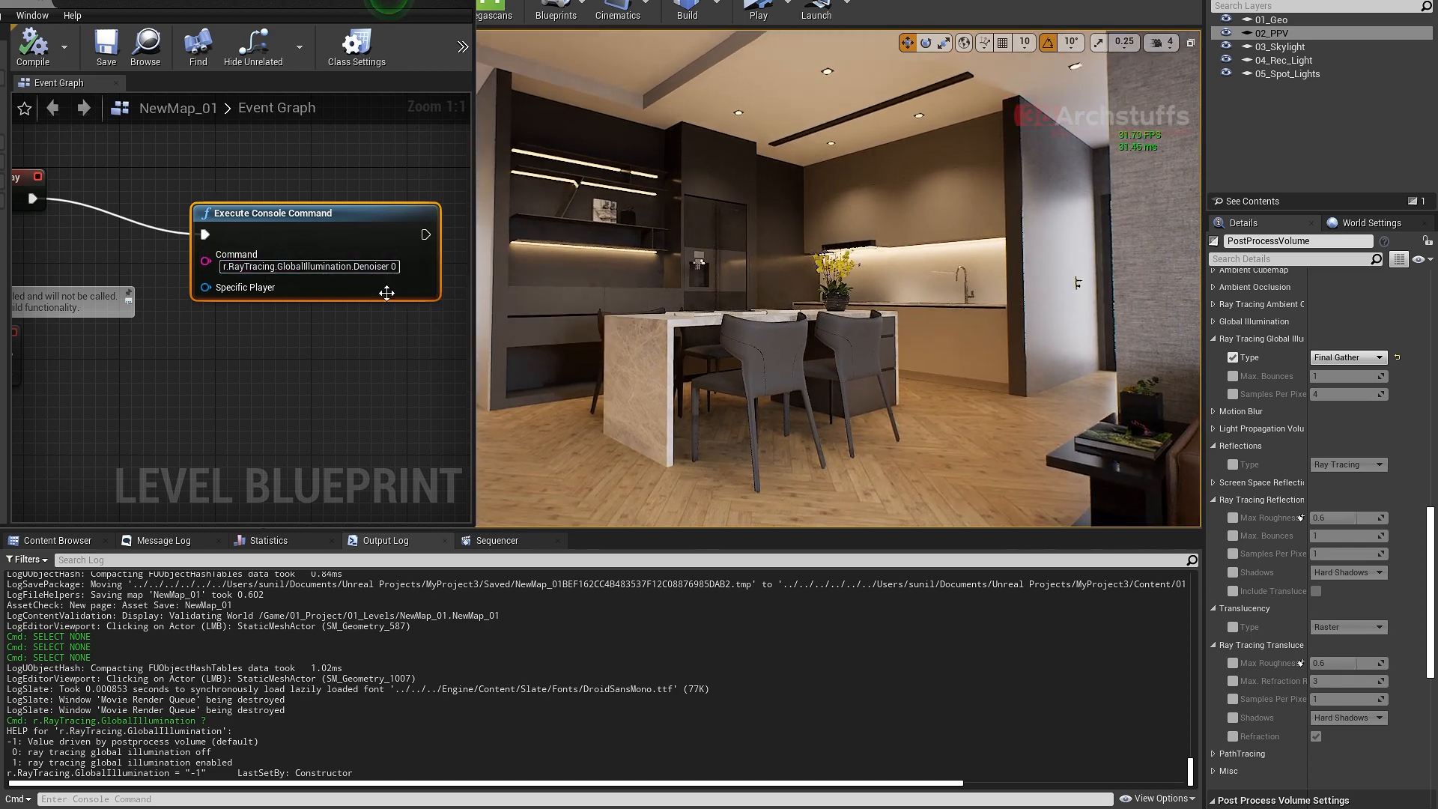
right_drag(131, 159, 222, 191)
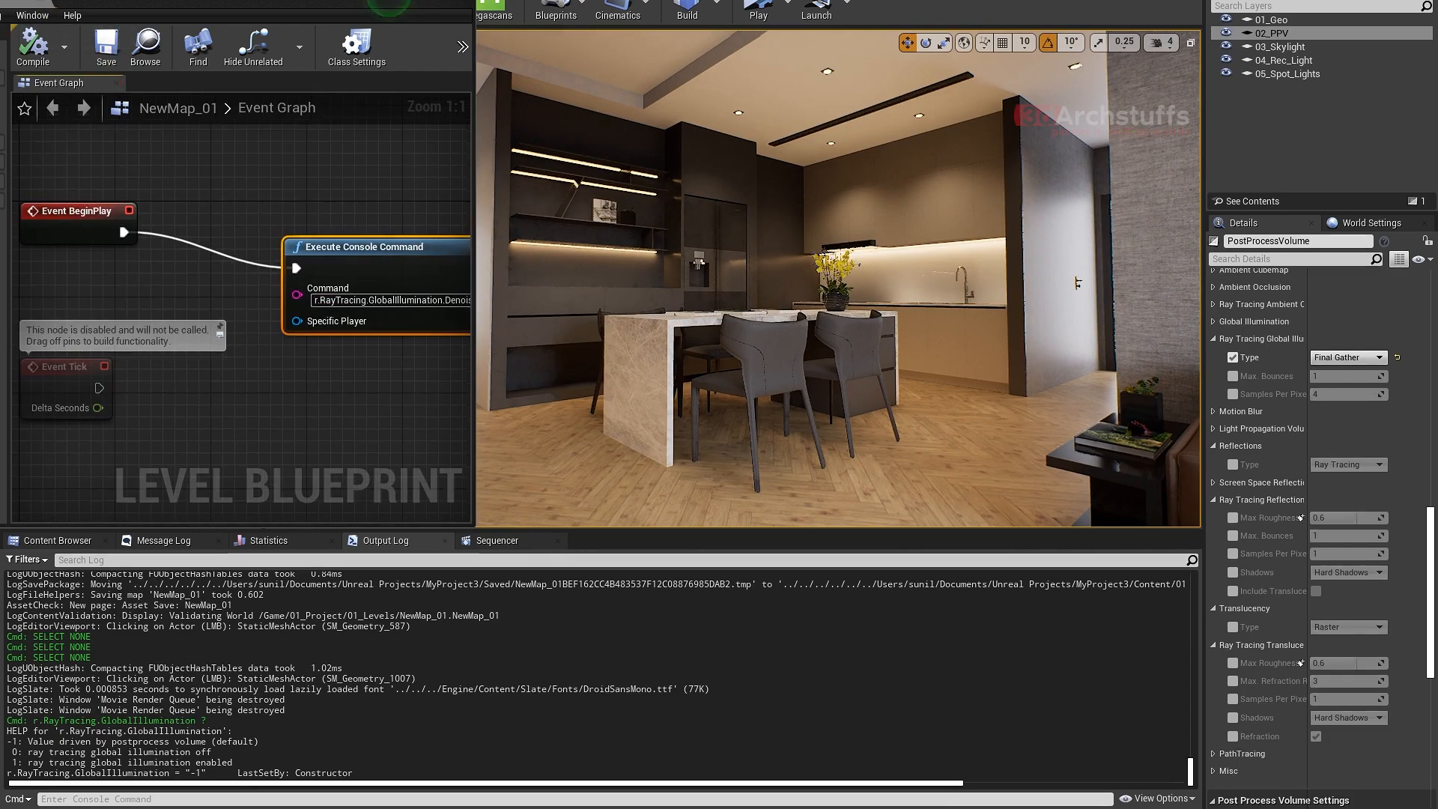
right_drag(324, 204, 220, 164)
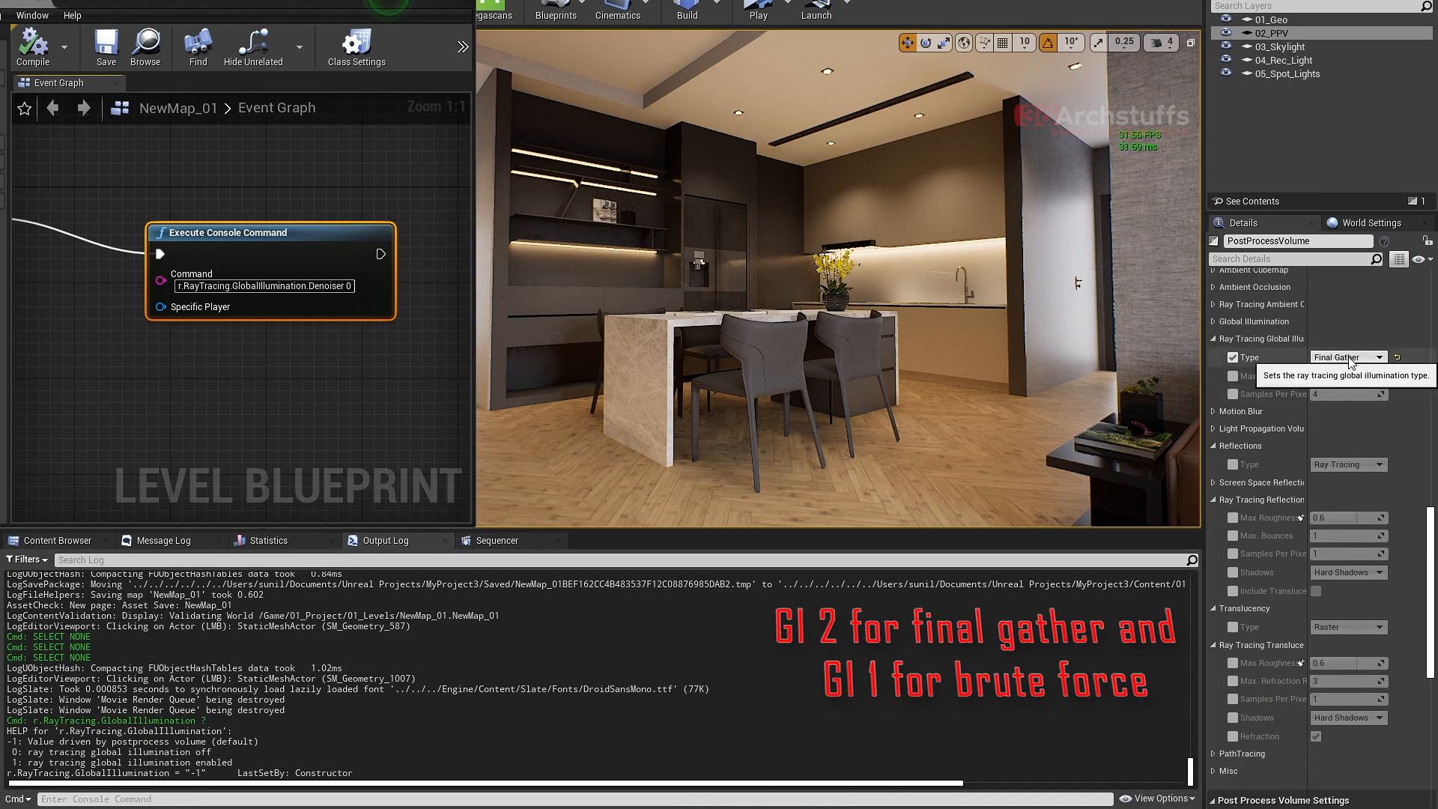
- Run the console command r.RayTracing.GlobalIllumination 1 to switch to brute force
click(140, 798)
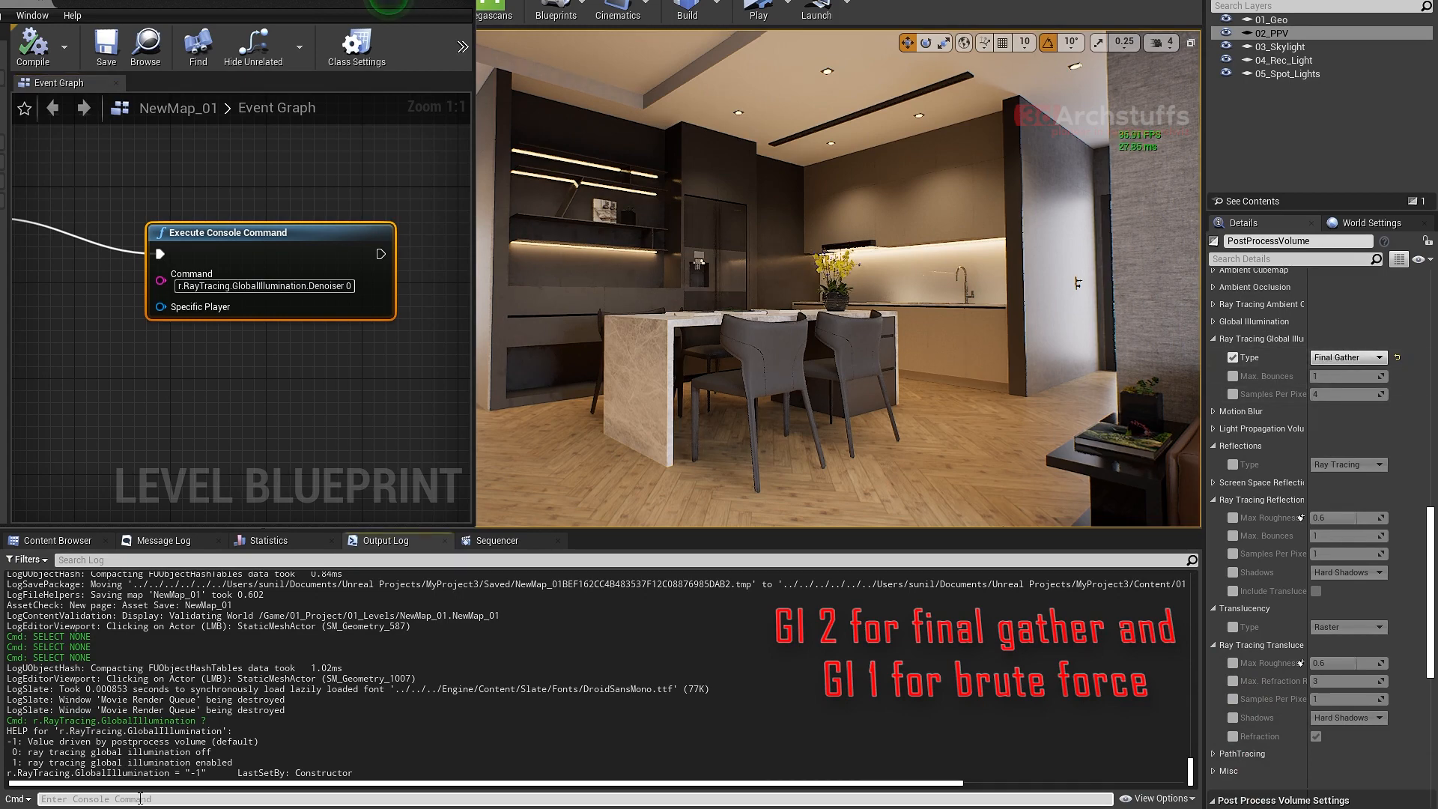
key(Up)
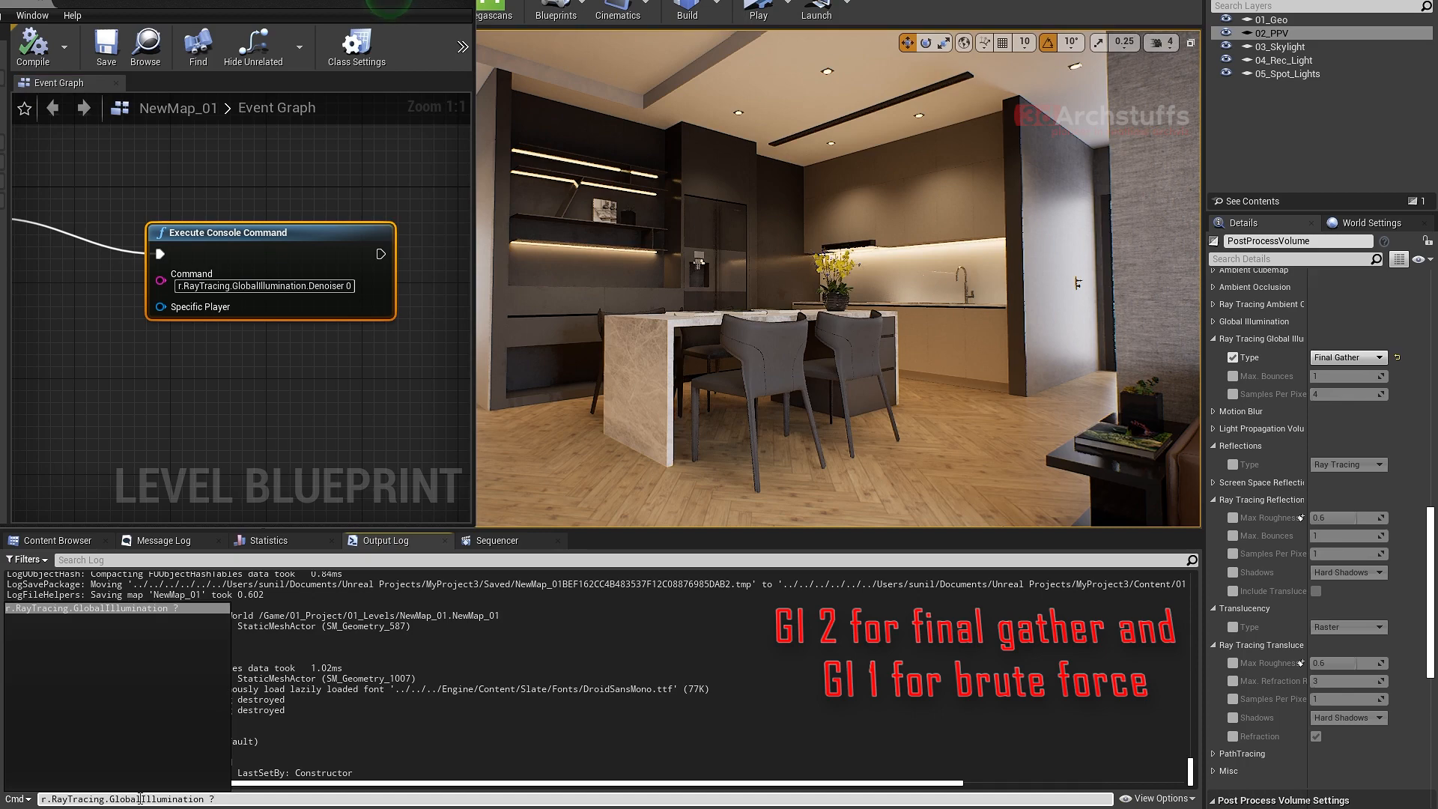
key(BackSpace)
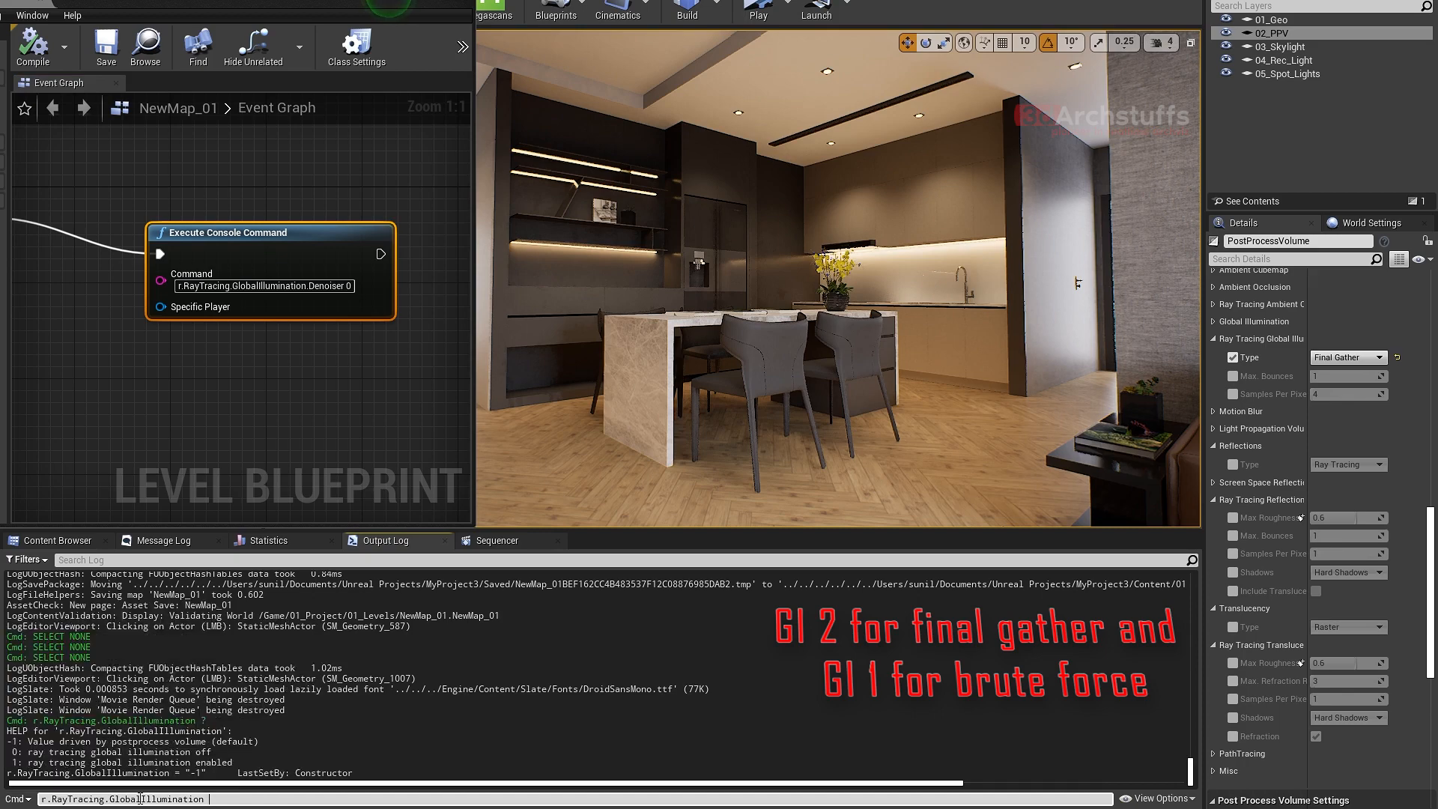
text(1)
key(Return)
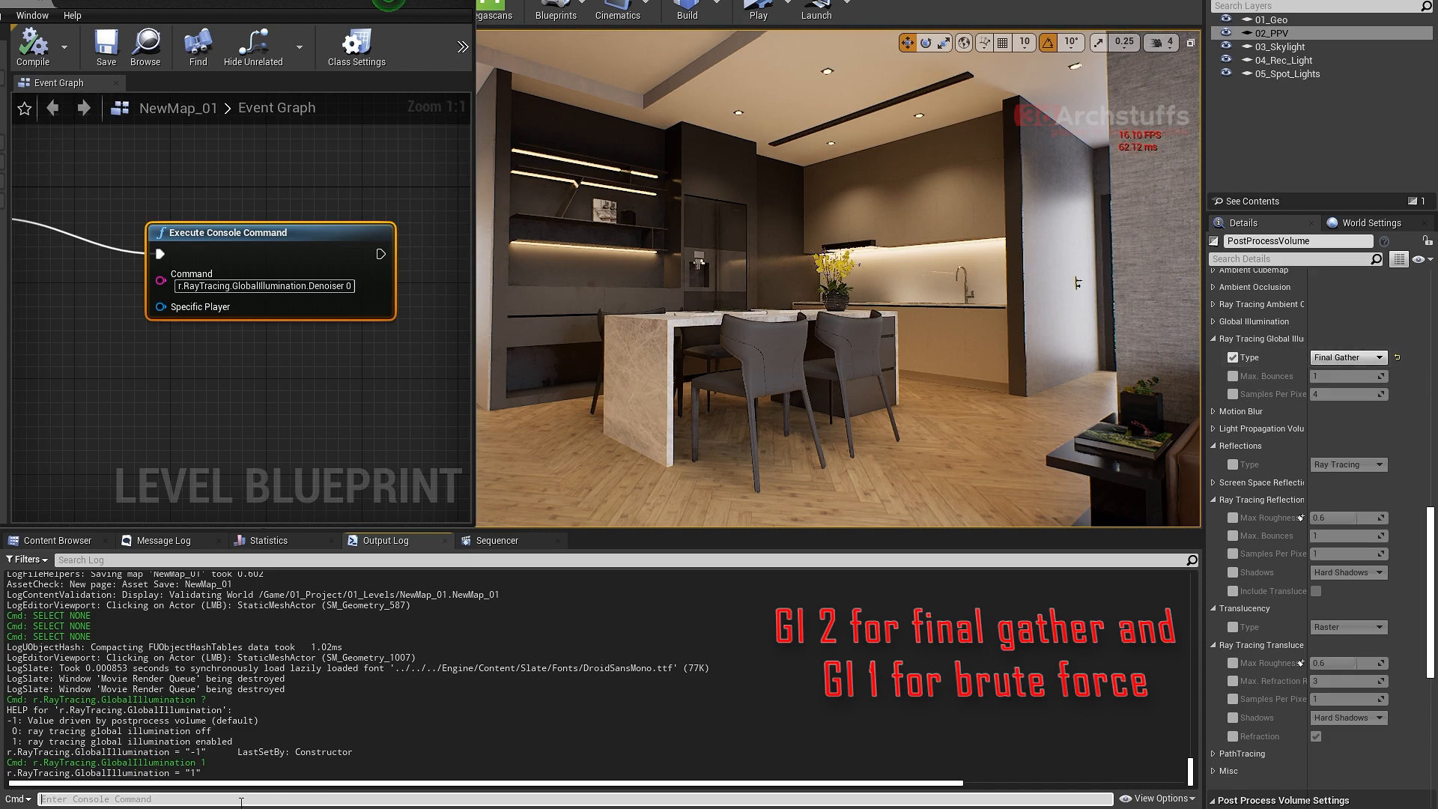
- Run the console command r.RayTracing.GlobalIllumination 2 to switch to final gather
key(Up)
key(BackSpace)
key(BackSpace)
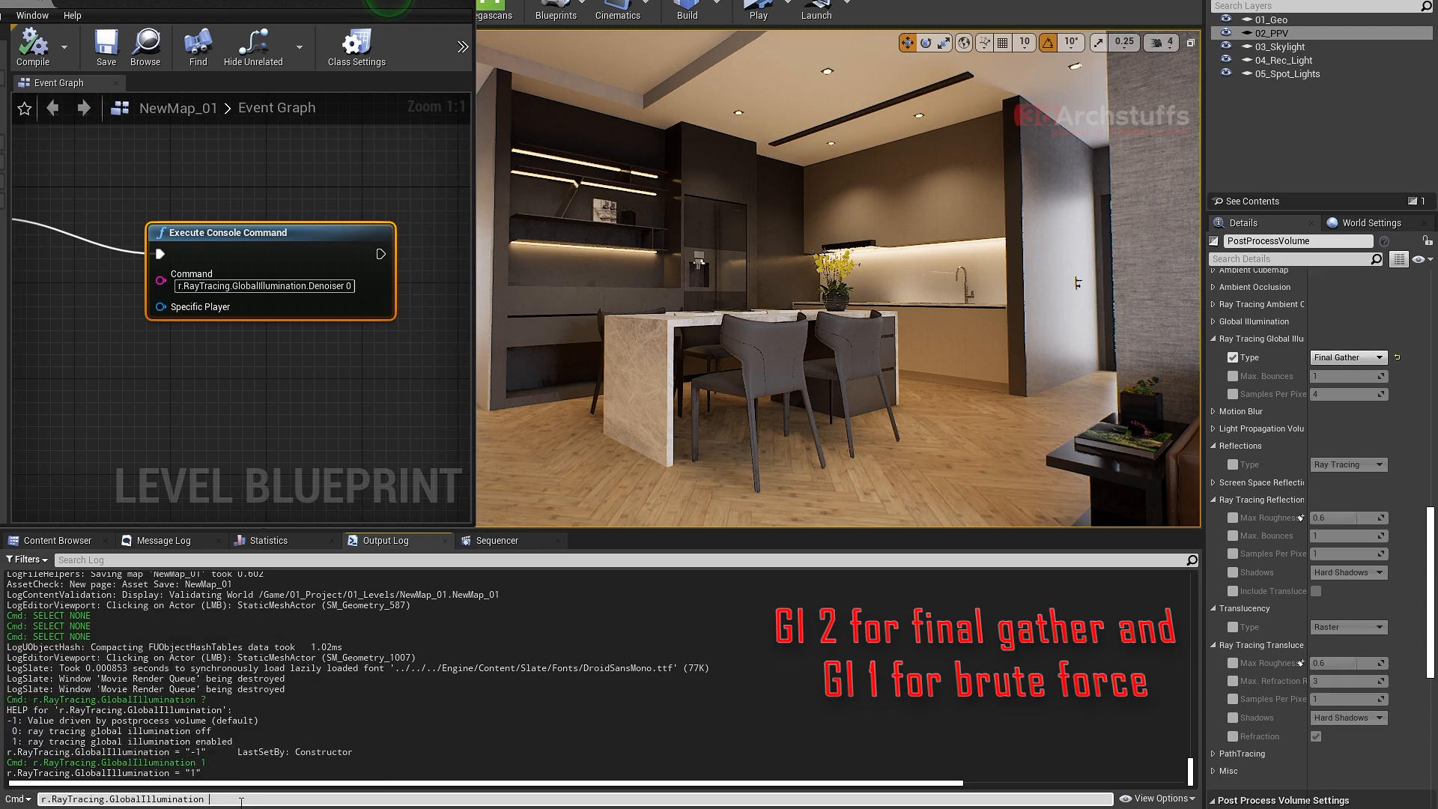
text(2)
key(Return)
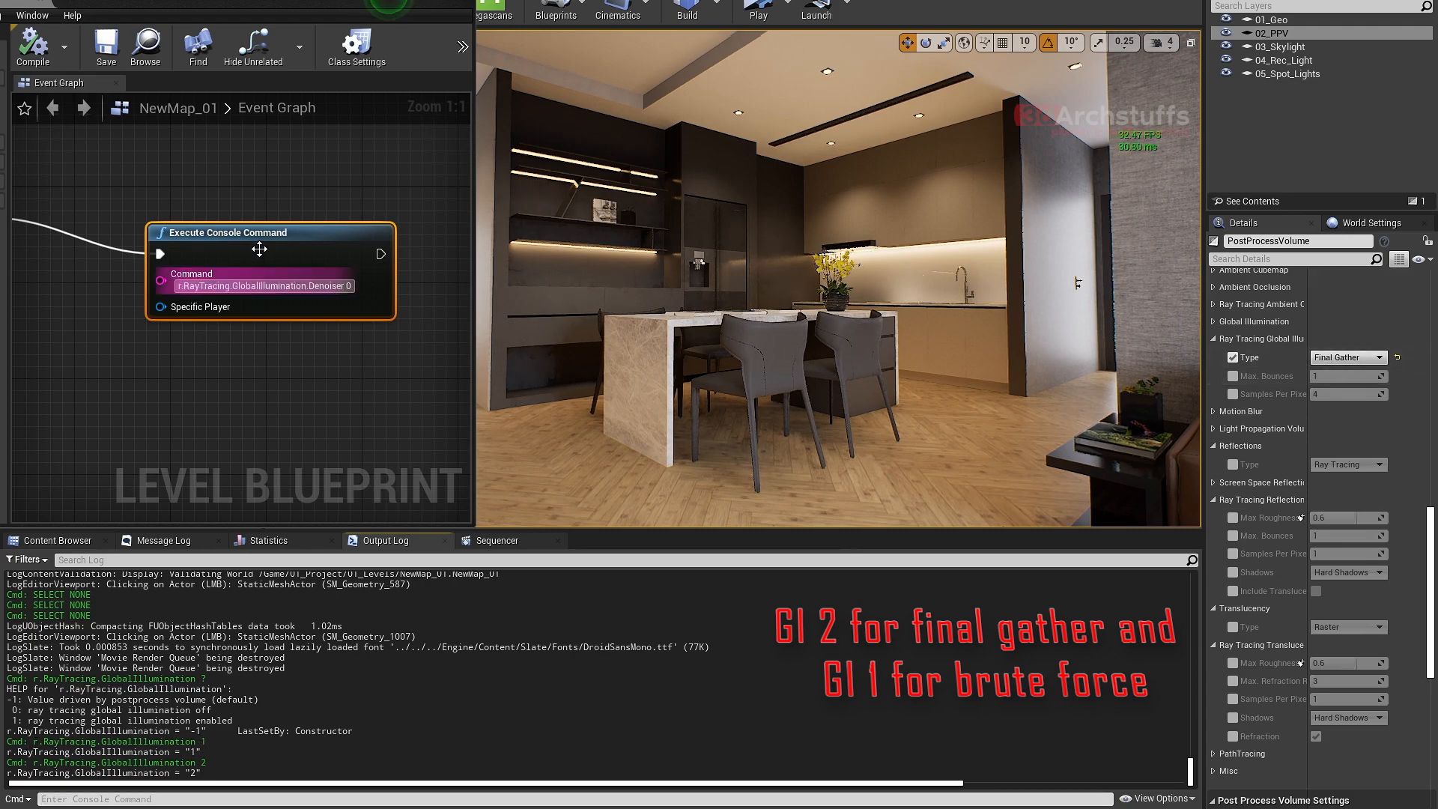
- Paste a copy of the Execute Console Command node below the original and connect the original's execution output to it
key(ctrl+v)
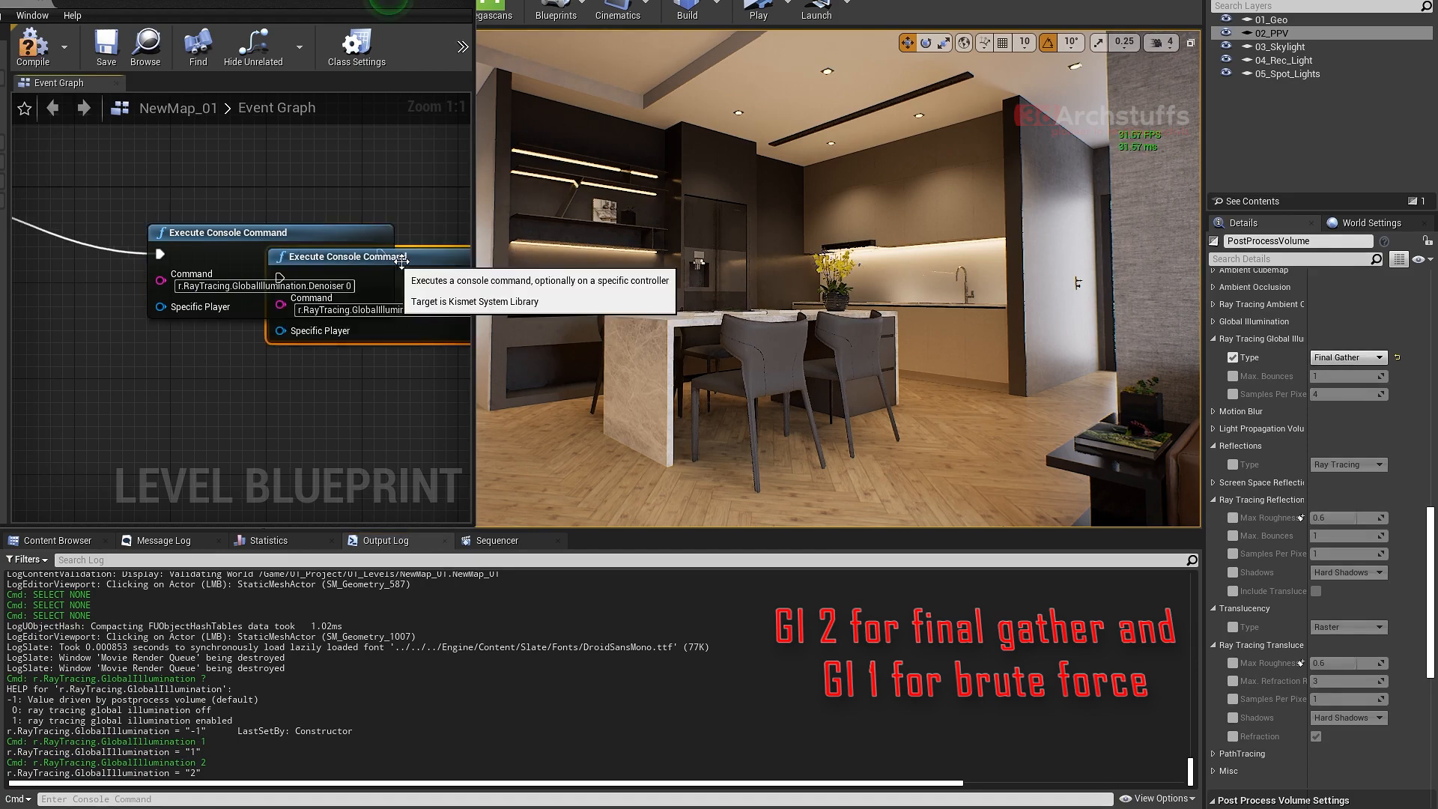
drag(399, 258, 276, 372)
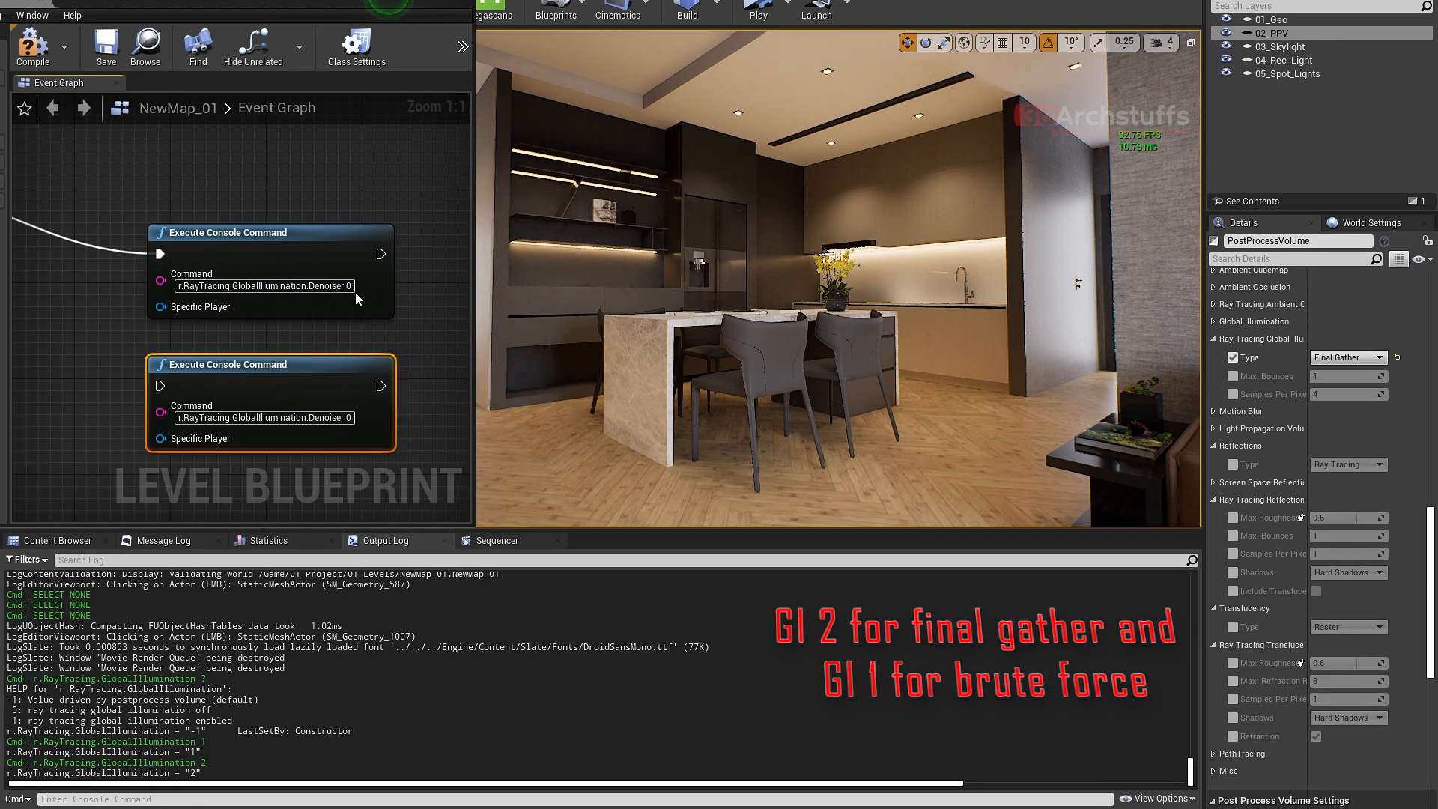
drag(381, 254, 160, 386)
right_drag(277, 348, 298, 252)
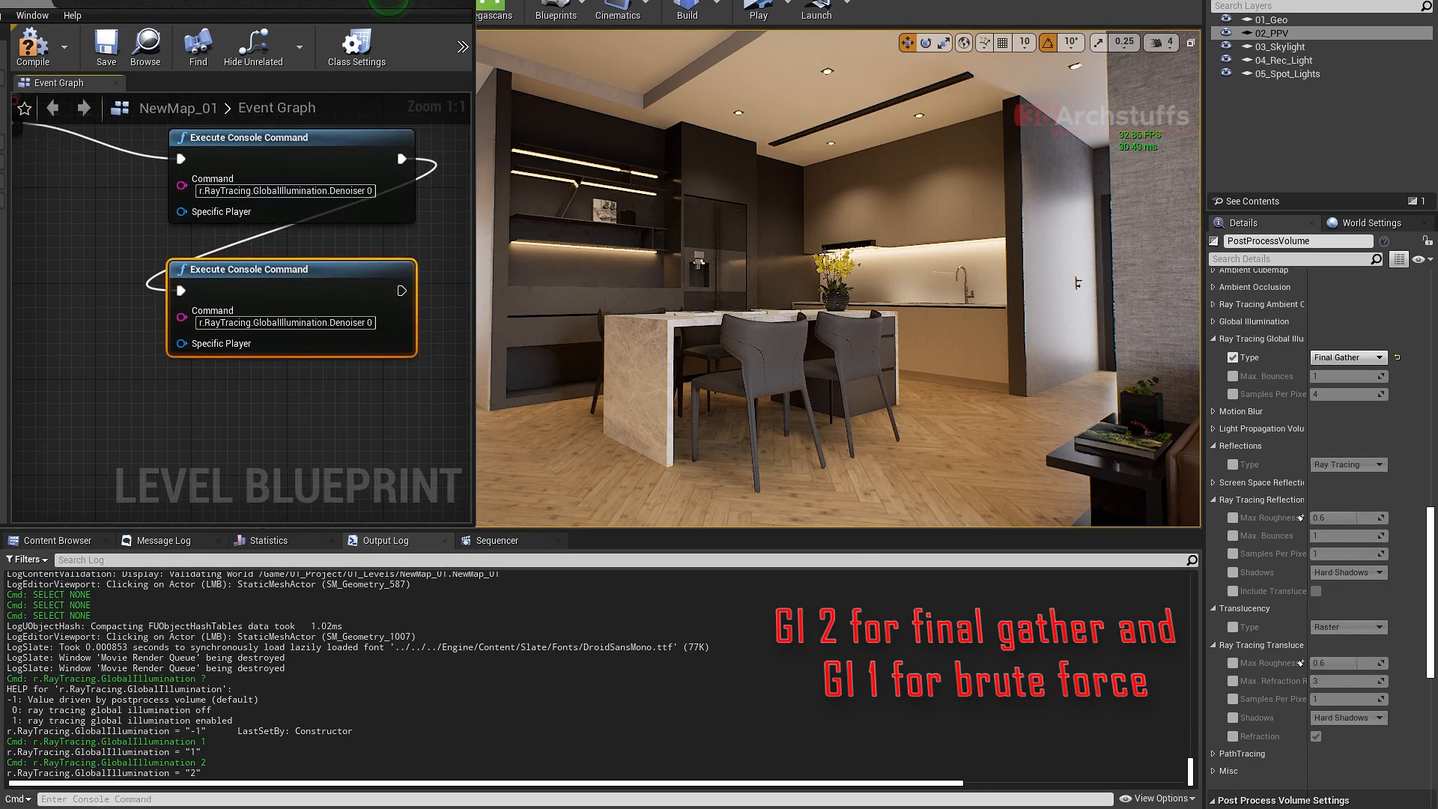
- Set the lower Execute Console Command node's command to r.RayTracing.GlobalIllumination 2, copying the command name from the output log
drag(33, 679, 197, 680)
right_click(198, 680)
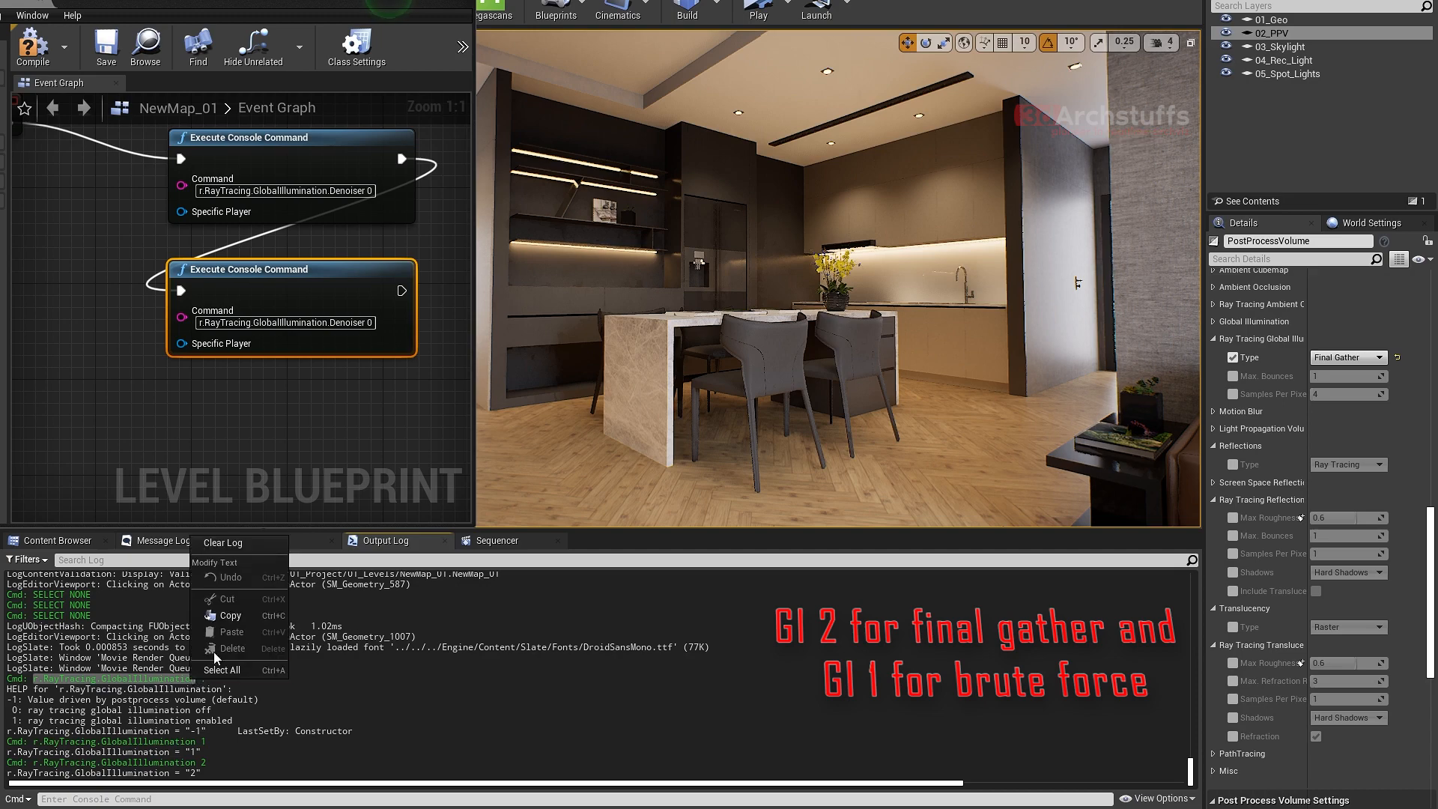
click(218, 615)
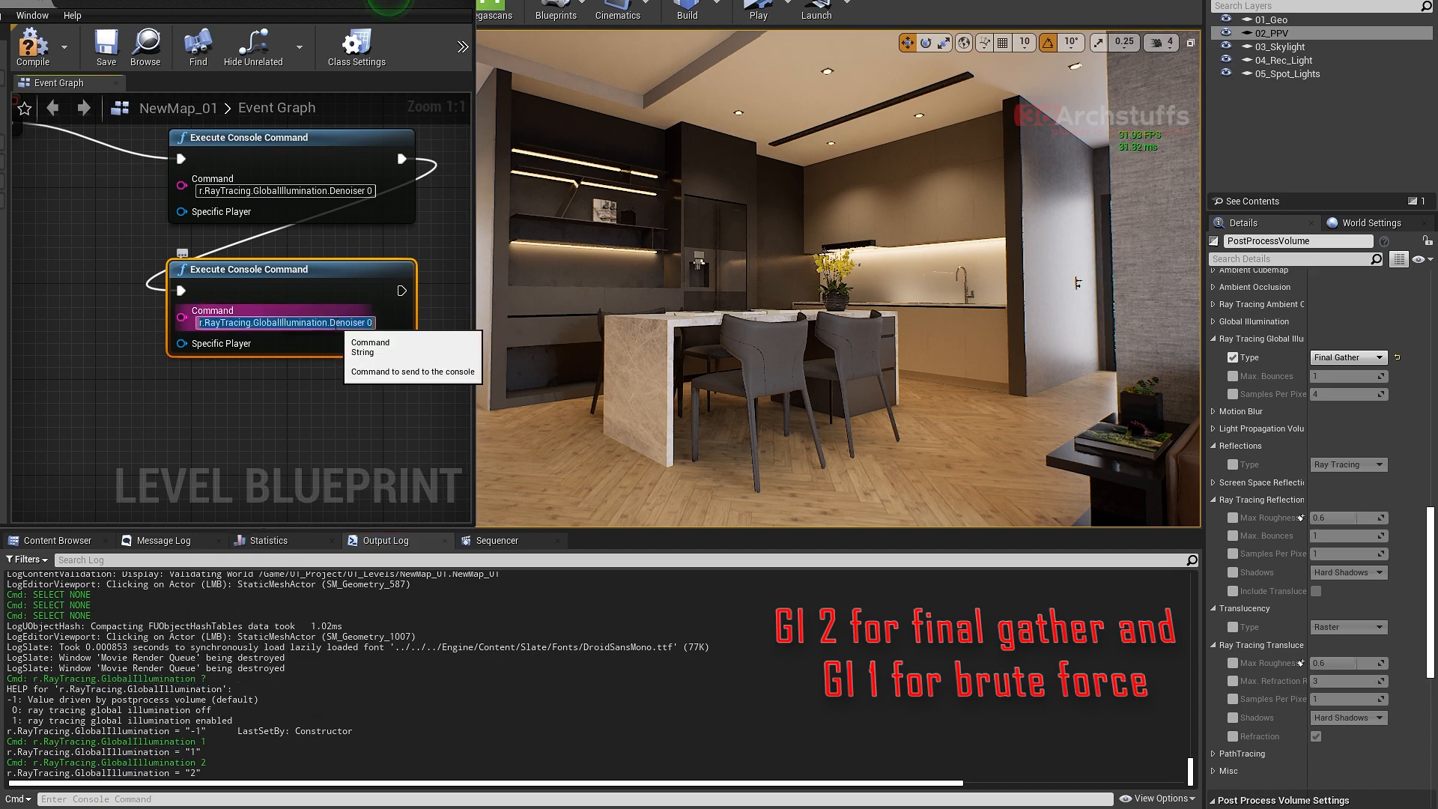
click(330, 322)
key(ctrl+v)
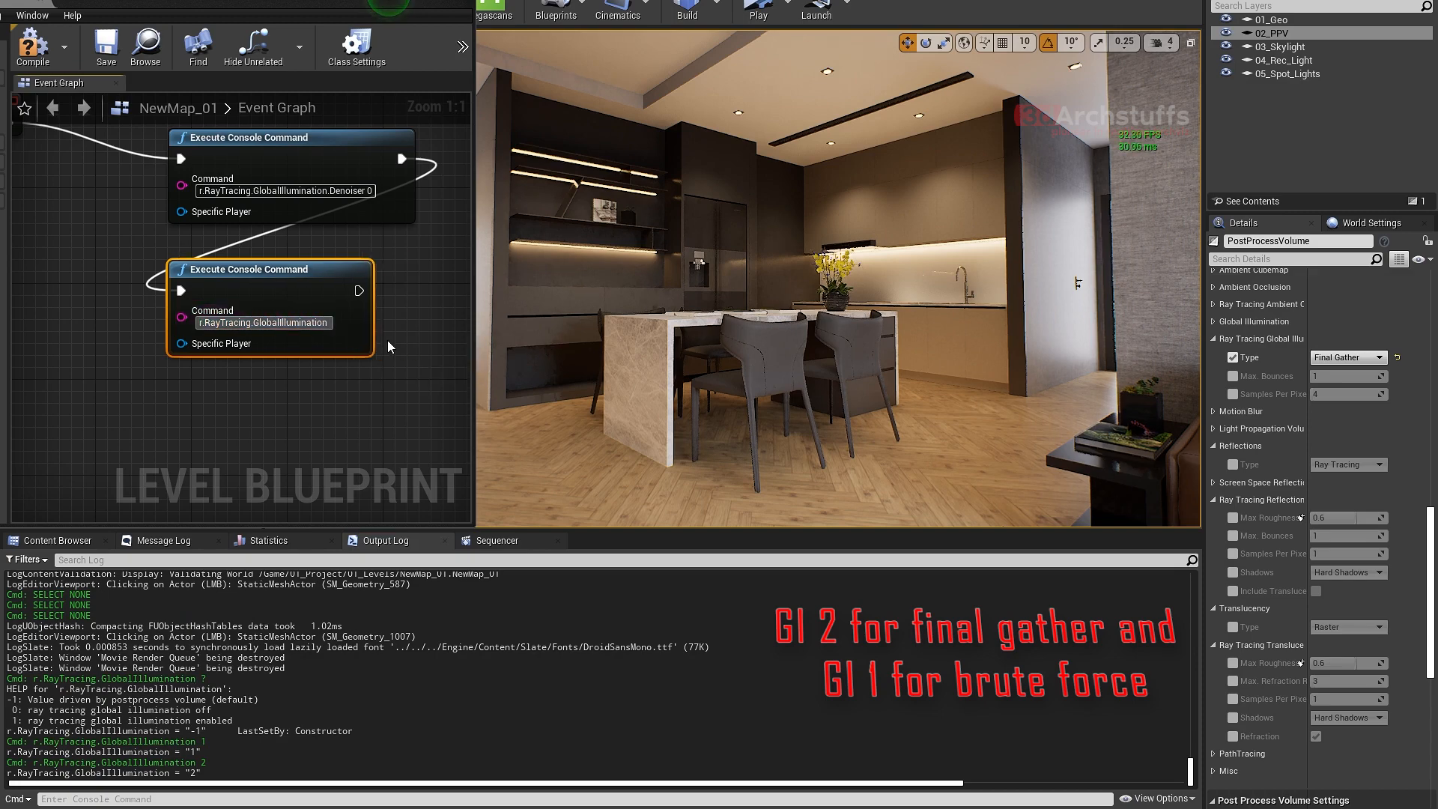
text(2)
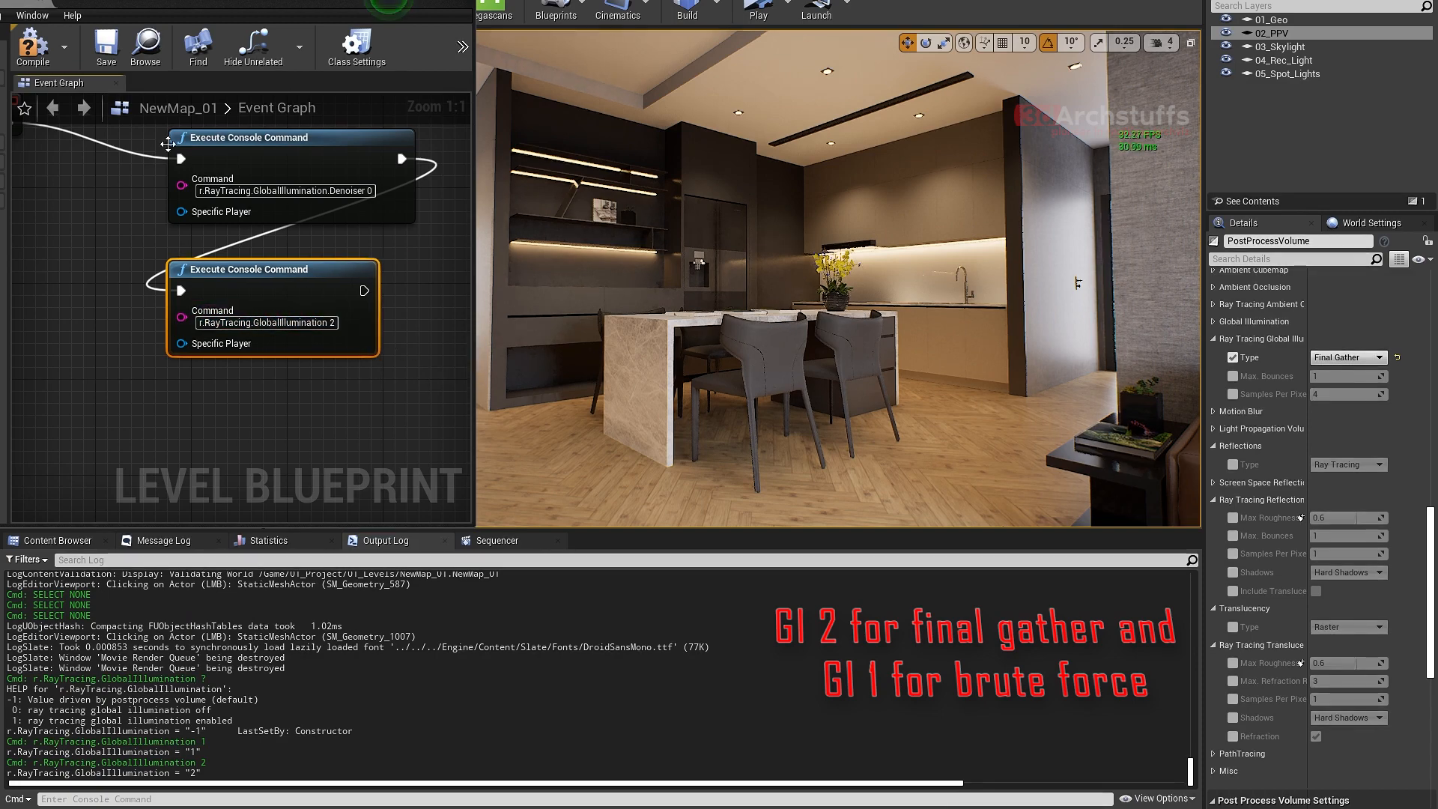
- Compile the level blueprint and run a simulation to test the denoiser and global illumination commands, stopping it after checking the post process volume
click(33, 47)
click(459, 50)
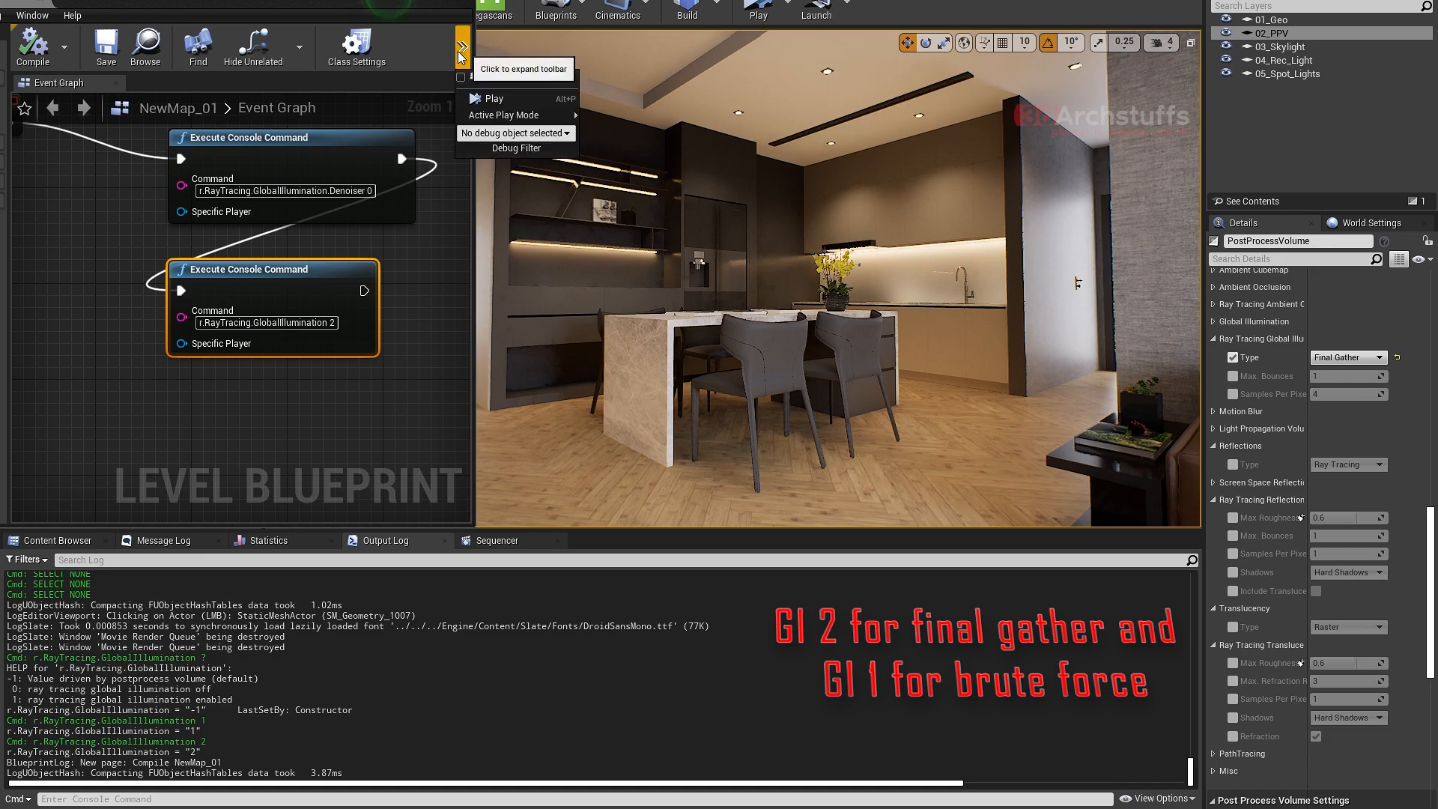
click(472, 99)
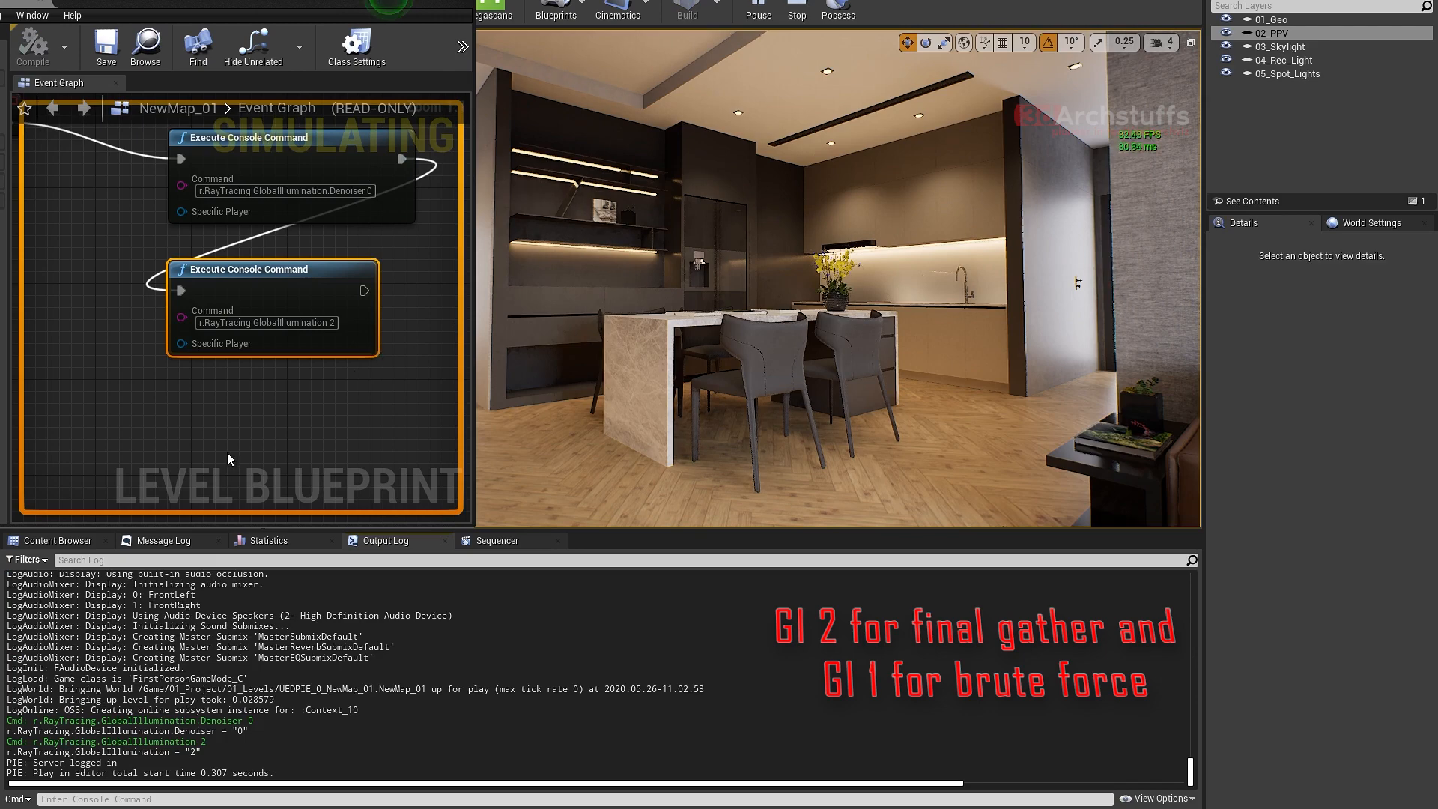
double_click(1273, 35)
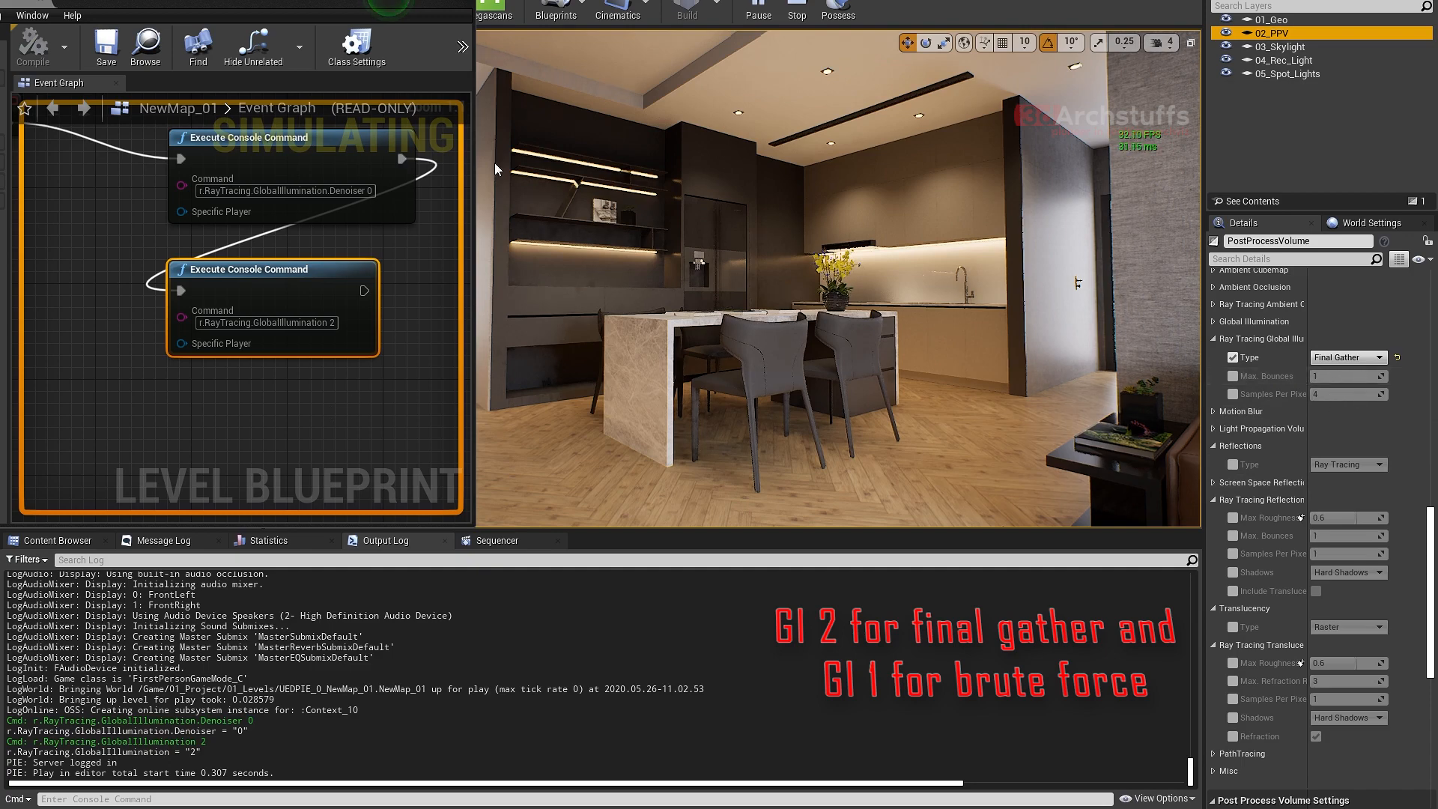
drag(474, 57, 618, 56)
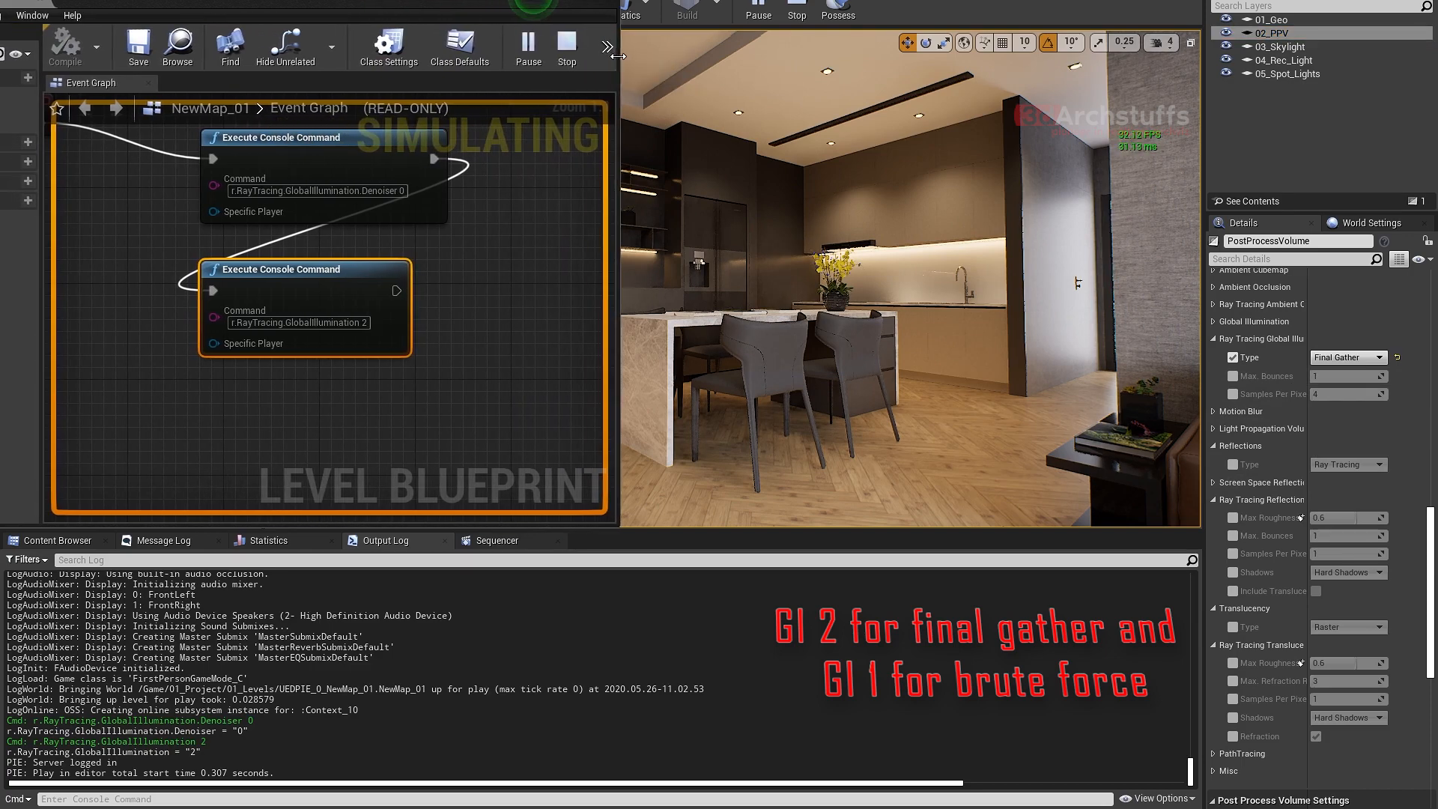
click(567, 45)
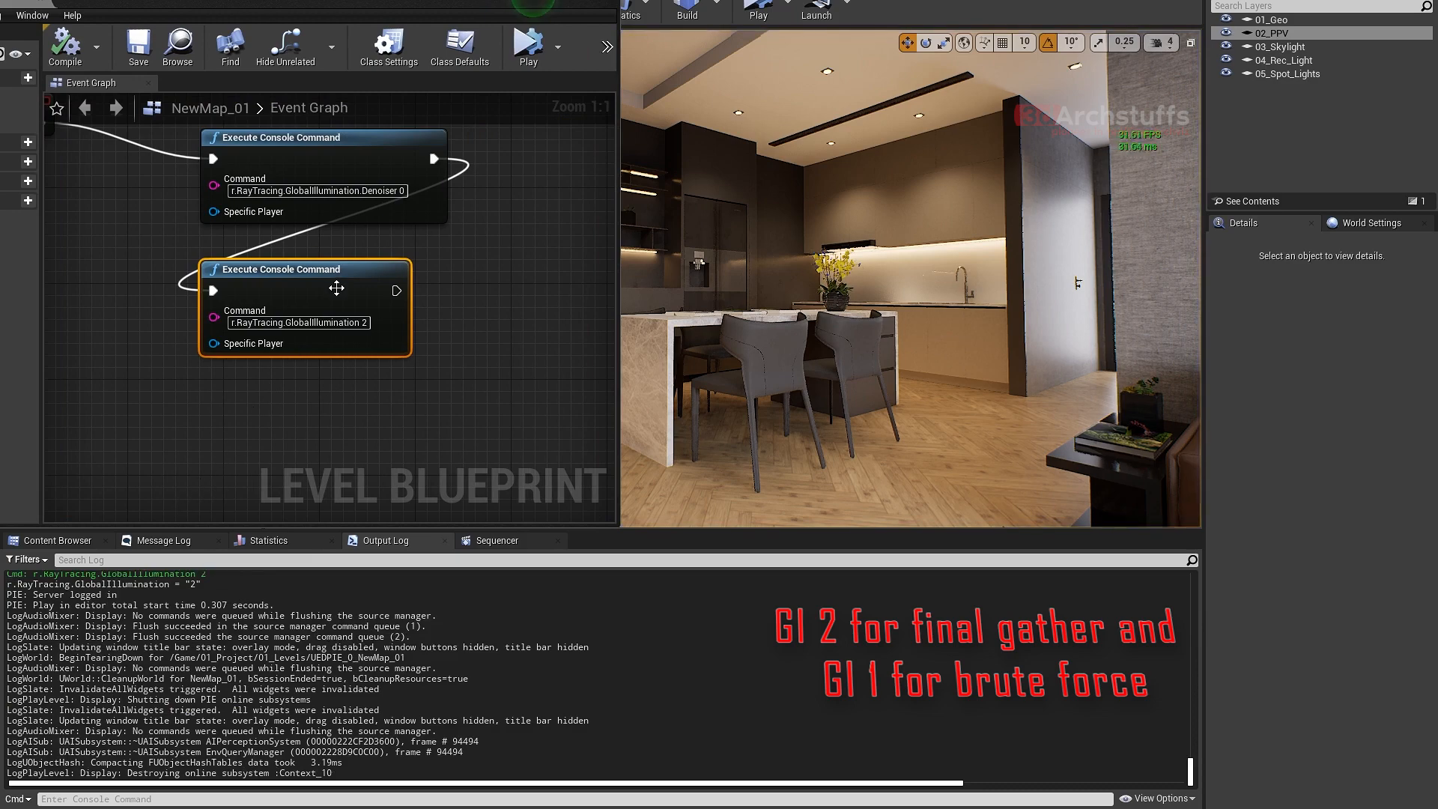
- Duplicate the GlobalIllumination 2 node, place the copy below it and connect the original's execution output to the copy
key(ctrl+w)
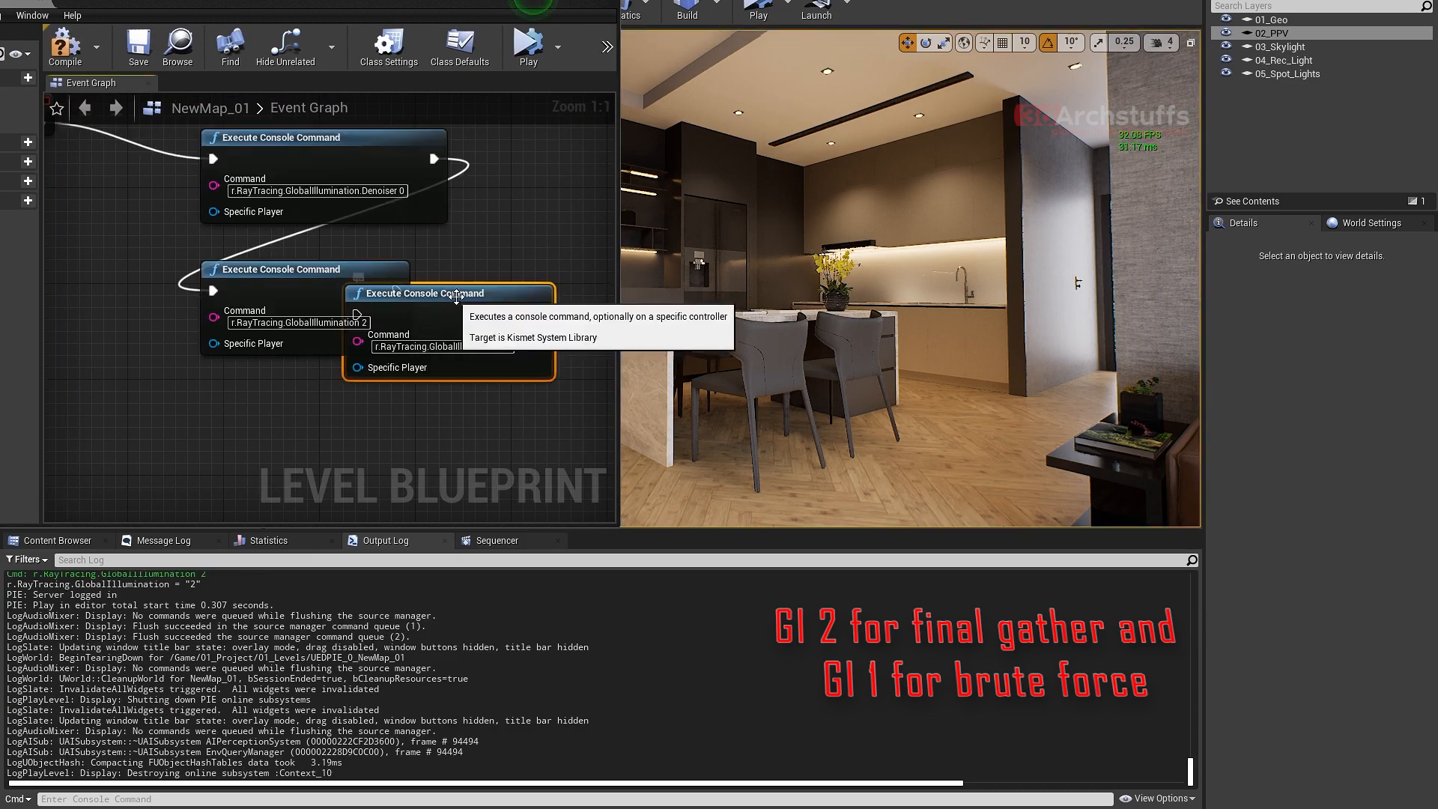
drag(394, 300, 332, 373)
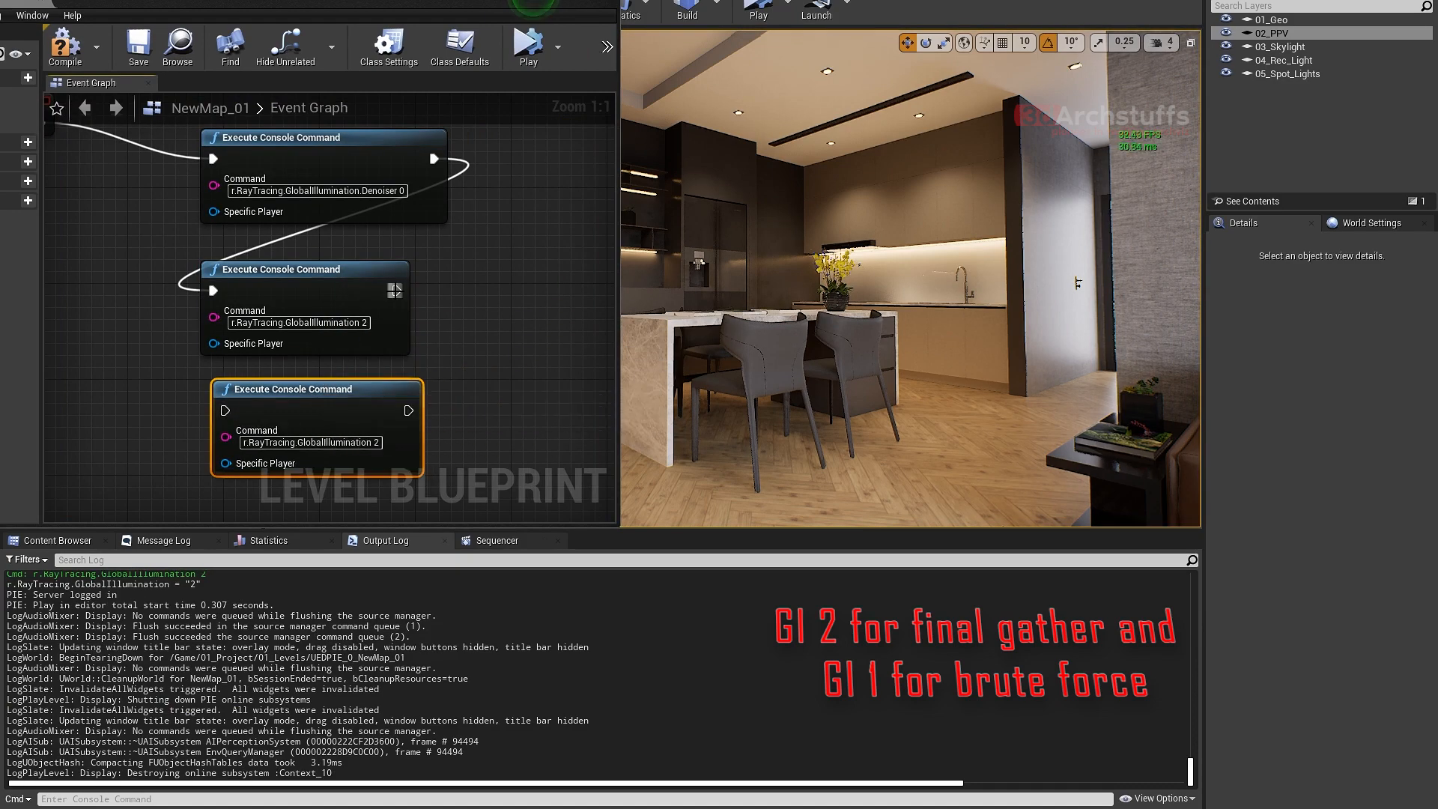
drag(396, 290, 228, 408)
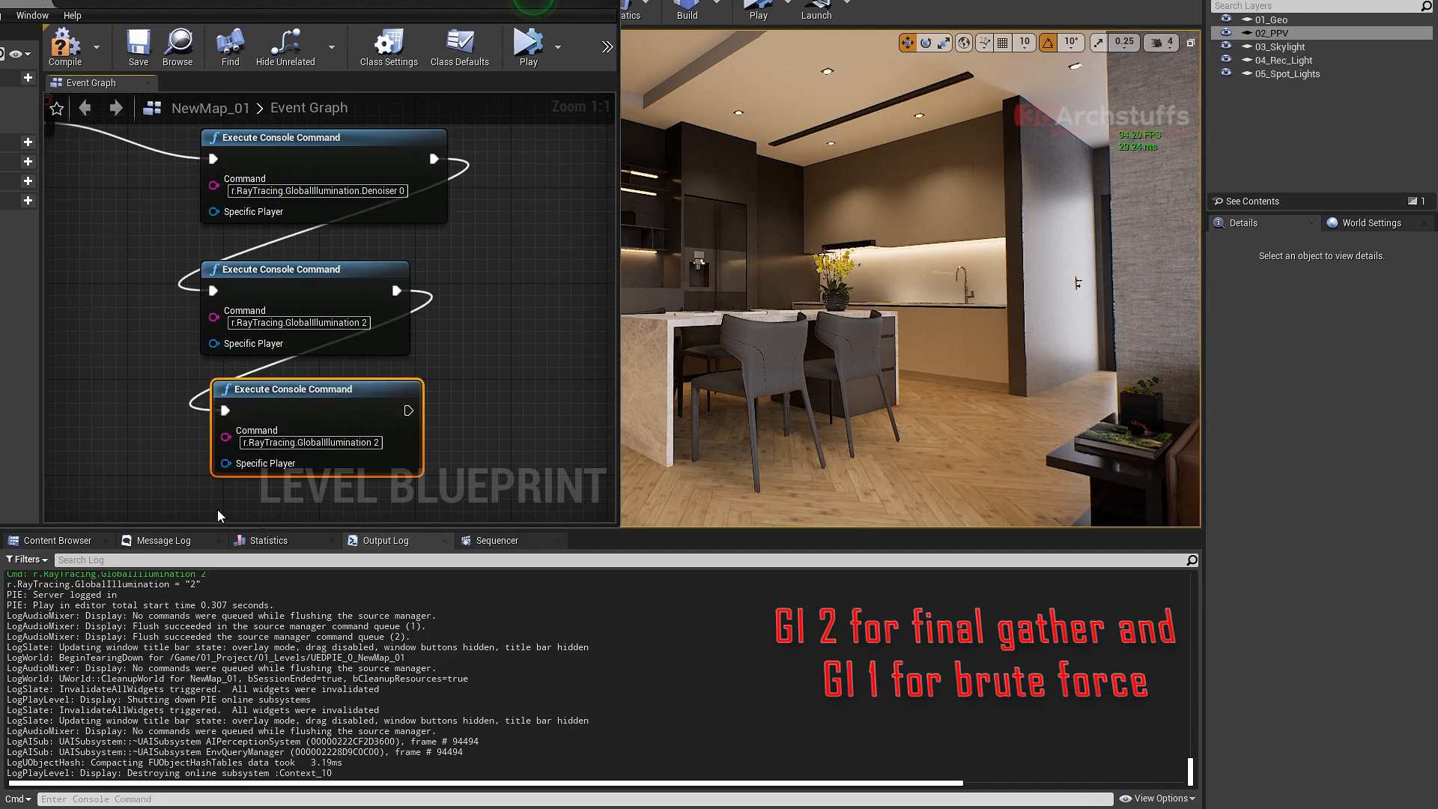
- Query the console help for r.RayTracing.GlobalIllumination.MaxBounces, copying the command name, and inspect the post process volume's Max. Bounces setting
click(217, 799)
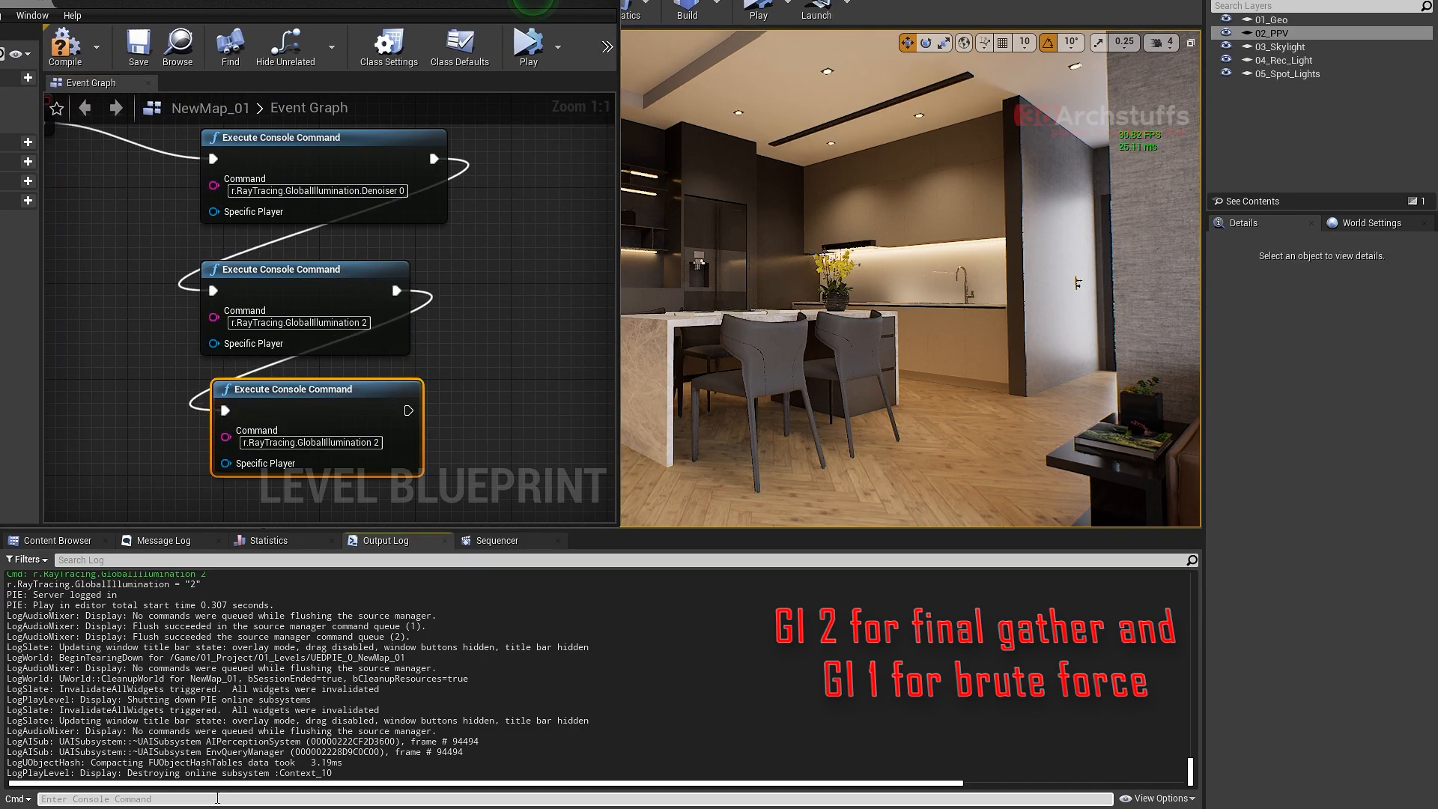
key(Up)
key(BackSpace)
key(BackSpace)
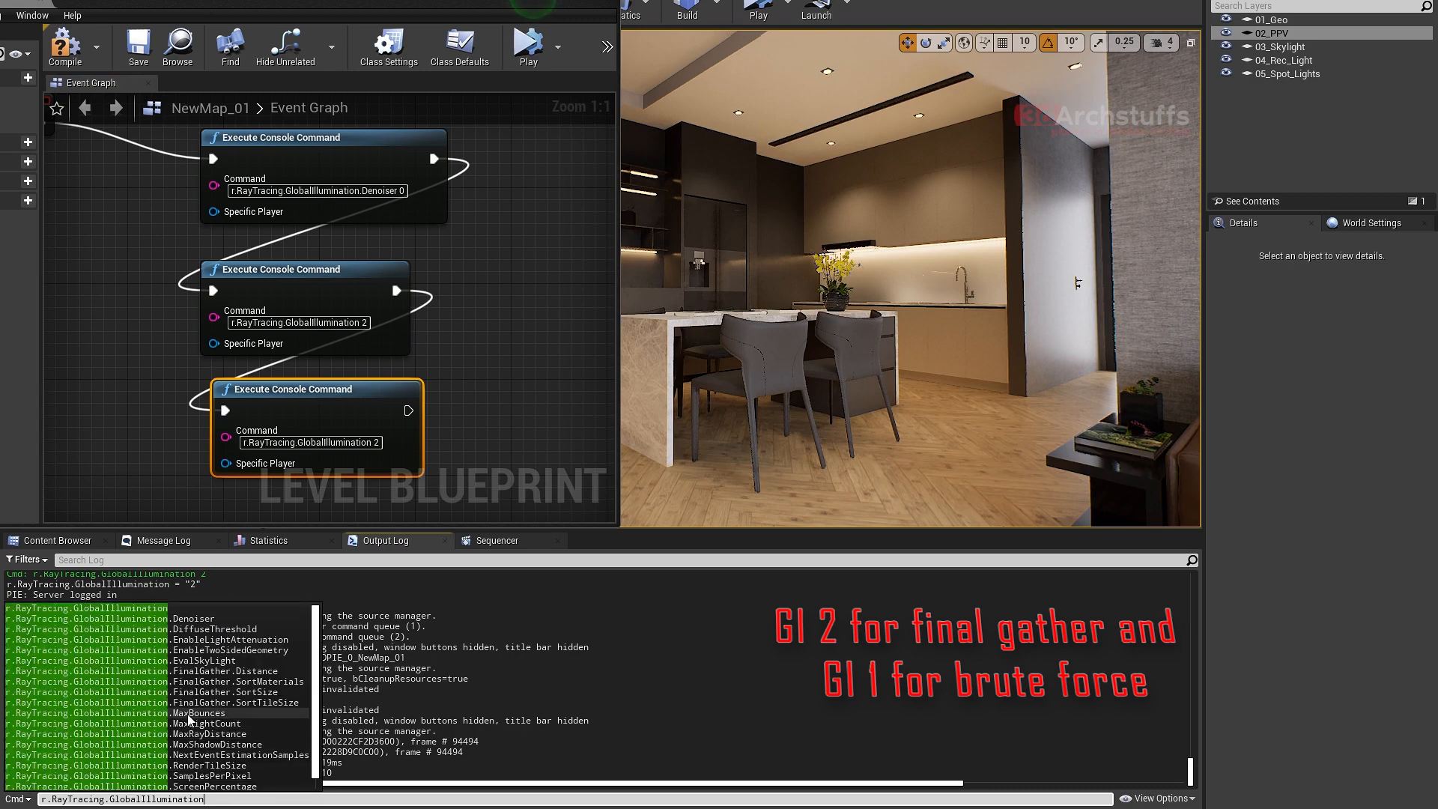
click(177, 714)
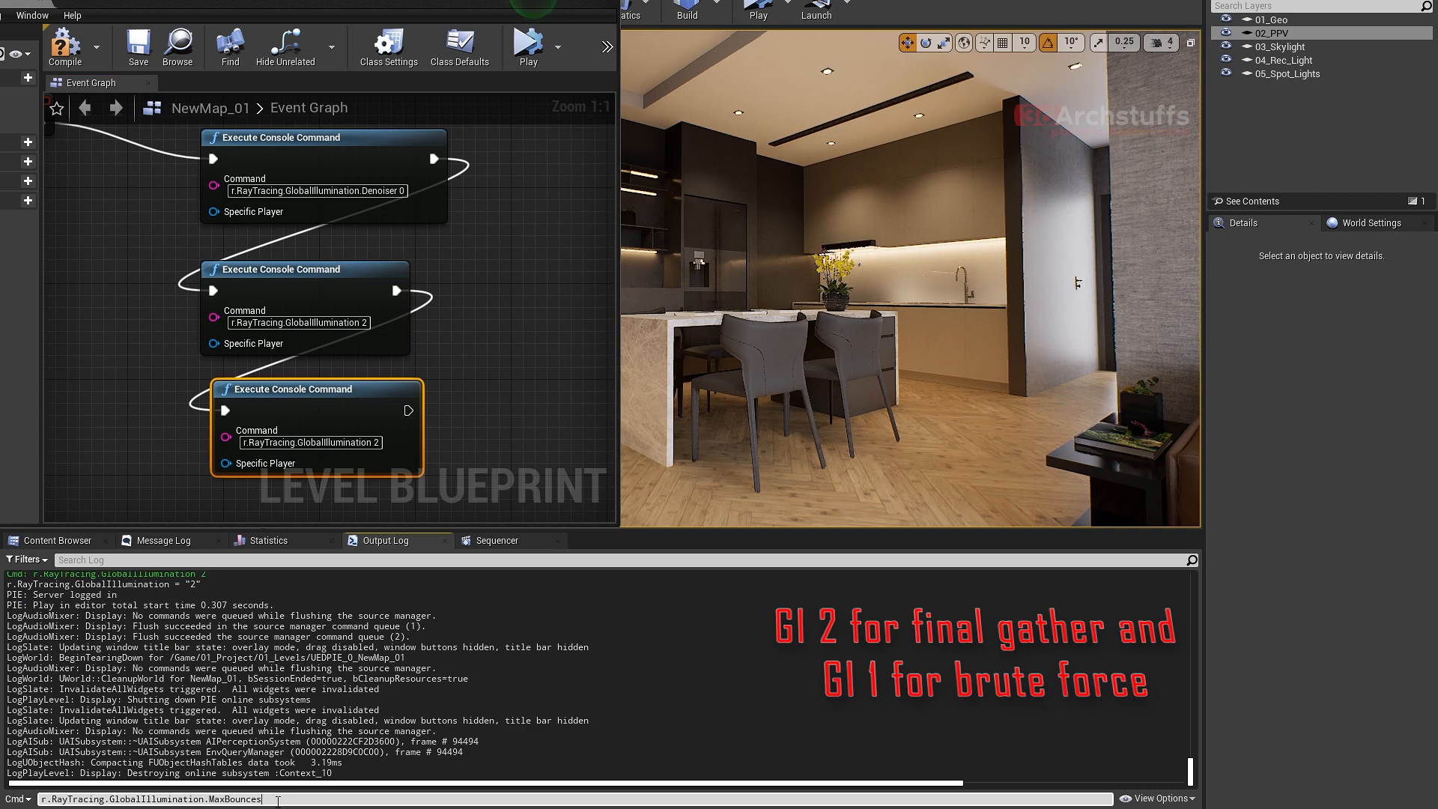
drag(278, 800, 40, 799)
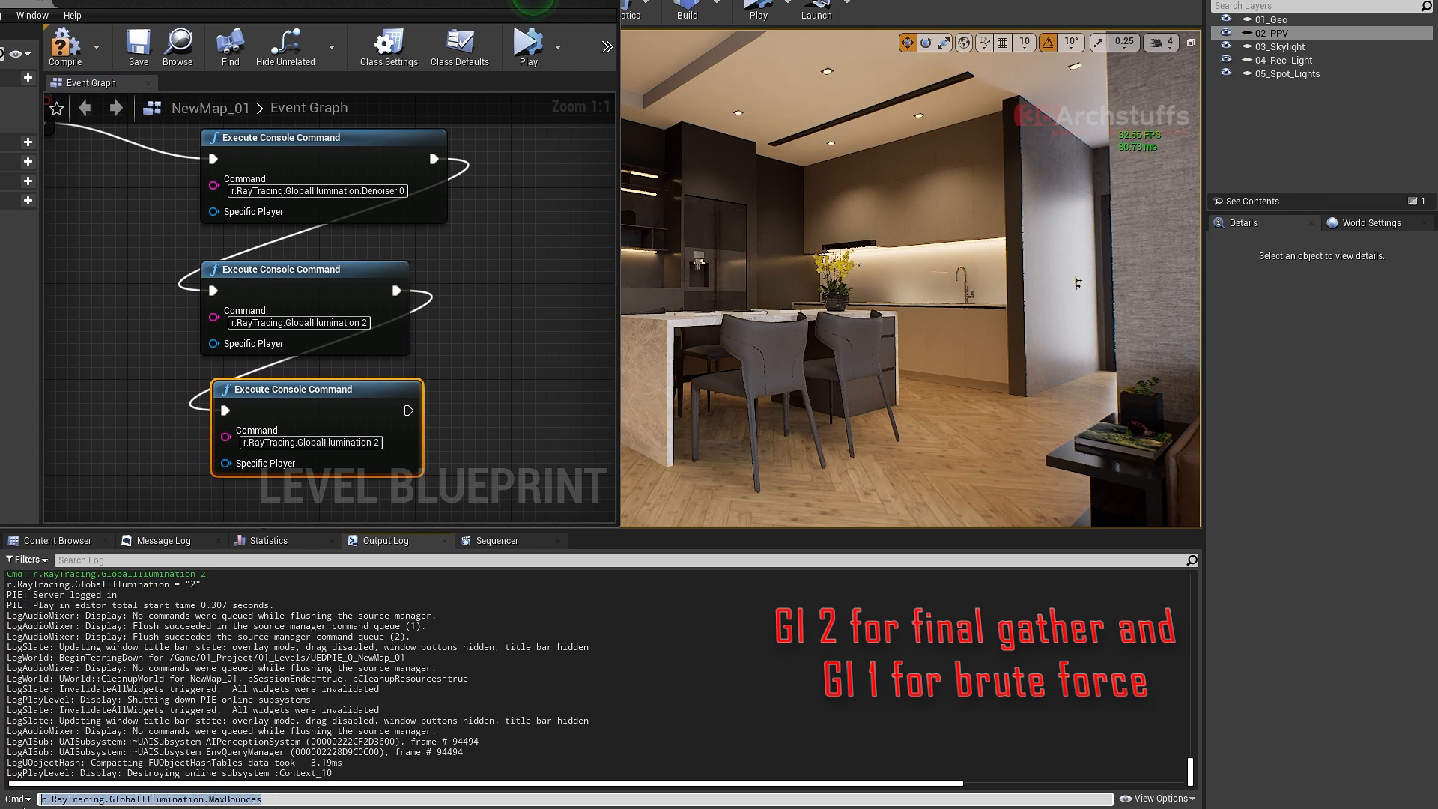
click(282, 800)
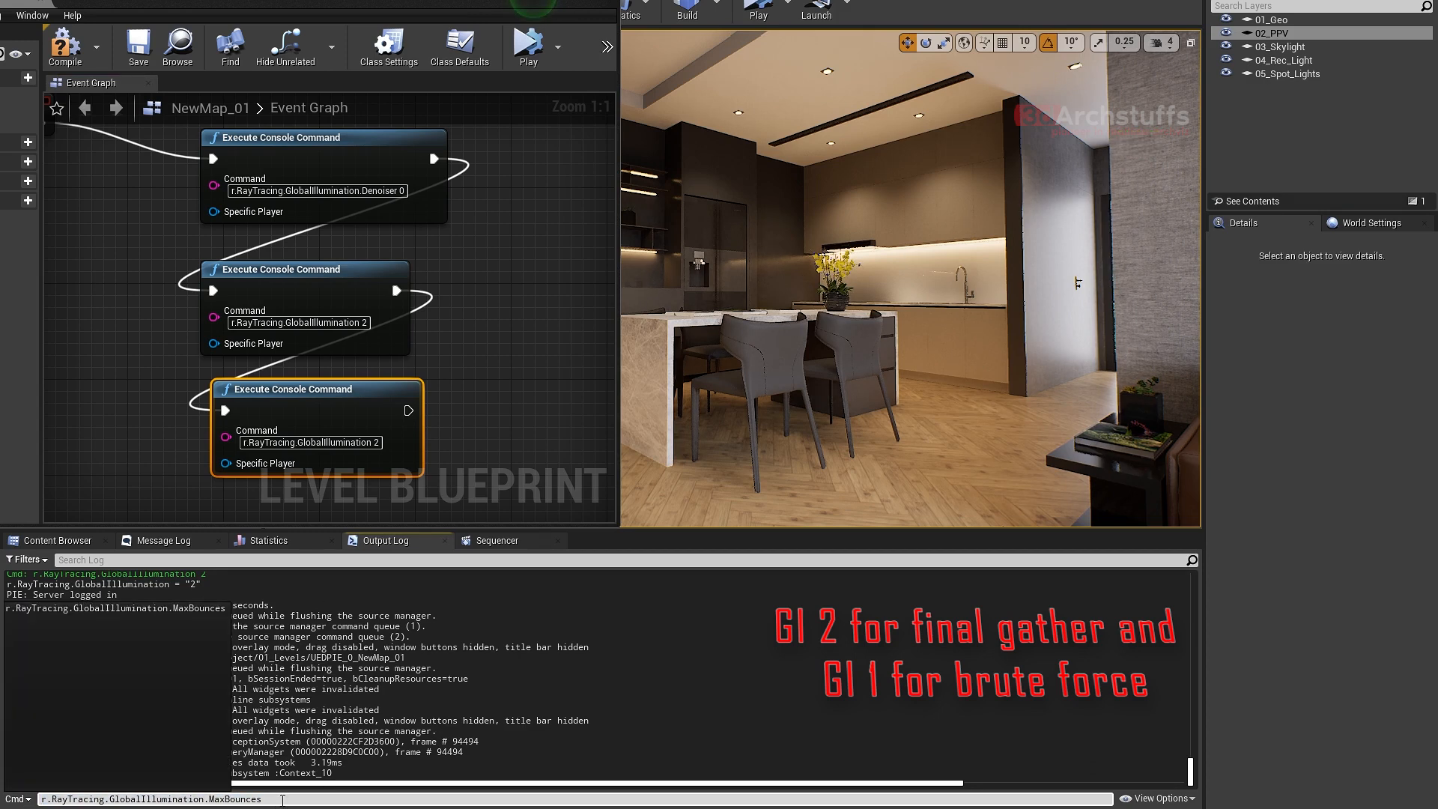
text(?)
key(Return)
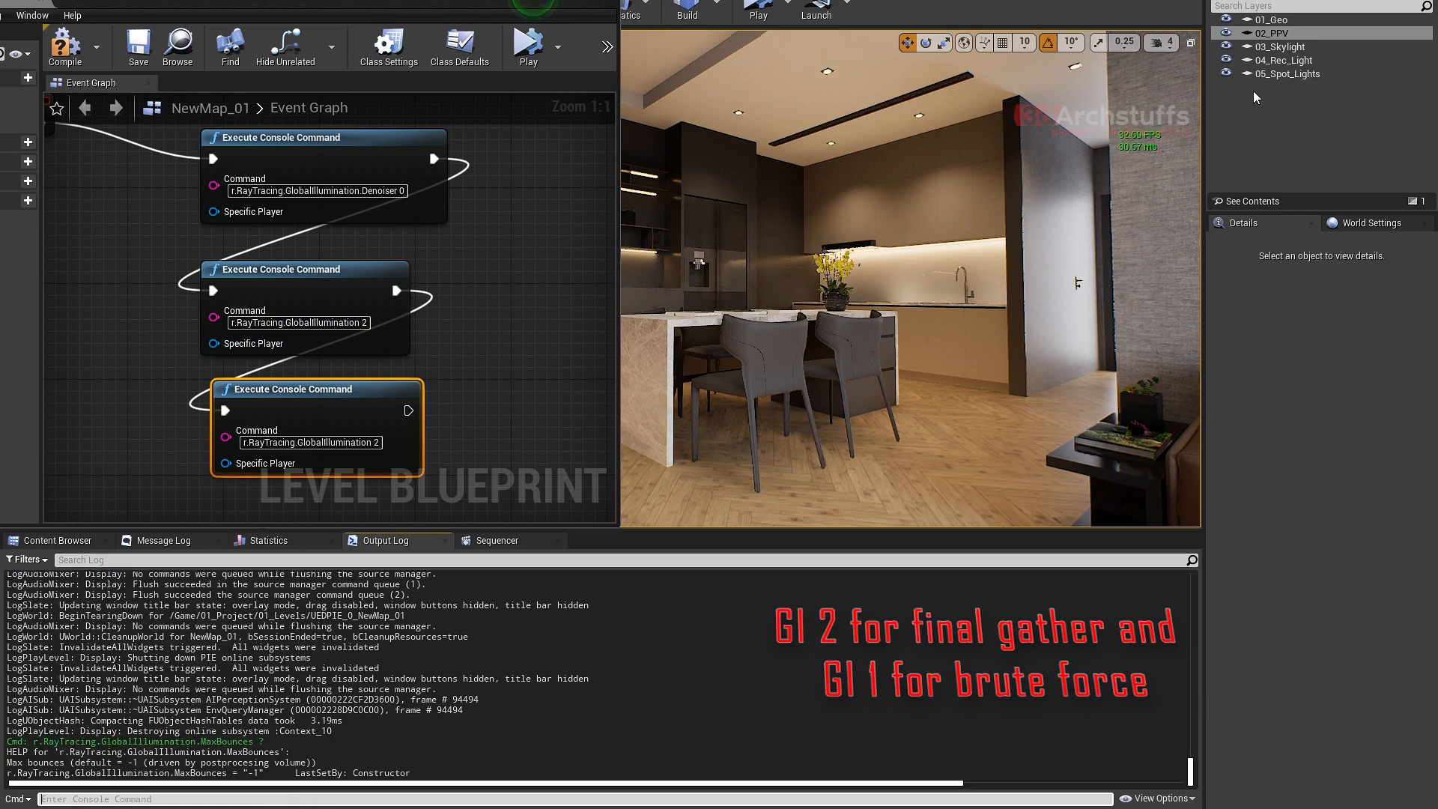
click(1274, 33)
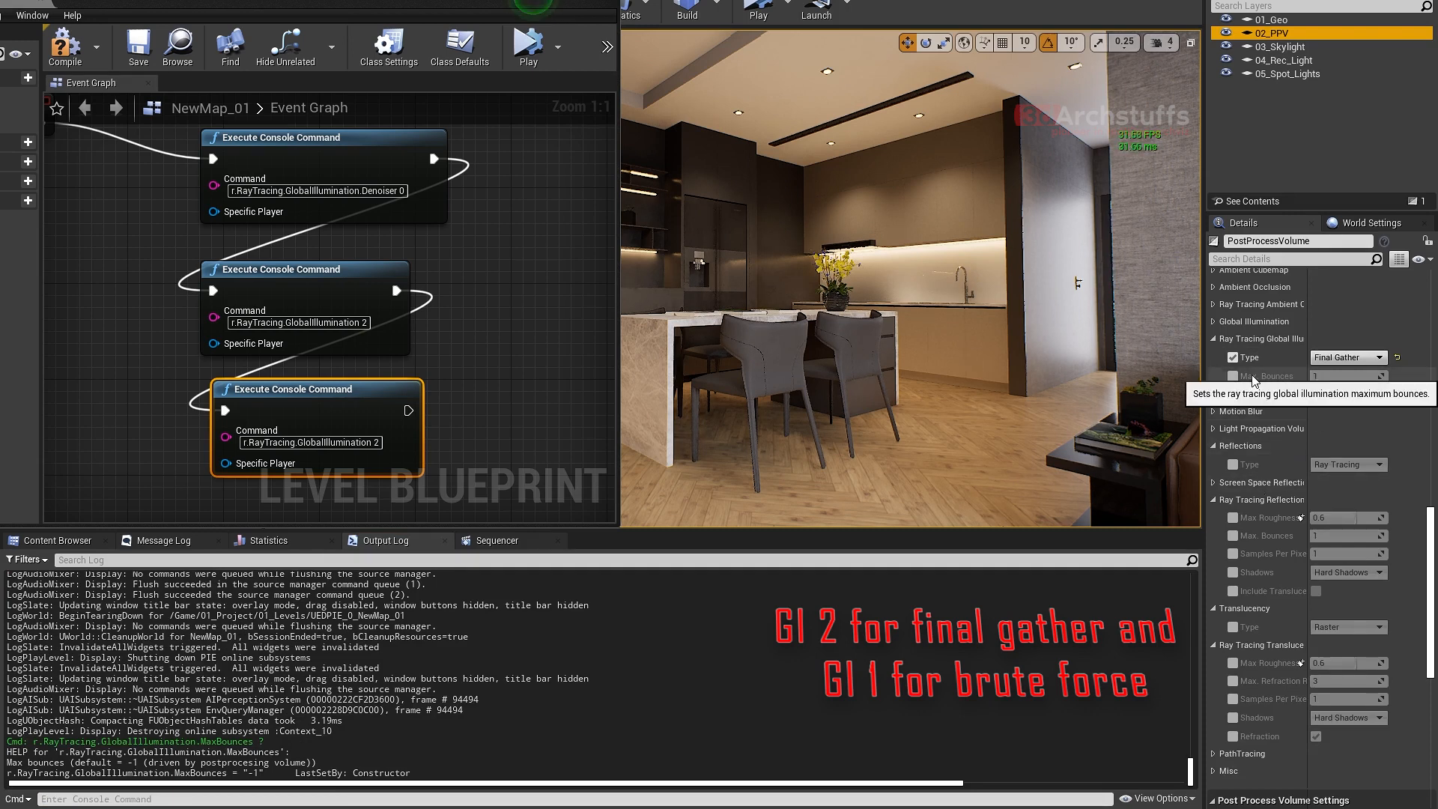
mouse_move(1275, 382)
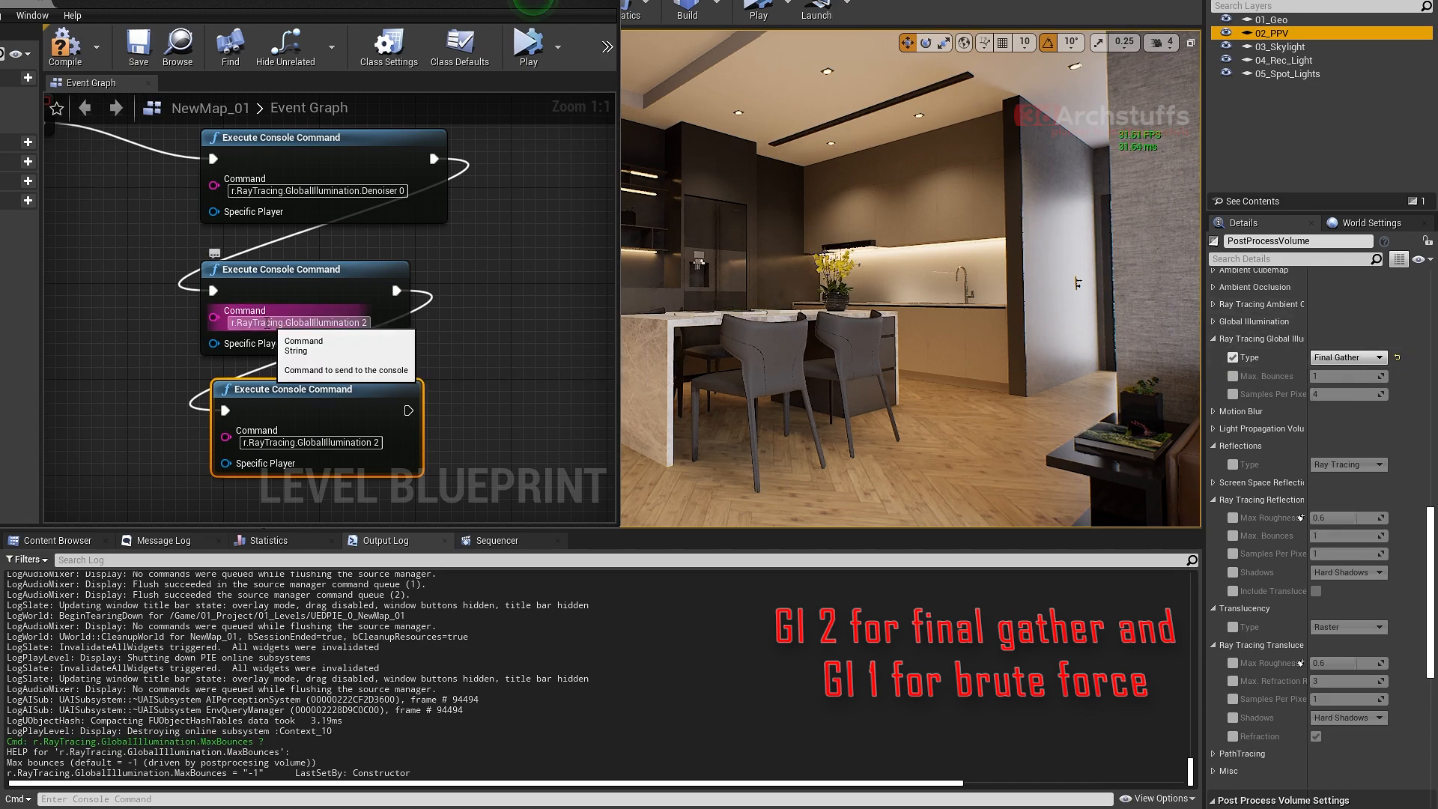
- Set the third Execute Console Command node's command to r.RayTracing.GlobalIllumination.MaxBounces 3
click(364, 323)
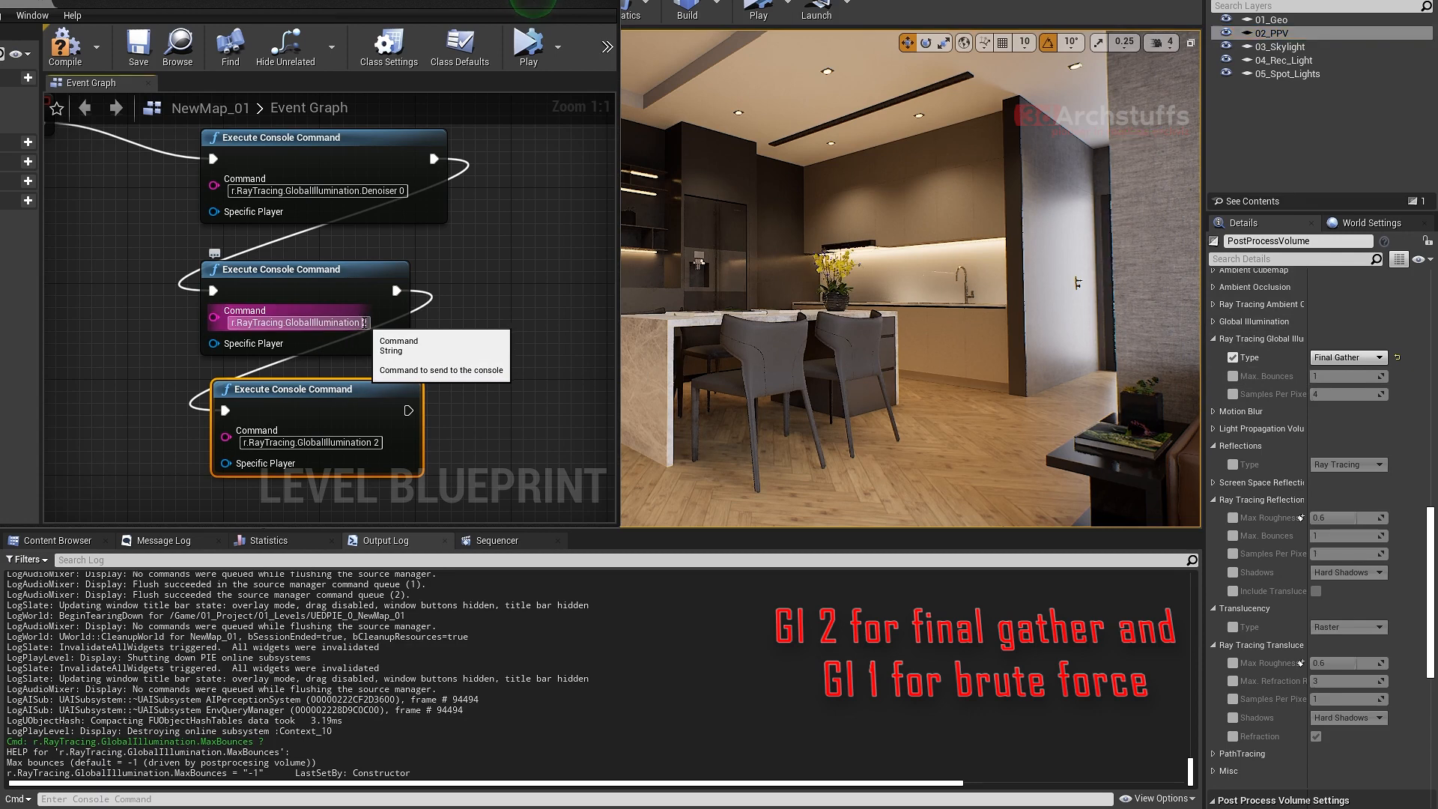
click(364, 323)
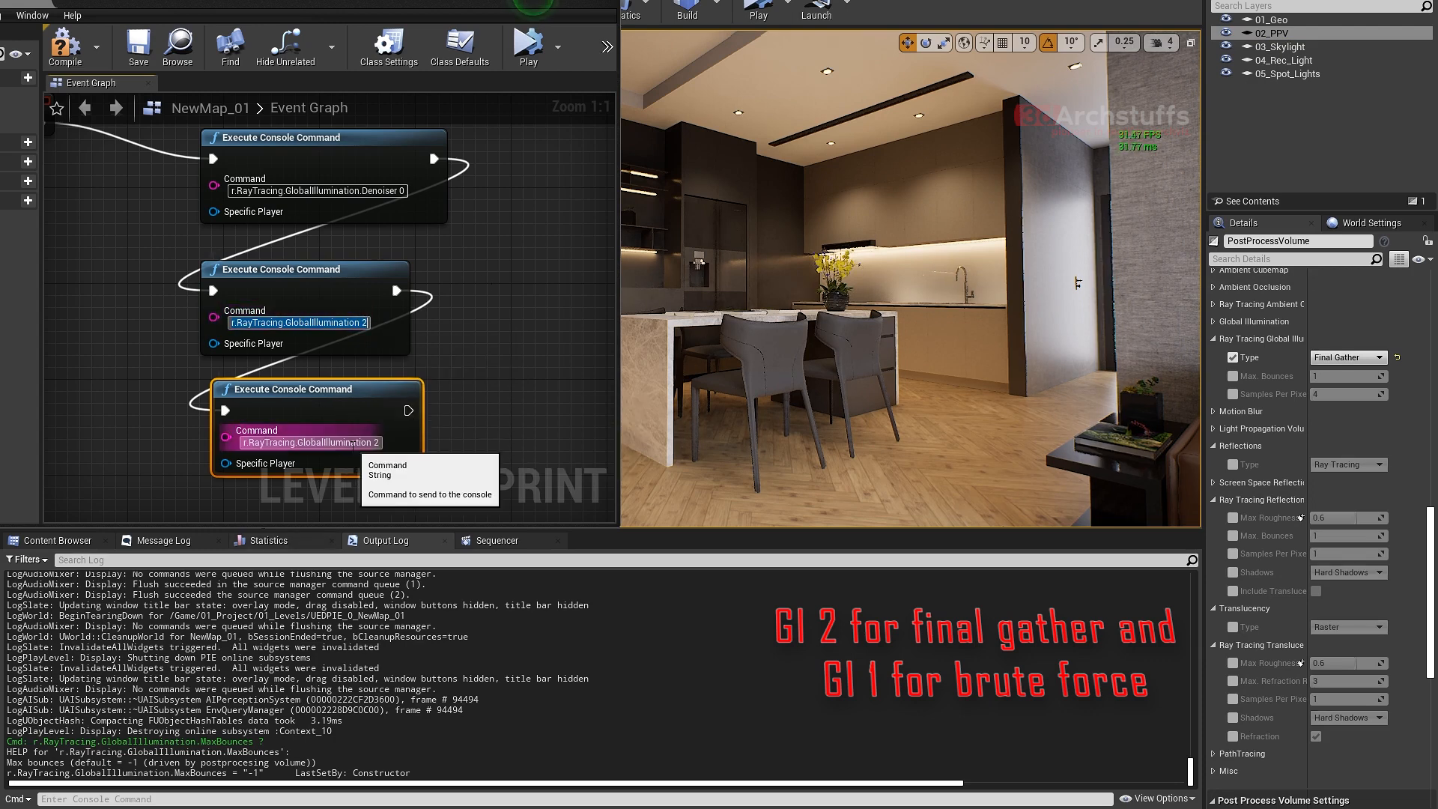
click(352, 443)
text(r.RayTracing.GlobalIllumination.MaxBounces)
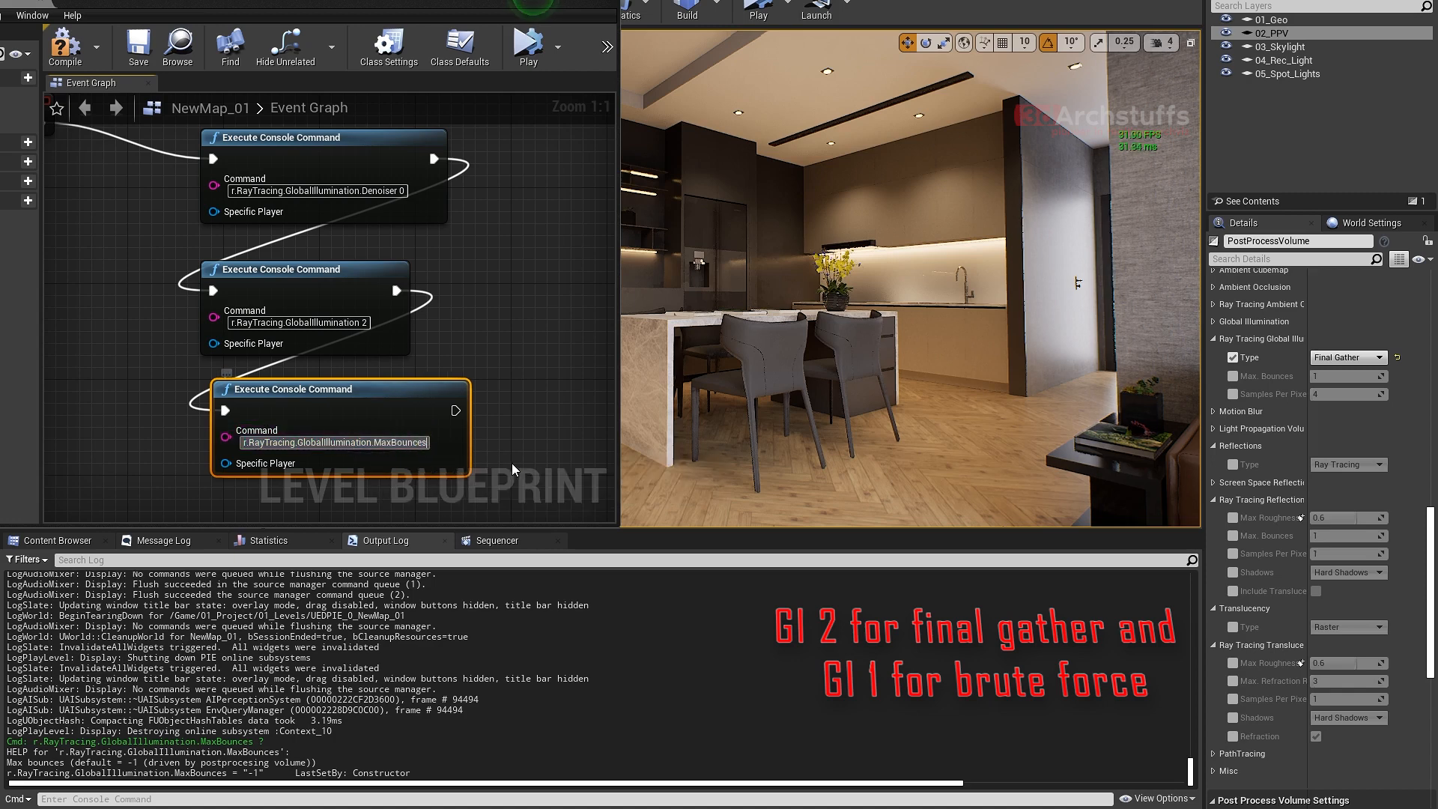
text(3)
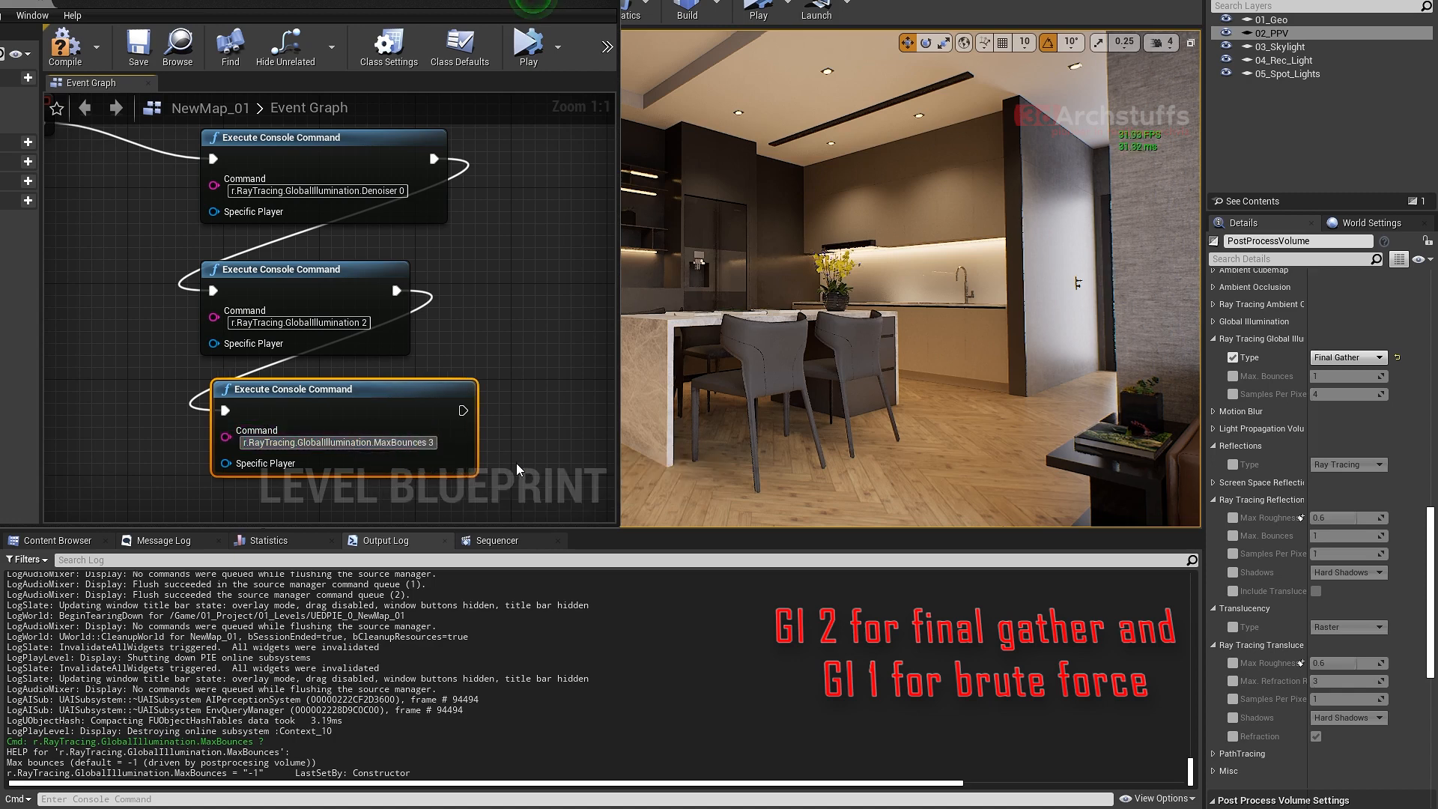
key(Return)
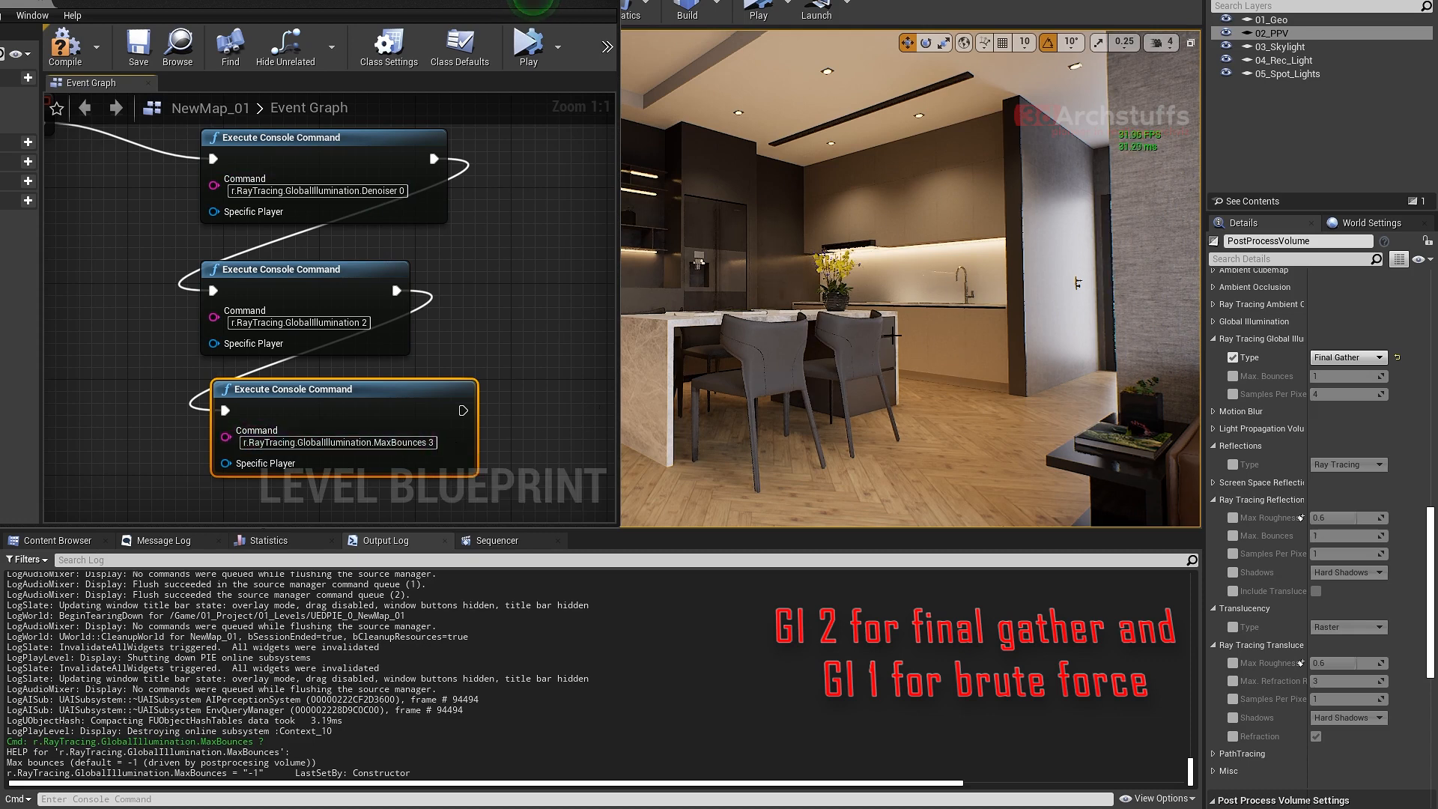
click(515, 282)
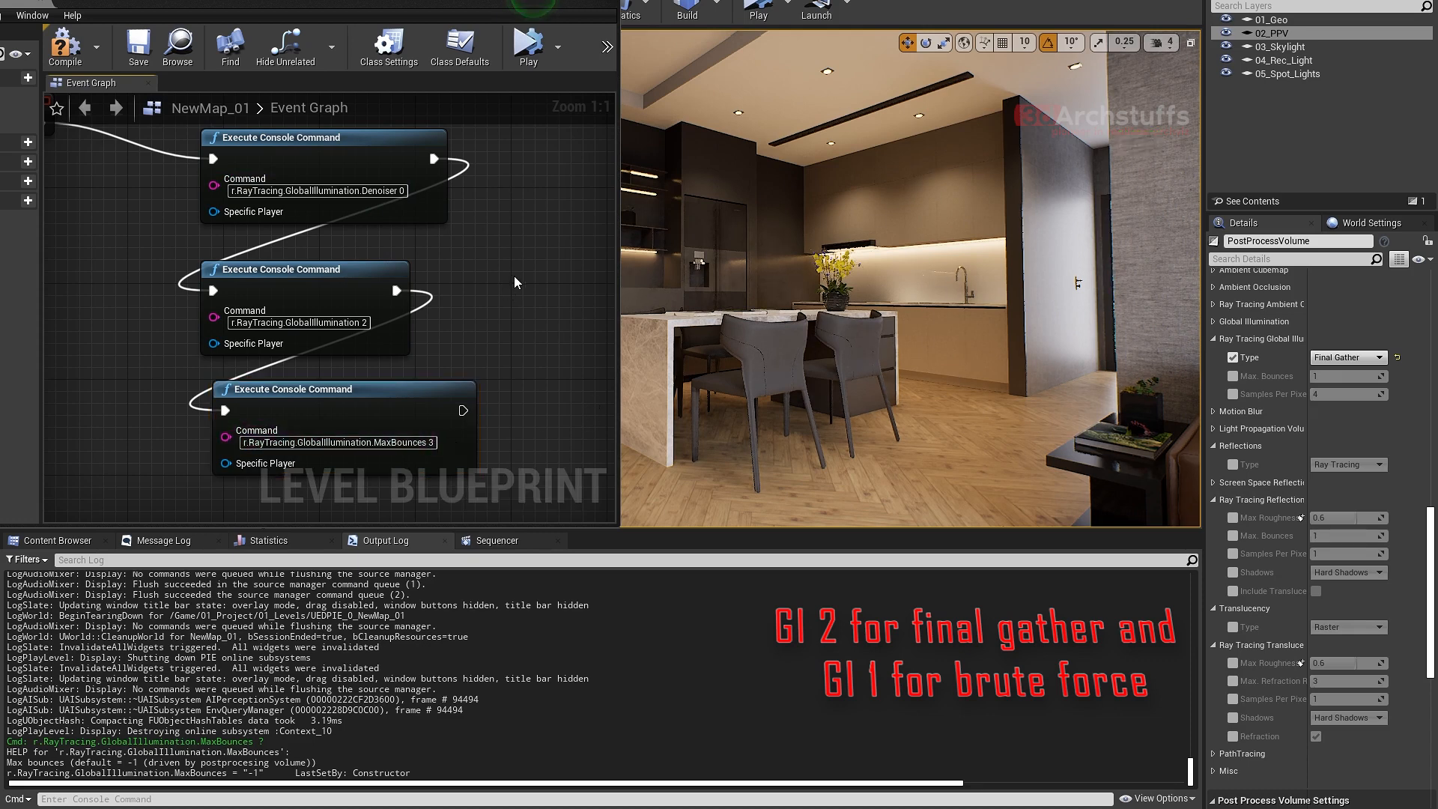
- Run and stop a simulation to check the three console commands in the output log, and review the post process volume's ray tracing settings
click(523, 58)
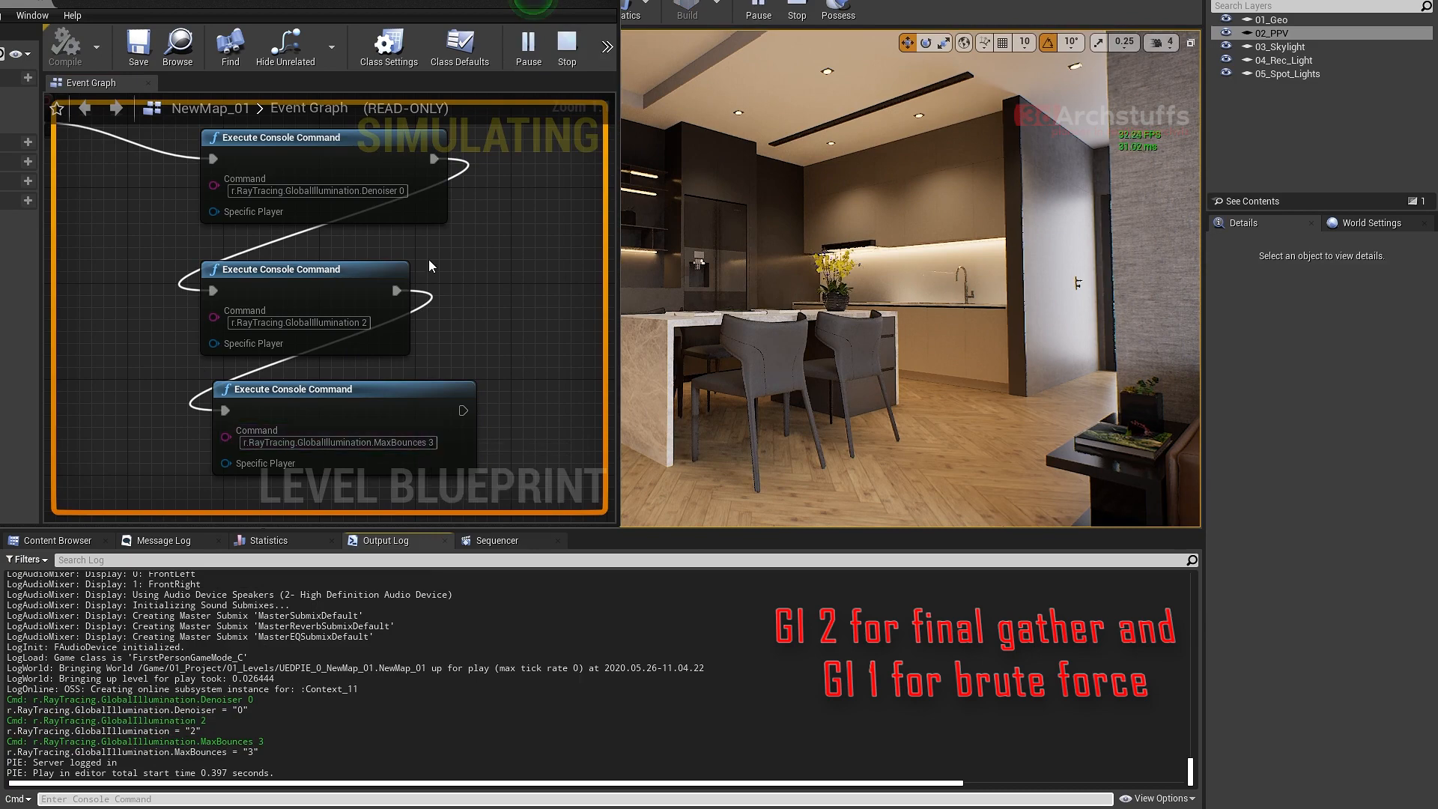
right_click(367, 326)
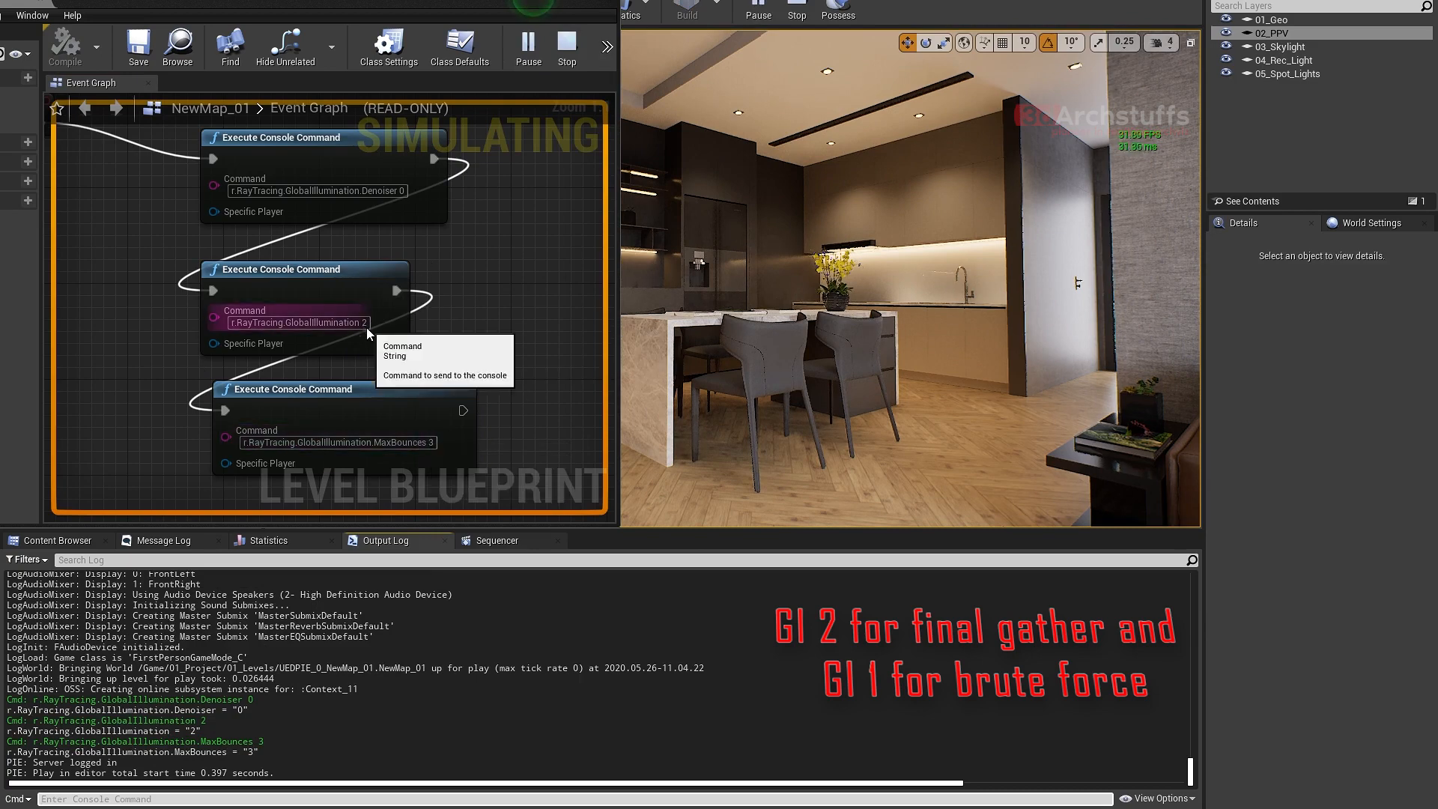
click(567, 45)
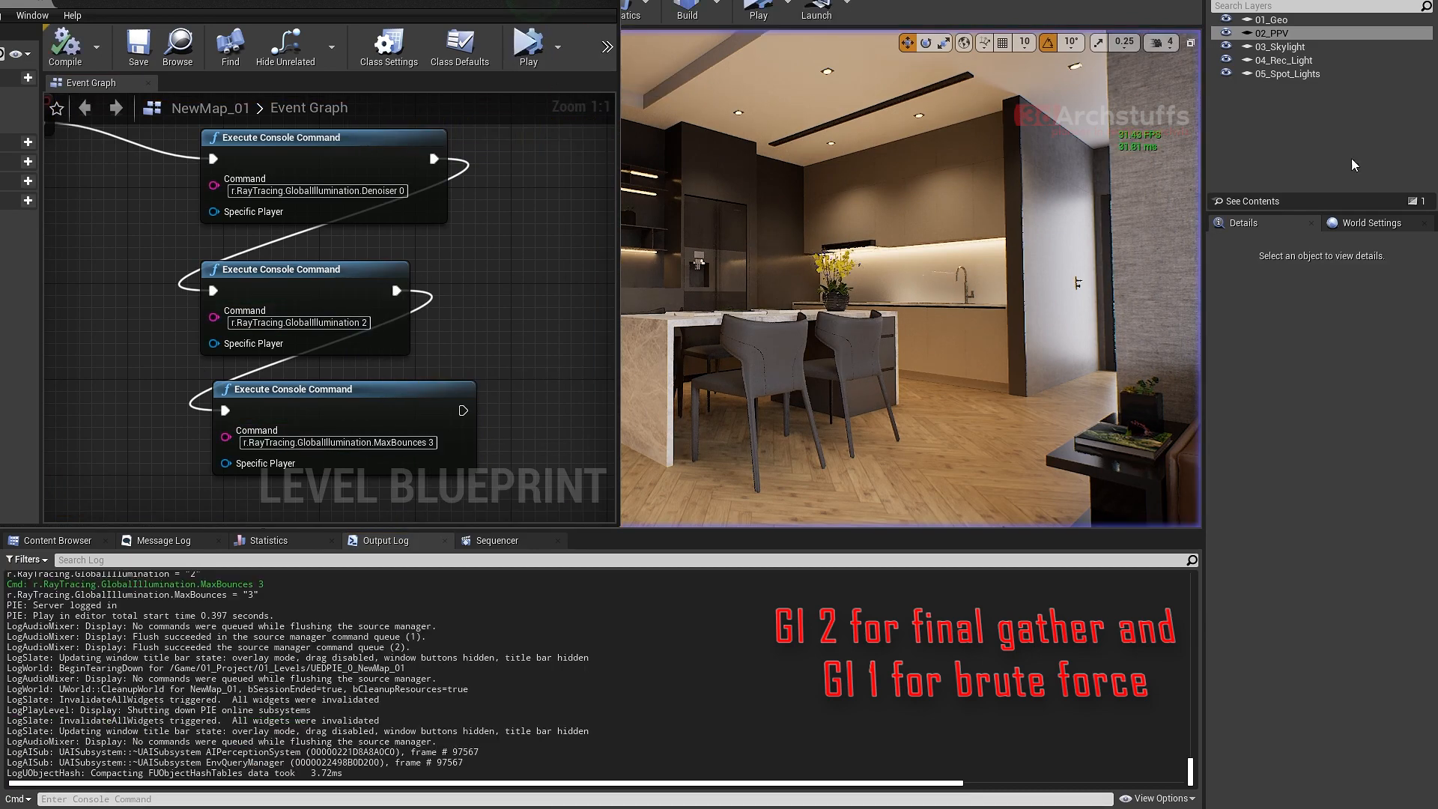
click(1273, 33)
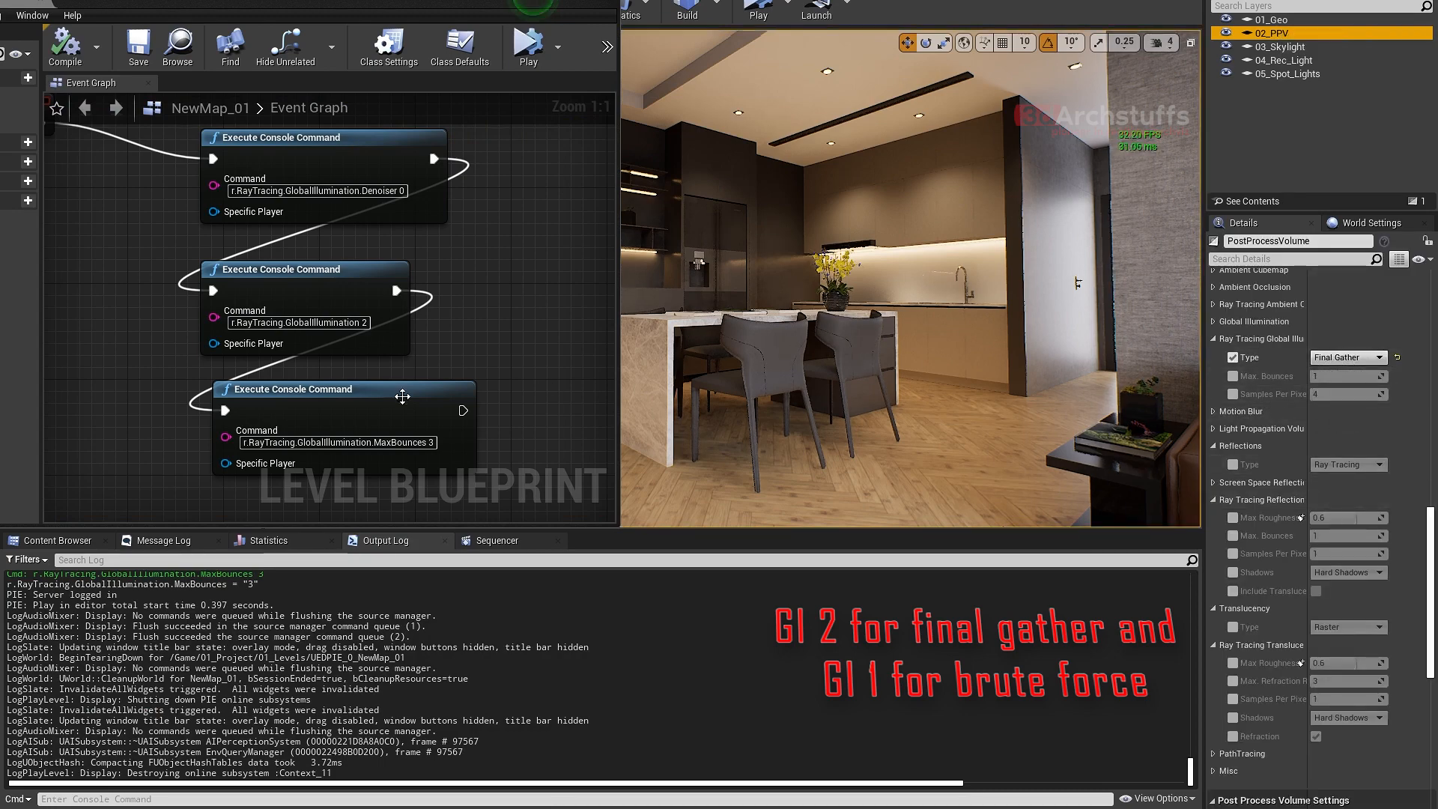
click(483, 277)
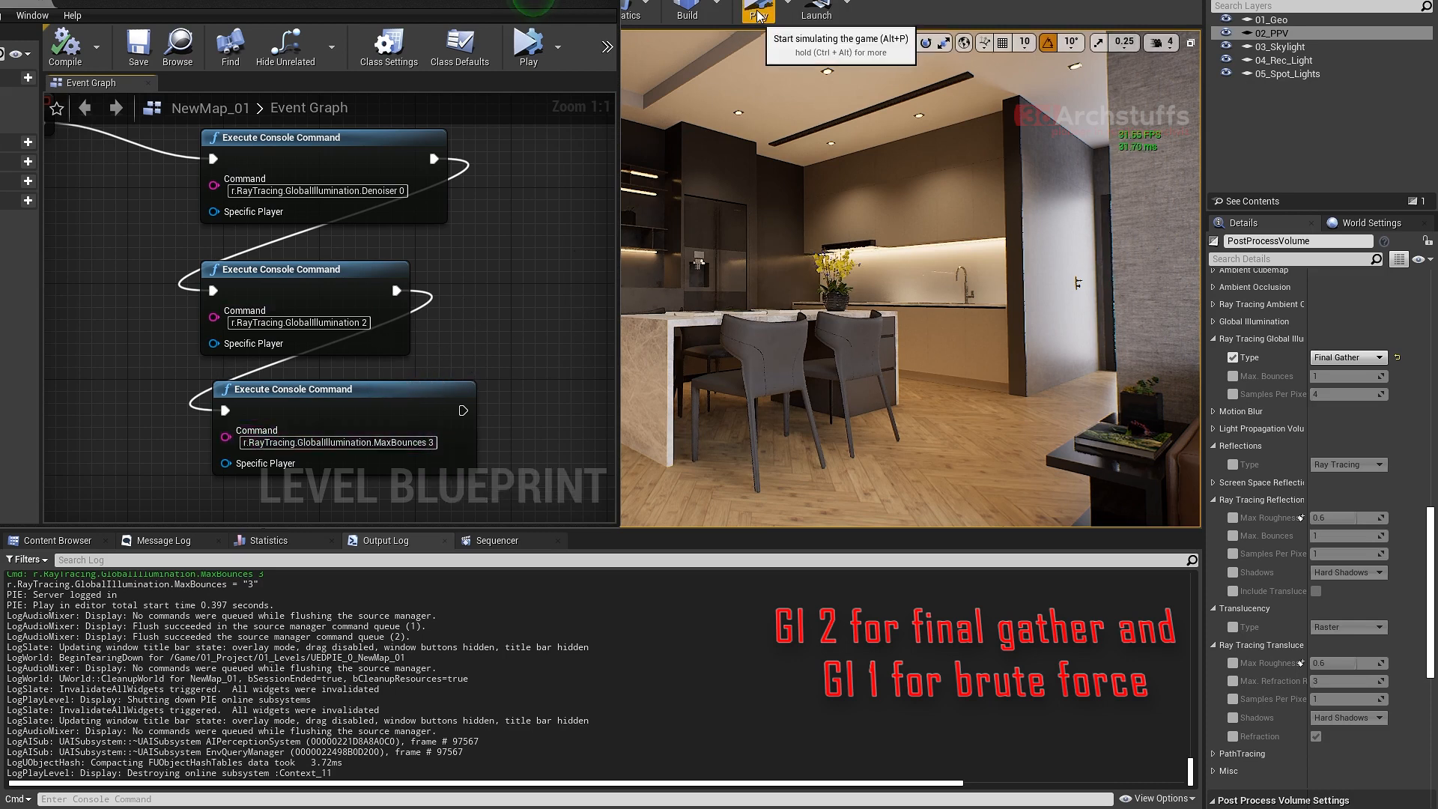
- Change the second Execute Console Command node's command to r.RayTracing.GlobalIllumination 1 for brute force
right_drag(997, 271, 916, 274)
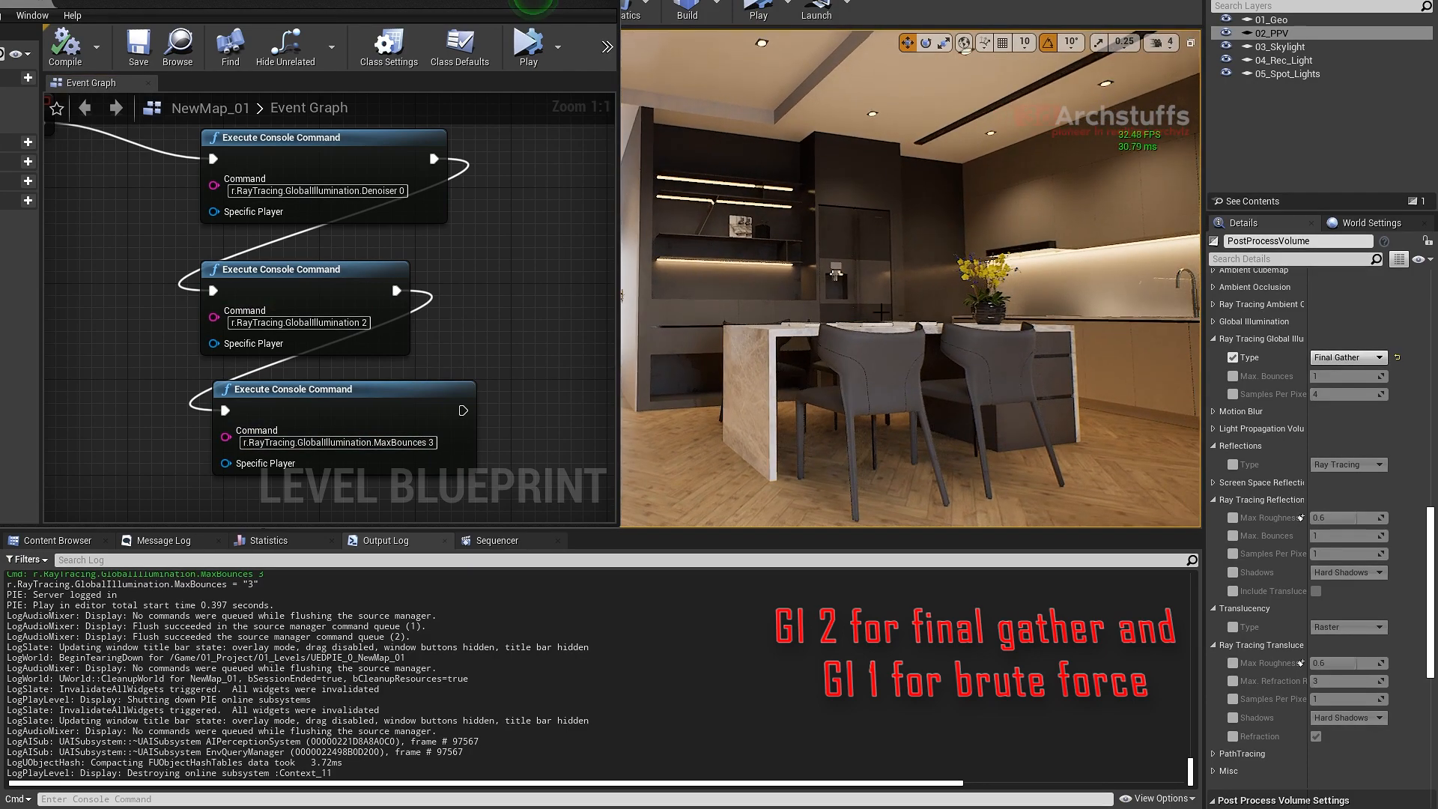
right_drag(894, 344, 929, 345)
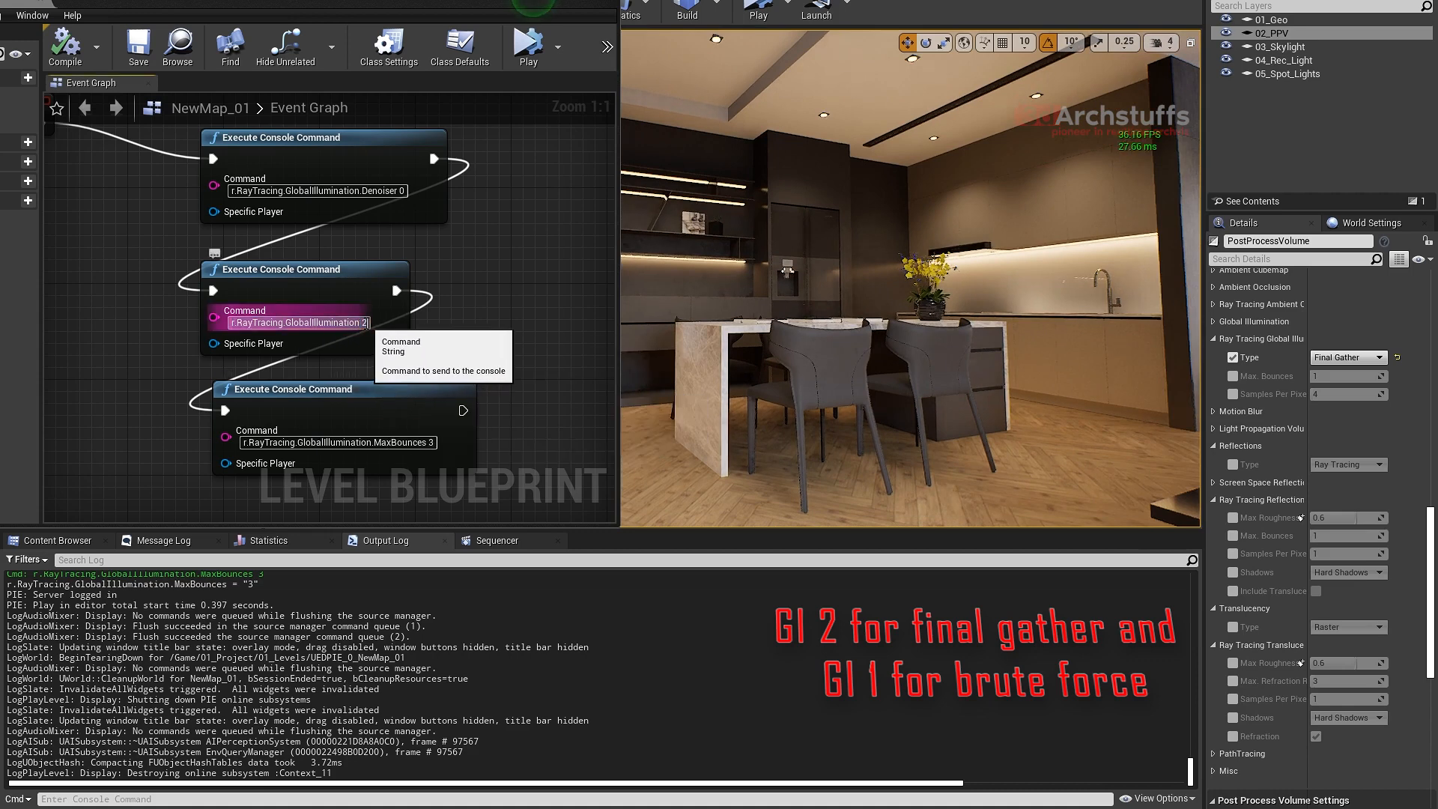
key(BackSpace)
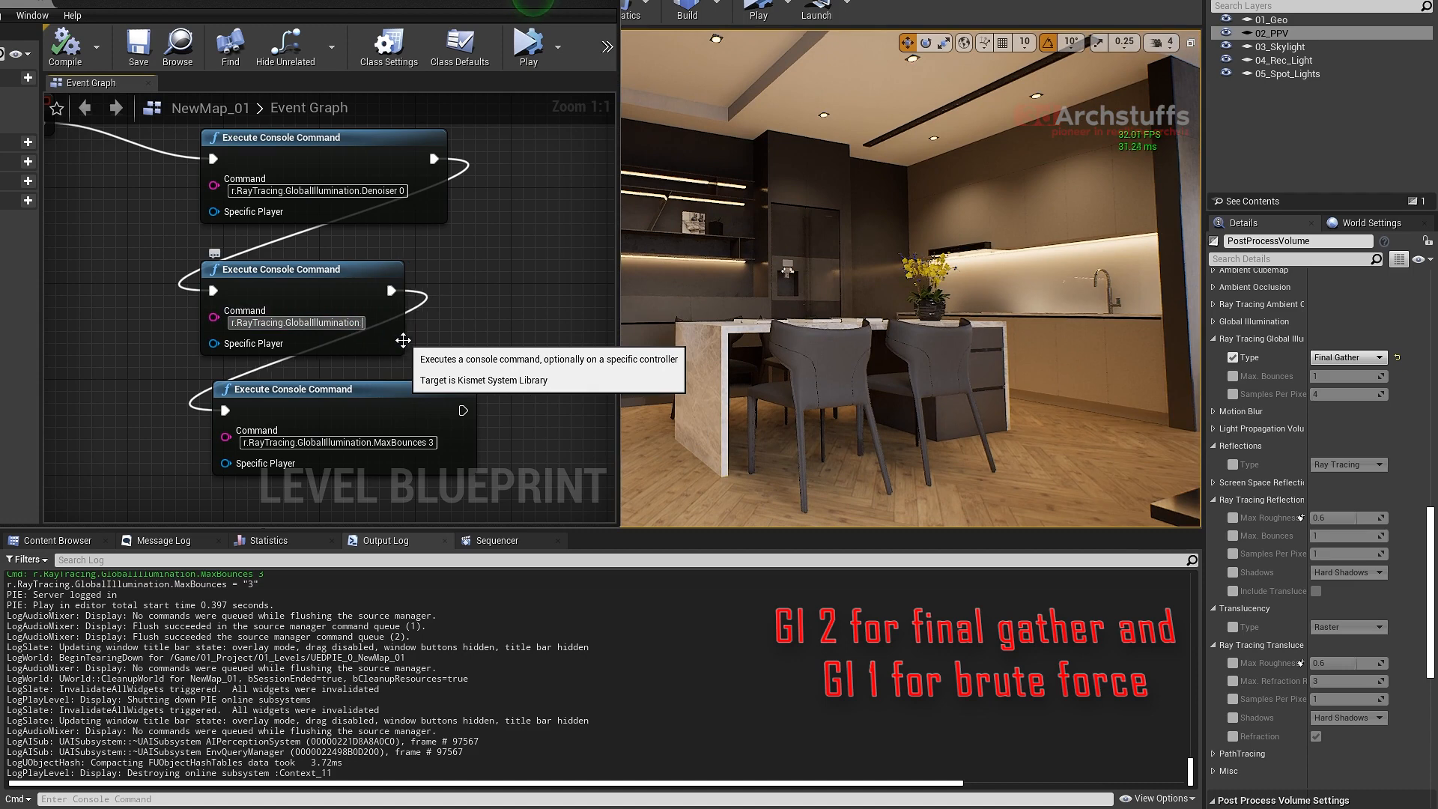
text(1)
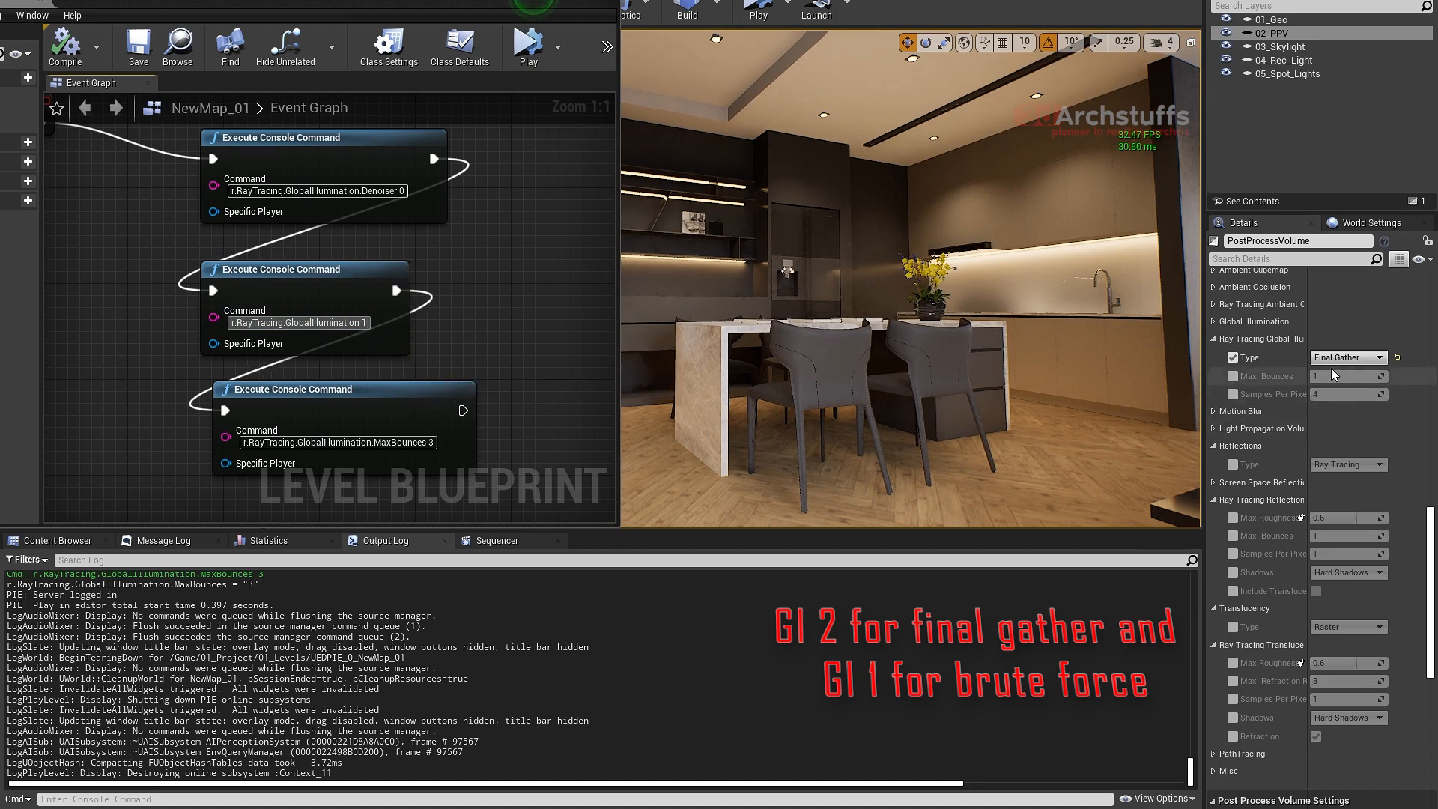
- Change the third Execute Console Command node's command to r.RayTracing.GlobalIllumination.MaxBounces 1 and compile the level blueprint
click(440, 442)
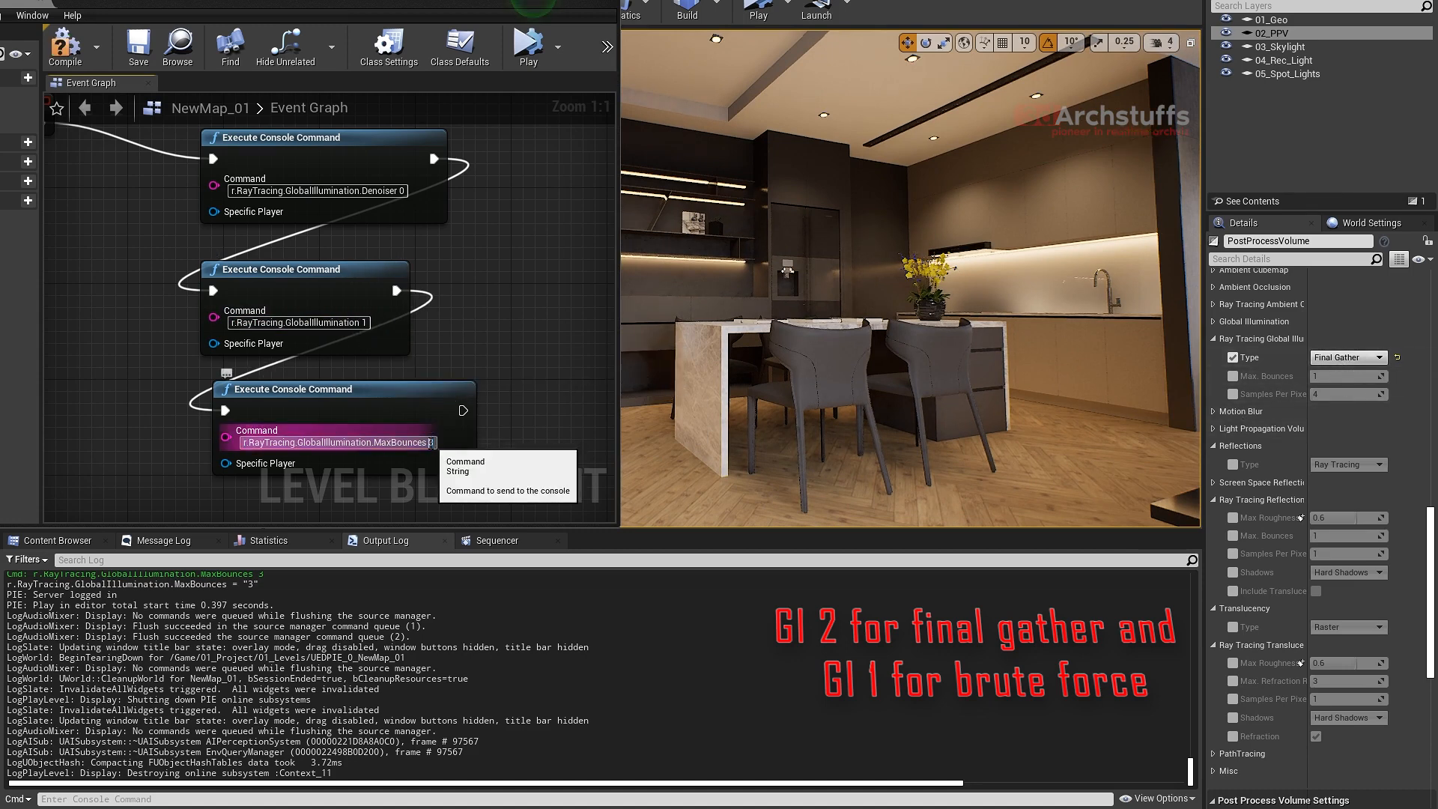
click(430, 442)
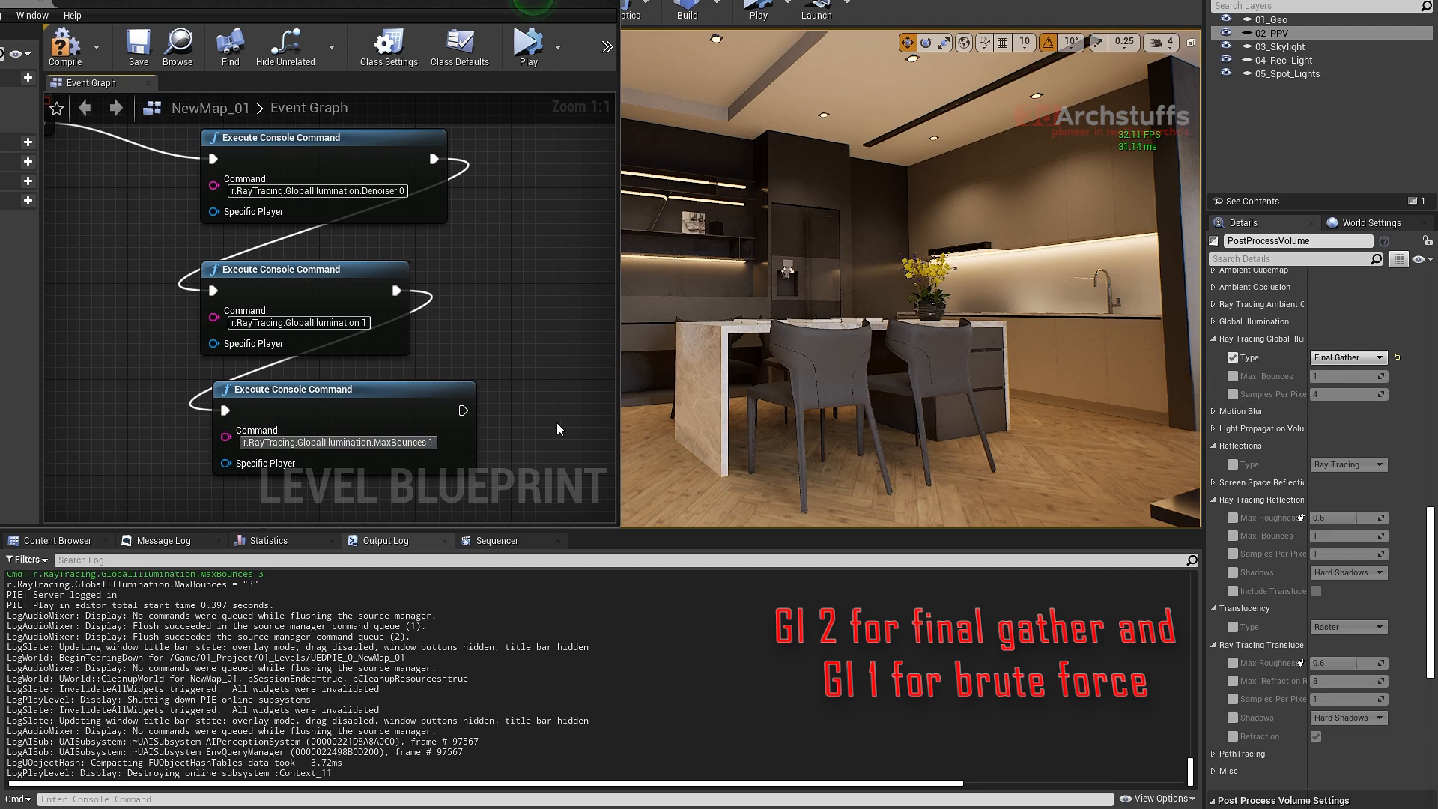
key(Delete)
text(1)
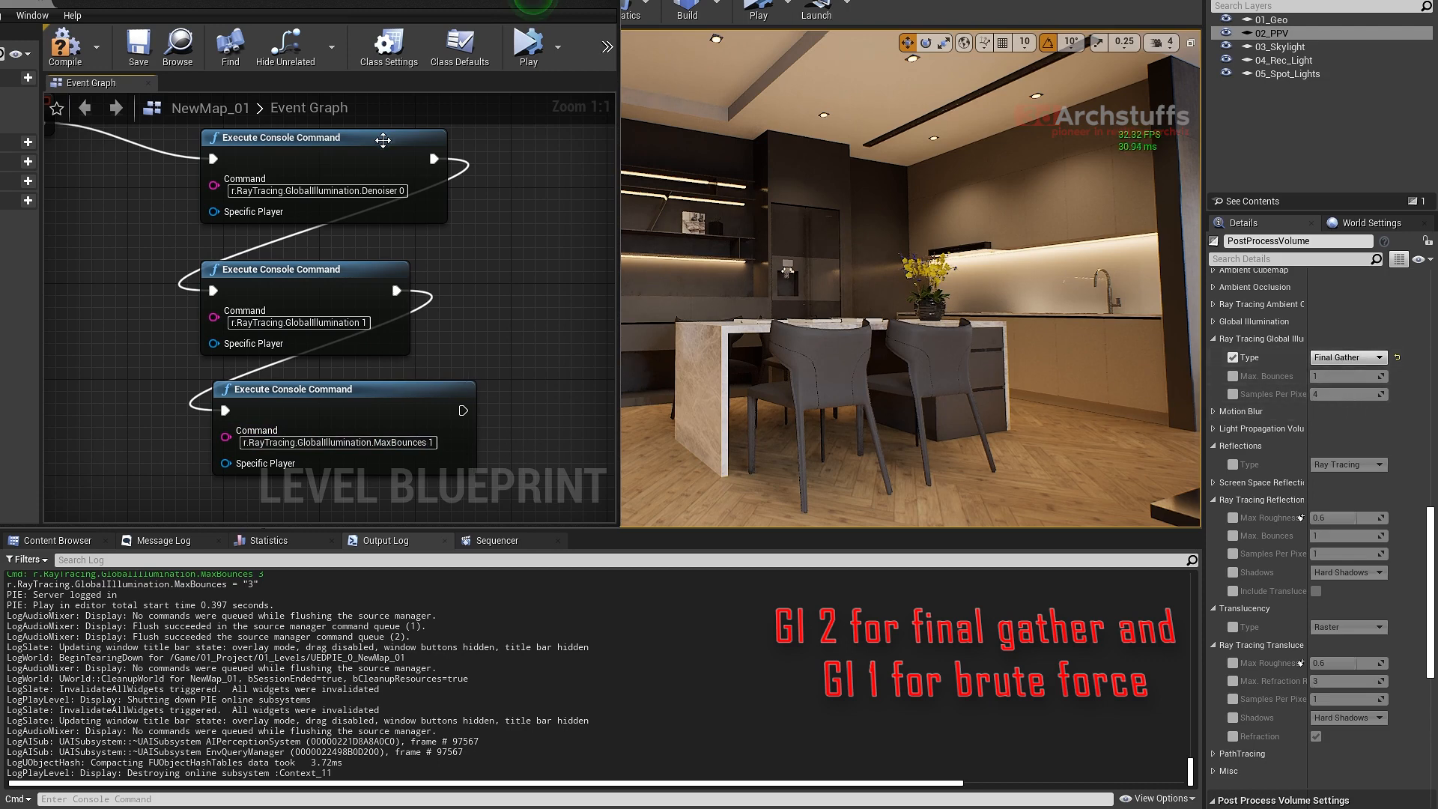
click(66, 54)
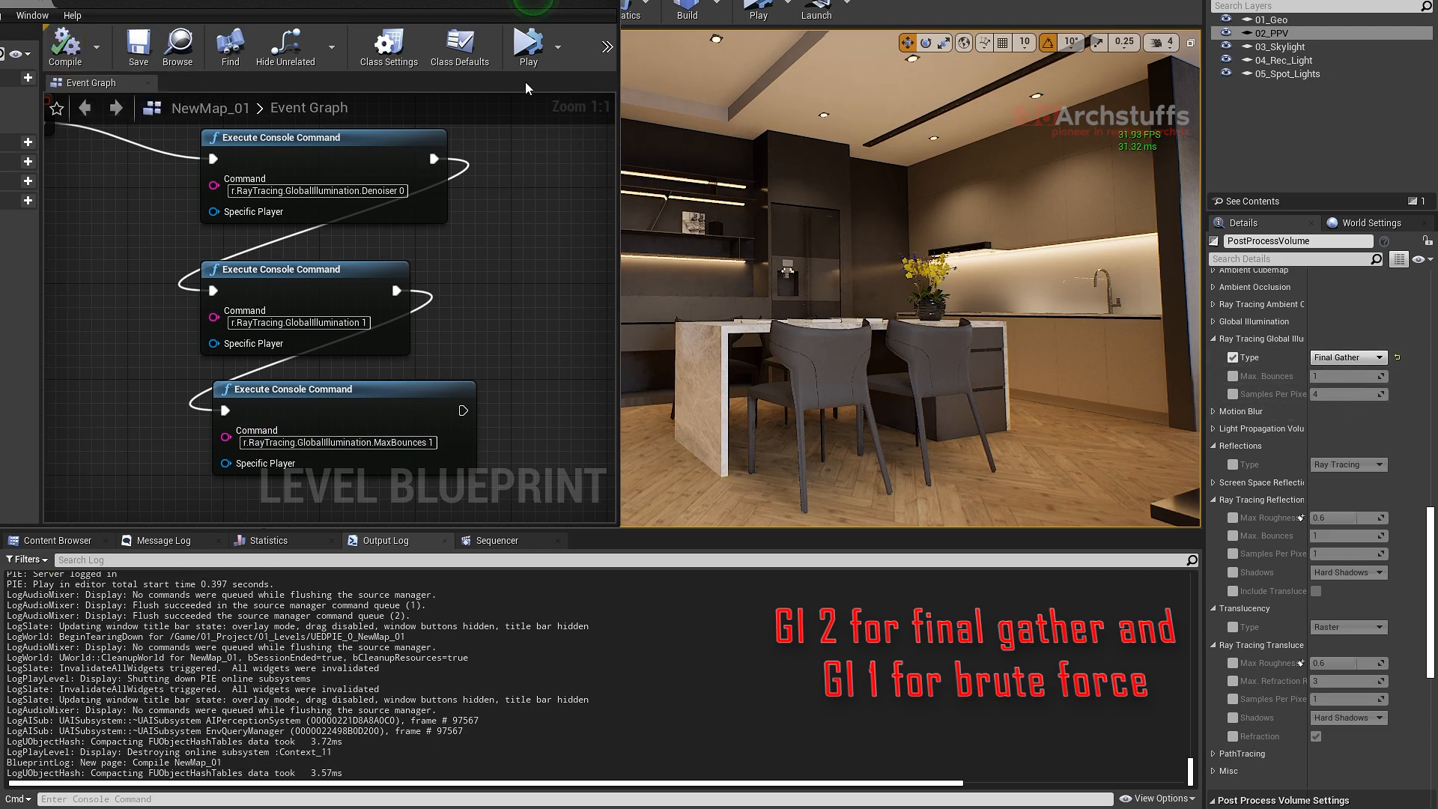
- Run a simulation to check the denoiser, global illumination and max bounces commands in the output log, and stop it
click(528, 52)
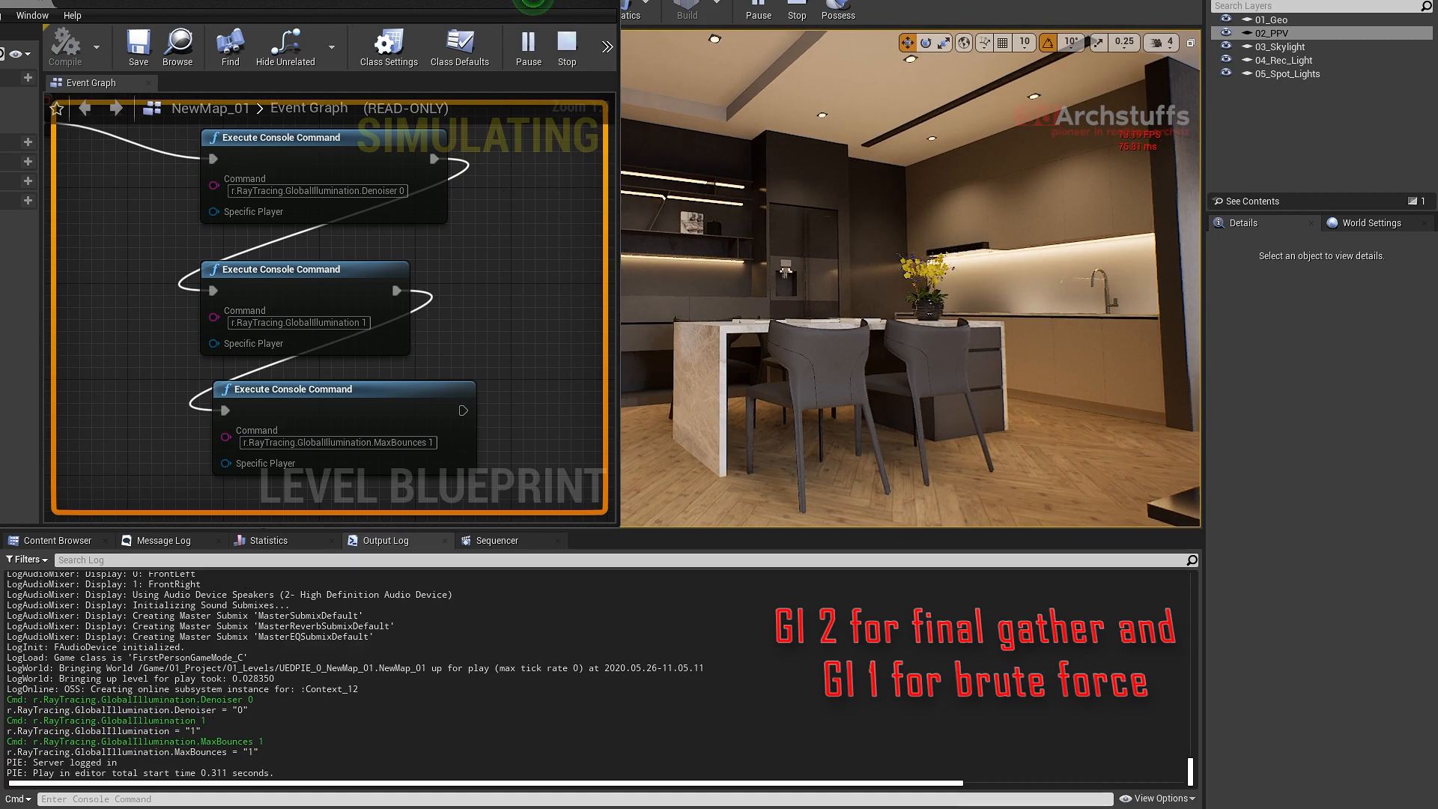
right_drag(496, 258, 532, 275)
key(Escape)
- Duplicate the MaxBounces Execute Console Command node and place the copy below it in the Event Graph
right_drag(529, 343, 569, 249)
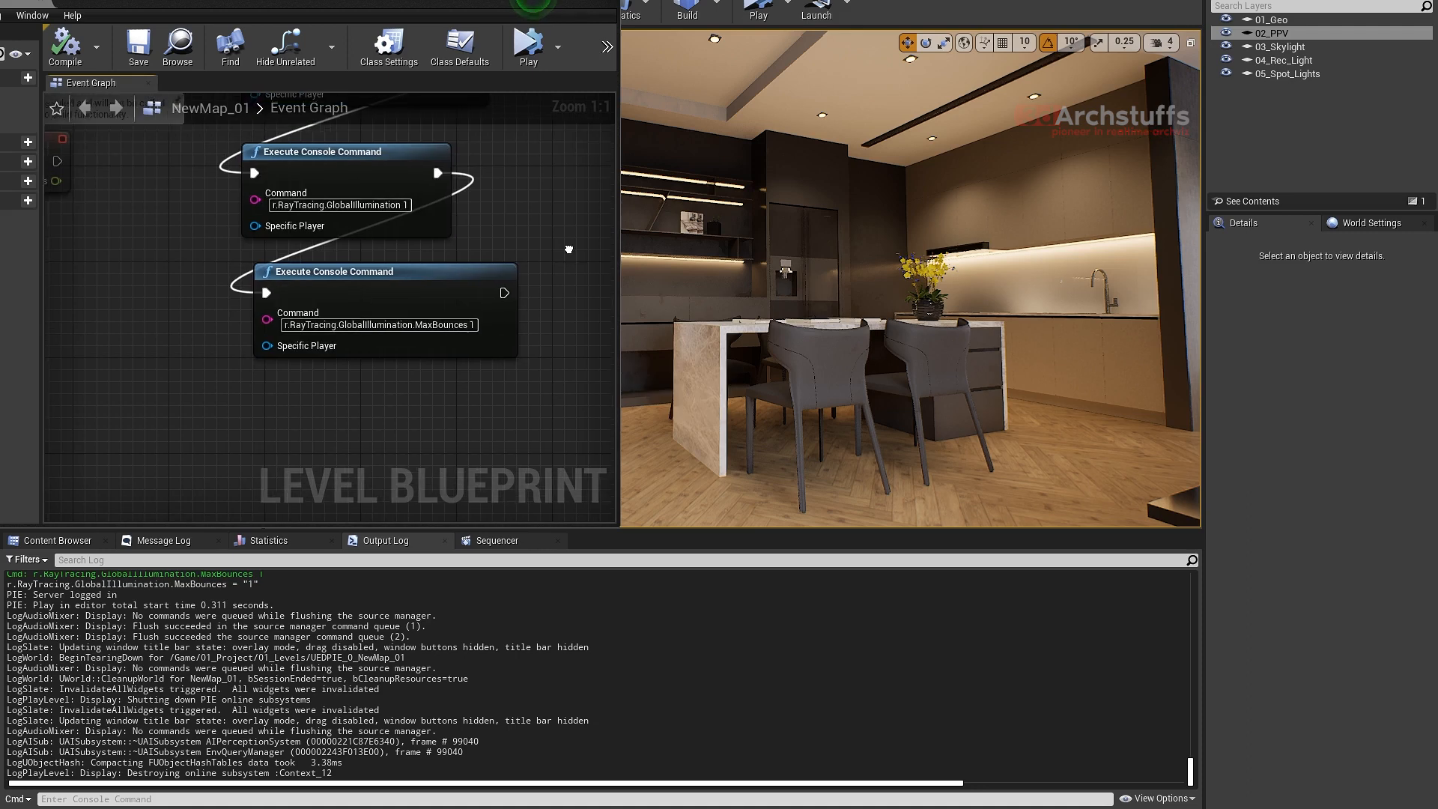
click(468, 283)
key(ctrl+c)
key(ctrl+v)
drag(527, 335, 327, 418)
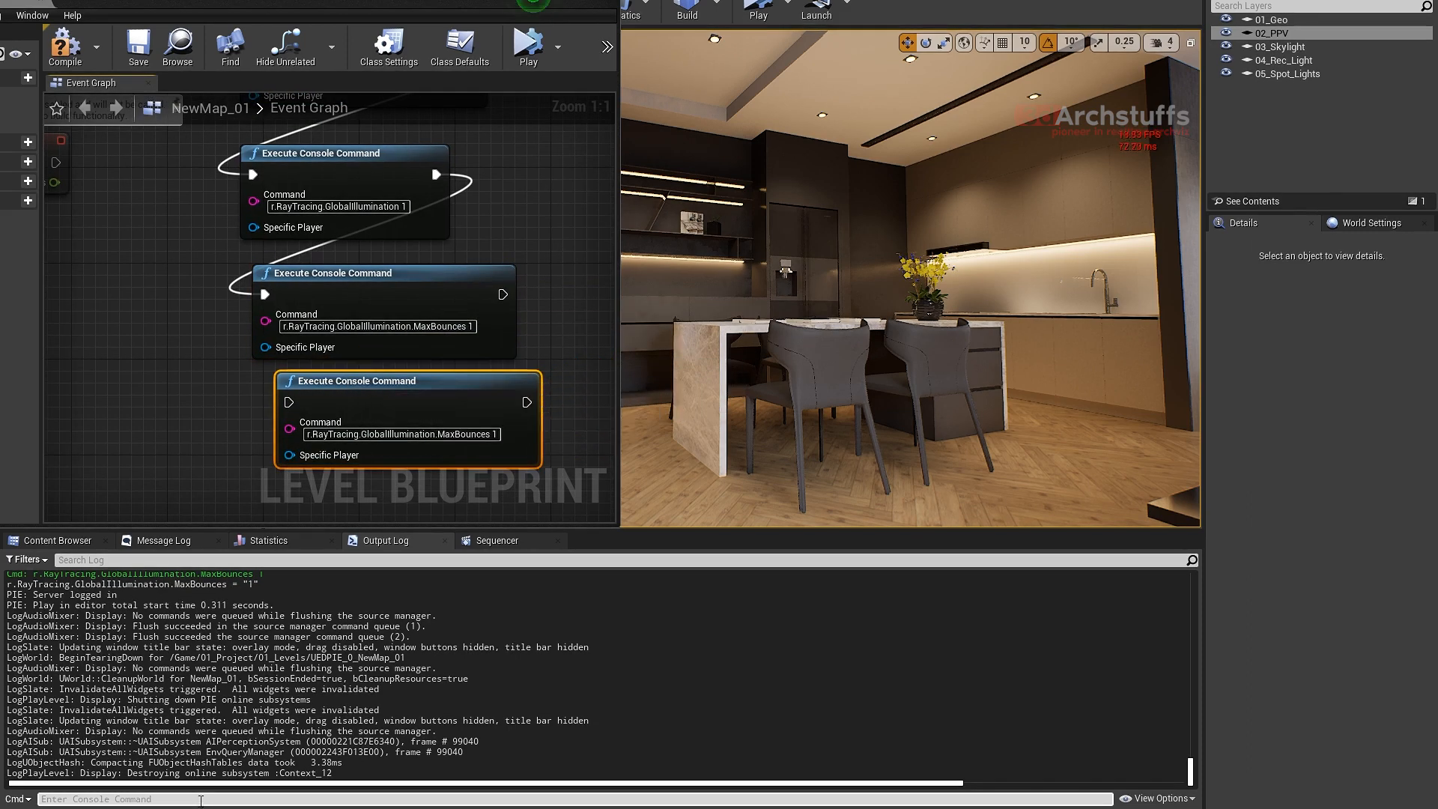
- Inspect the post process volume's ray tracing global illumination samples setting and query the console help for r.RayTracing.GlobalIllumination.SamplesPerPixel
double_click(1272, 33)
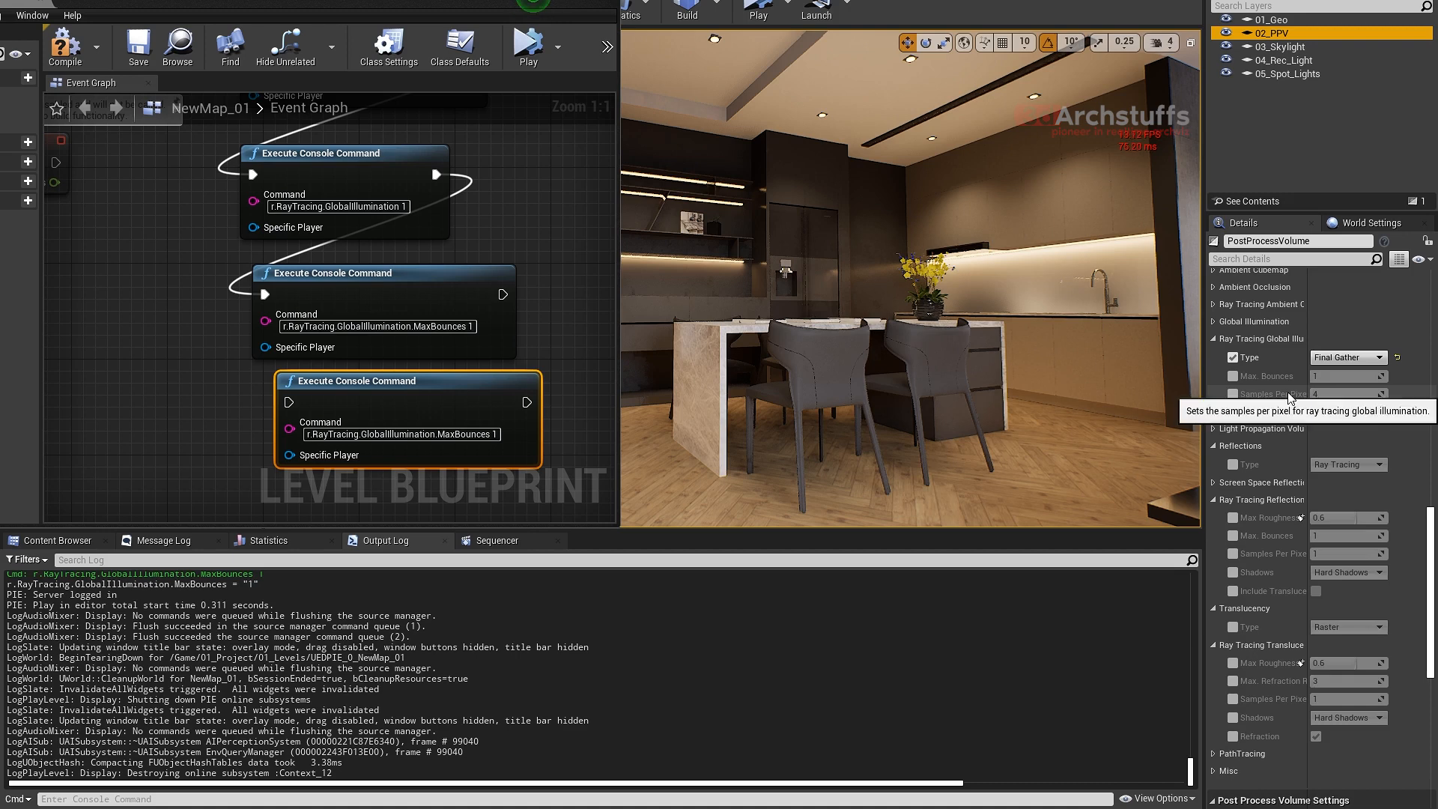
click(214, 800)
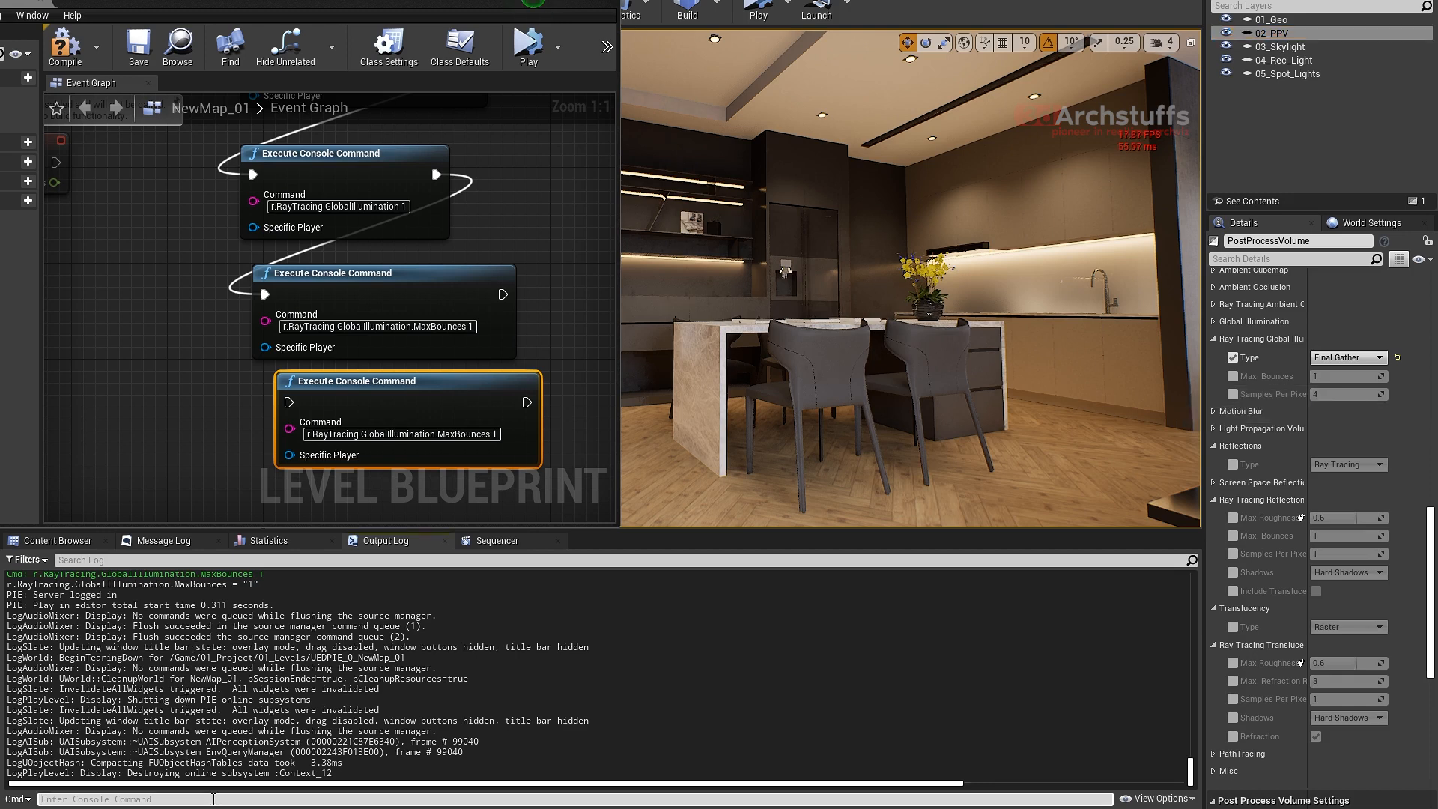
text(r.ray)
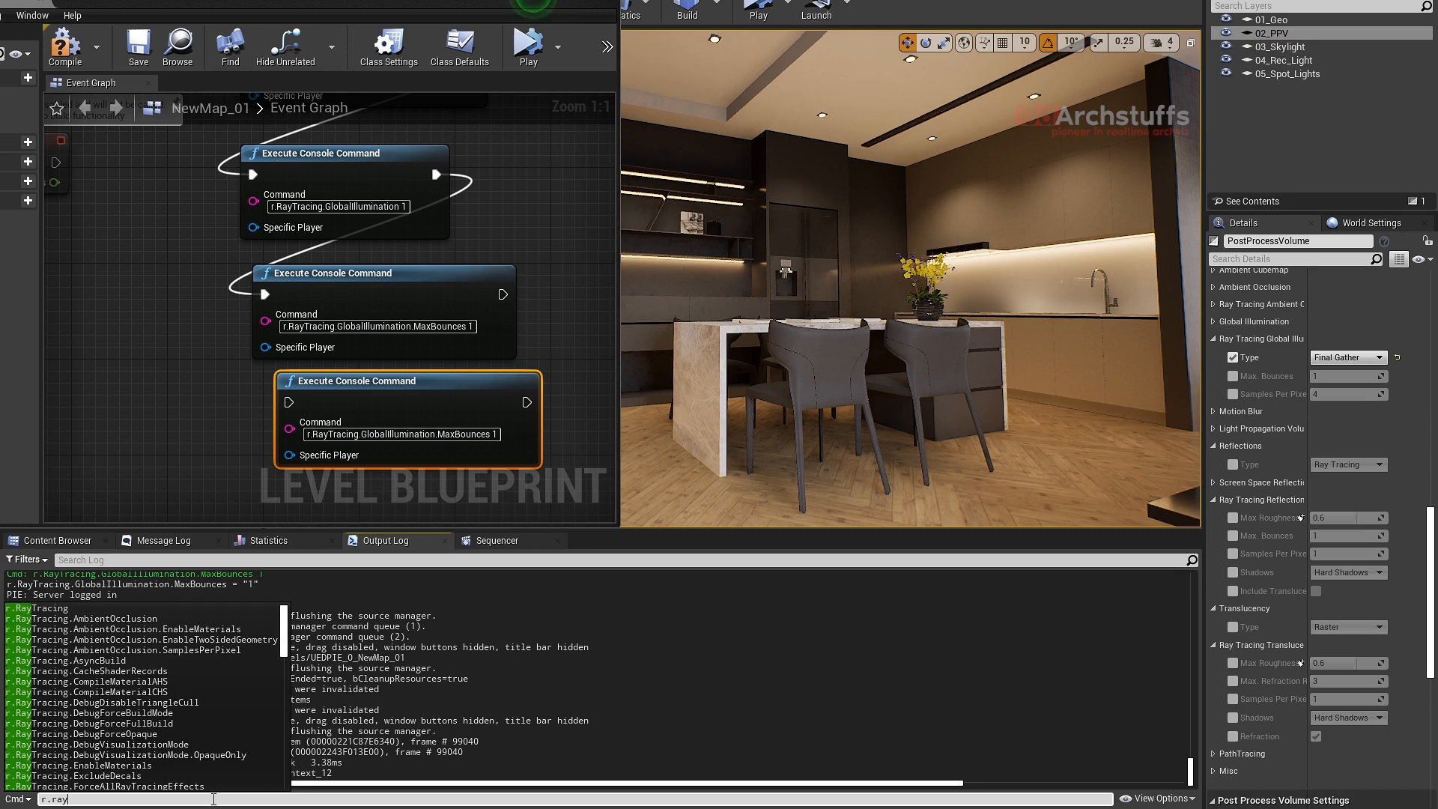
key(Tab)
text(.g)
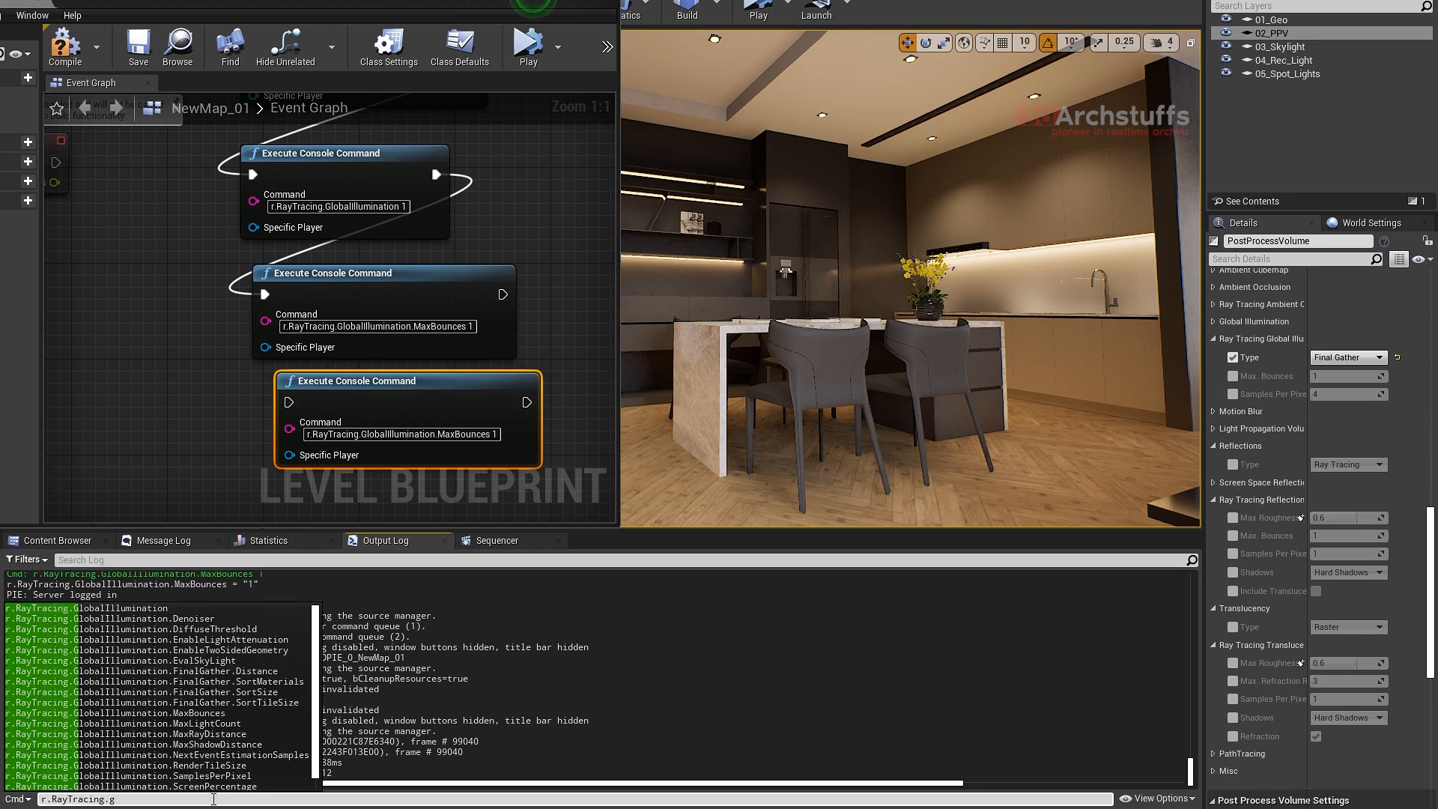
key(Tab)
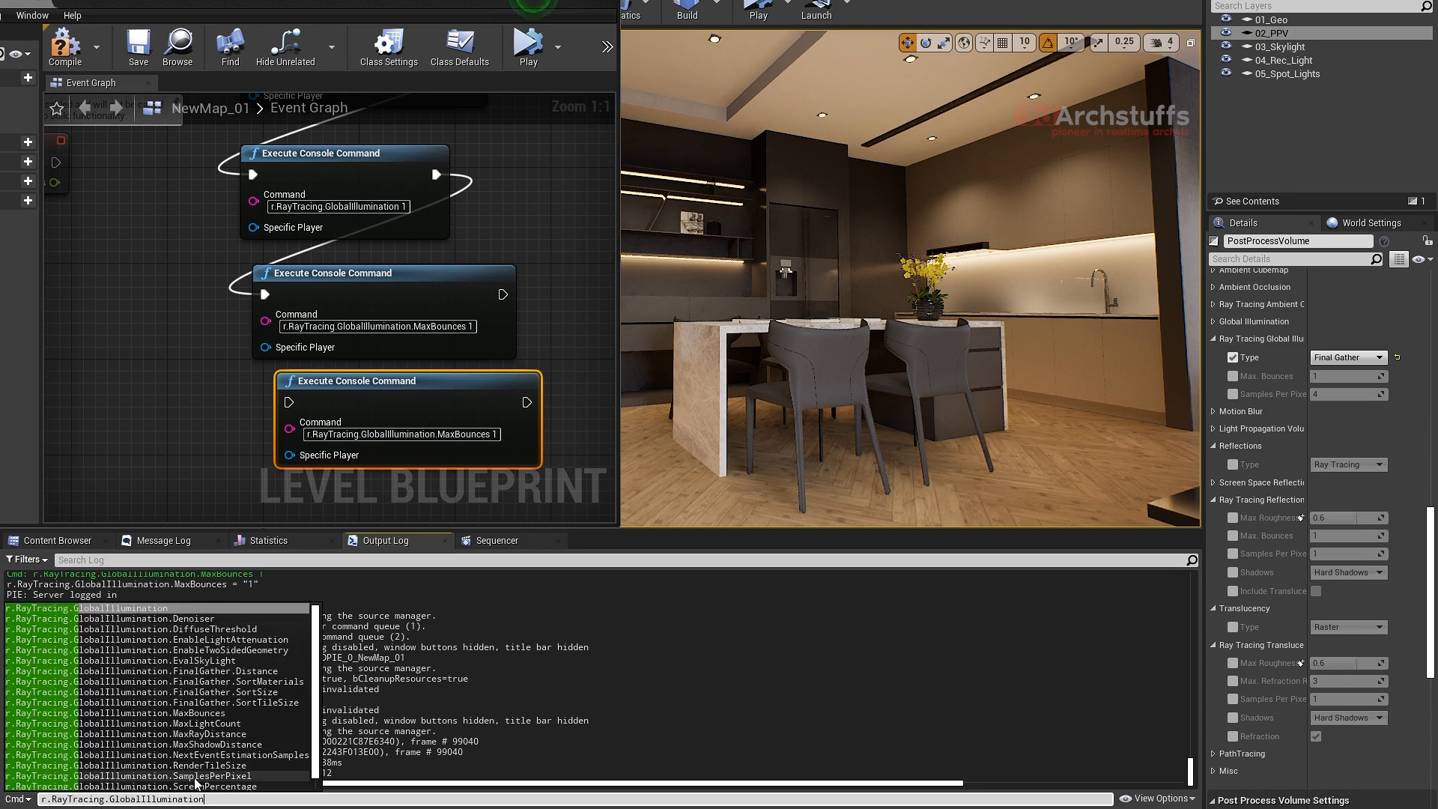
click(203, 777)
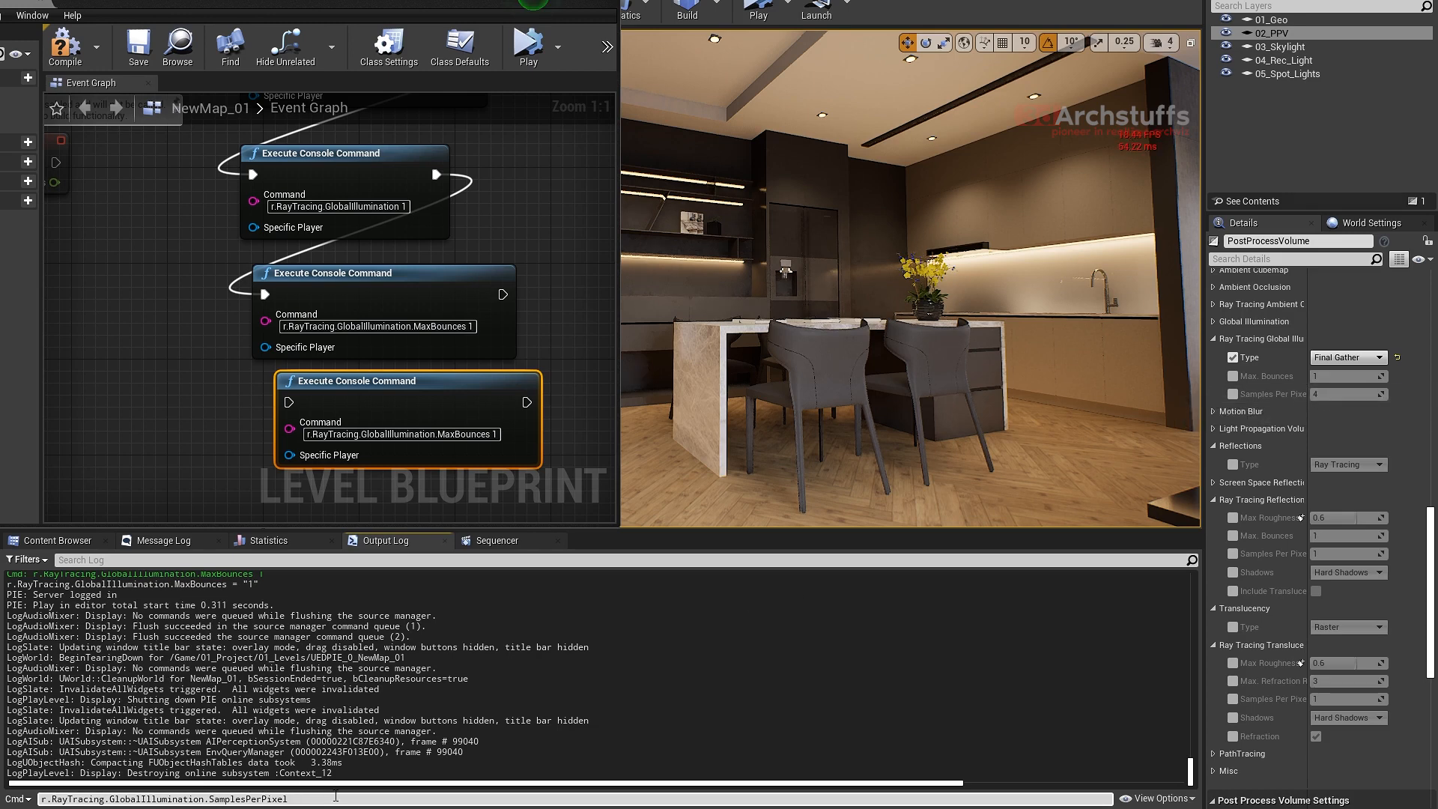
text(?)
key(Return)
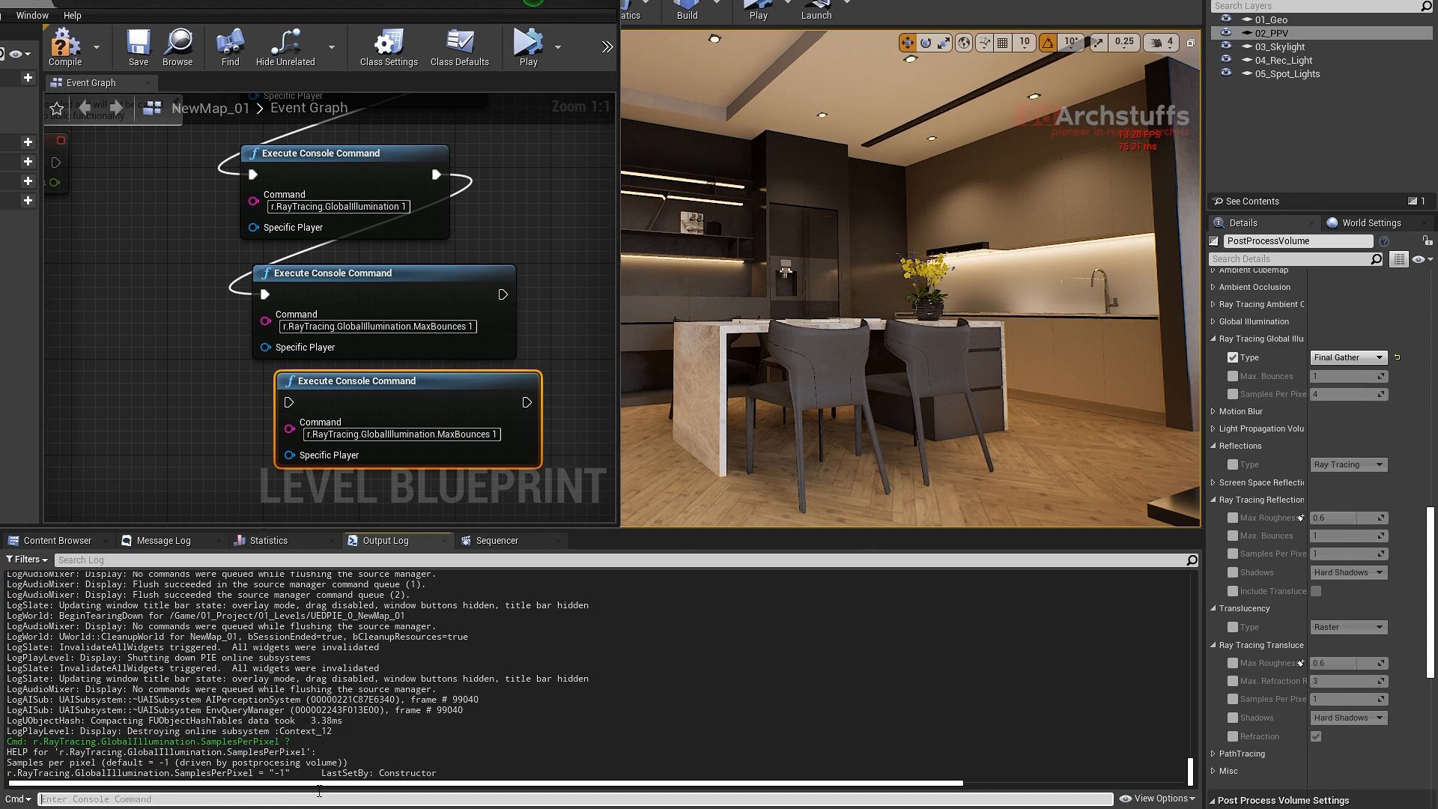
- Set r.RayTracing.GlobalIllumination.SamplesPerPixel to 16 through the console
key(Up)
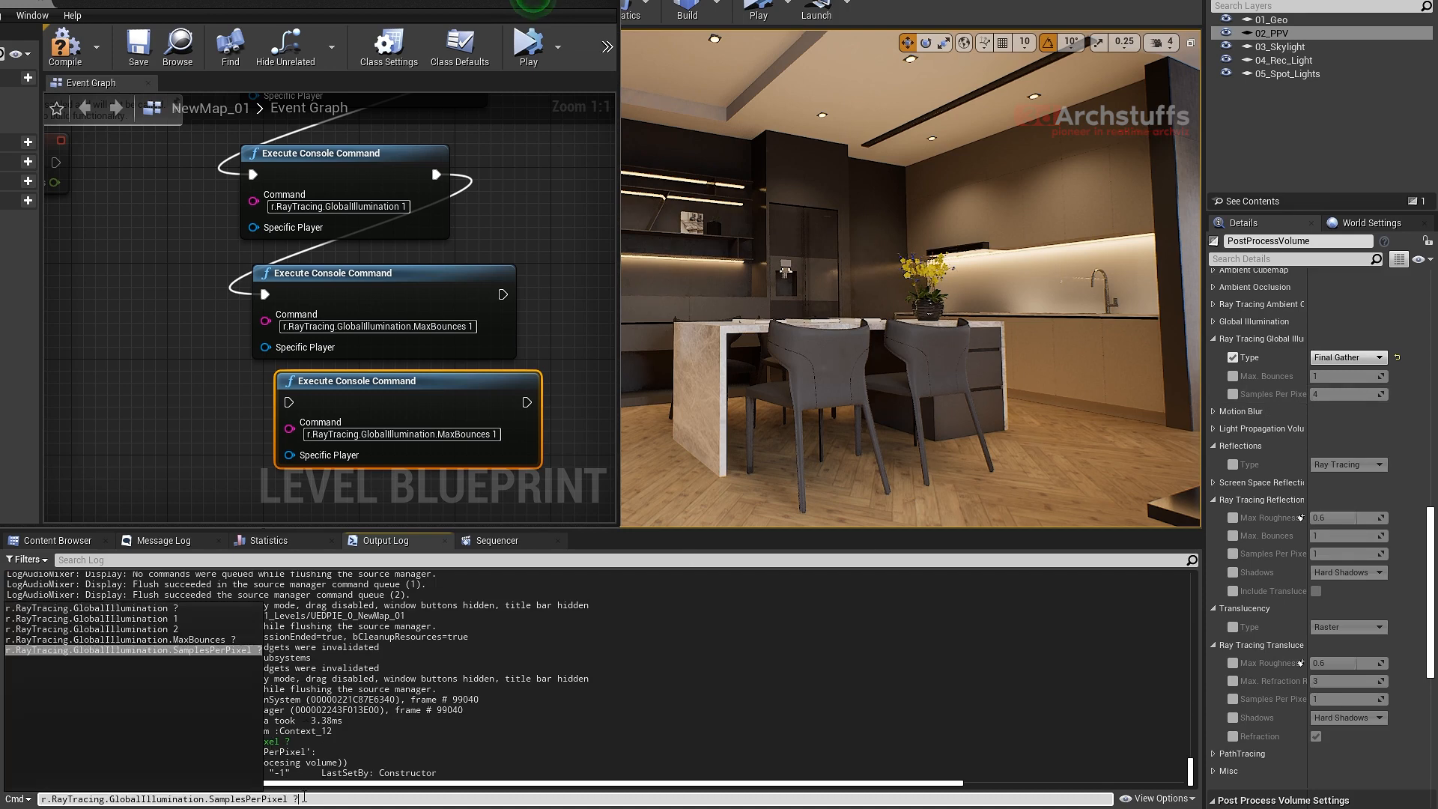
key(BackSpace)
text(16)
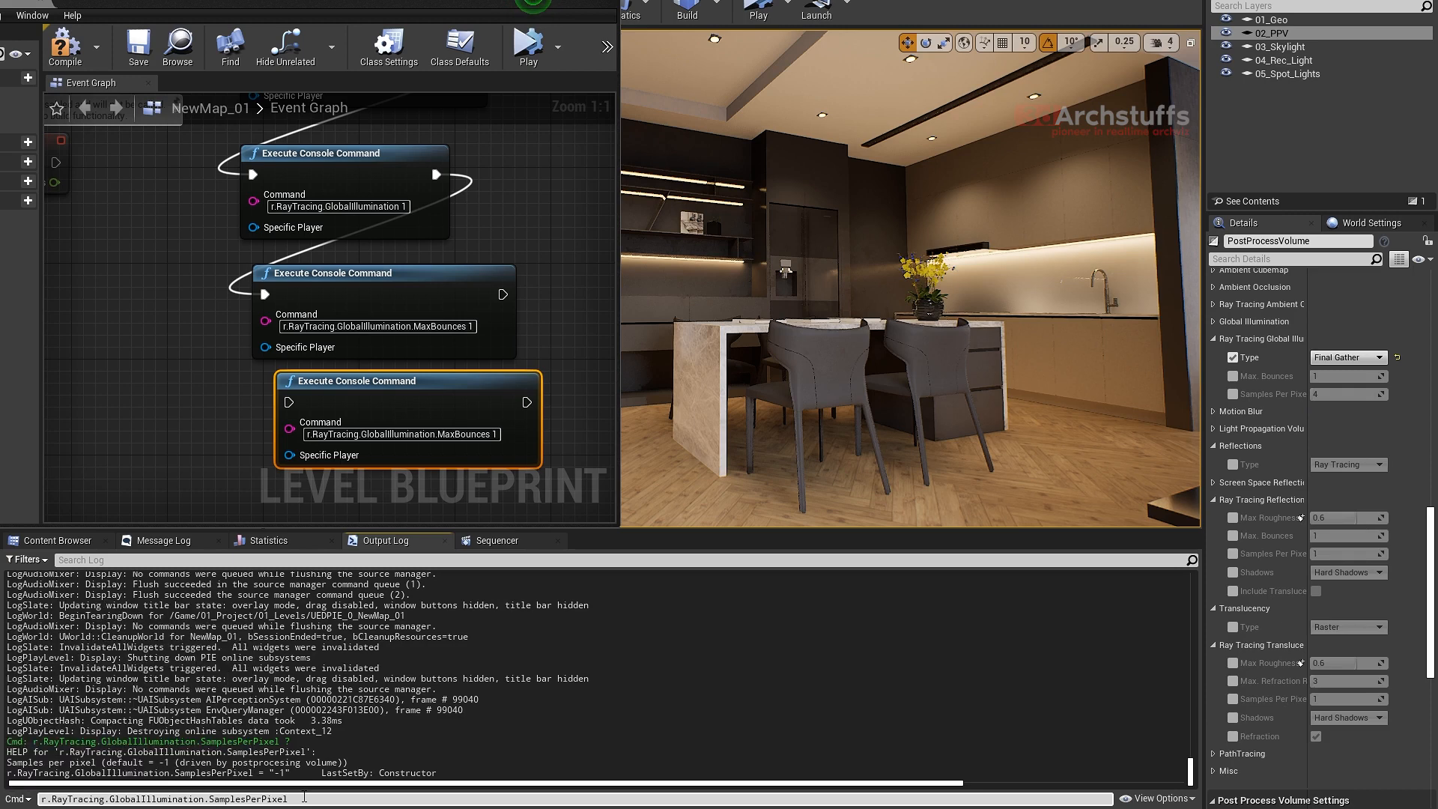
key(Return)
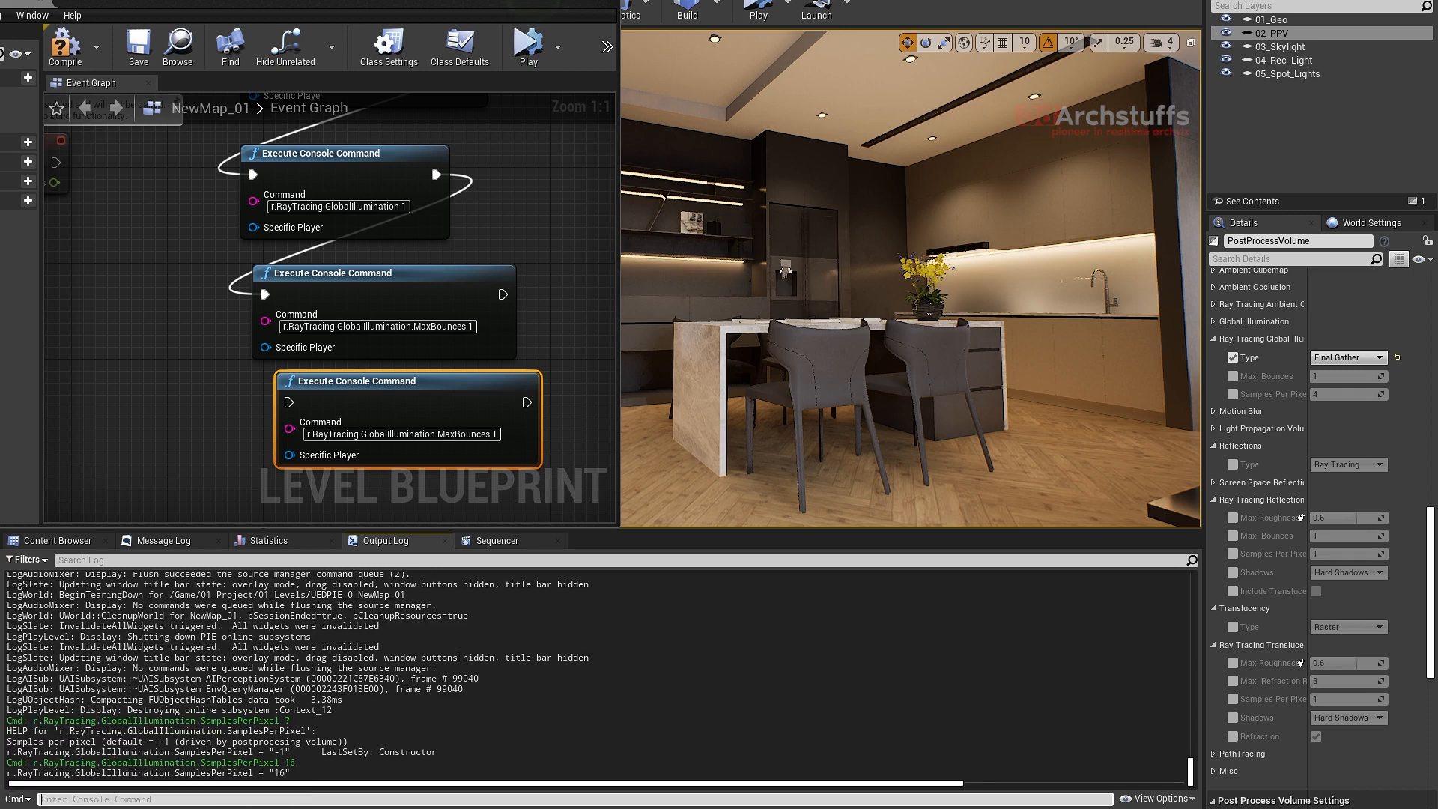
- Query the console help for r.RayTracing.GlobalIllumination.SamplesPerPixel again to check its current value
key(Up)
click(294, 800)
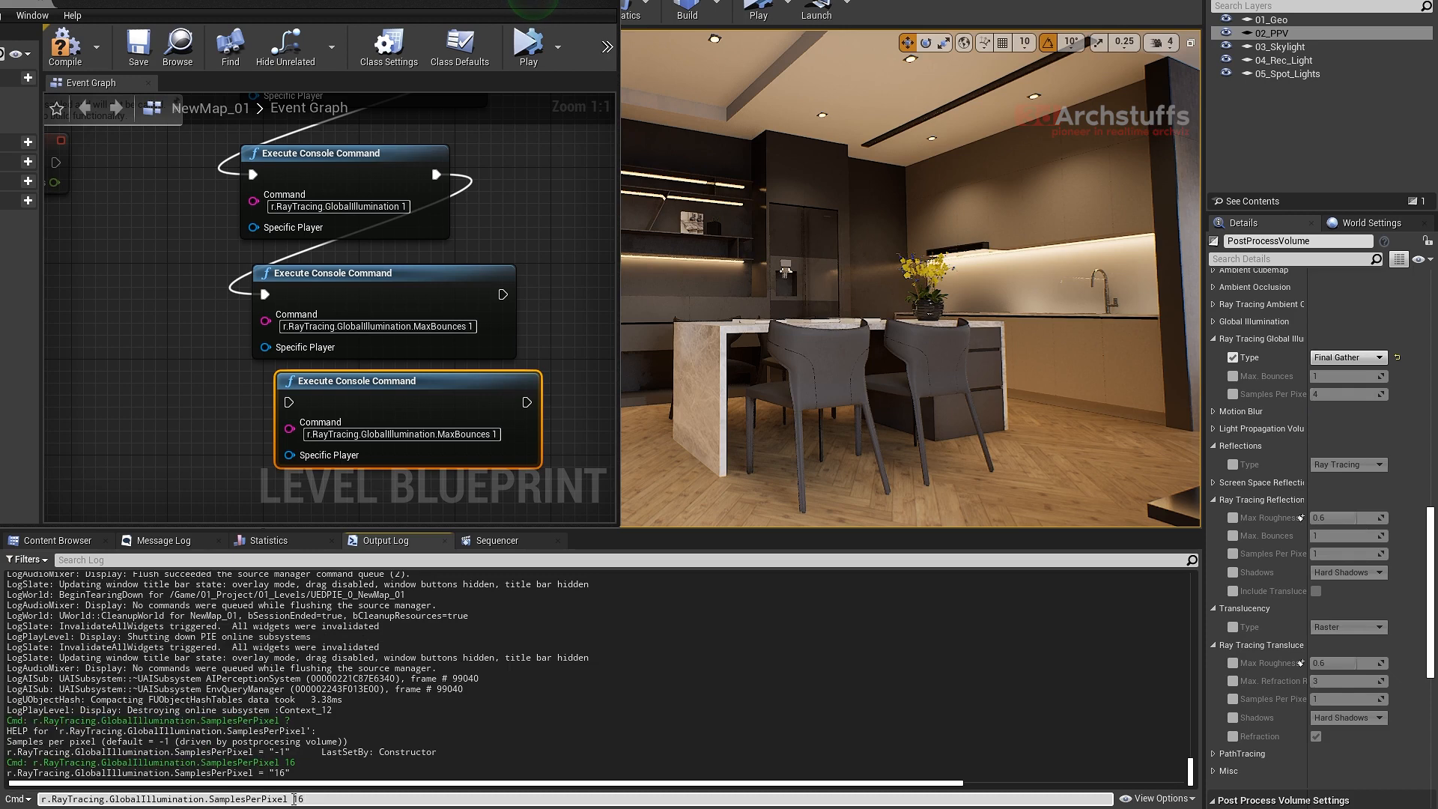
key(Delete)
key(Delete)
text(?)
key(Return)
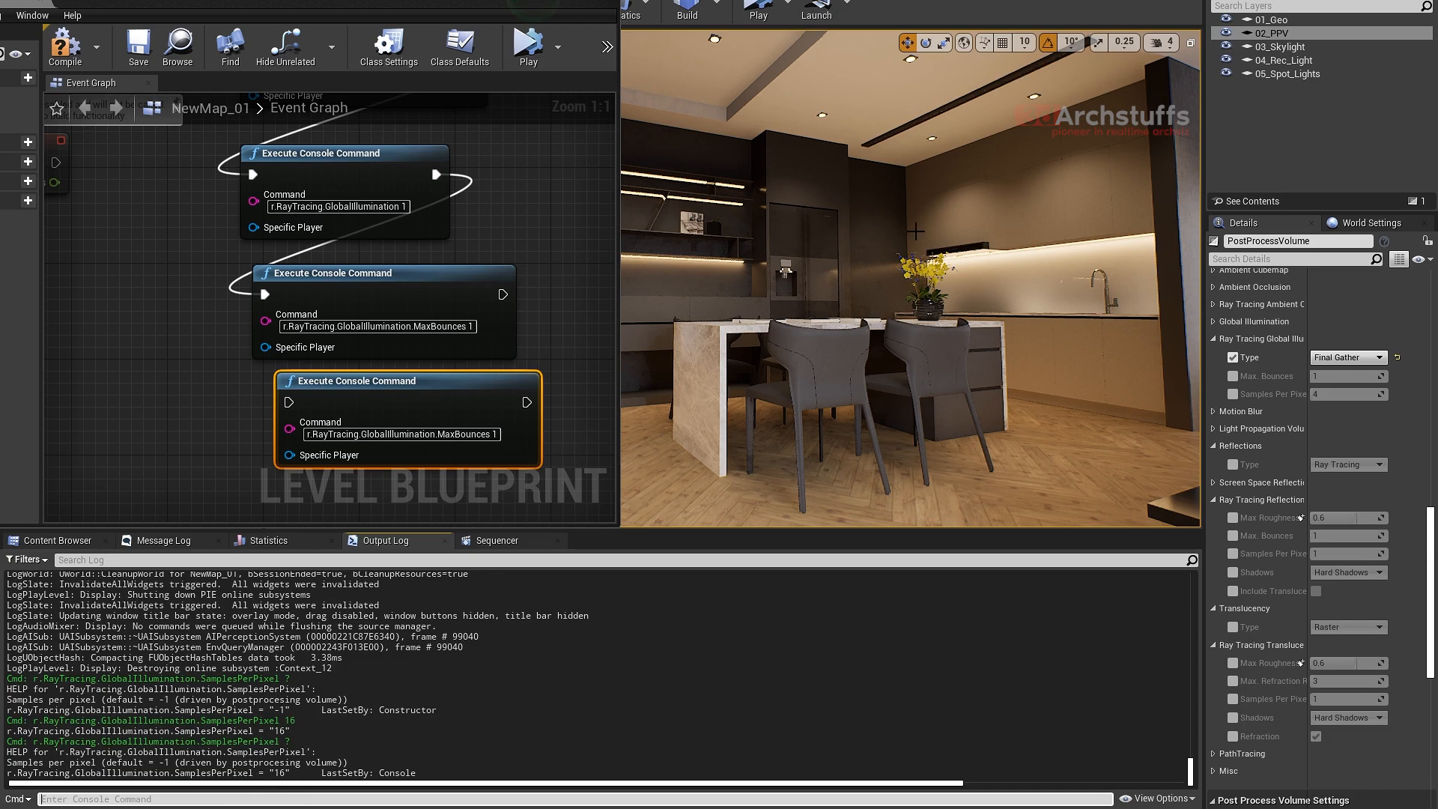
- Copy the command name r.RayTracing.GlobalIllumination.SamplesPerPixel from the output log
right_drag(897, 223, 873, 197)
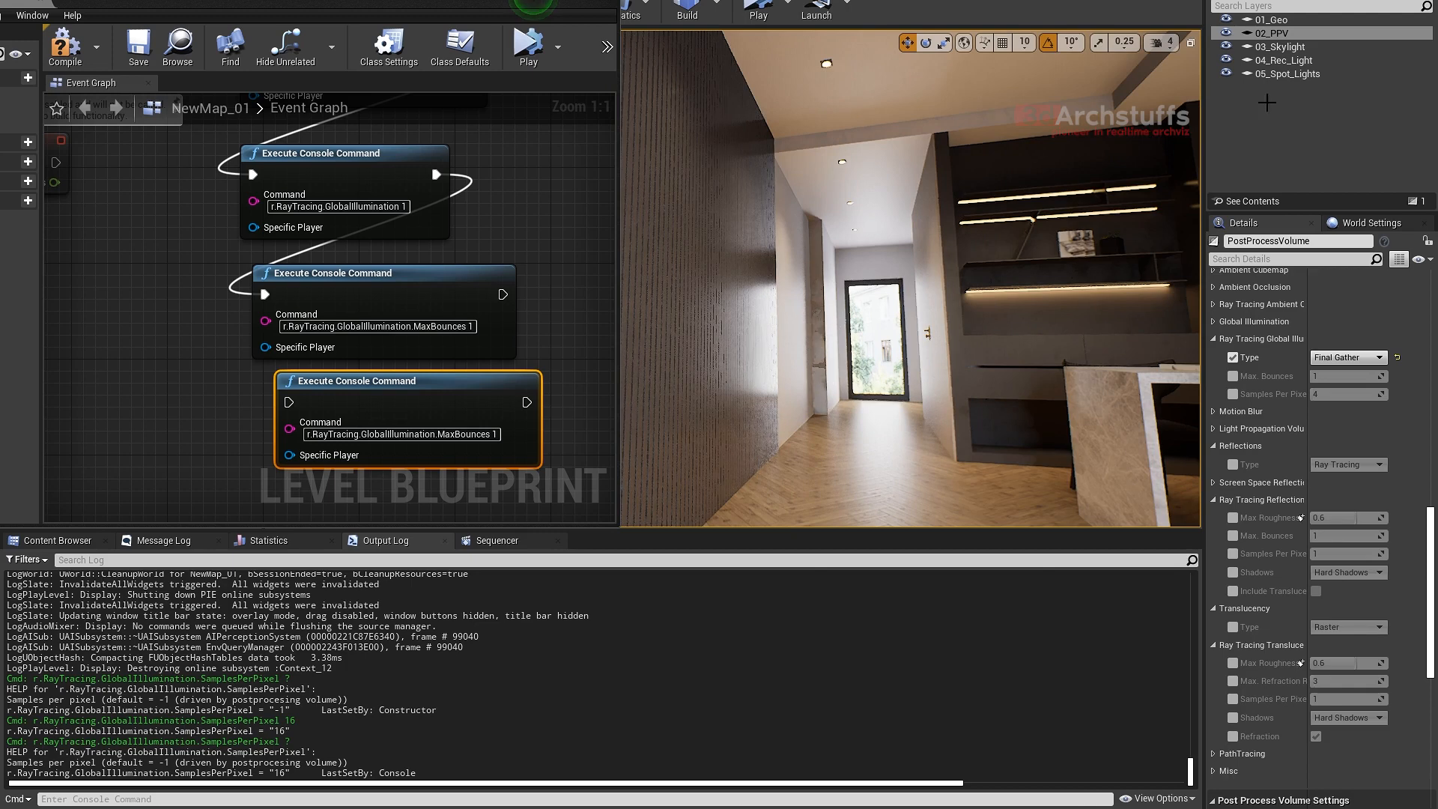
right_drag(973, 277, 1049, 274)
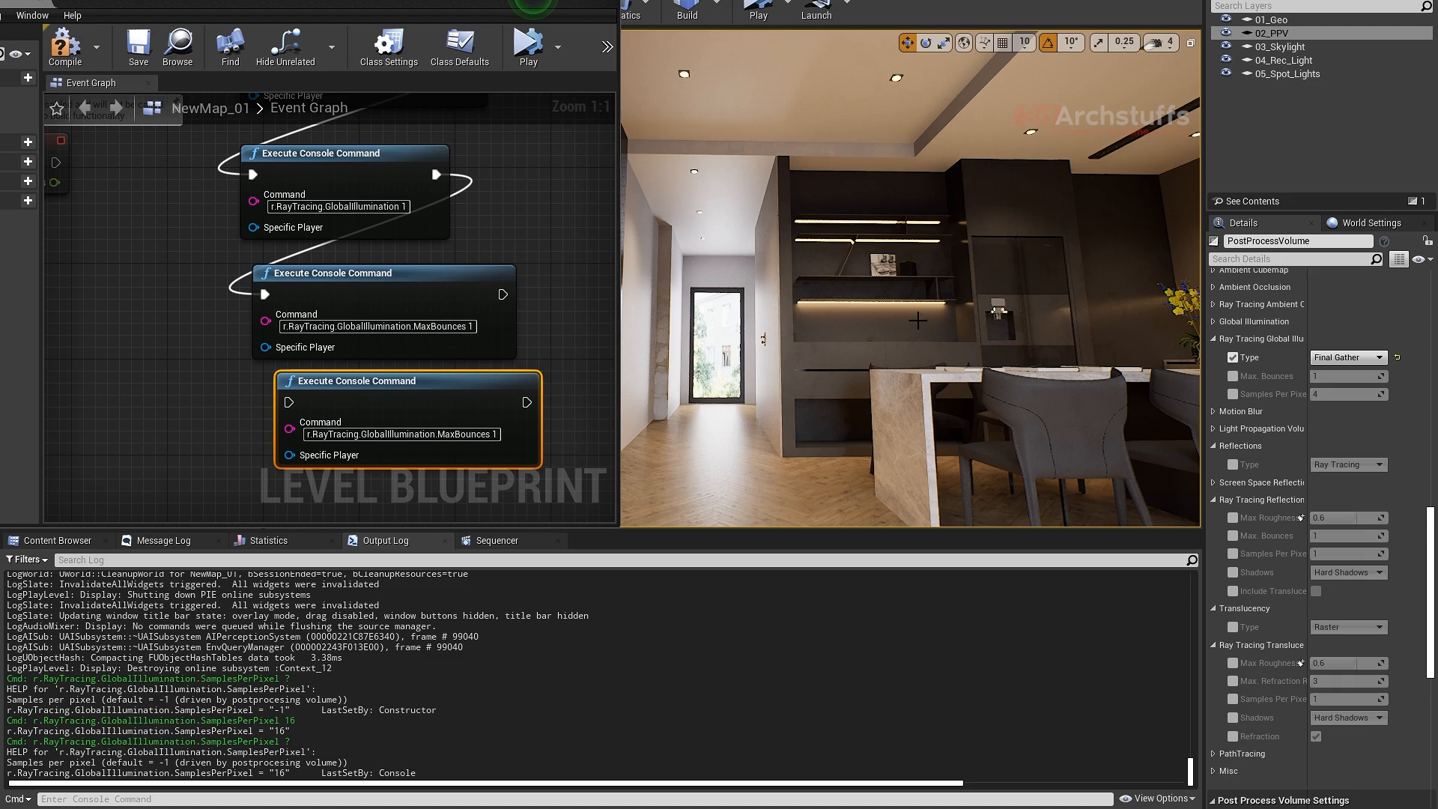
right_drag(970, 345, 991, 349)
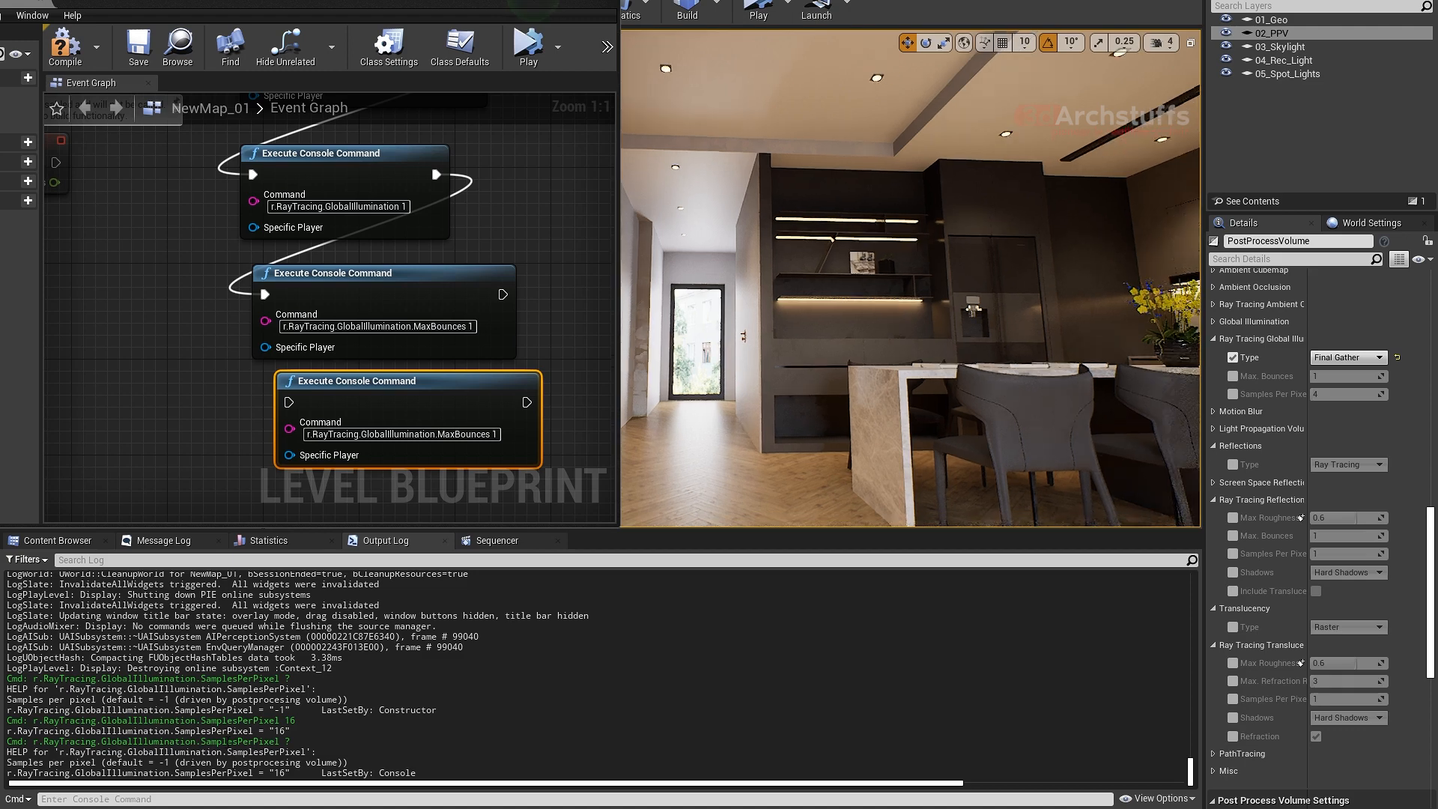
click(255, 799)
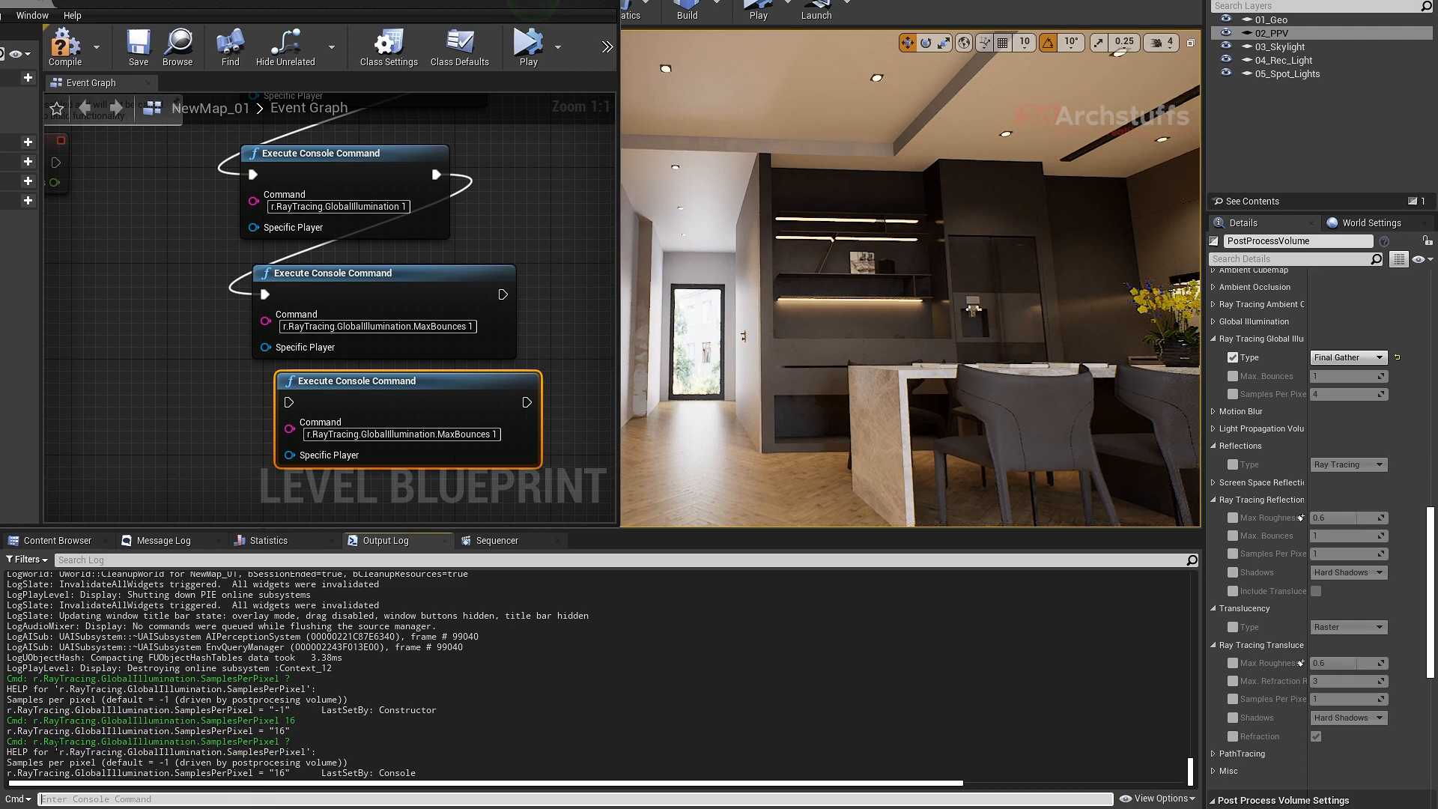
drag(33, 742, 275, 741)
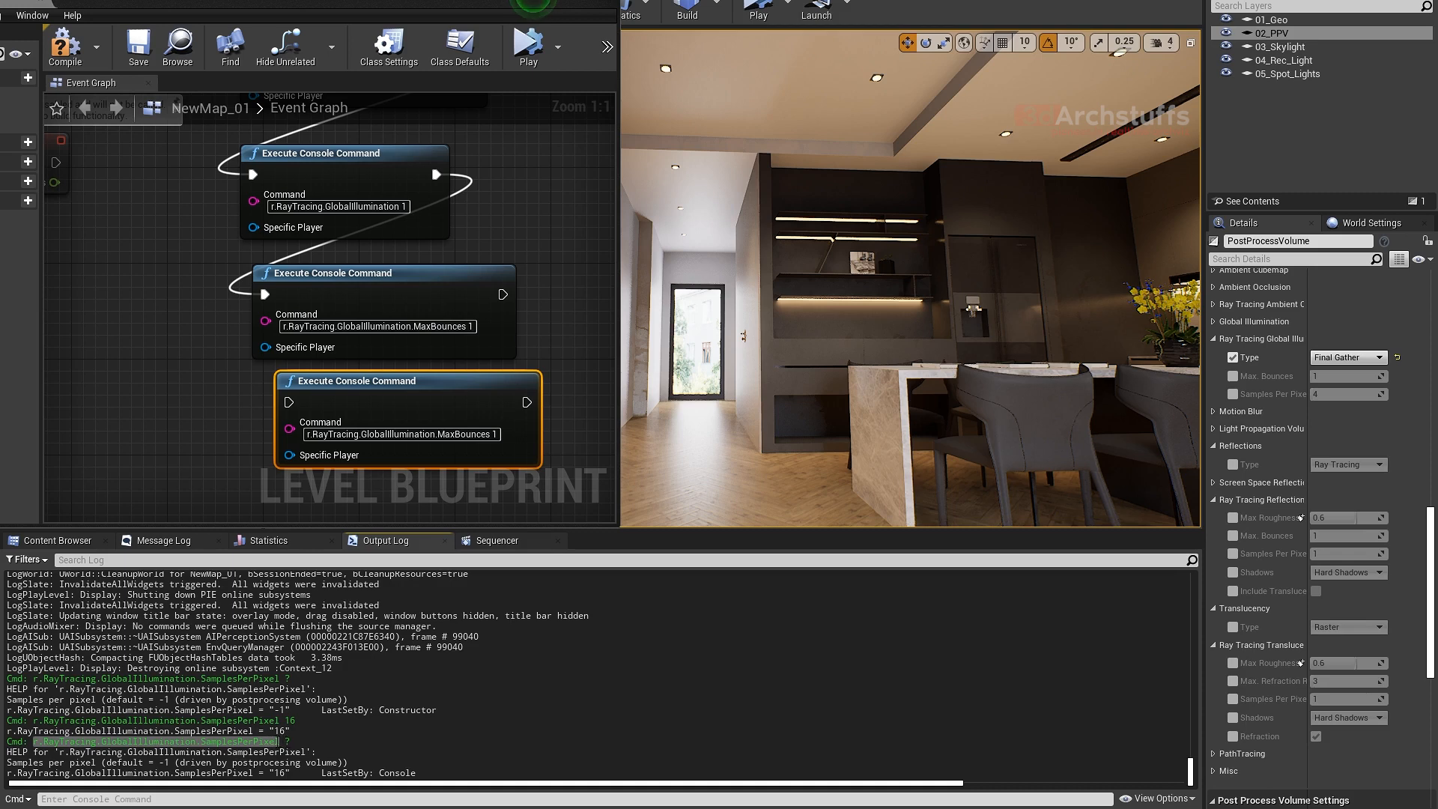
right_click(296, 742)
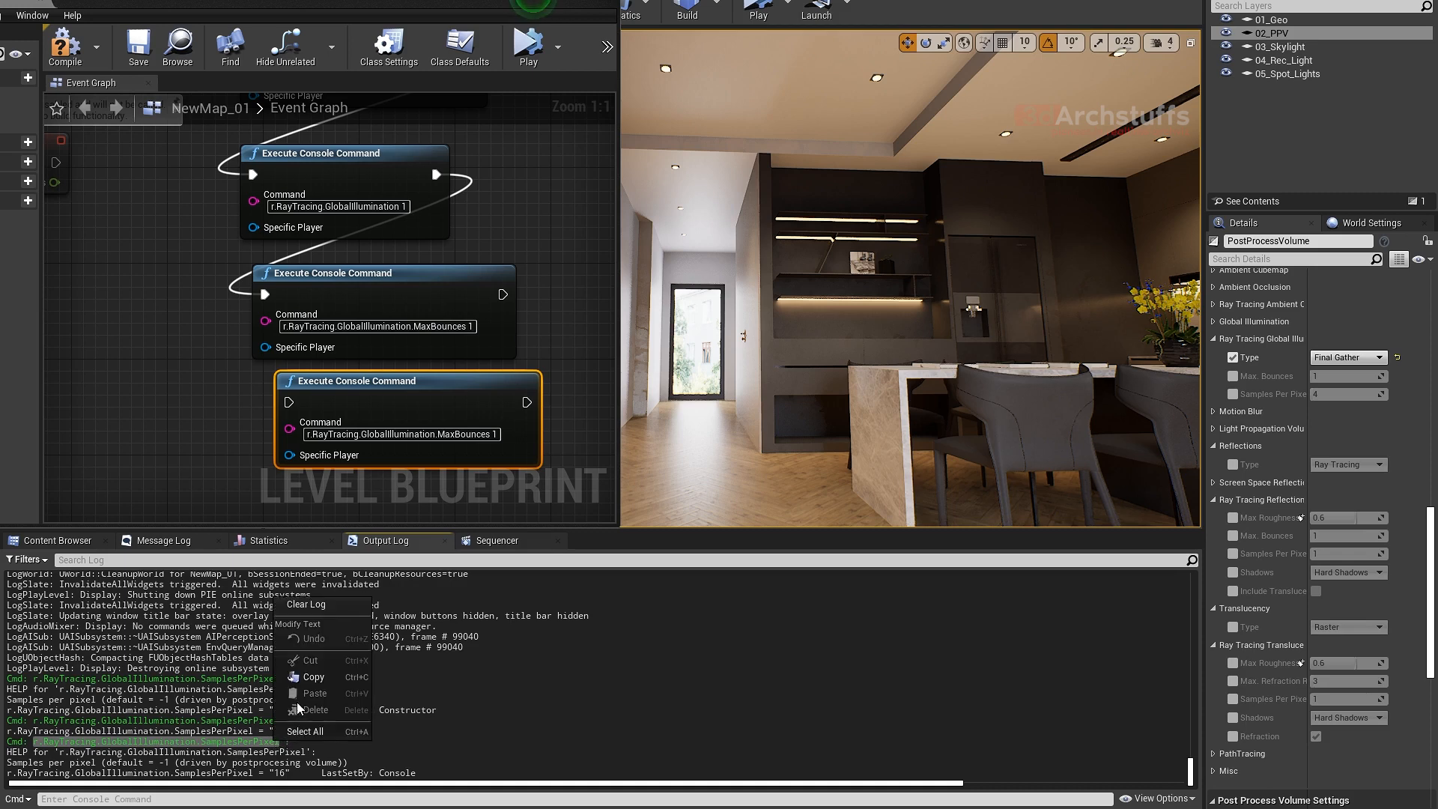
click(315, 681)
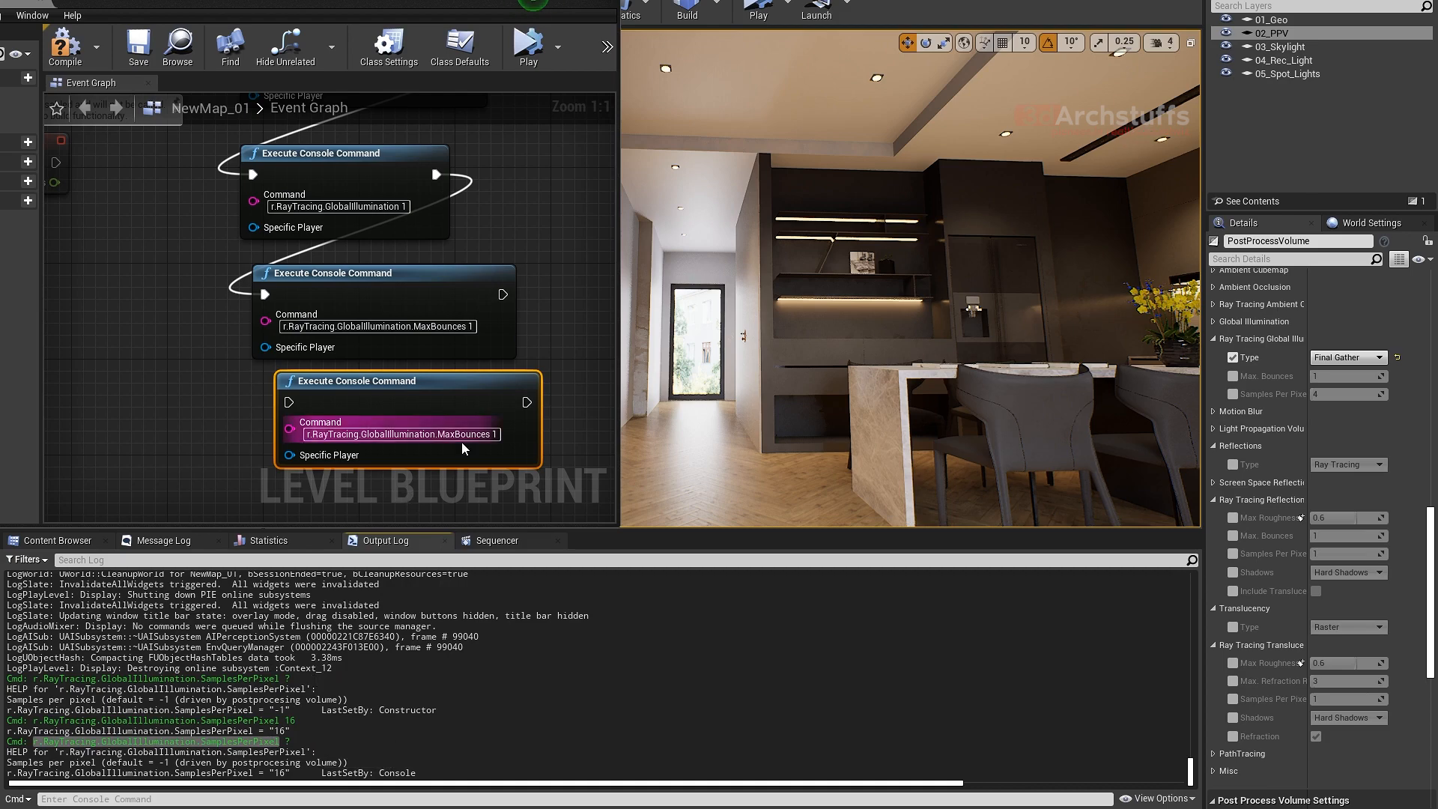
- Align the duplicated node beneath the MaxBounces node and set its command to r.RayTracing.GlobalIllumination.SamplesPerPixel 16
right_drag(568, 354, 544, 214)
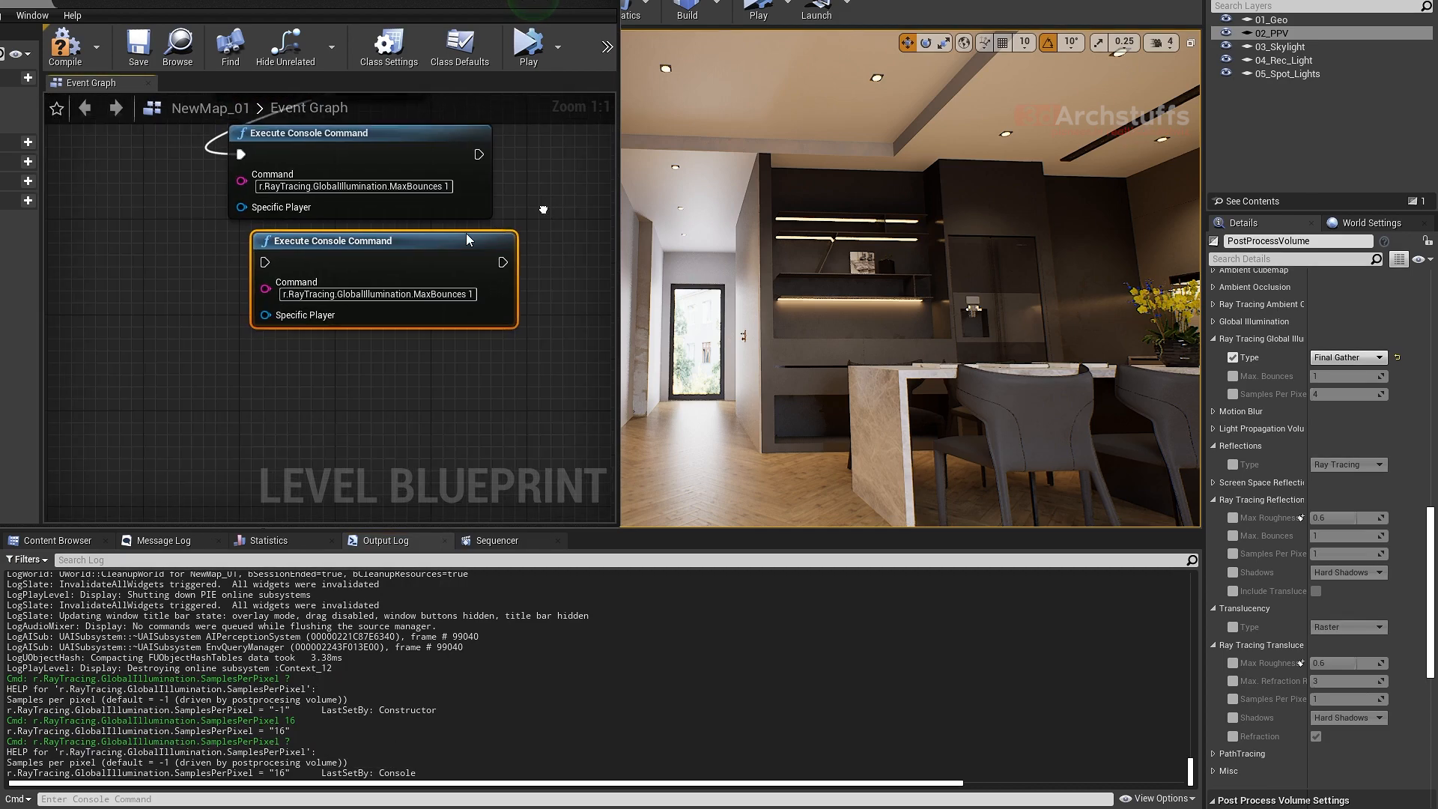
drag(466, 240, 443, 264)
click(422, 318)
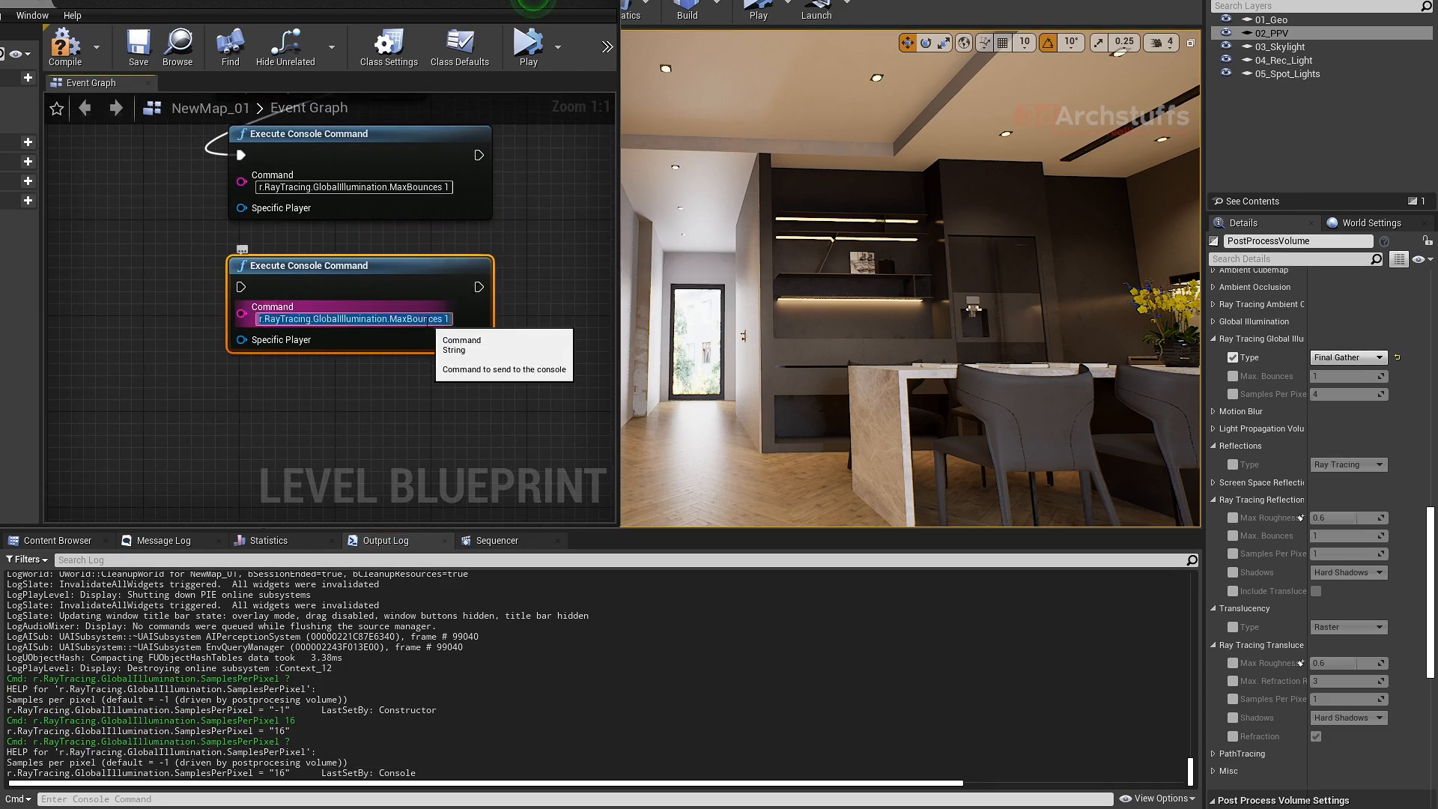
key(ctrl+v)
key(Return)
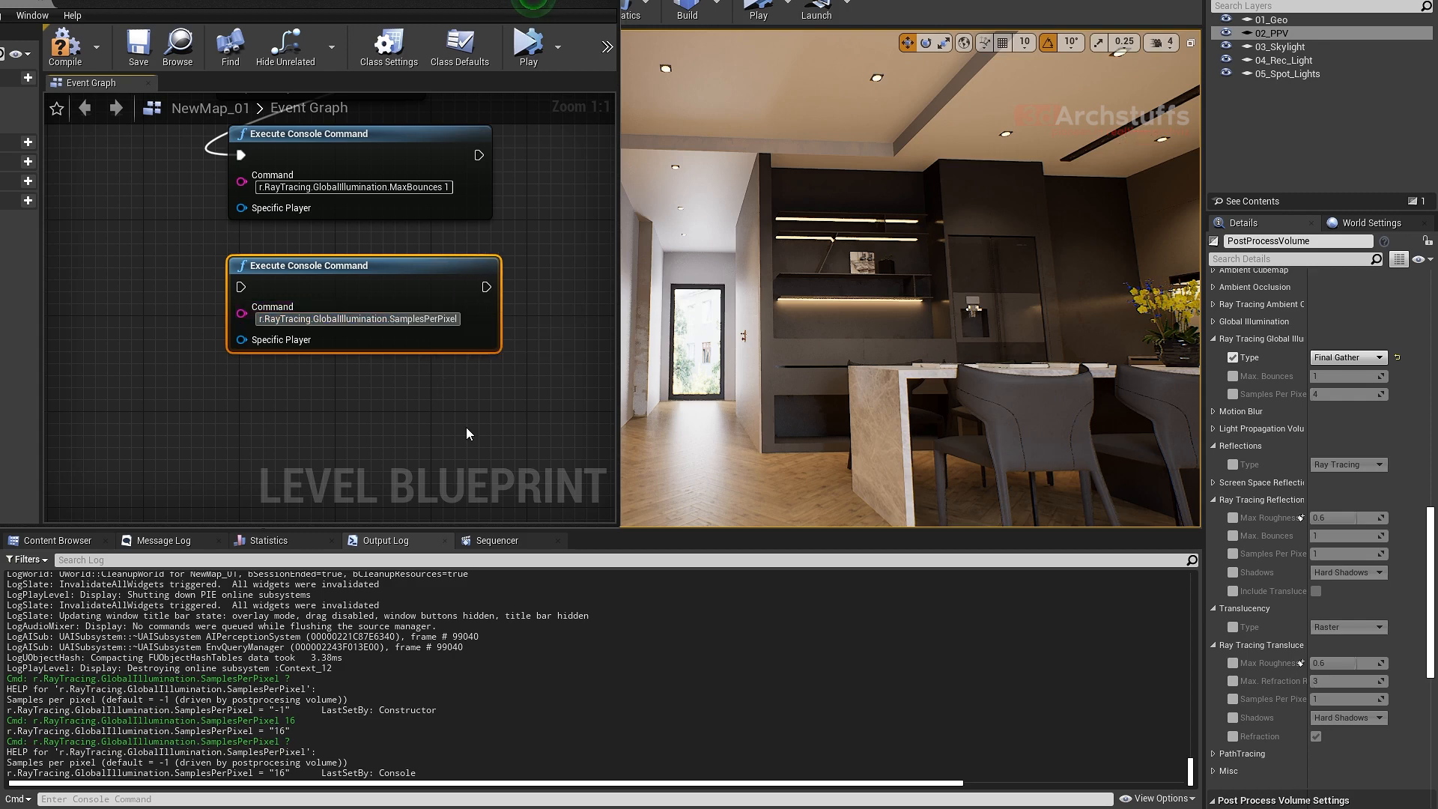
text(16)
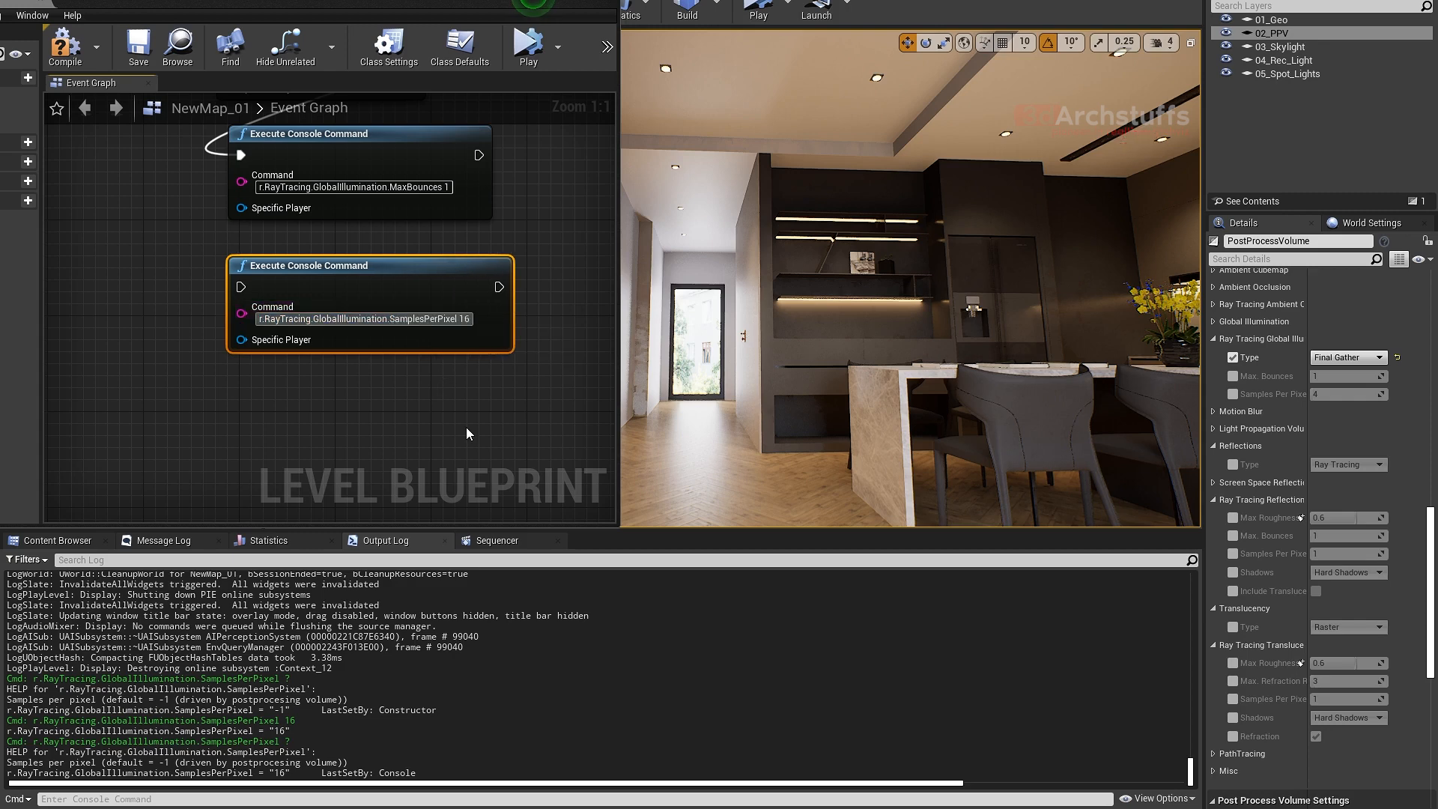
key(Return)
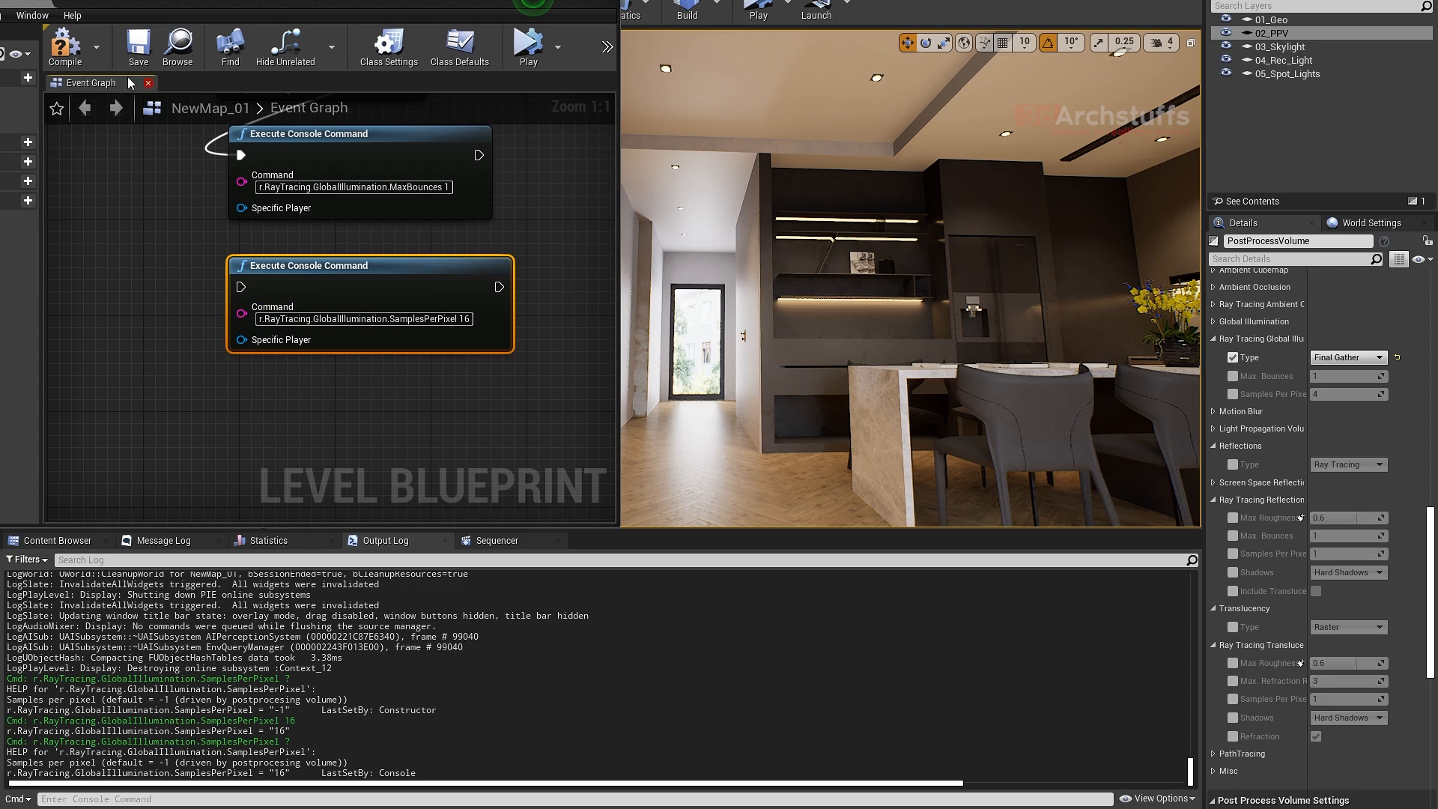
- Connect the MaxBounces node's execution output to the SamplesPerPixel node and simulate the compiled level blueprint
click(65, 50)
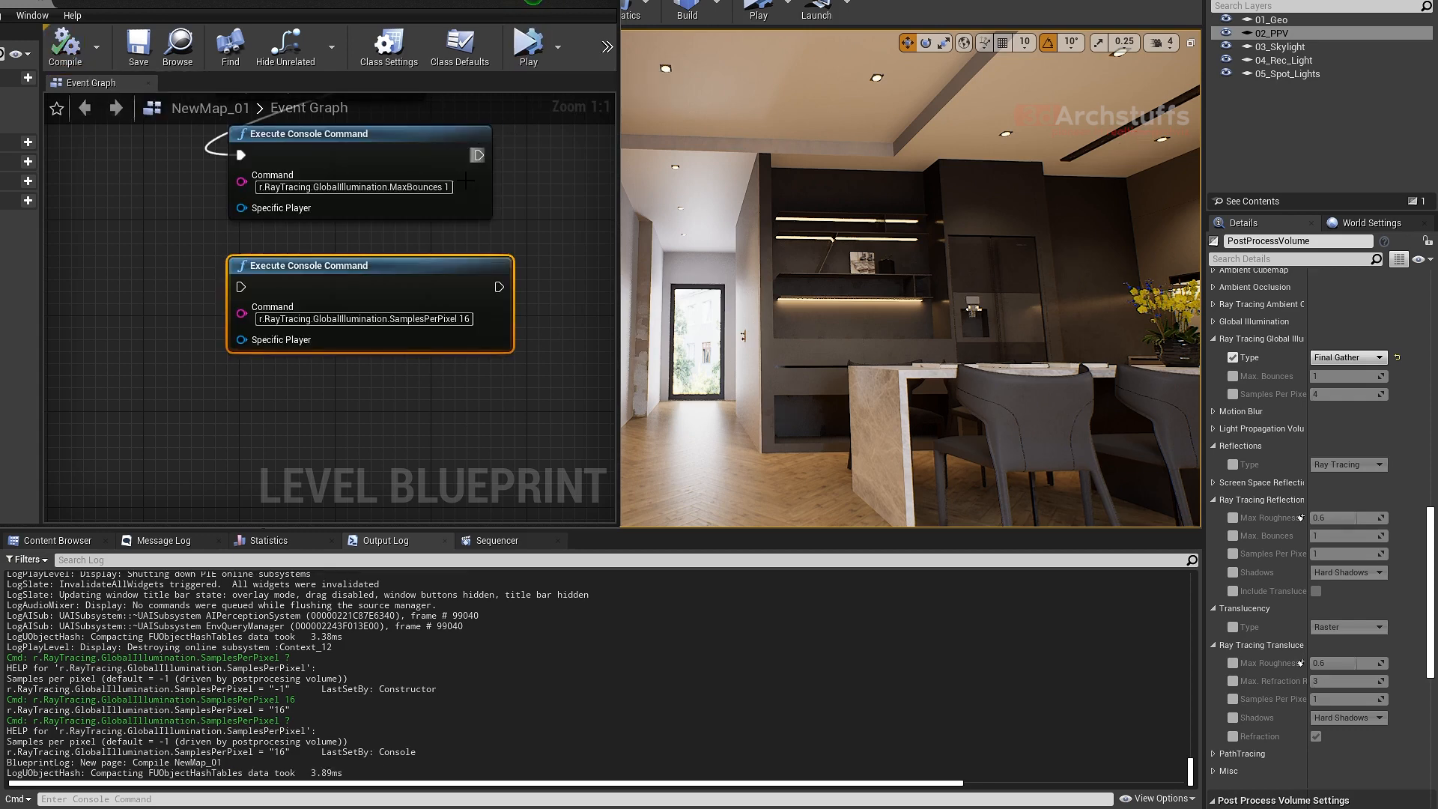
drag(478, 155, 242, 287)
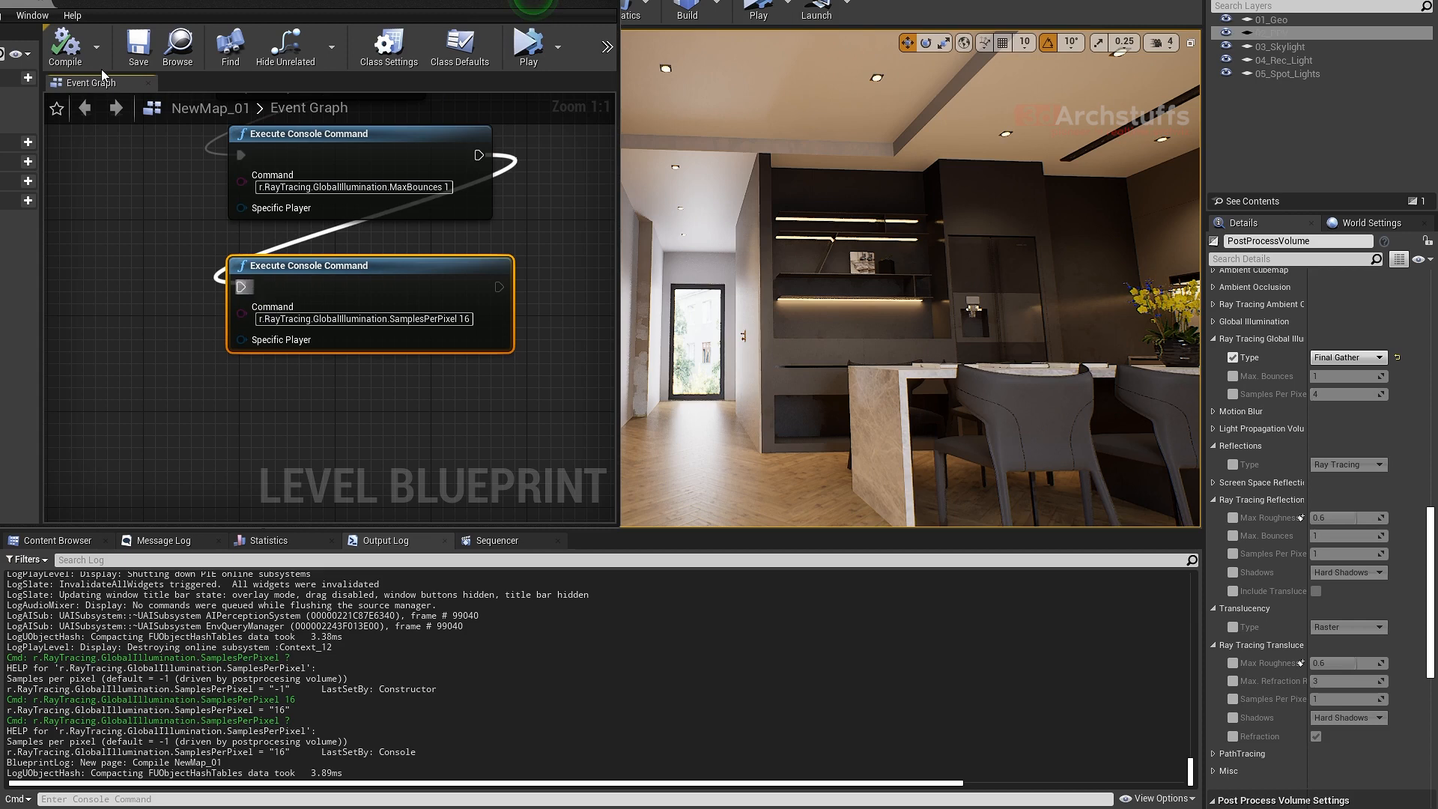
click(65, 50)
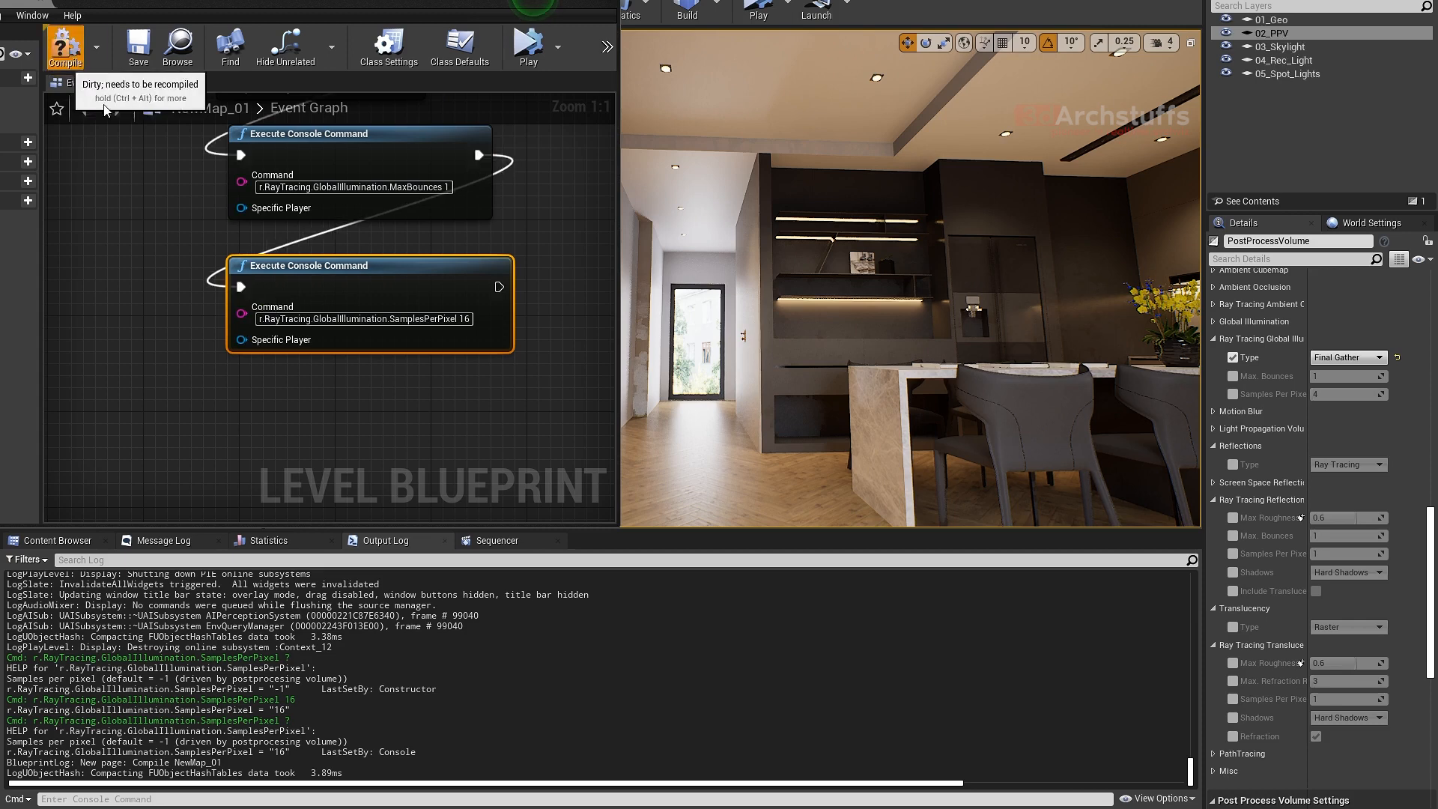
click(527, 50)
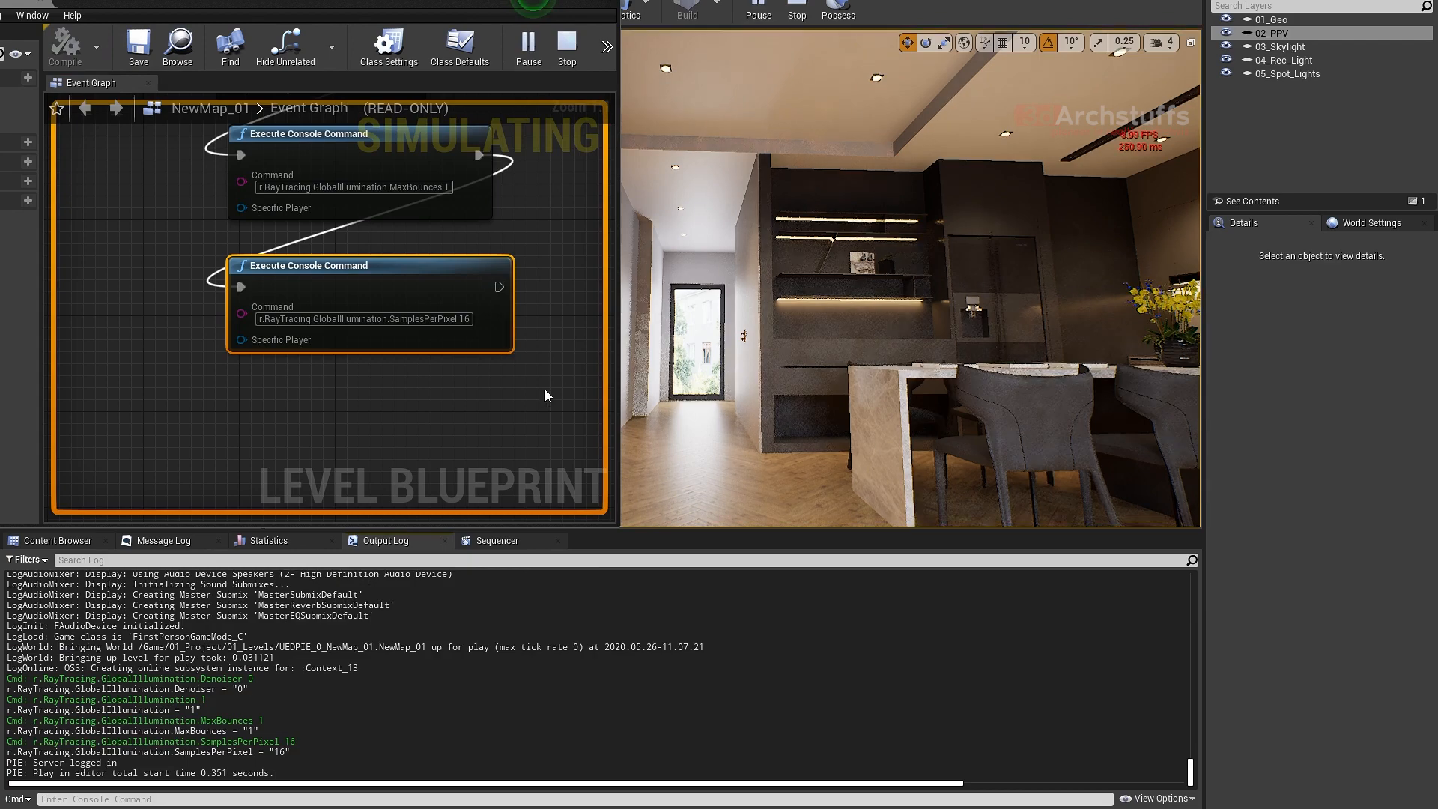
- Stop the running level simulation
right_drag(533, 354, 527, 387)
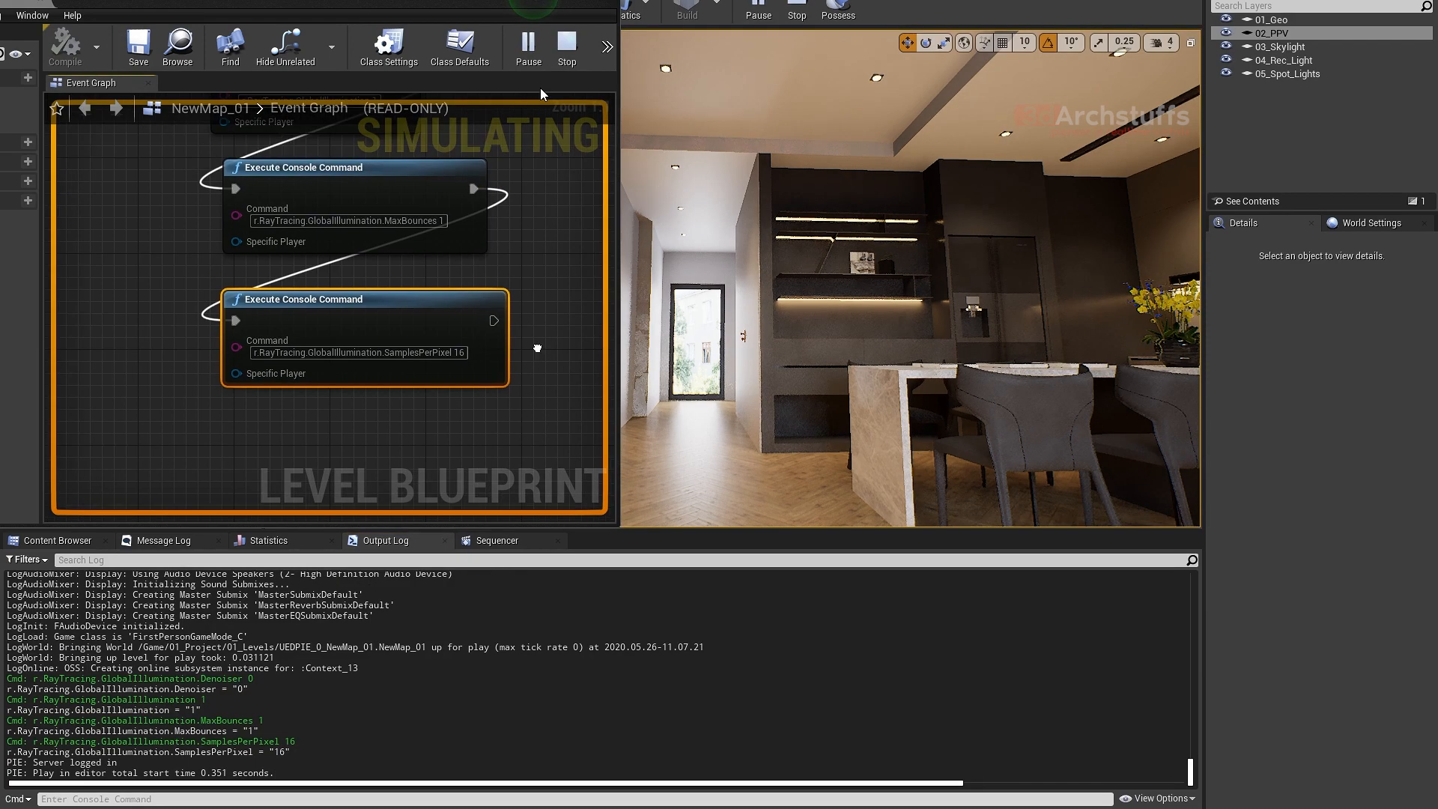
click(567, 56)
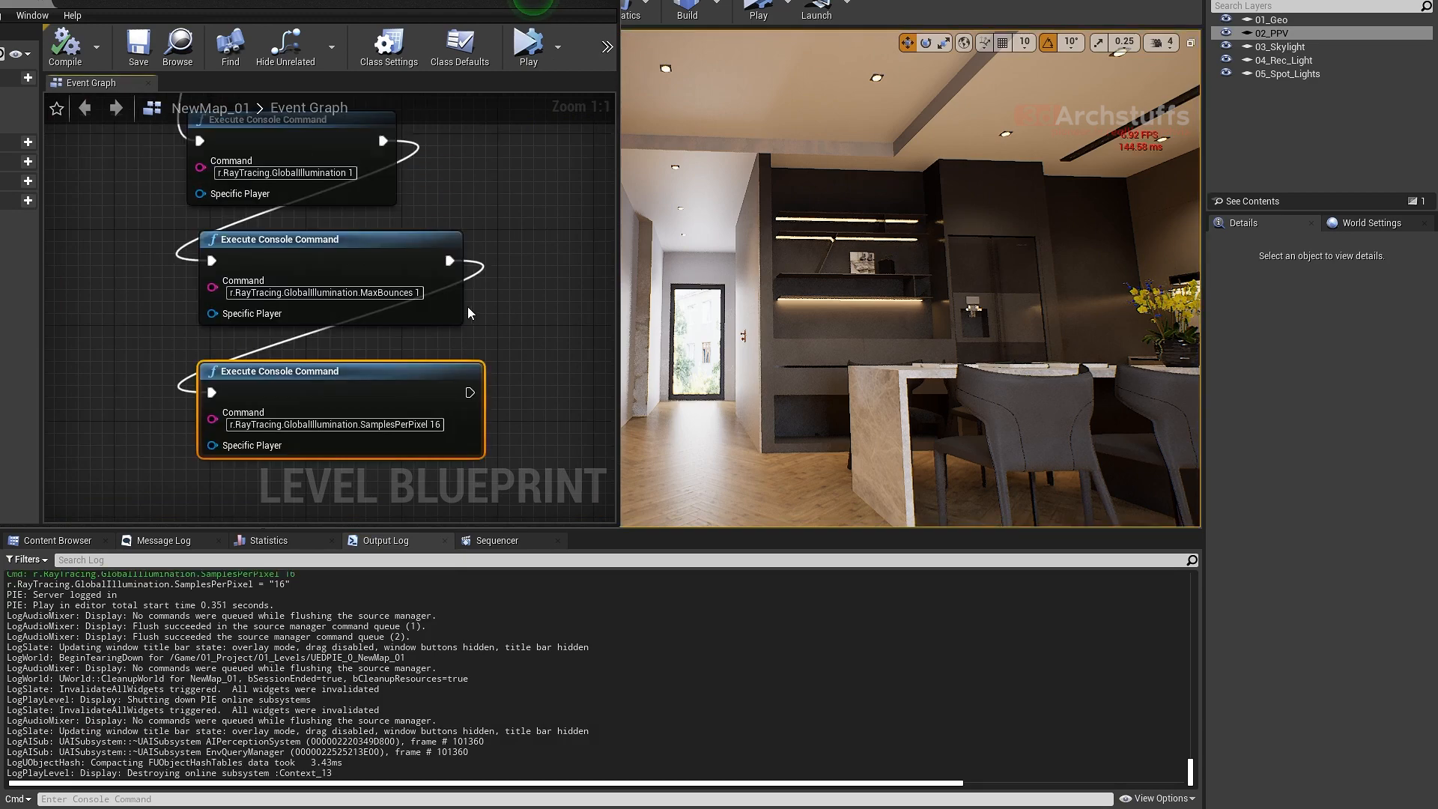
scroll(468, 307, down, 5)
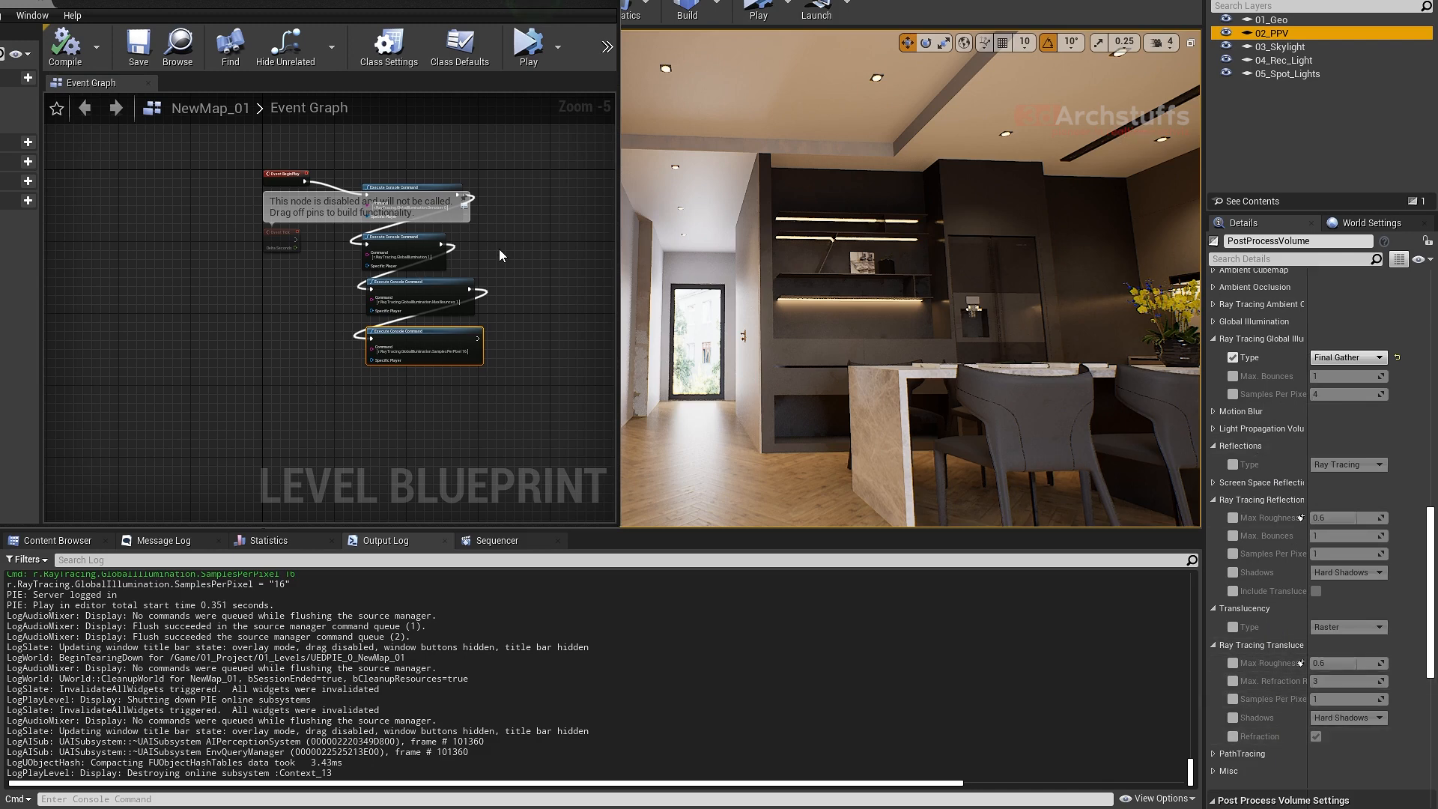
scroll(499, 249, up, 2)
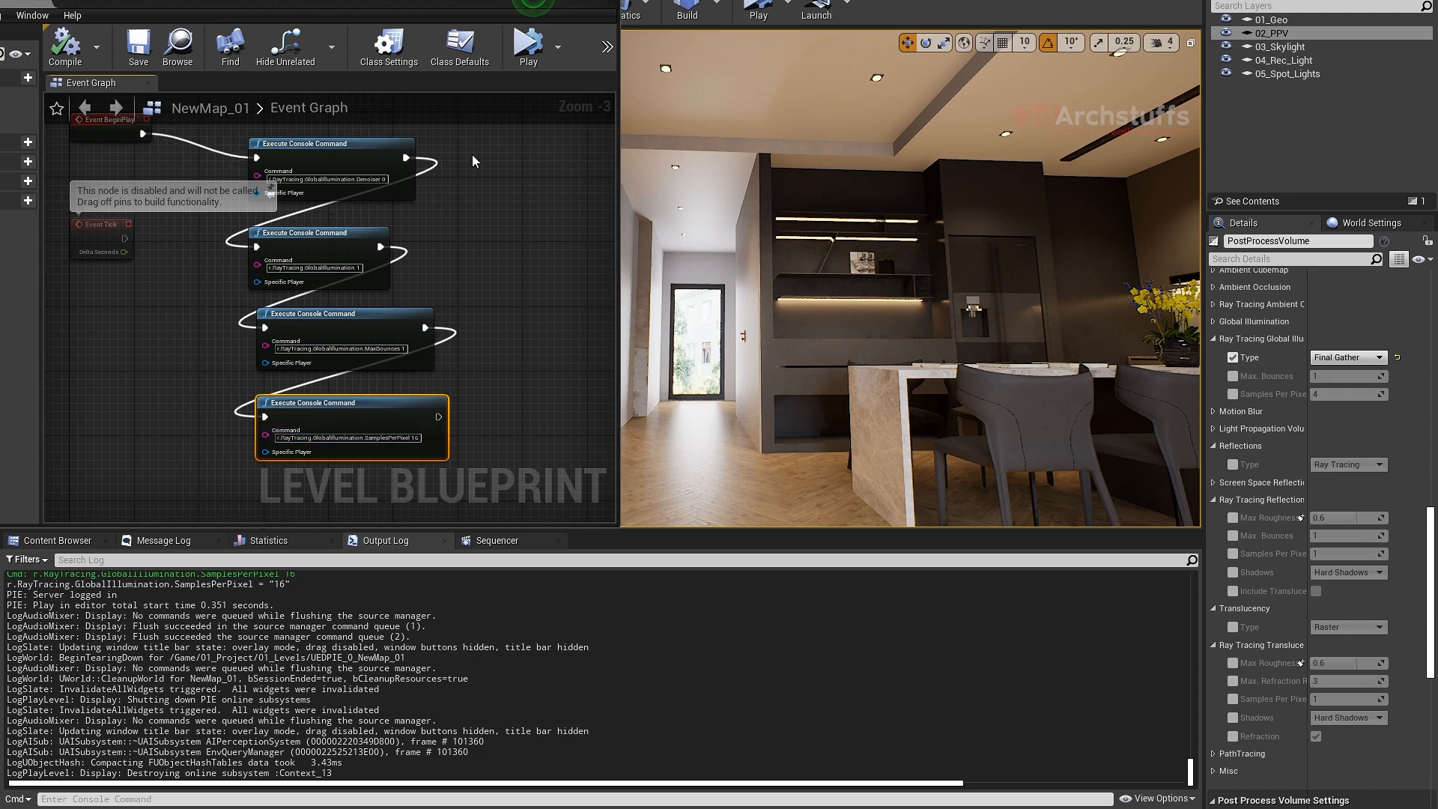
- Duplicate the four chained Execute Console Command nodes and place the copy in the empty graph area beside the original chain
drag(493, 140, 350, 421)
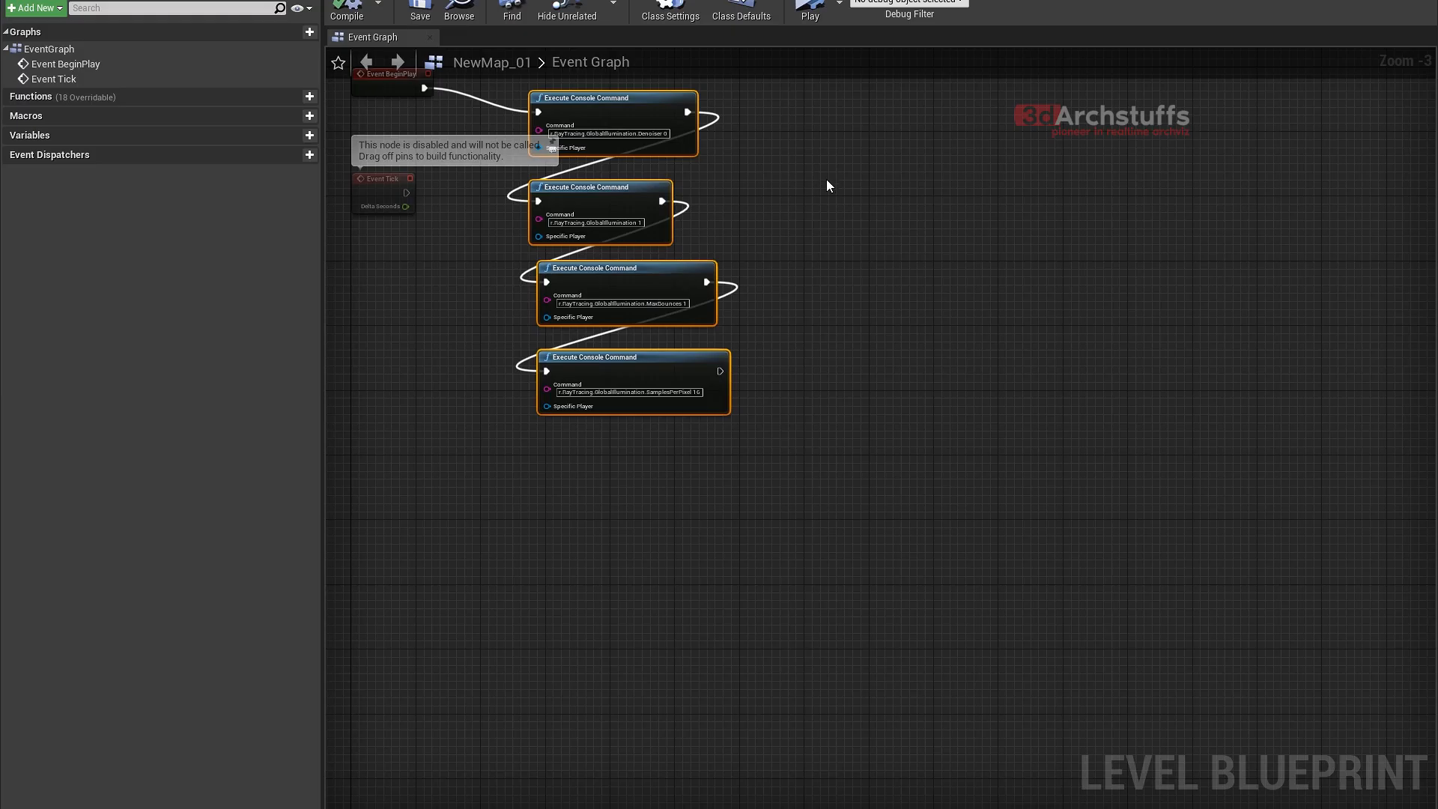
right_drag(828, 186, 790, 292)
click(843, 255)
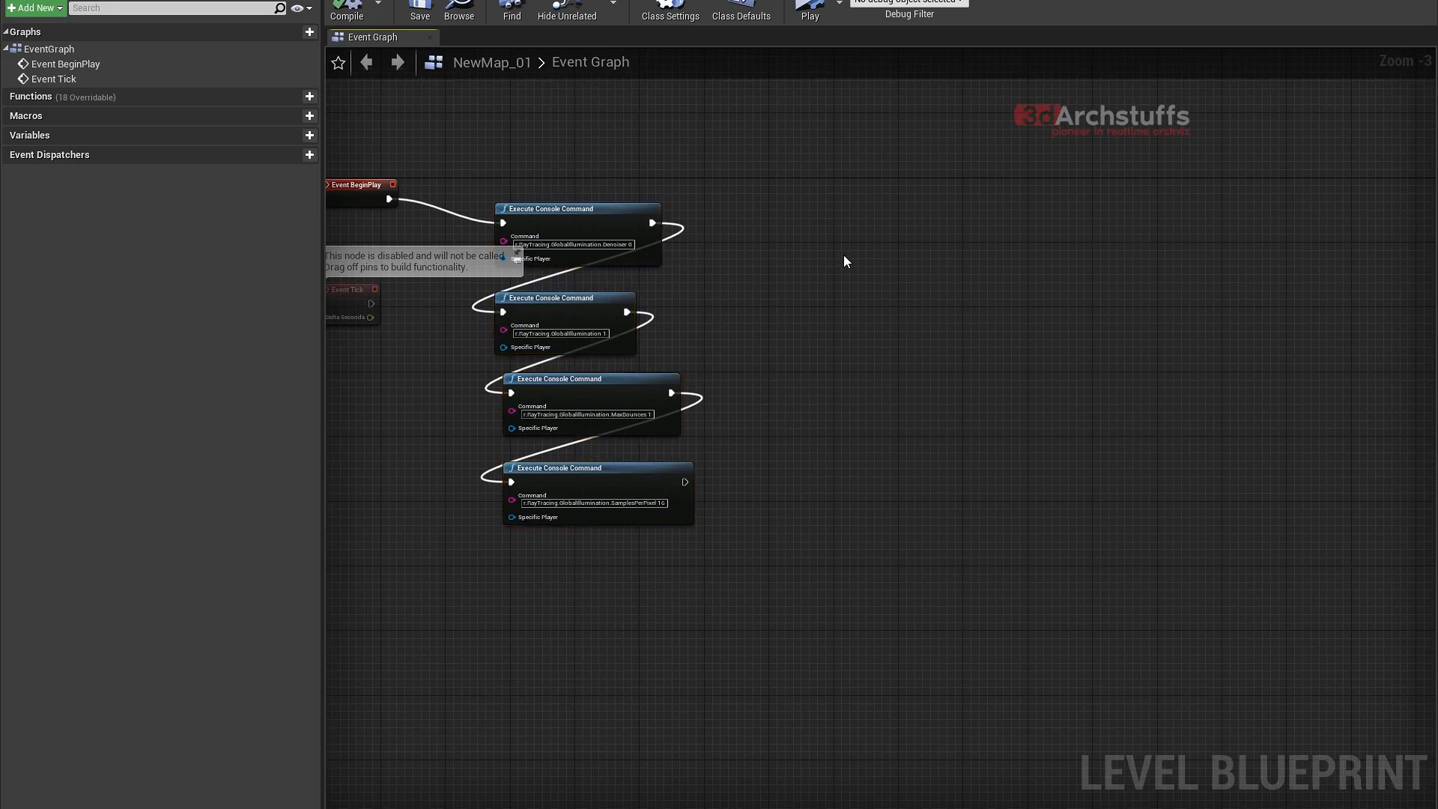
key(ctrl+v)
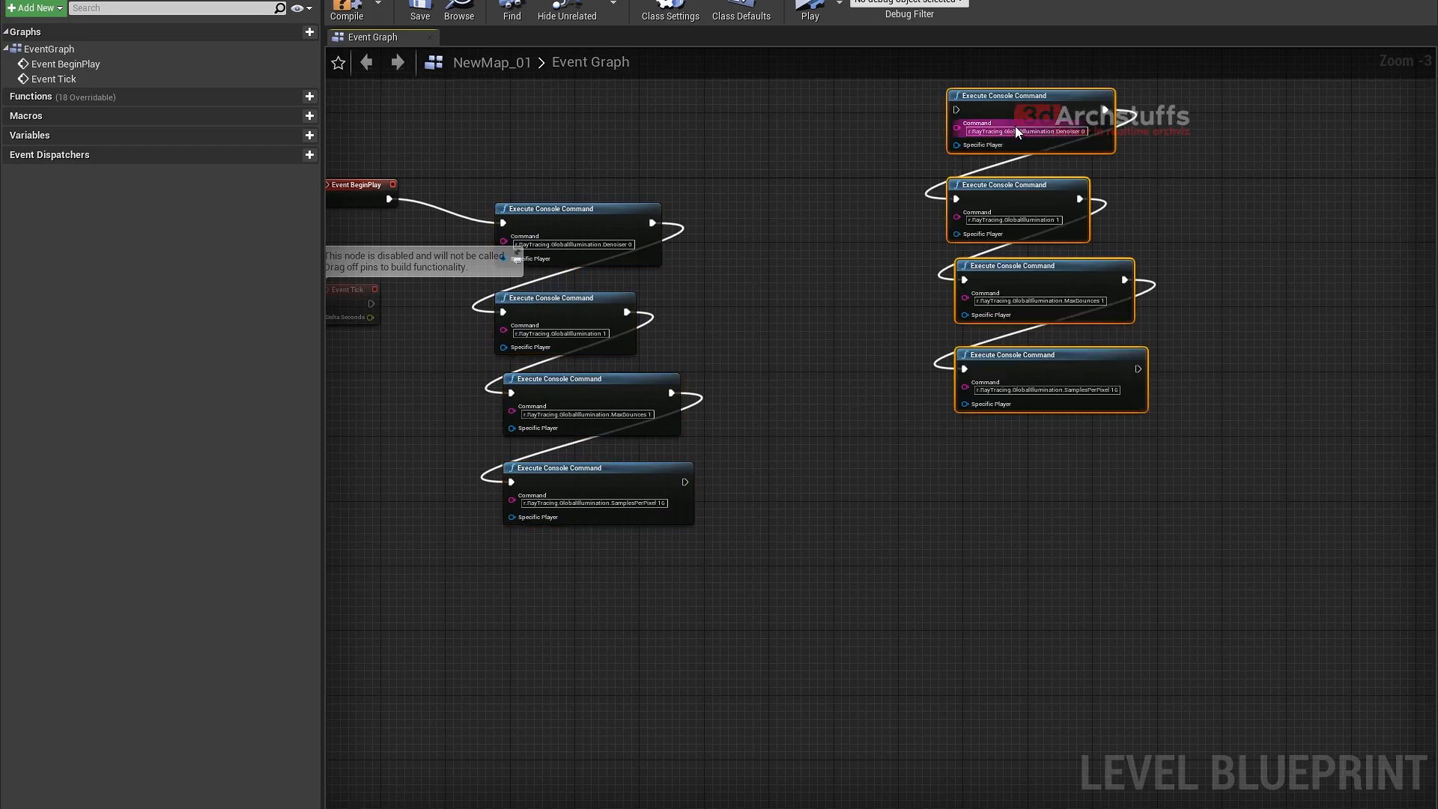
drag(992, 105, 993, 267)
right_drag(993, 267, 1186, 290)
- Move the Event BeginPlay node above the two chains and connect its execution output to the duplicated chain's Denoiser node
click(560, 205)
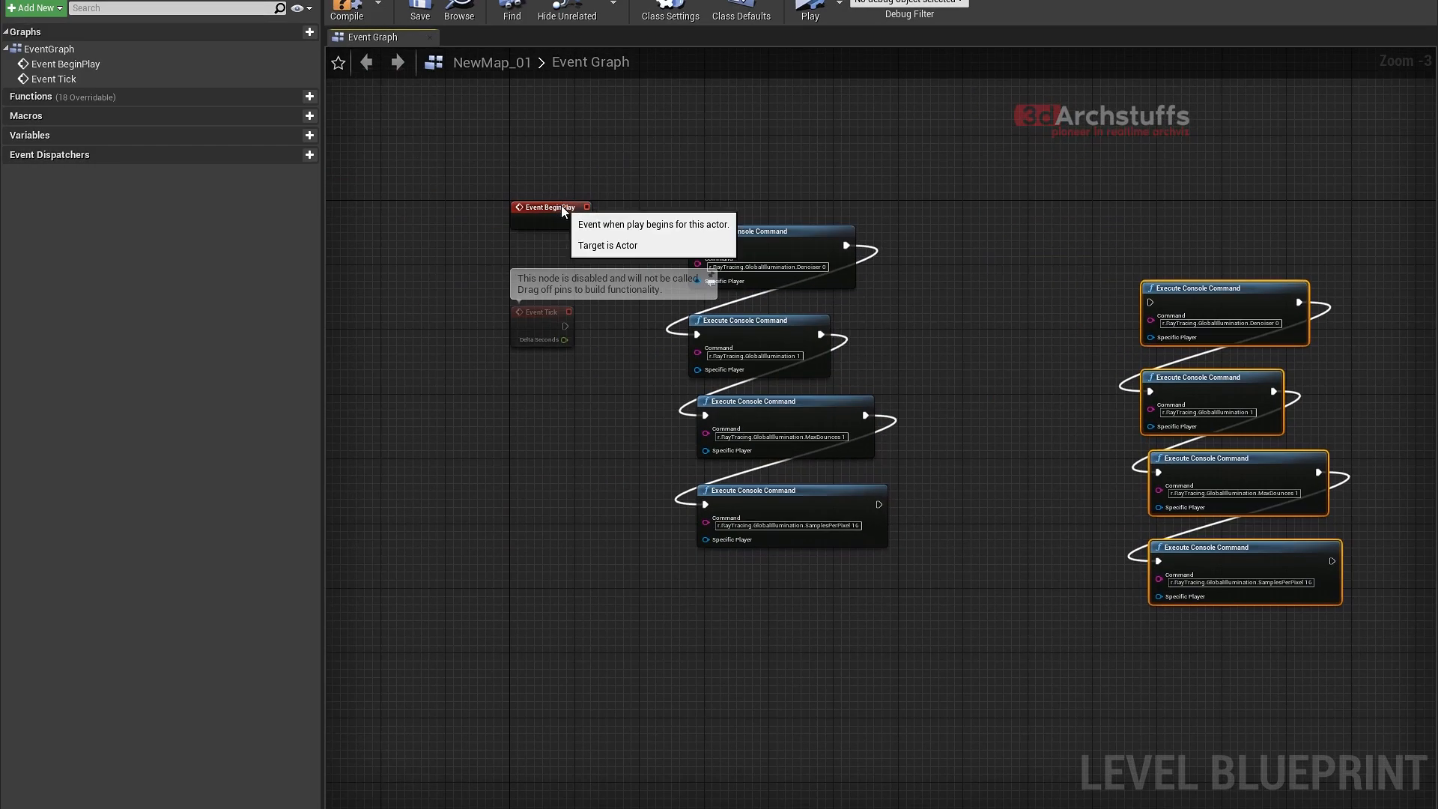
drag(560, 206, 867, 150)
right_drag(943, 252, 670, 264)
drag(627, 176, 881, 316)
right_drag(1007, 267, 783, 125)
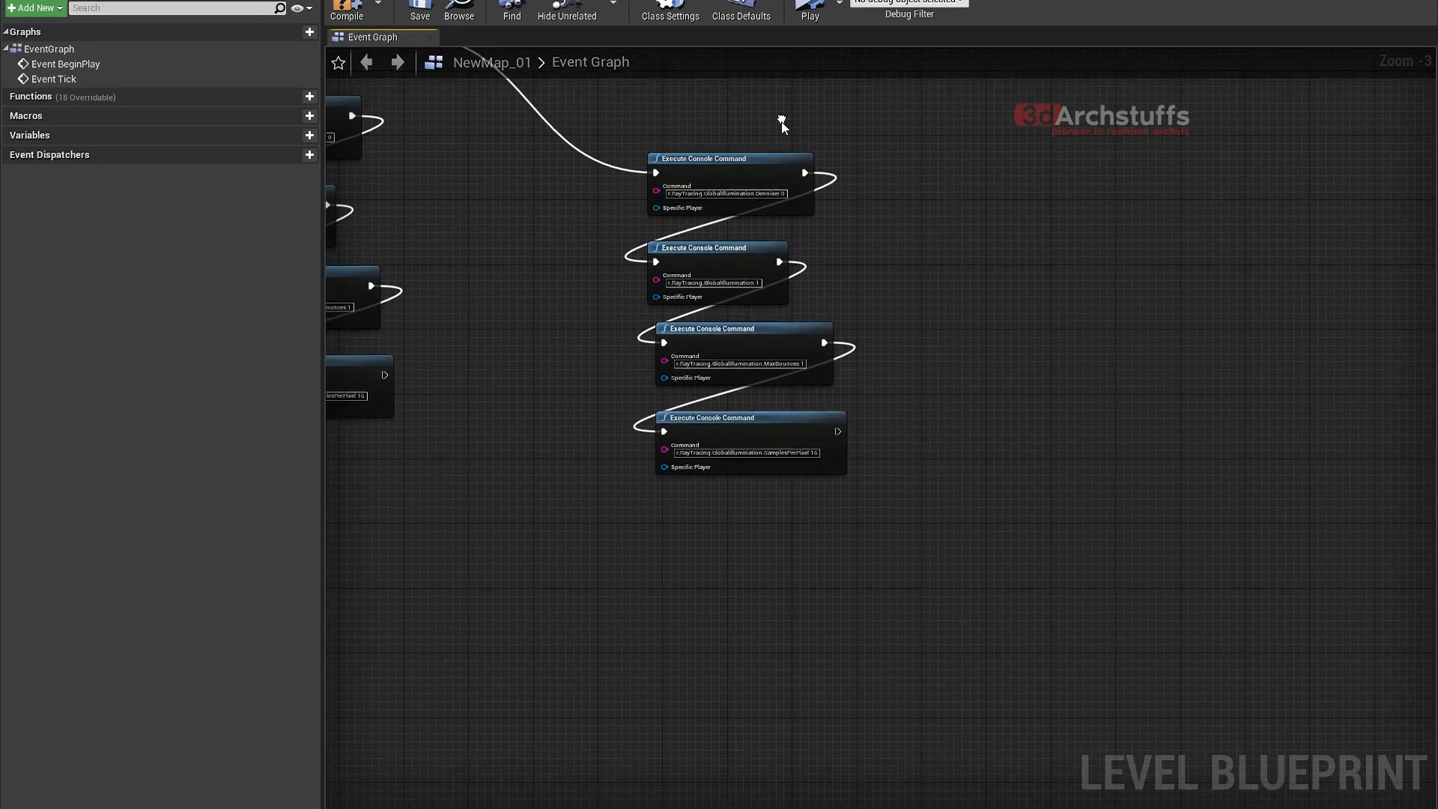
- Set the duplicated chain's last command to r.RayTracing.GlobalIllumination.SamplesPerPixel 1
scroll(784, 216, up, 3)
right_drag(857, 196, 951, 183)
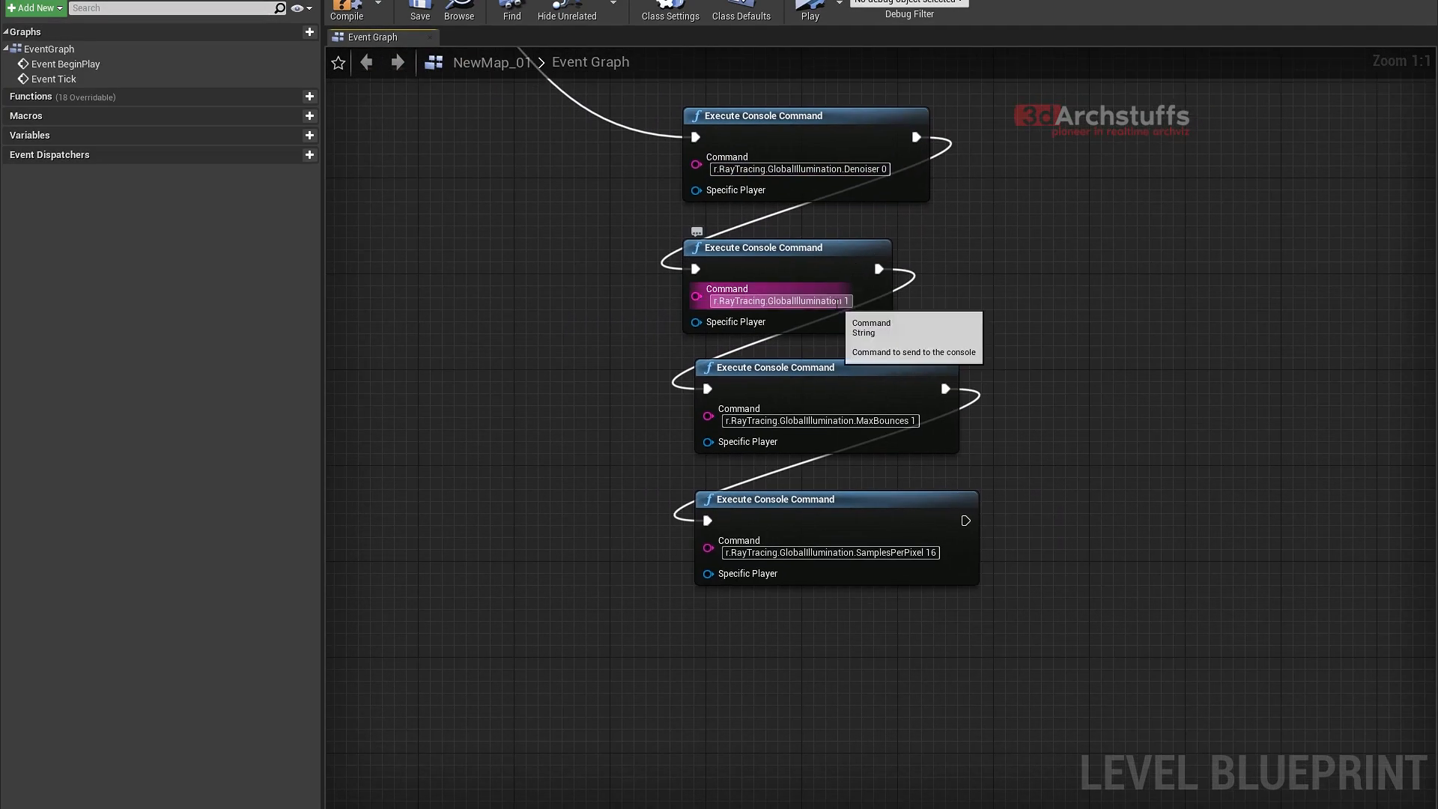
right_drag(1046, 478, 1024, 350)
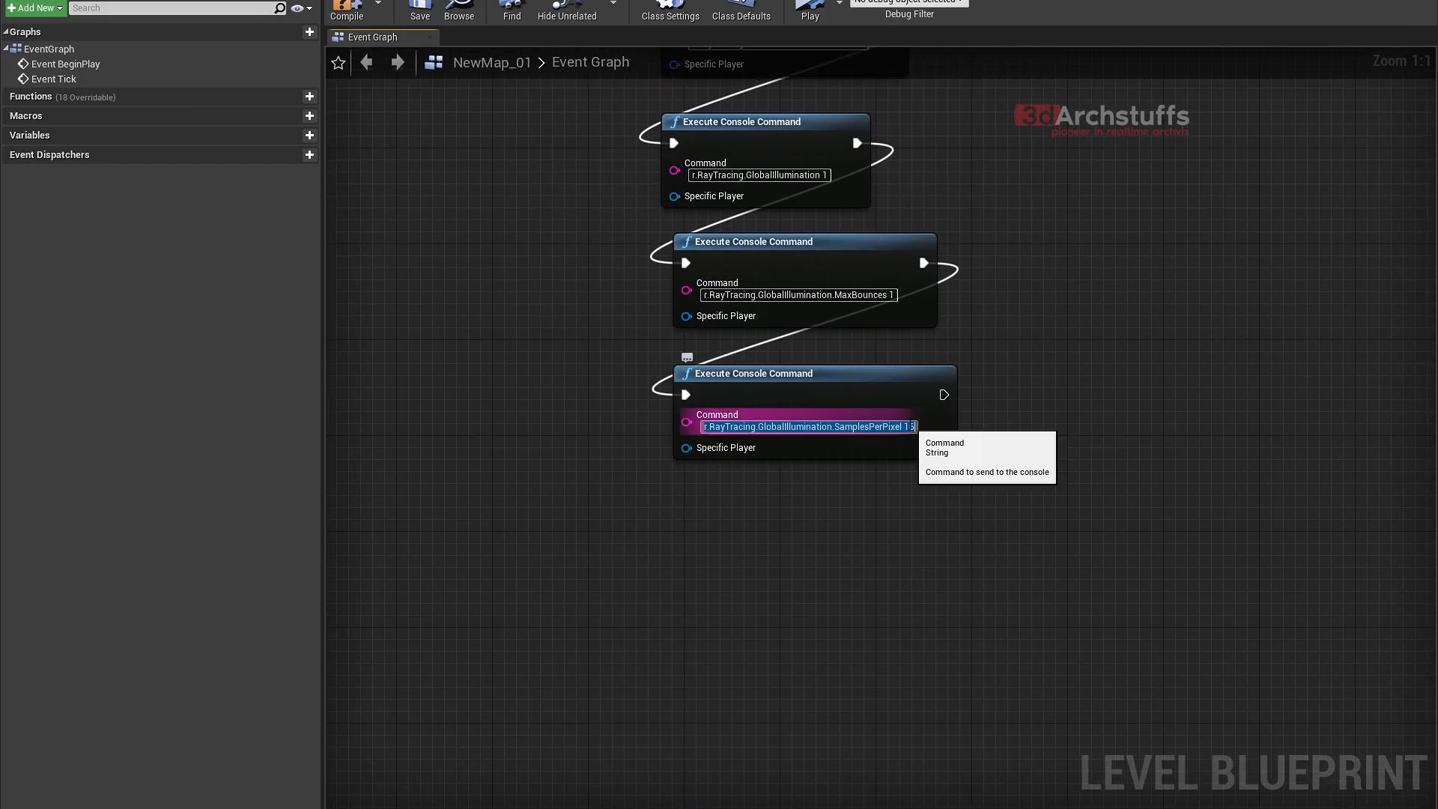
double_click(908, 427)
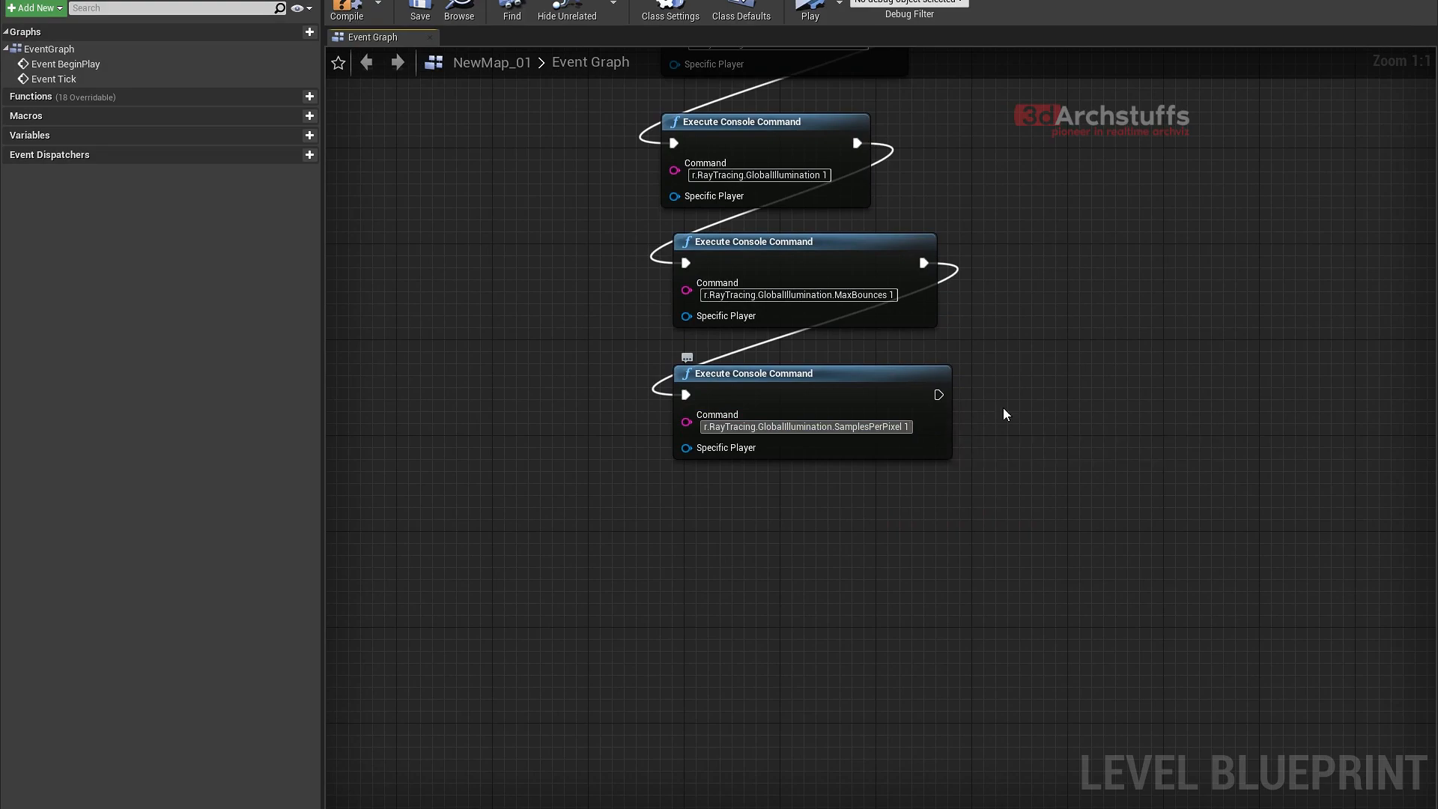
text(1)
- Compile and briefly simulate the level blueprint, and reframe the viewport to show the whole kitchen with its island
right_drag(585, 156, 837, 598)
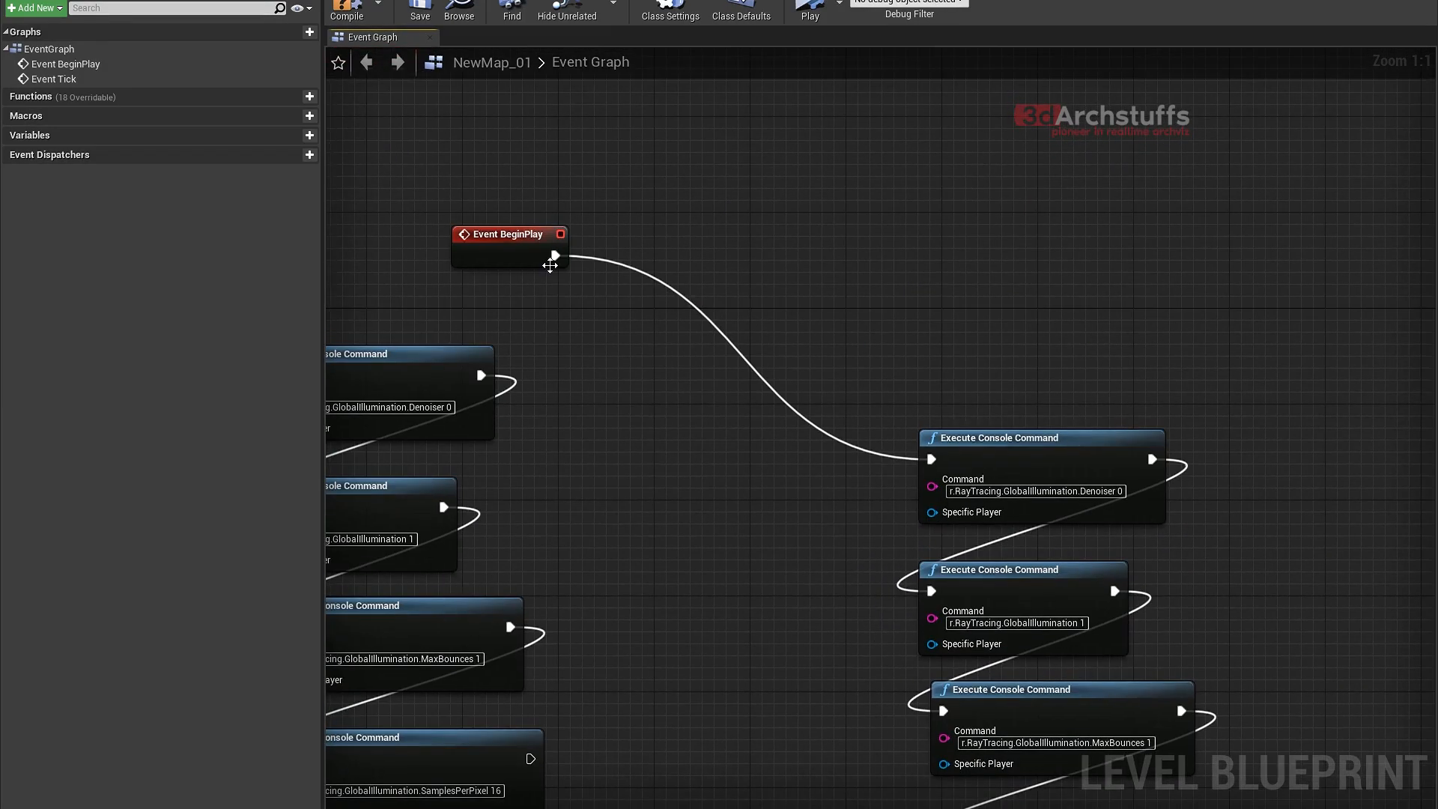
click(350, 15)
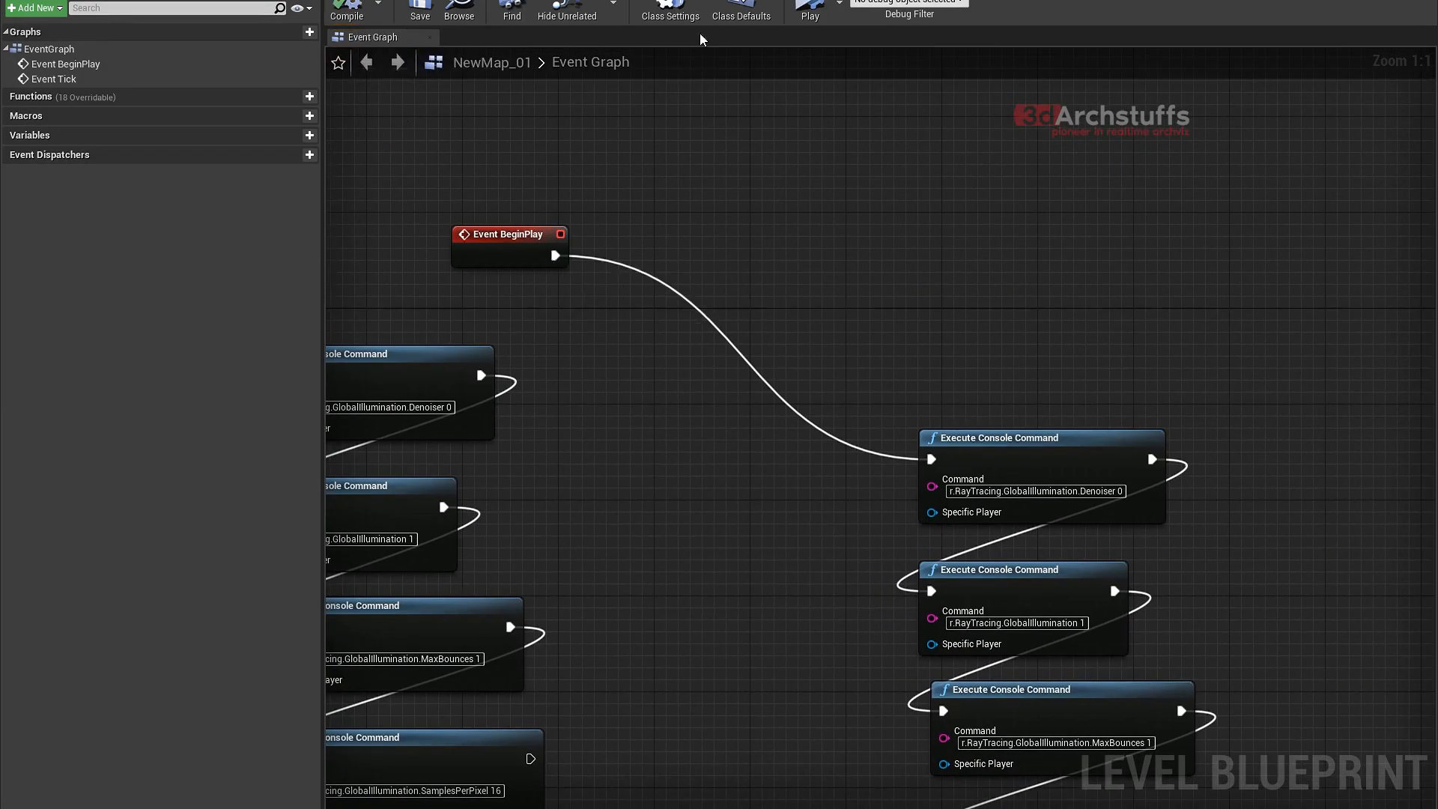
click(823, 6)
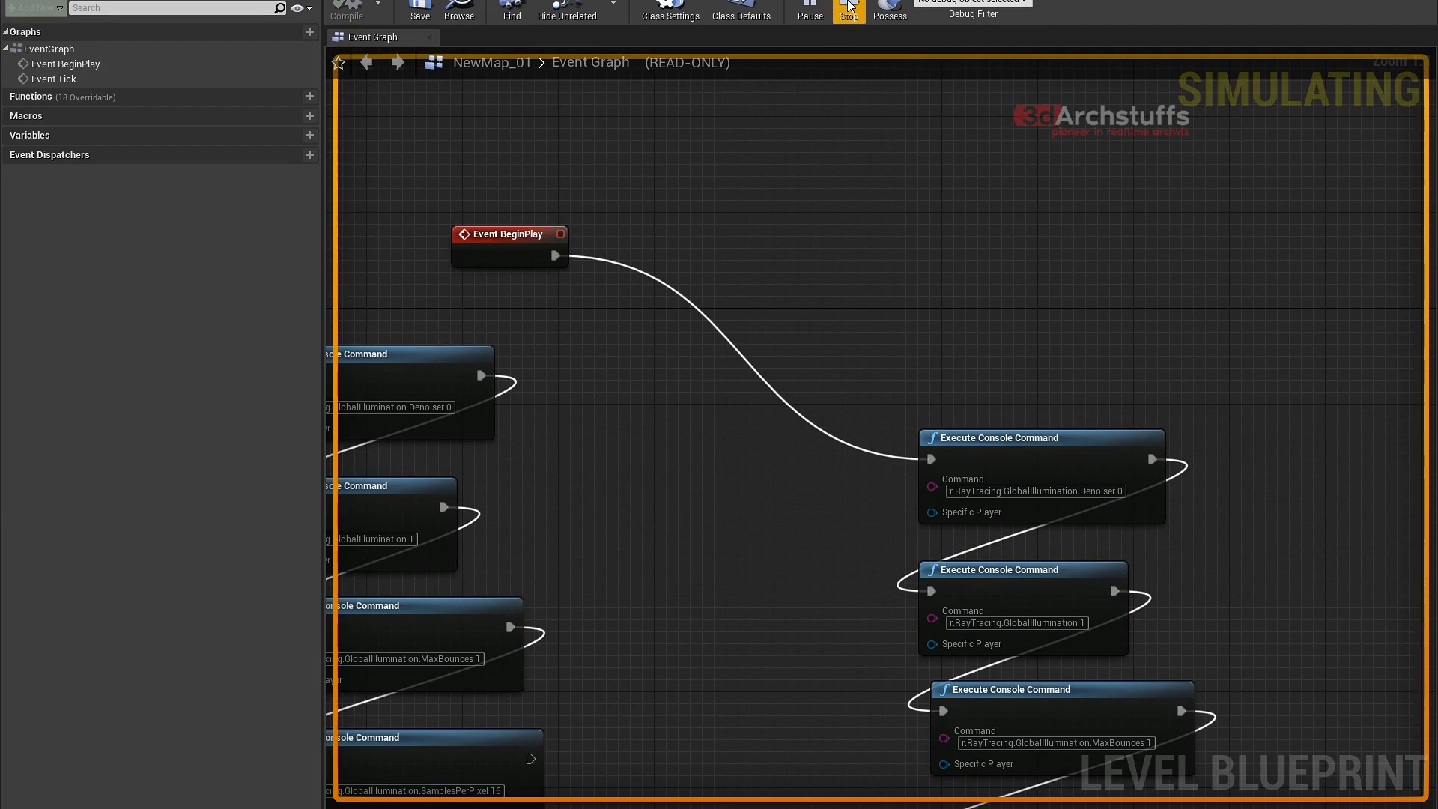
click(850, 9)
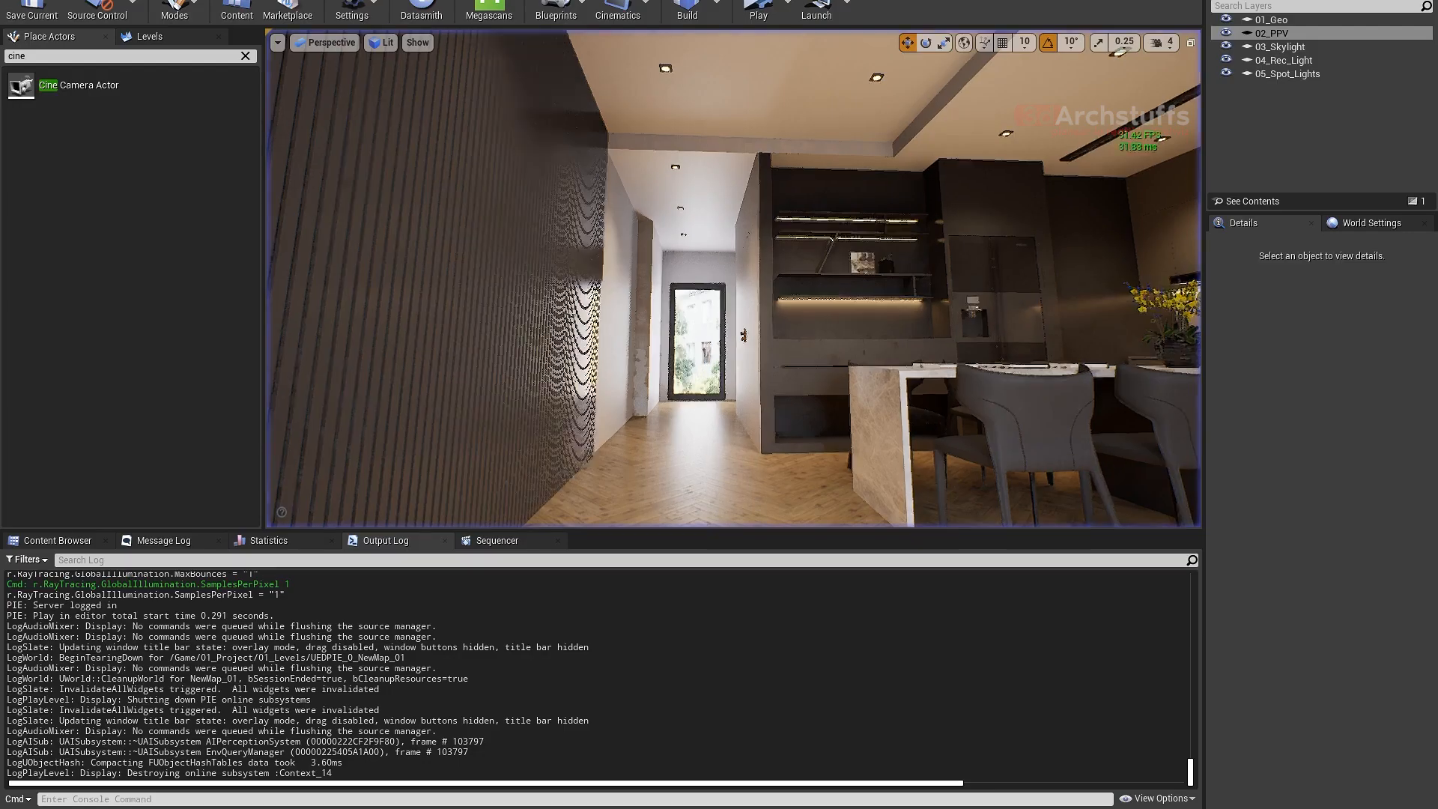
right_drag(737, 302, 848, 327)
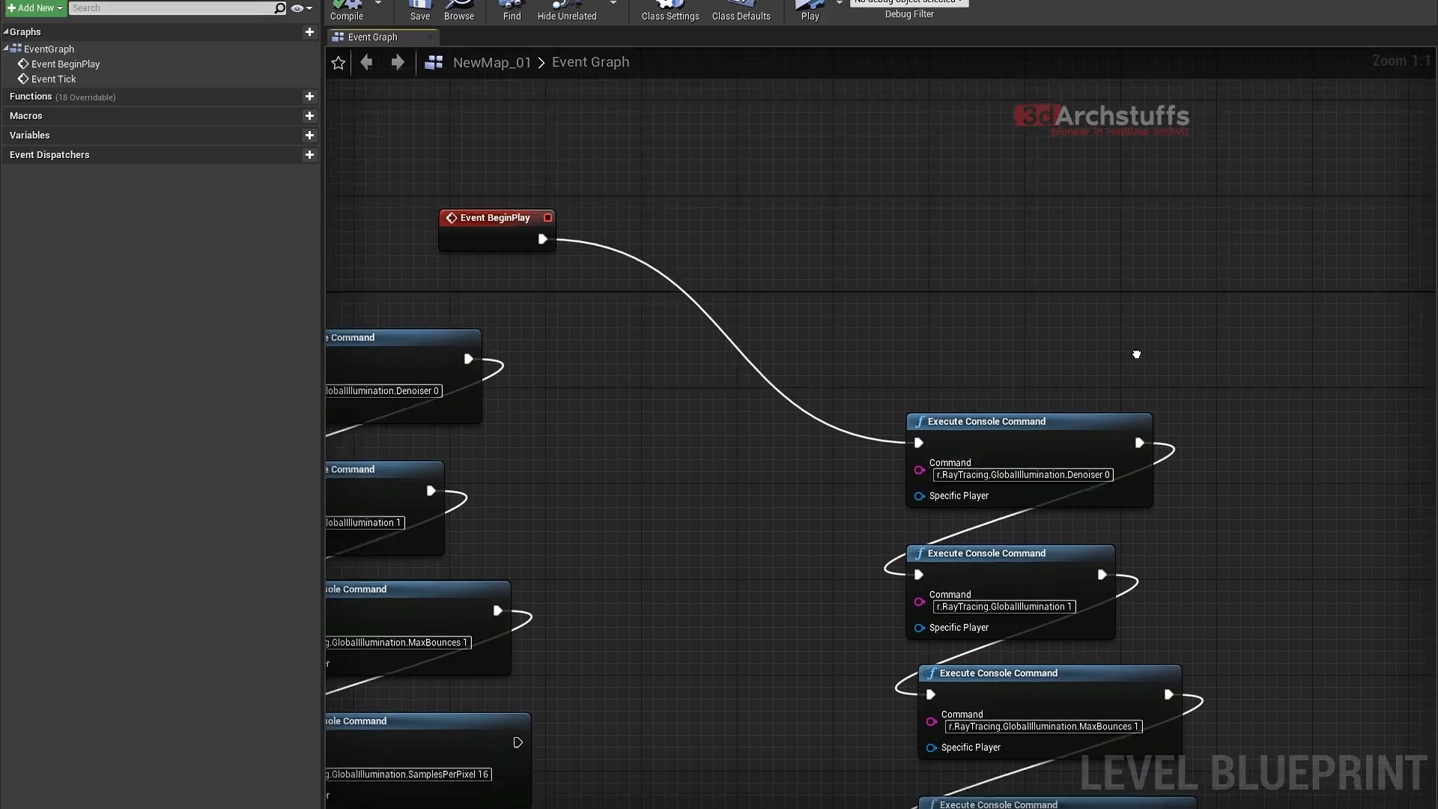
right_drag(1136, 354, 998, 121)
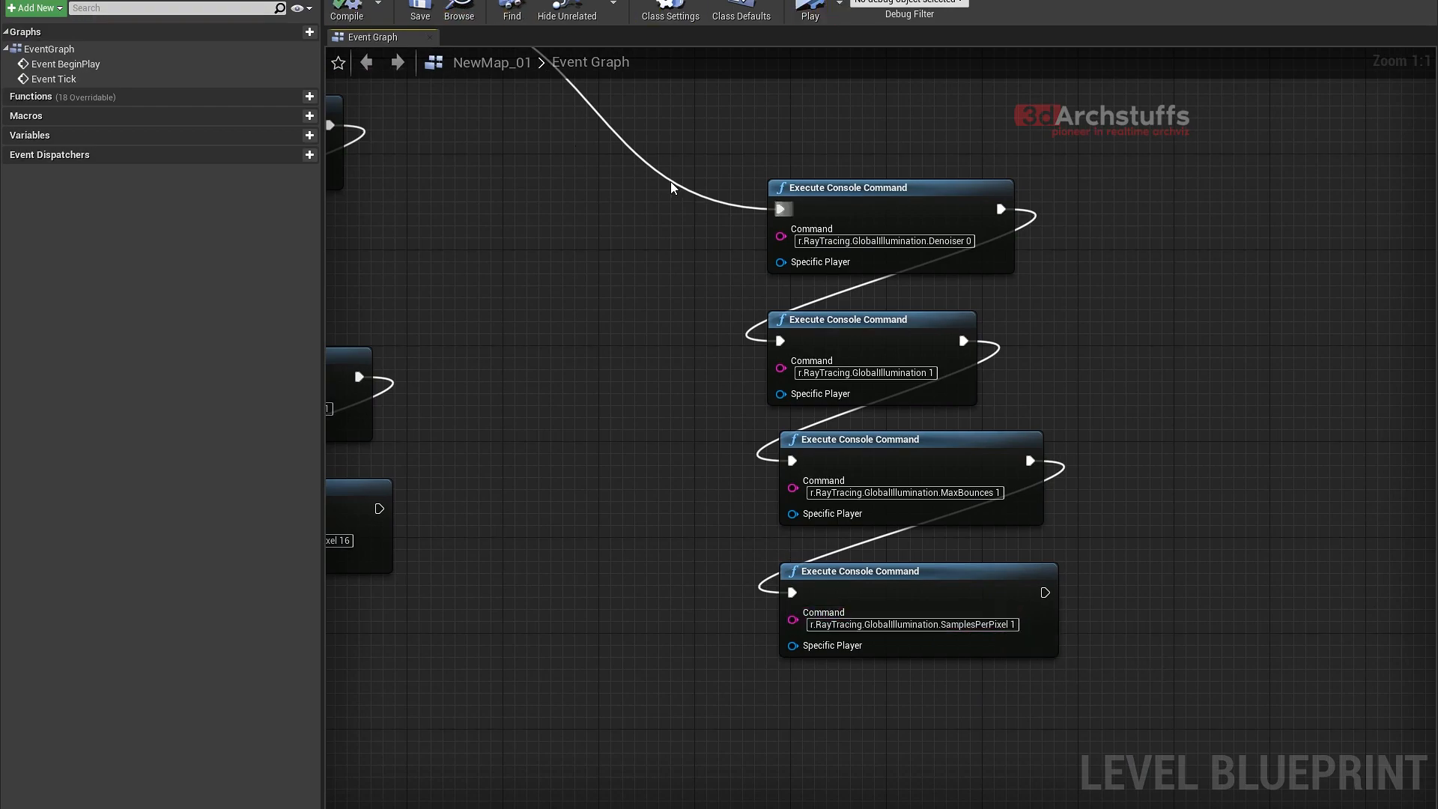
- Query the console help for r.RayTracing.GlobalIllumination.SamplesPerPixel after the simulation
right_drag(669, 184, 632, 209)
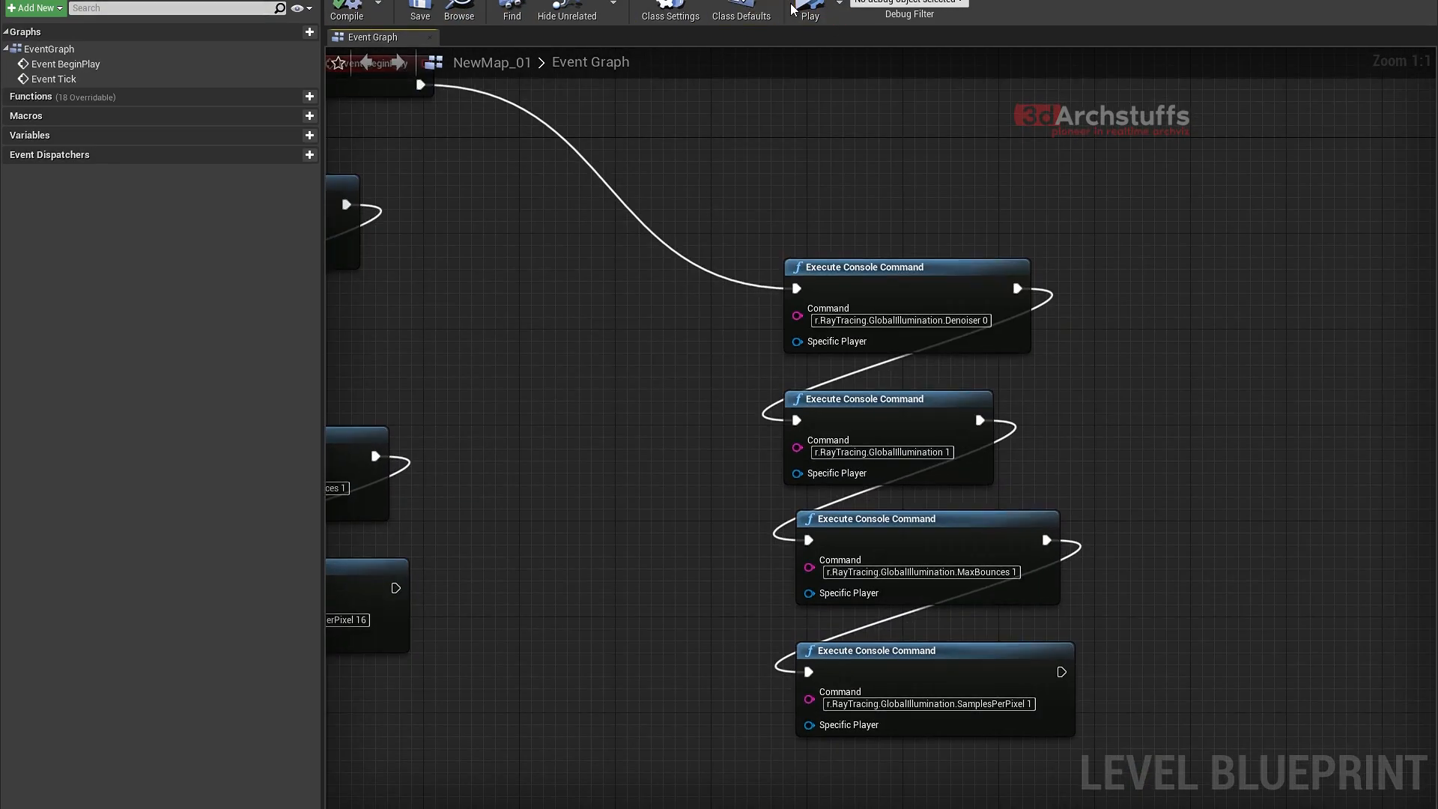
right_drag(791, 118, 845, 142)
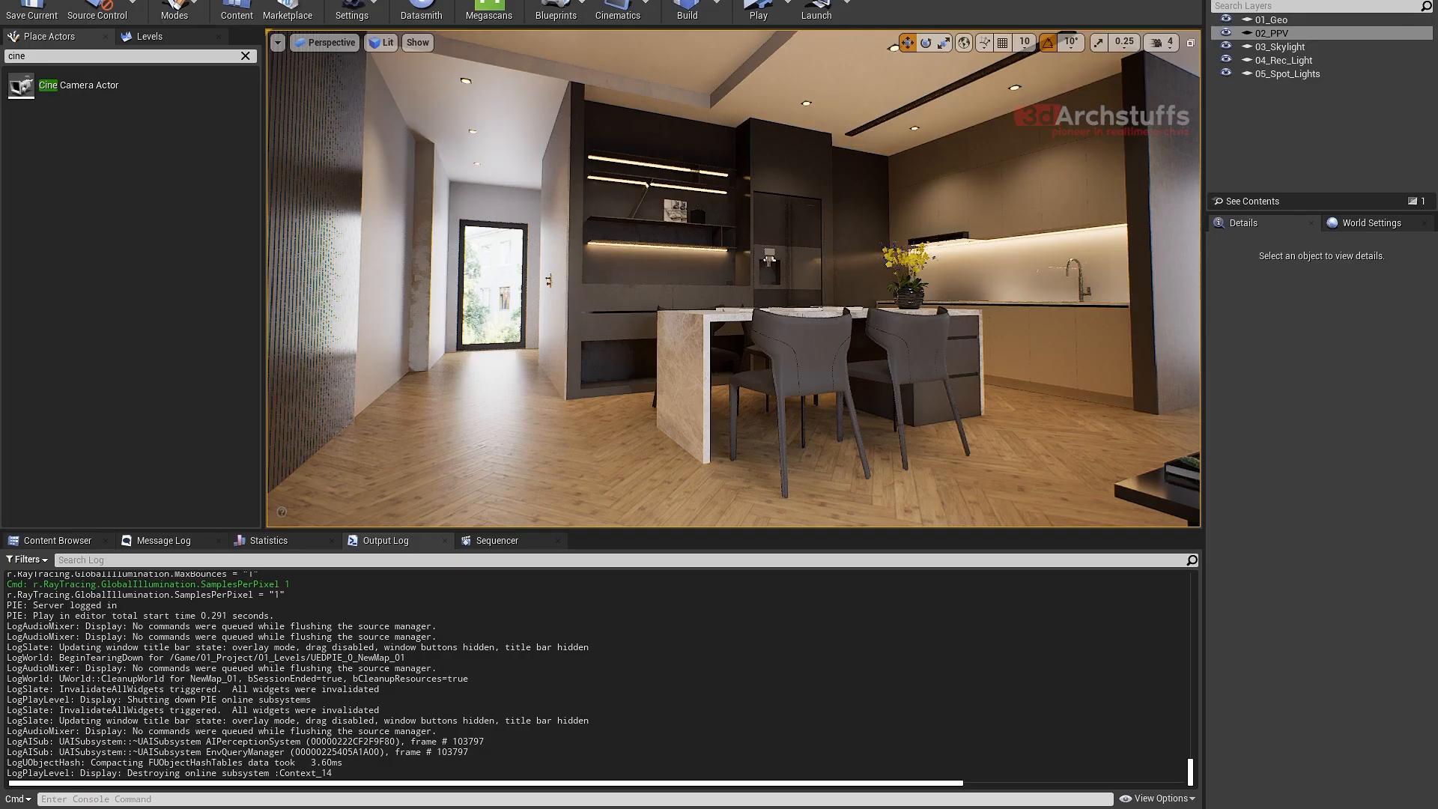
click(285, 800)
key(Up)
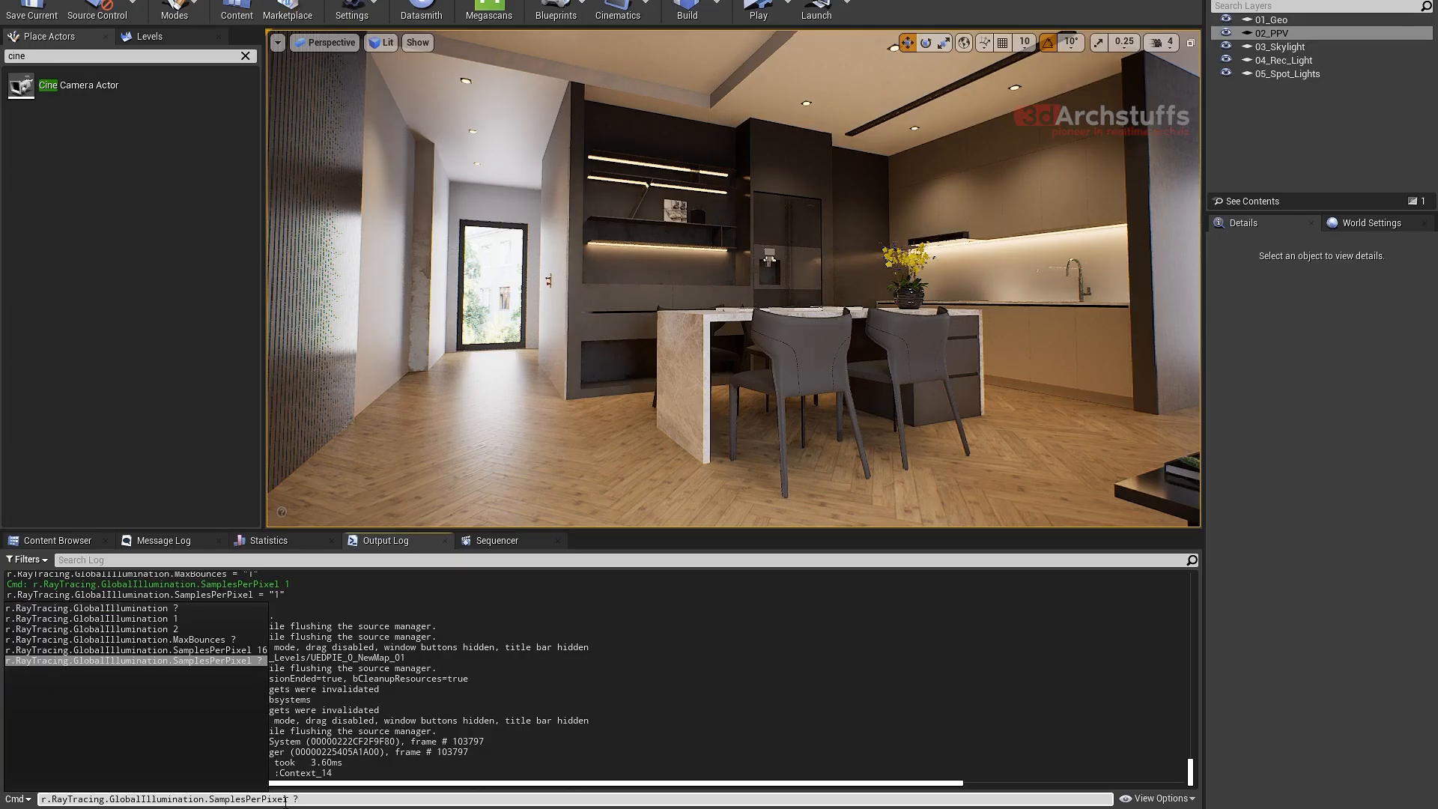
key(Return)
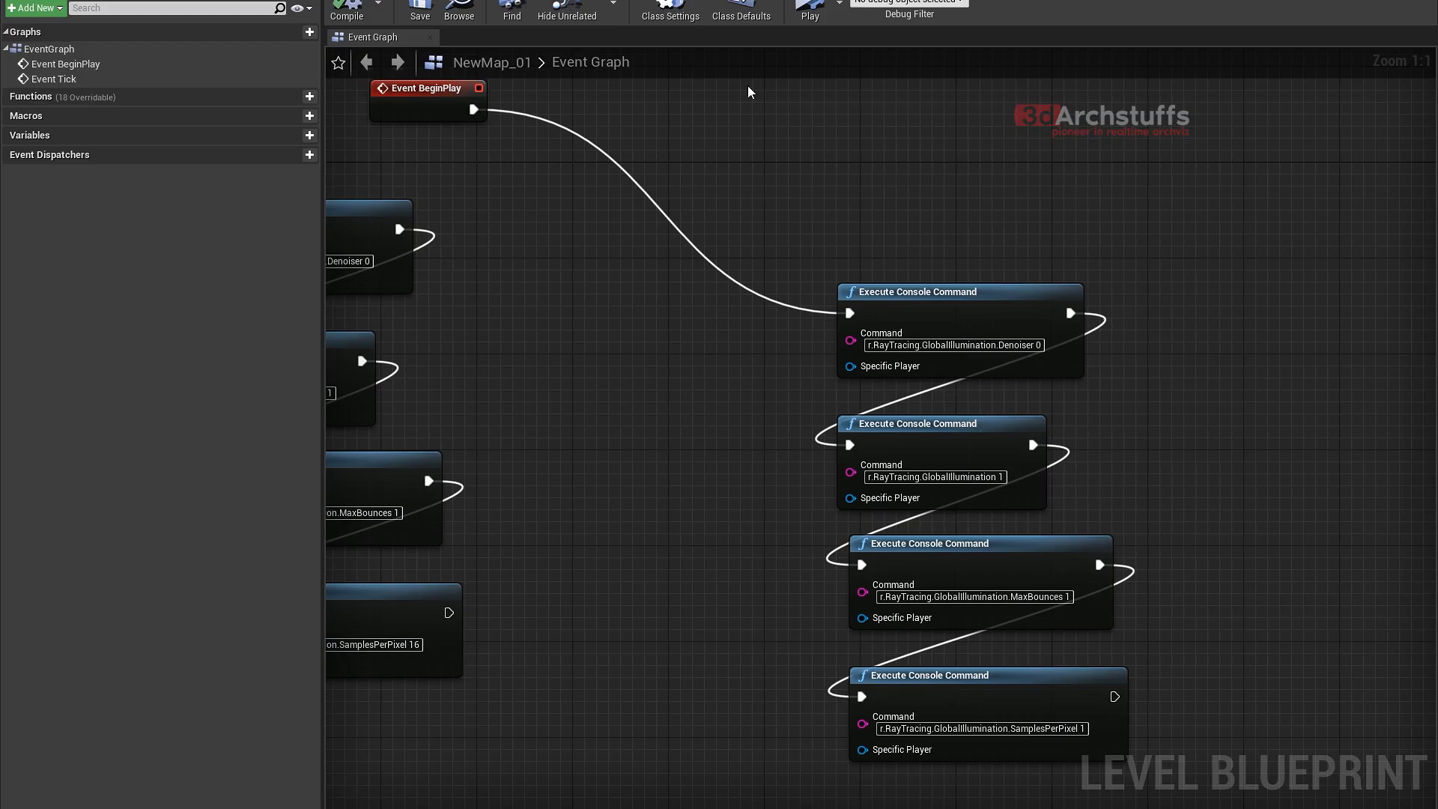
- Set the duplicated chain's SamplesPerPixel command to 16 and briefly simulate the level blueprint
right_drag(1051, 658, 995, 446)
click(1007, 495)
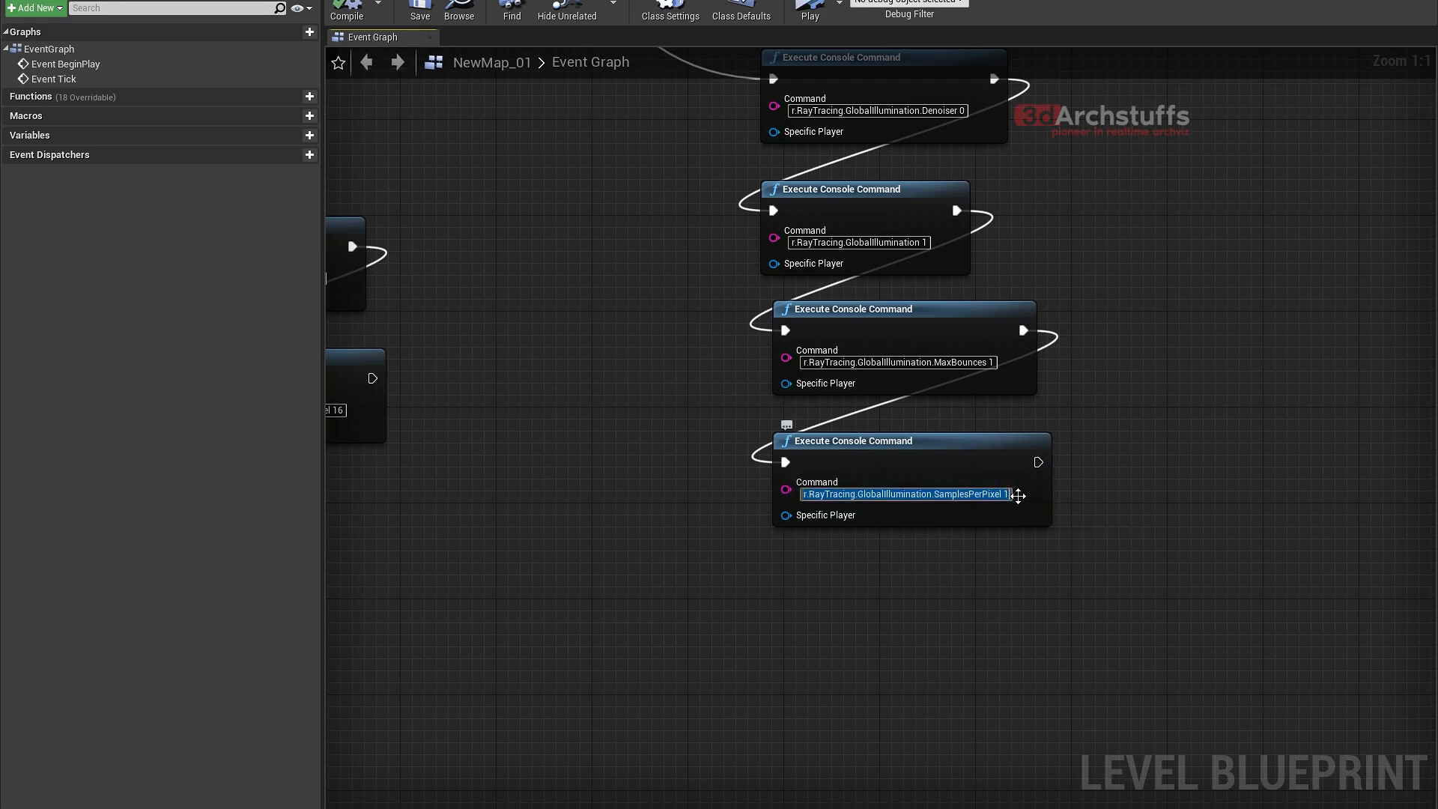
click(1009, 495)
text(6)
key(Return)
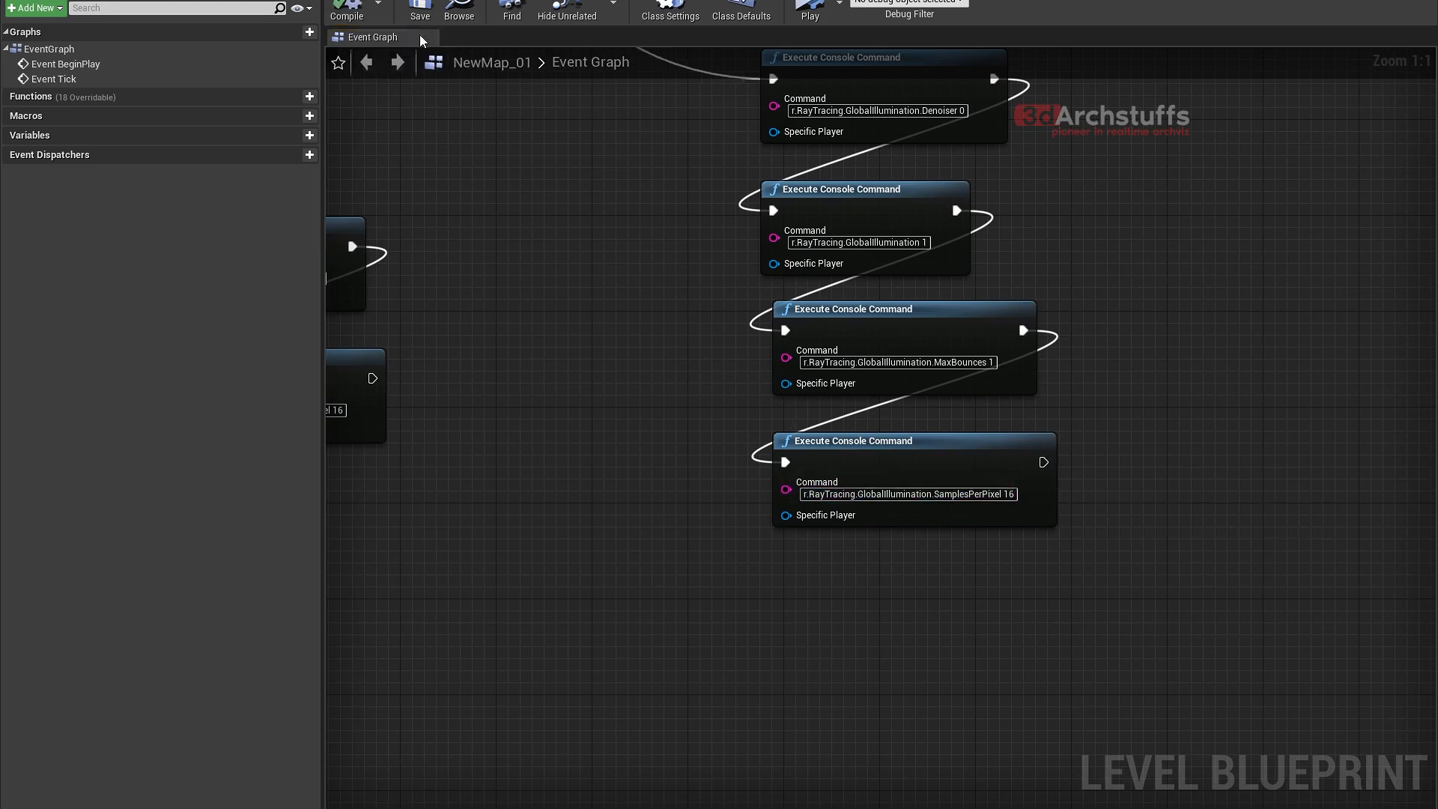
click(812, 9)
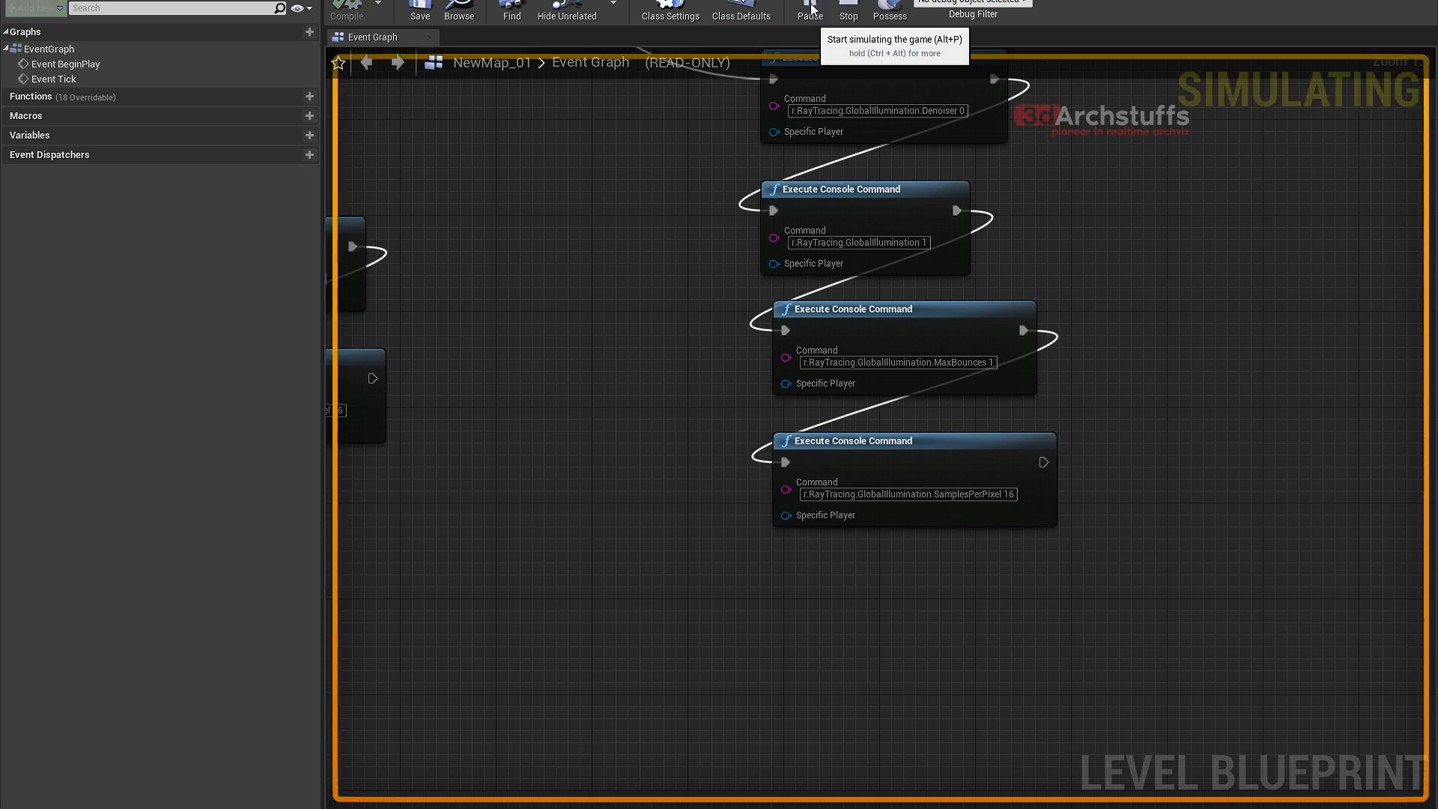
click(849, 10)
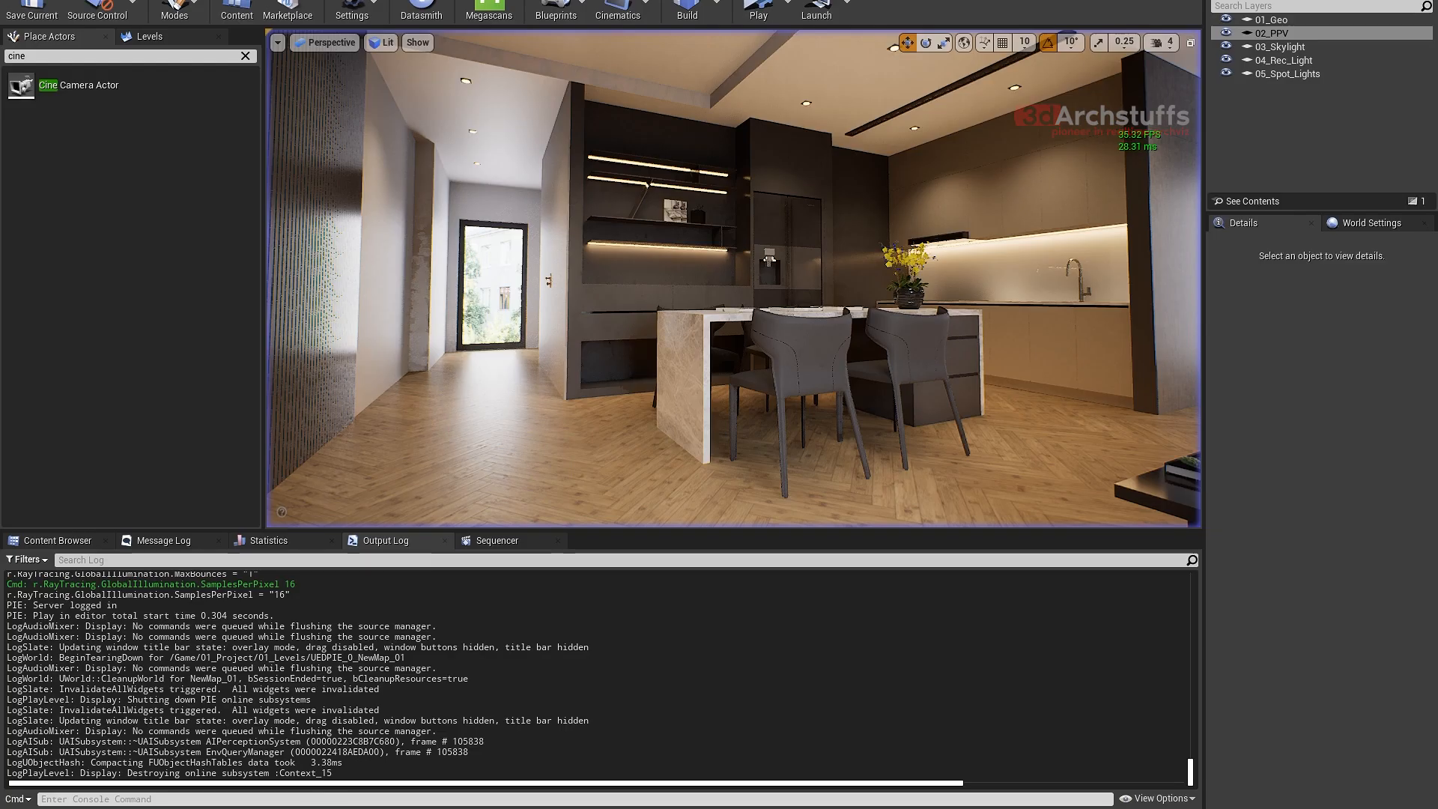
- Check r.RayTracing.GlobalIllumination.SamplesPerPixel in the console again with the ? query
click(330, 799)
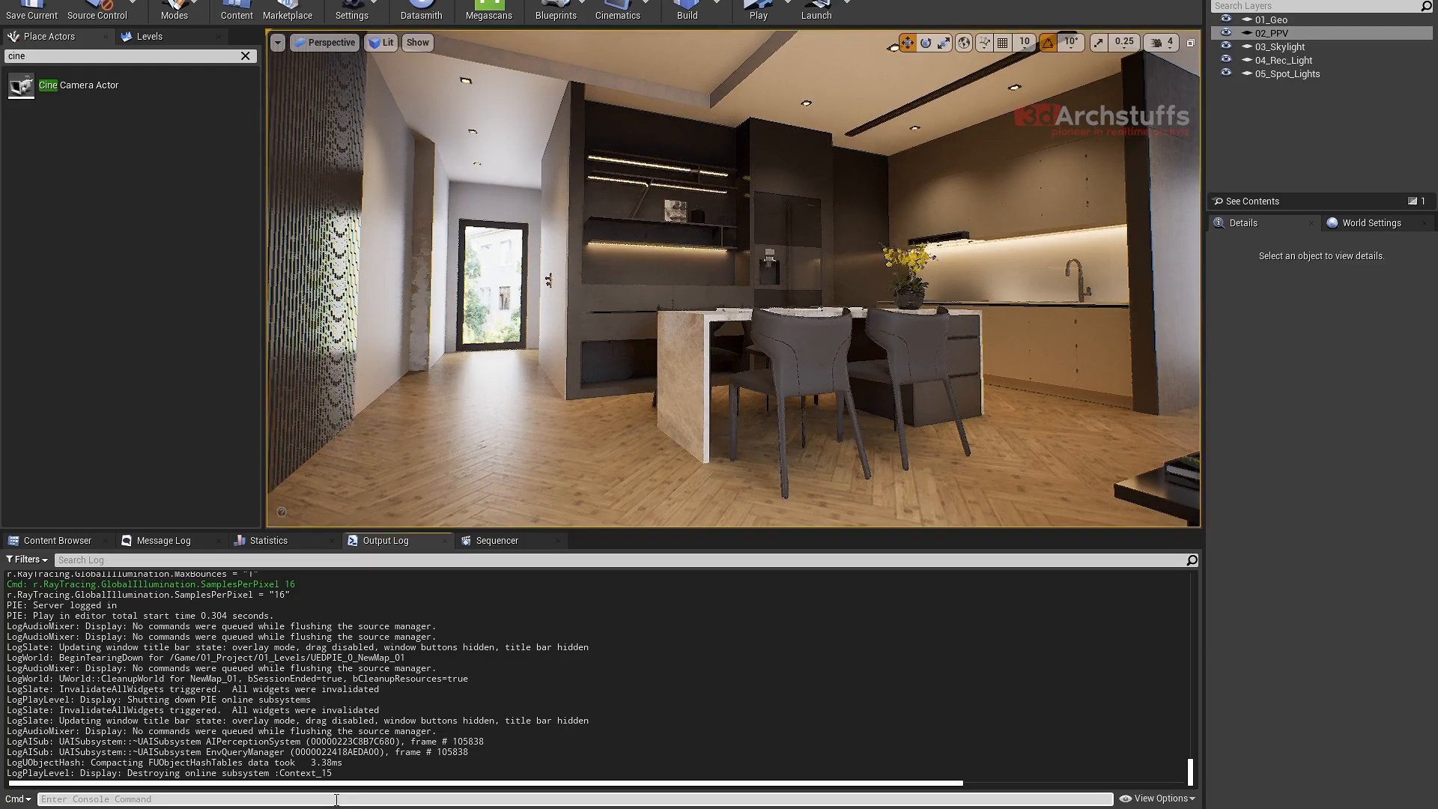
key(Up)
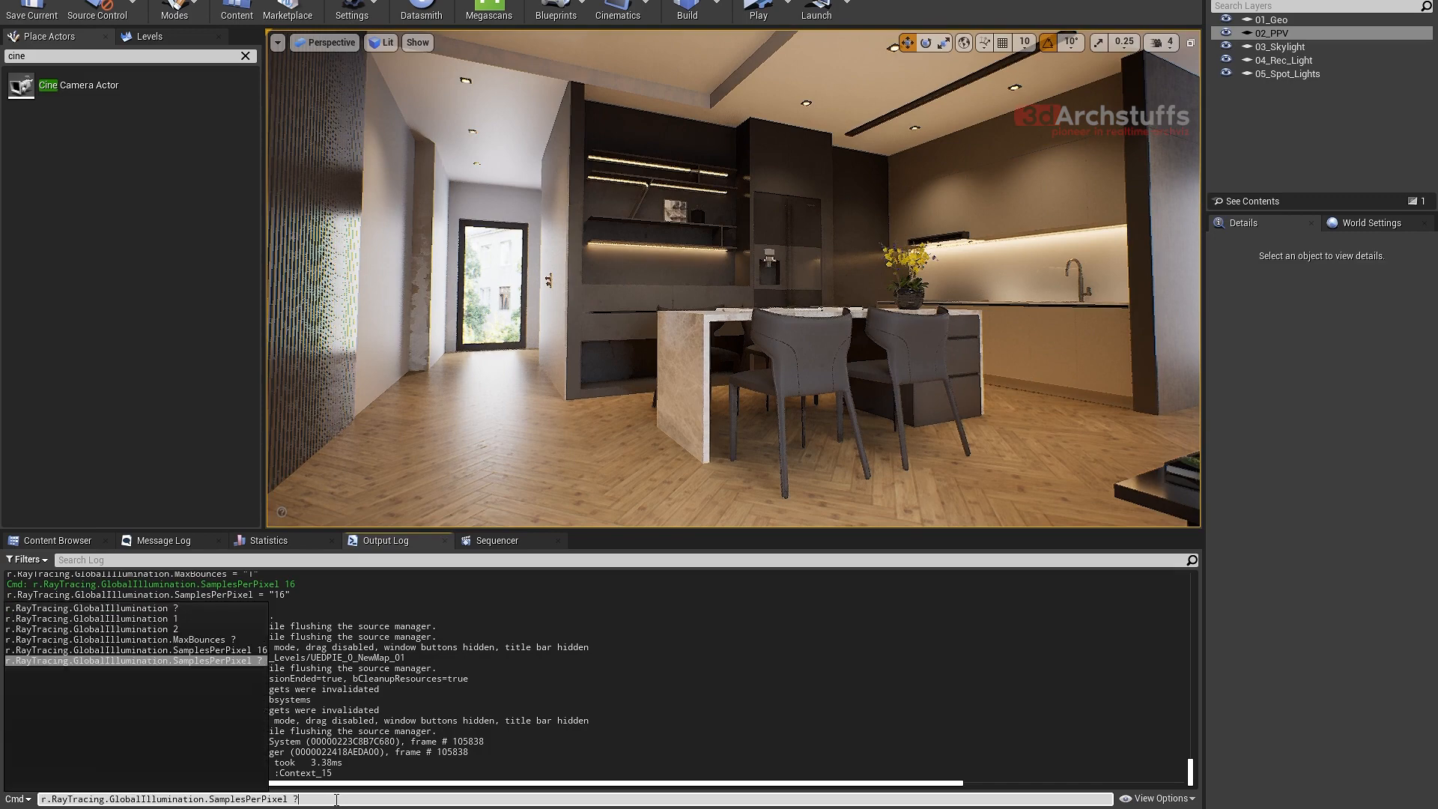
key(BackSpace)
key(BackSpace)
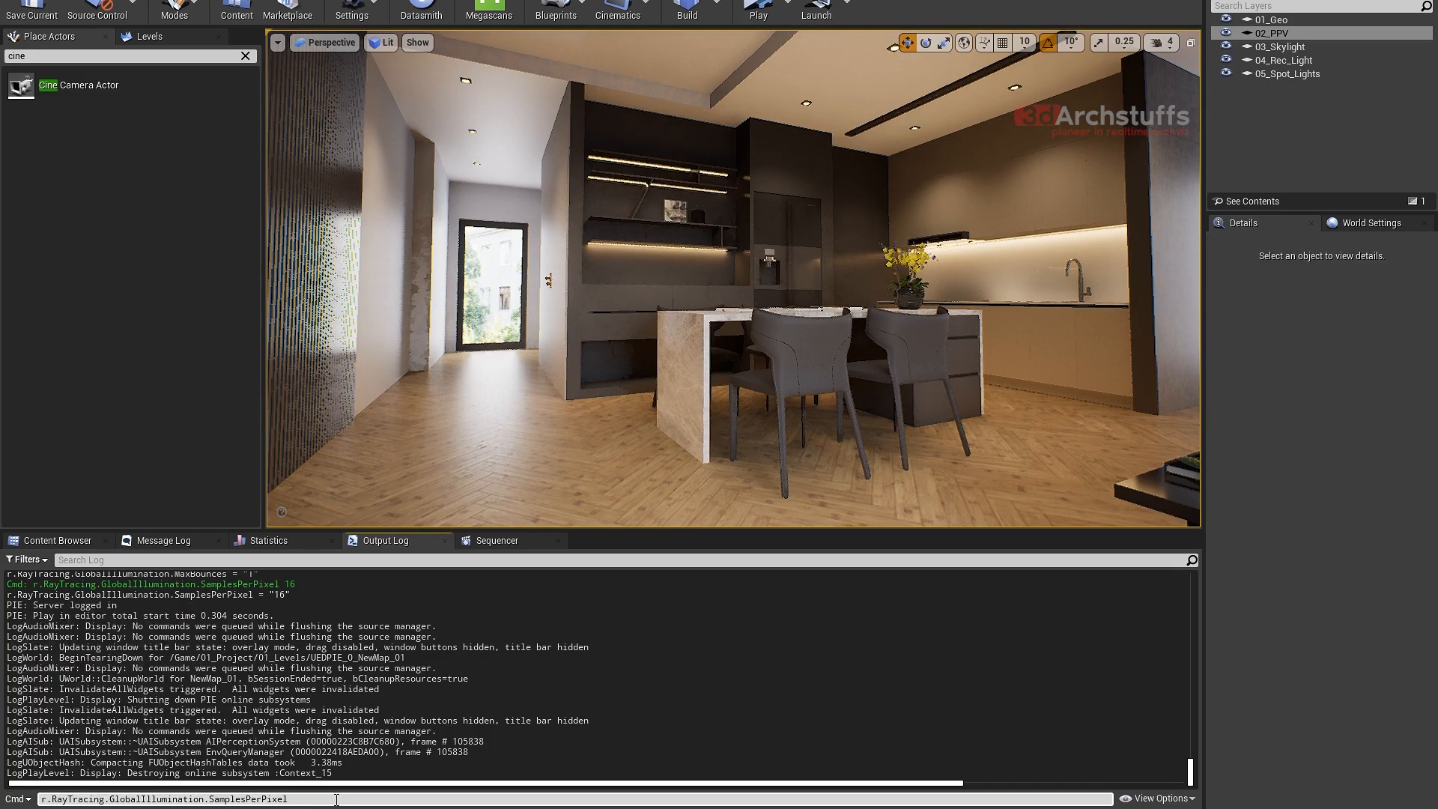
text(?)
key(Return)
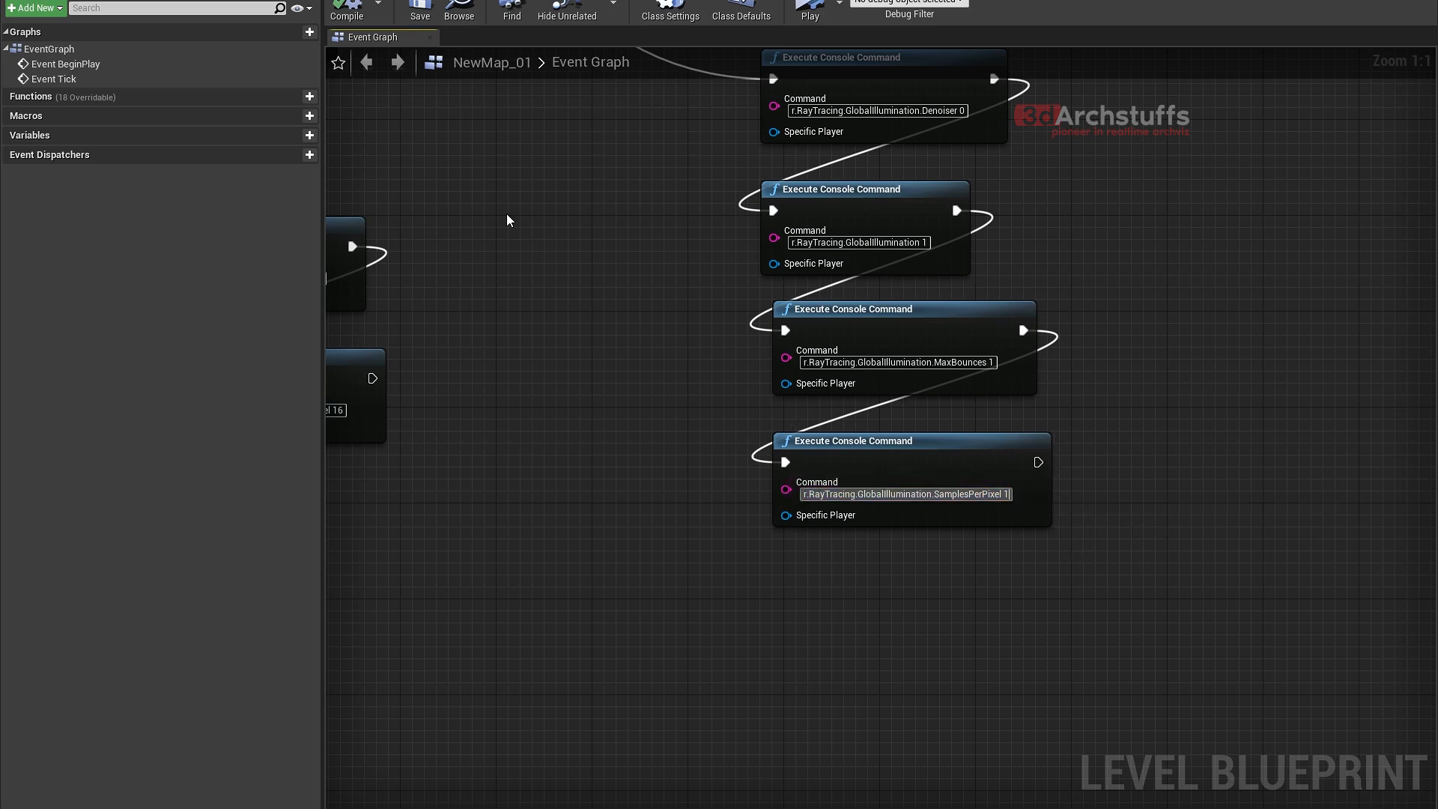
- Briefly simulate the level blueprint with the duplicated SamplesPerPixel command at 1, and turn the viewport toward the kitchen's sink area
right_drag(507, 220, 529, 344)
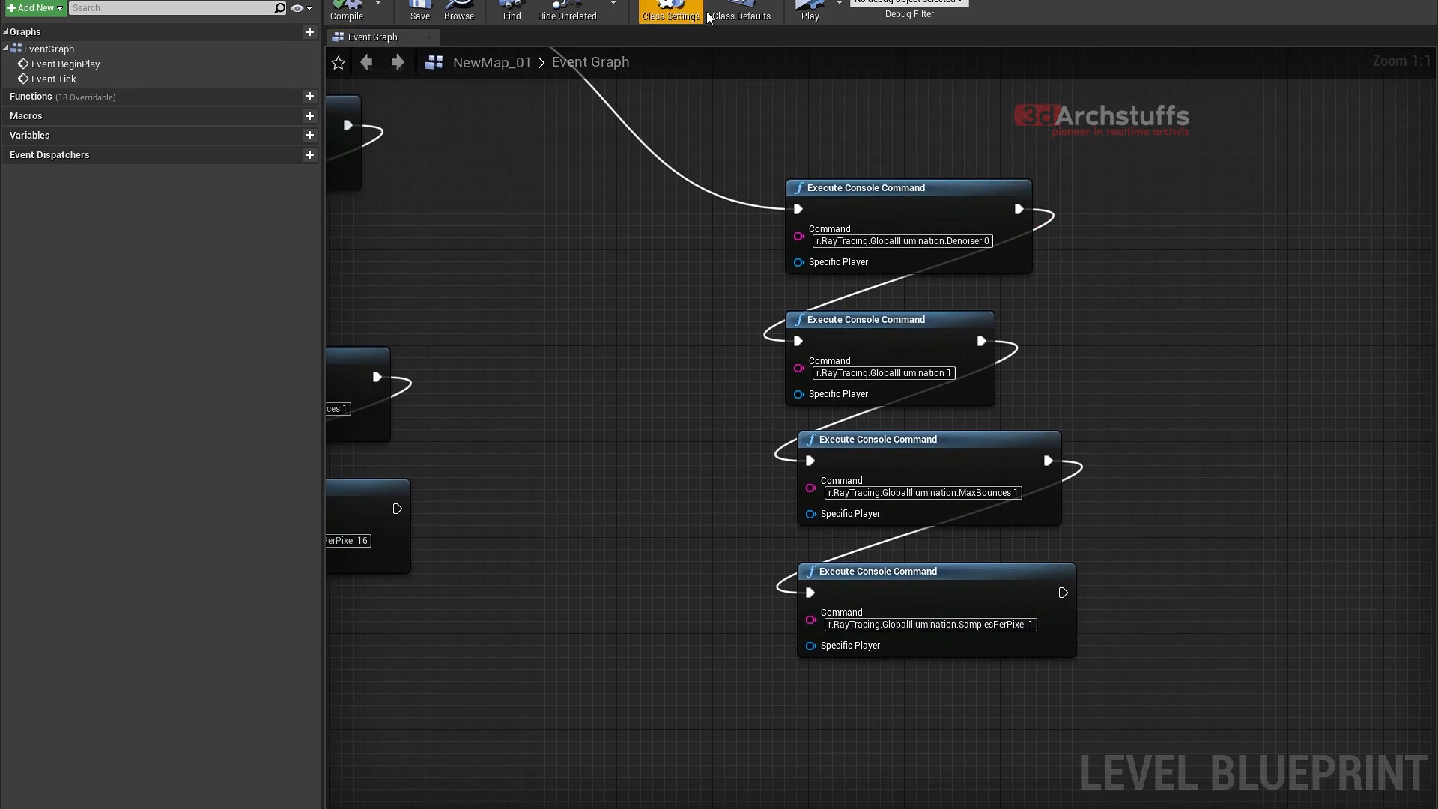
click(811, 9)
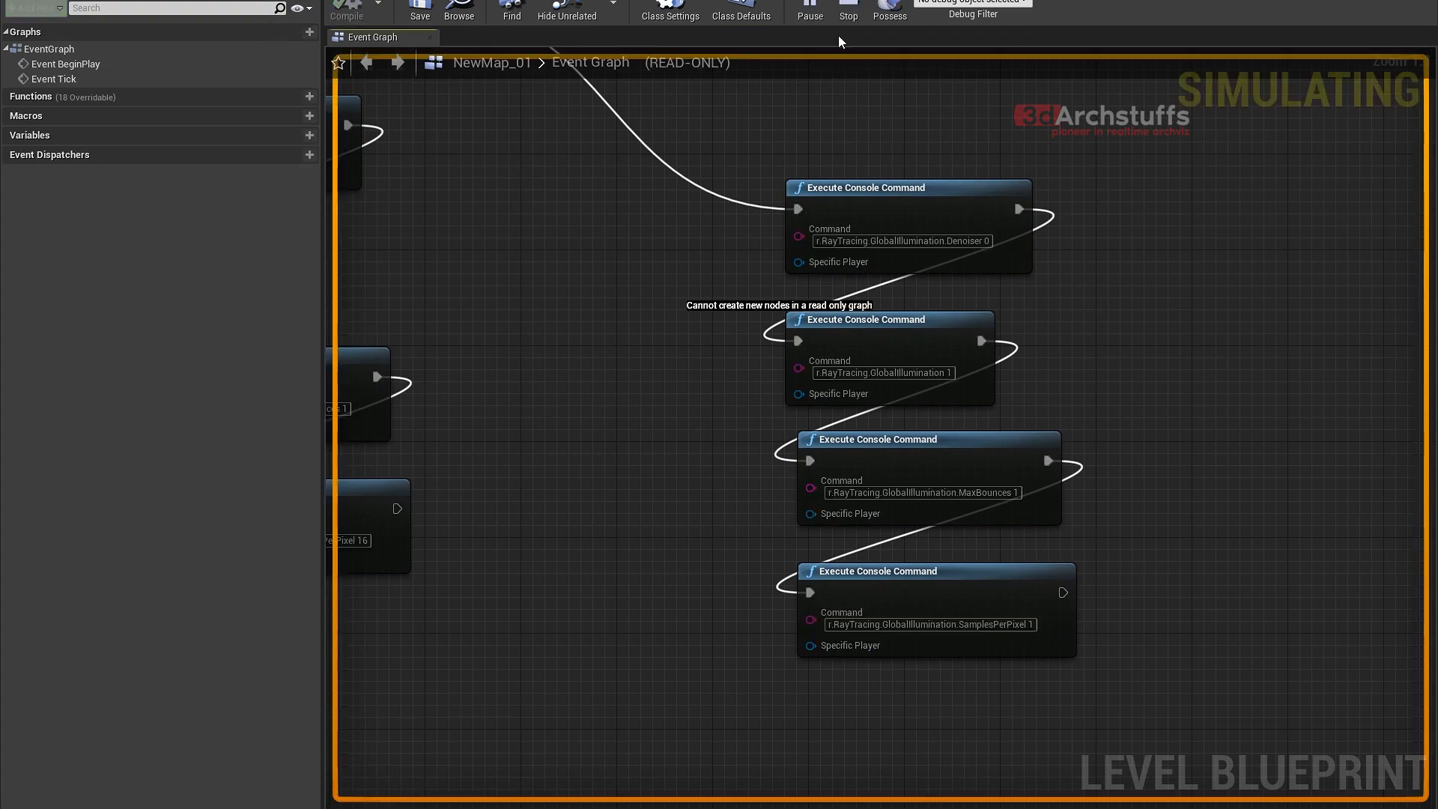
click(849, 9)
right_click(816, 347)
right_drag(546, 255, 709, 353)
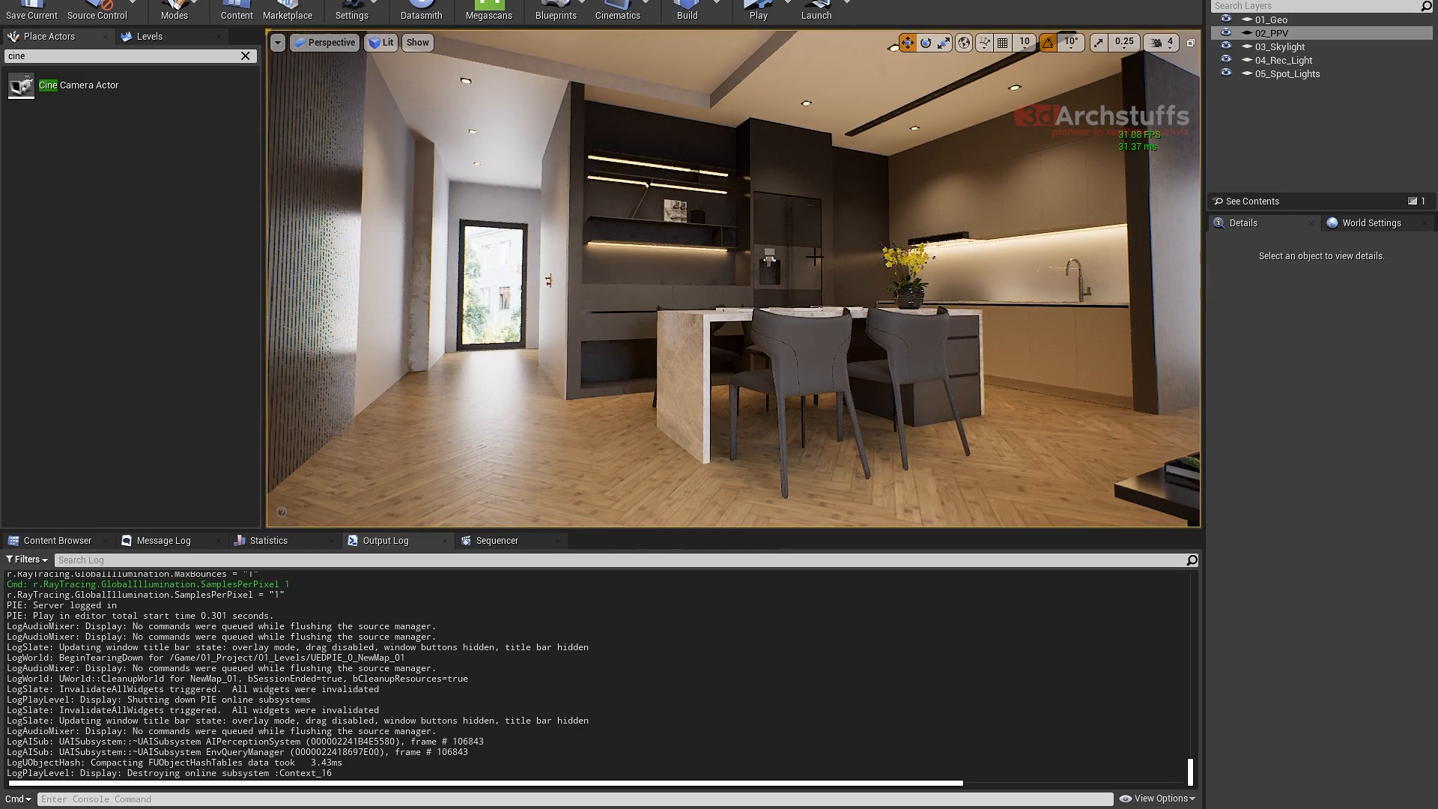
right_drag(809, 256, 839, 261)
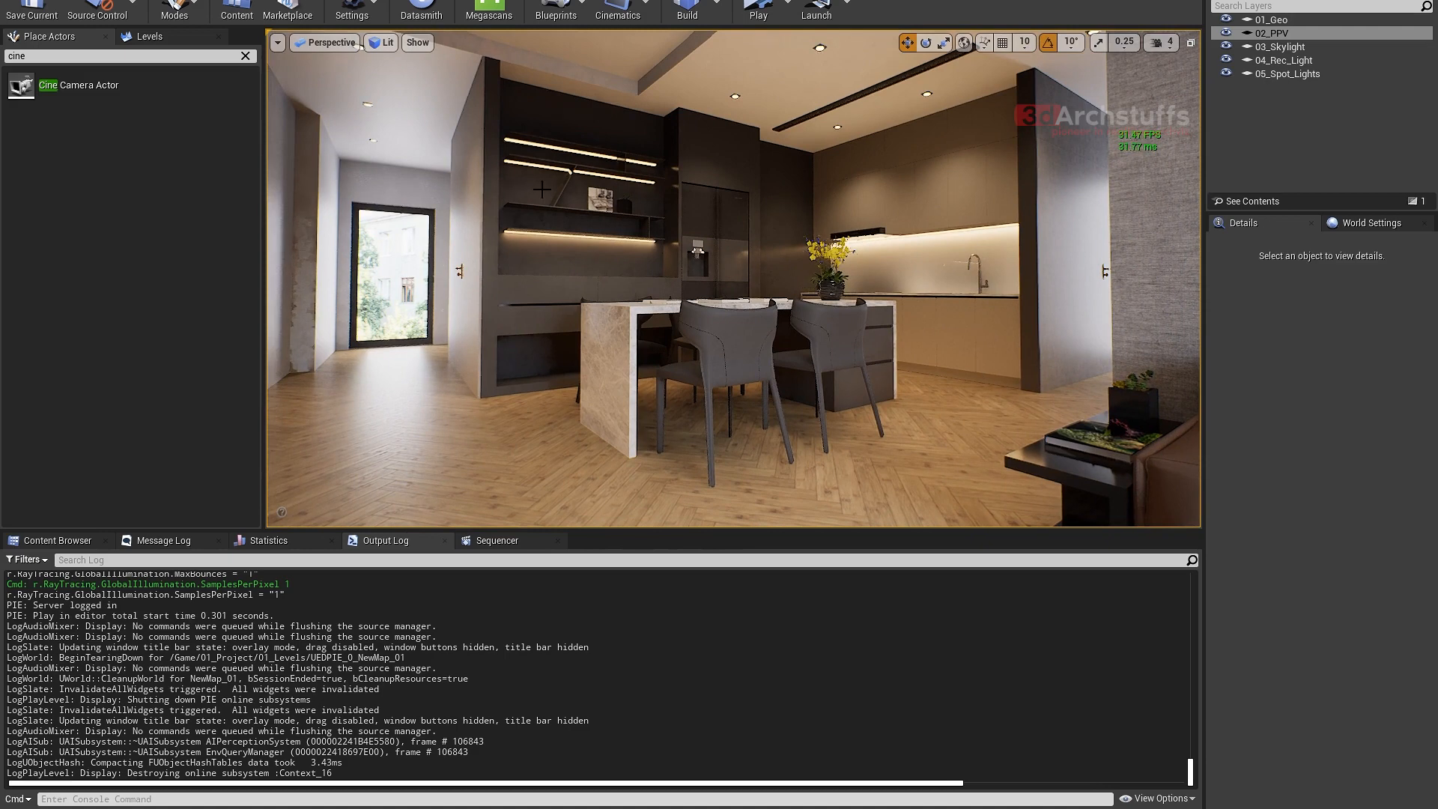
click(78, 0)
mouse_move(174, 1)
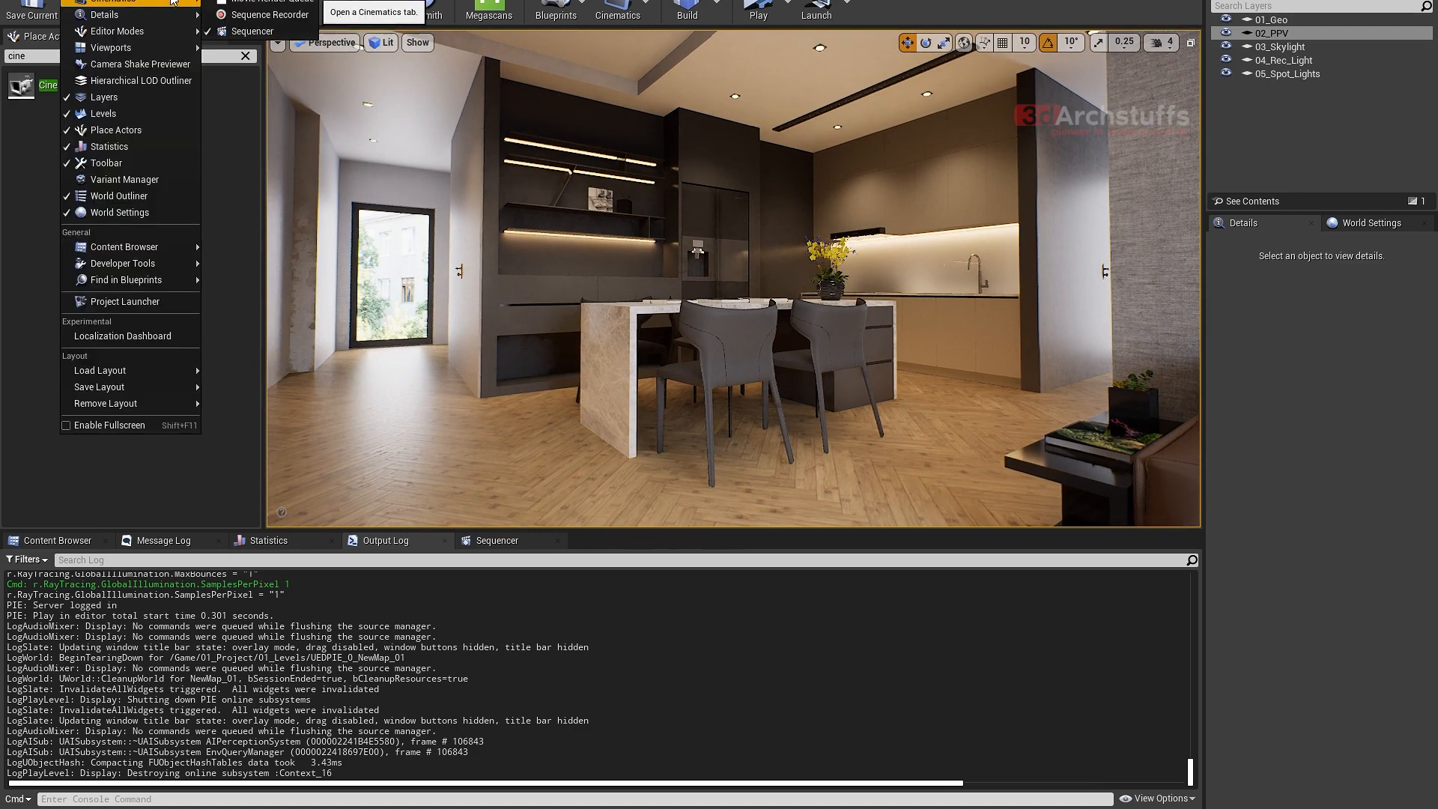
click(263, 1)
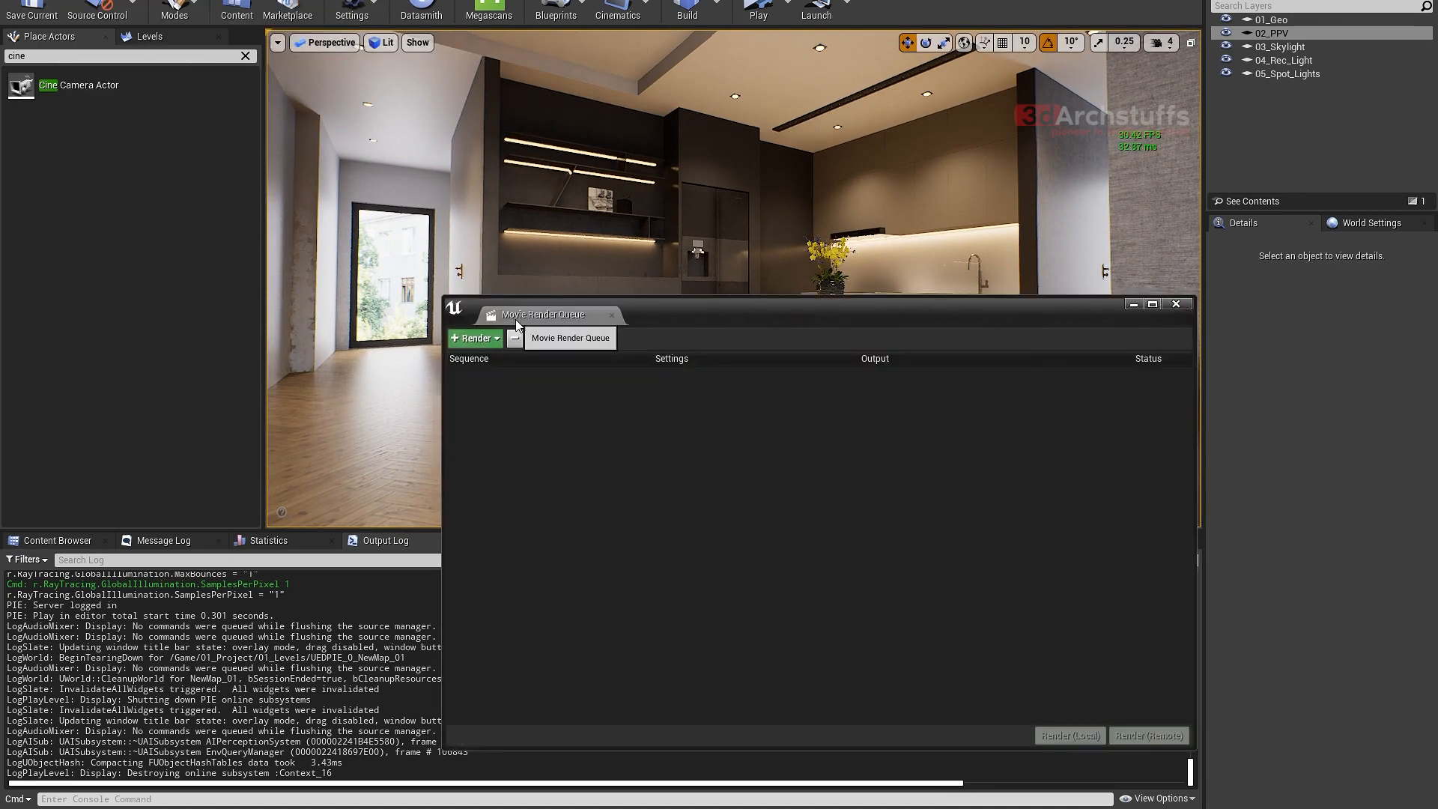
click(1175, 305)
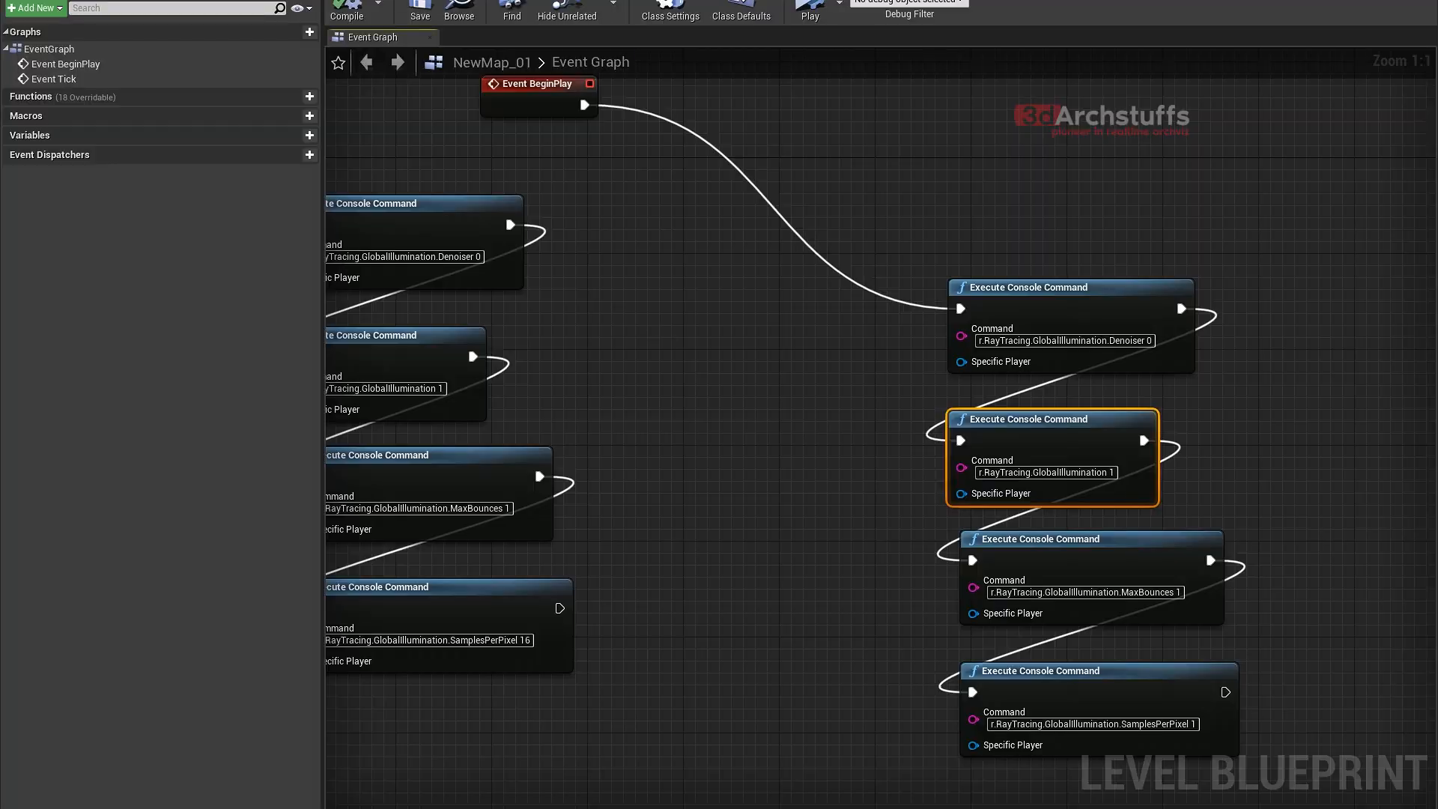
- Select the four console command nodes of the SamplesPerPixel 16 chain, and all actors on the 02_PPV layer
scroll(865, 295, up, 2)
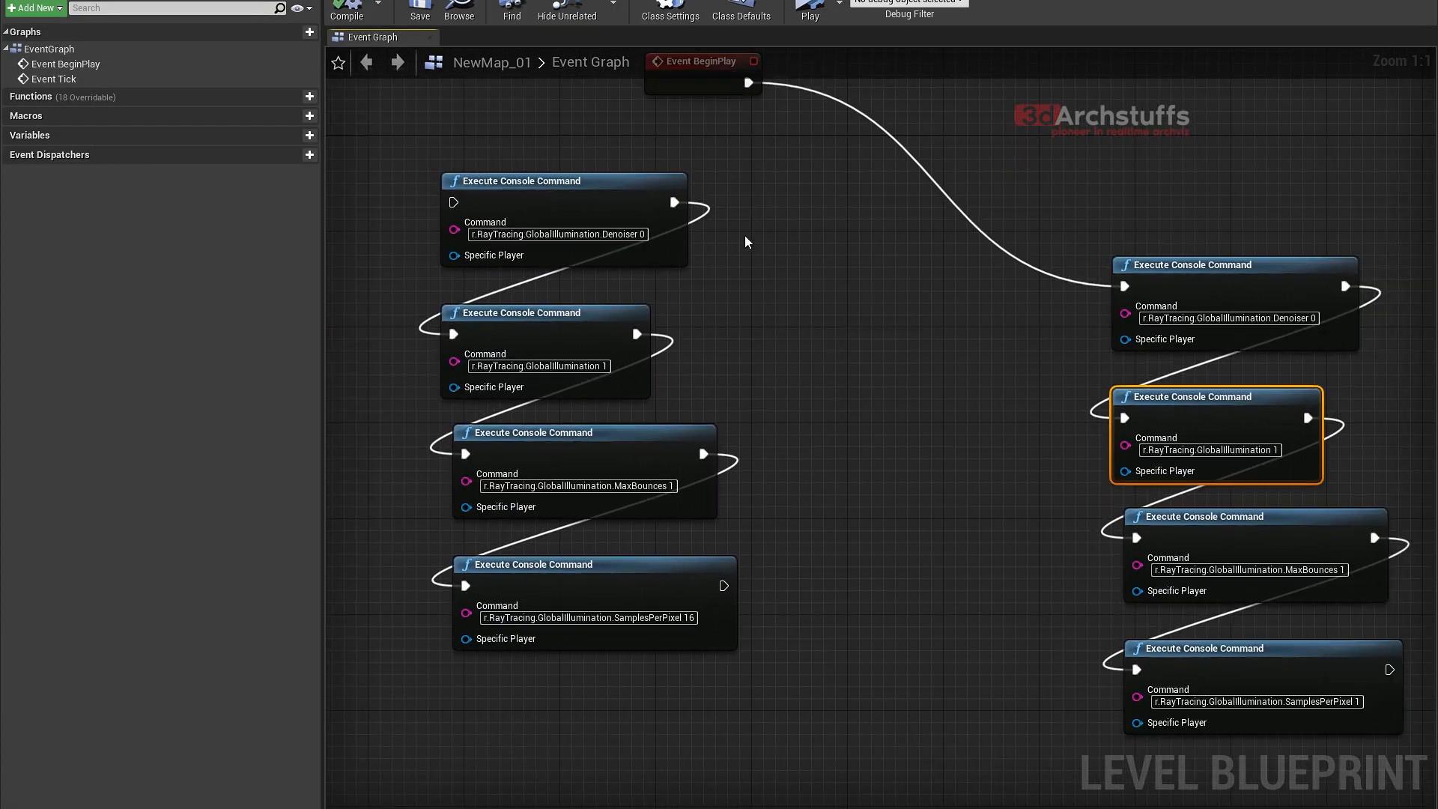
drag(774, 161, 427, 673)
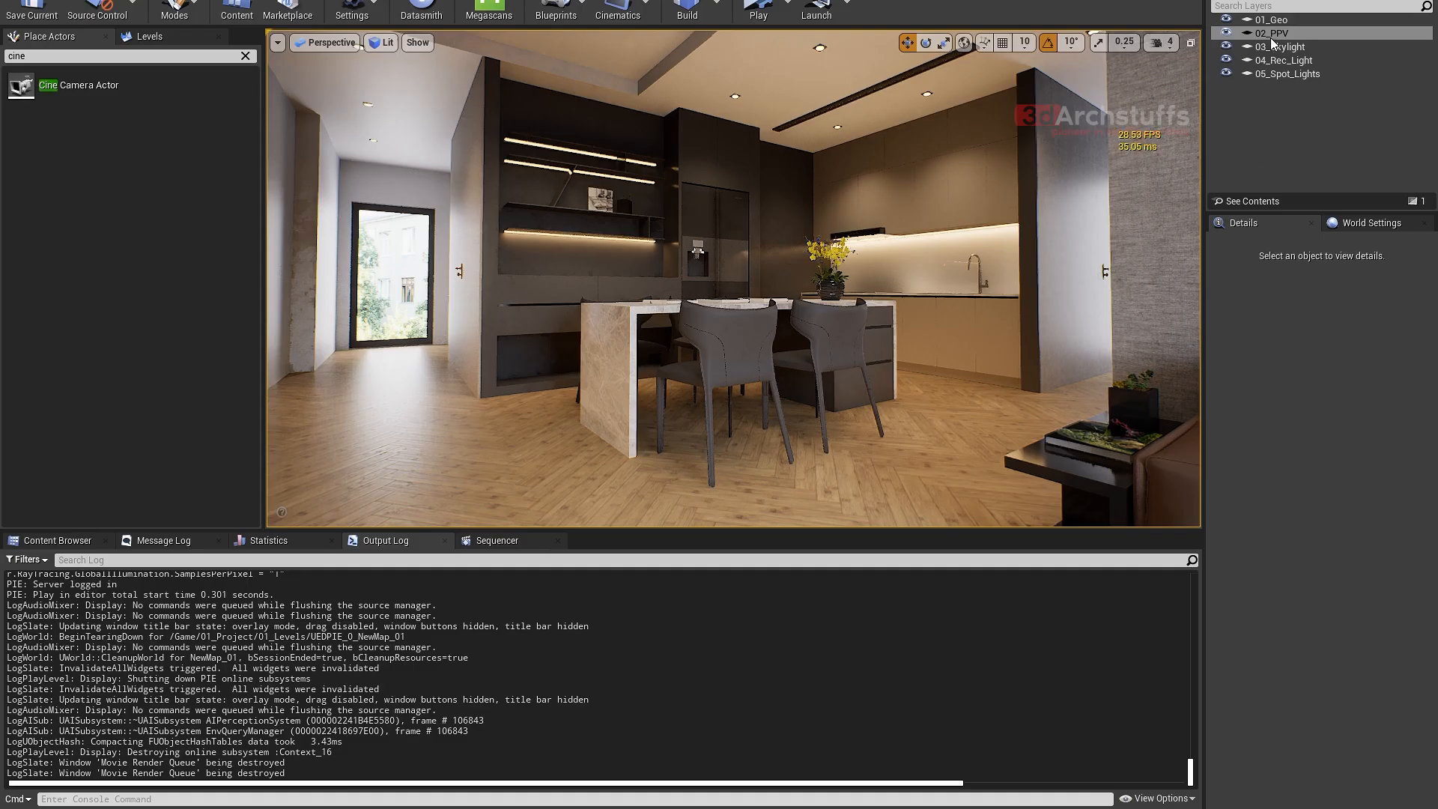
double_click(1271, 33)
scroll(1283, 497, down, 3)
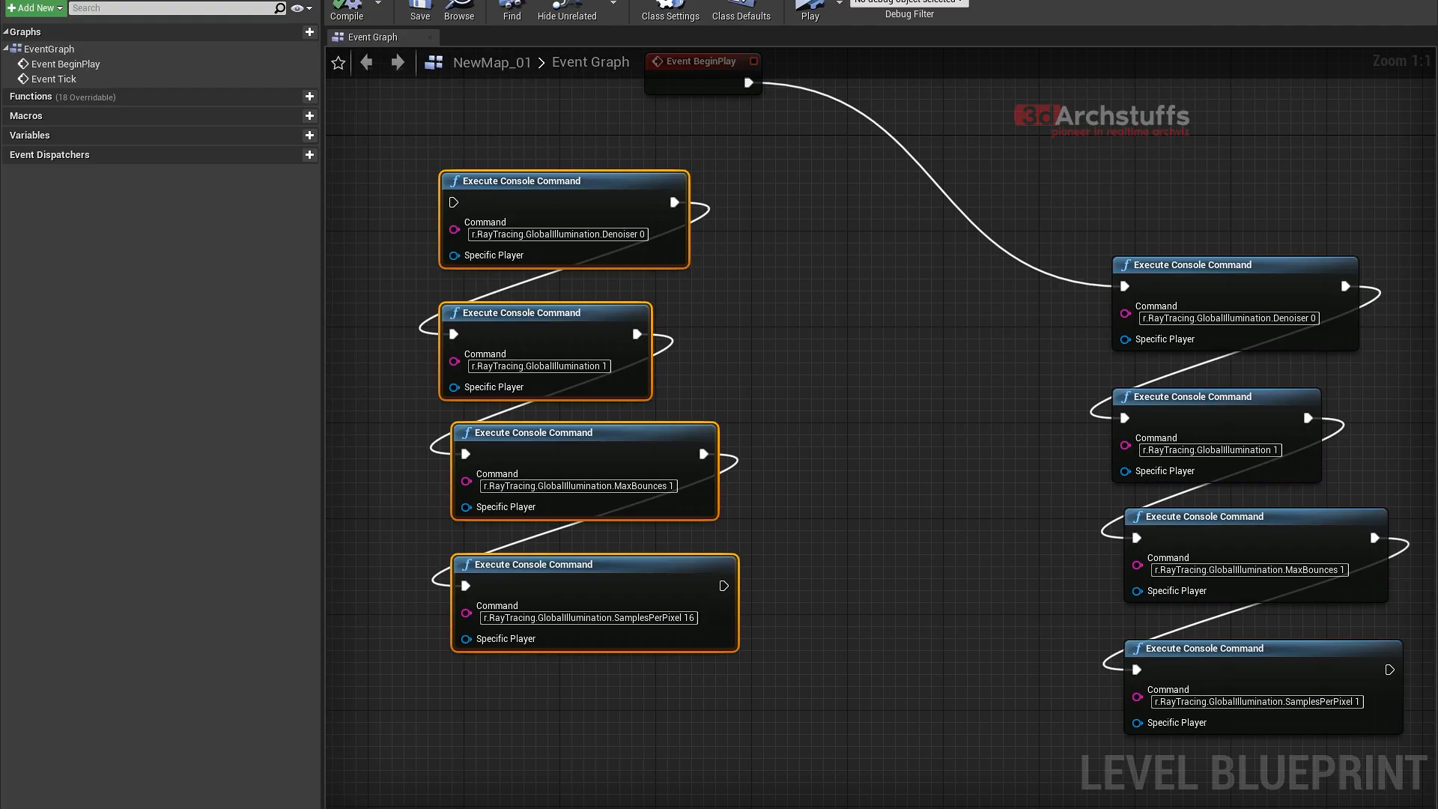
- Connect Event BeginPlay to the SamplesPerPixel 16 command chain and briefly simulate the level blueprint
right_drag(747, 274, 891, 328)
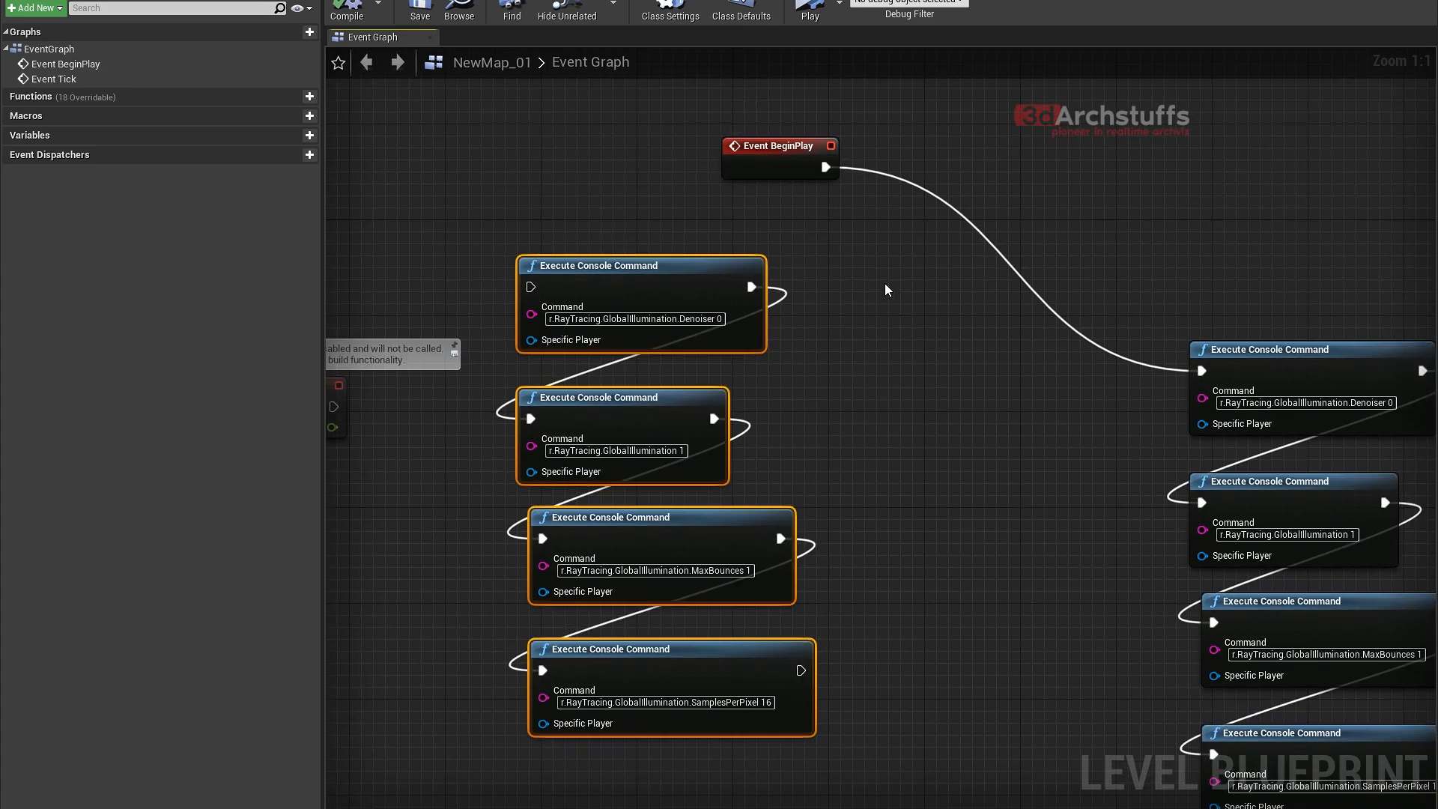
click(848, 239)
drag(822, 174, 530, 287)
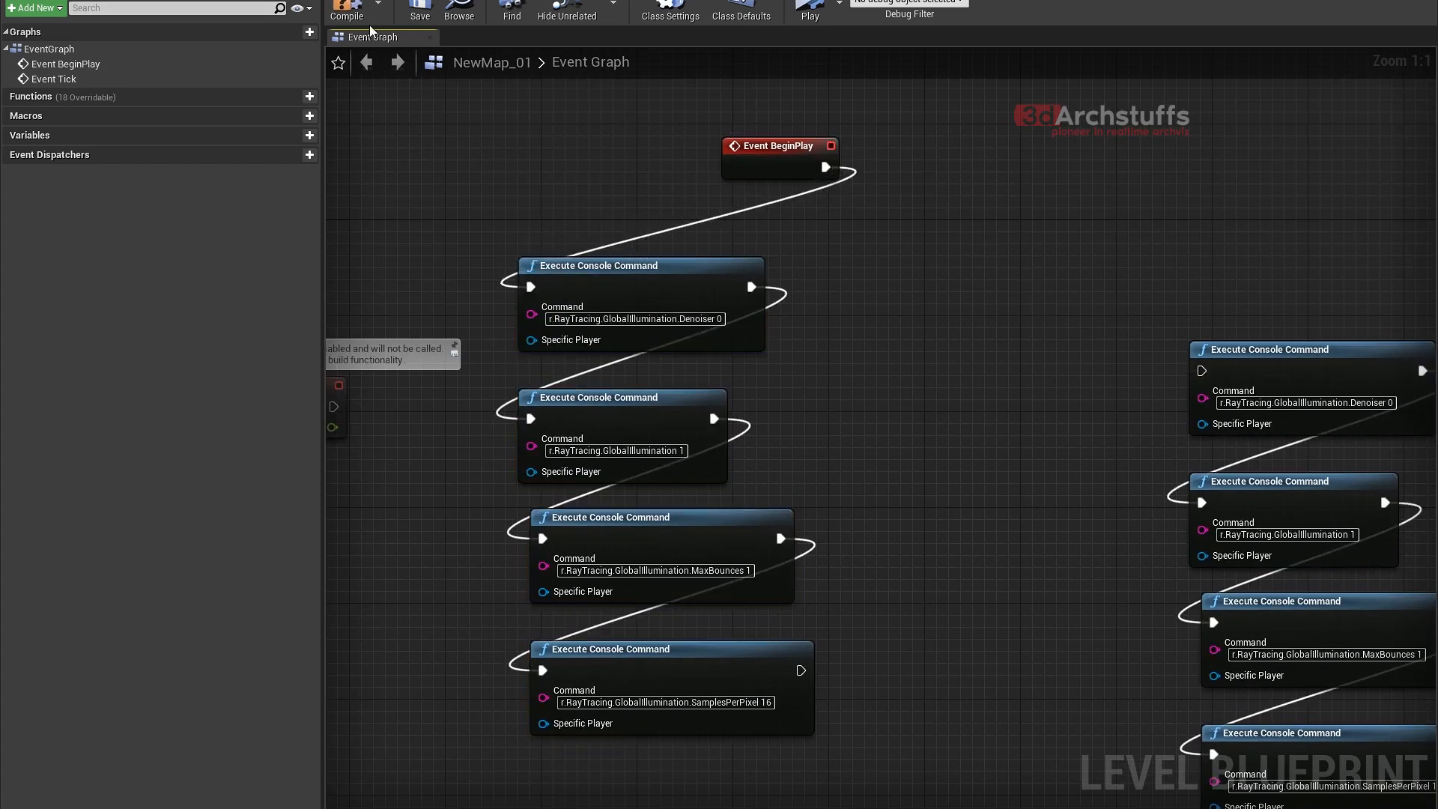
click(811, 9)
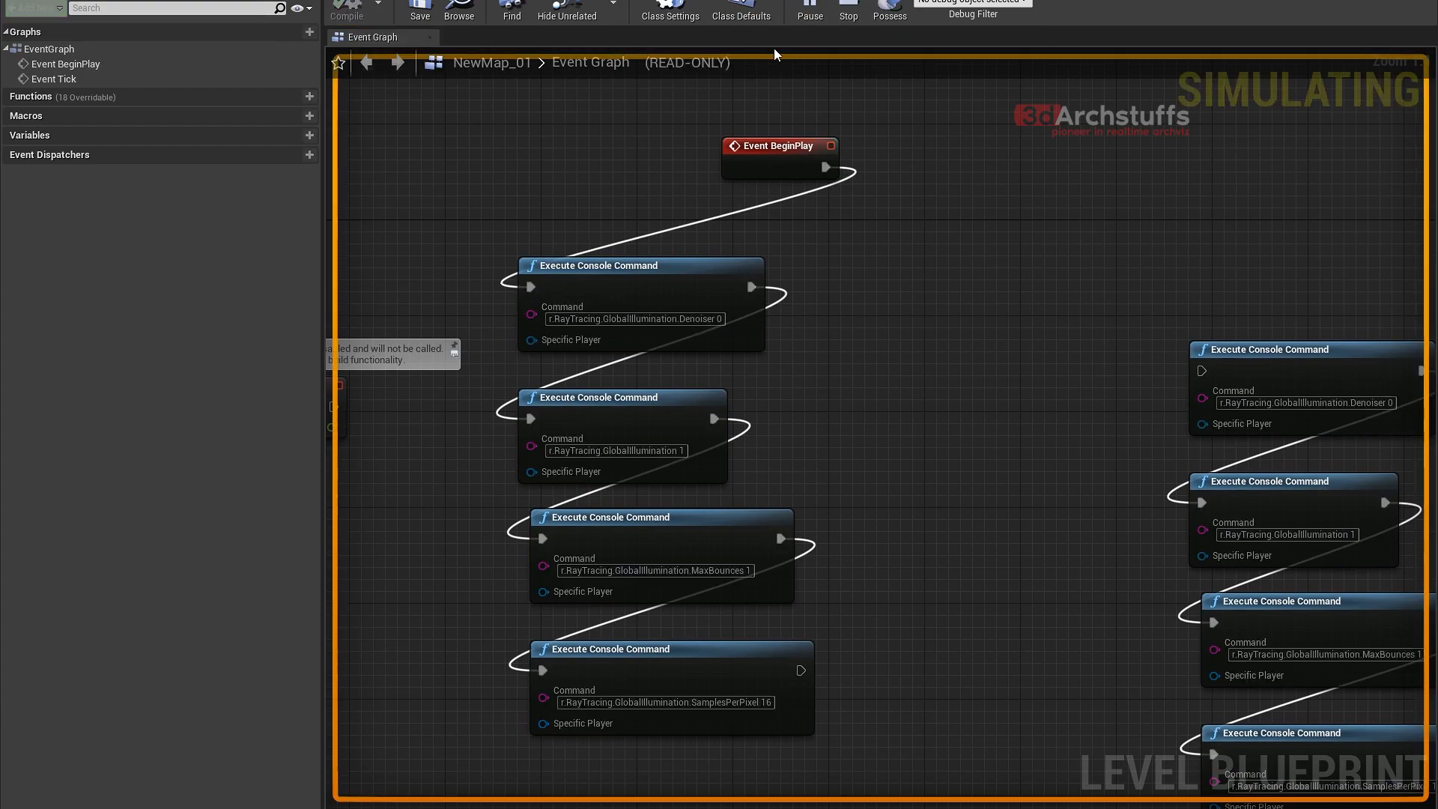
click(849, 9)
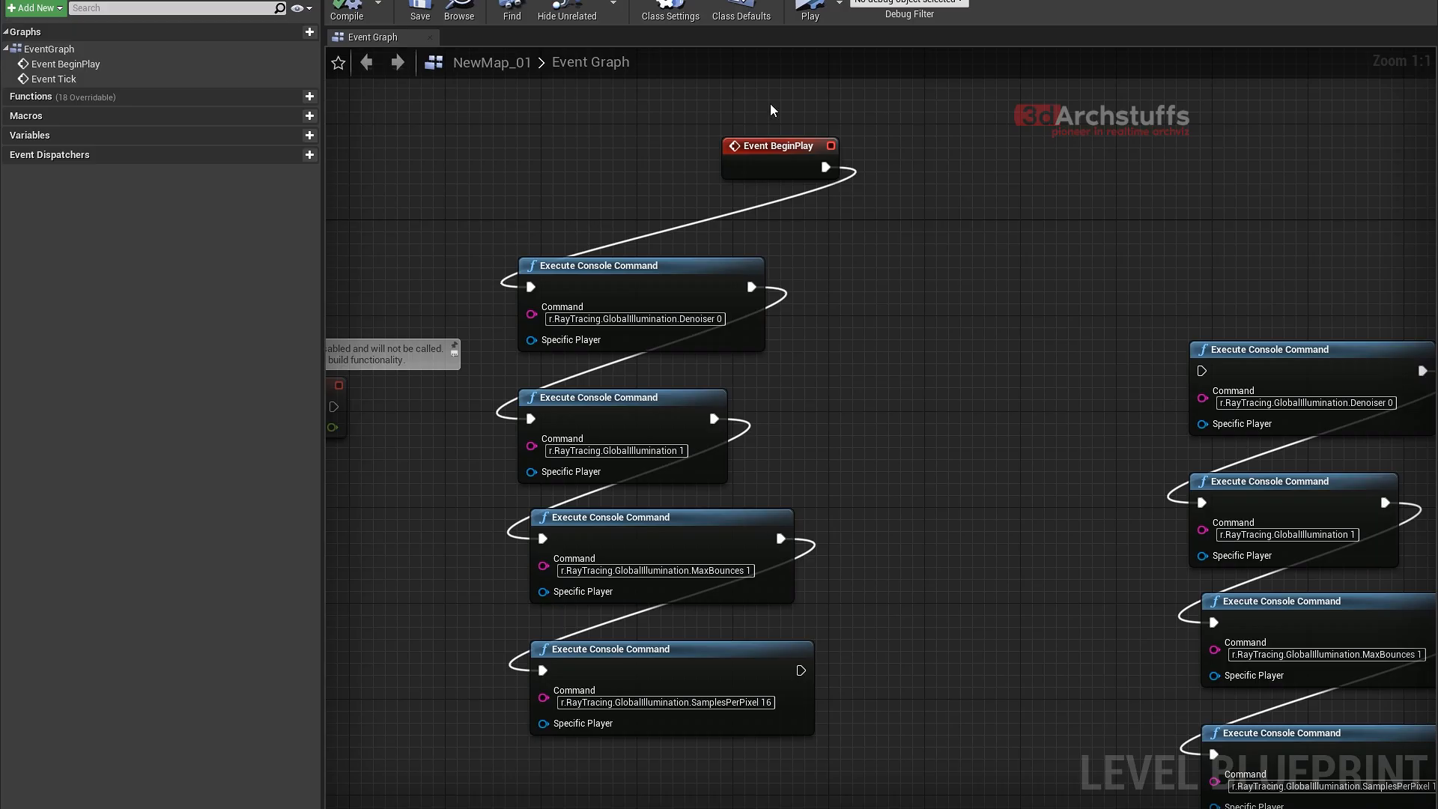
- Reconnect Event BeginPlay to the SamplesPerPixel 1 command chain, simulate the level, and turn the viewport slightly before stopping
right_drag(942, 194, 780, 176)
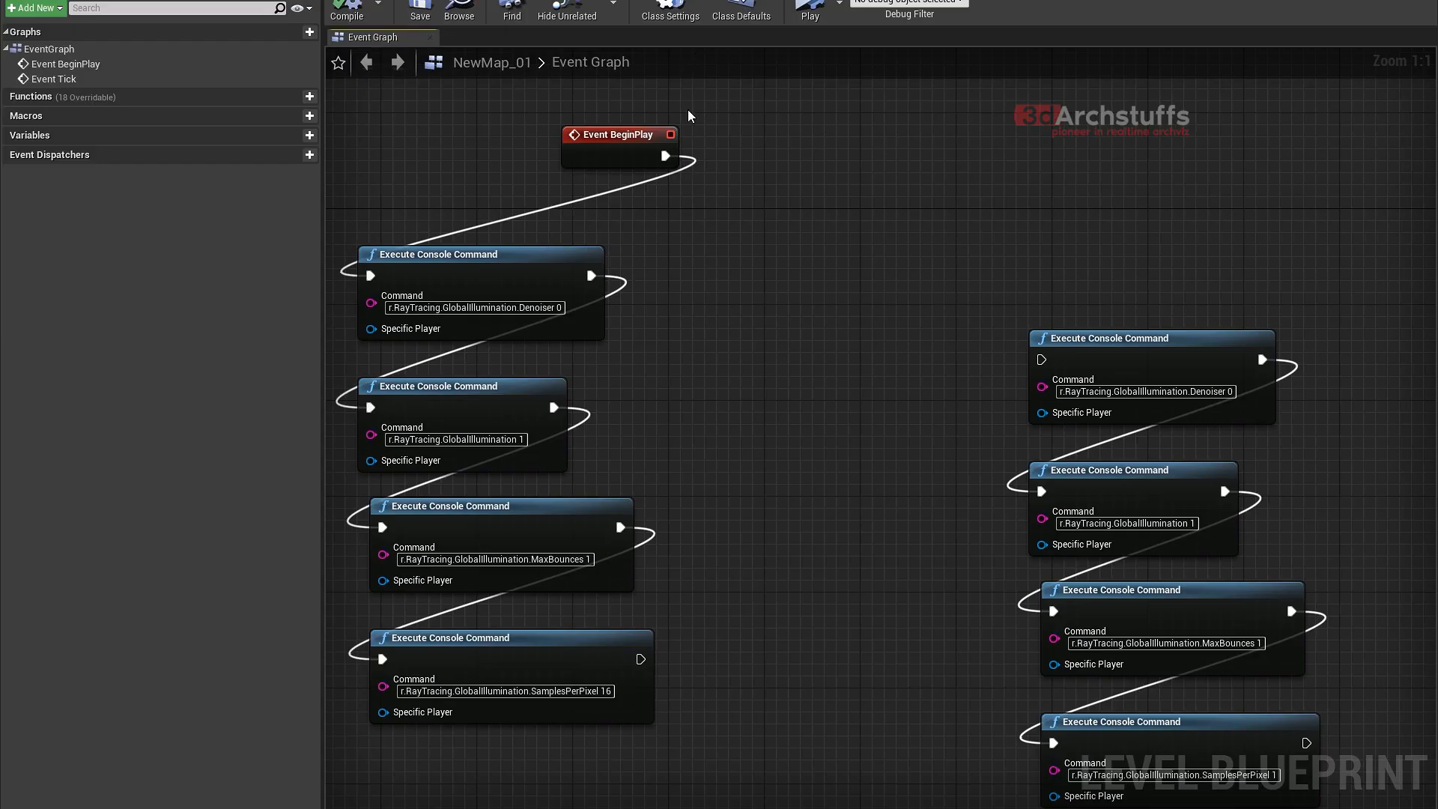
ctrl+drag(671, 156, 1042, 361)
right_drag(1039, 293, 937, 207)
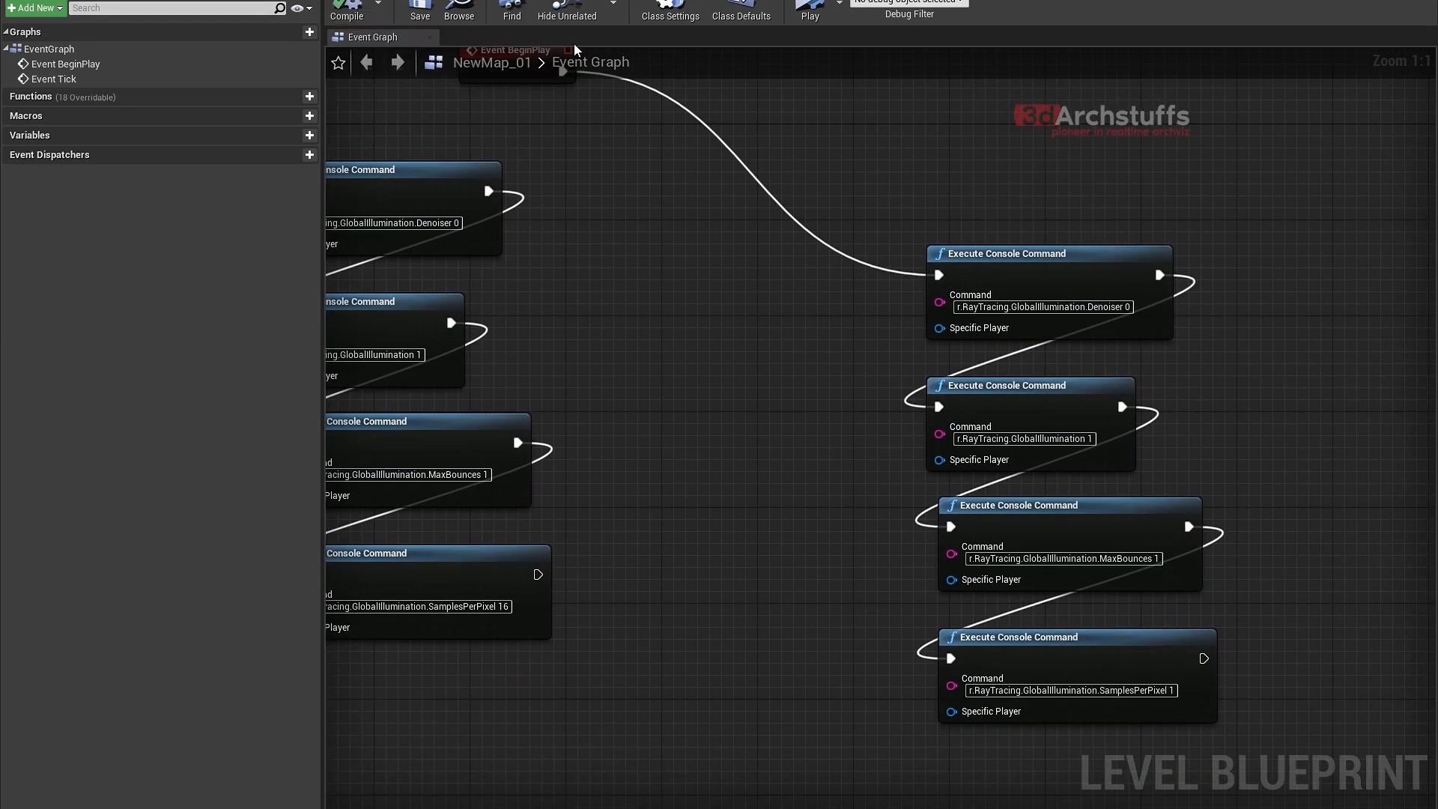
click(809, 11)
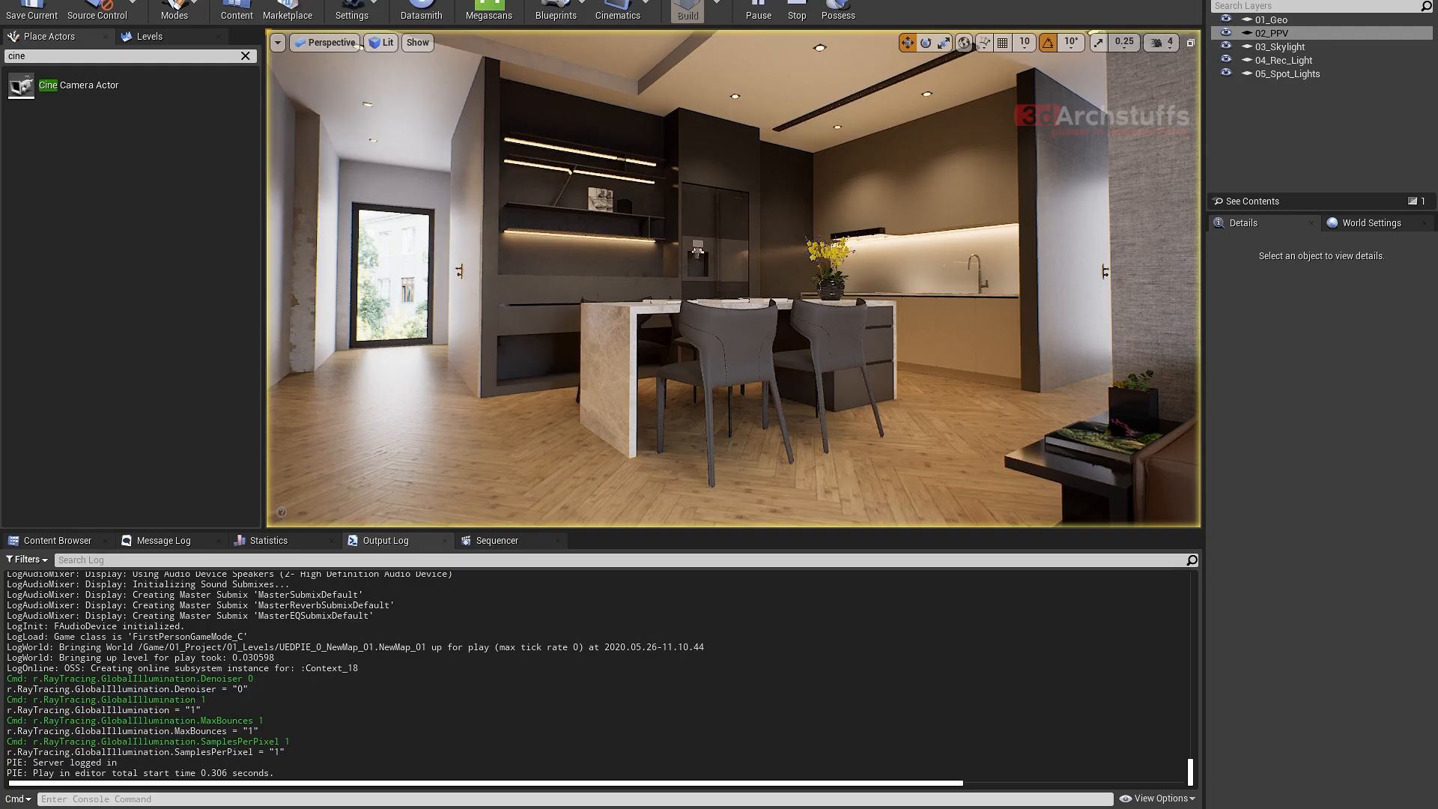
right_drag(821, 273, 846, 271)
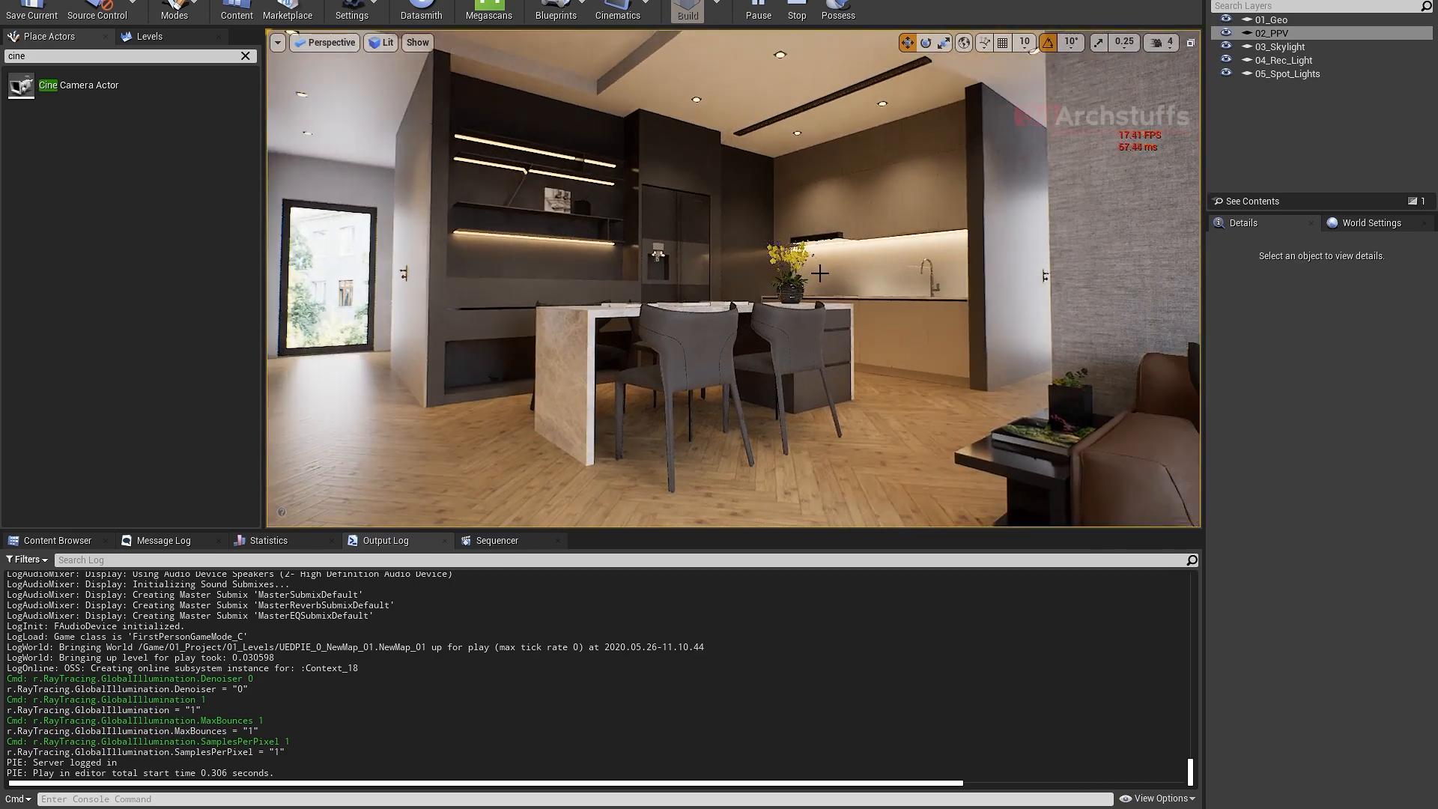
key(Escape)
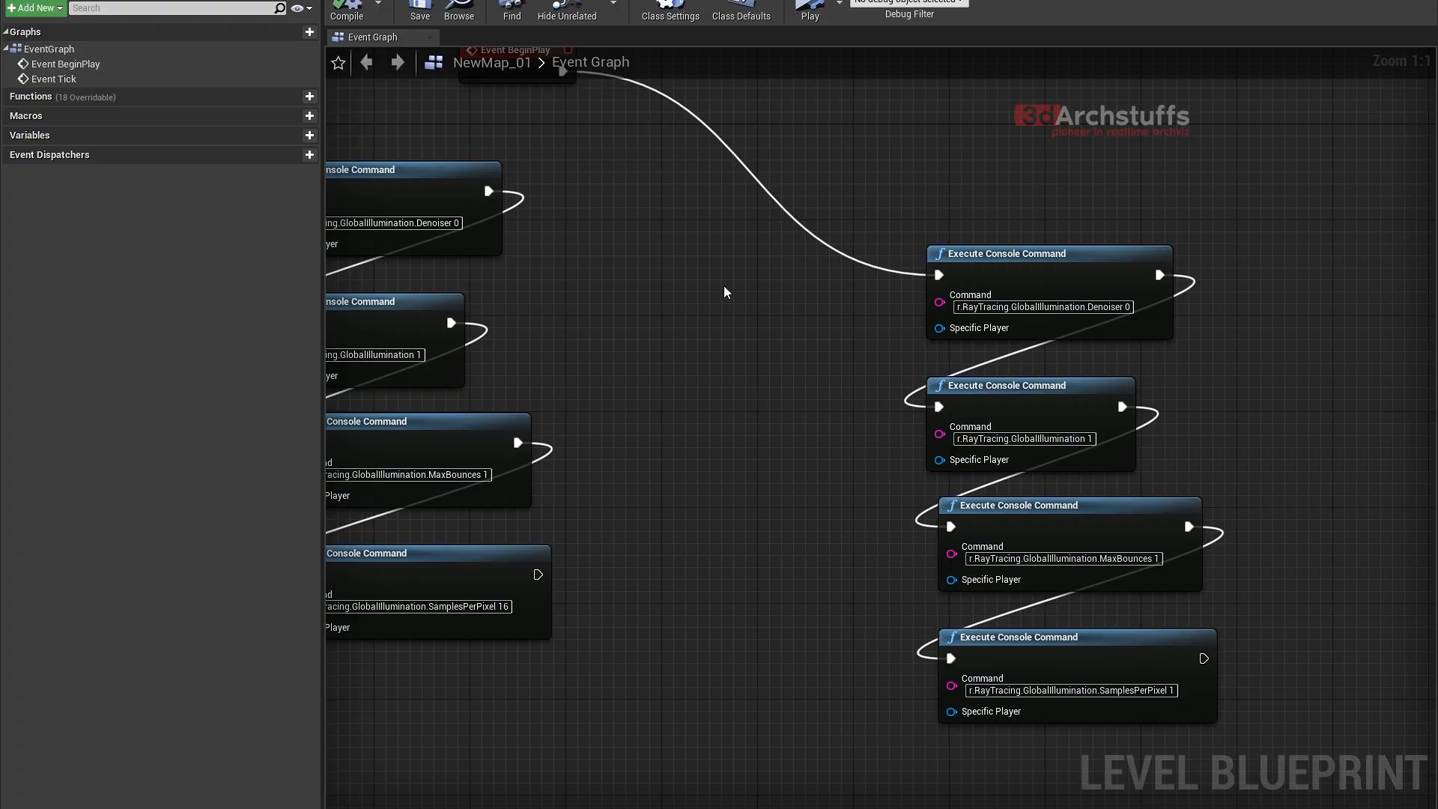
- Move Event BeginPlay away, detach the Denoiser 0 command node from the SamplesPerPixel 16 chain, and connect Event BeginPlay to it alone
scroll(724, 285, down, 3)
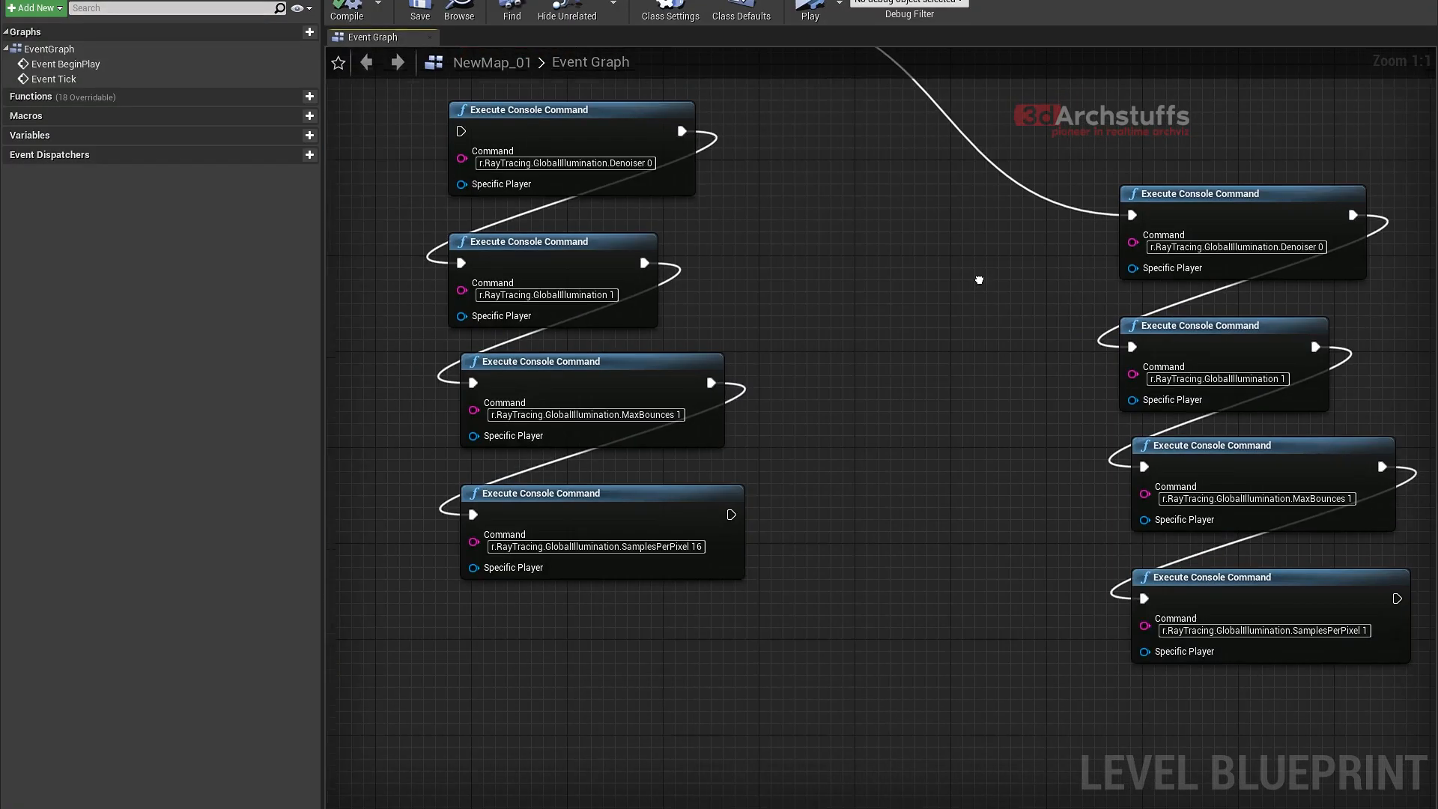
right_drag(885, 306, 865, 411)
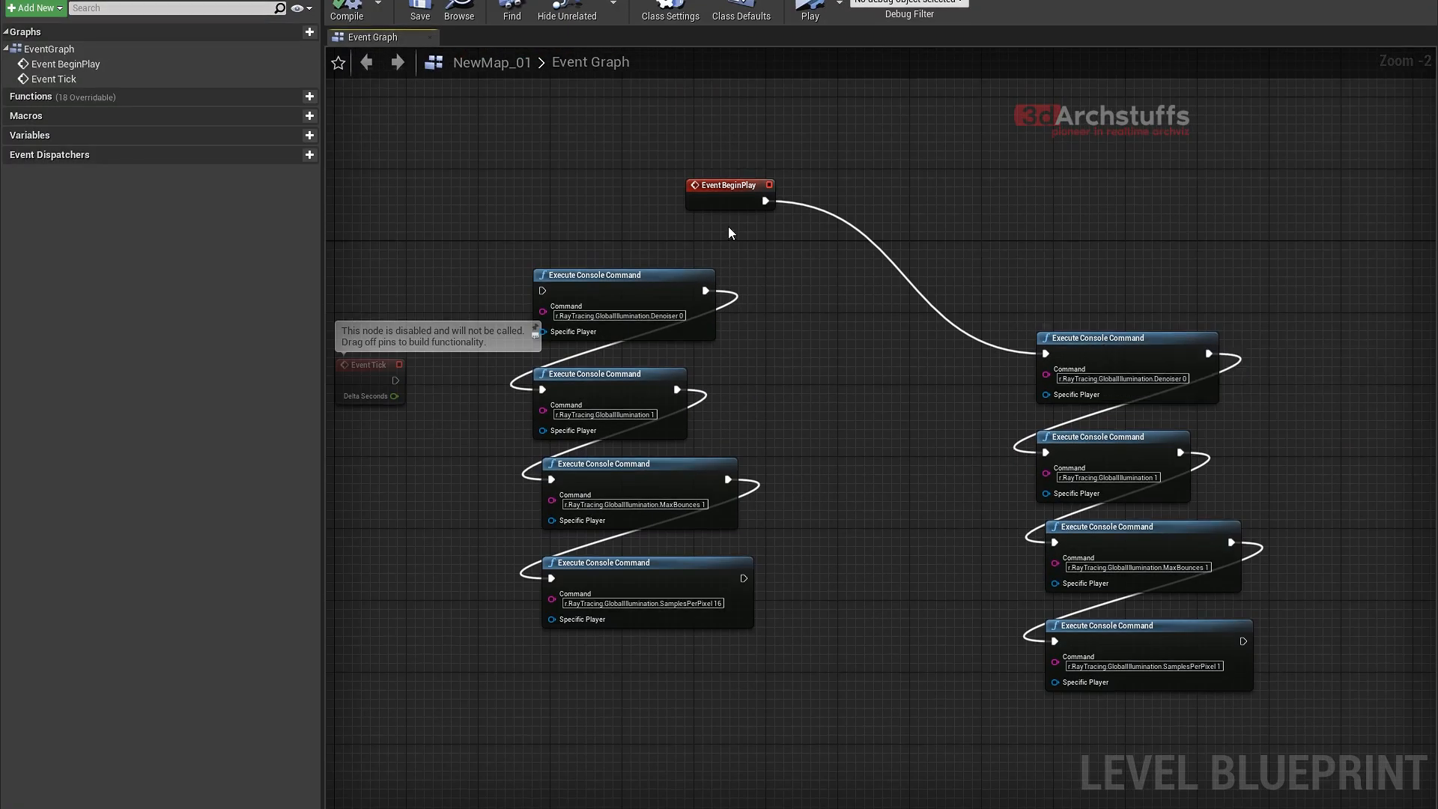
drag(731, 185, 667, 139)
click(704, 291)
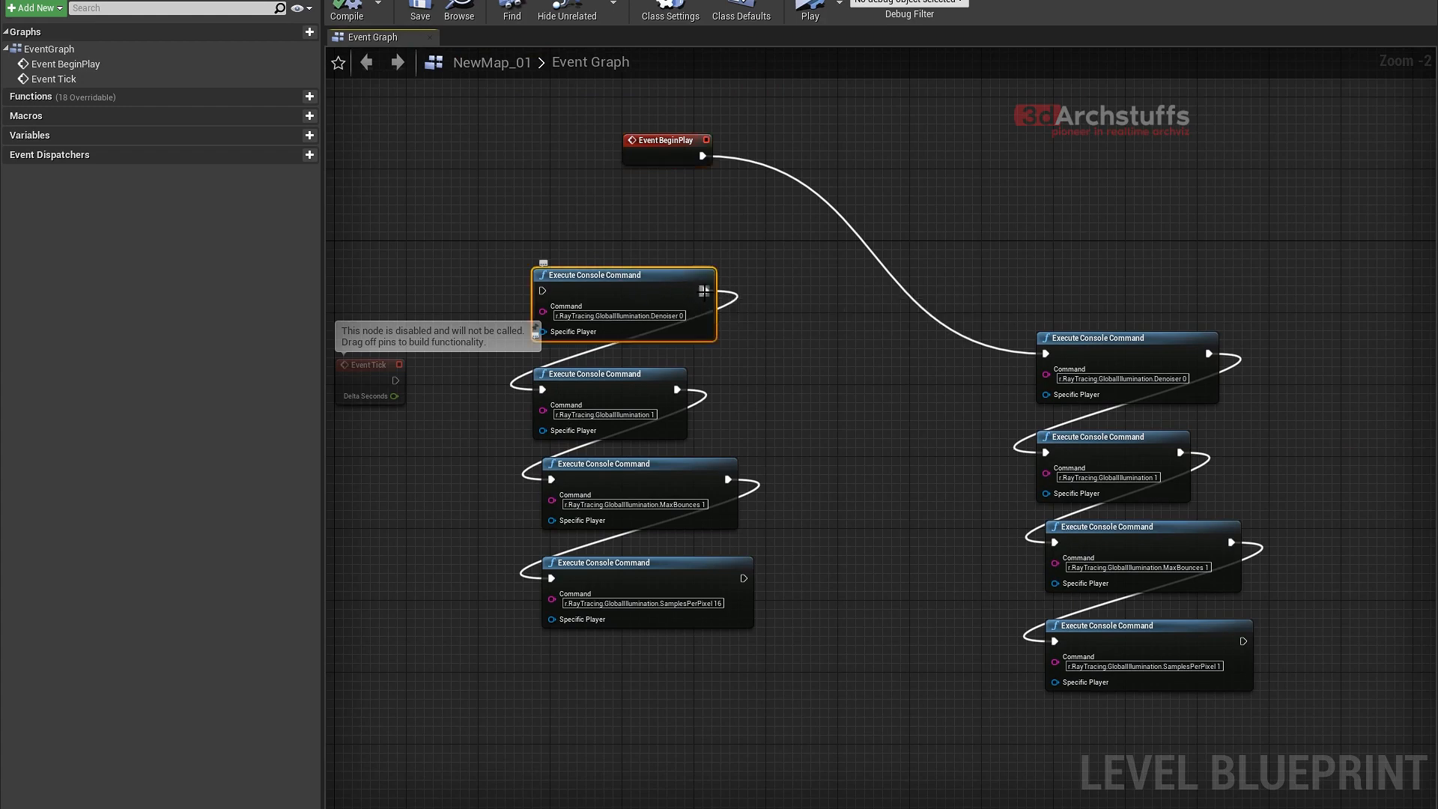
alt+click(704, 291)
drag(672, 291, 950, 184)
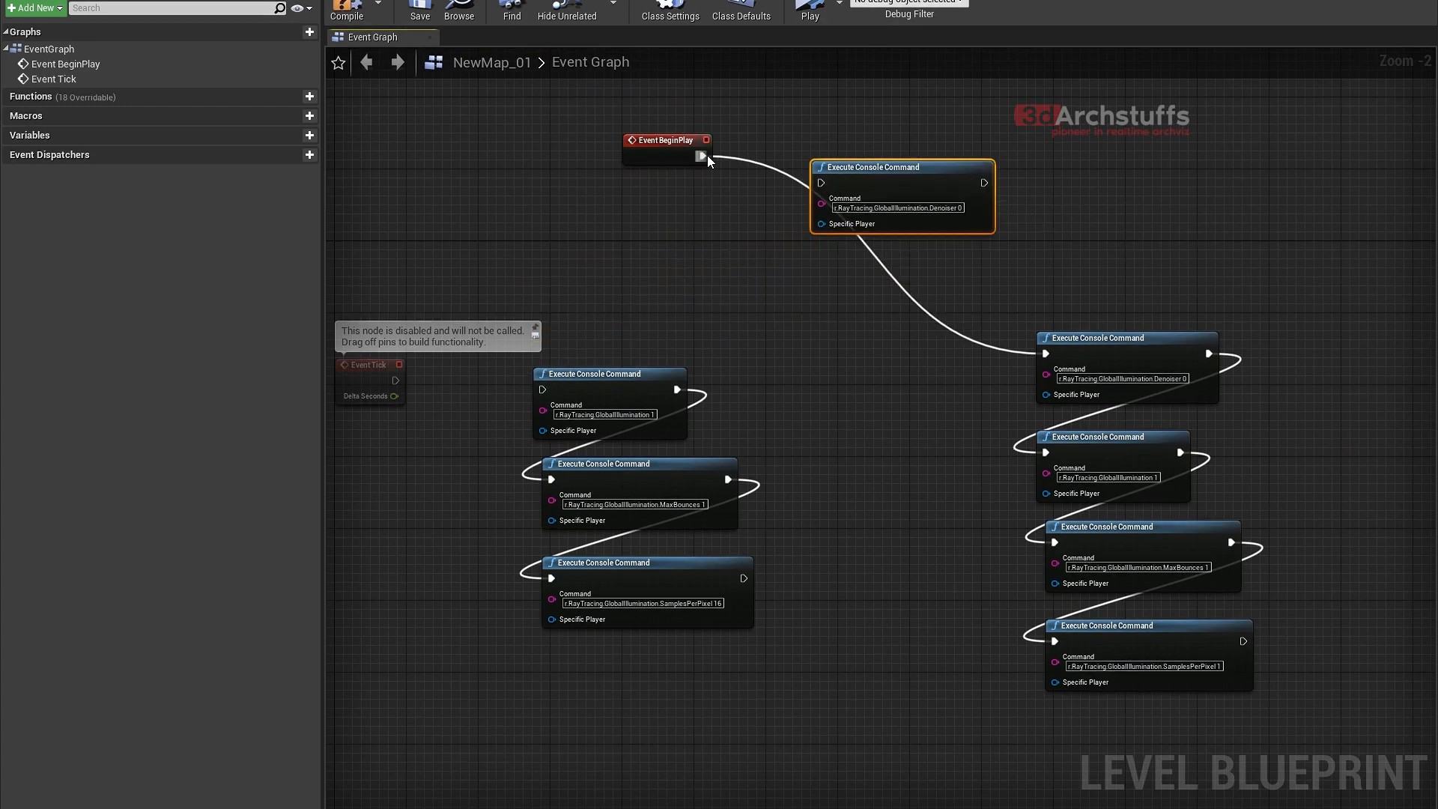
drag(704, 156, 819, 183)
right_drag(1070, 239, 1054, 280)
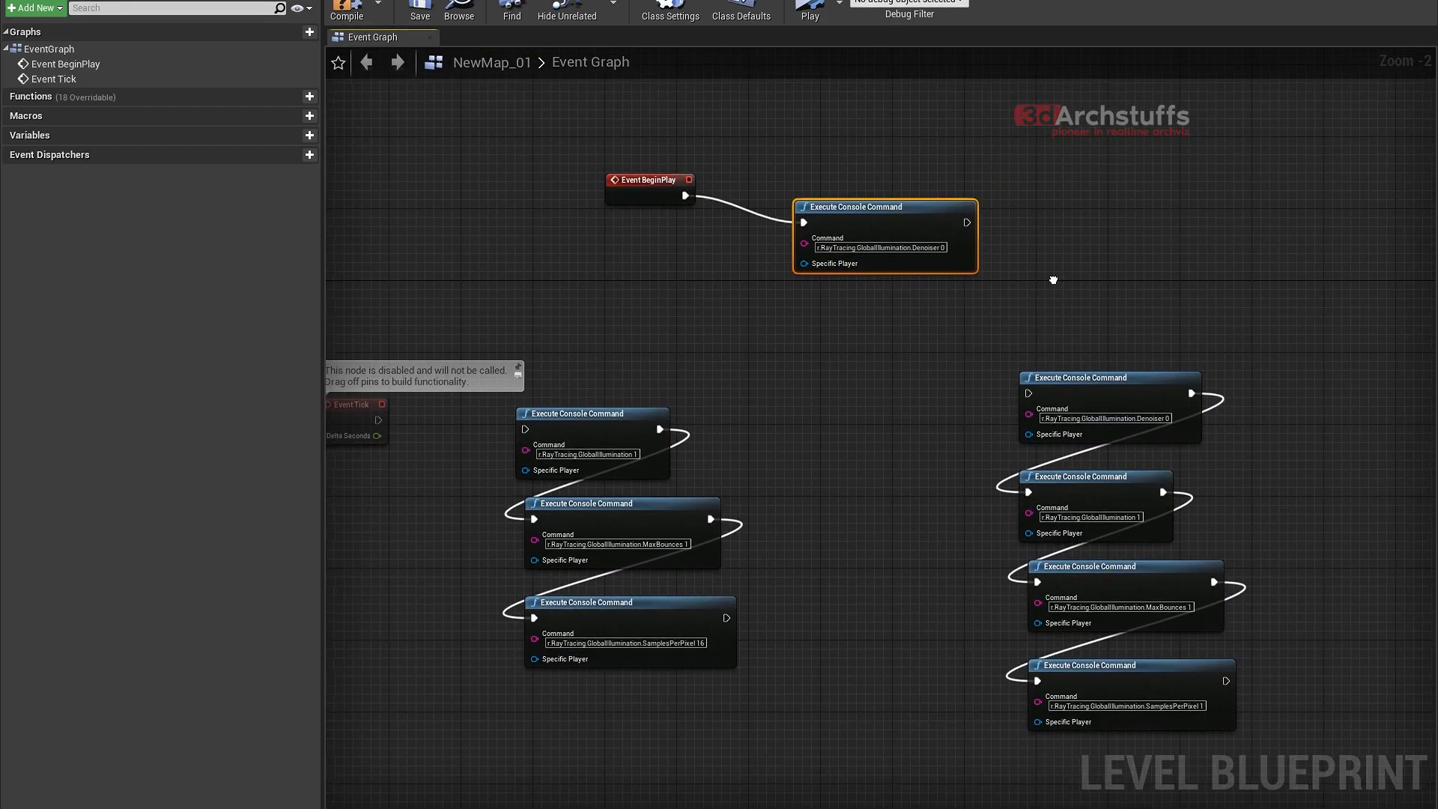
- Compile the level blueprint and briefly simulate it with only the standalone Denoiser 0 command connected
click(346, 11)
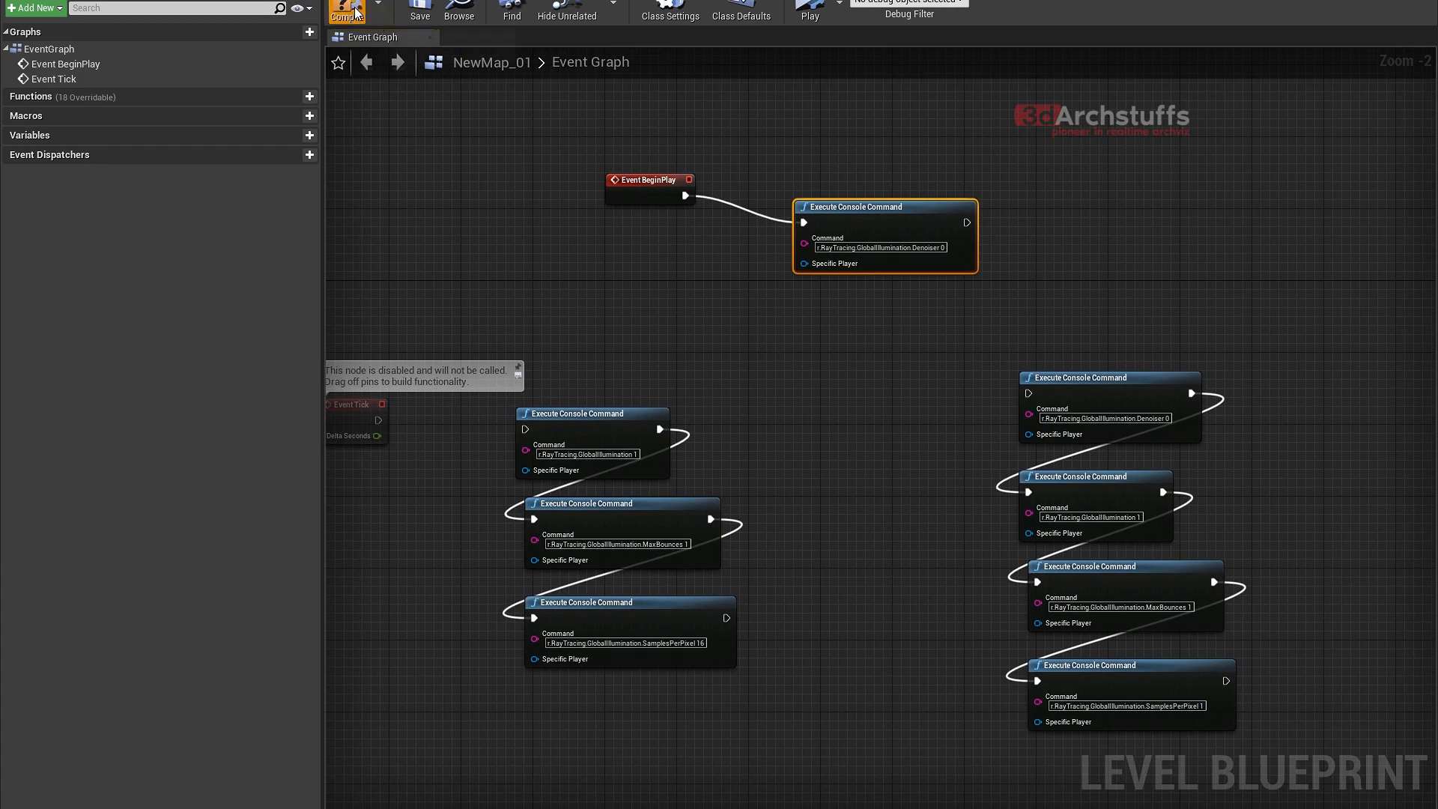
click(803, 18)
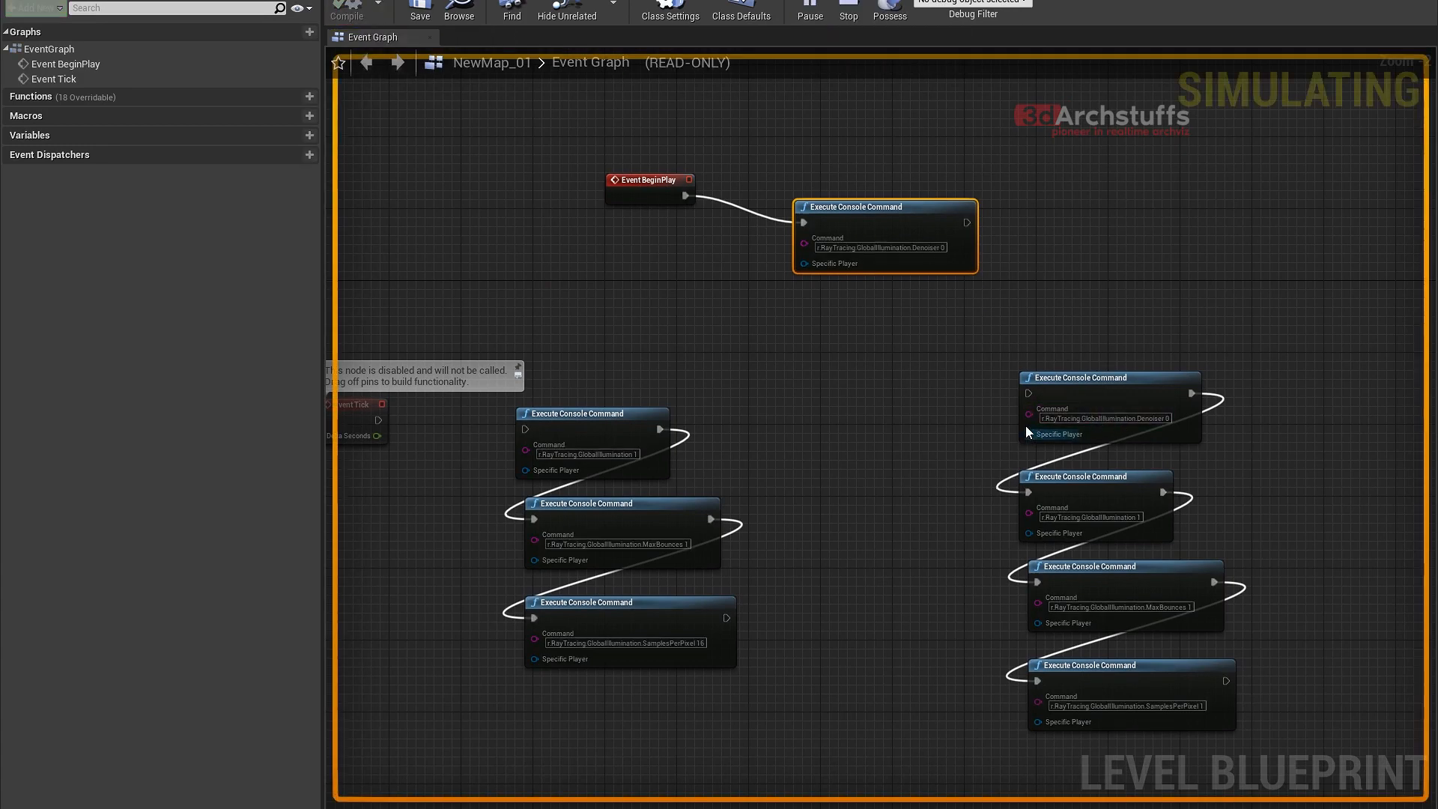
click(849, 10)
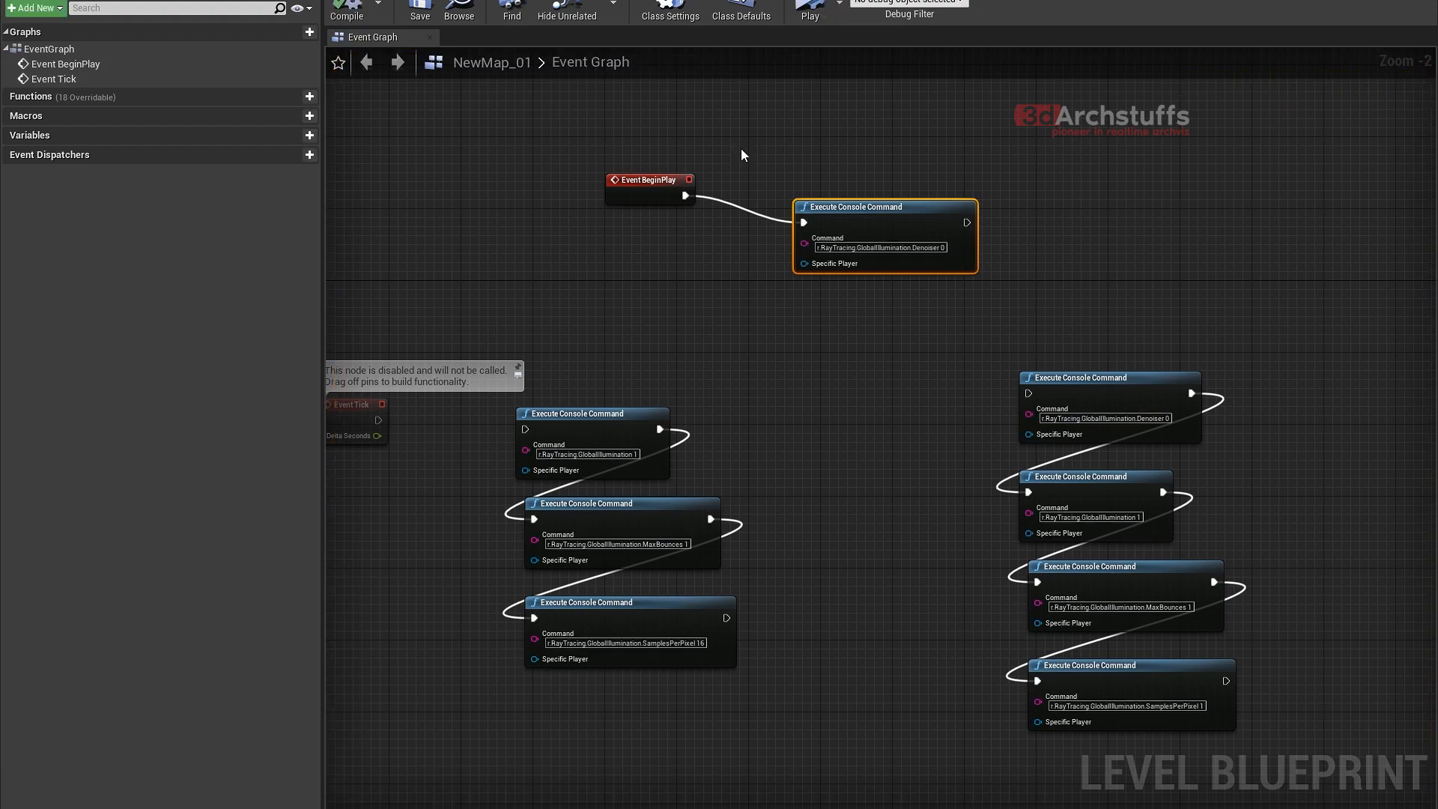
- Connect Event BeginPlay to the SamplesPerPixel 1 command chain and run a brief simulation
drag(683, 196, 1028, 394)
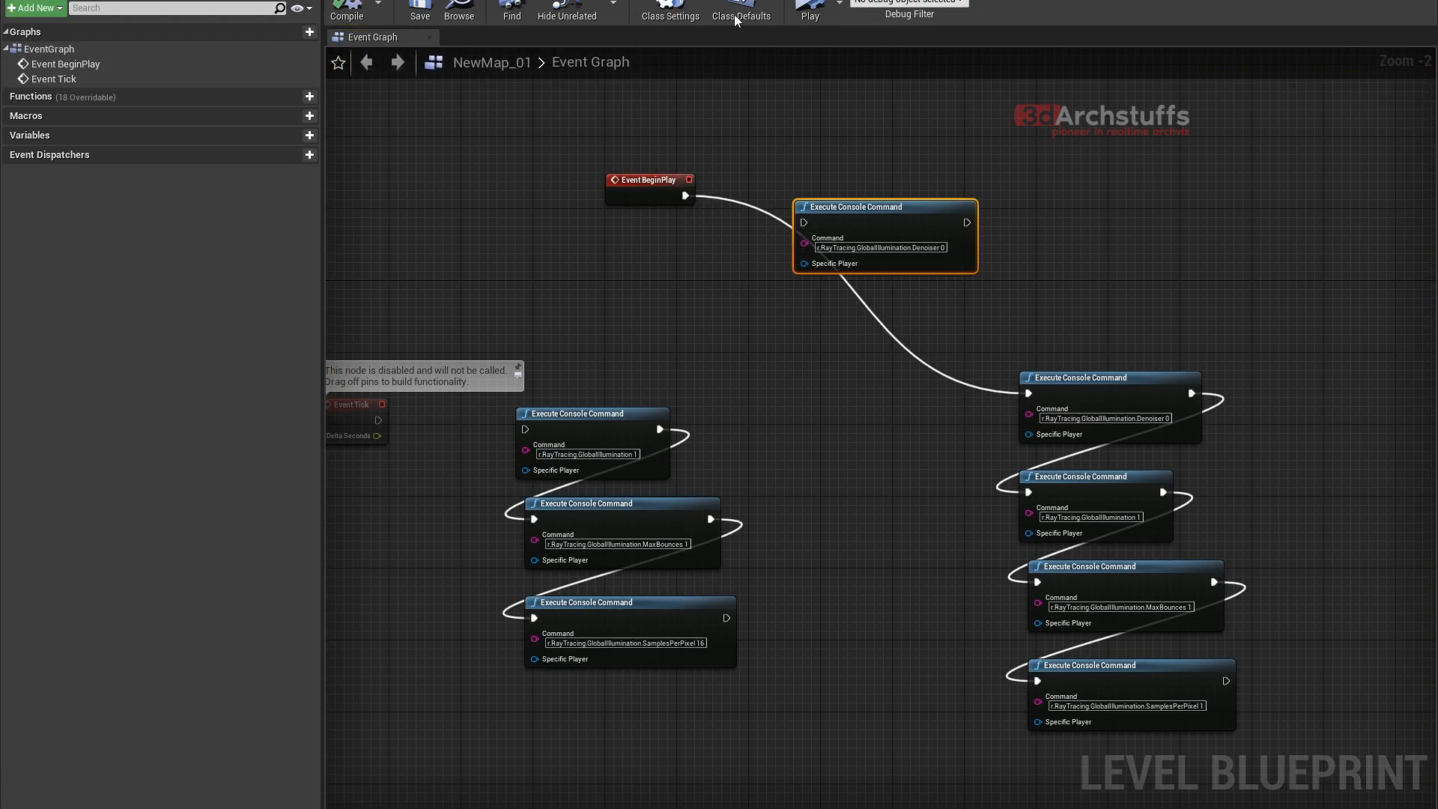
click(812, 10)
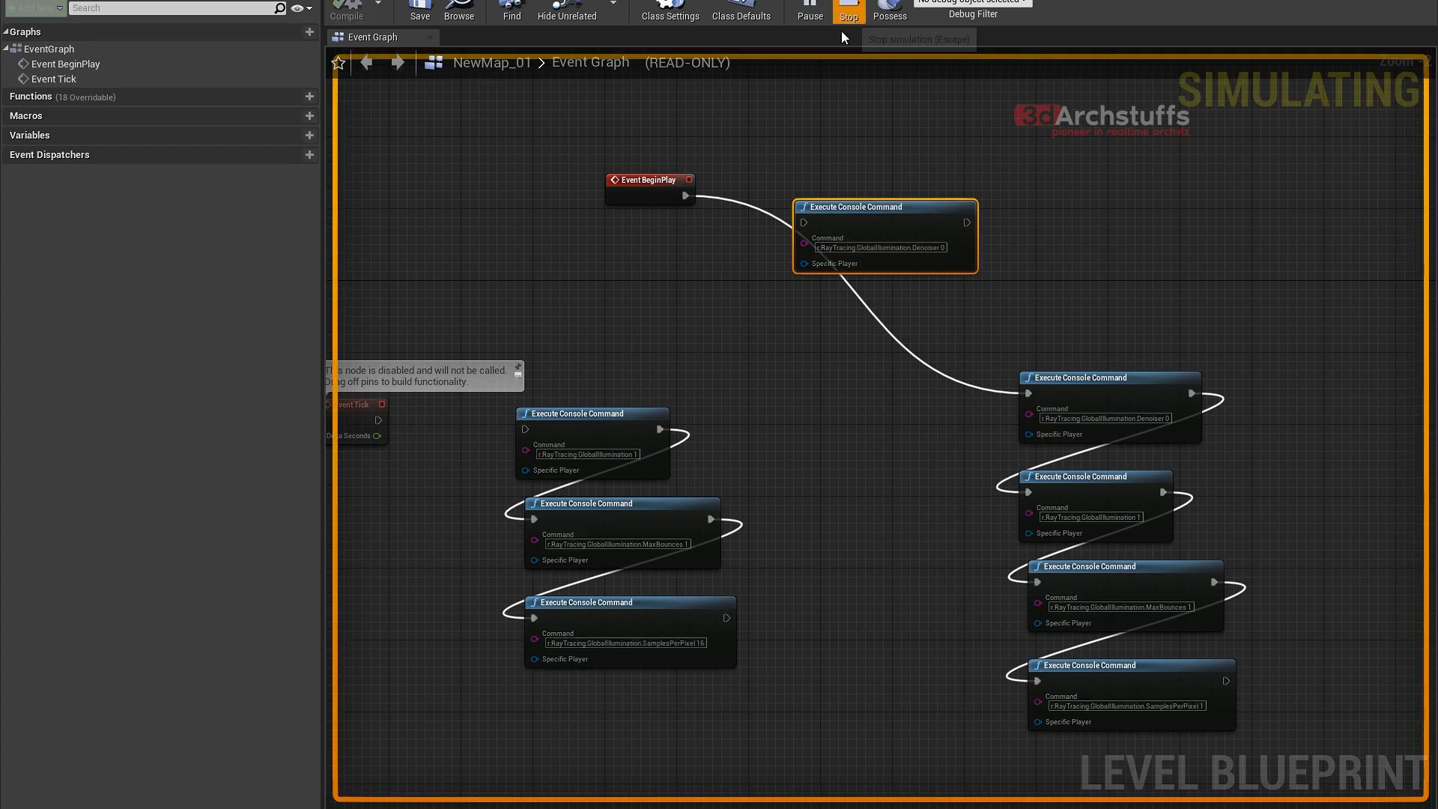
click(852, 12)
- Reconnect Event BeginPlay to the standalone Denoiser 0 command, compile the level blueprint, and briefly simulate it
right_drag(971, 560, 861, 401)
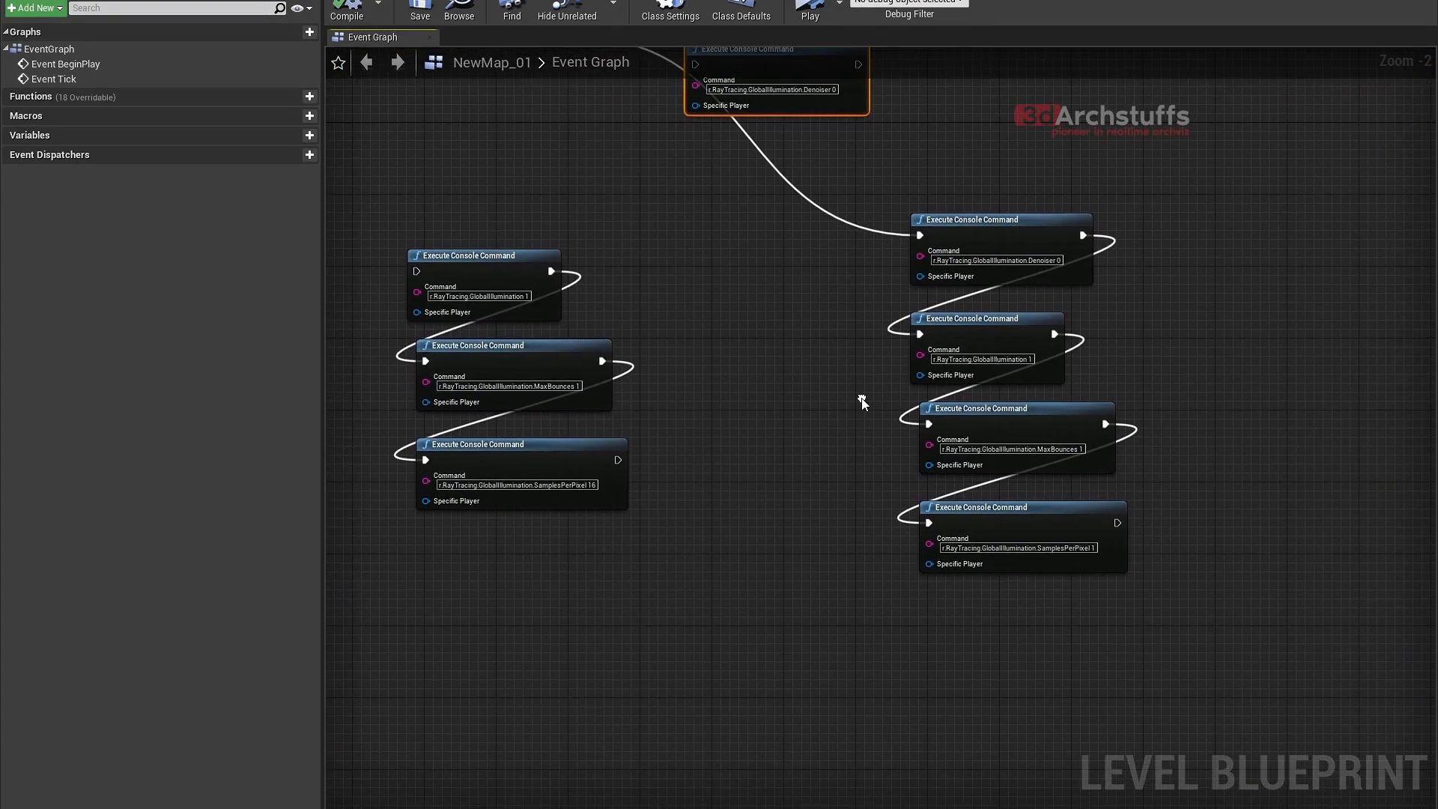
right_drag(862, 300, 921, 497)
drag(639, 232, 754, 262)
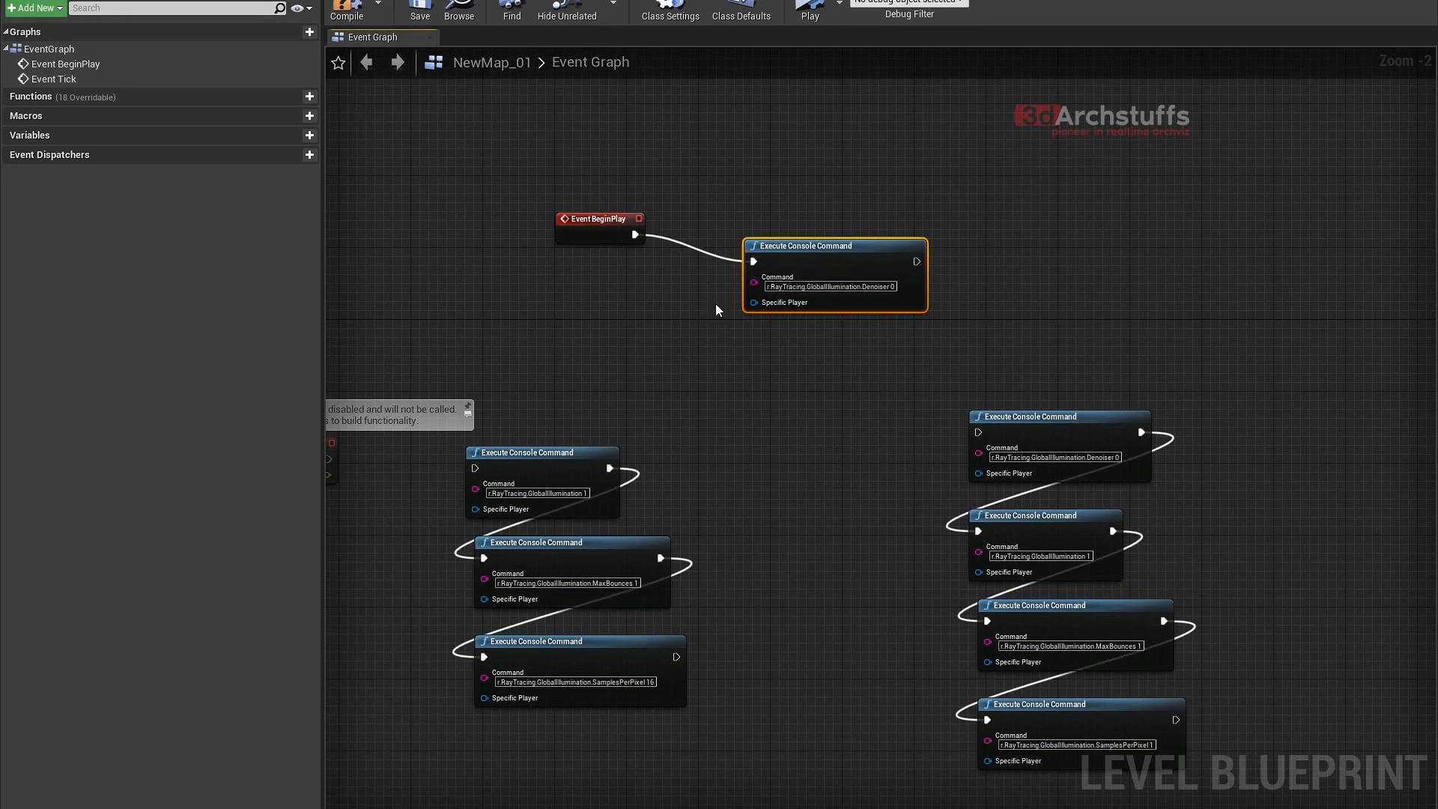
click(343, 11)
click(809, 10)
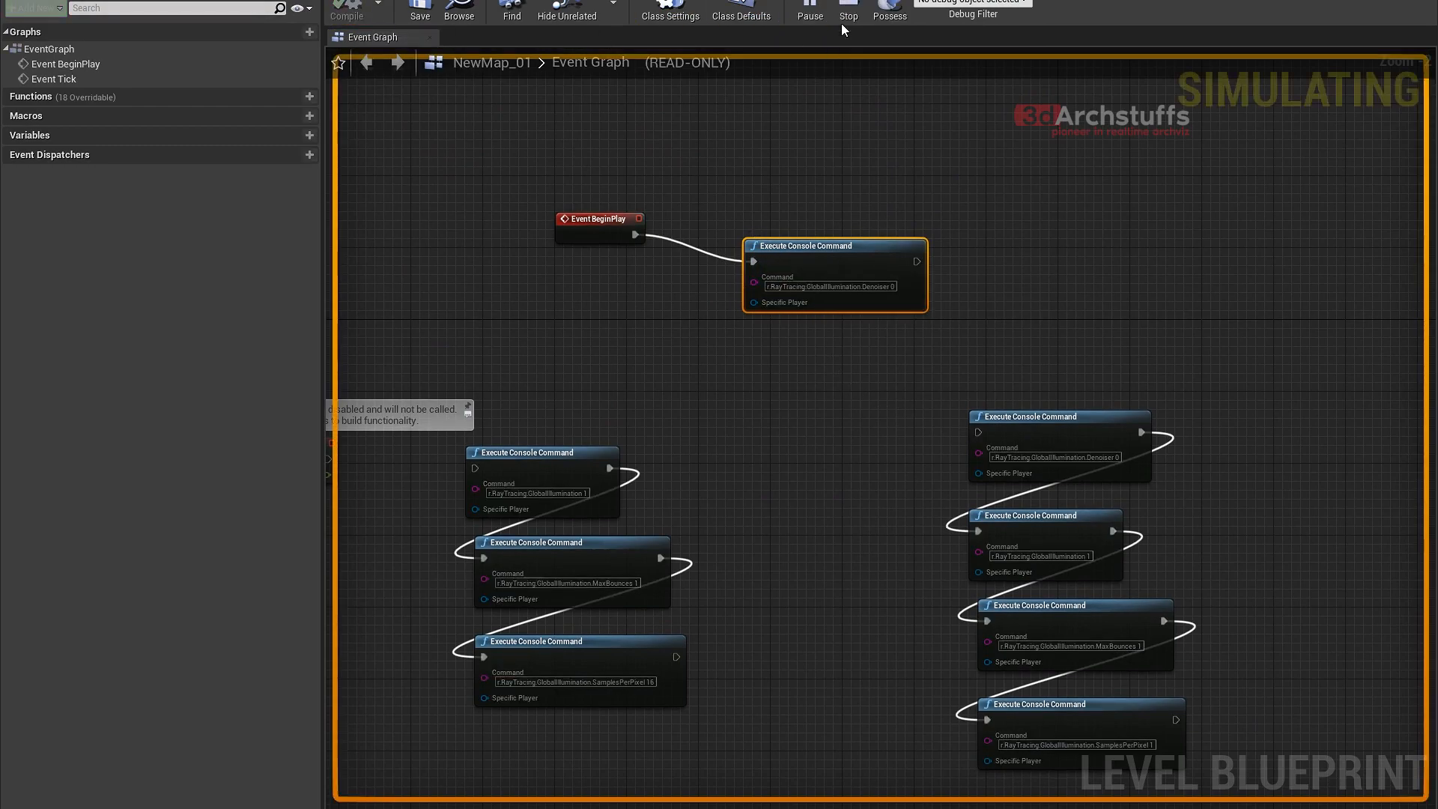
click(849, 12)
- Select the Event BeginPlay and standalone Denoiser nodes, and the four nodes of the SamplesPerPixel 1 chain
drag(539, 153, 865, 333)
right_drag(964, 475, 758, 267)
drag(711, 175, 1049, 573)
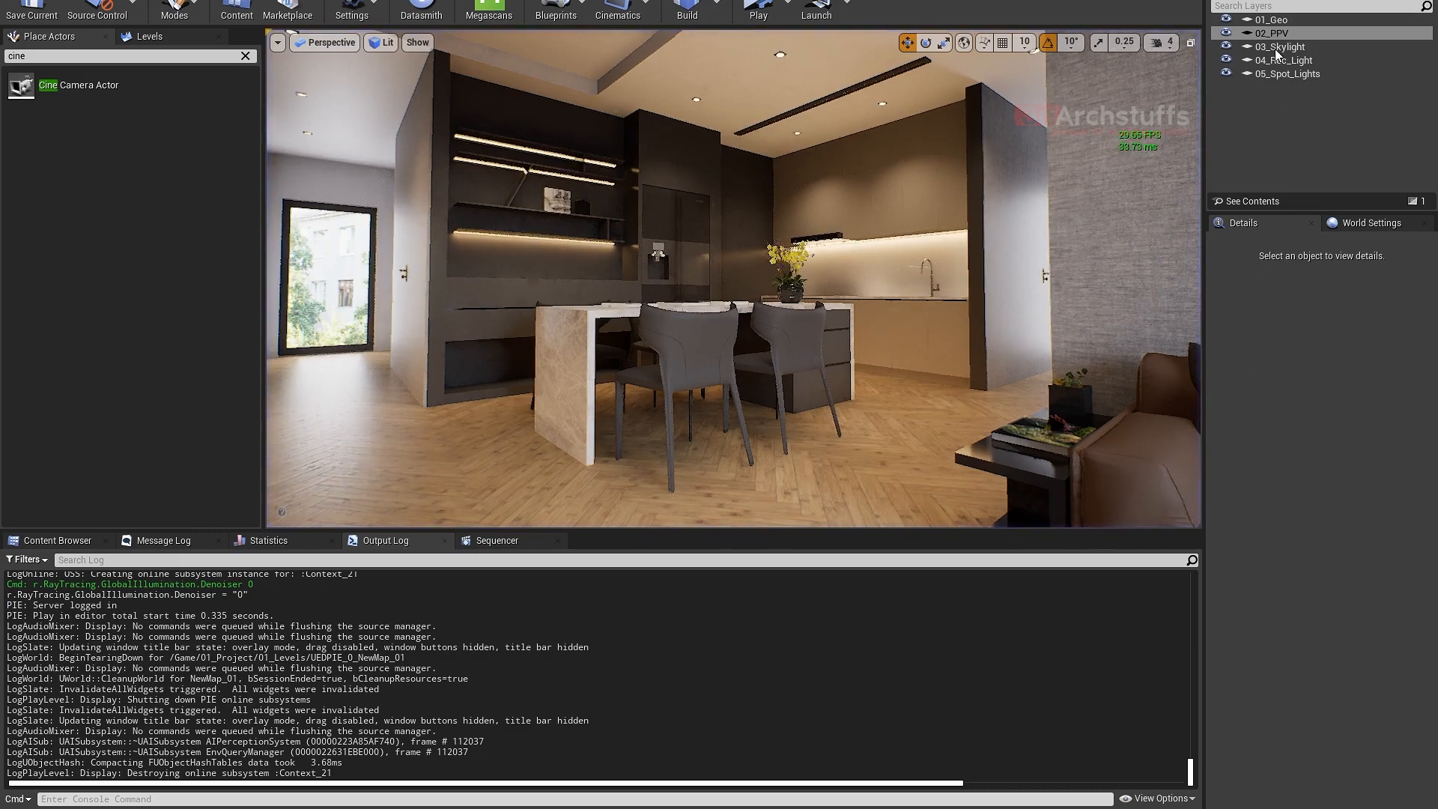
- Examine the ray tracing settings of the 02_PPV layer's post process volume, and look up console commands beginning with r.Ray
click(1274, 34)
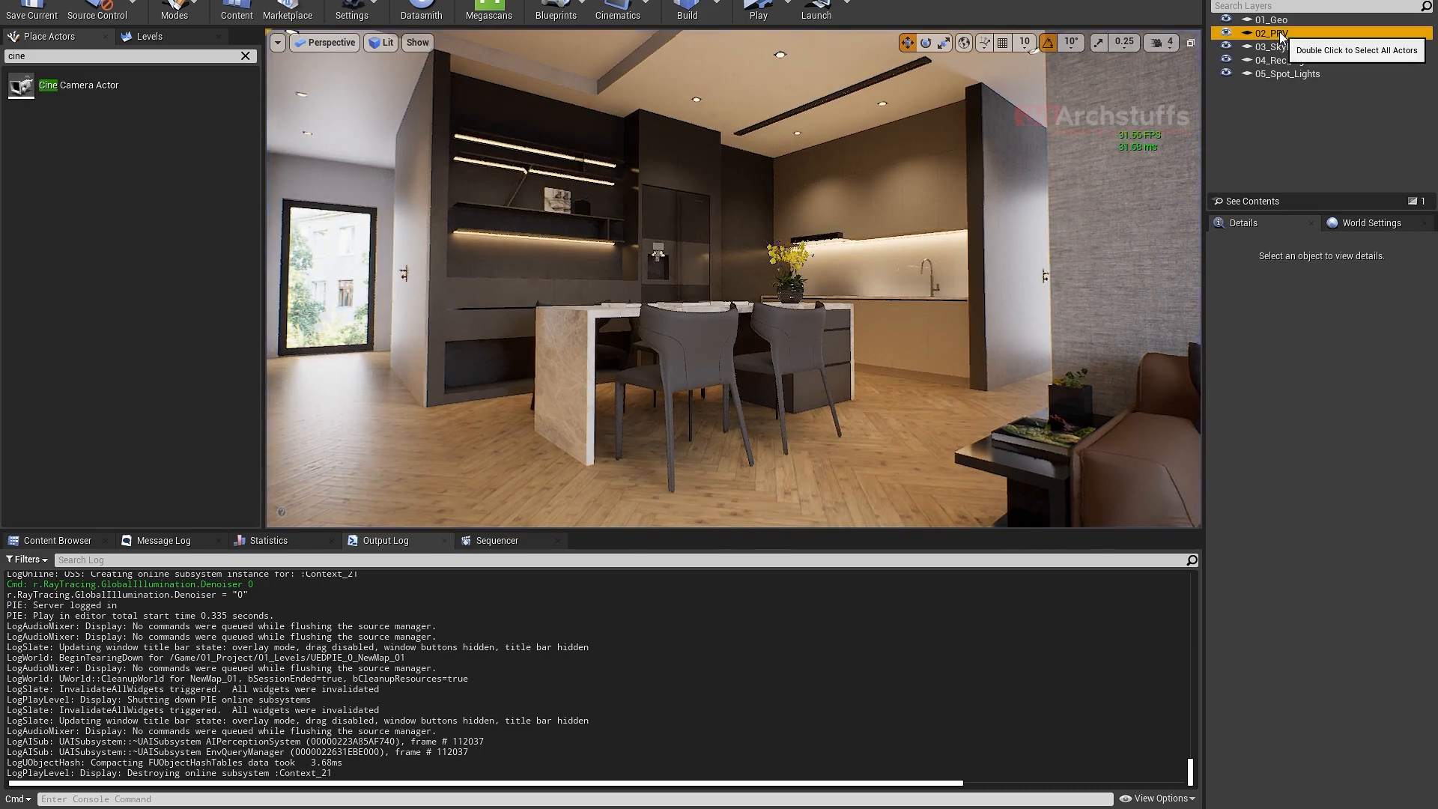
double_click(1274, 34)
scroll(1273, 472, down, 3)
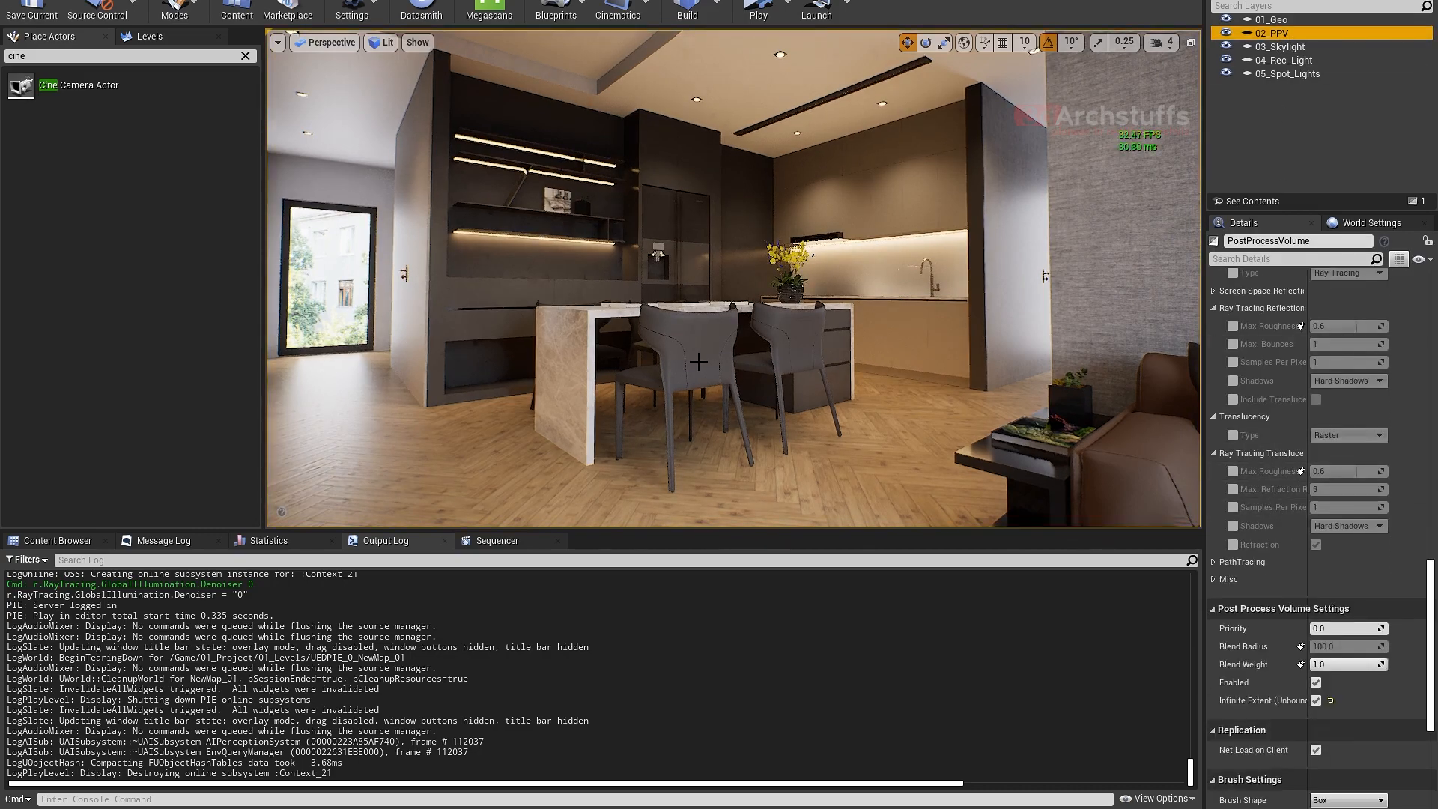
right_drag(735, 278, 712, 276)
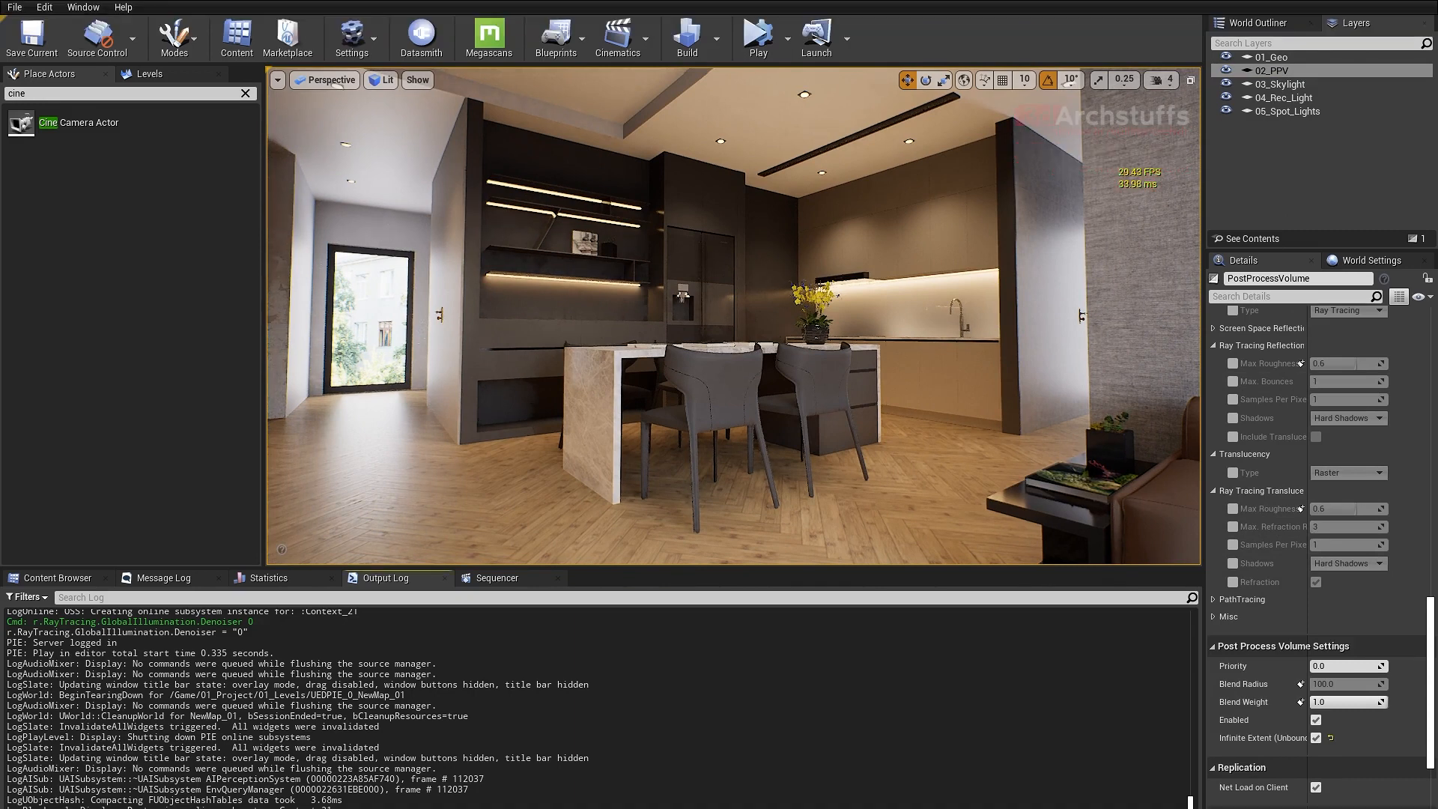
text(r.Ray)
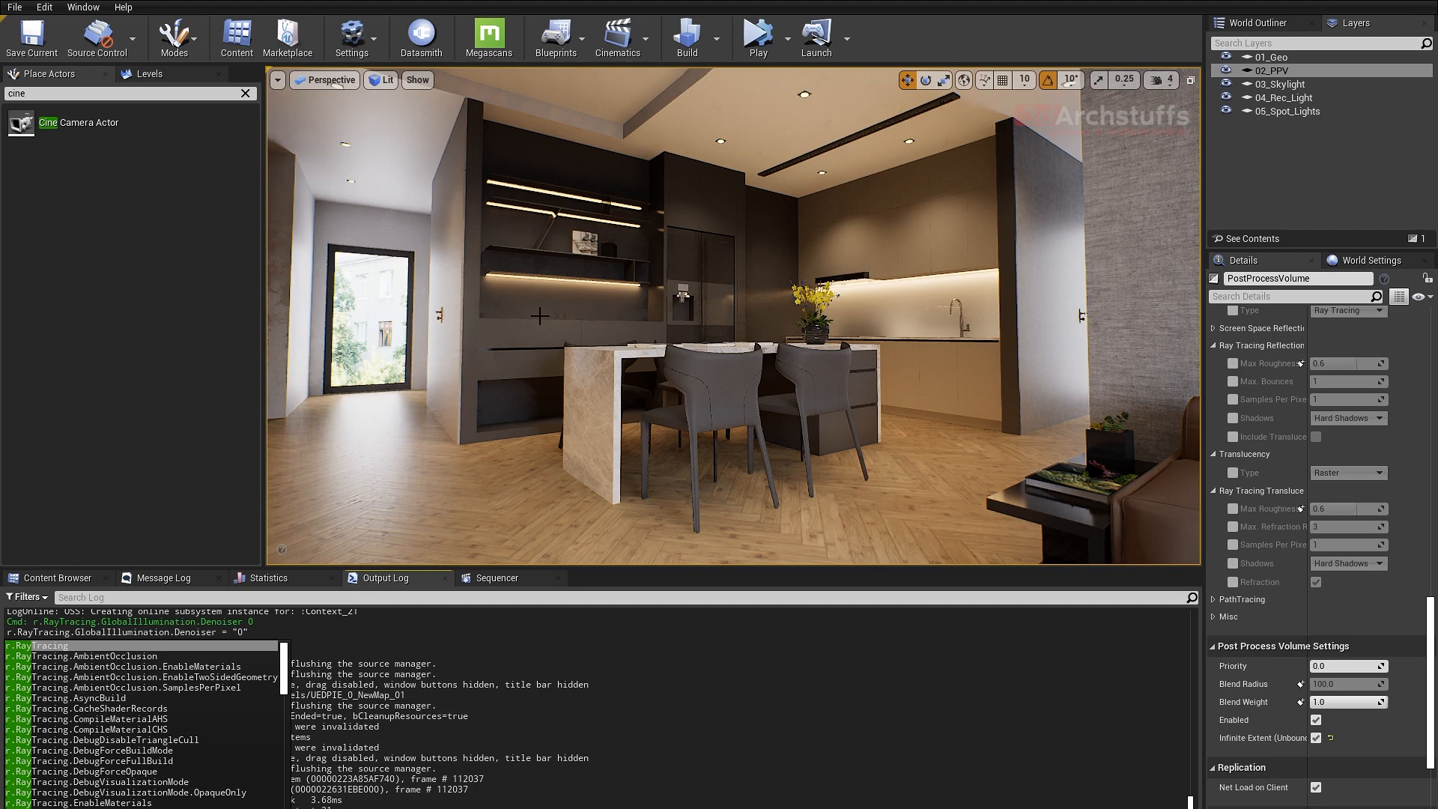
- Open the Movie Render Queue and move its window up over the viewport
click(88, 9)
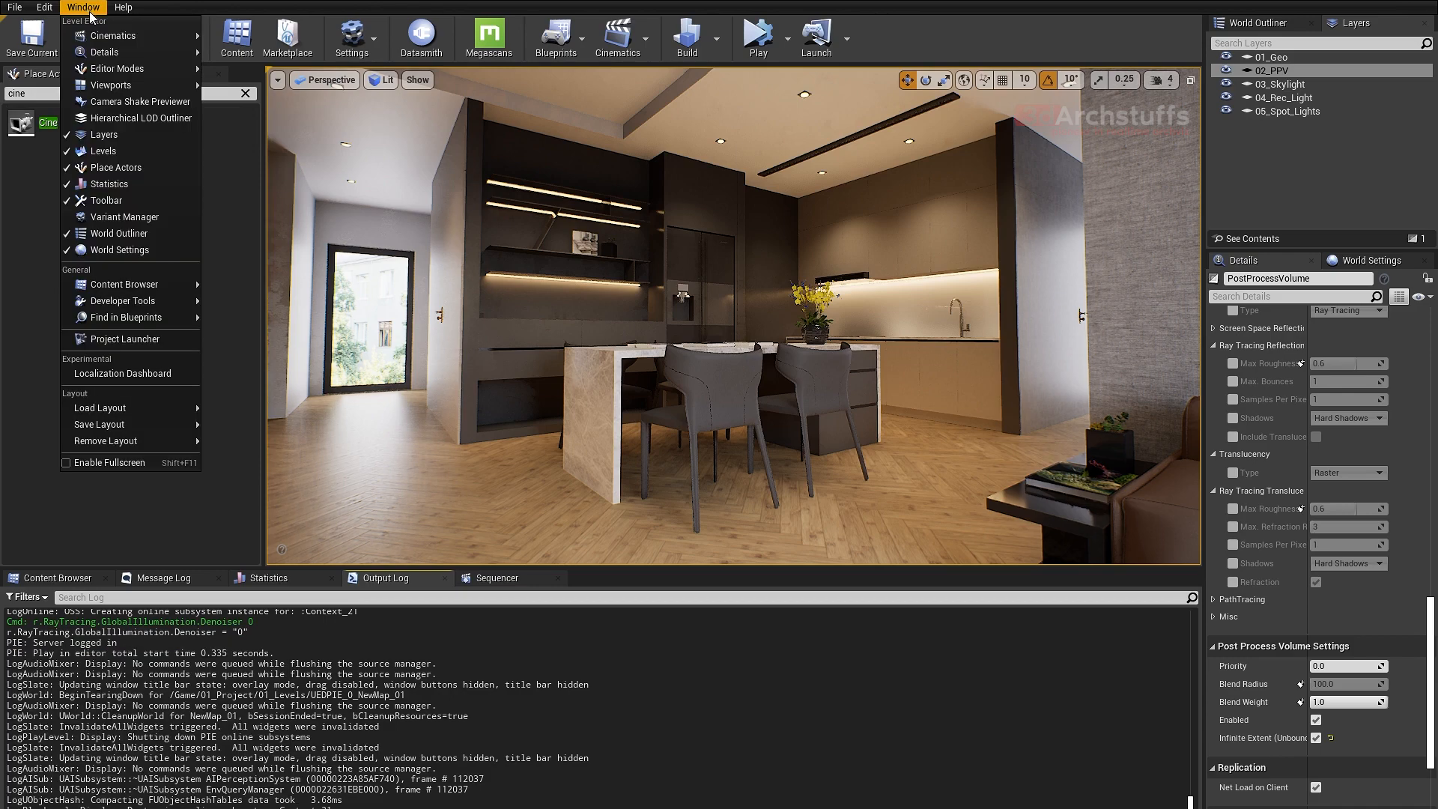
mouse_move(114, 36)
click(247, 37)
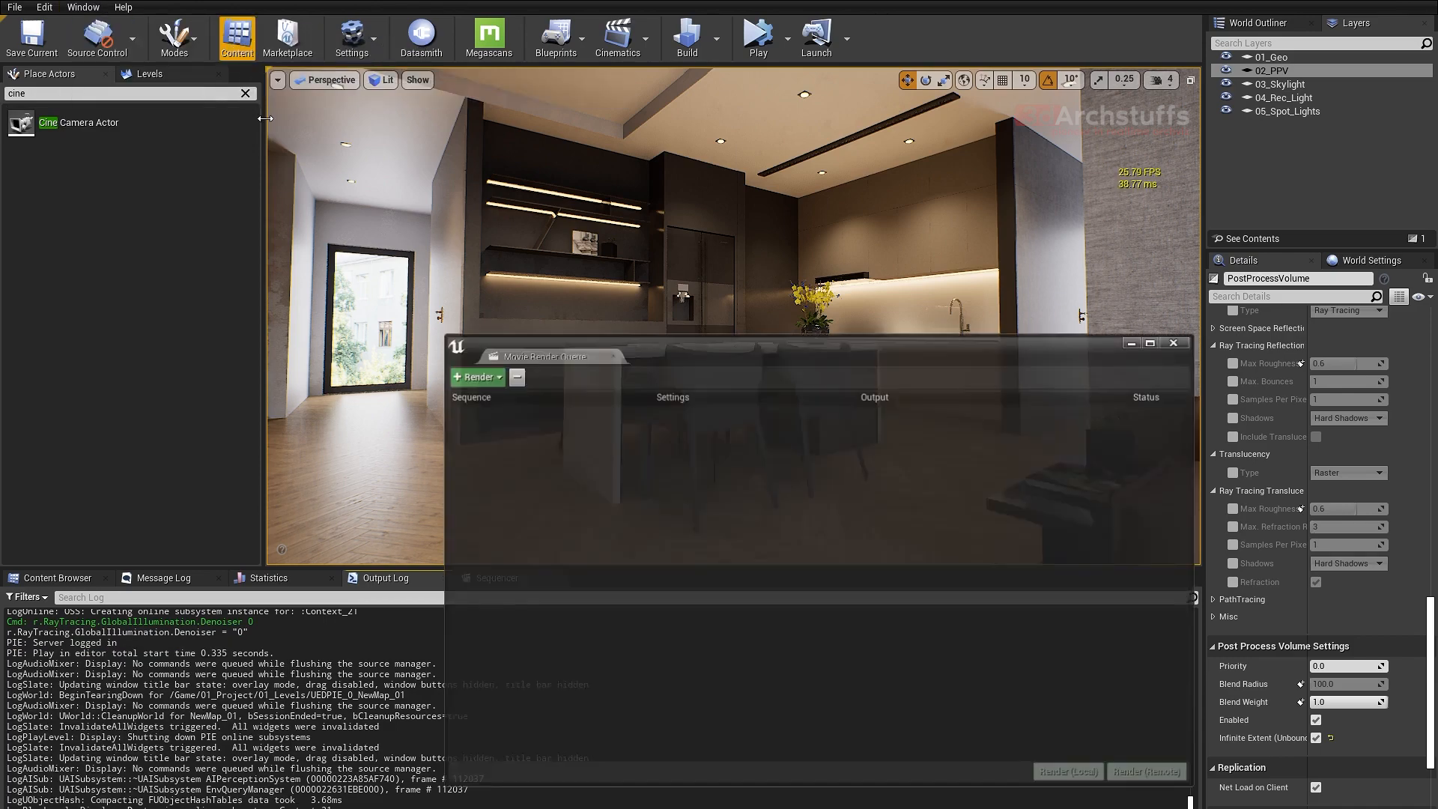
drag(707, 344, 670, 148)
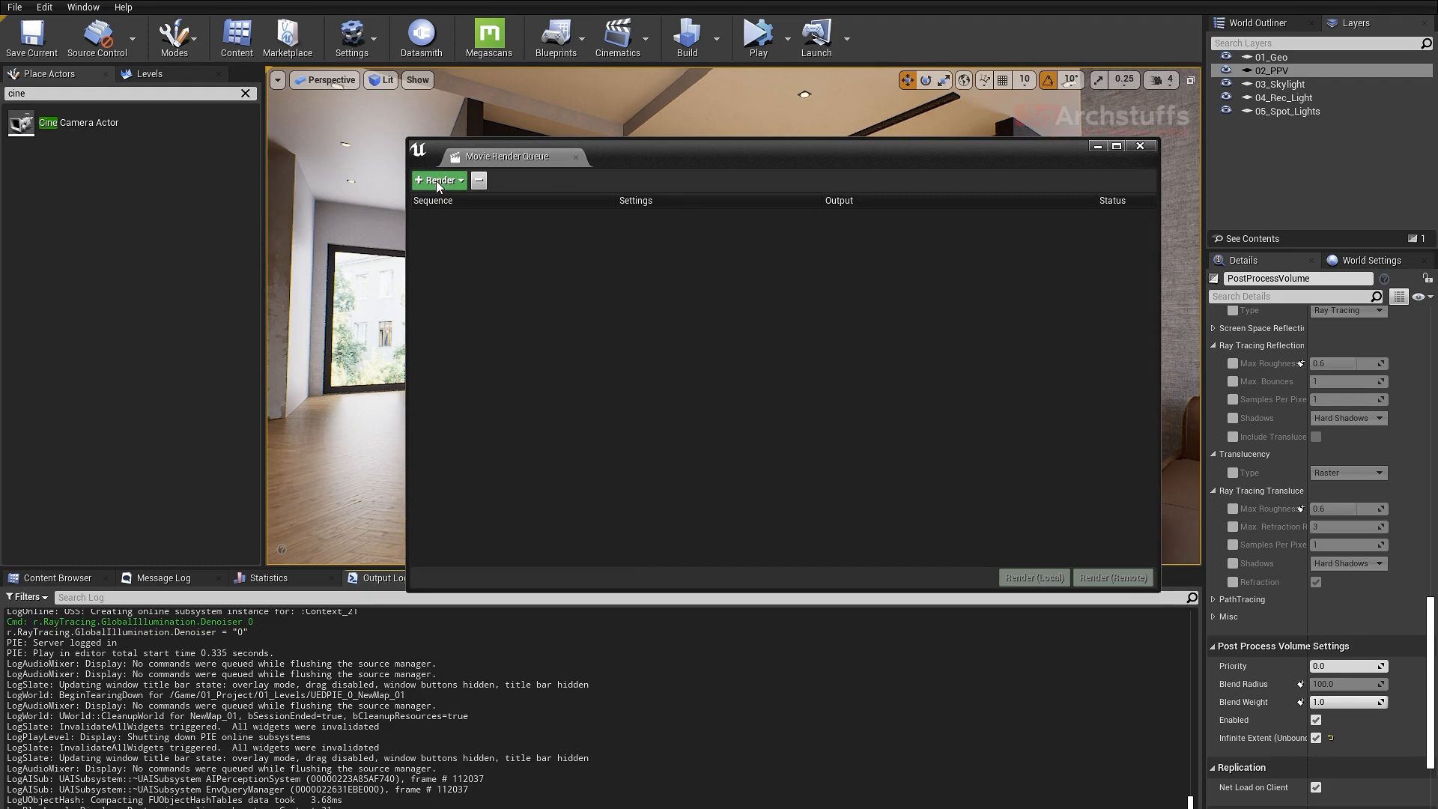
- Check the 04_Sequences folder and add its Cinematic_Render level sequence as a render job, repositioning the queue window
click(439, 182)
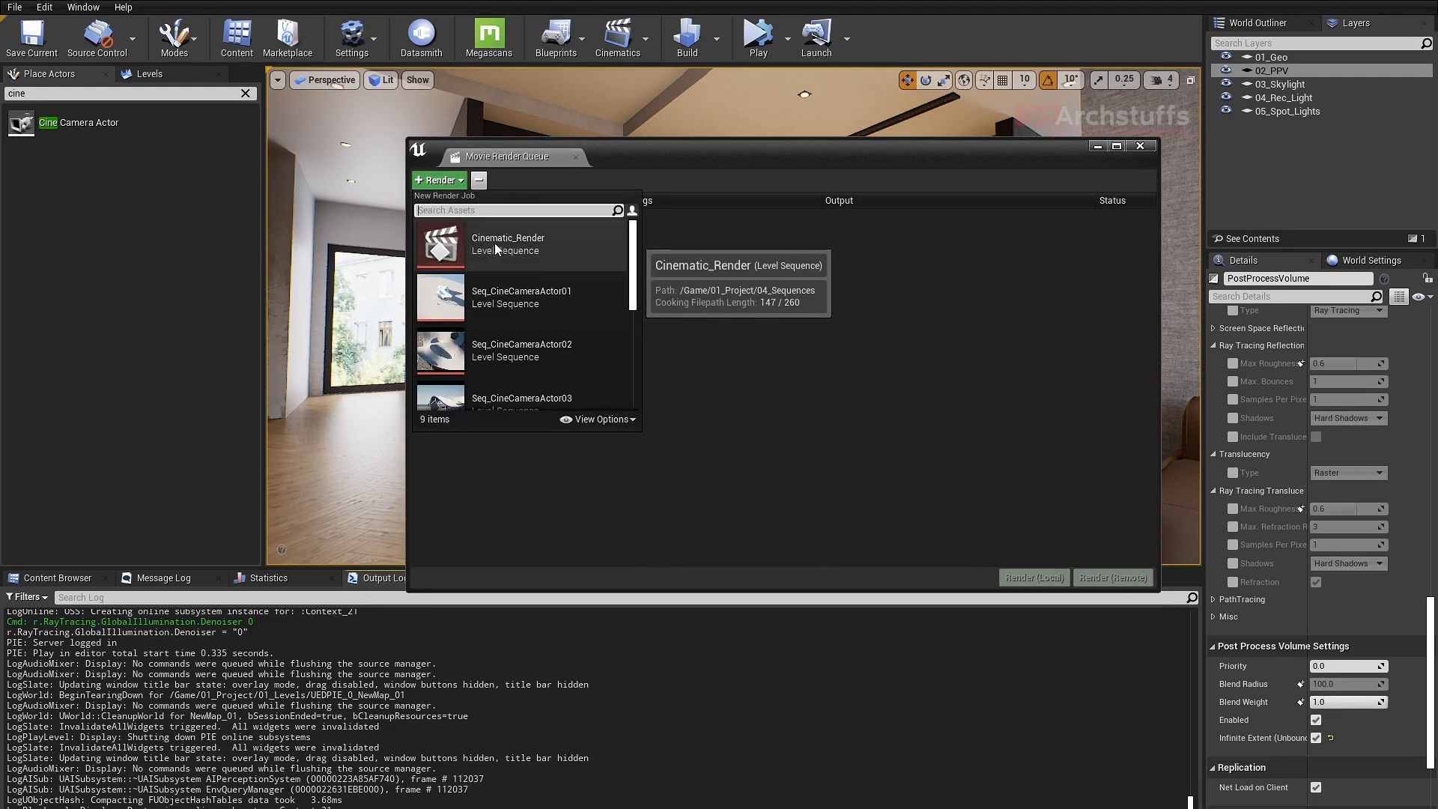
click(61, 579)
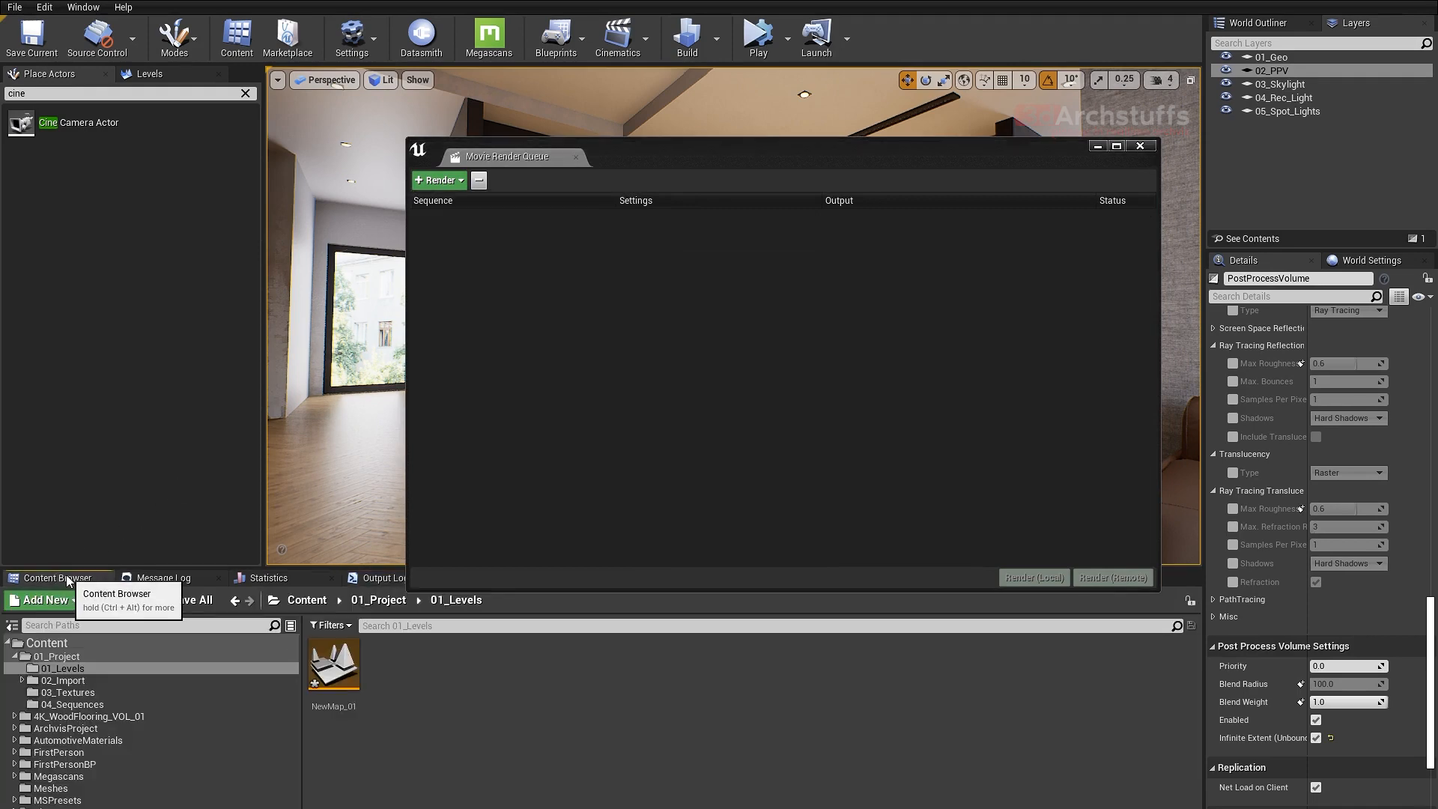
click(72, 704)
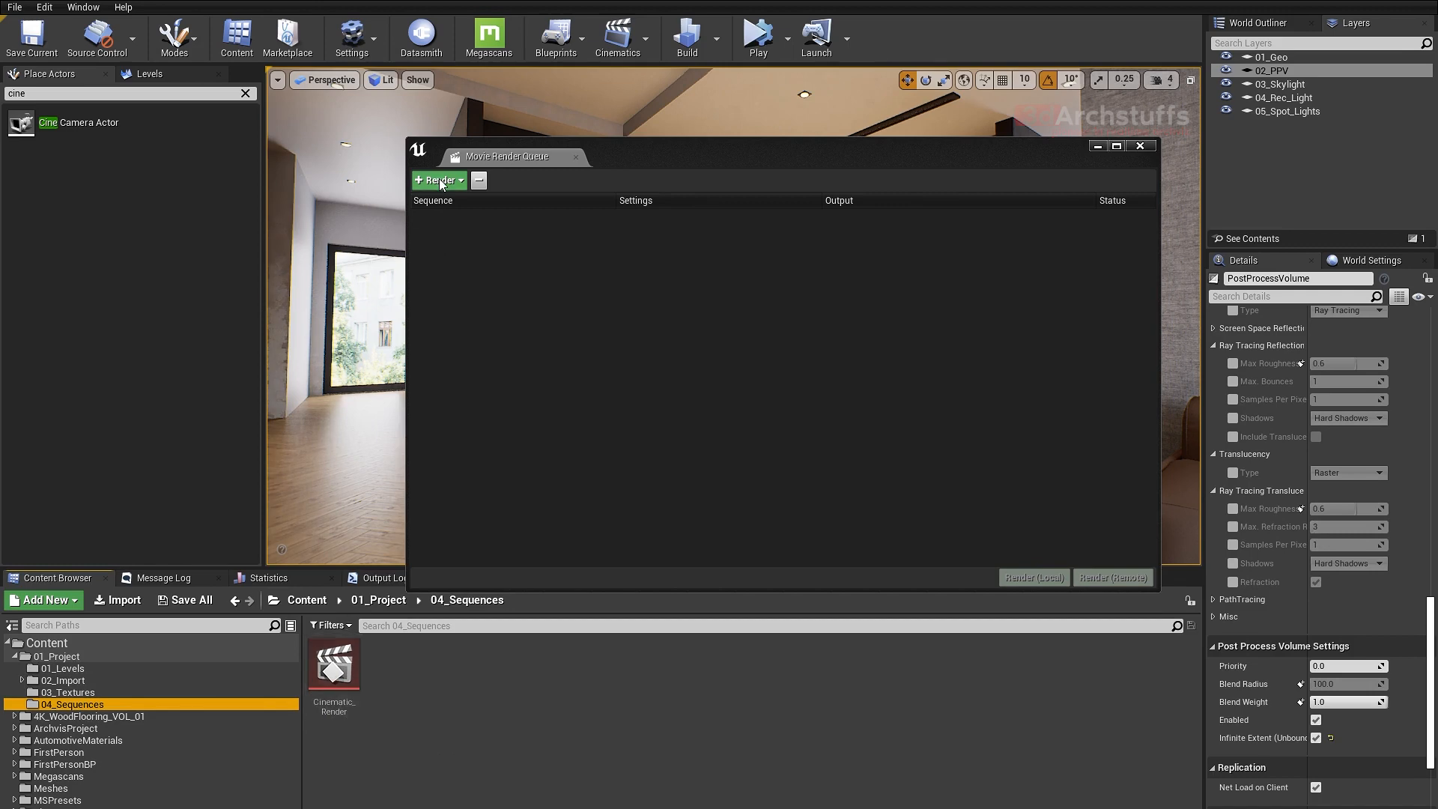
click(440, 181)
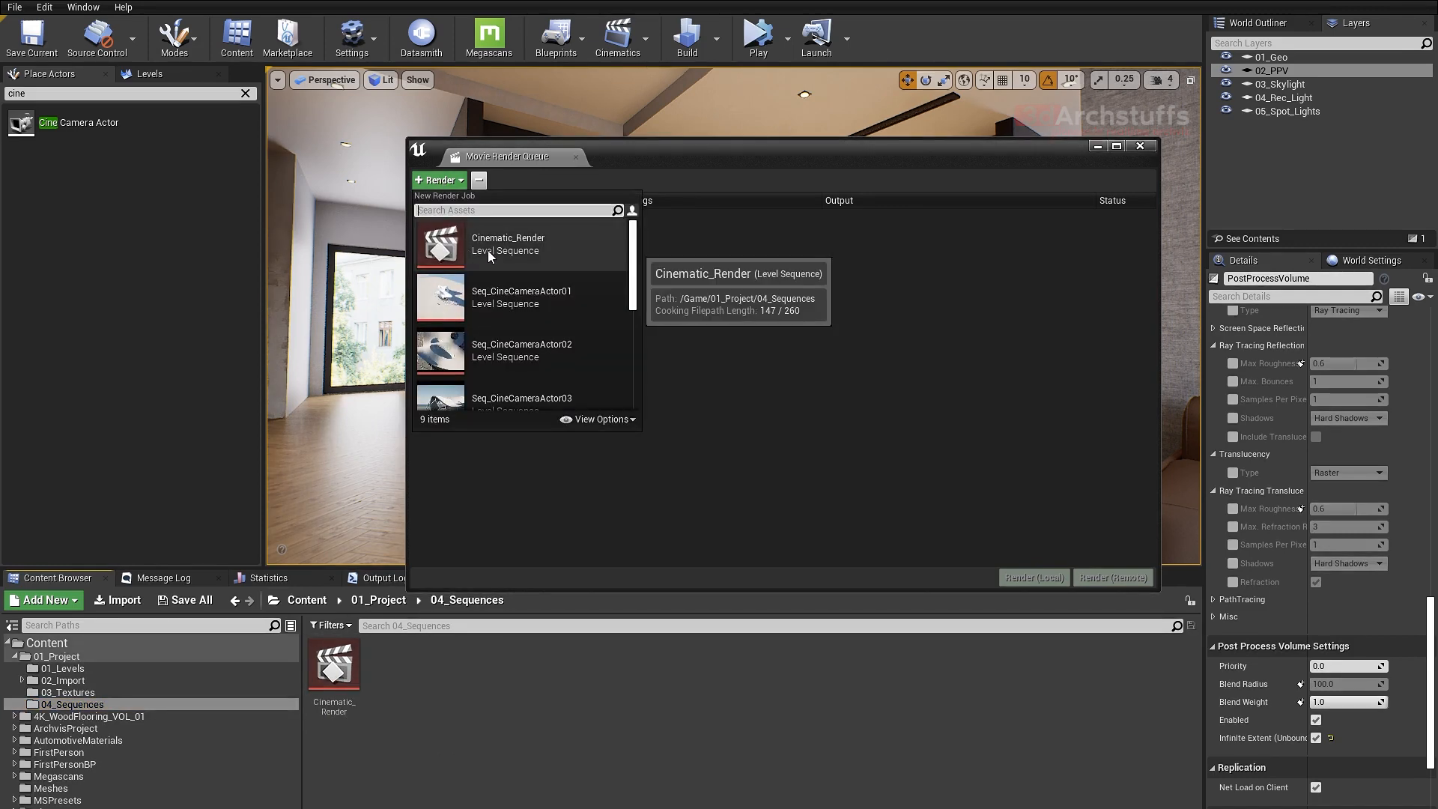
click(511, 242)
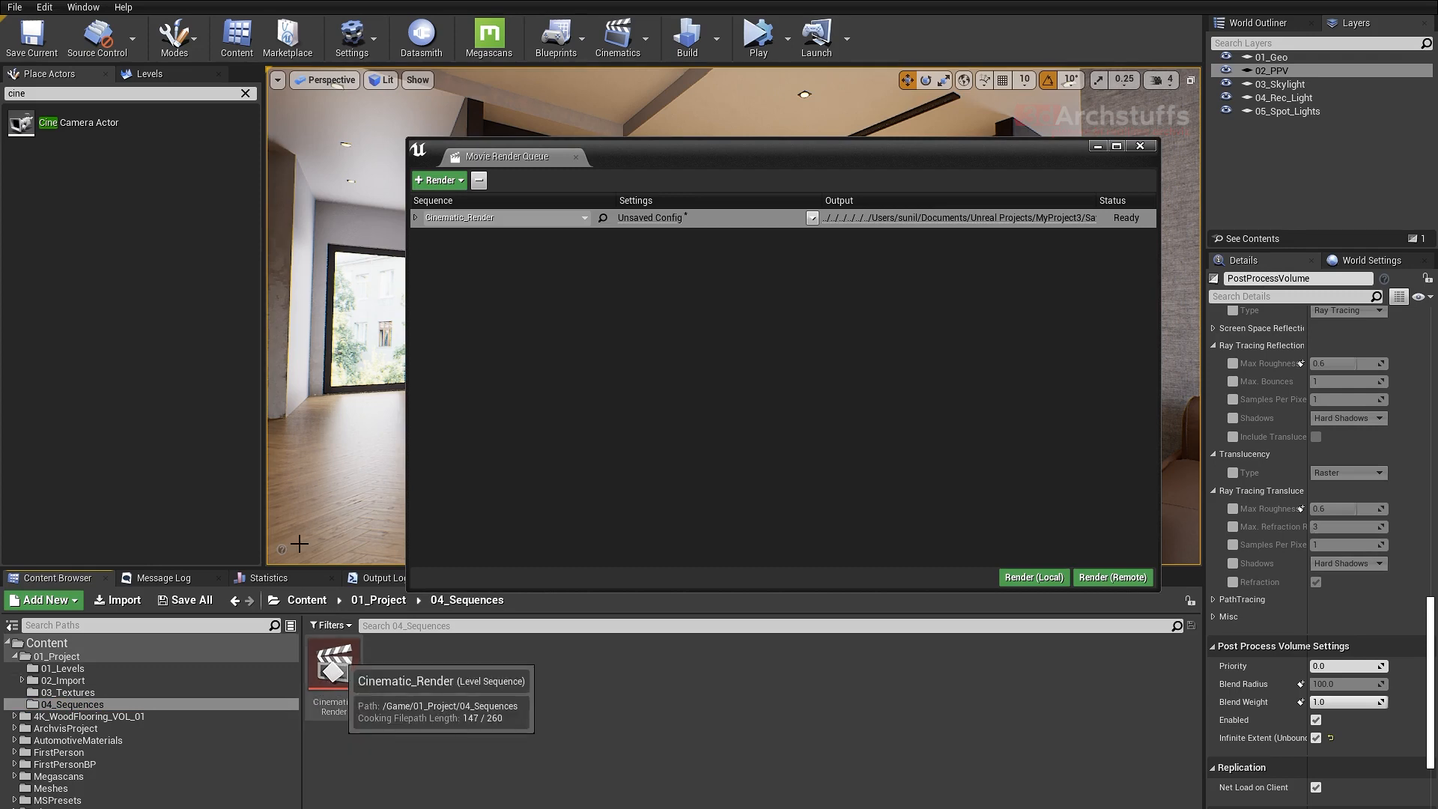
drag(762, 148, 807, 113)
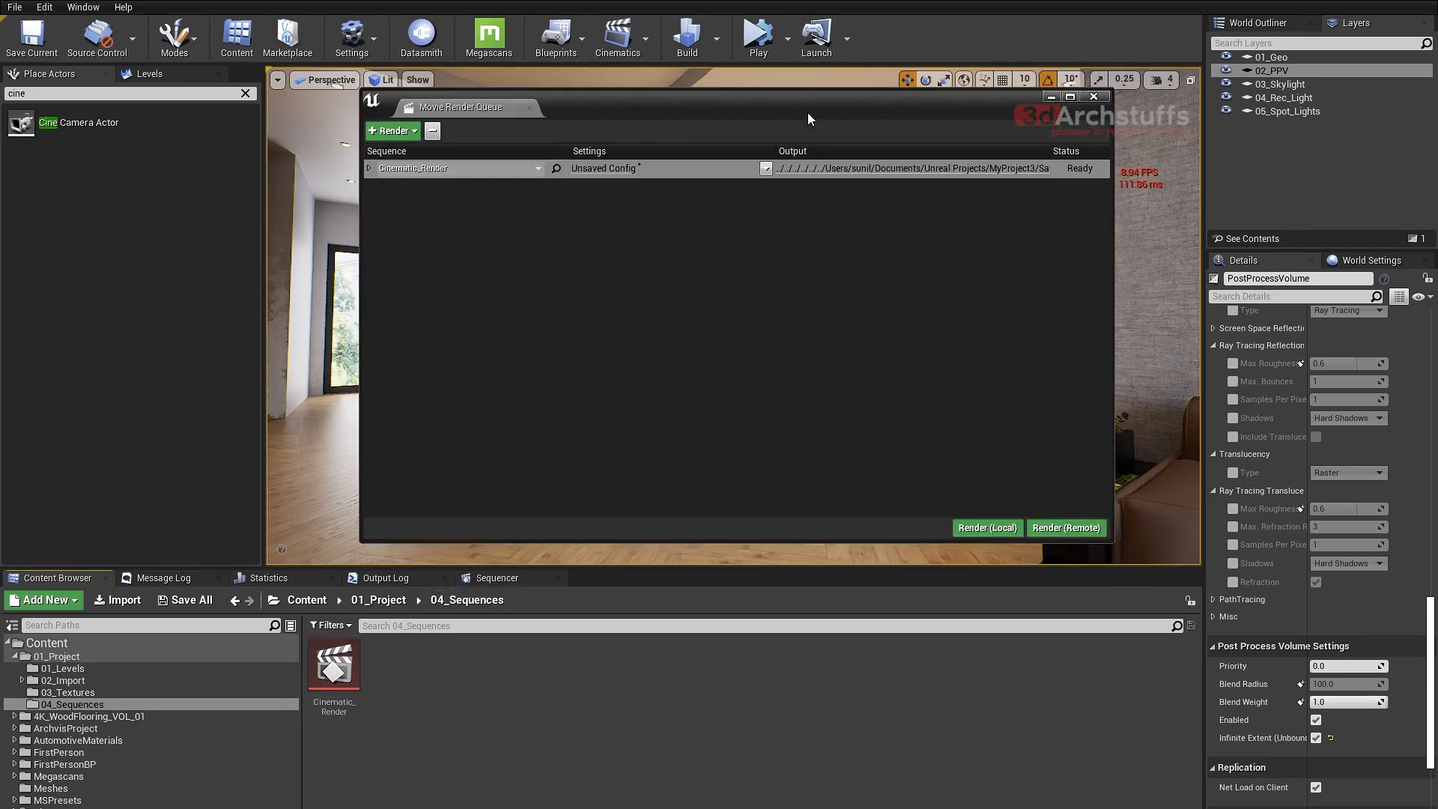
- Minimize the render queue, lock the viewport to the Cinematic_Render camera cuts, and play the sequence from frame 0000
click(1048, 97)
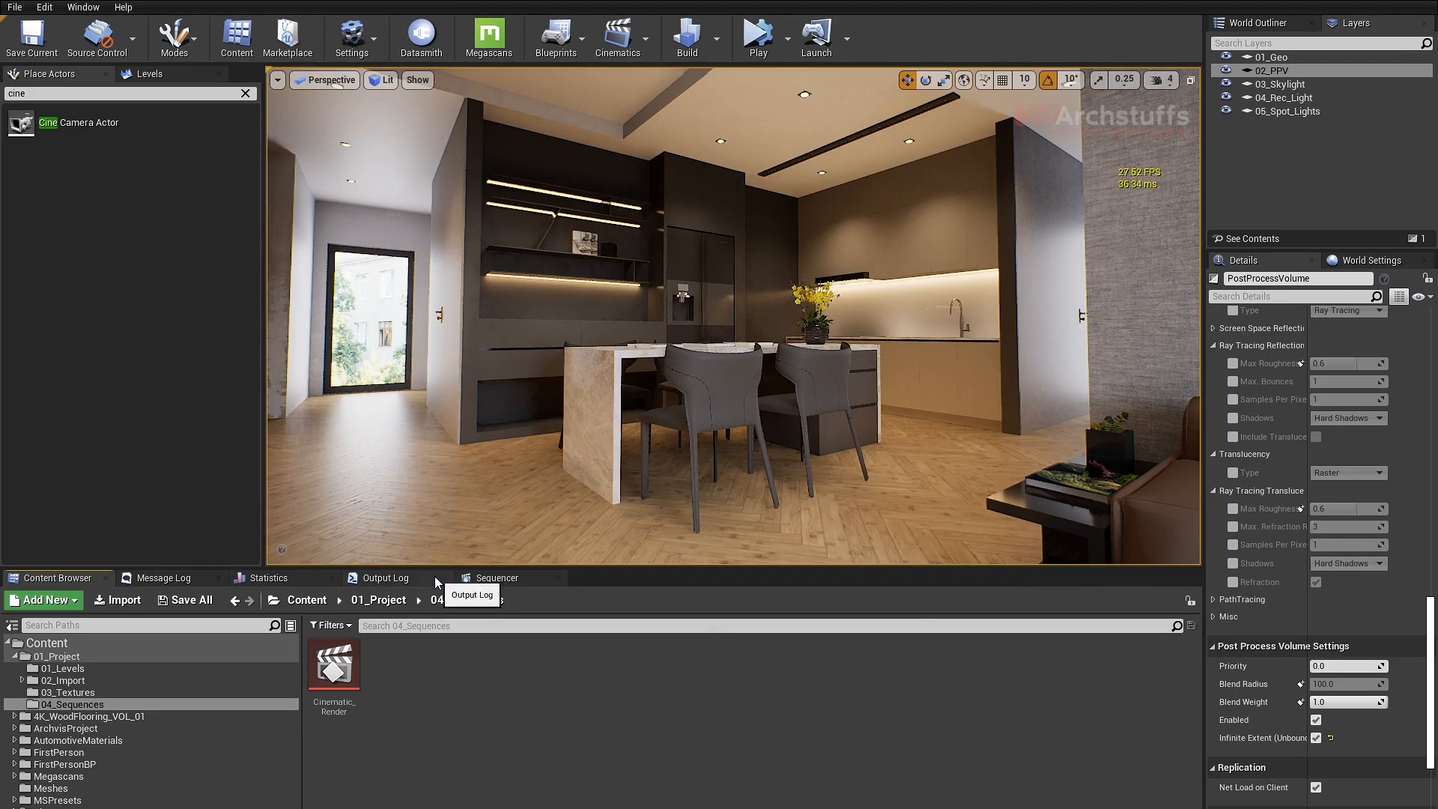
click(502, 582)
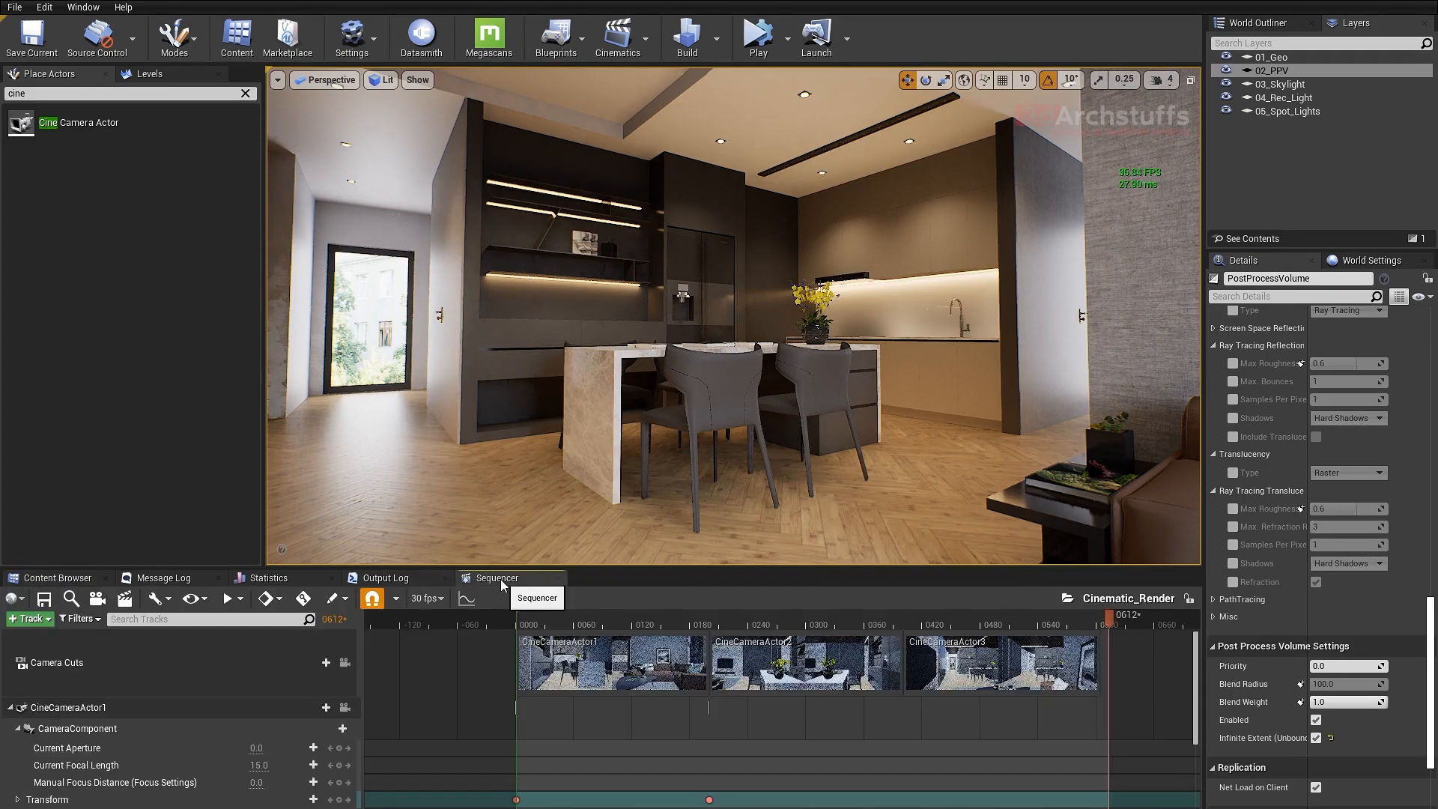
click(345, 663)
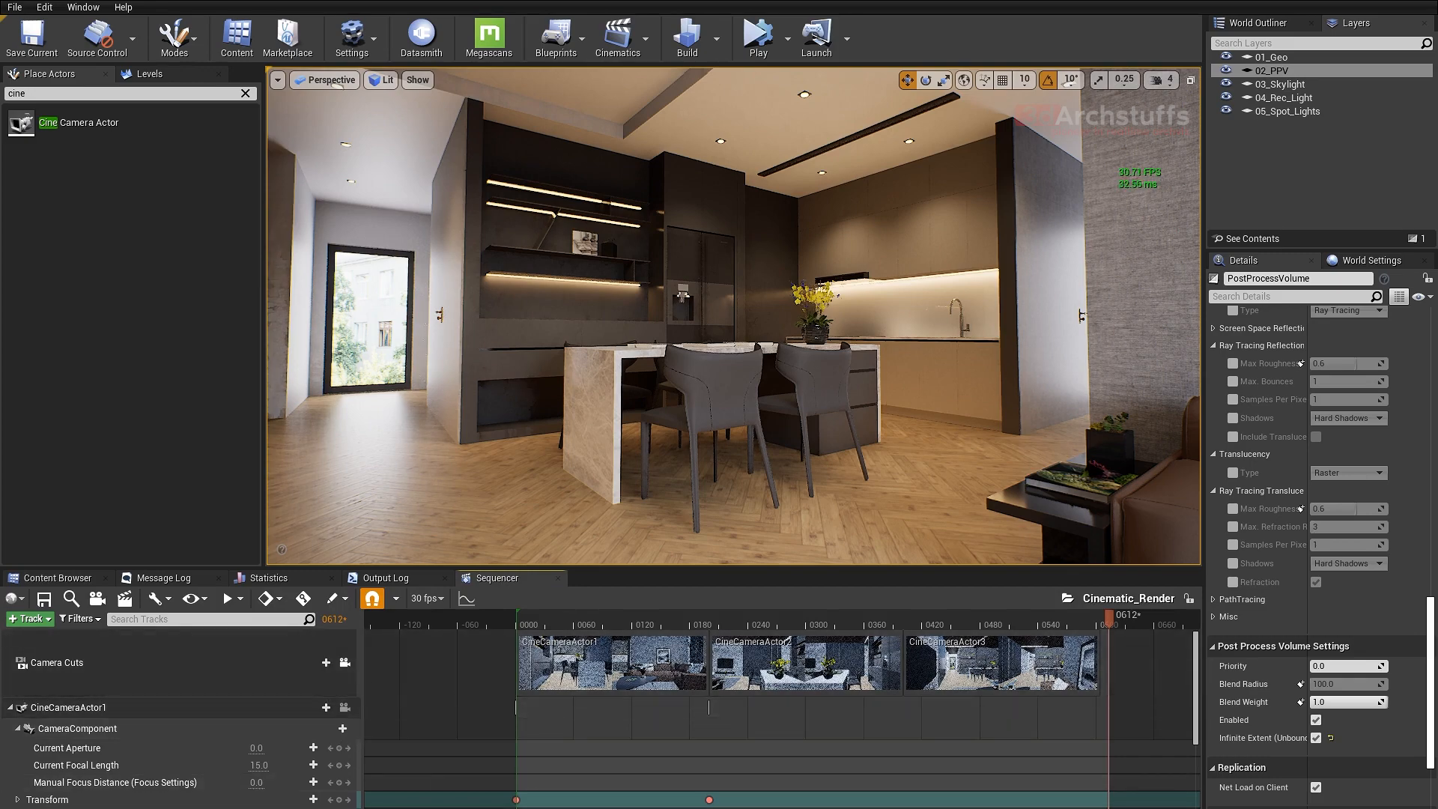
key(Up)
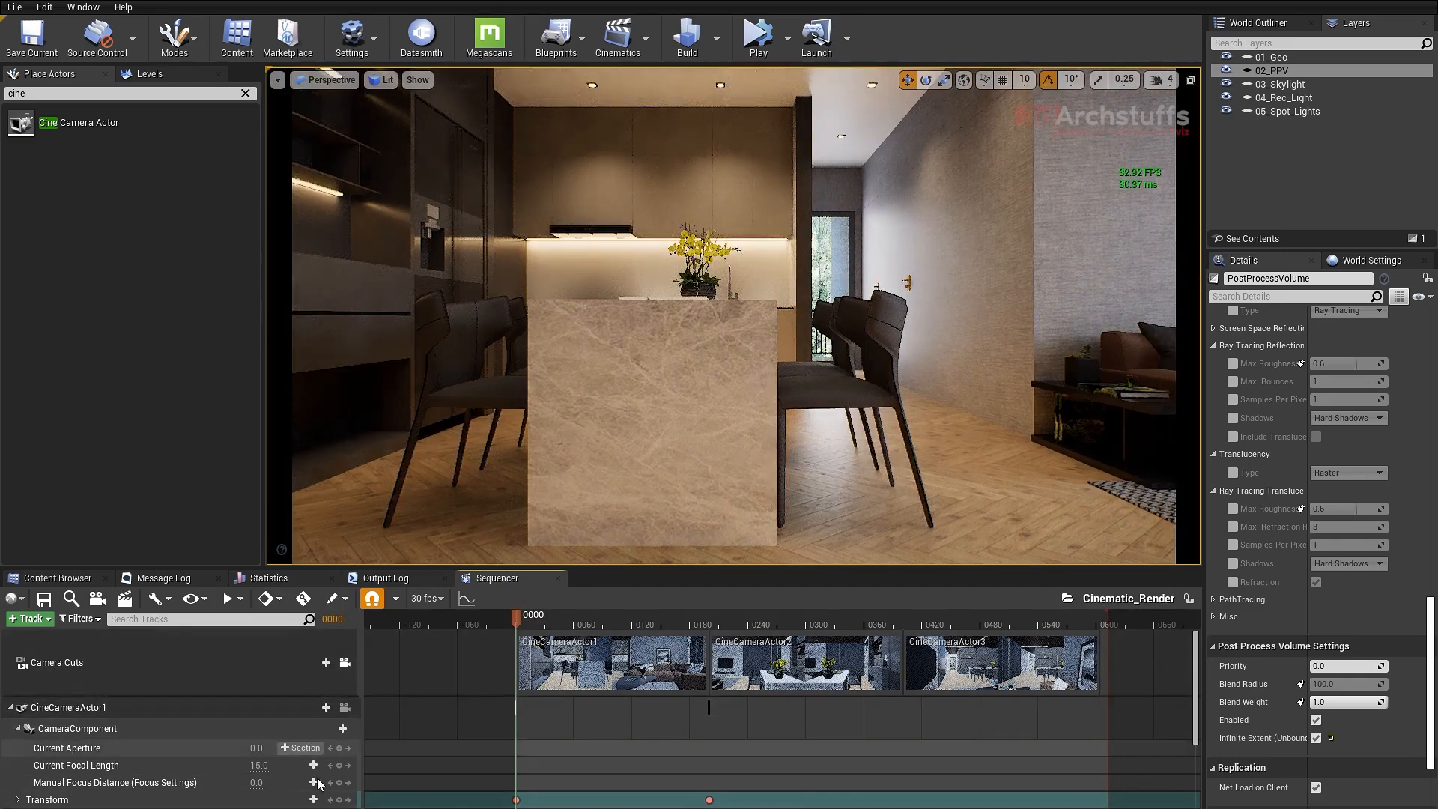
key(space)
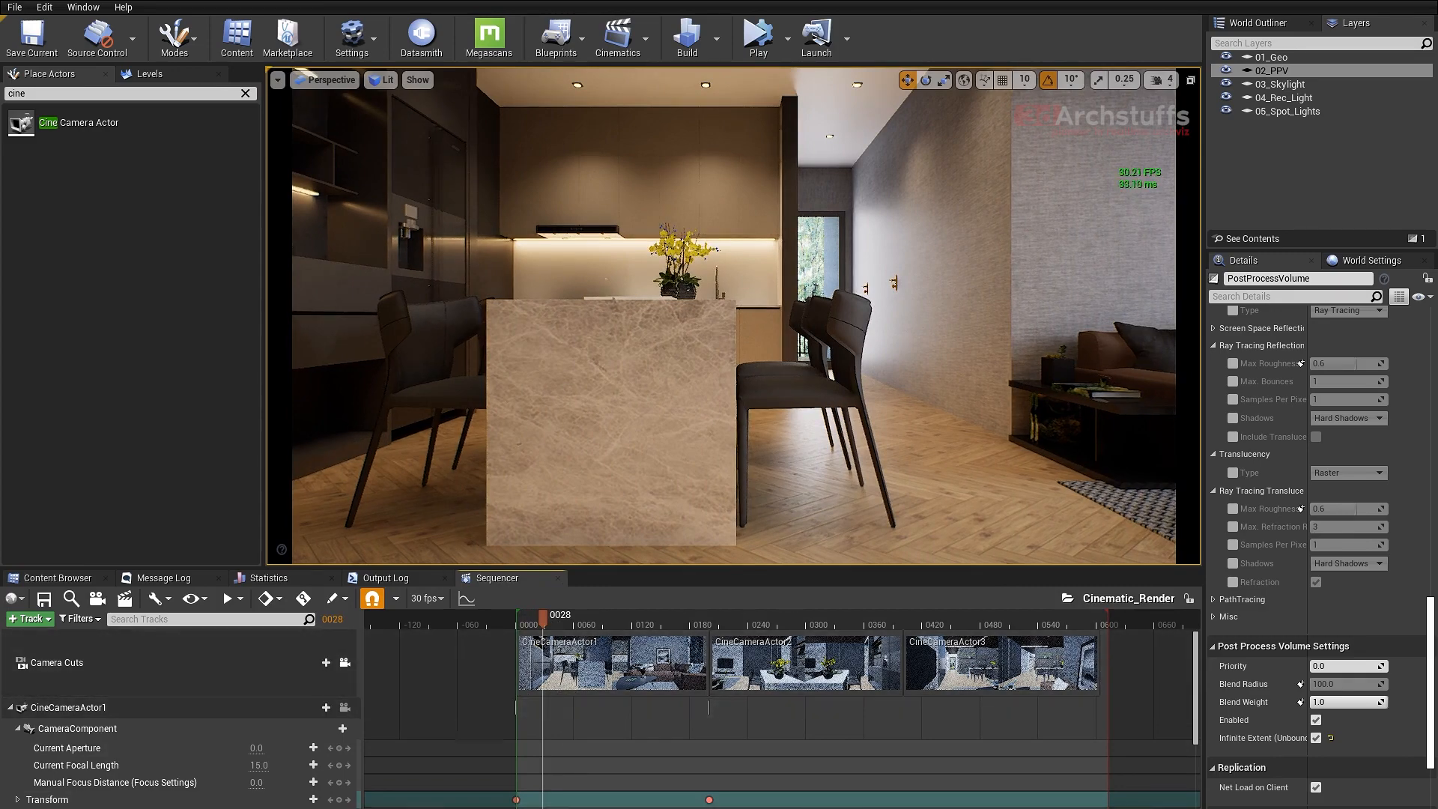
- Bring back the Movie Render Queue and add Game Overrides to the Cinematic_Render job, setting Texture Streaming to Disable Streaming
mouse_move(569, 808)
click(648, 776)
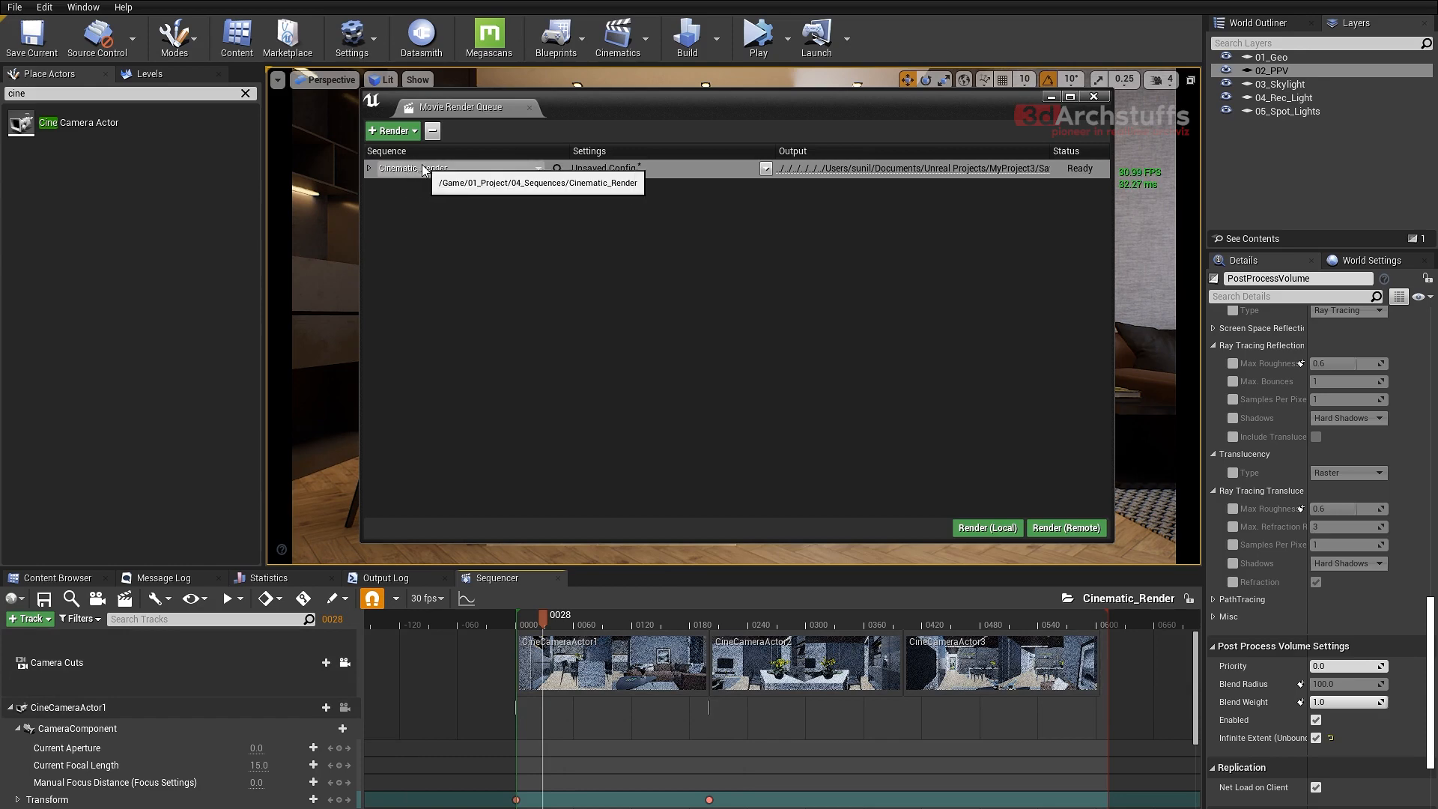
click(602, 170)
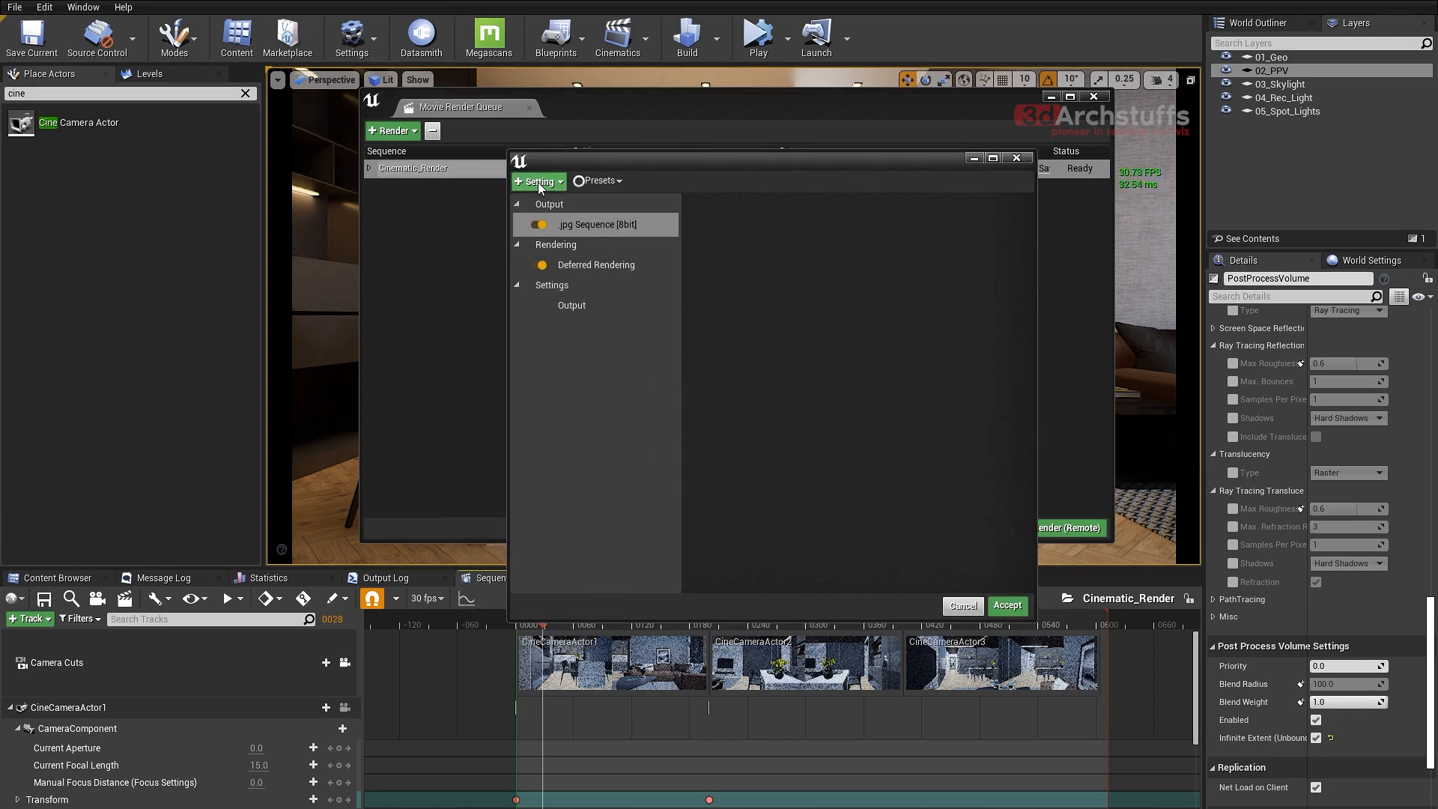
click(540, 182)
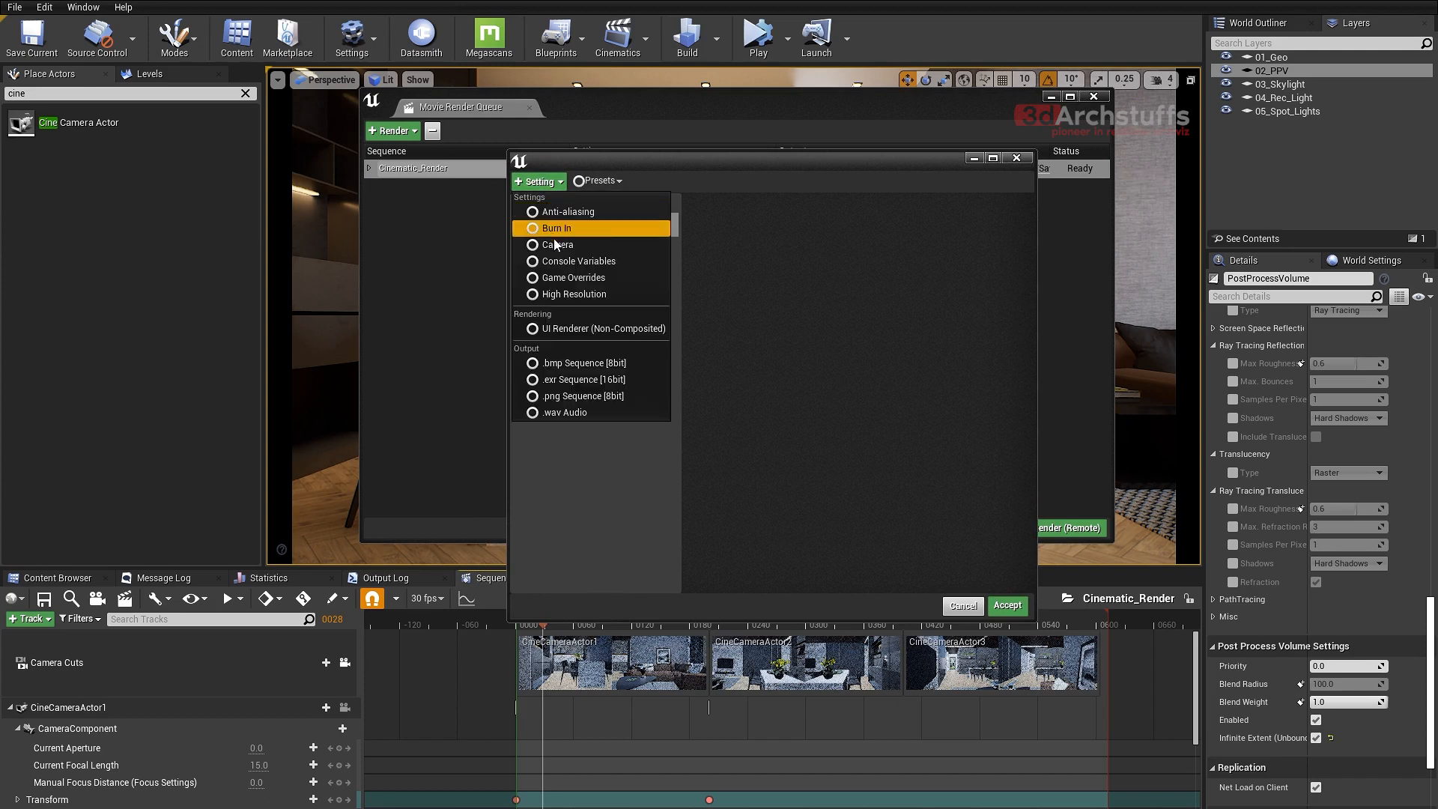
click(569, 279)
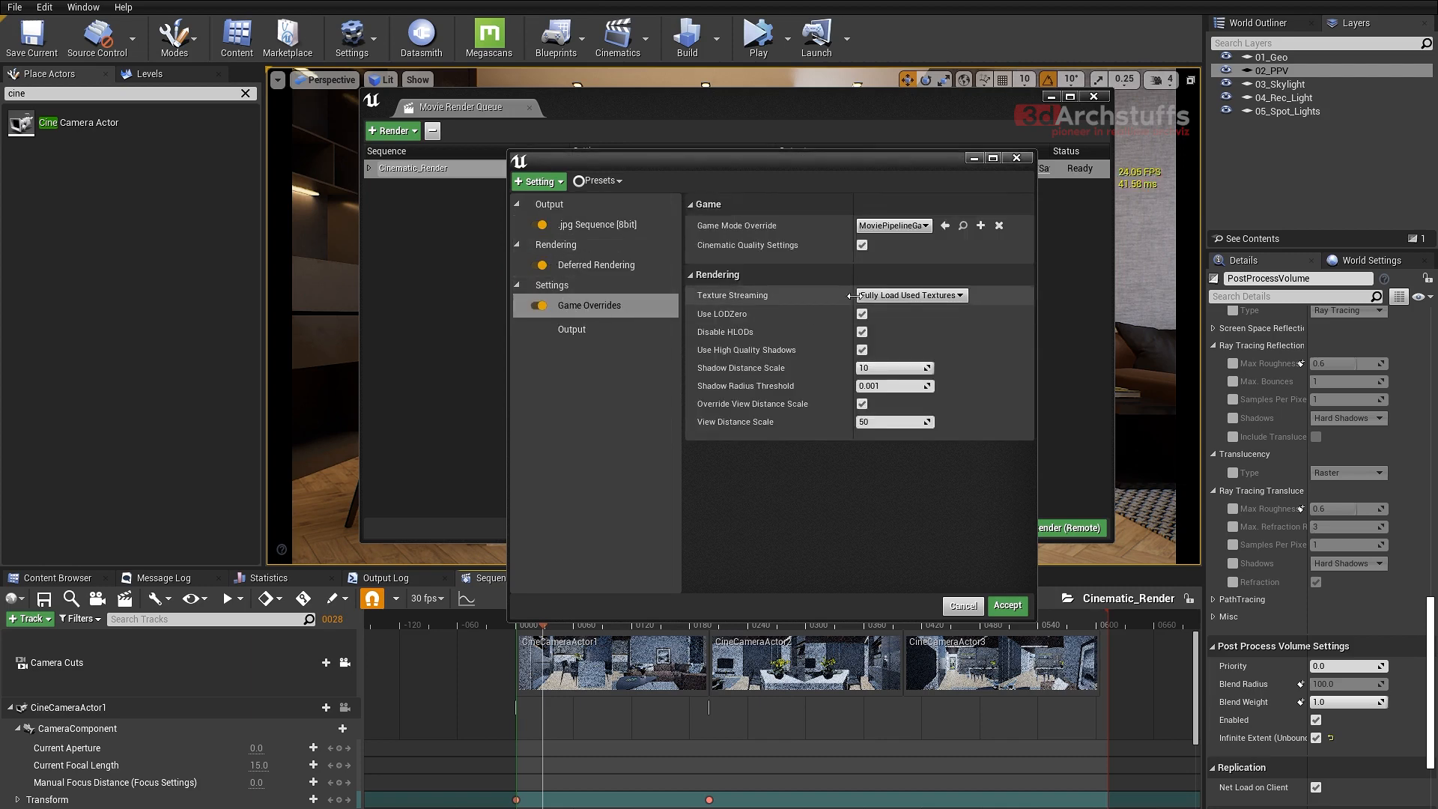
click(892, 295)
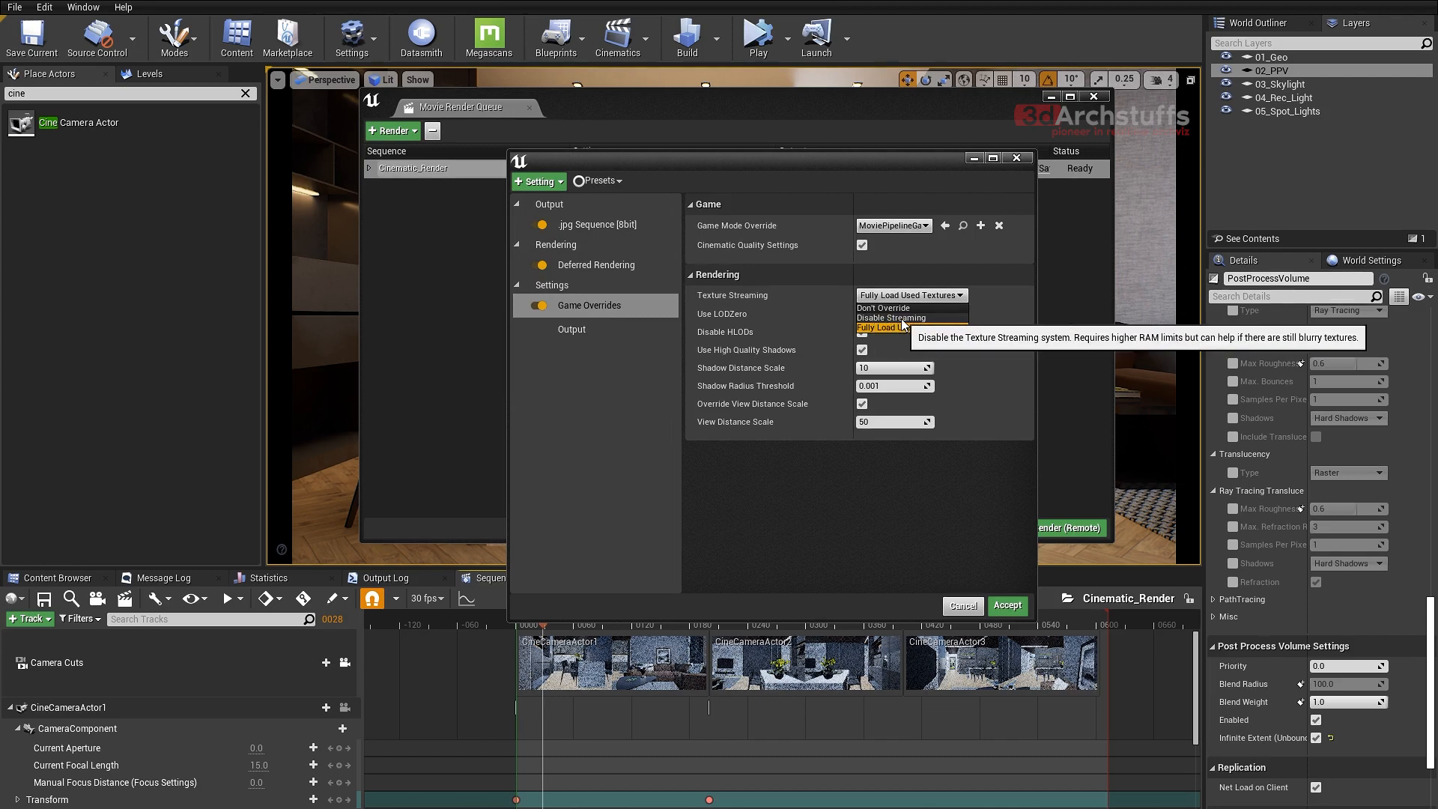
click(899, 318)
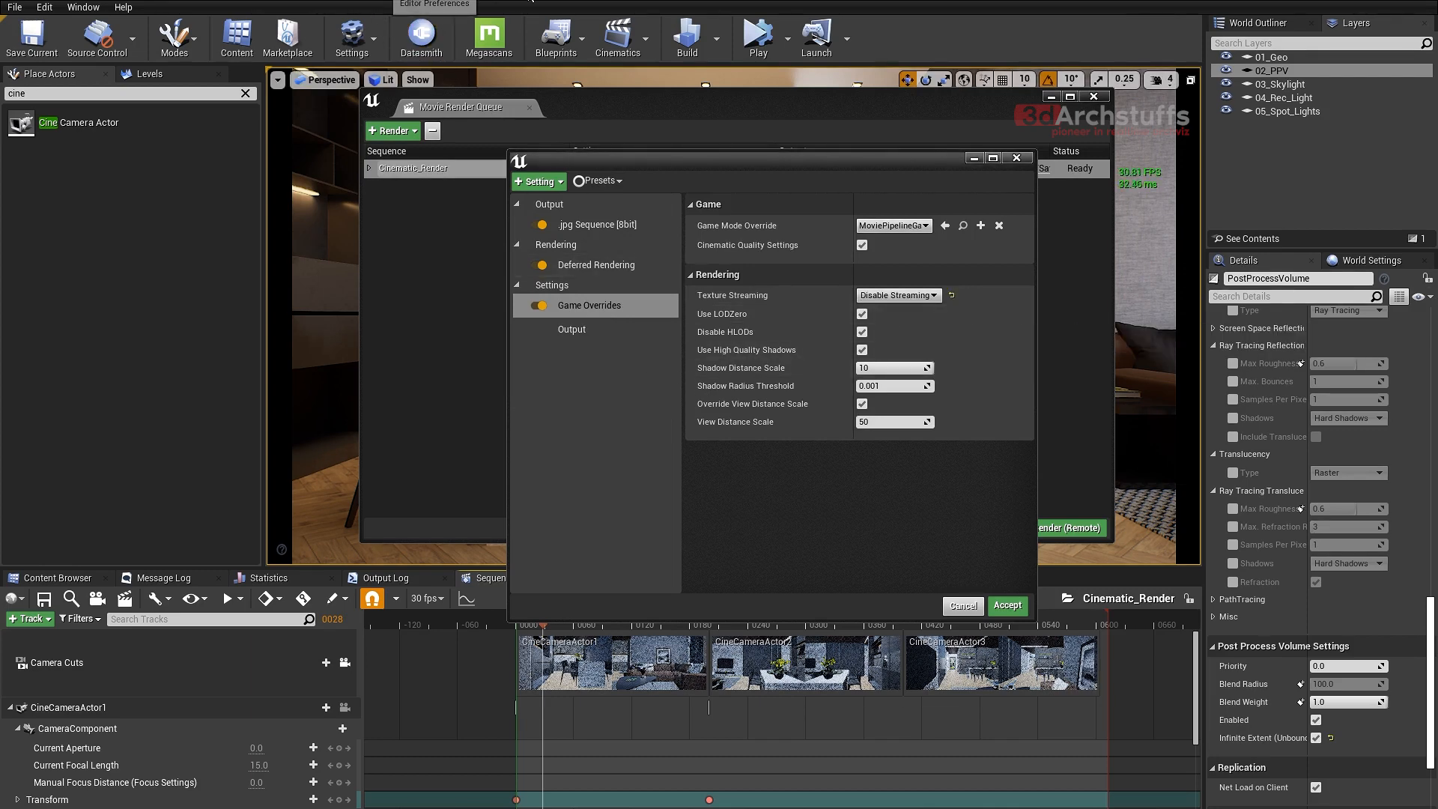
- Accept the render job's configuration, minimize the queue, and show the engine's Rendering section in the project settings
click(650, 469)
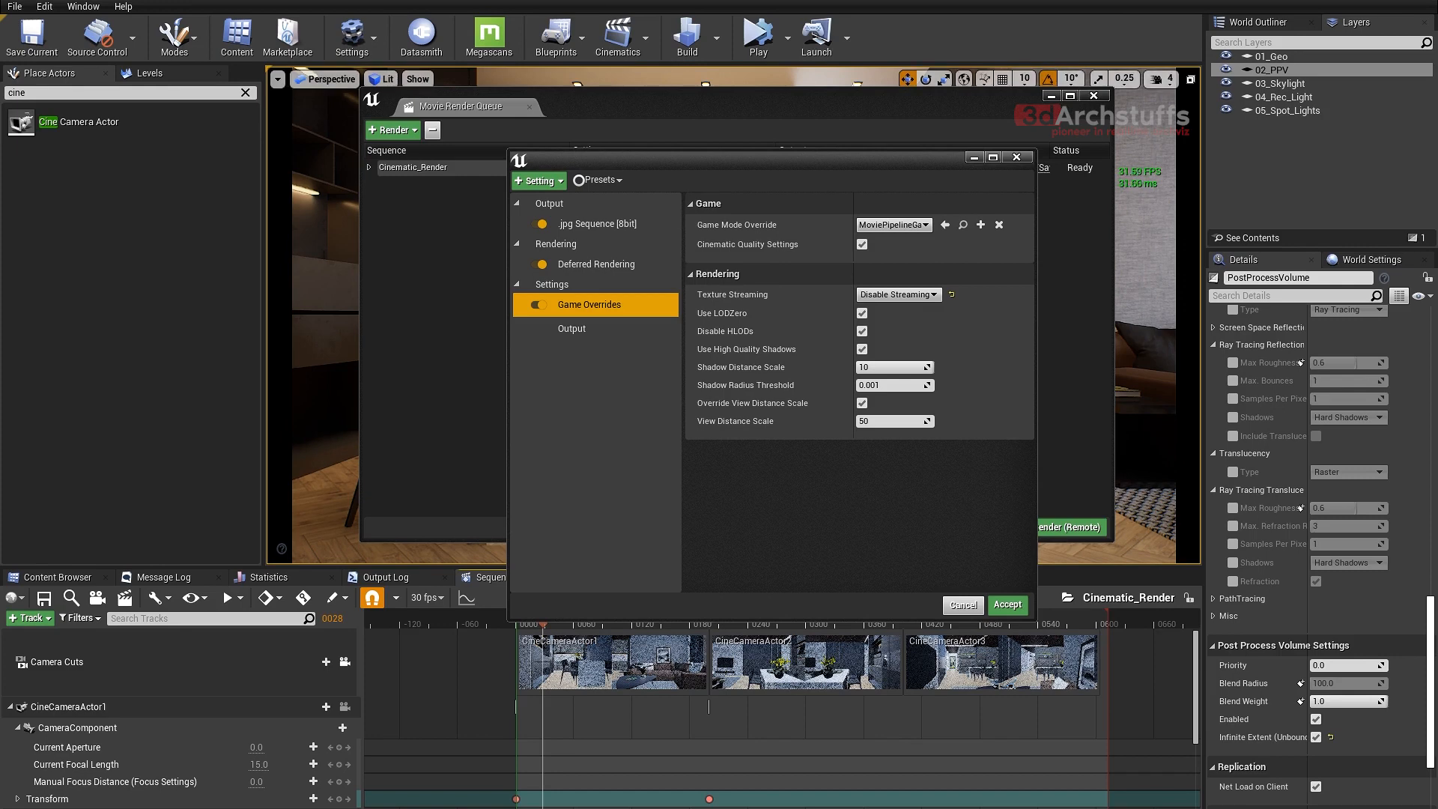
click(514, 2)
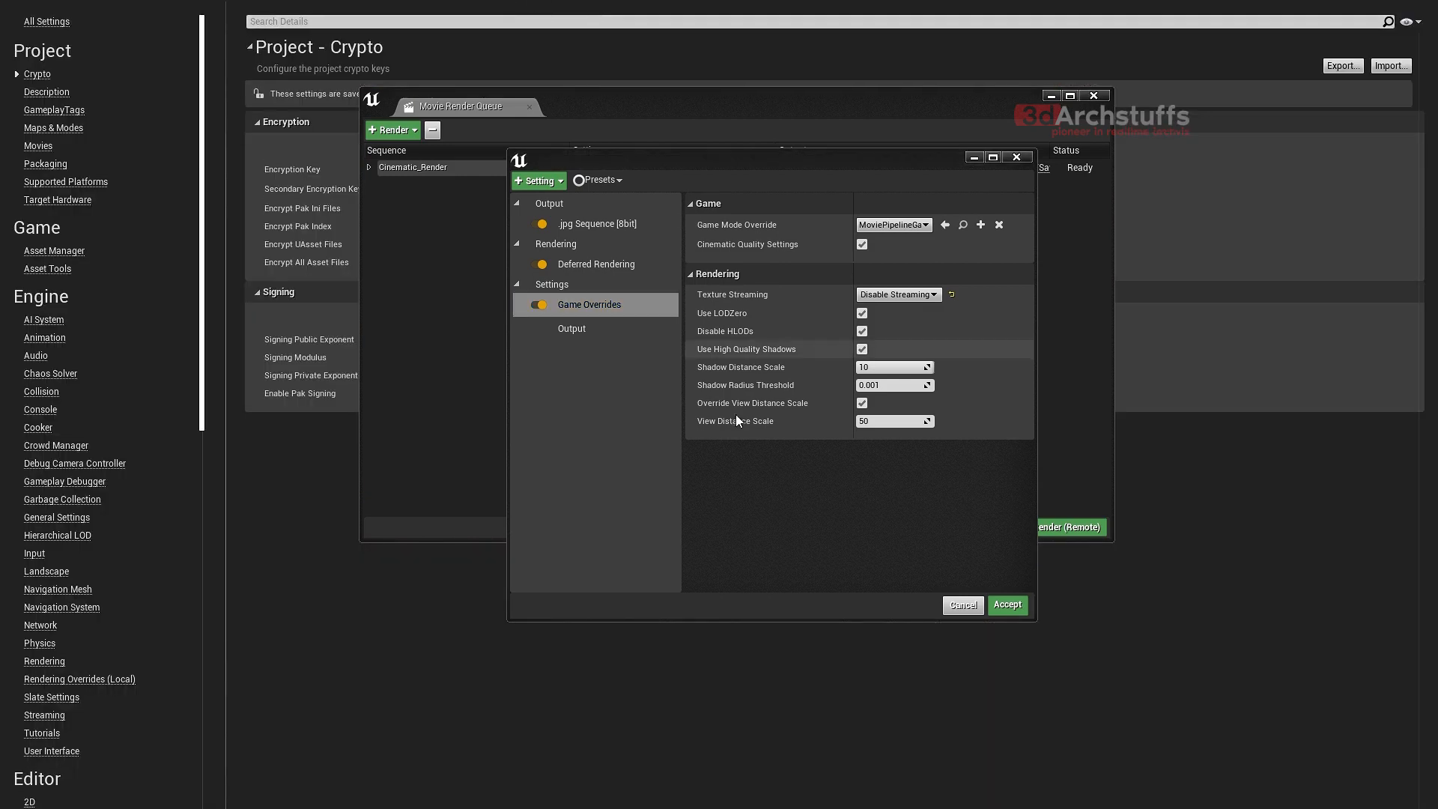
click(1007, 604)
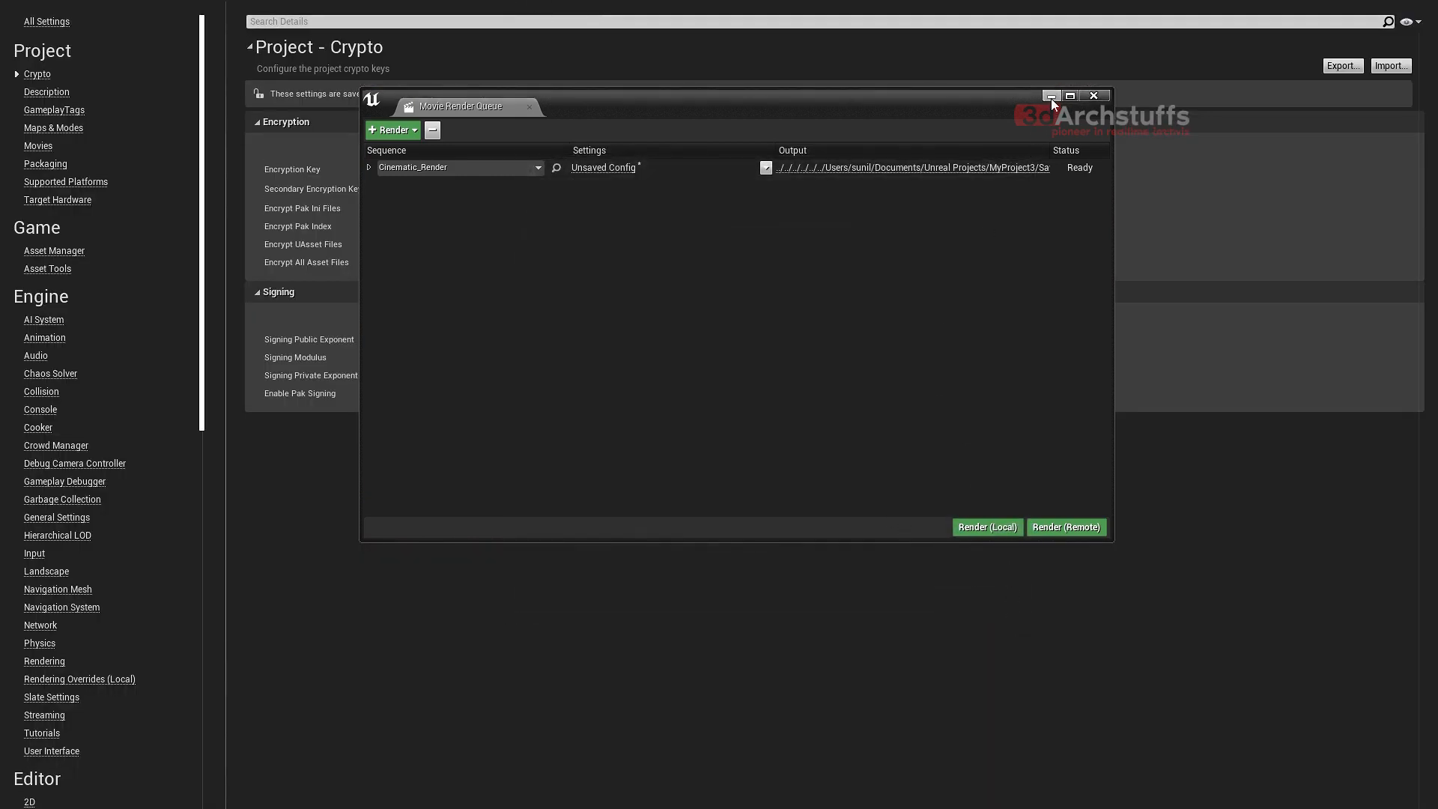
click(1051, 97)
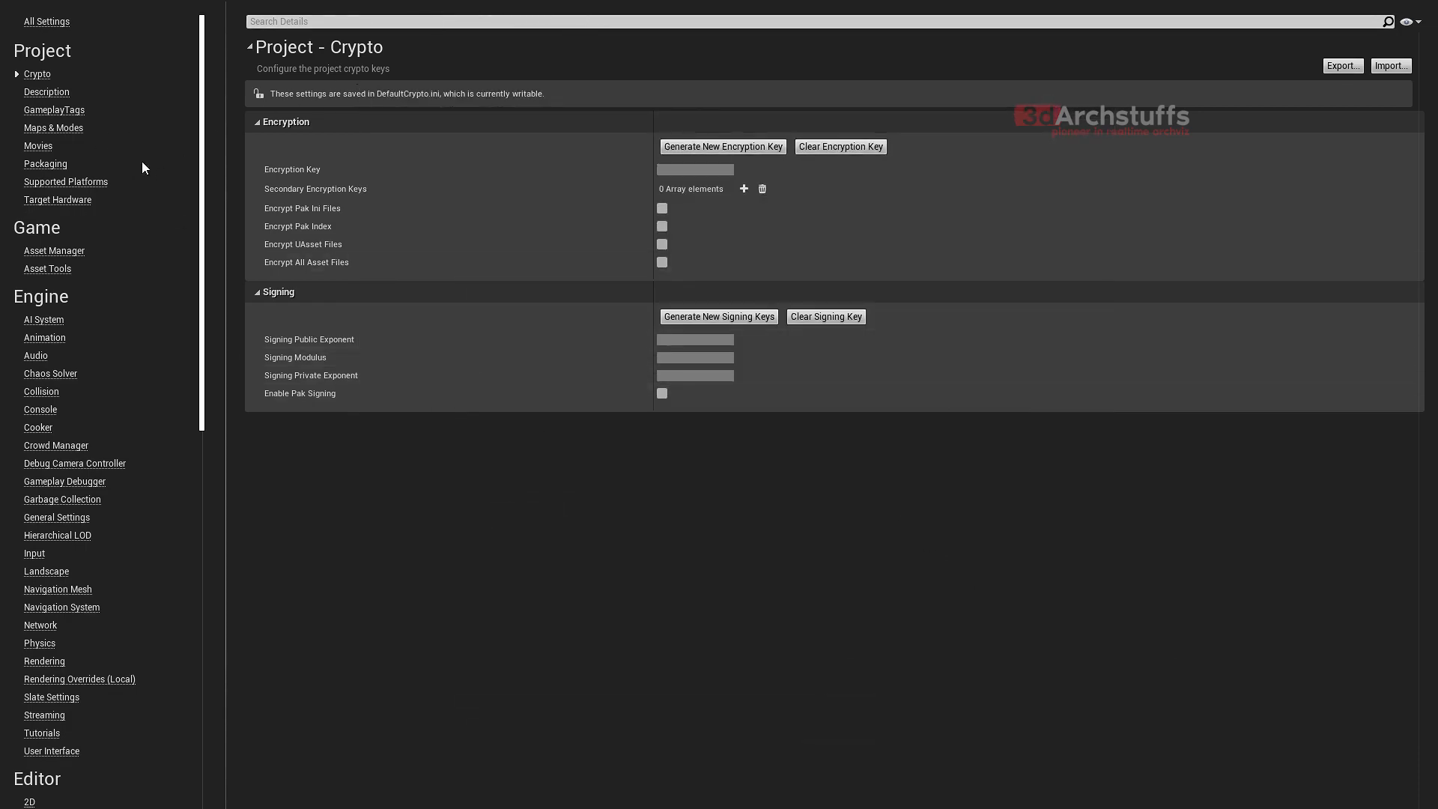
click(45, 662)
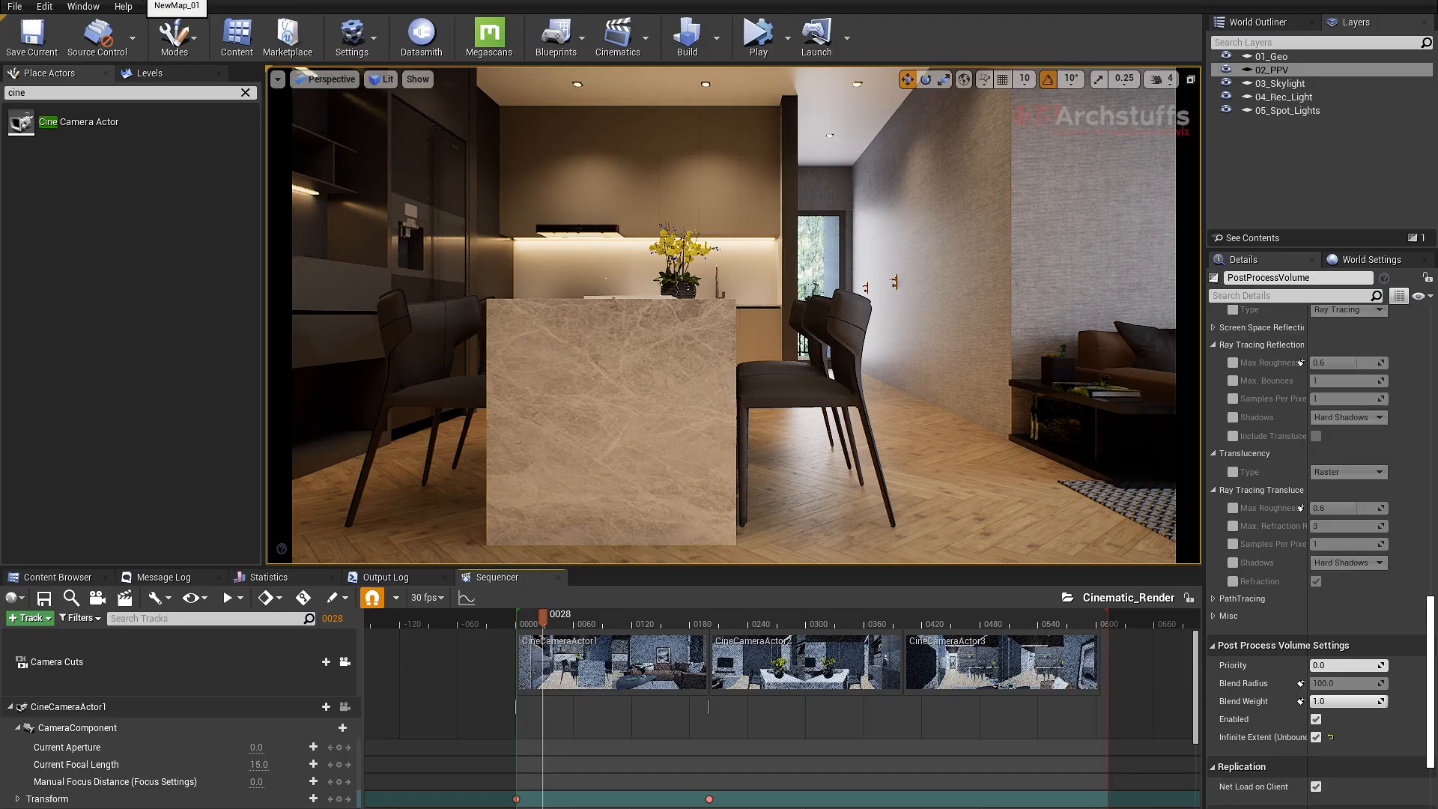
- Reopen the Cinematic_Render job's configuration and review its Game Overrides and the setting types that can be added
mouse_move(572, 807)
click(645, 780)
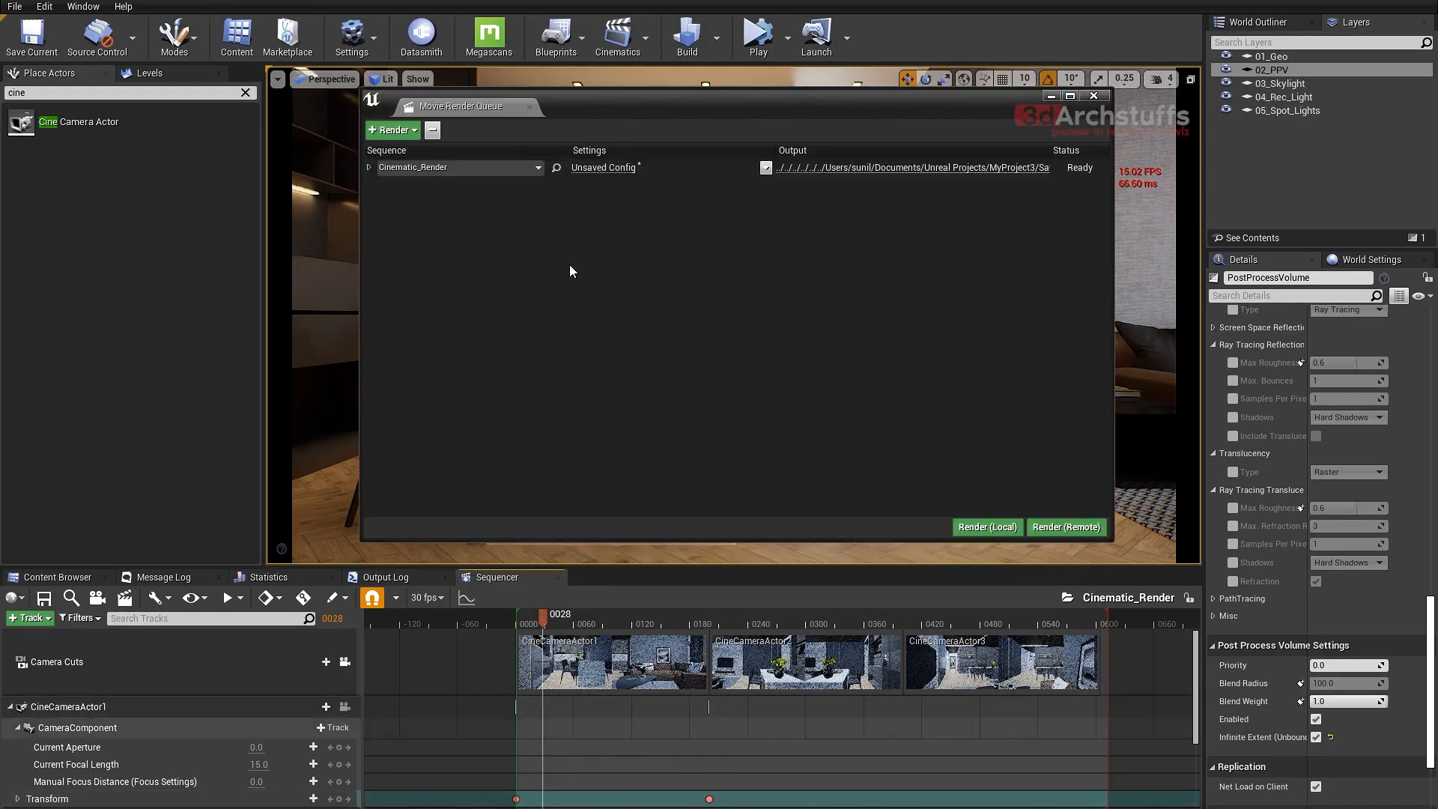
click(603, 168)
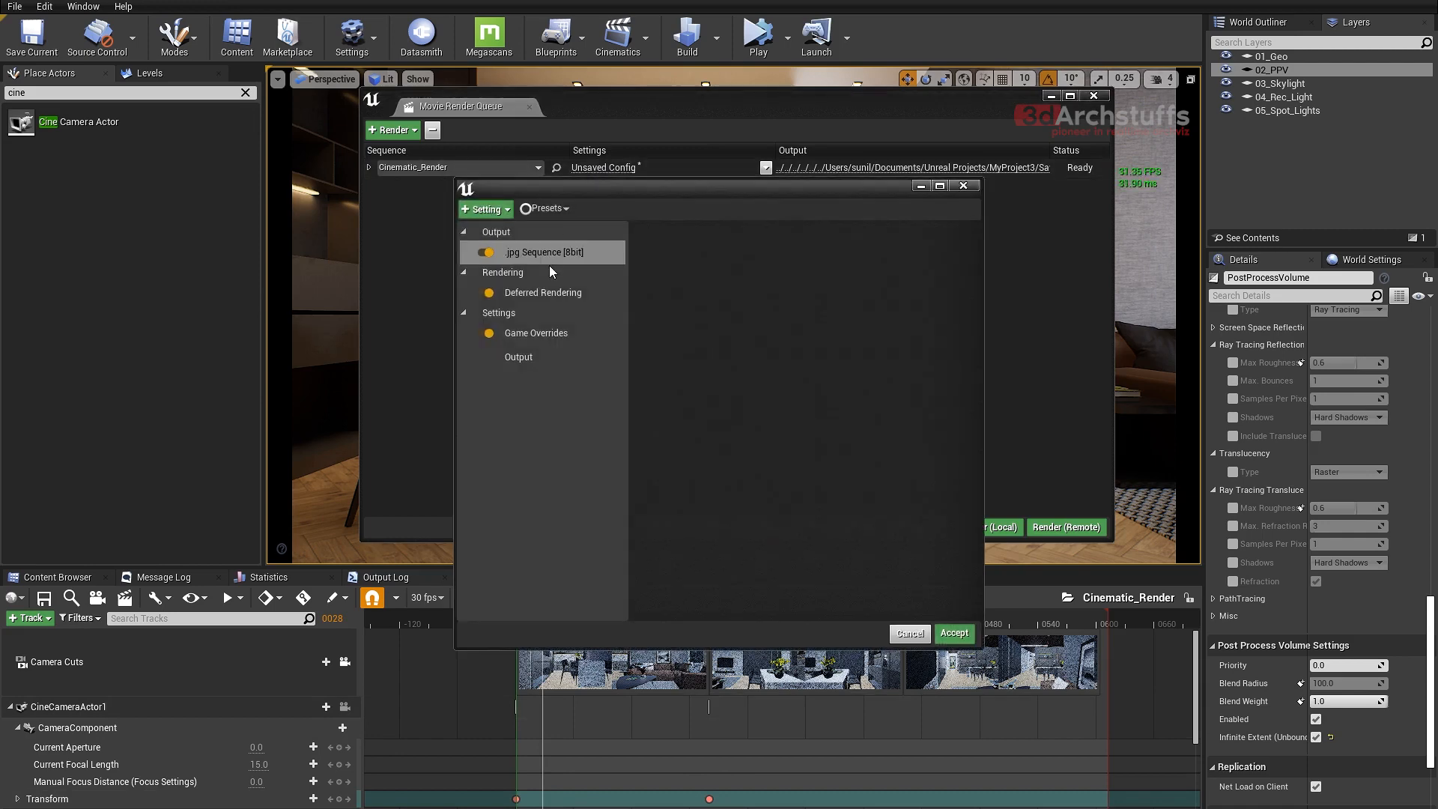
click(525, 331)
click(485, 209)
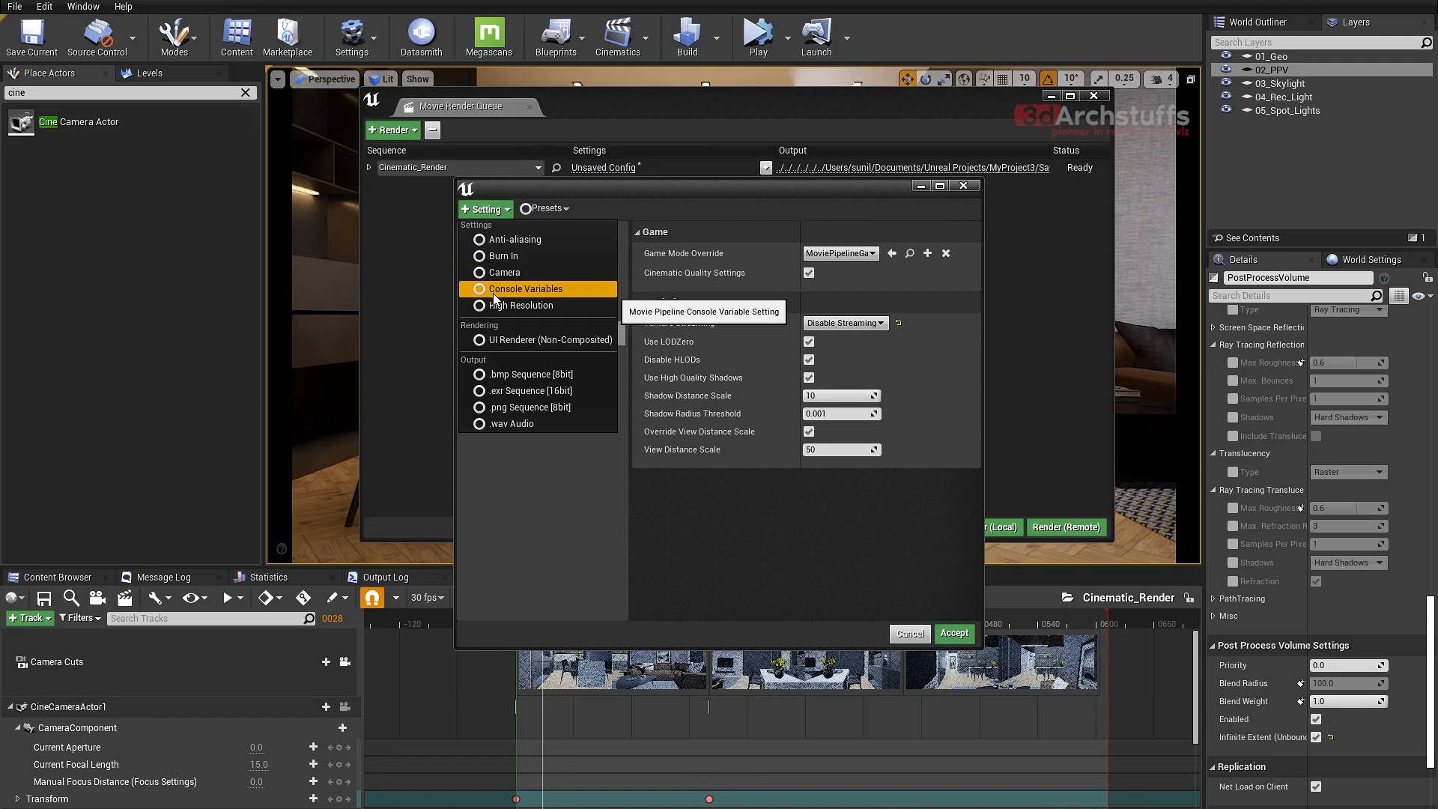
click(529, 488)
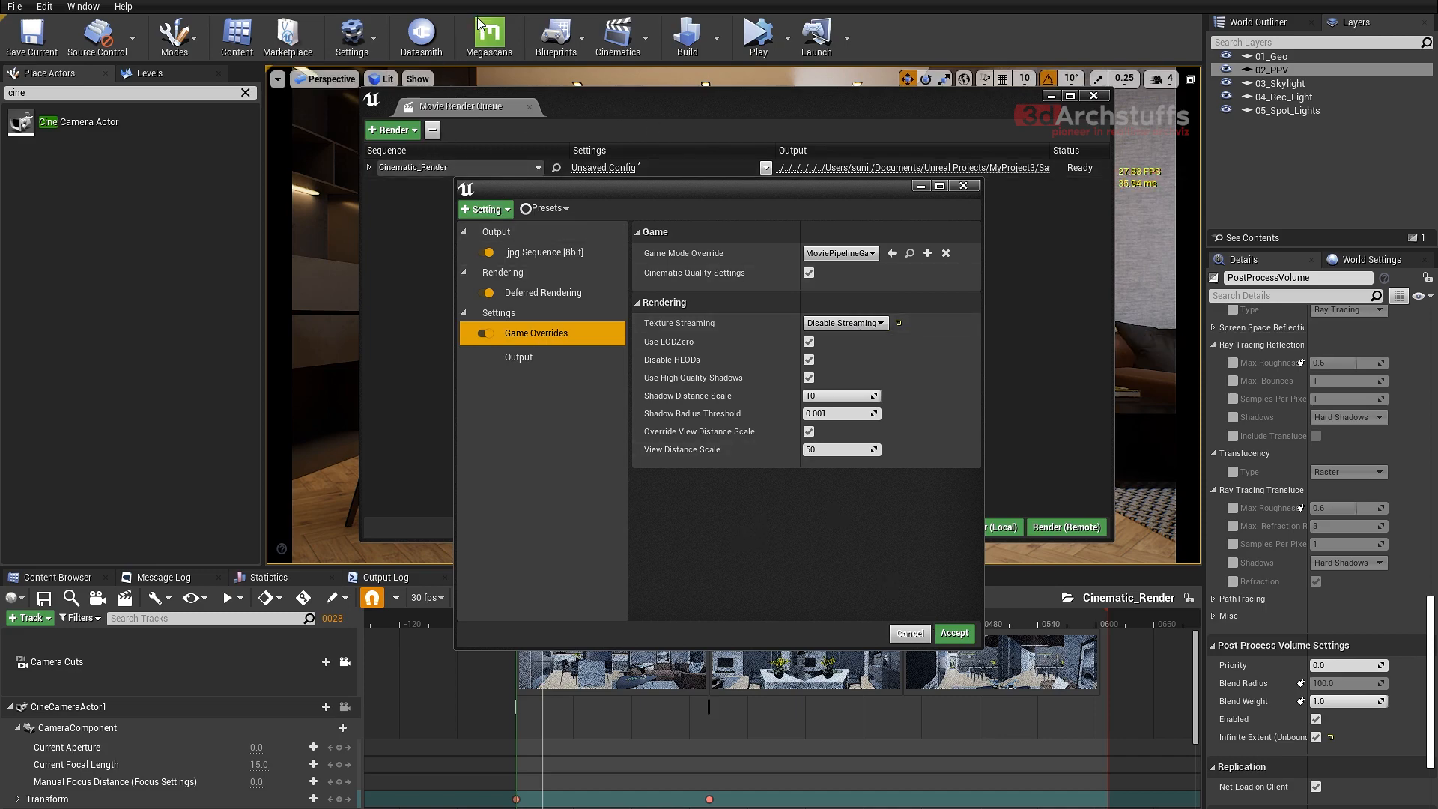
- Return from the project settings to the NewMap_01 level and switch the viewport to Unlit view mode
click(503, 1)
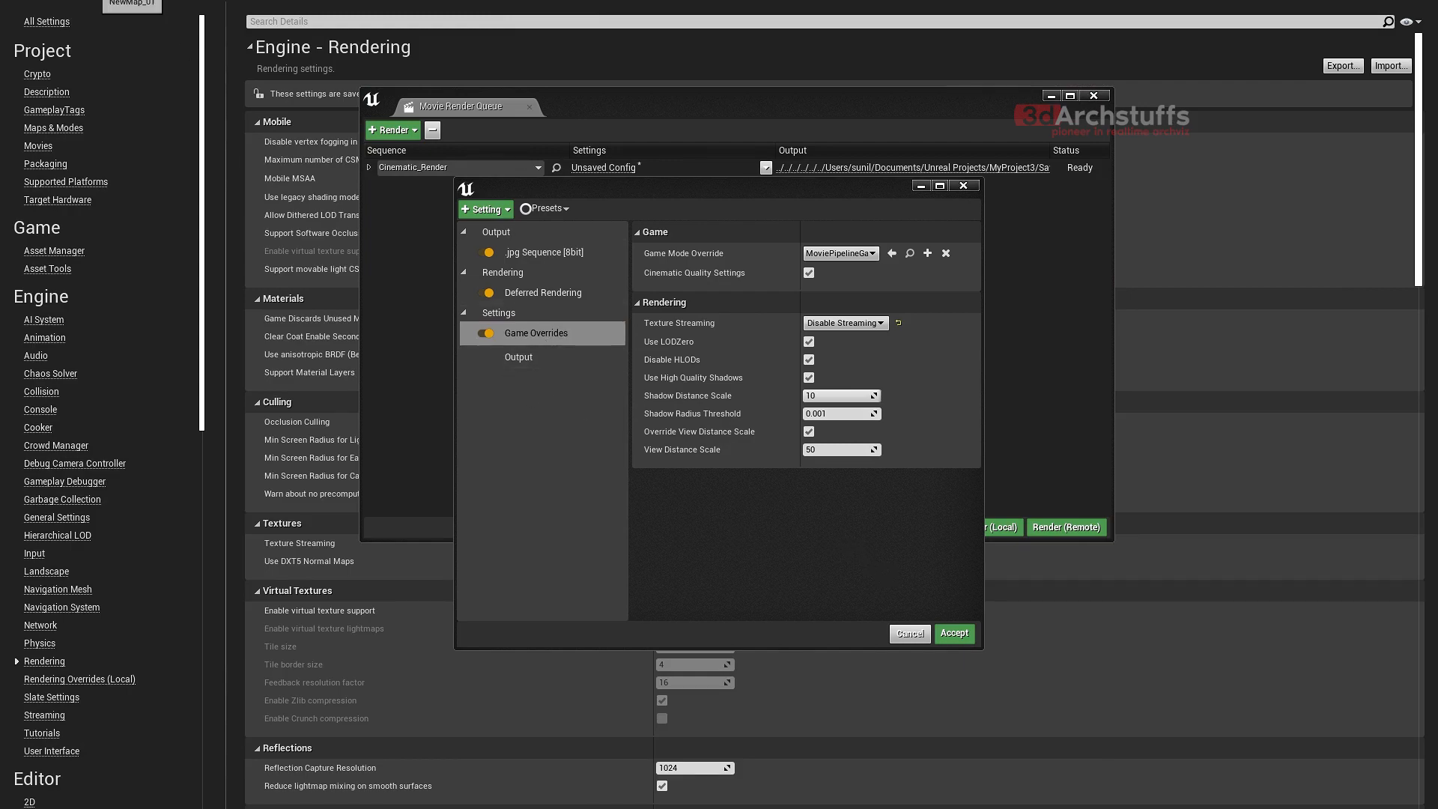
click(132, 7)
drag(472, 101, 487, 107)
click(386, 79)
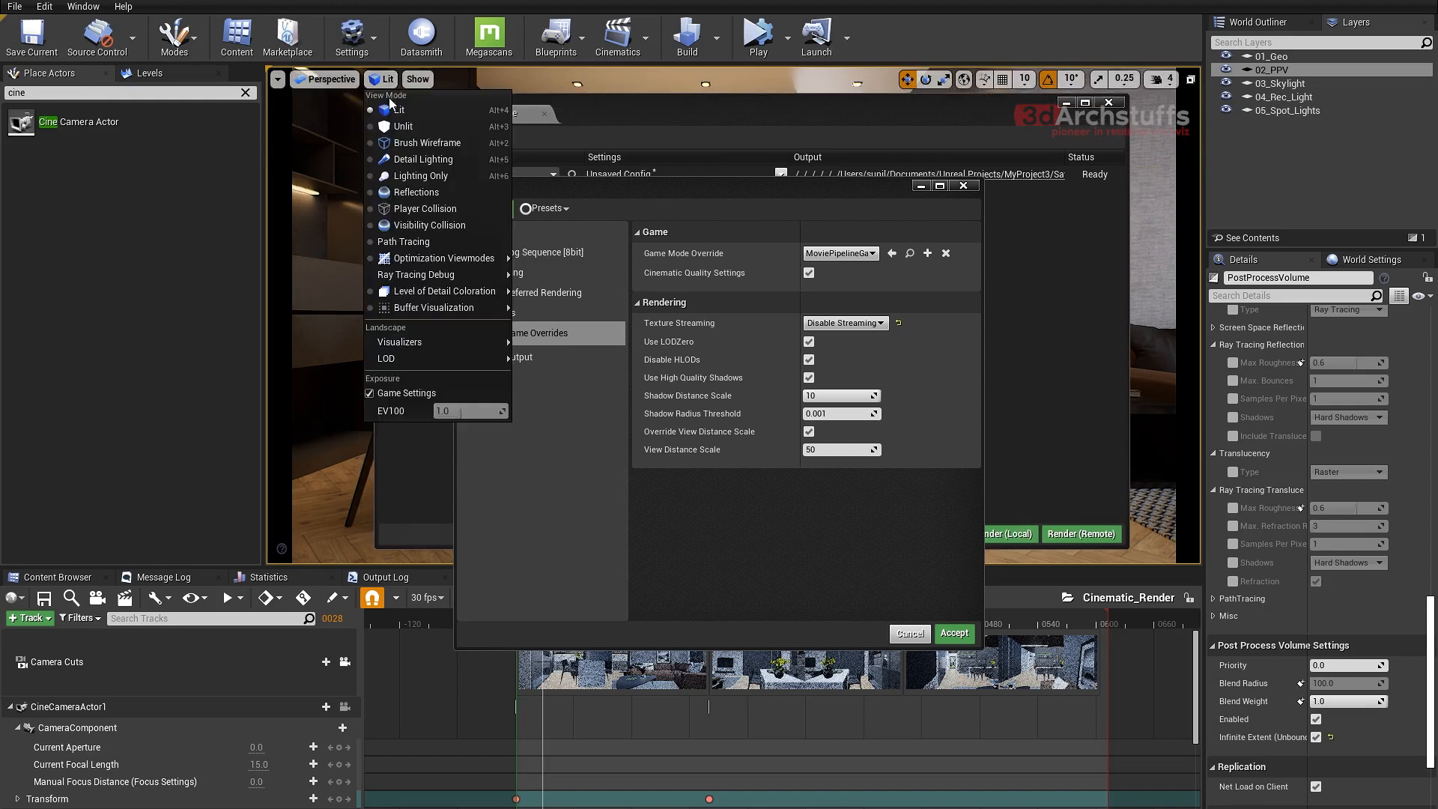
click(397, 125)
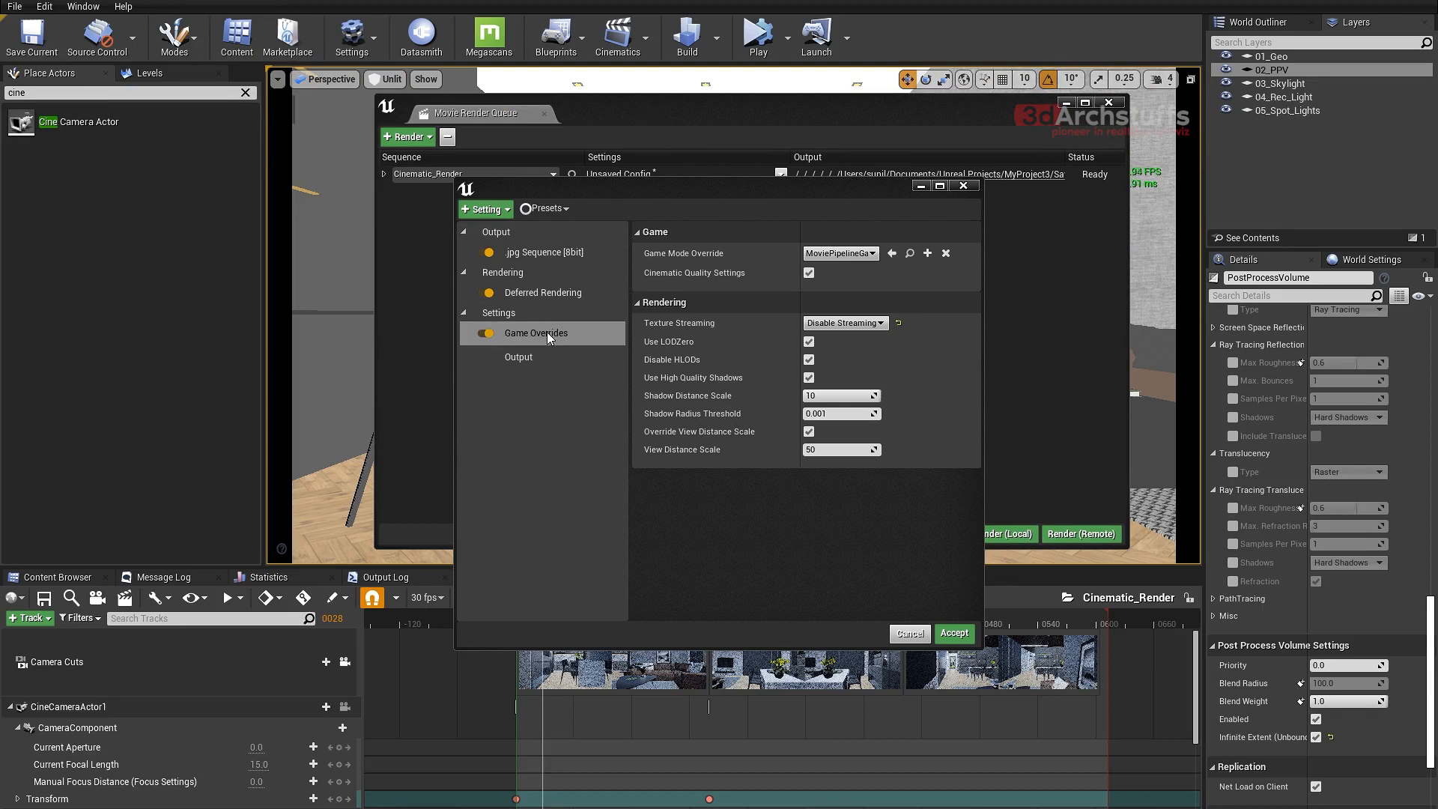
- Add the Console Variables setting to the Cinematic_Render job with one blank variable entry, and accept the configuration
click(487, 210)
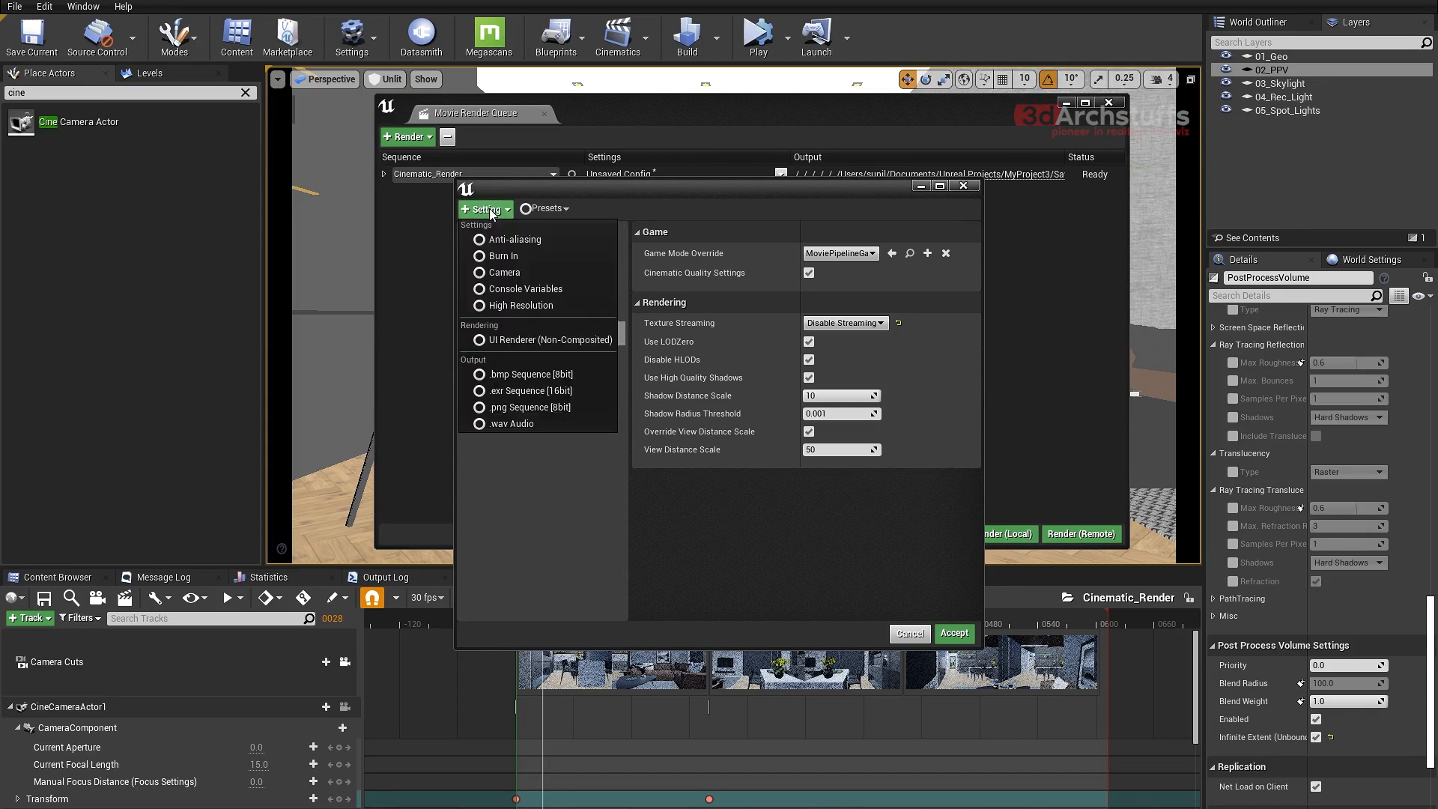
click(527, 288)
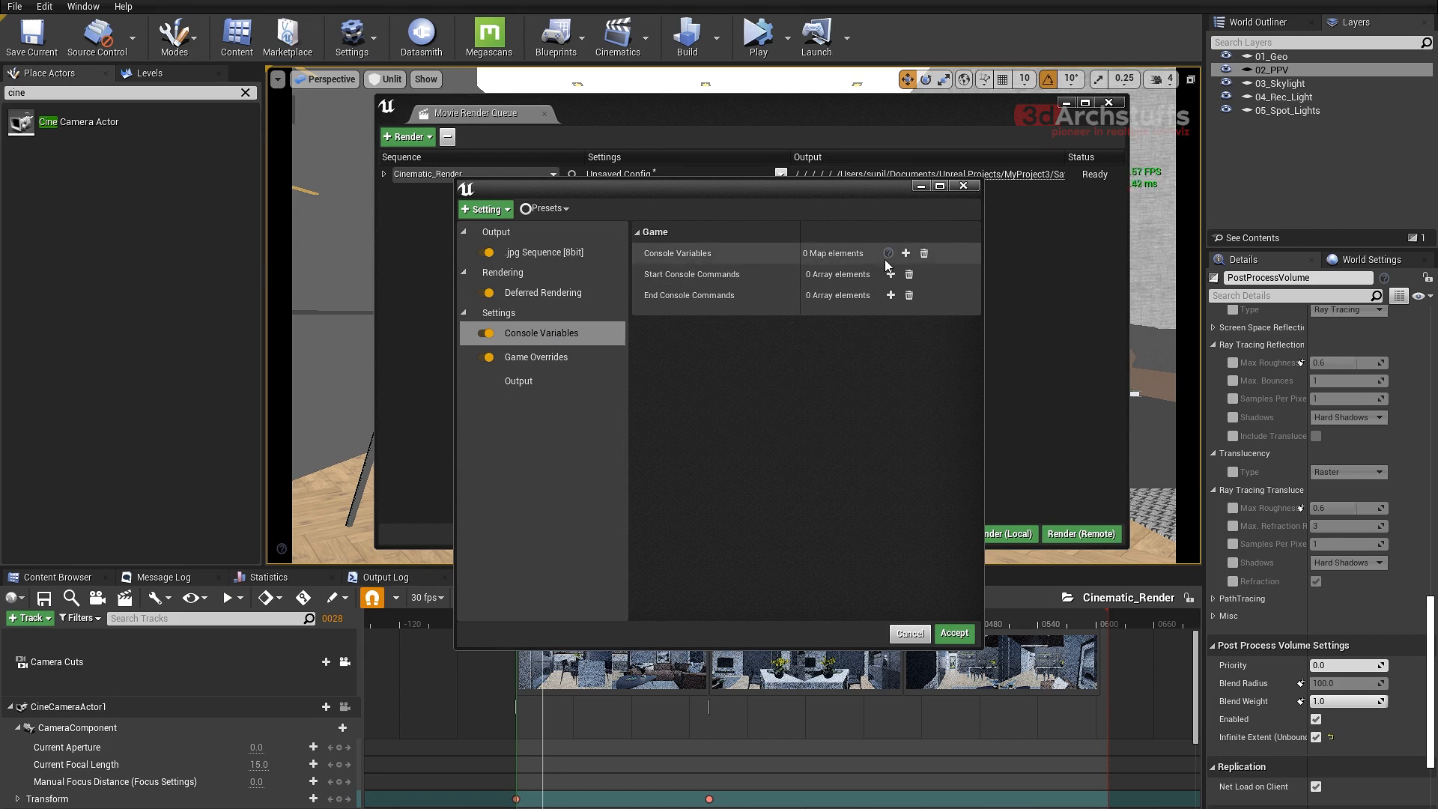
click(905, 255)
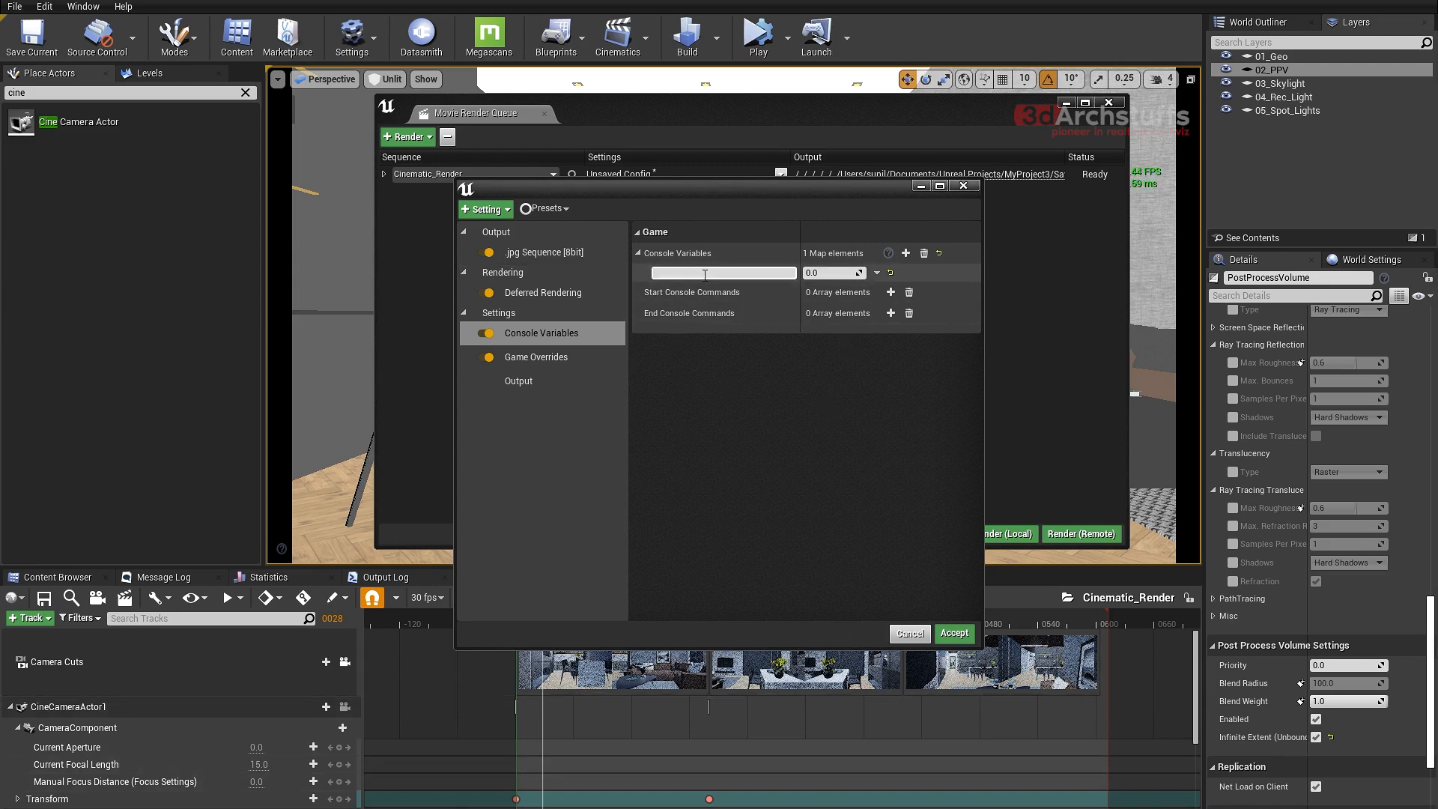
click(664, 272)
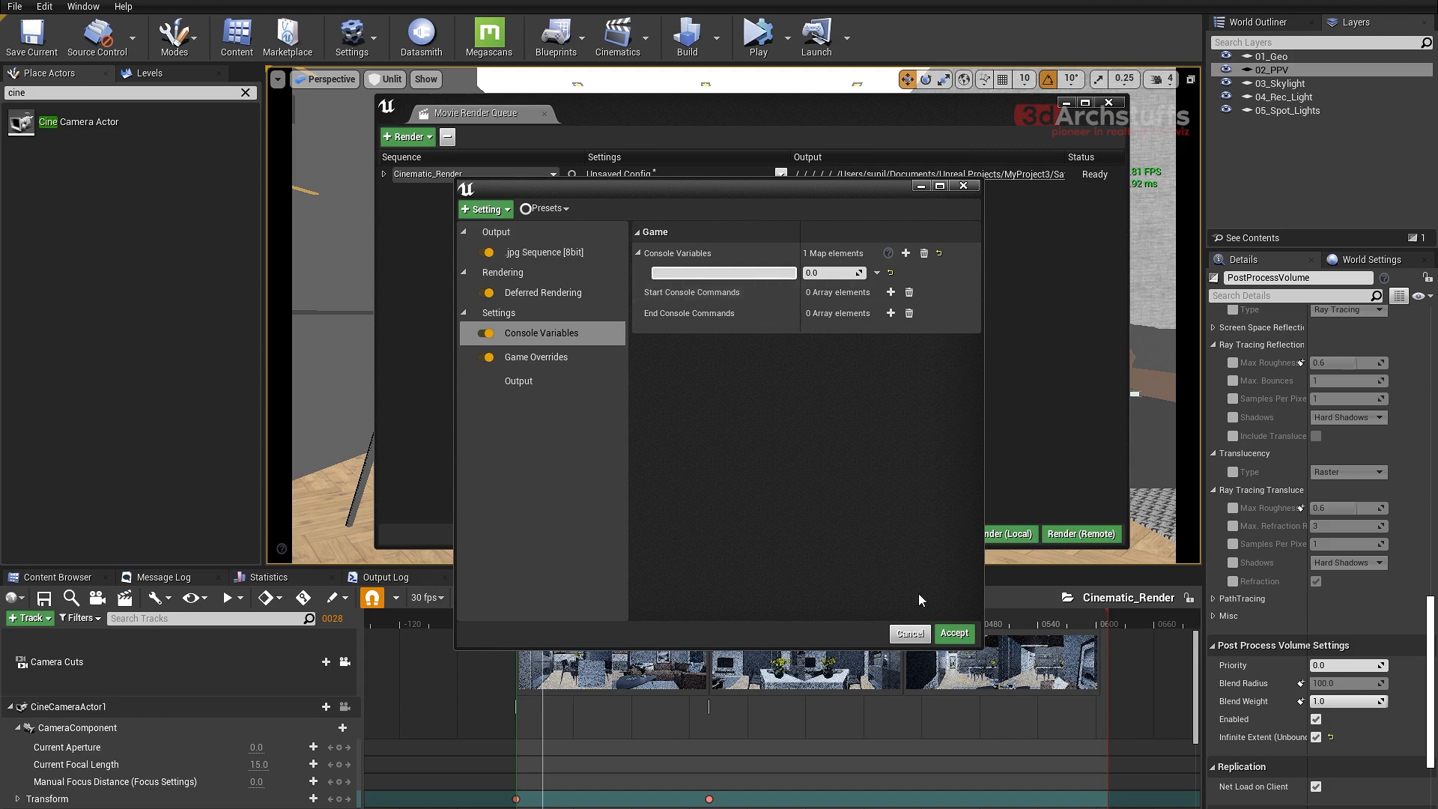
click(951, 634)
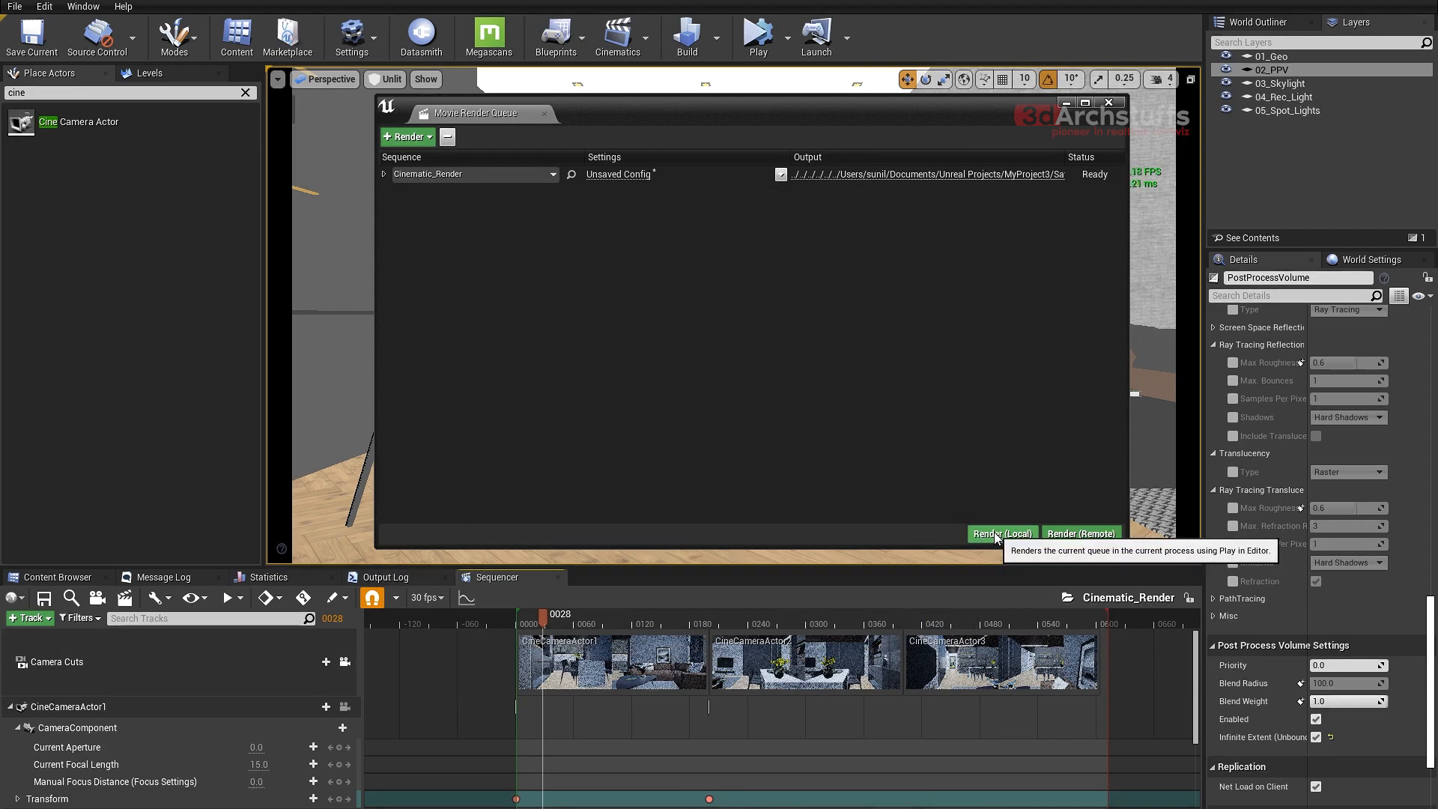
- Reopen the Cinematic_Render job's Console Variables setting and bring up the Output Log for looking up command names
click(629, 175)
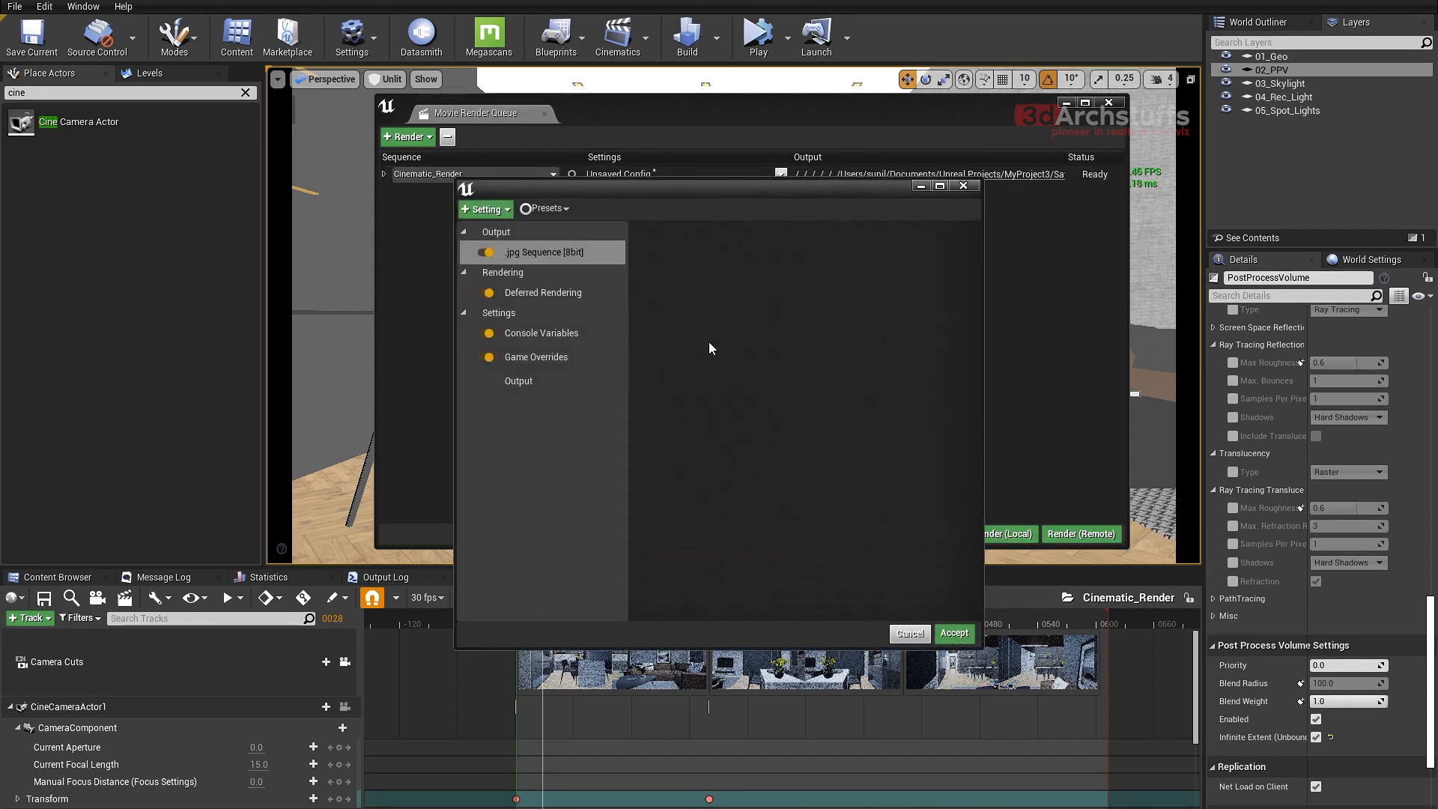
click(570, 332)
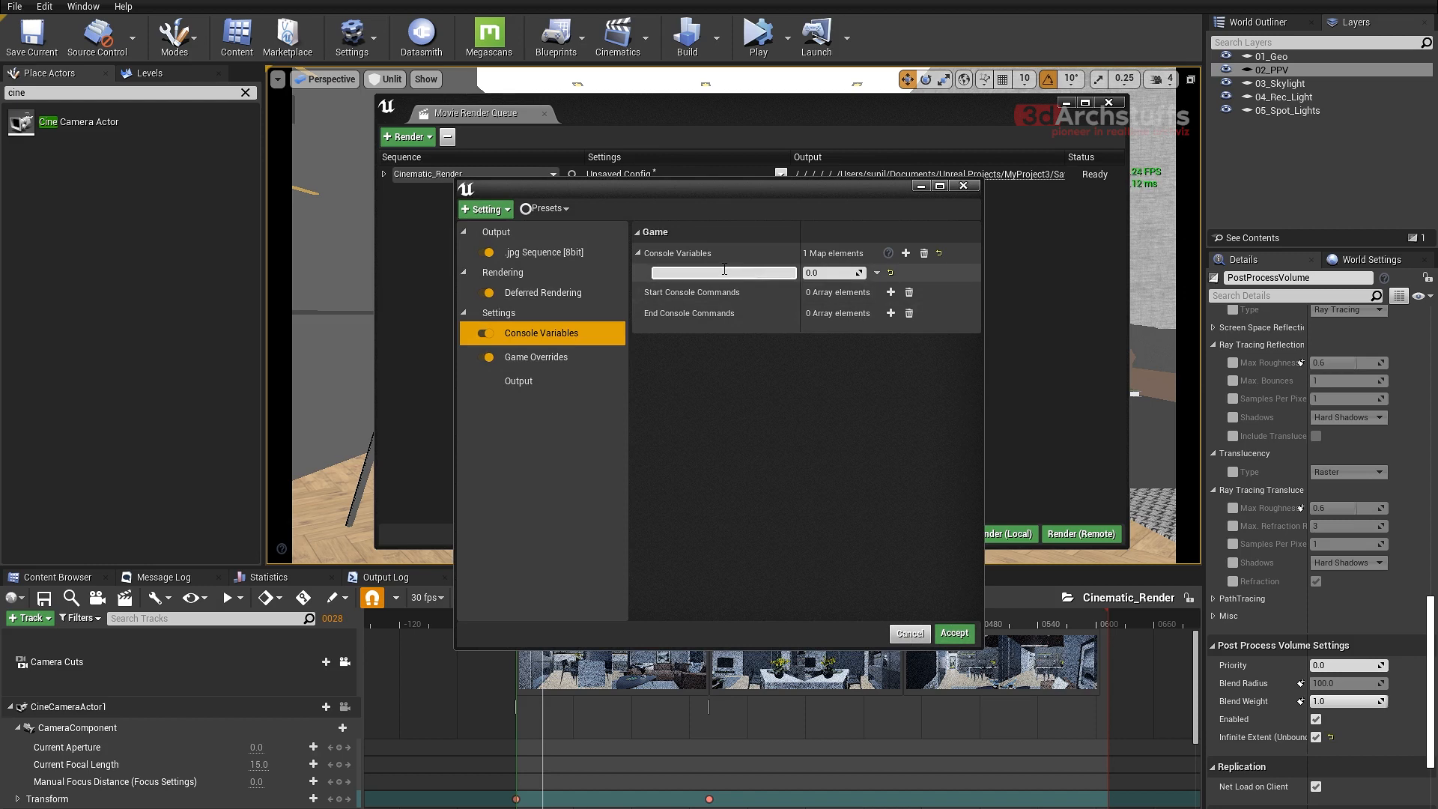
click(906, 254)
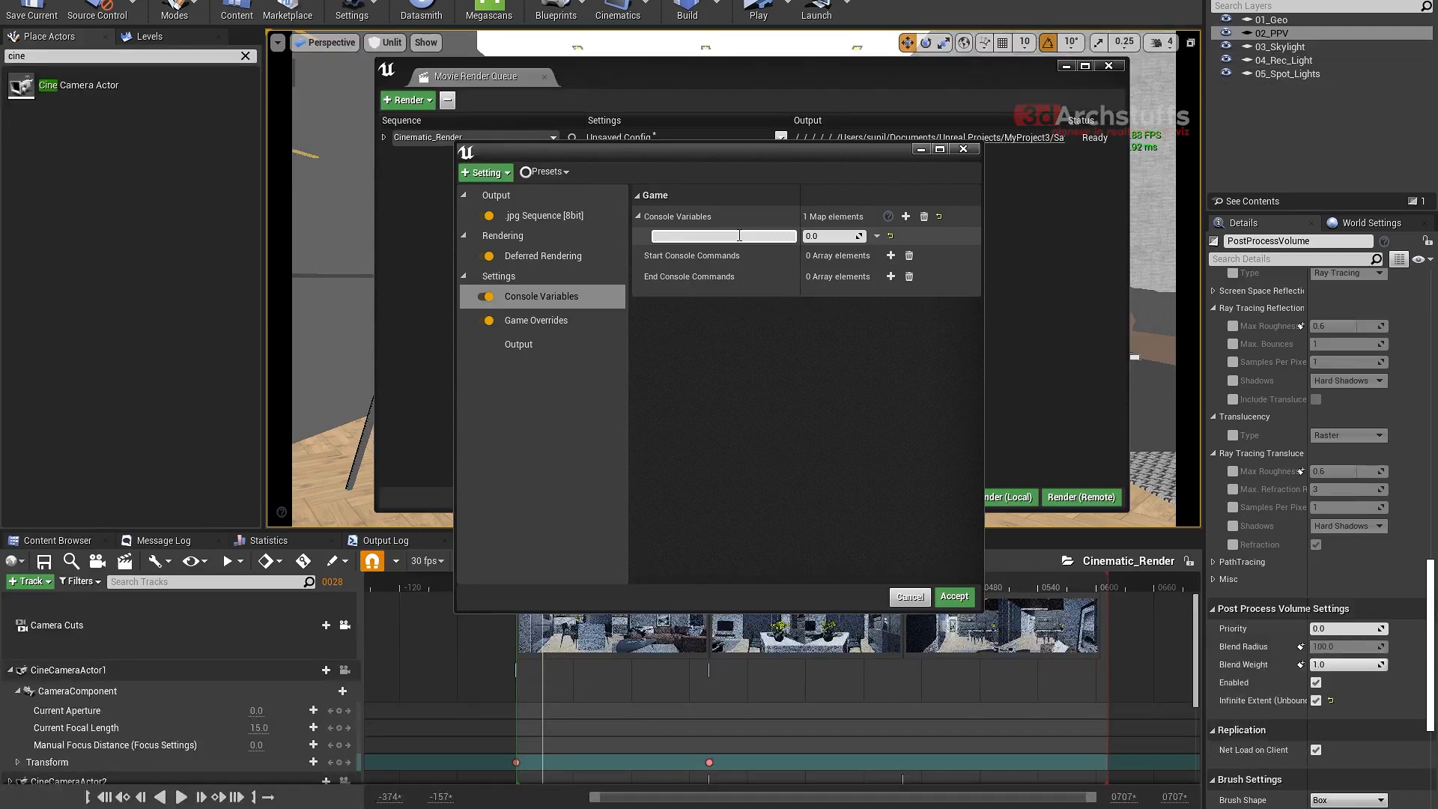
key(grave)
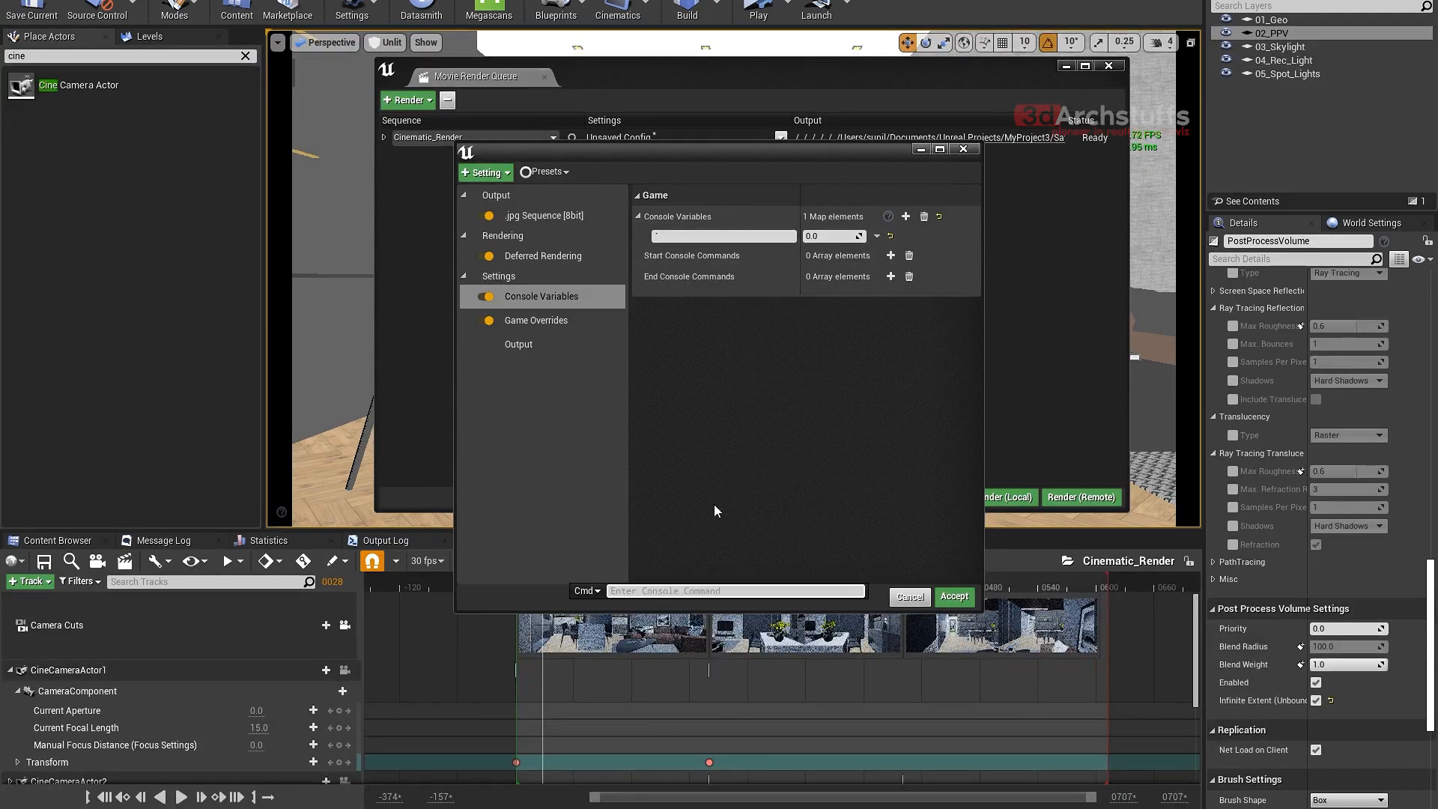
click(382, 540)
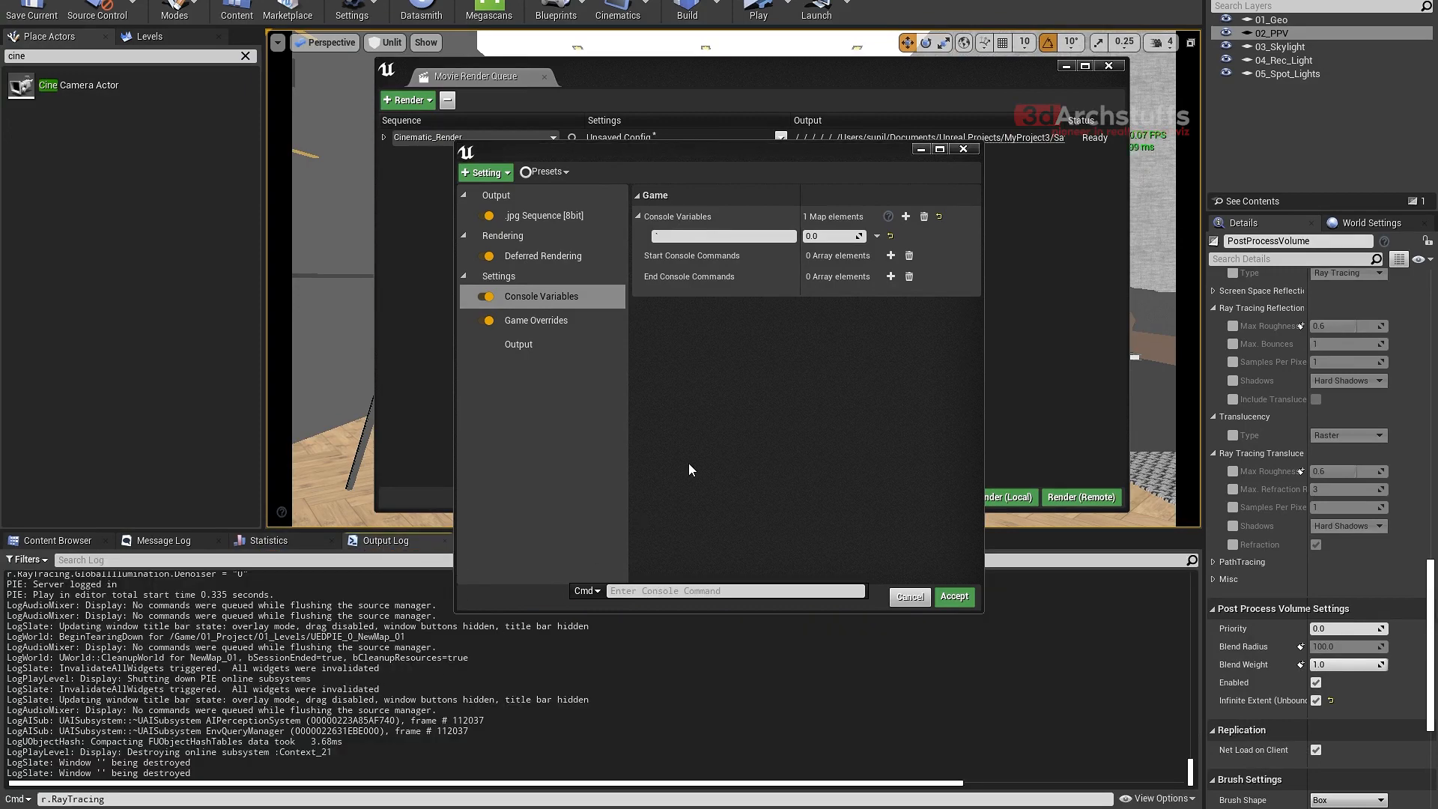
key(grave)
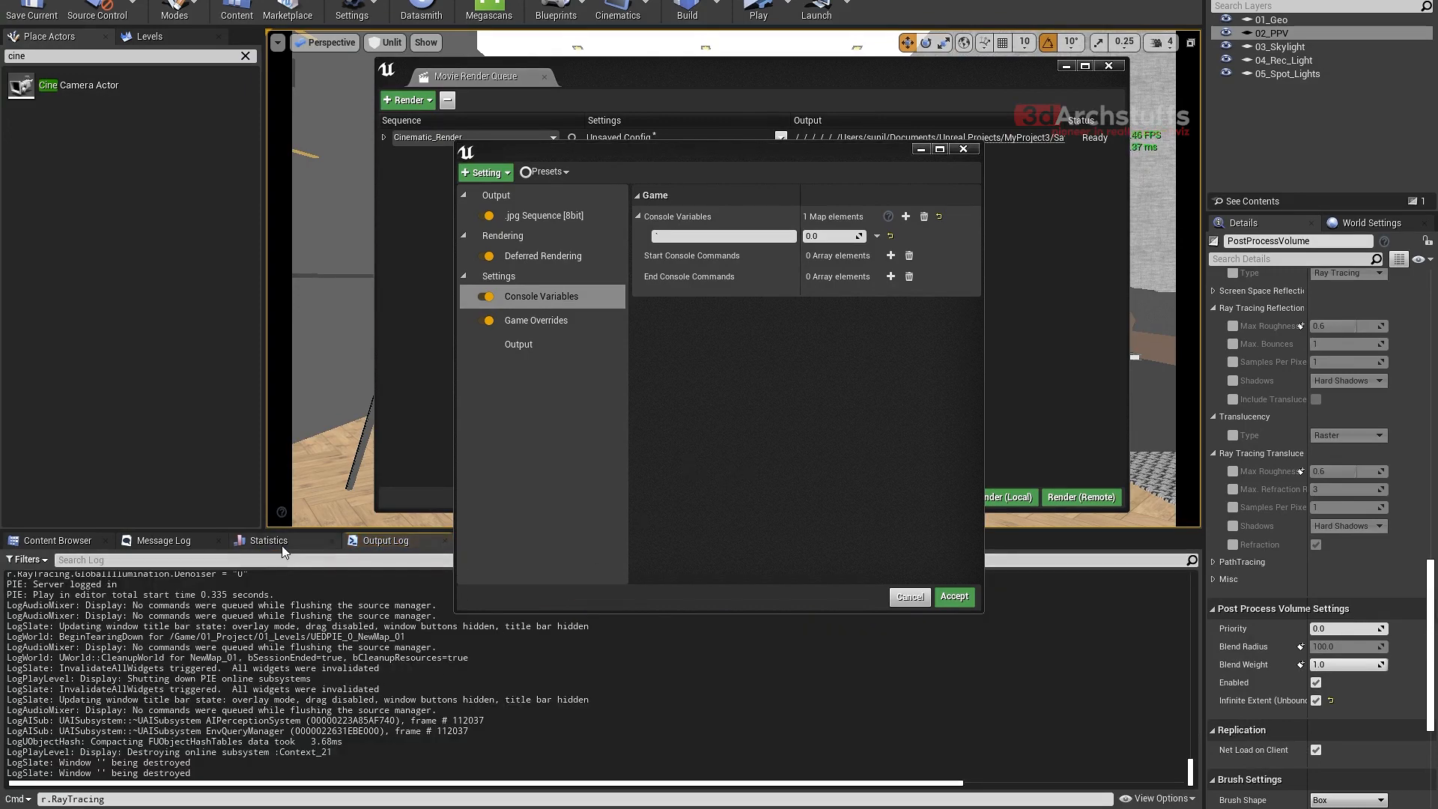
- Compose r.RayTracing.GlobalIllumination in the Output Log's command line and copy it into the job's console variable name
drag(143, 799, 34, 803)
text(r)
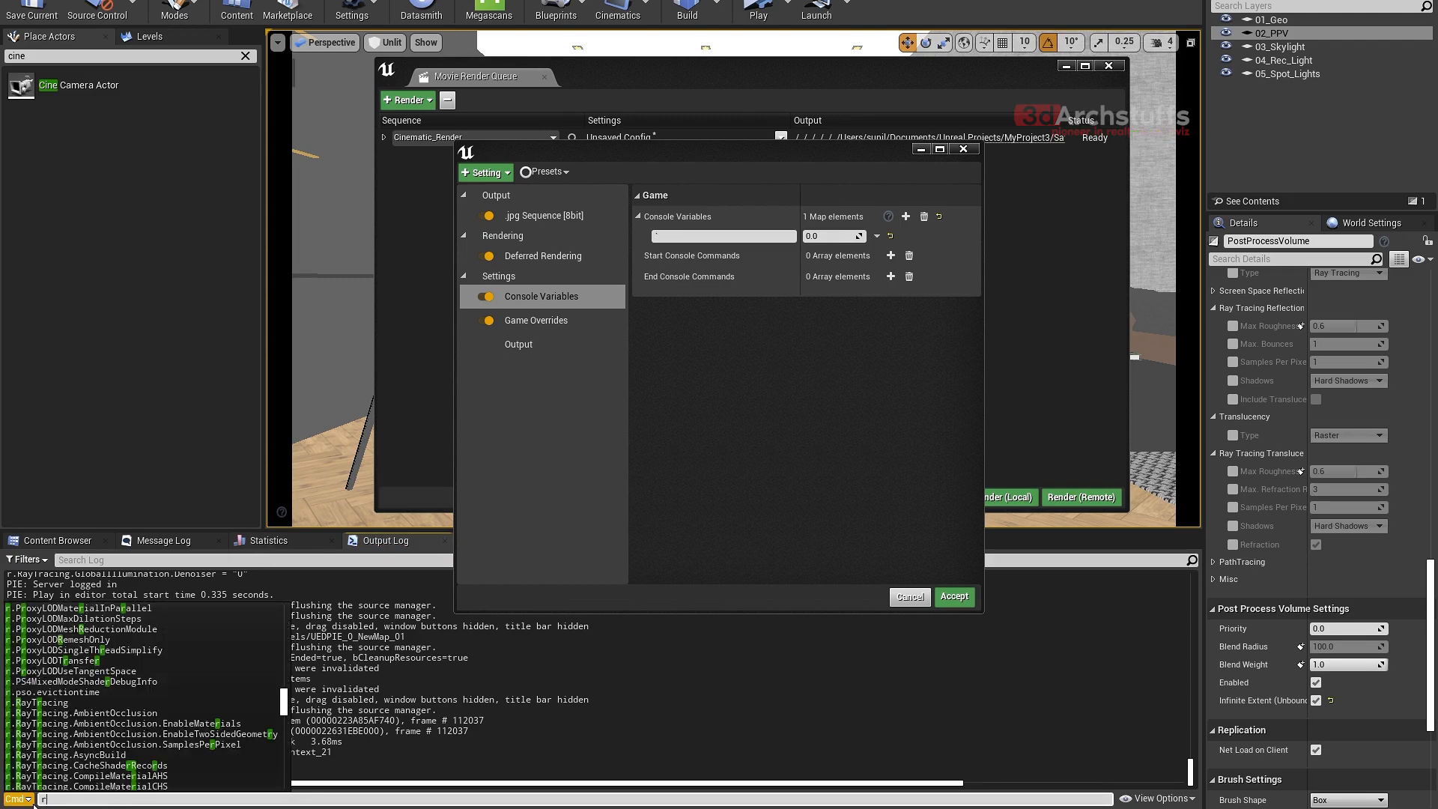
text(.ray)
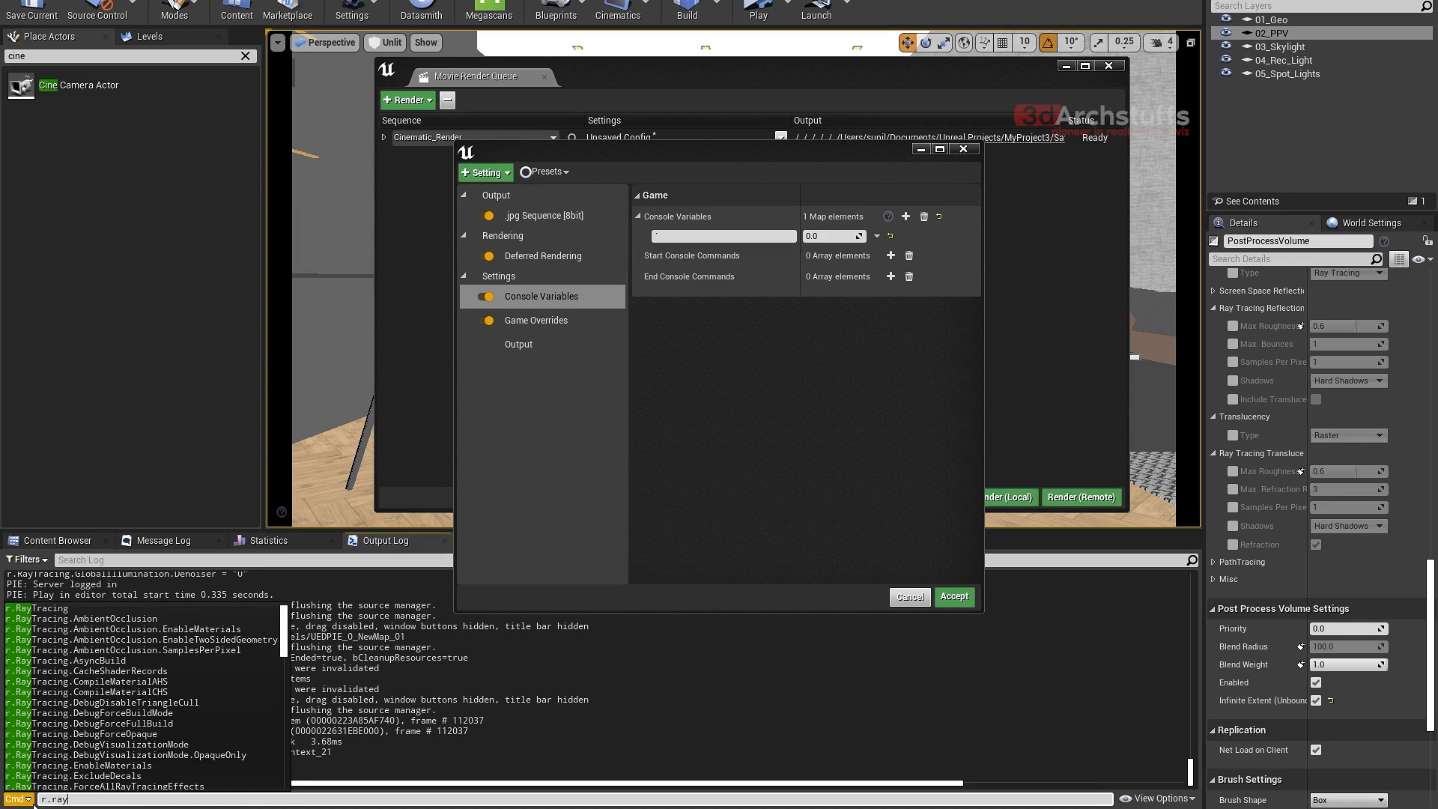
key(Down)
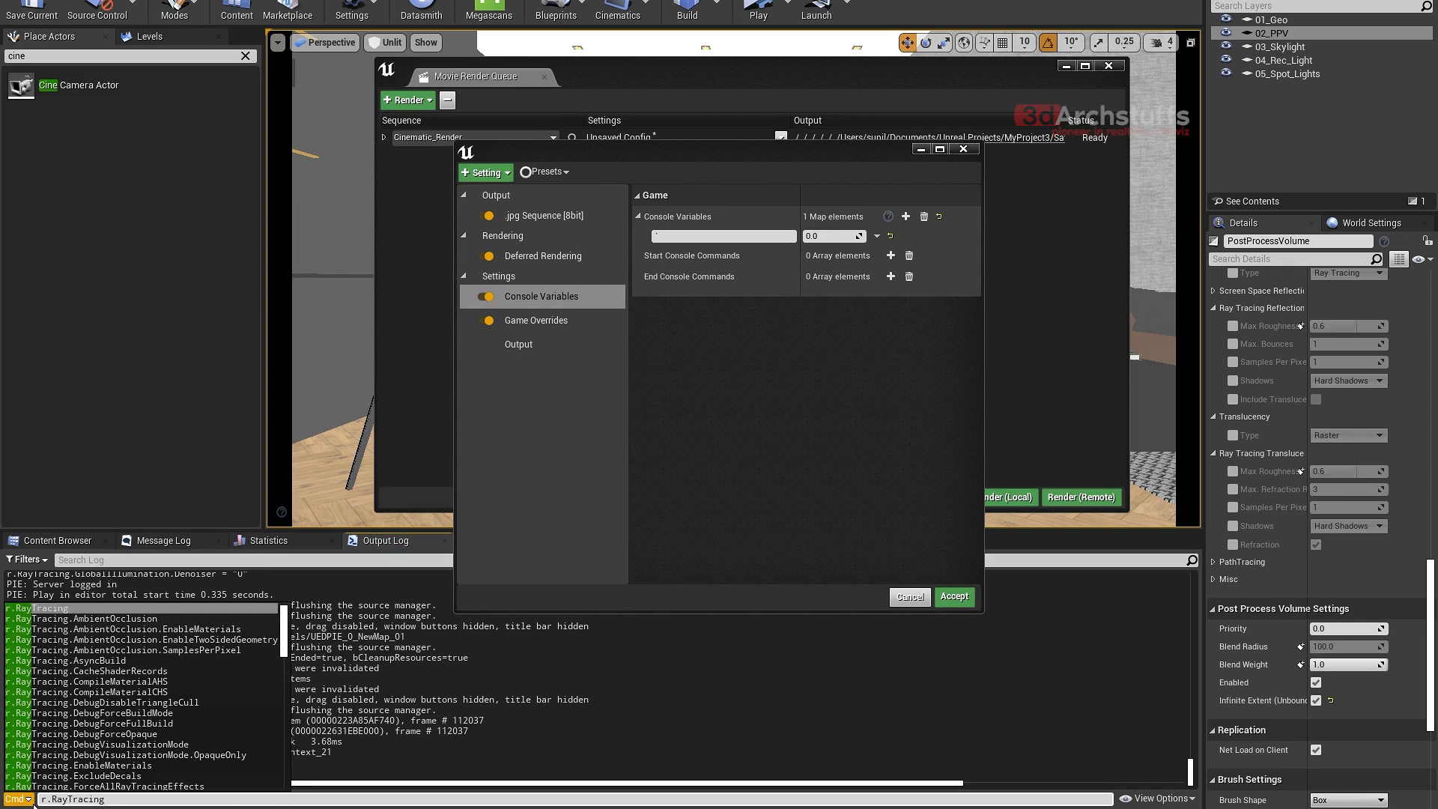
text(.g)
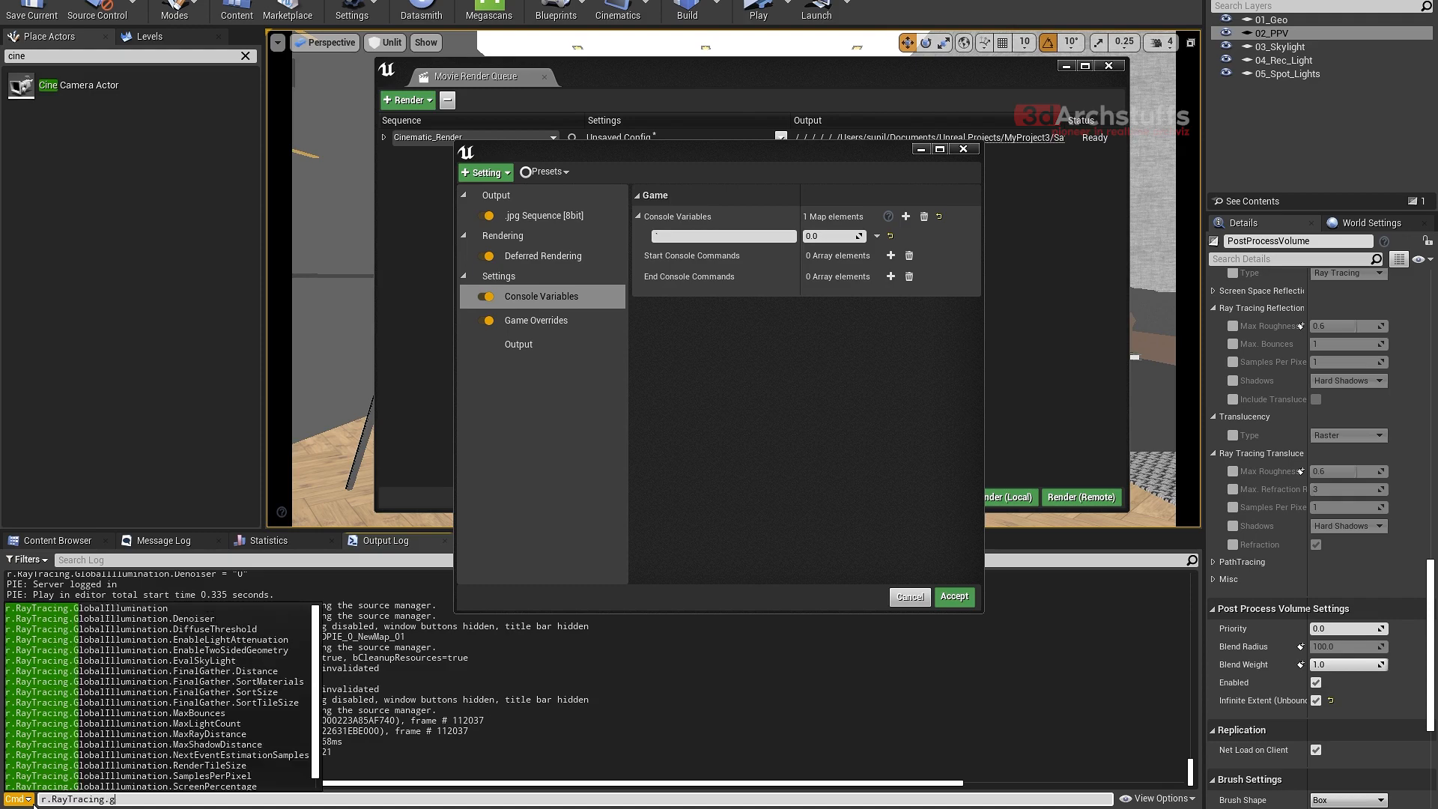
key(Down)
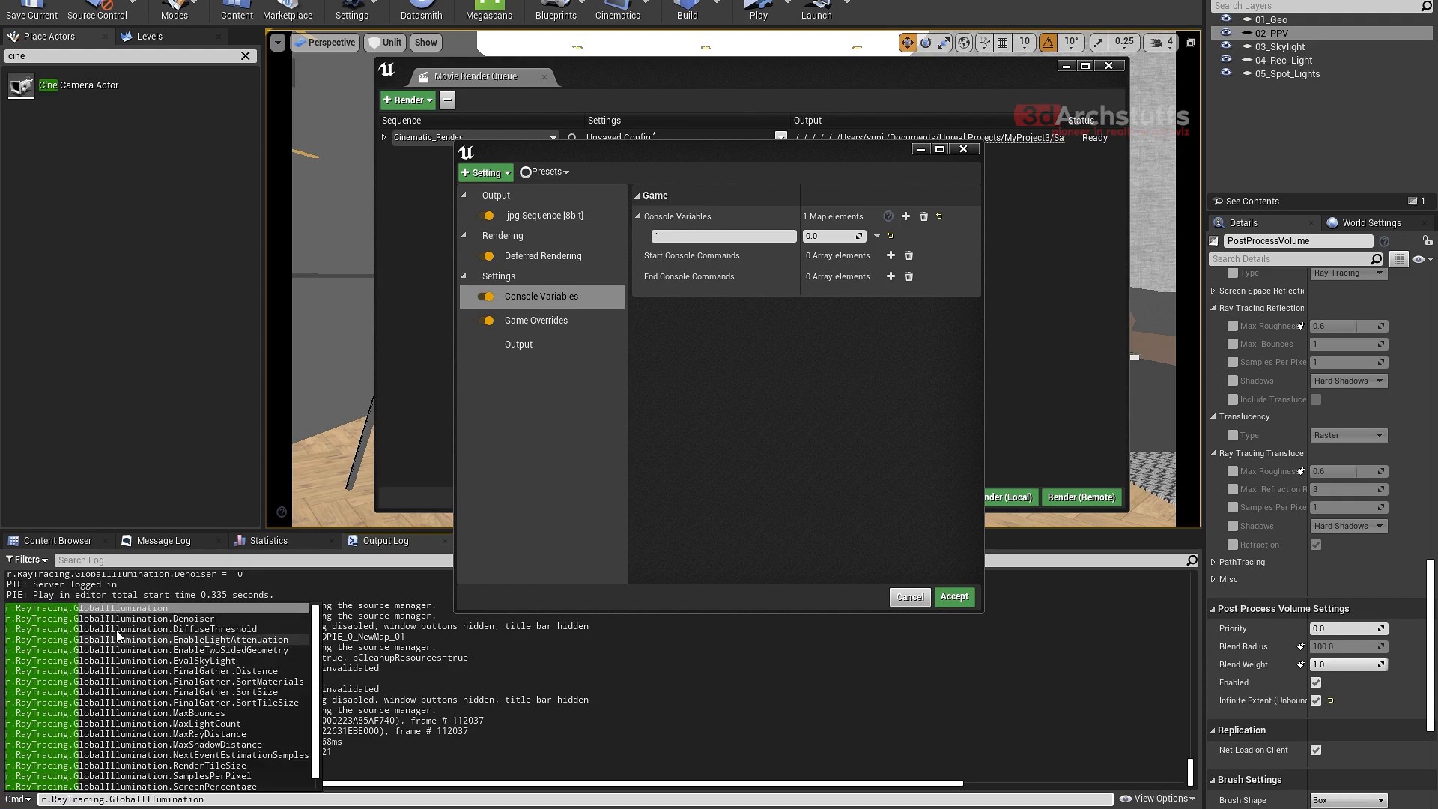
click(156, 609)
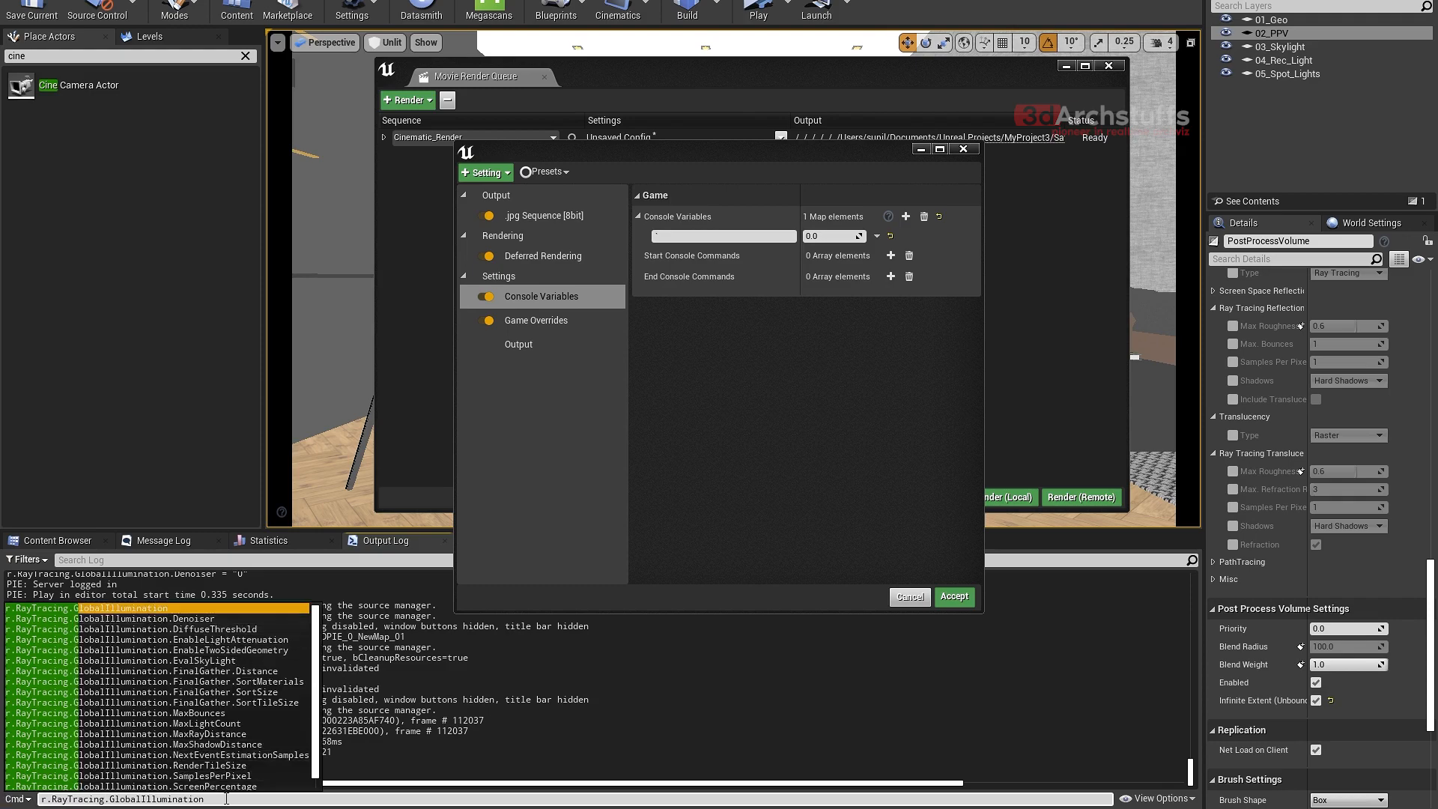
drag(217, 800, 30, 803)
key(ctrl+c)
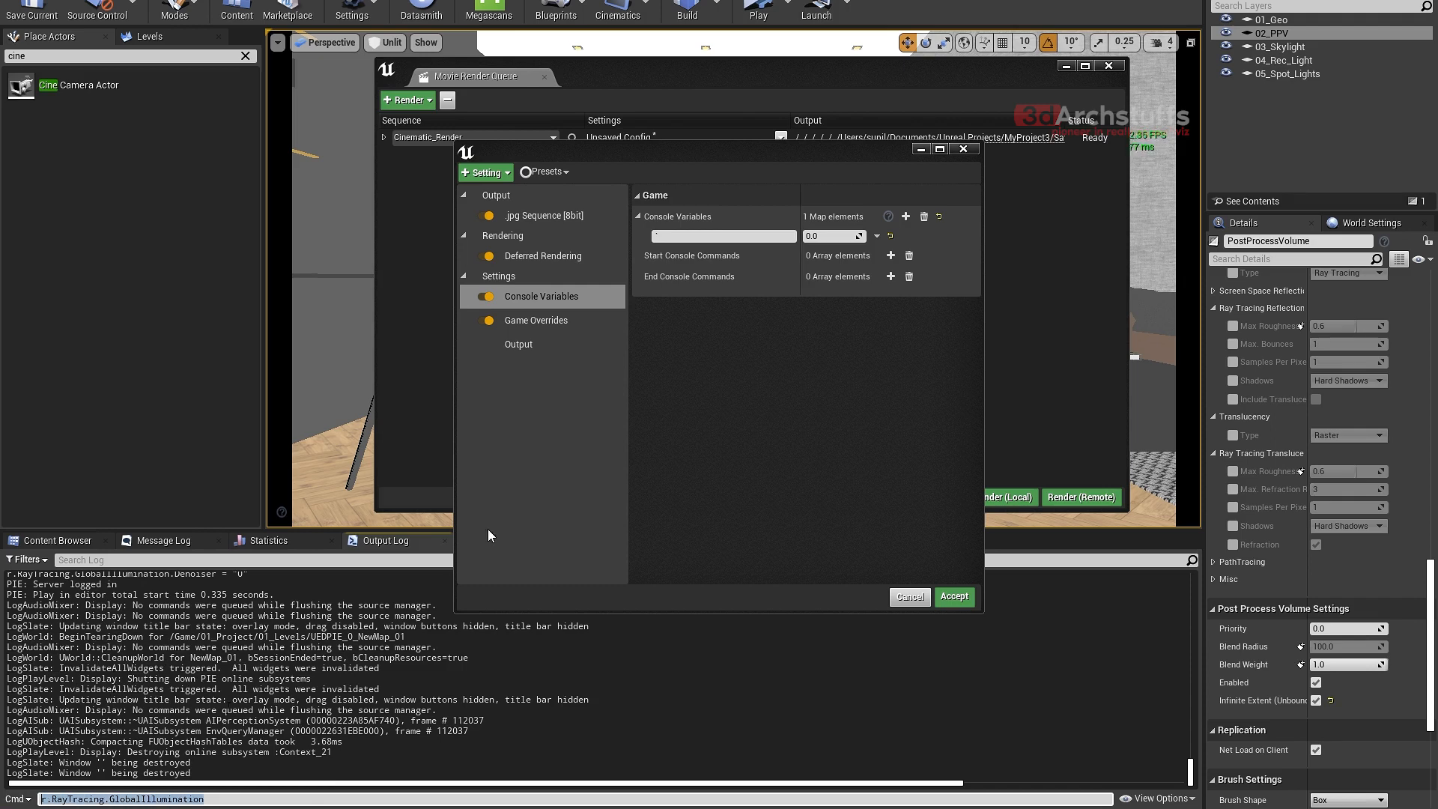
click(649, 237)
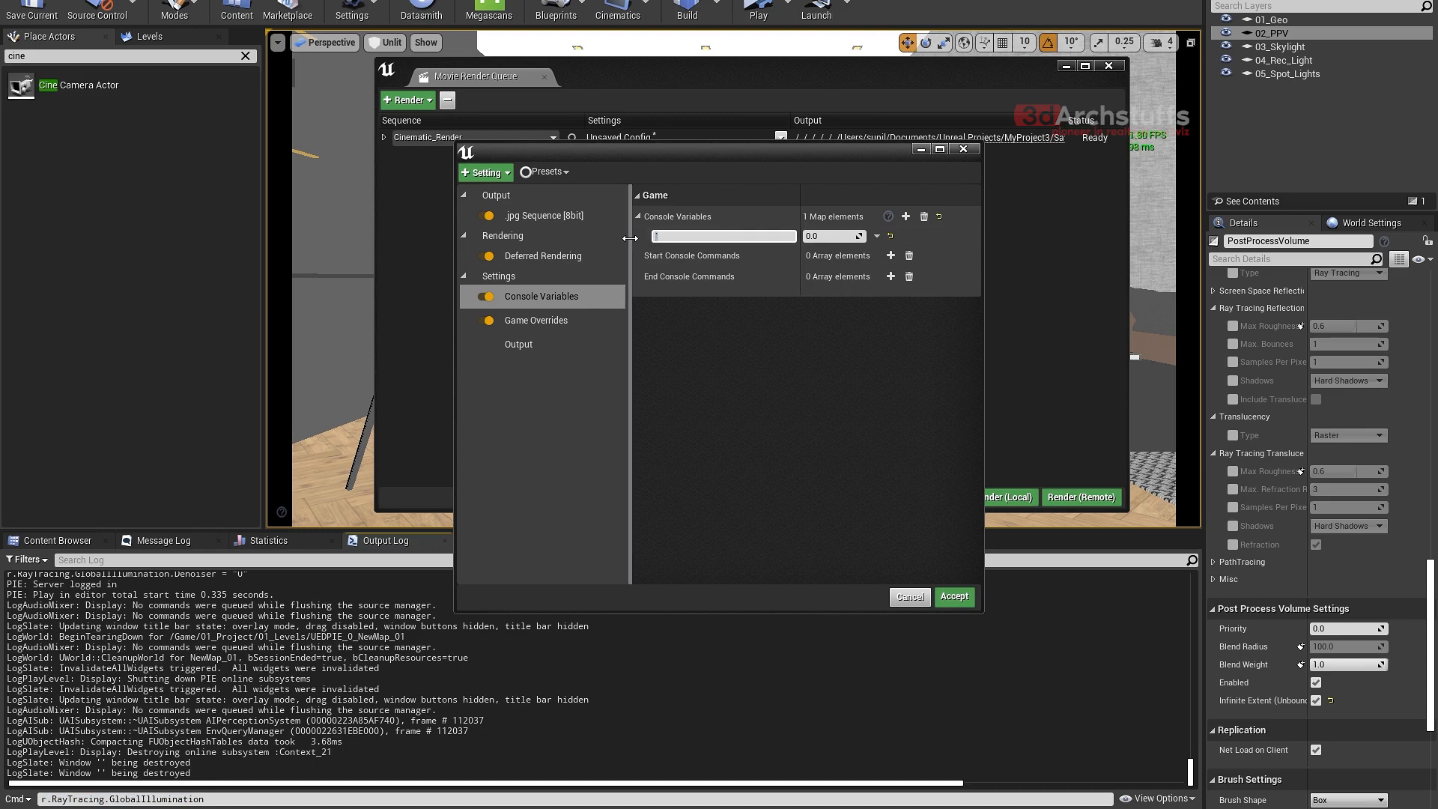
key(ctrl+v)
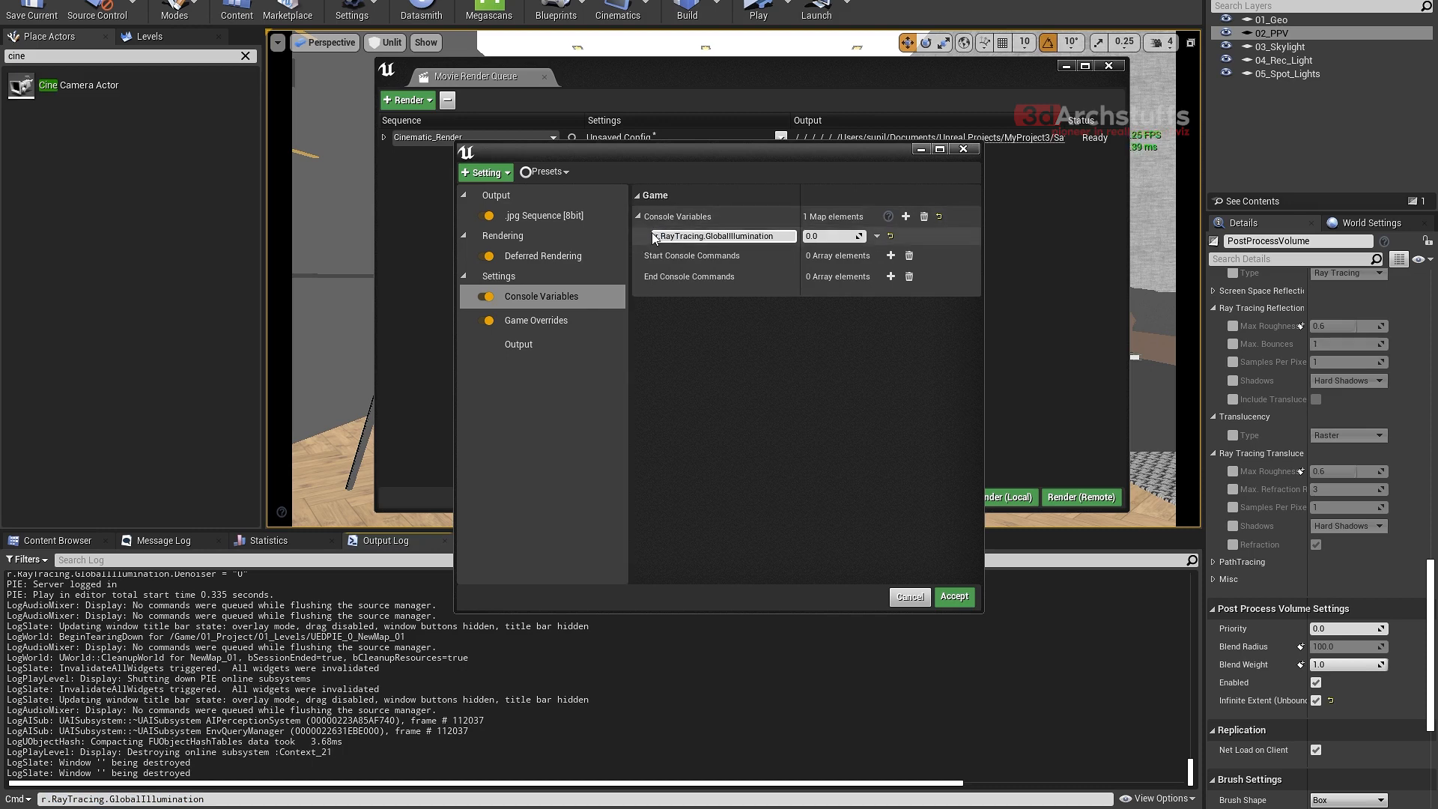
- Set the global illumination variable to 1.0 and compare it with the PostProcessVolume's Ray Tracing Global Illumination type options
click(1278, 34)
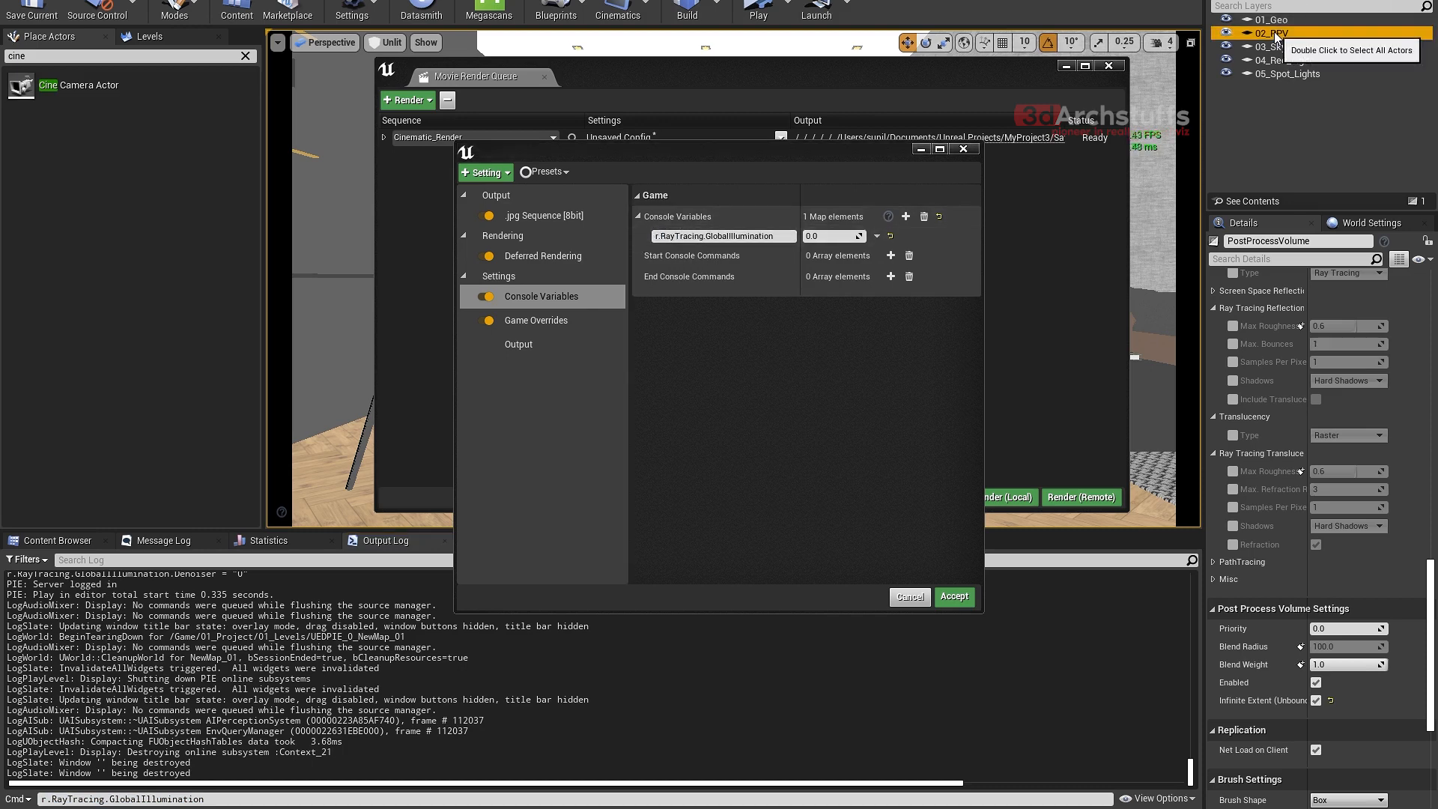
scroll(1264, 452, up, 2)
scroll(1265, 452, up, 6)
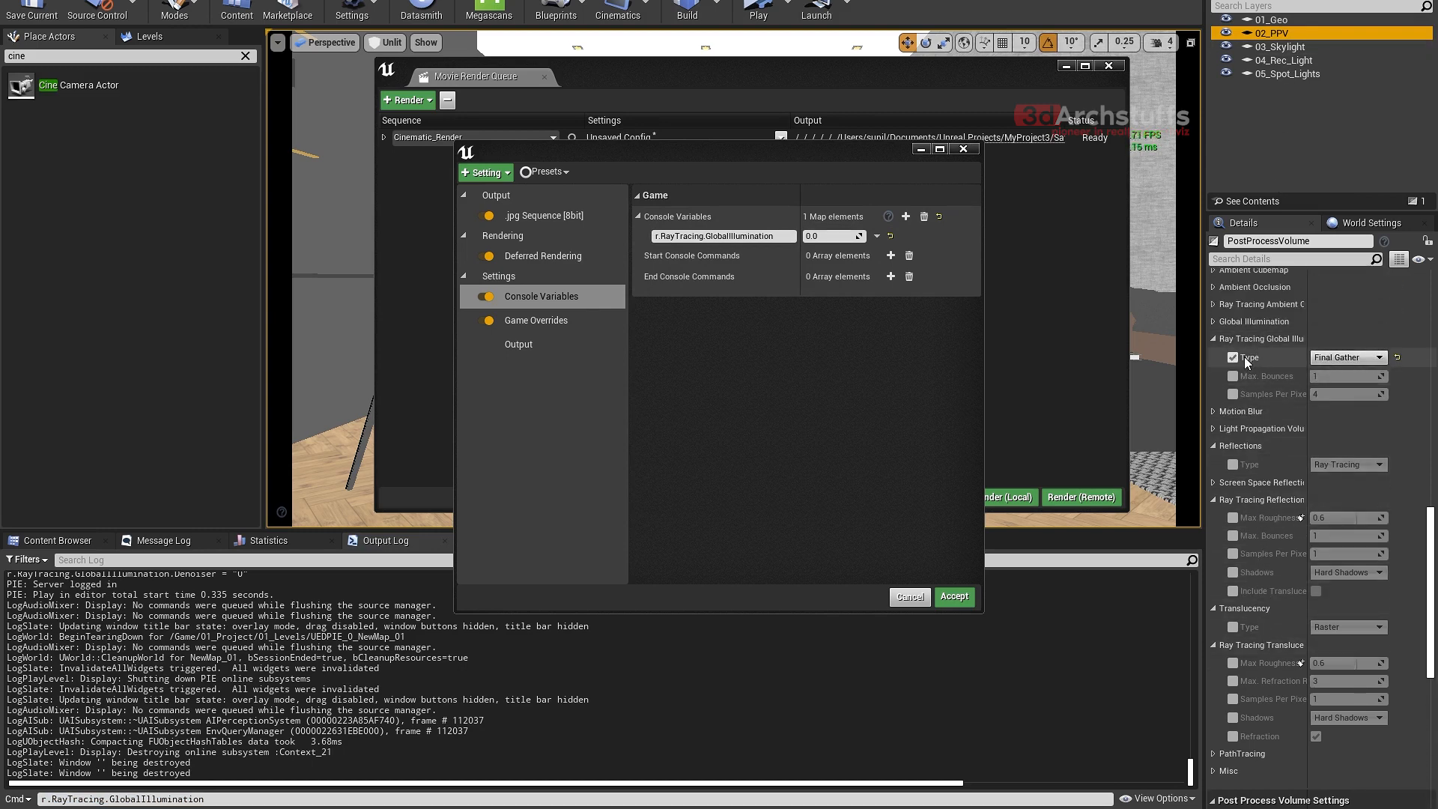
click(829, 237)
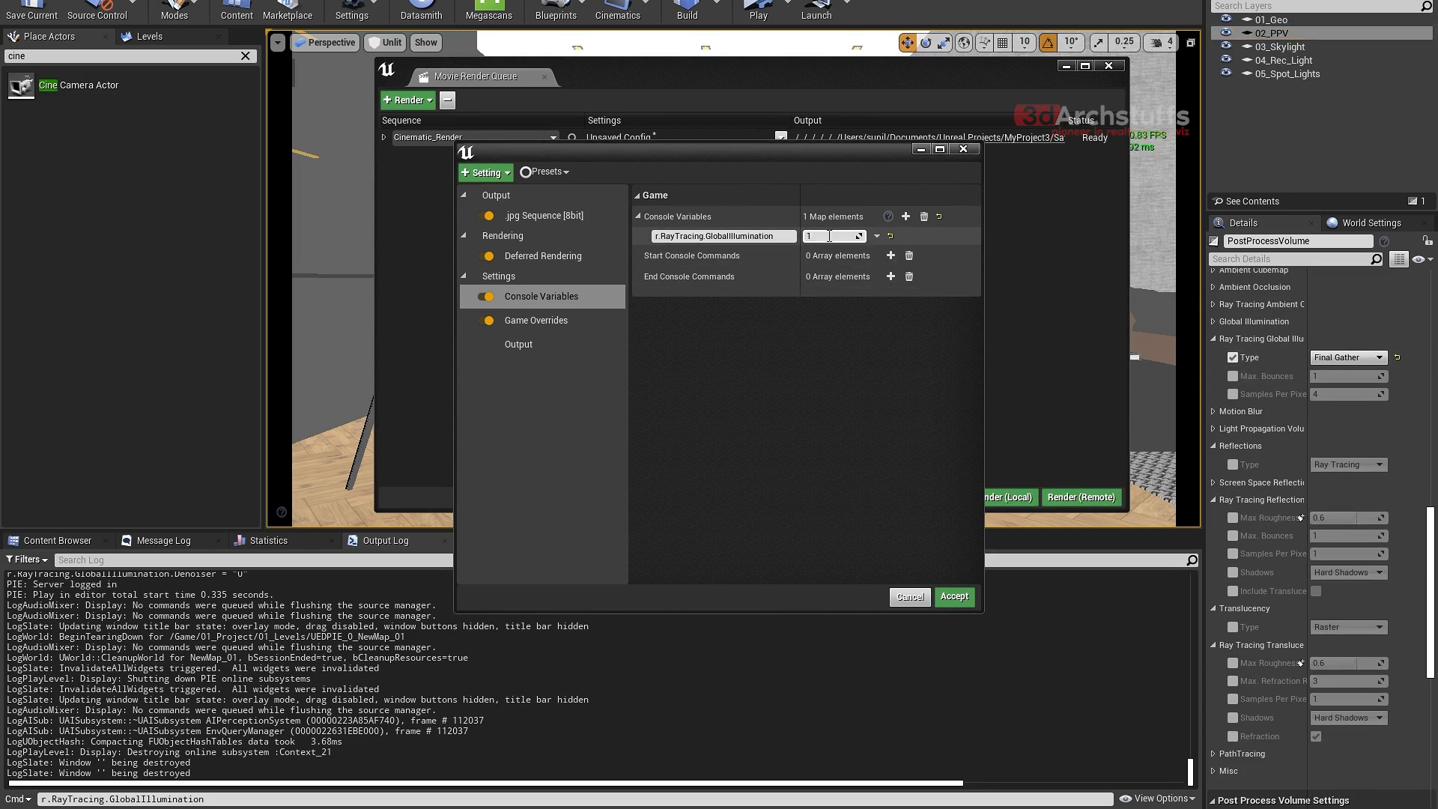
click(1349, 358)
click(1337, 389)
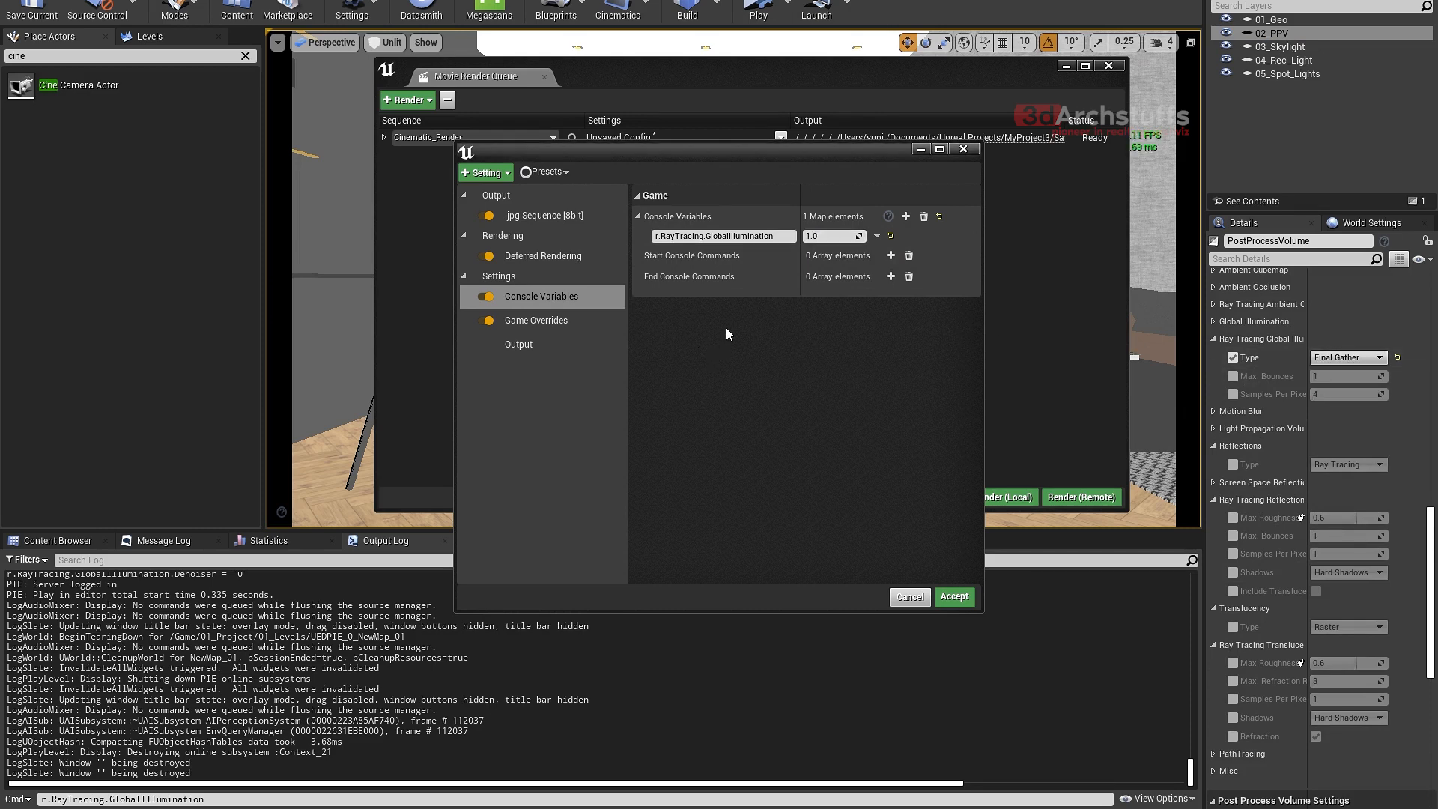
- Set the r.RayTracing.GlobalIllumination variable to 2.0 and reselect Final Gather as the PostProcessVolume's ray tracing global illumination type
click(826, 236)
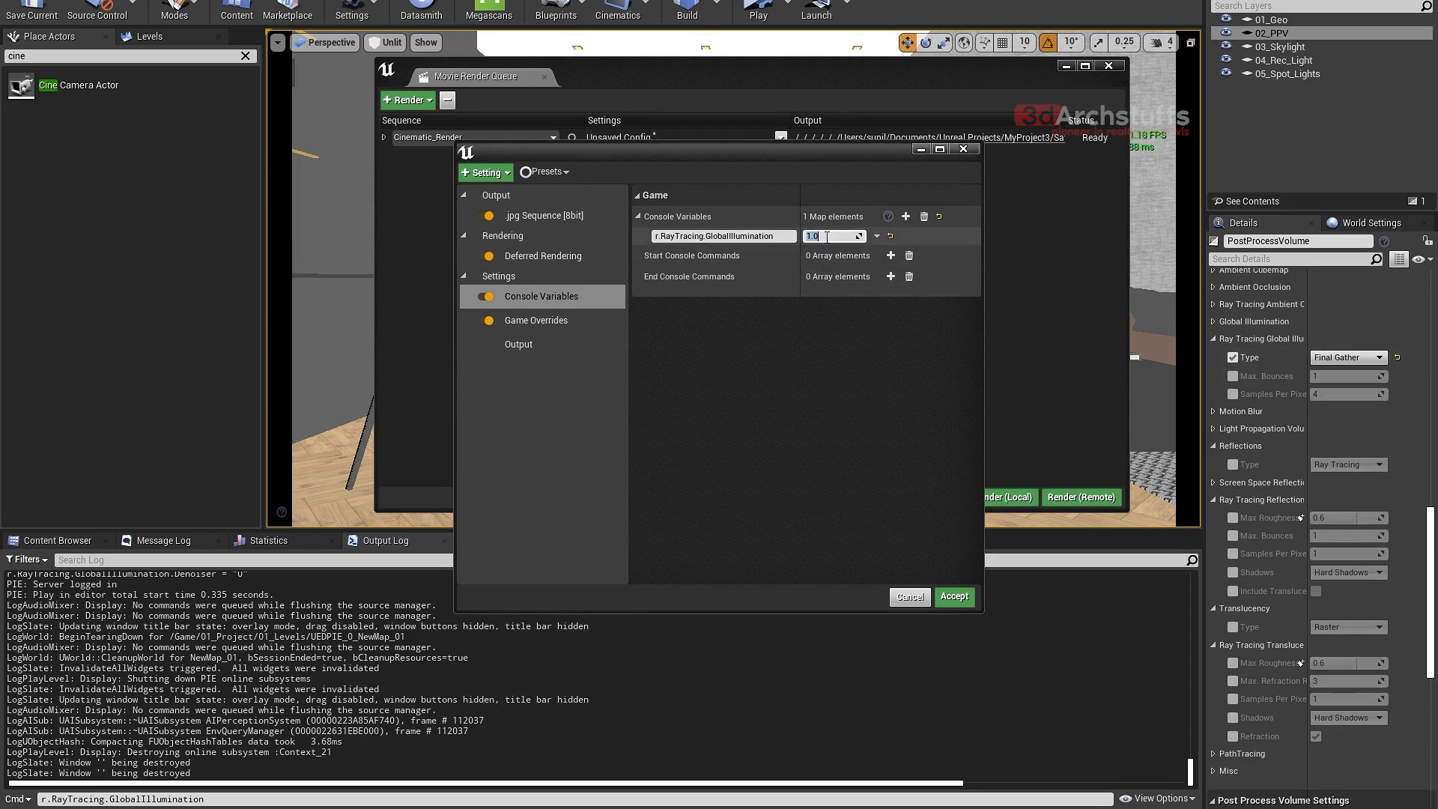
text(2.0)
key(Return)
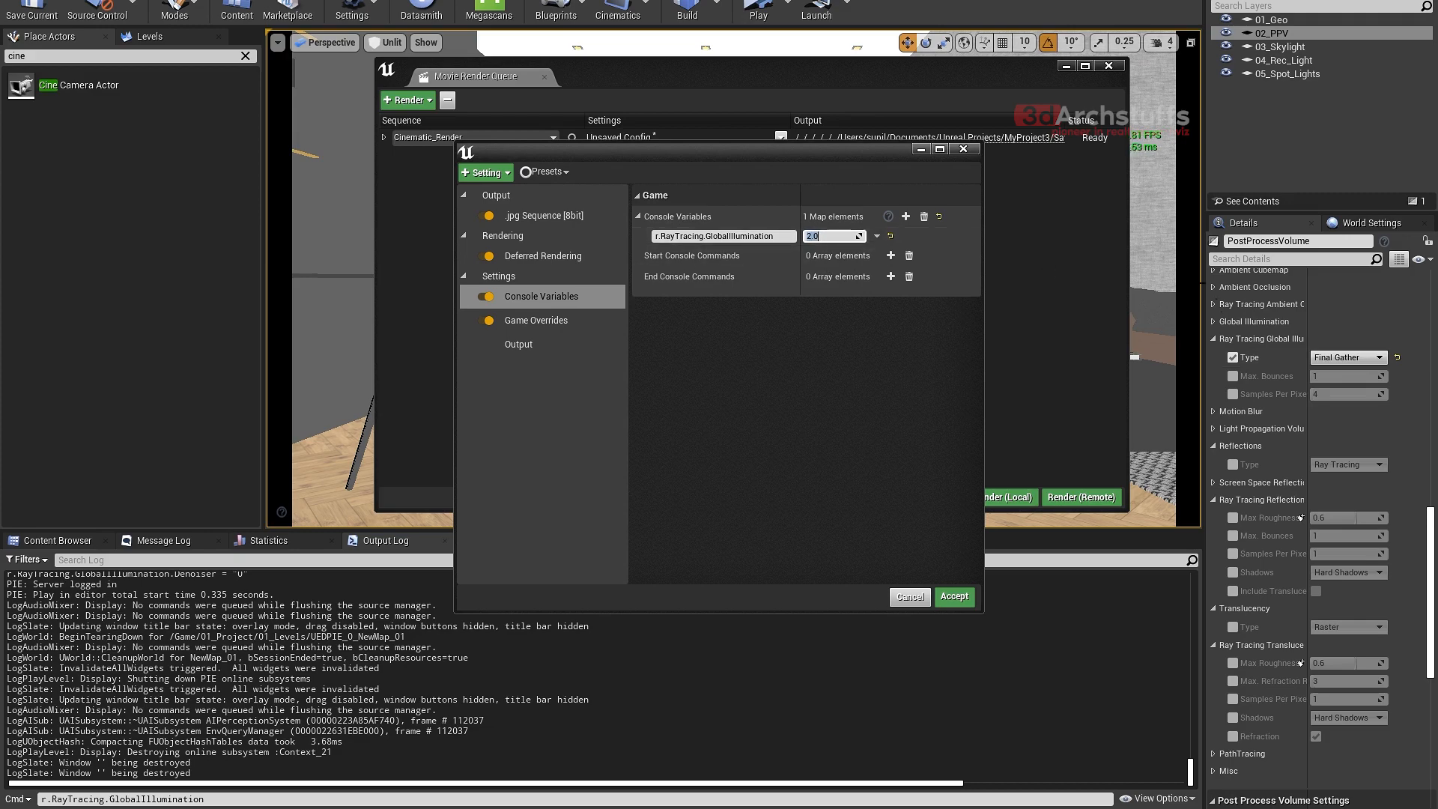
click(1346, 357)
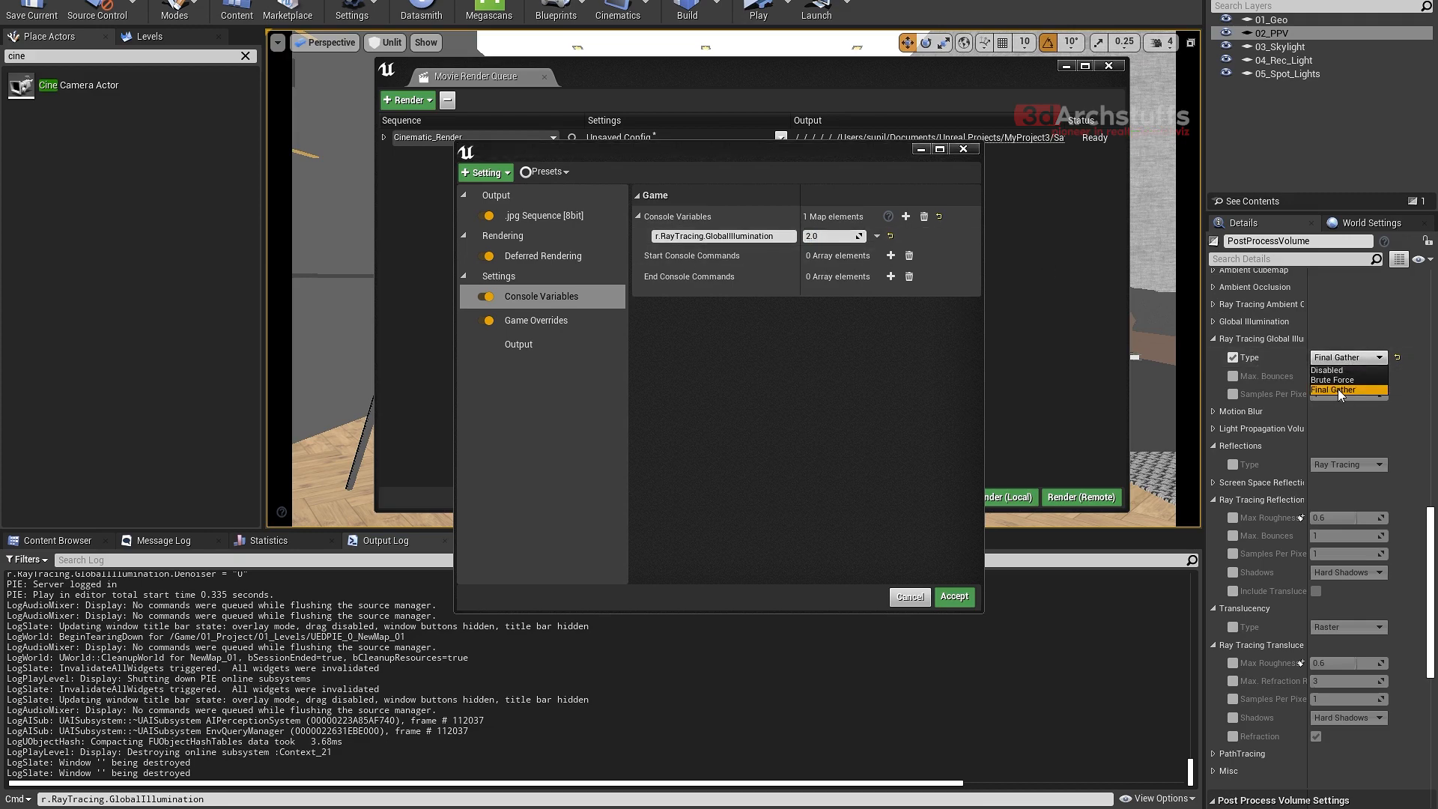
click(1338, 389)
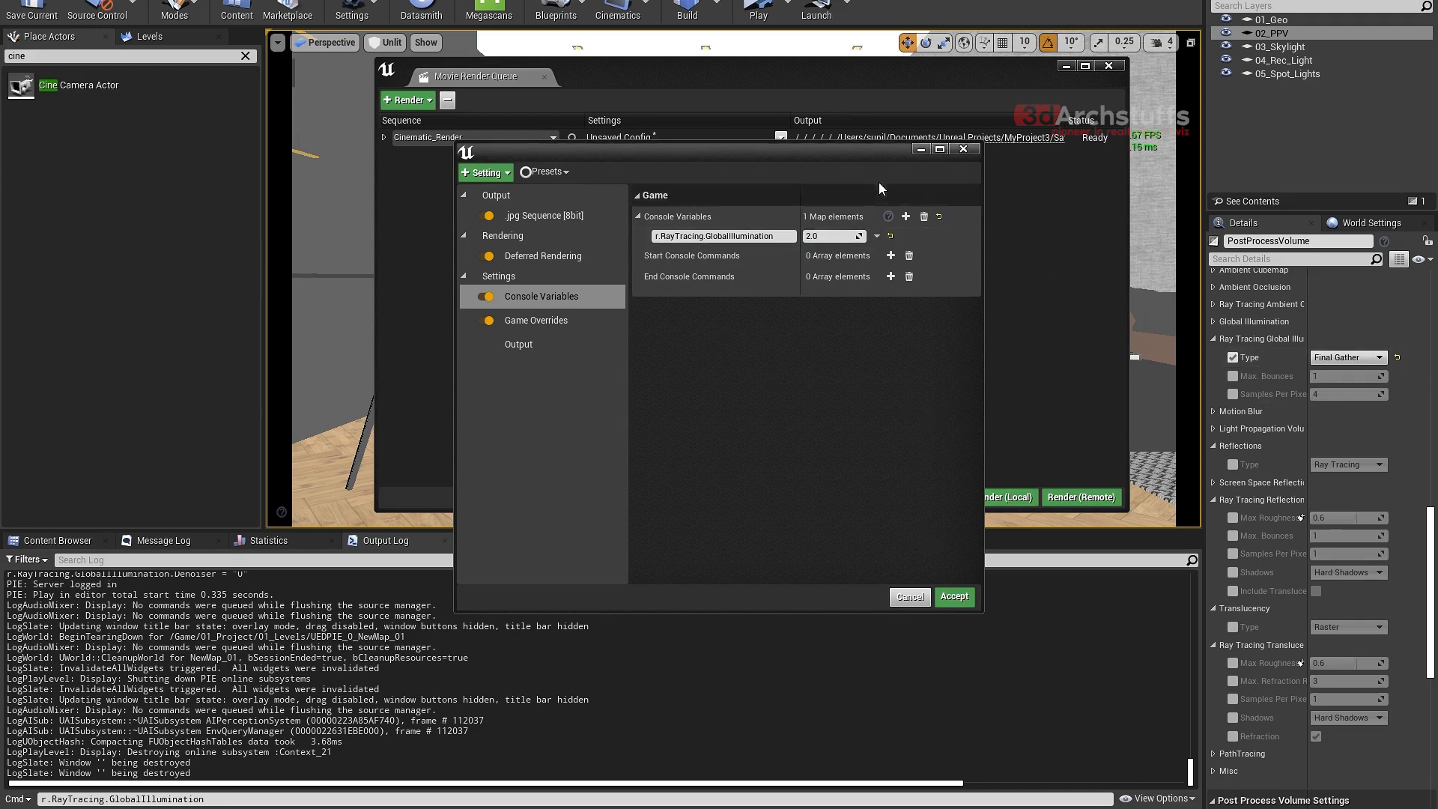
- Move the configuration window aside, set r.RayTracing.GlobalIllumination to 1.0, and review the volume's global illumination types without changing the selection
drag(880, 153, 795, 152)
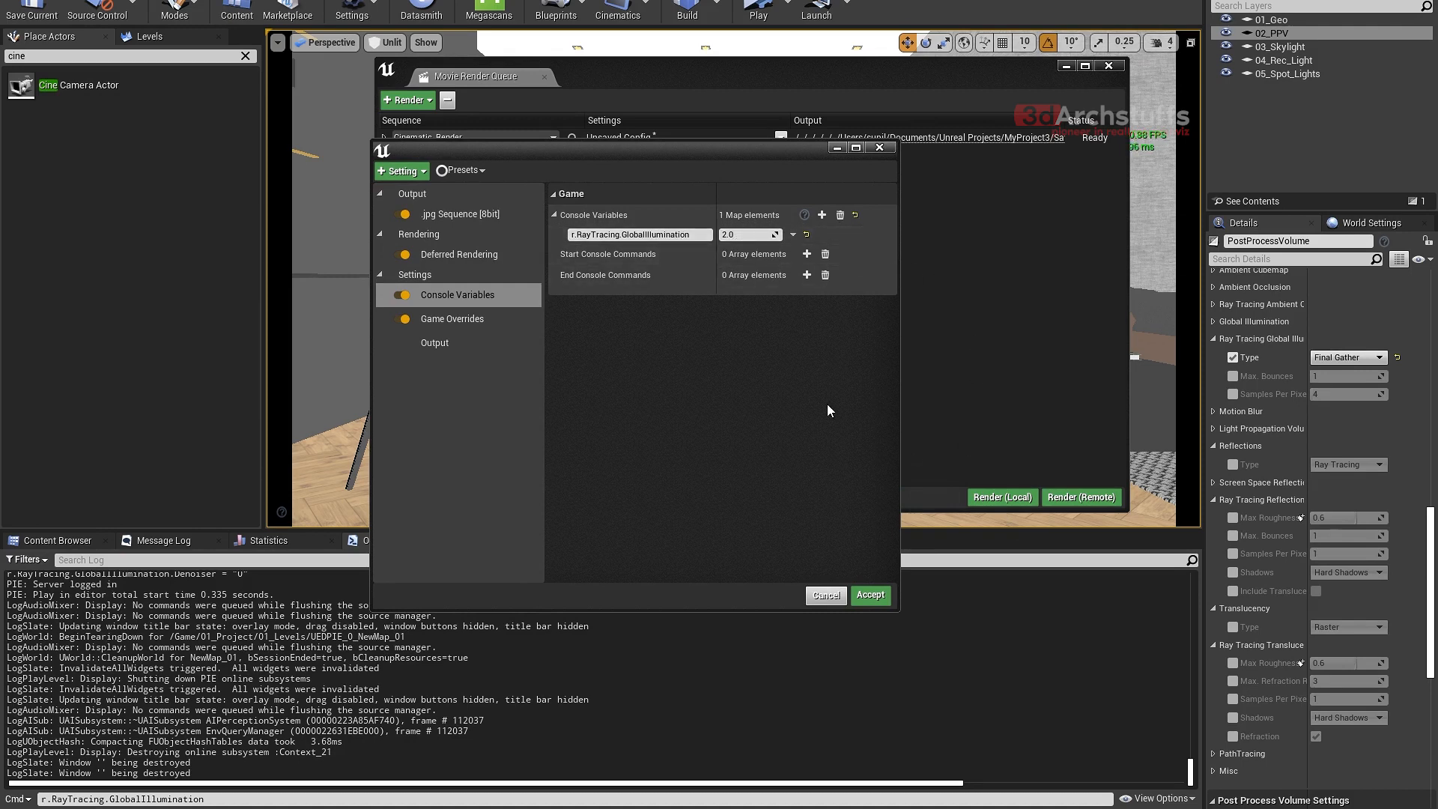
click(742, 236)
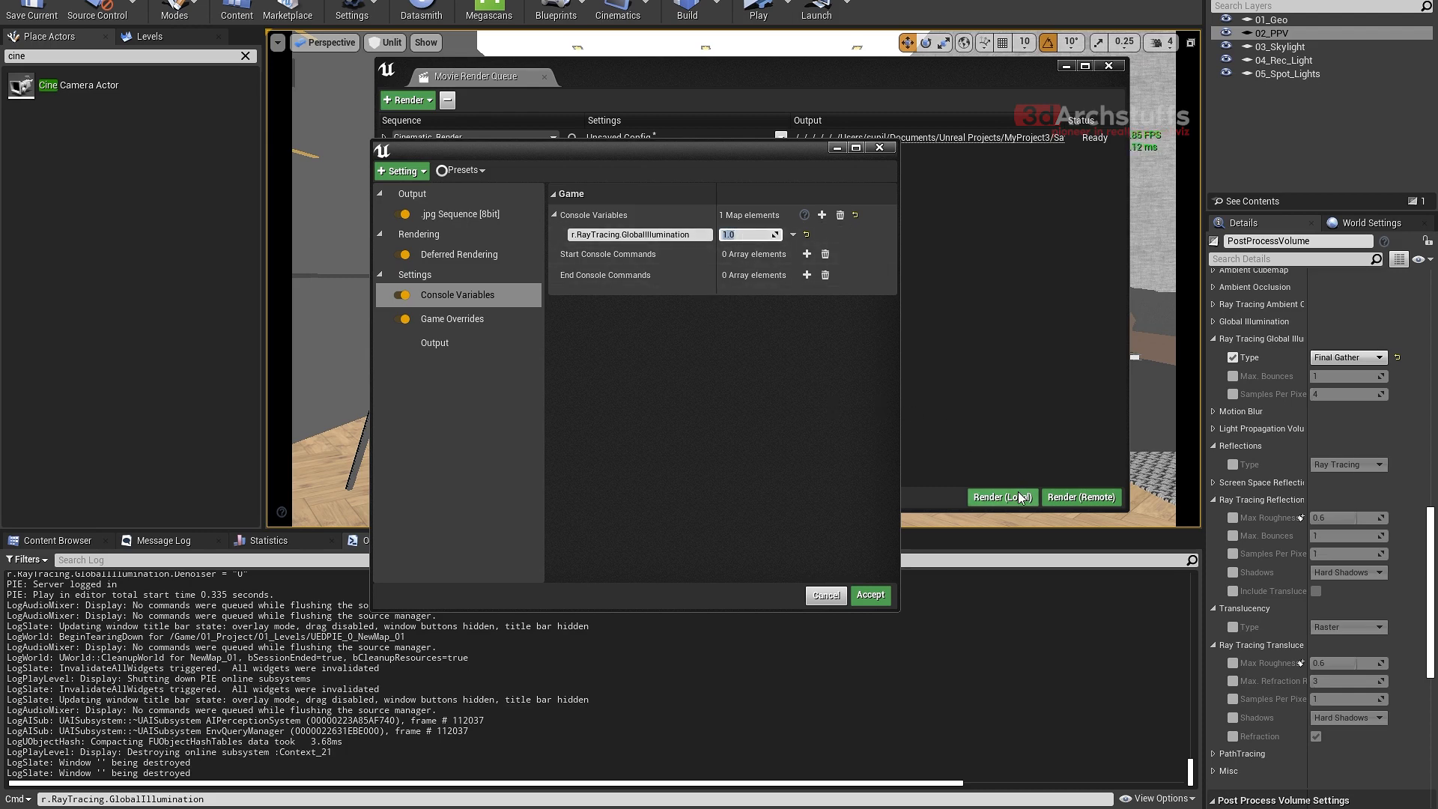
click(1347, 357)
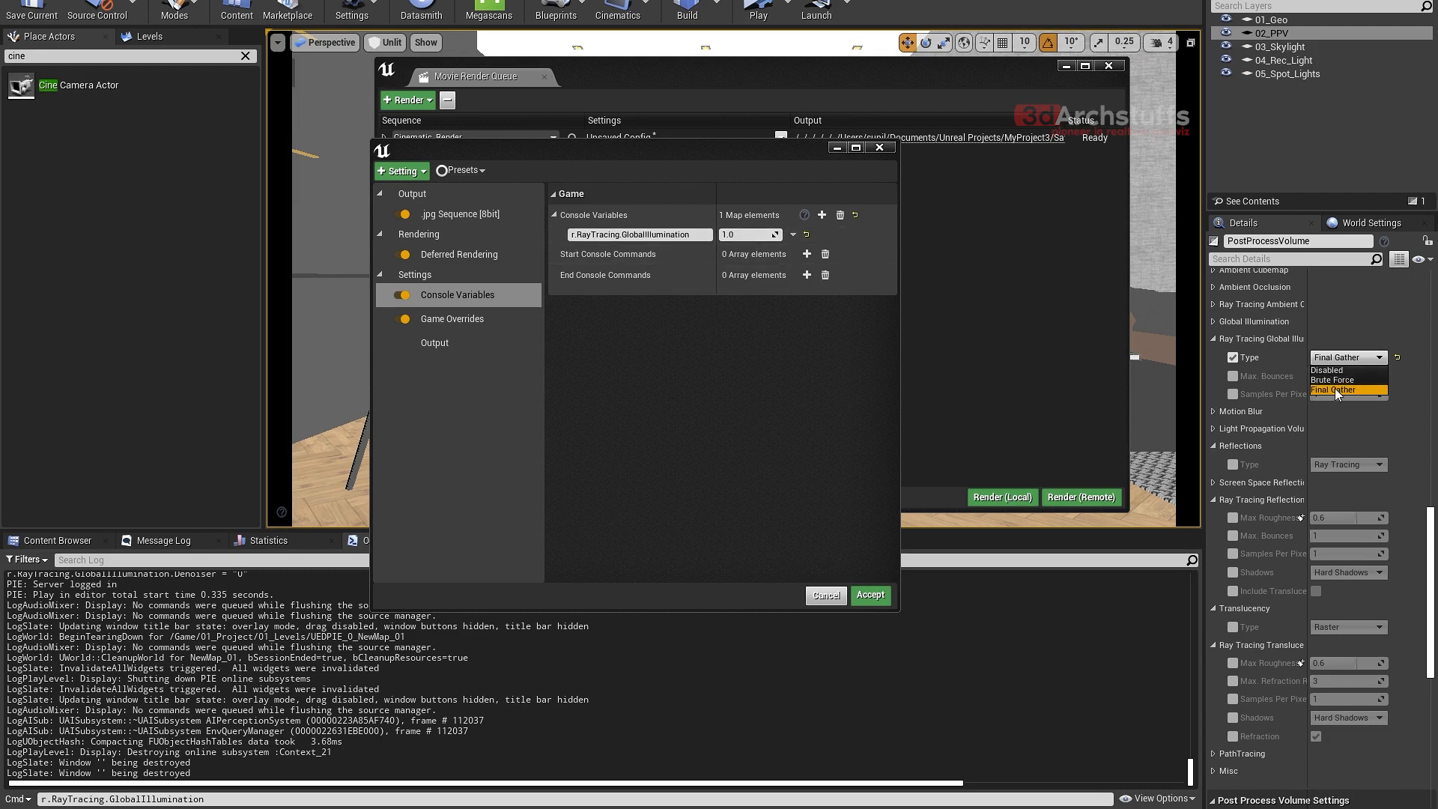
click(851, 409)
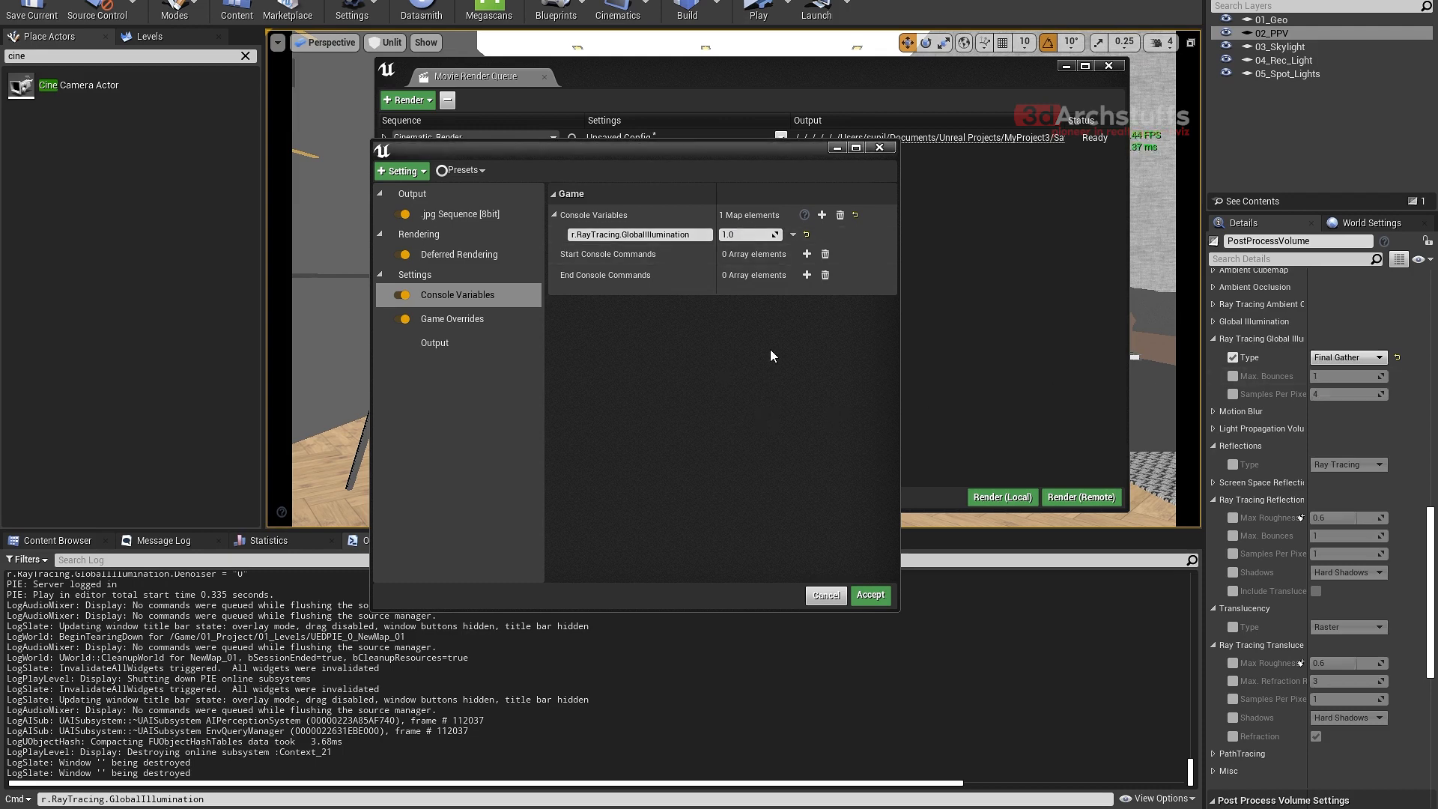
- Add a second console variable entry and compose r.RayTracing.GlobalIllumination.Denoiser in the Output Log's command line
click(821, 215)
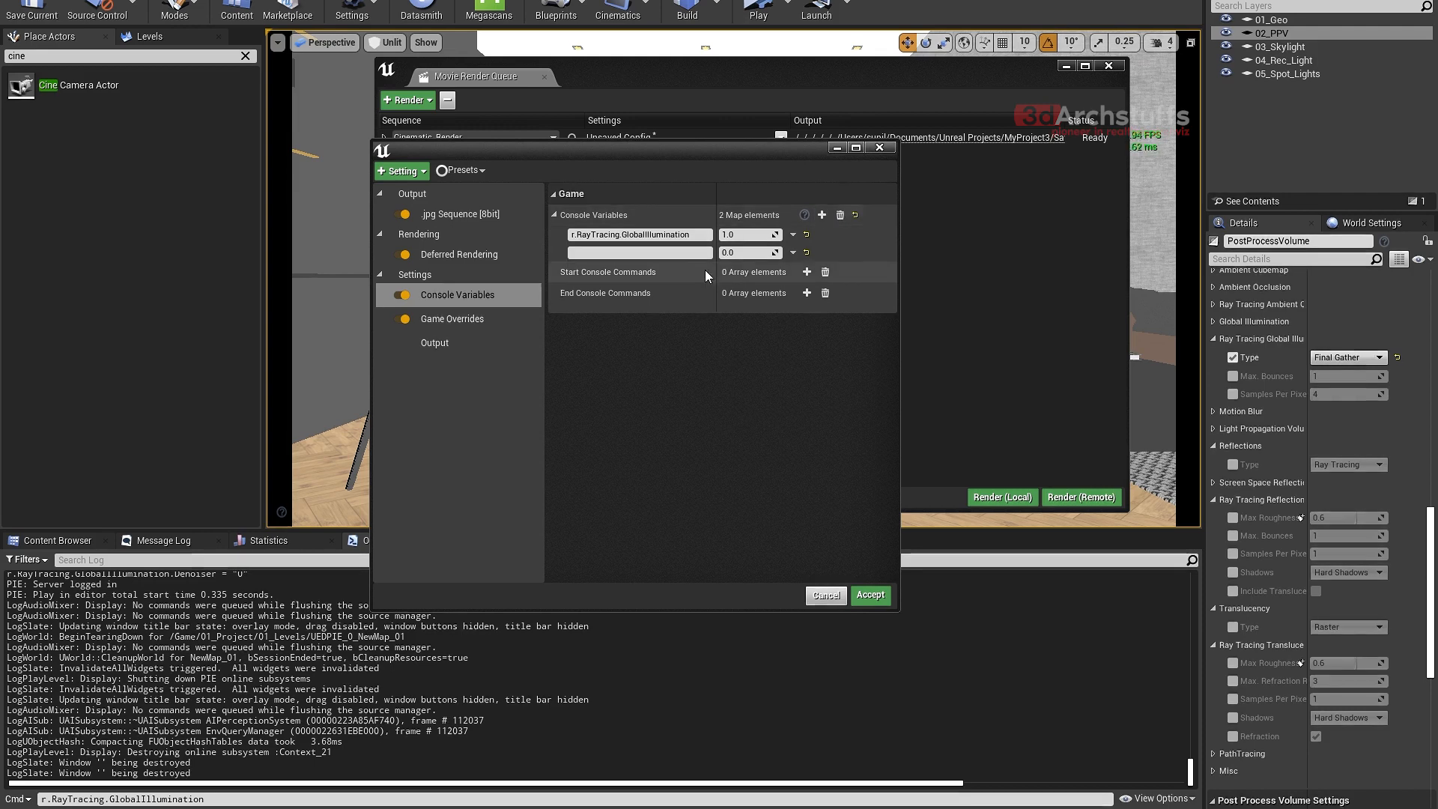
click(678, 253)
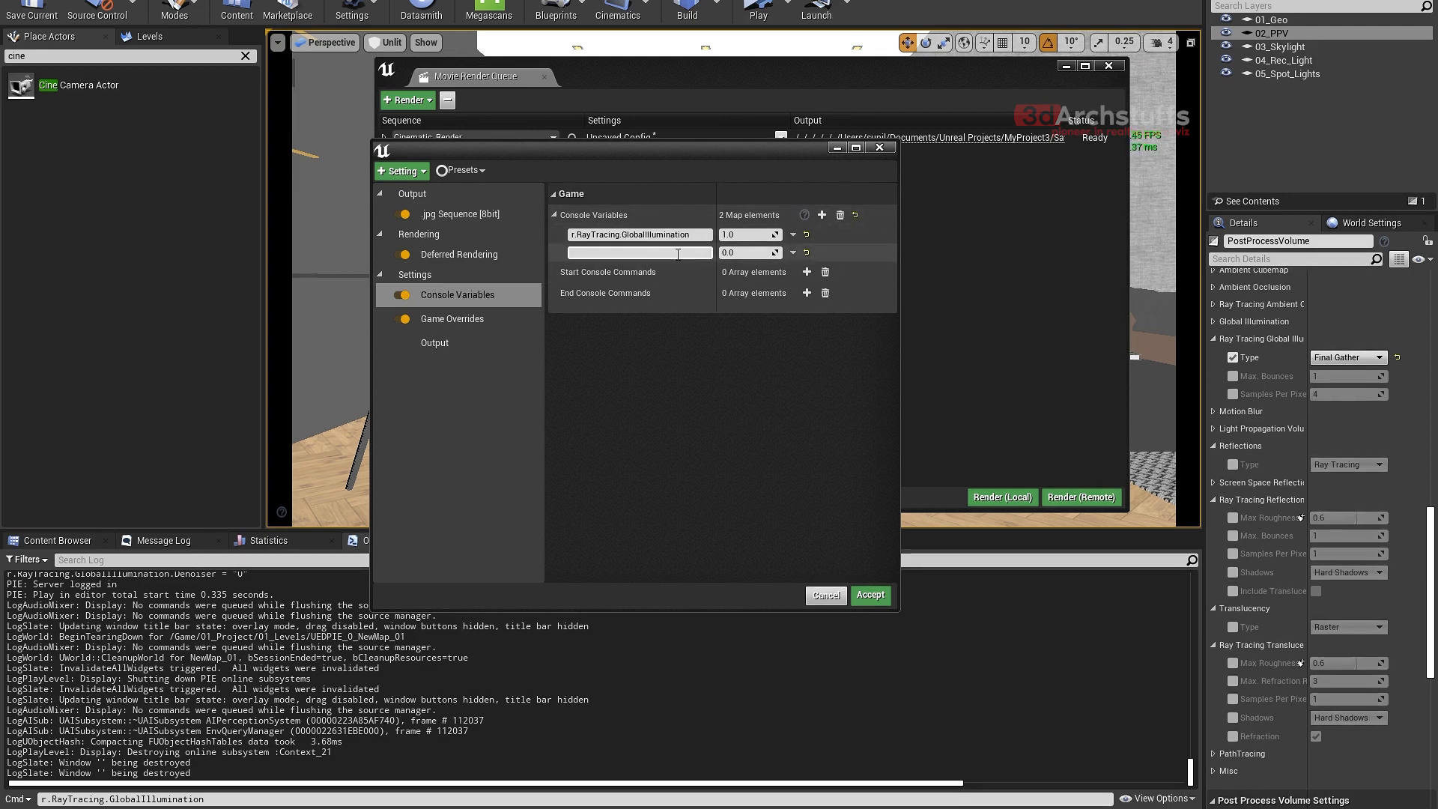
click(275, 799)
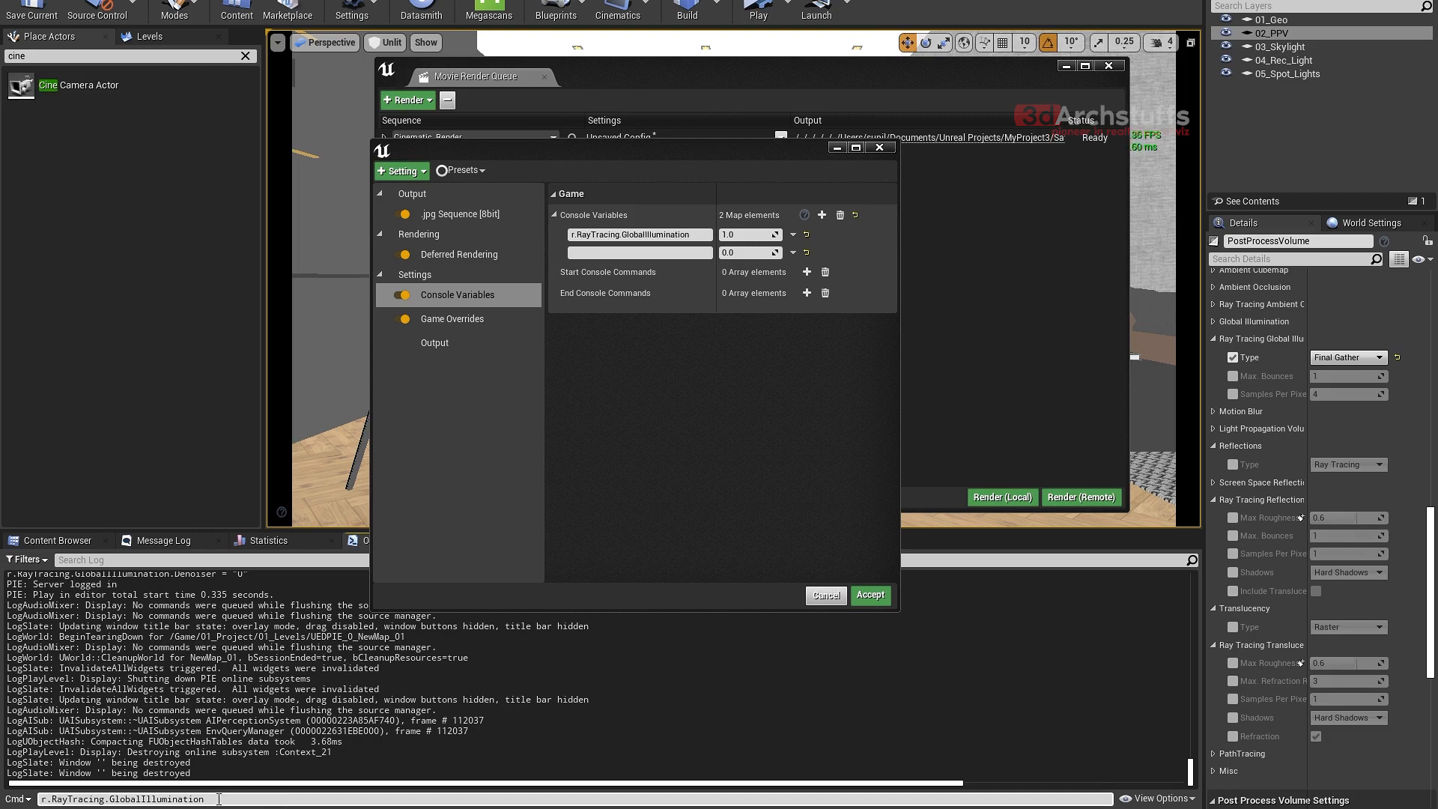
text(.d)
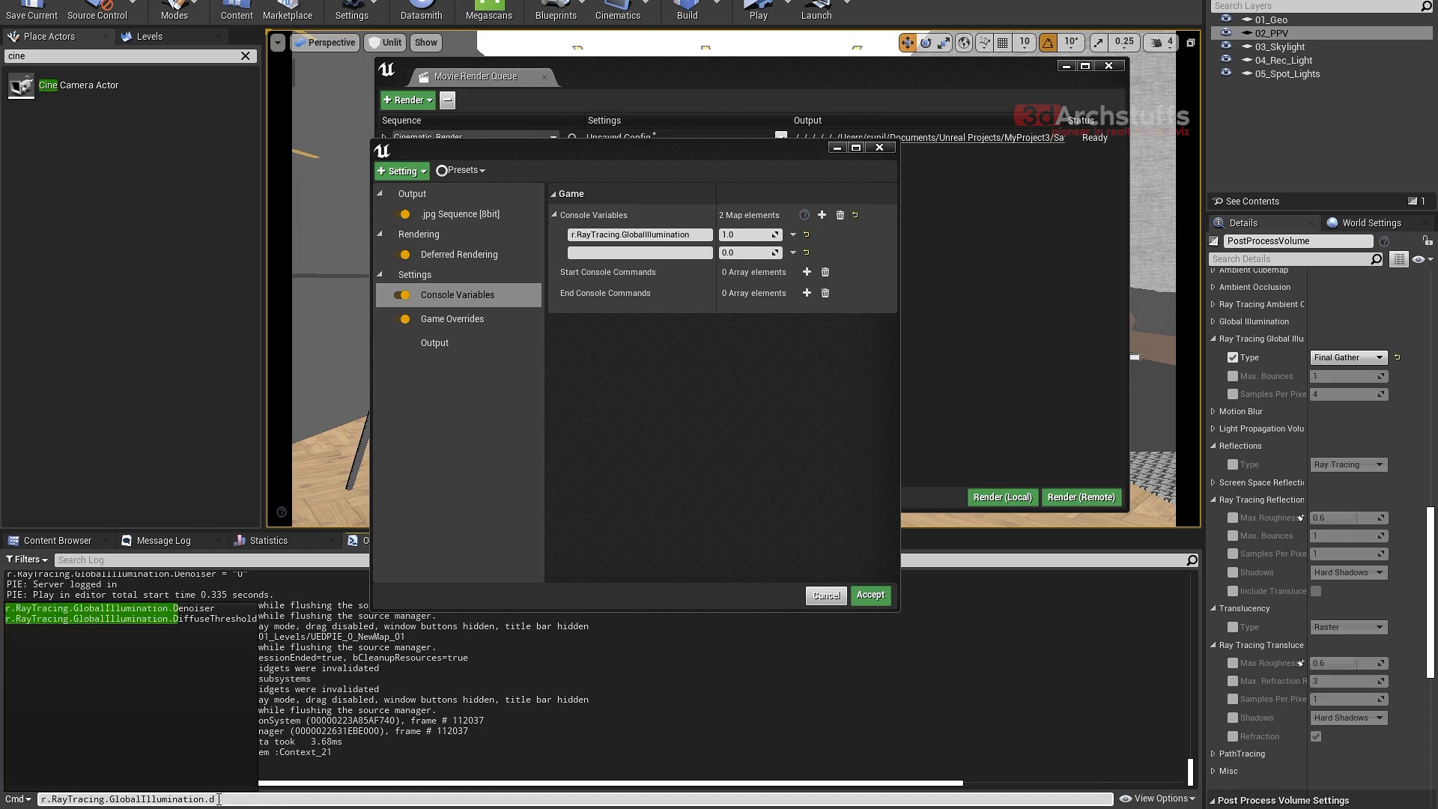
click(160, 609)
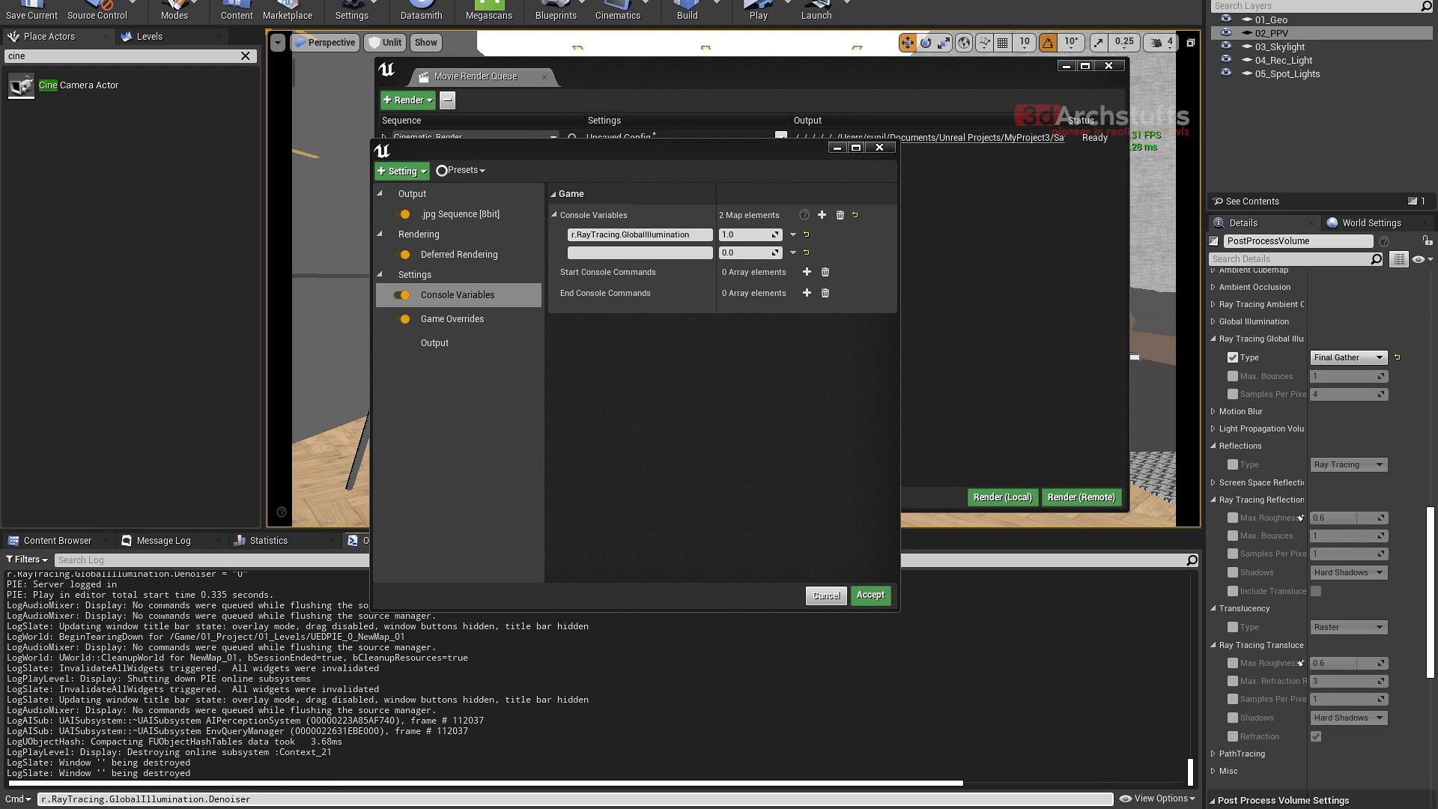
drag(272, 799, 44, 794)
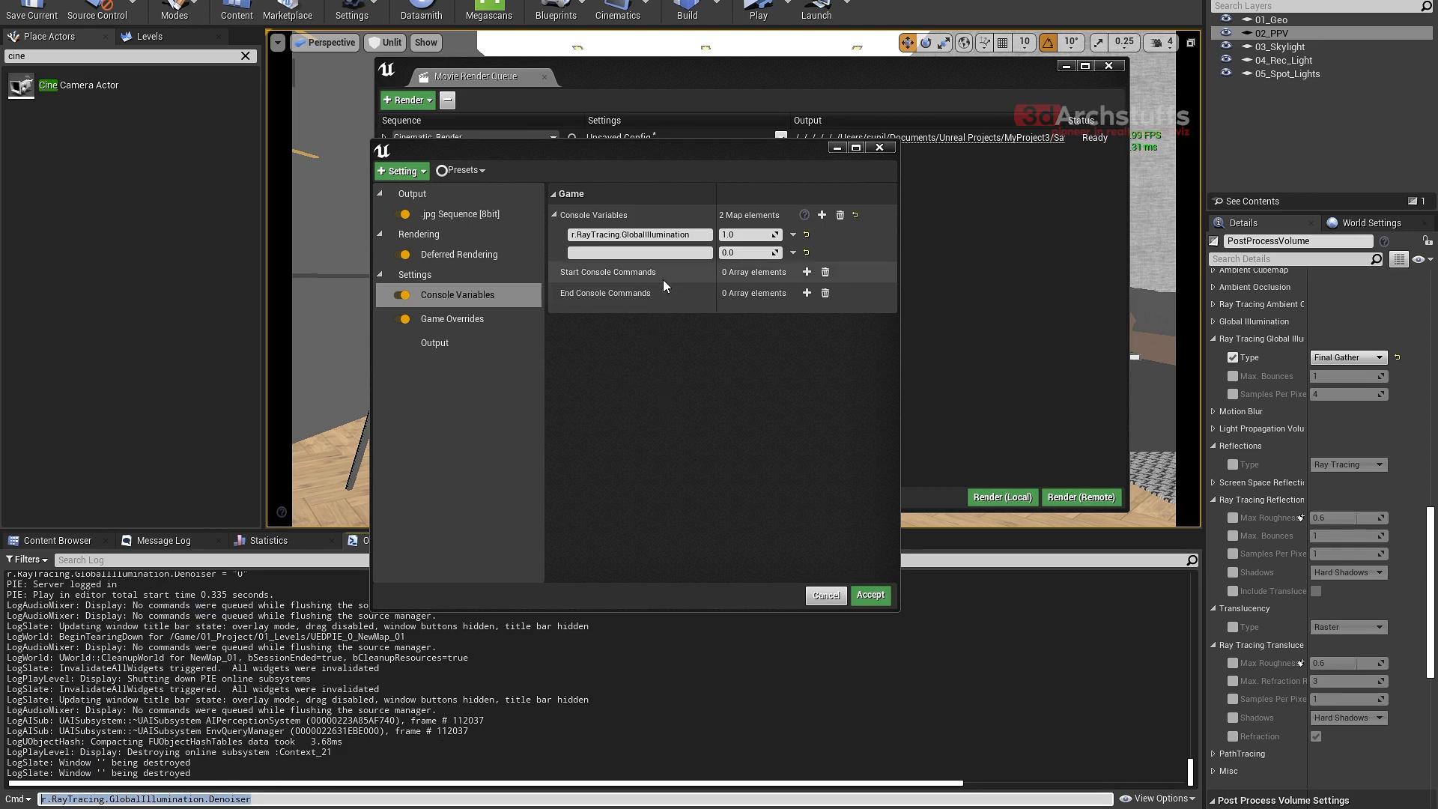
- Try to name the second variable r.RayTracing.GlobalIllumination with a value of 1.0, and reset the first variable's value
click(677, 254)
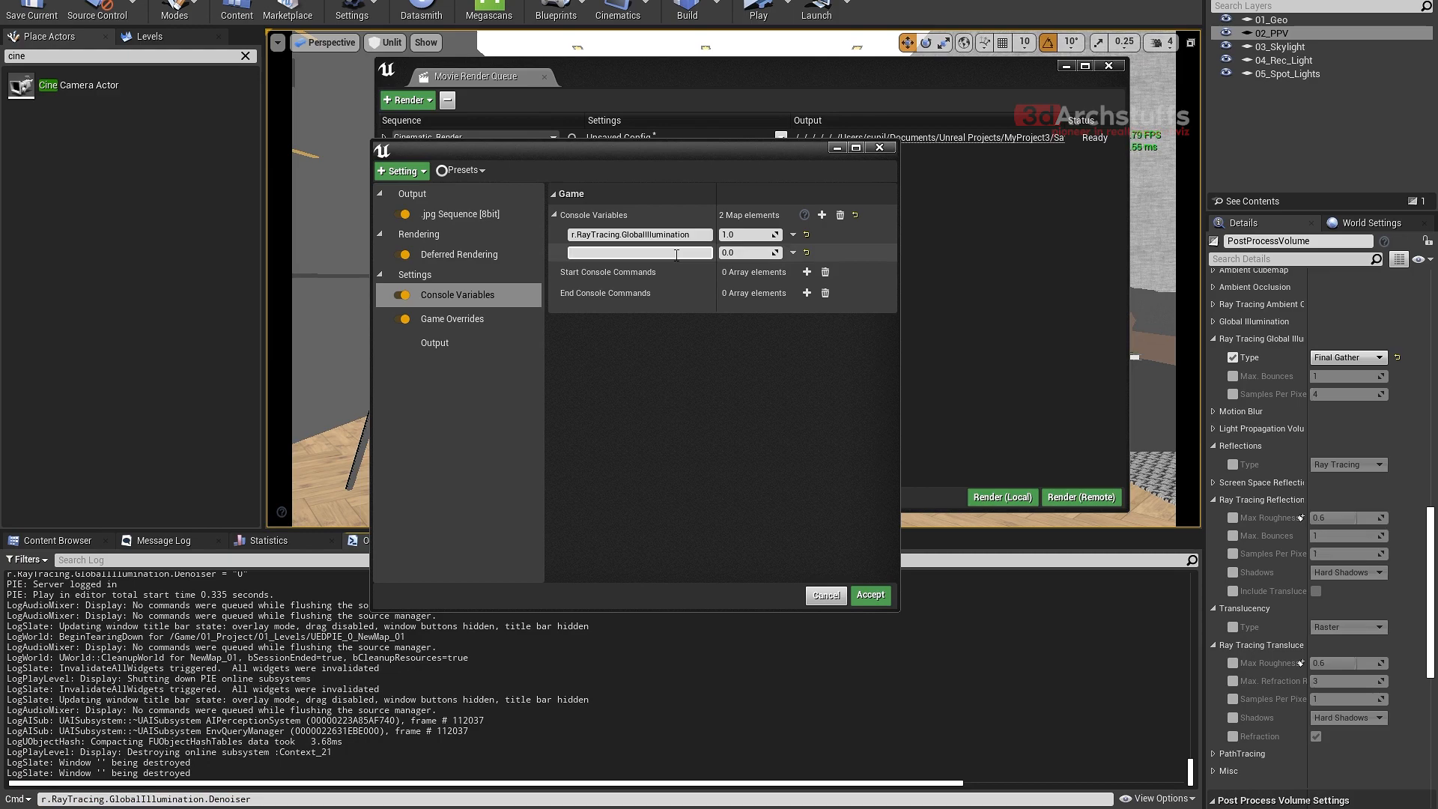
click(699, 235)
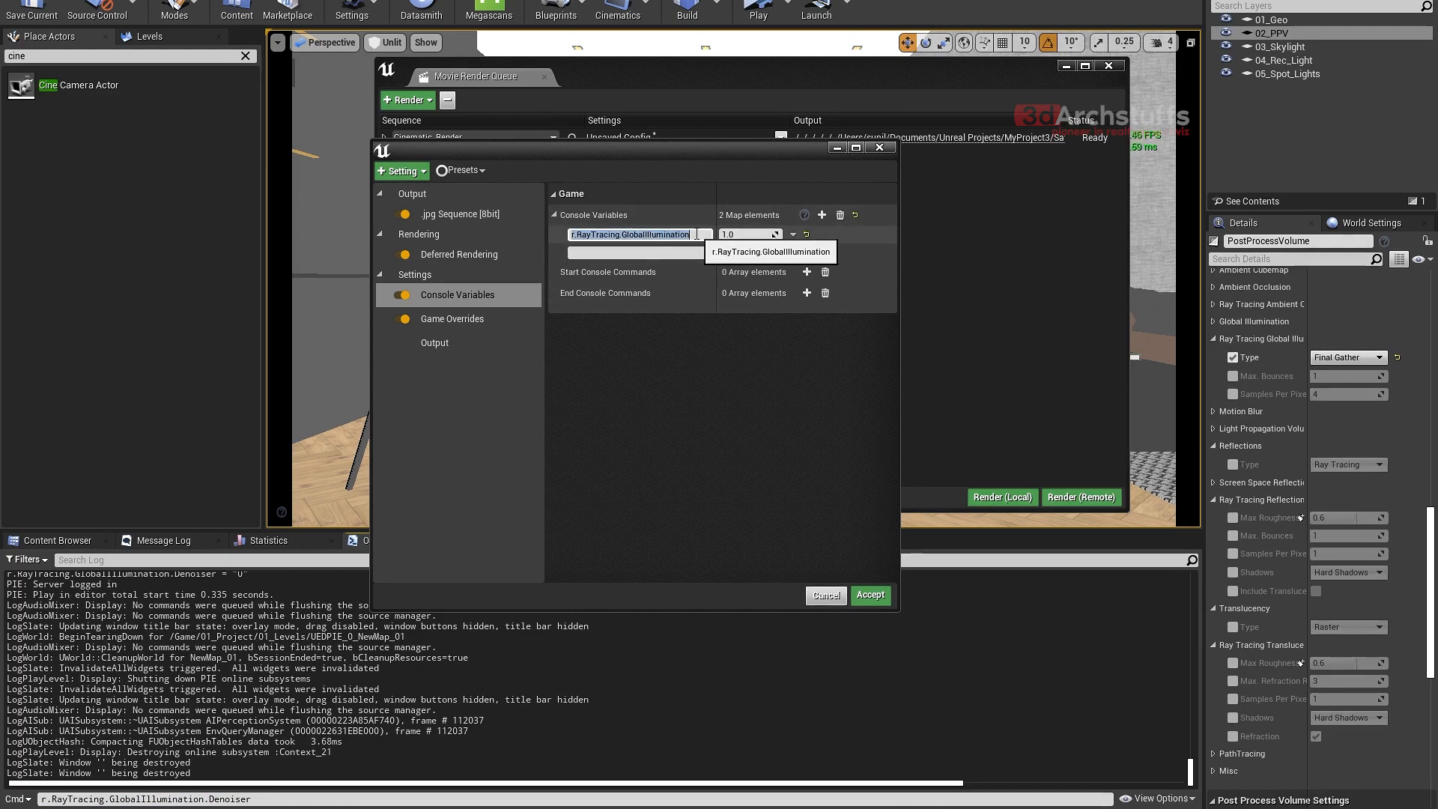
key(ctrl+c)
click(669, 253)
key(ctrl+v)
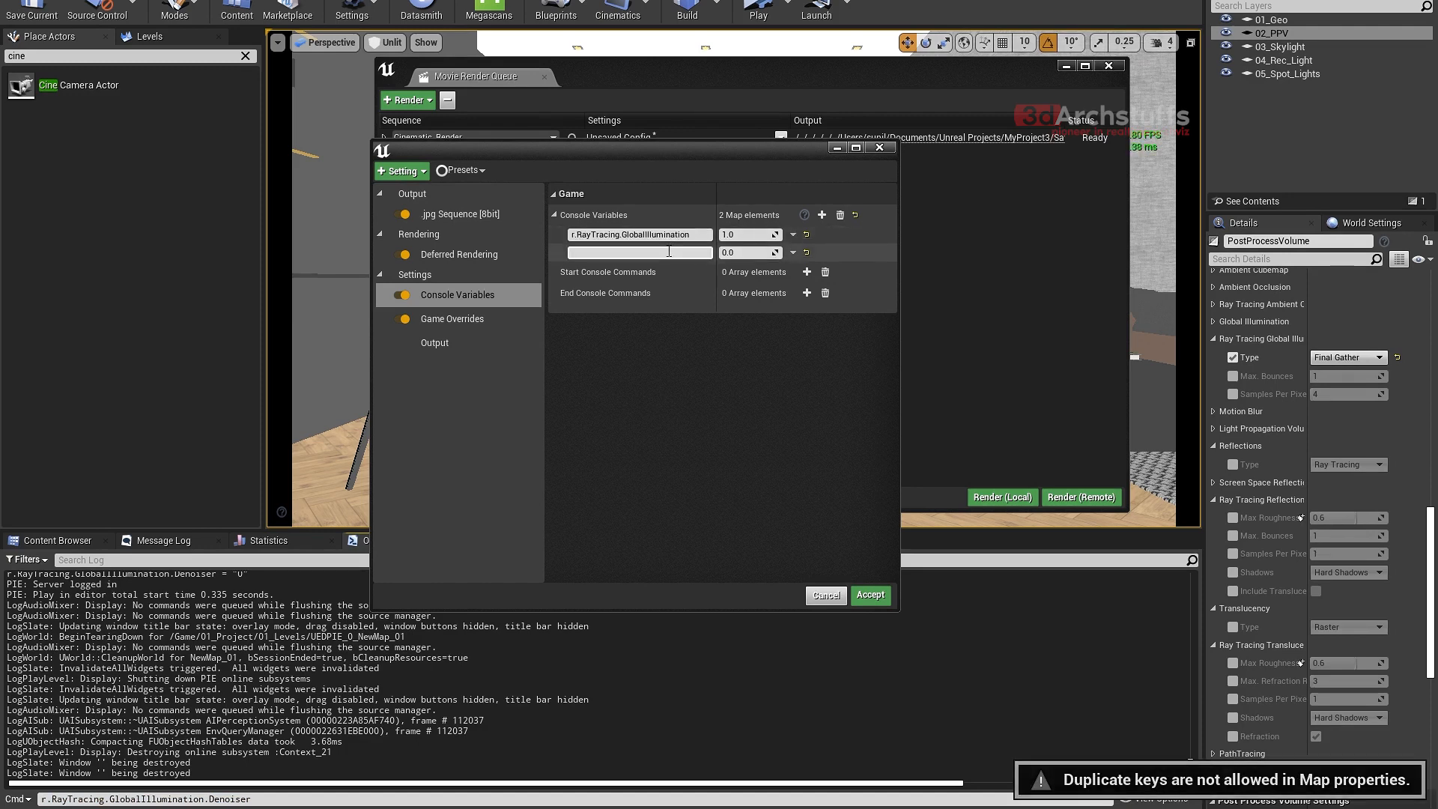
click(743, 252)
text(1)
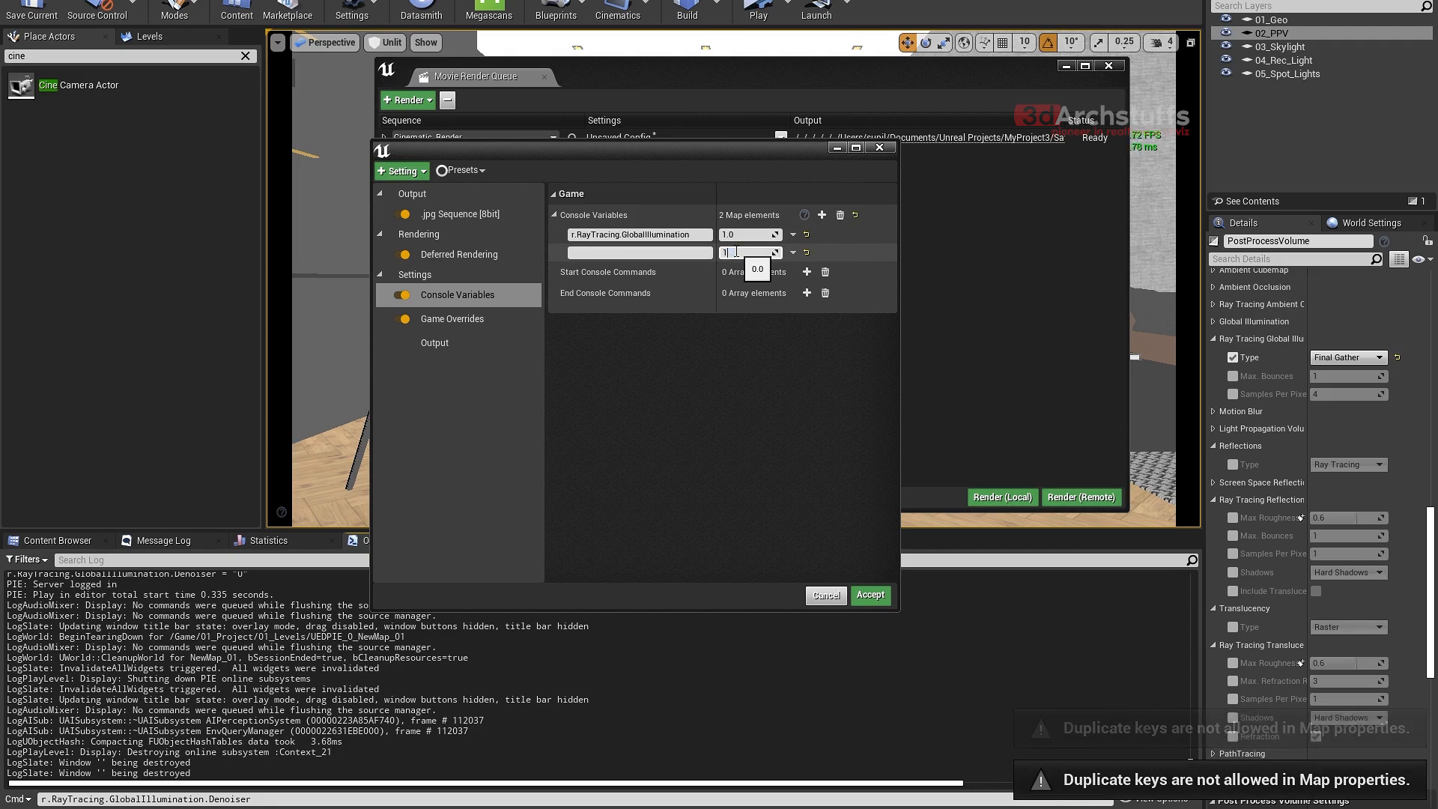
key(Return)
click(807, 235)
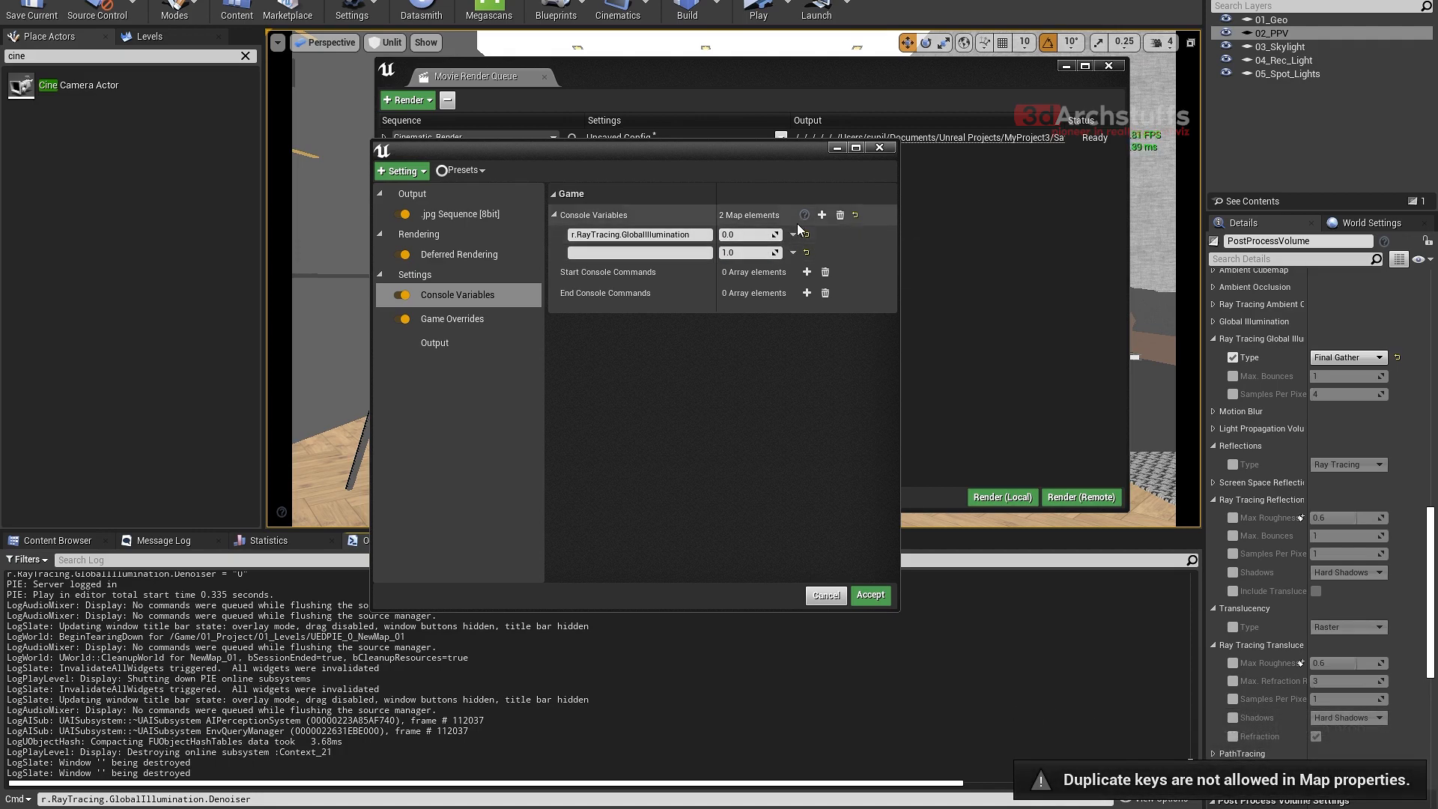
- Clear all console variables and add a single one named r.RayTracing.GlobalIllumination.Denoiser, copied from the Output Log's command line
click(840, 215)
click(822, 215)
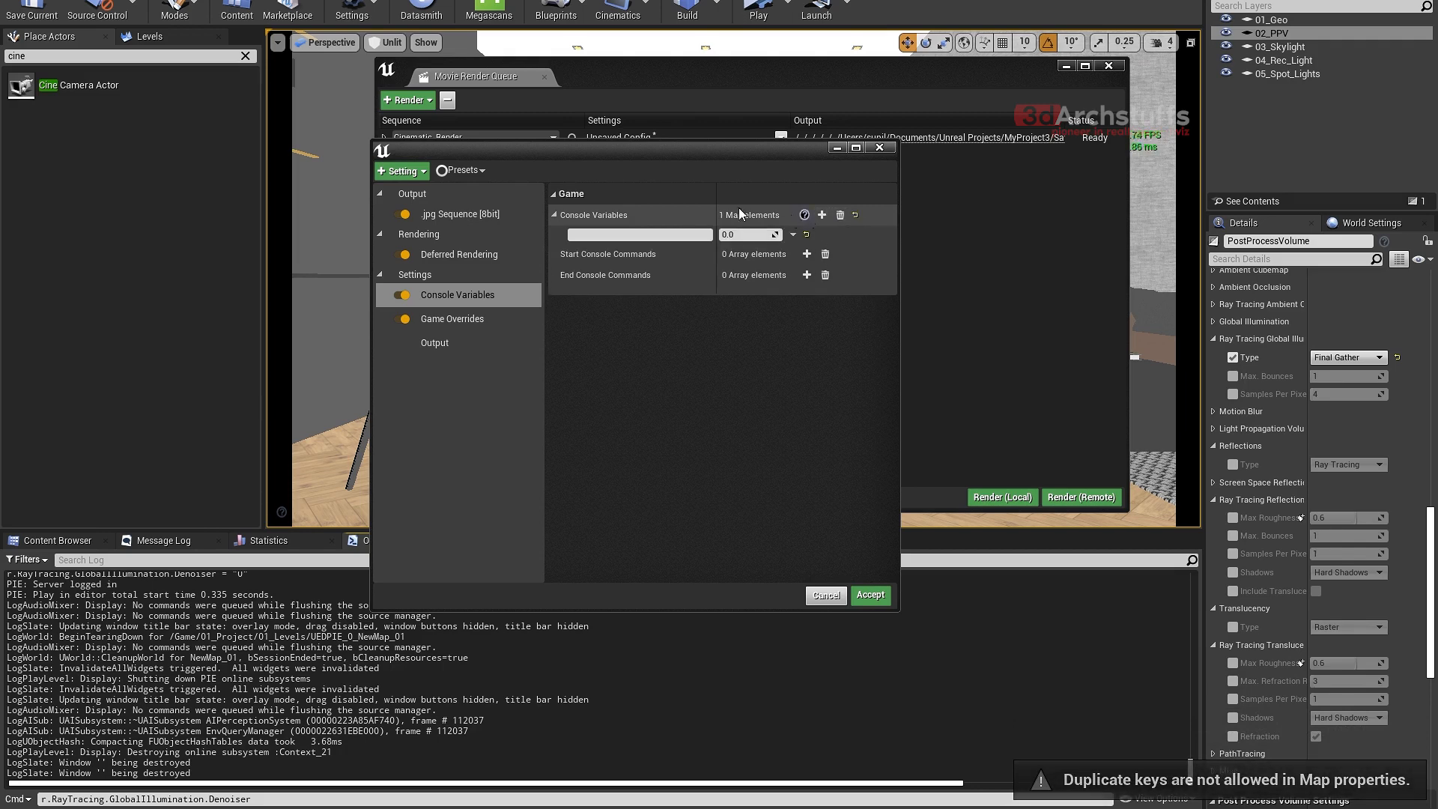
click(645, 235)
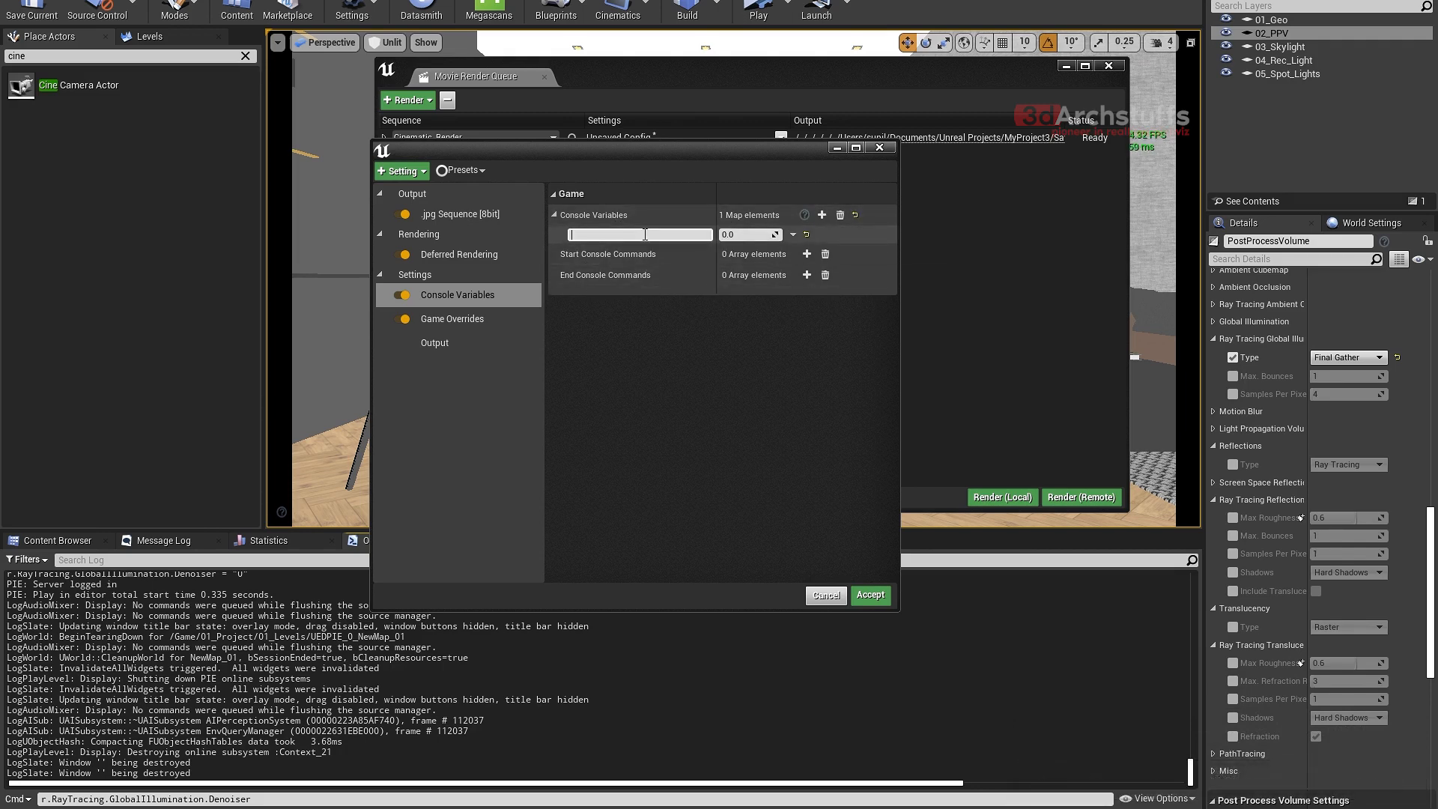
key(ctrl+v)
drag(252, 799, 41, 799)
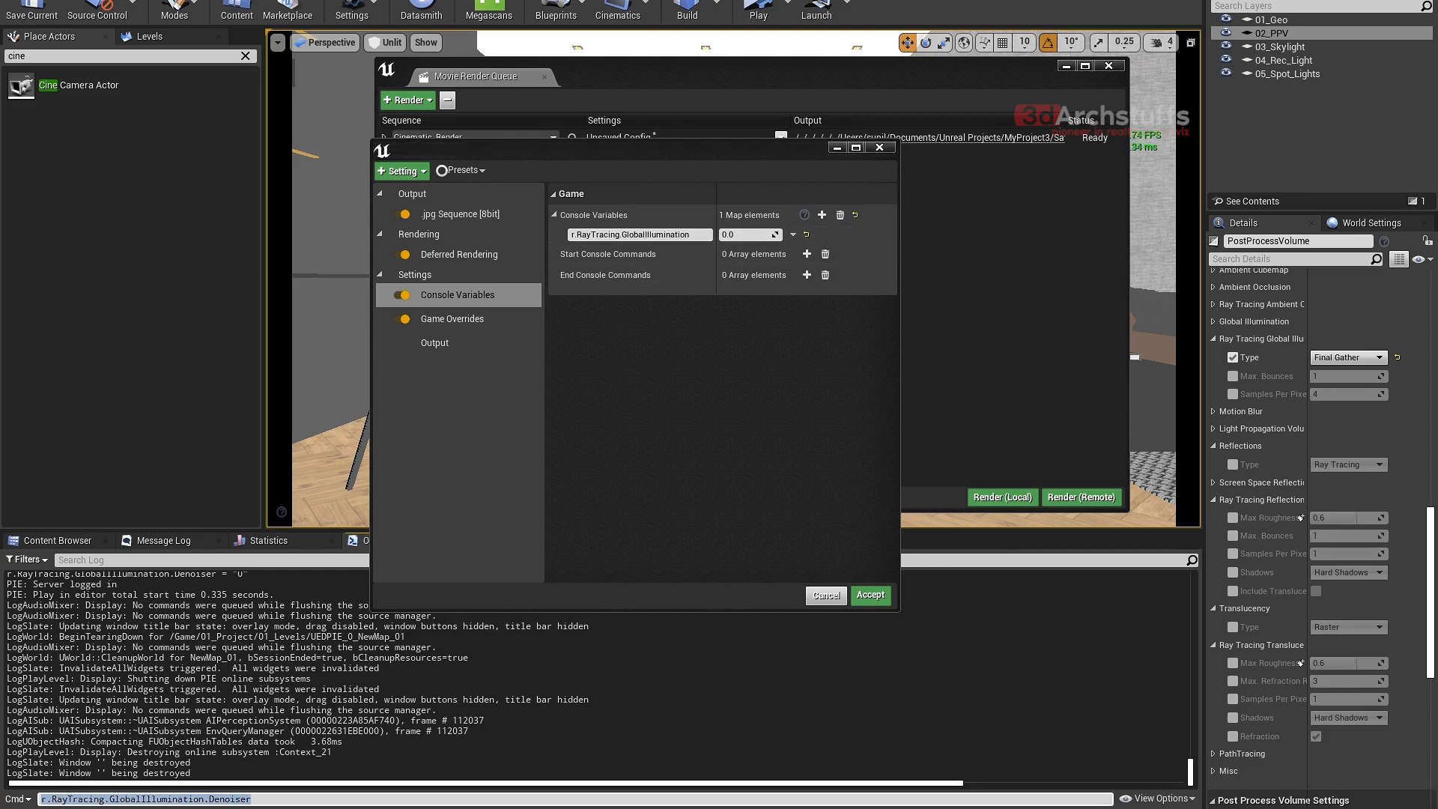
click(570, 235)
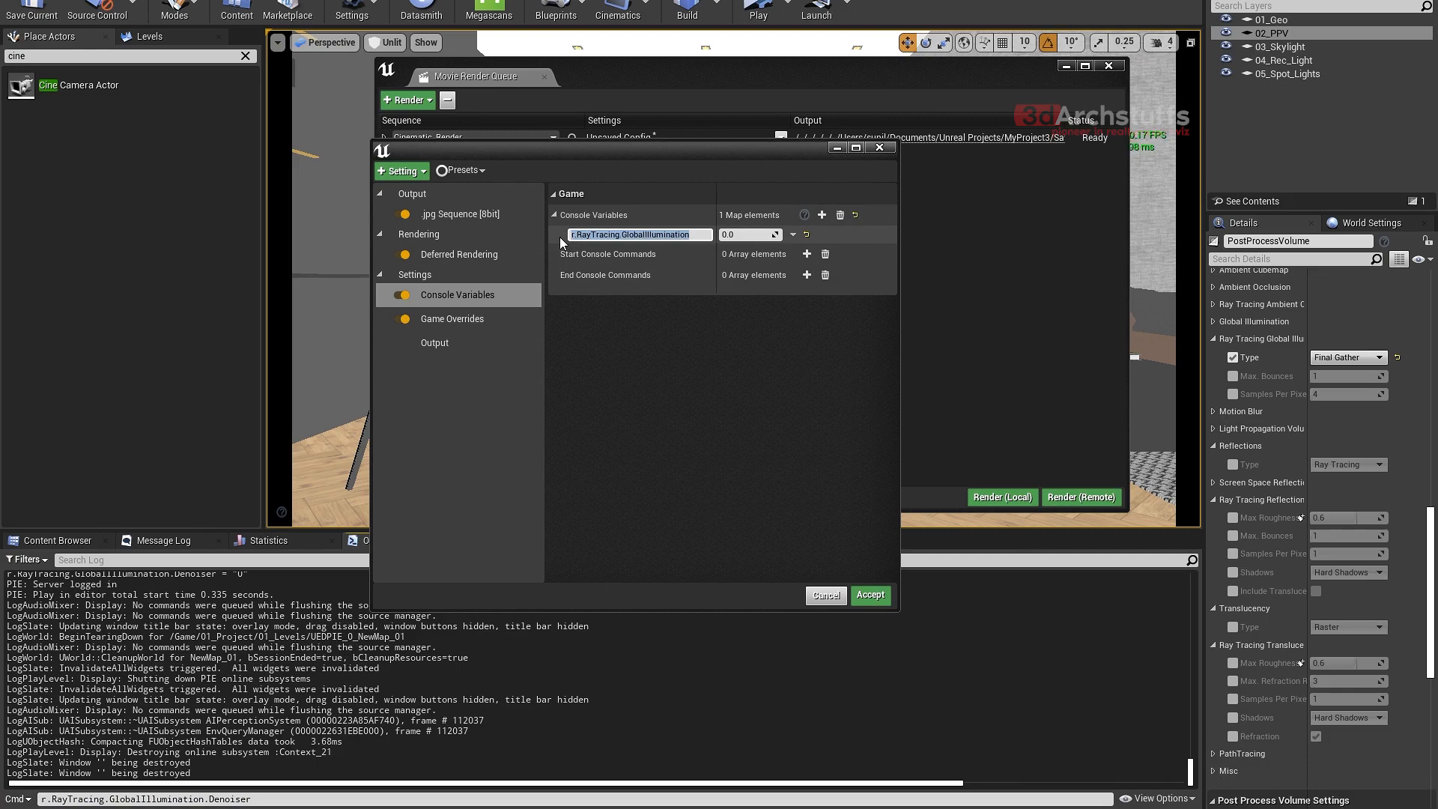
key(ctrl+v)
click(738, 235)
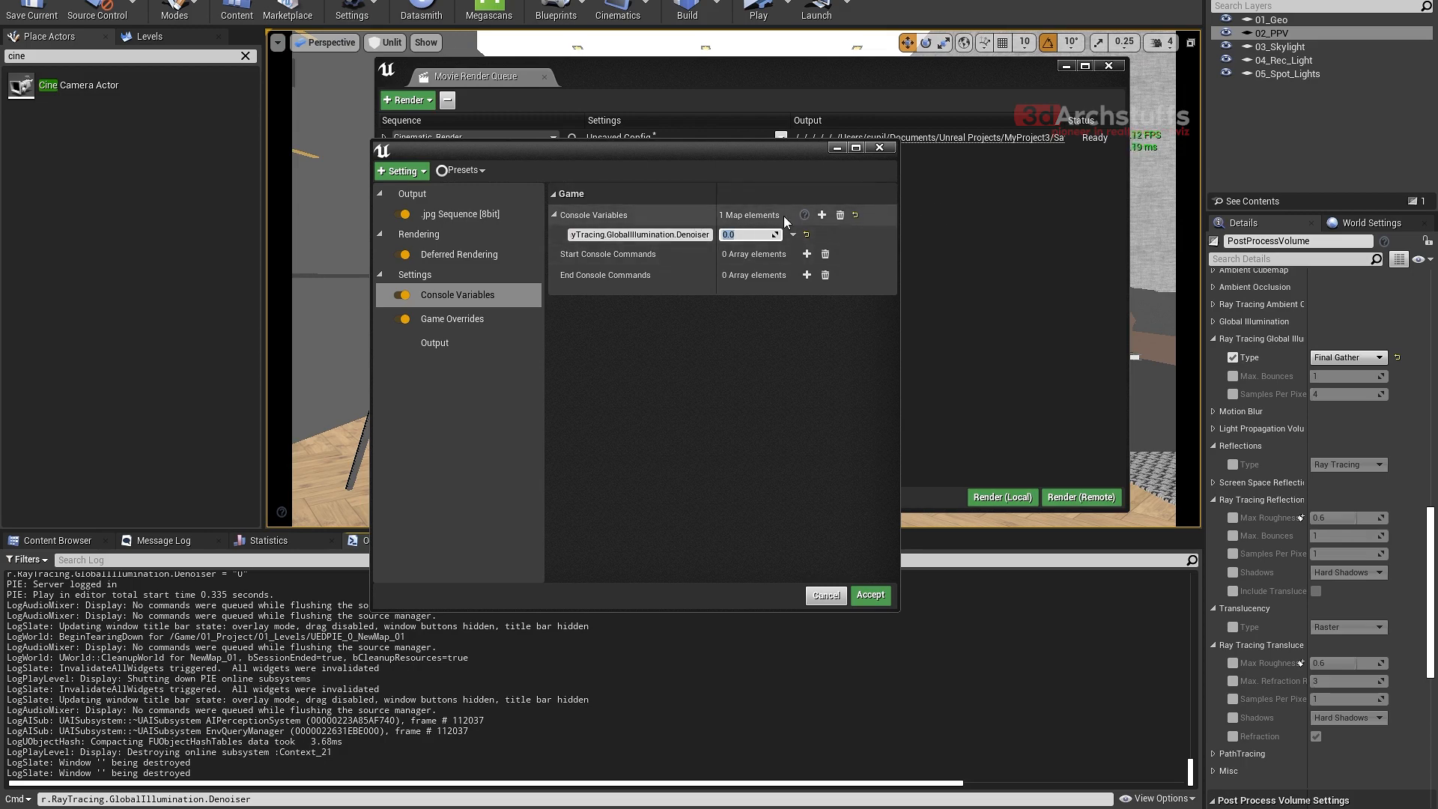
- Query the help for r.RayTracing.GlobalIllumination.Denoiser with ?, and examine the Execute Console Command nodes in the Level Blueprint
click(269, 799)
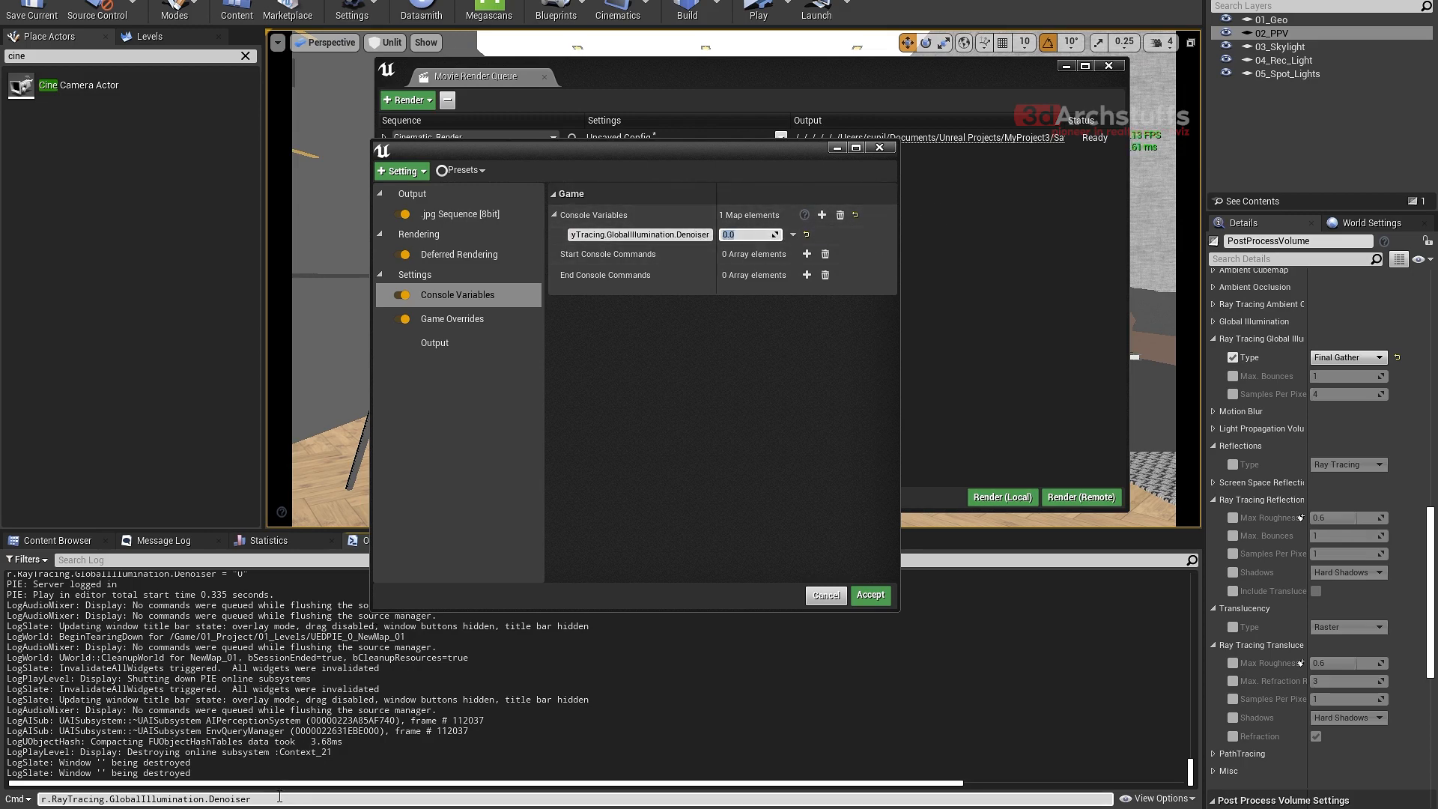
text(?)
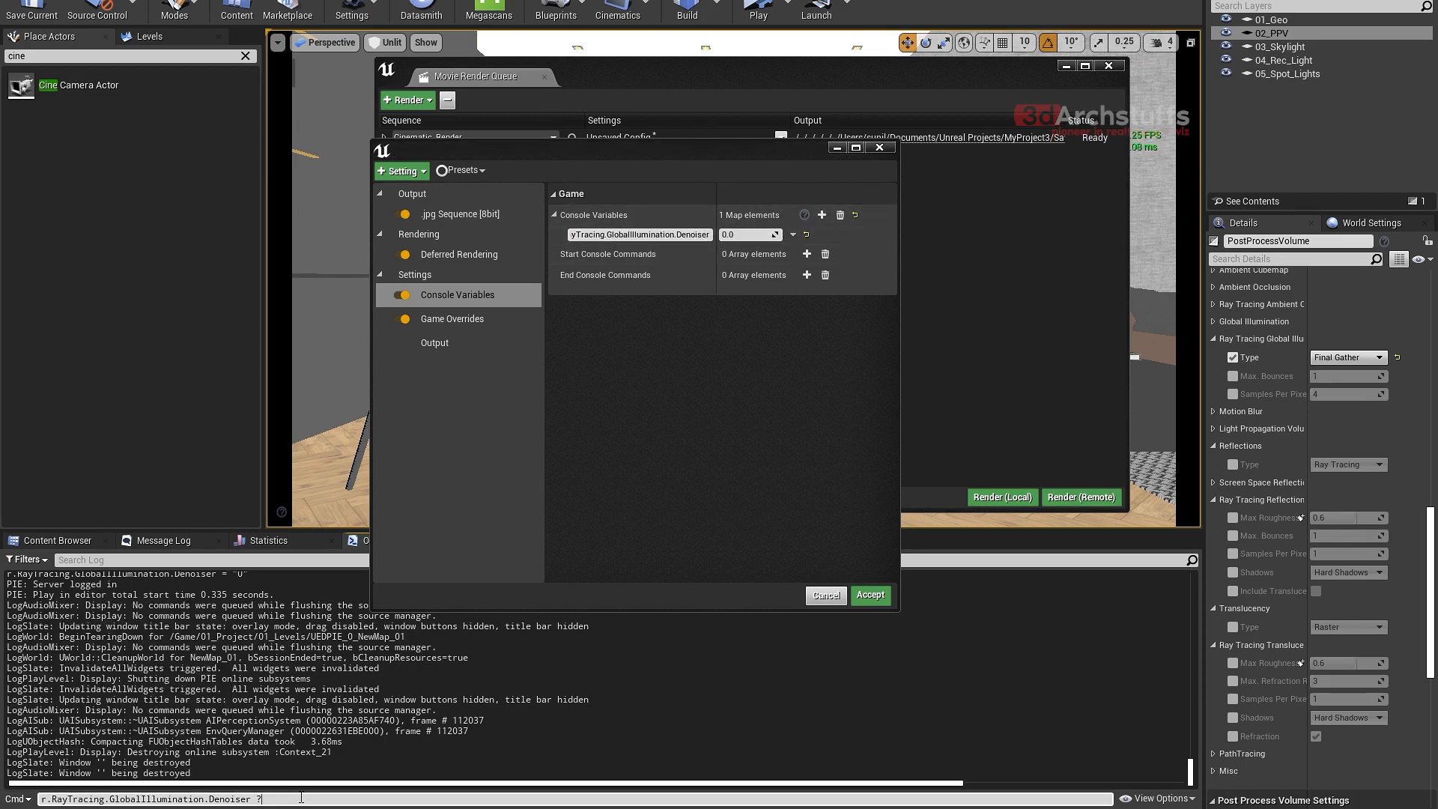
key(Return)
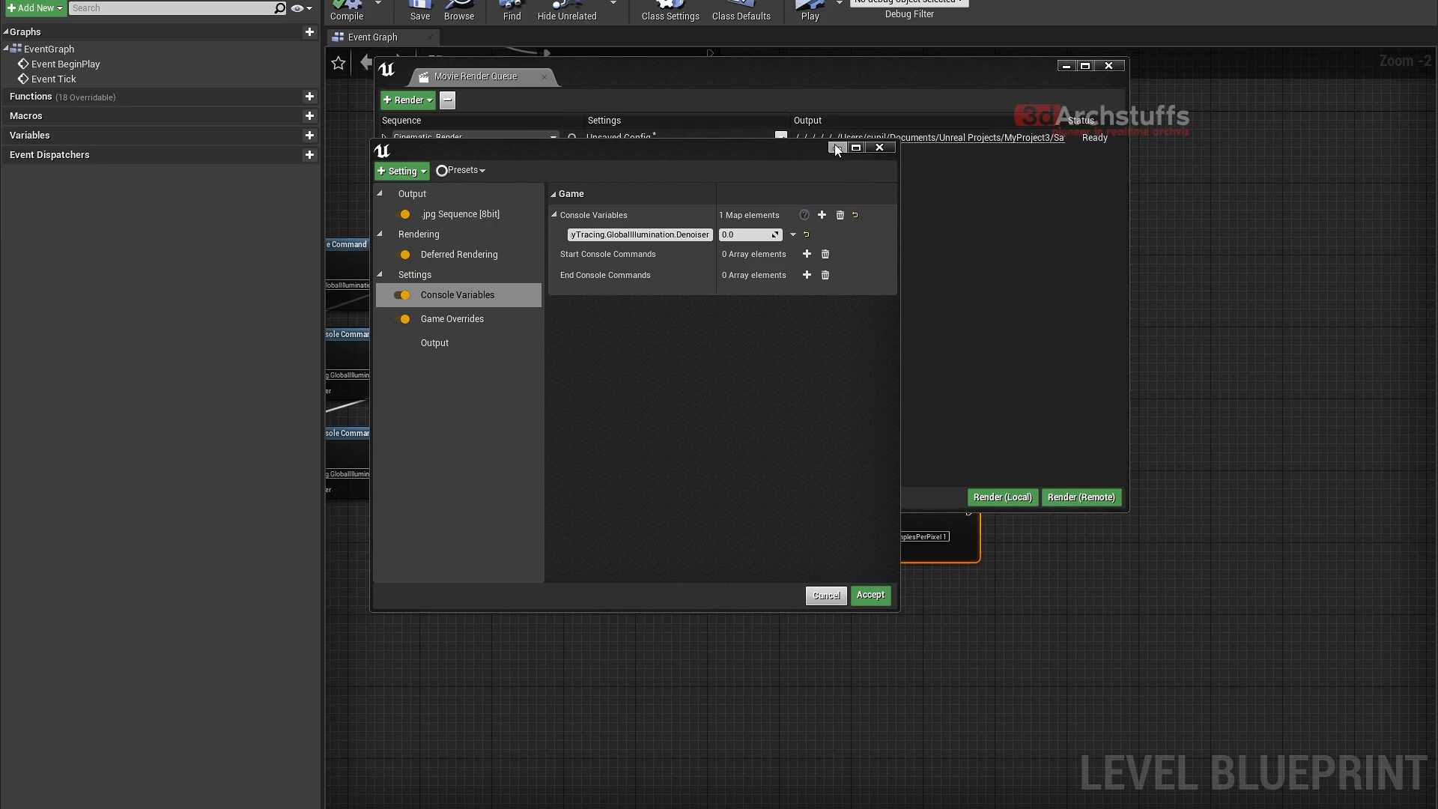
drag(836, 147, 1351, 258)
drag(674, 66, 751, 566)
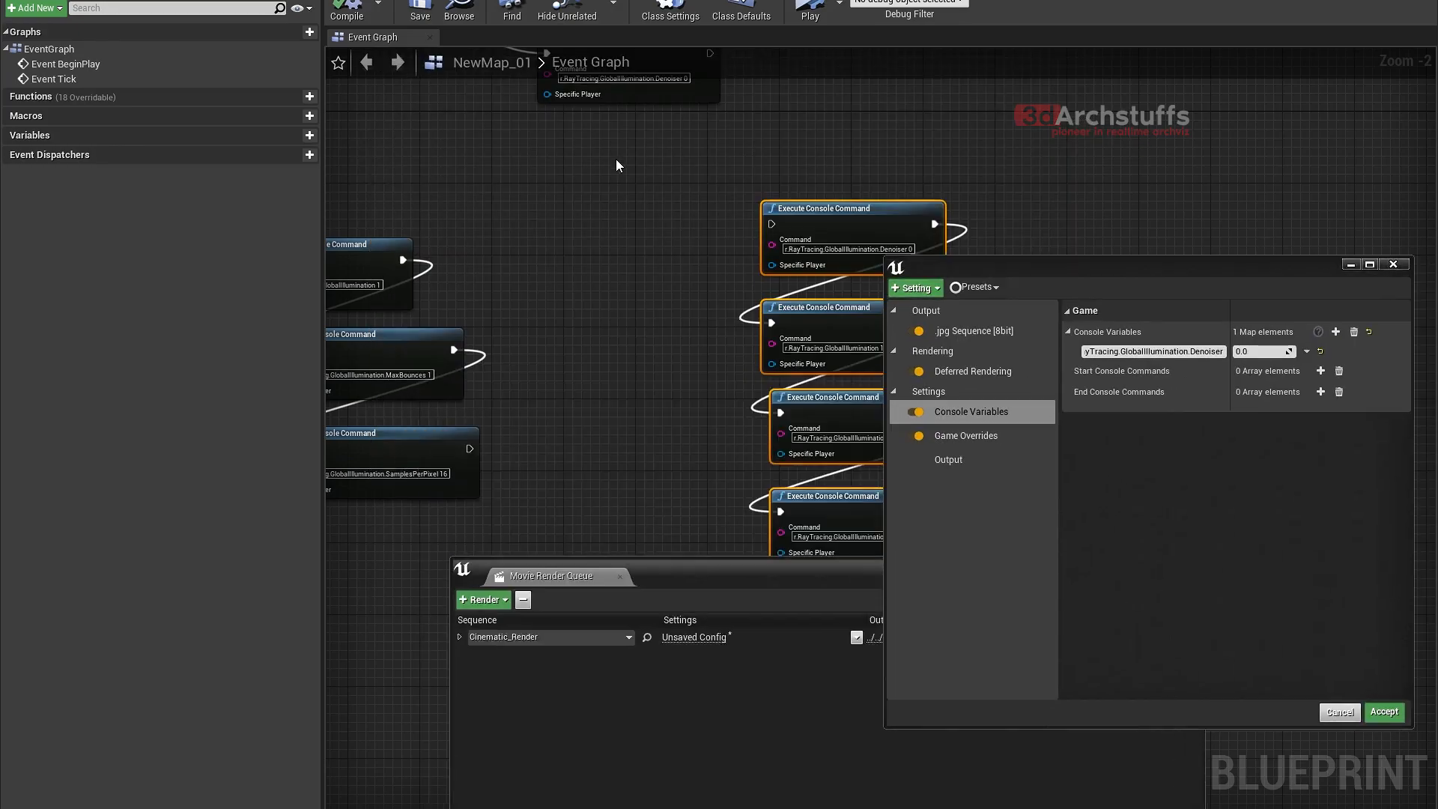
right_drag(616, 159, 678, 367)
scroll(724, 290, up, 2)
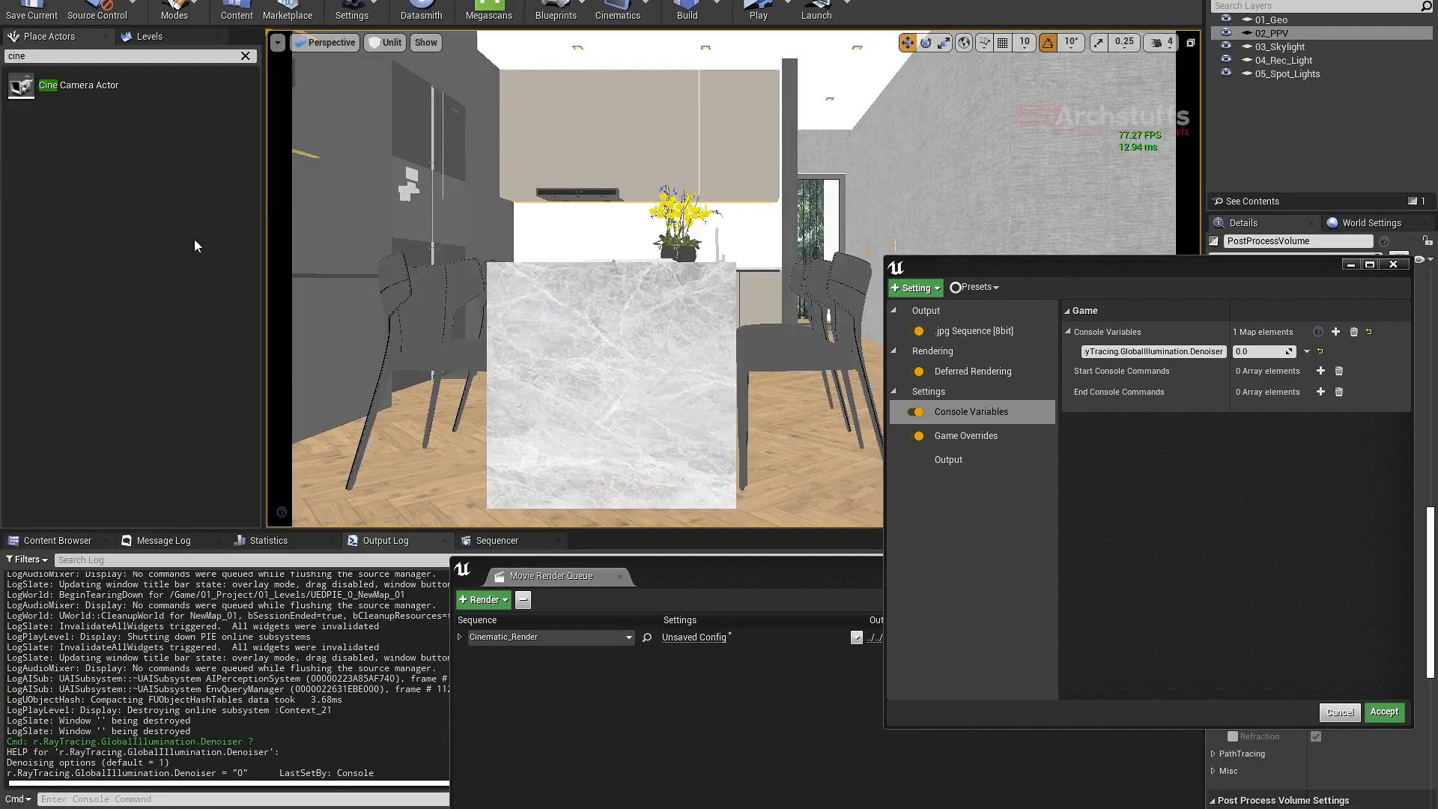
- Bring the Movie Render Queue and configuration windows back together and widen the console variable name column
drag(731, 576, 621, 88)
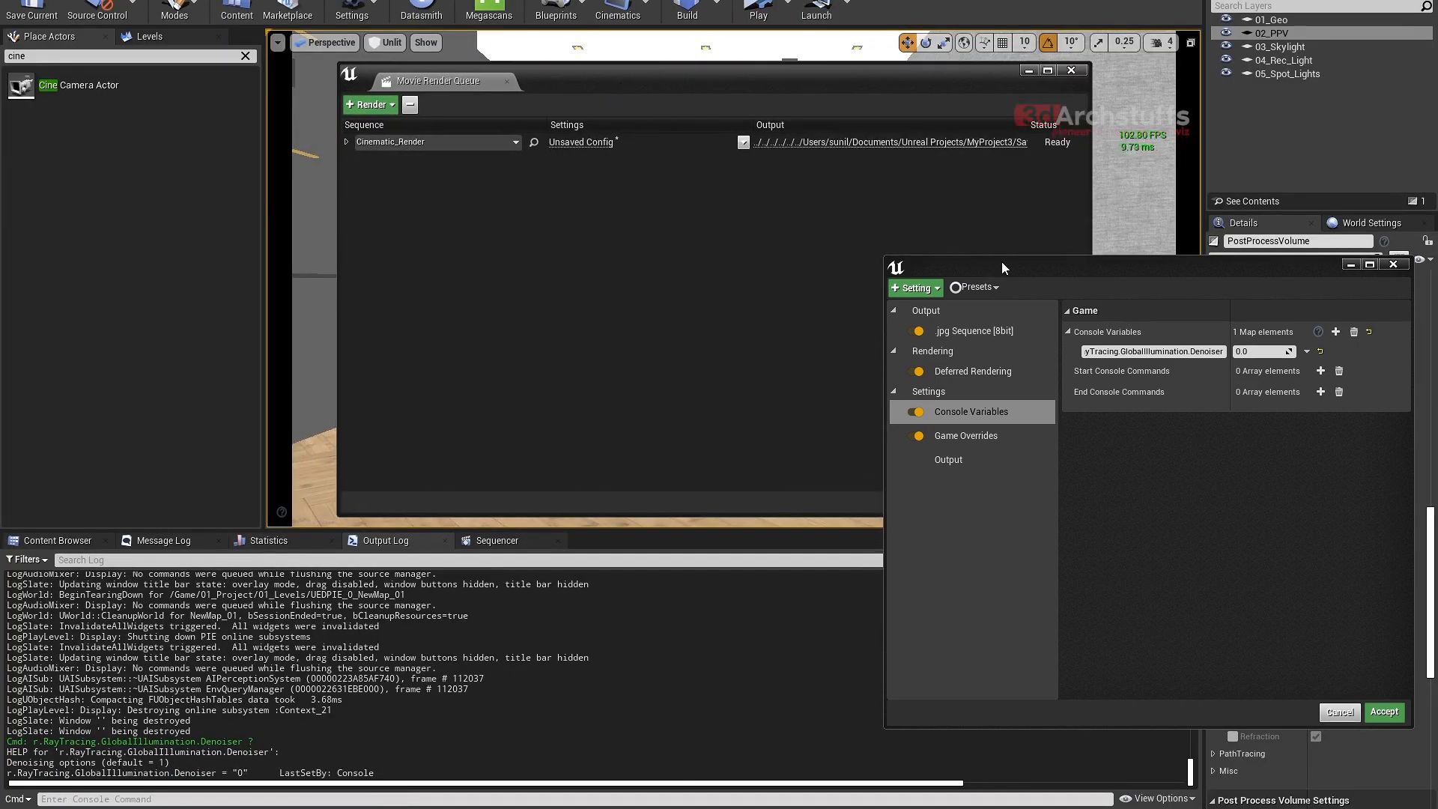
drag(1001, 262, 500, 196)
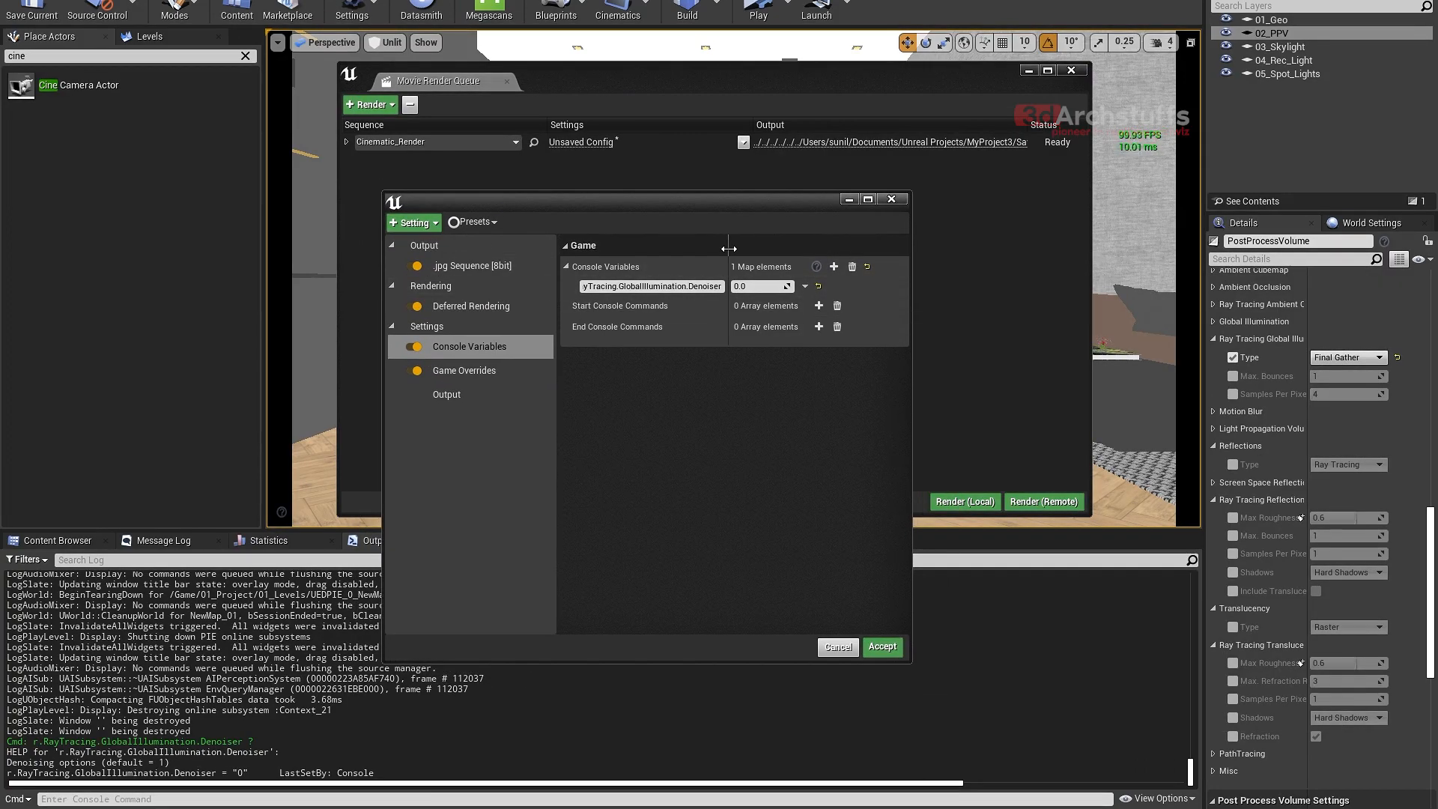
drag(774, 250, 777, 250)
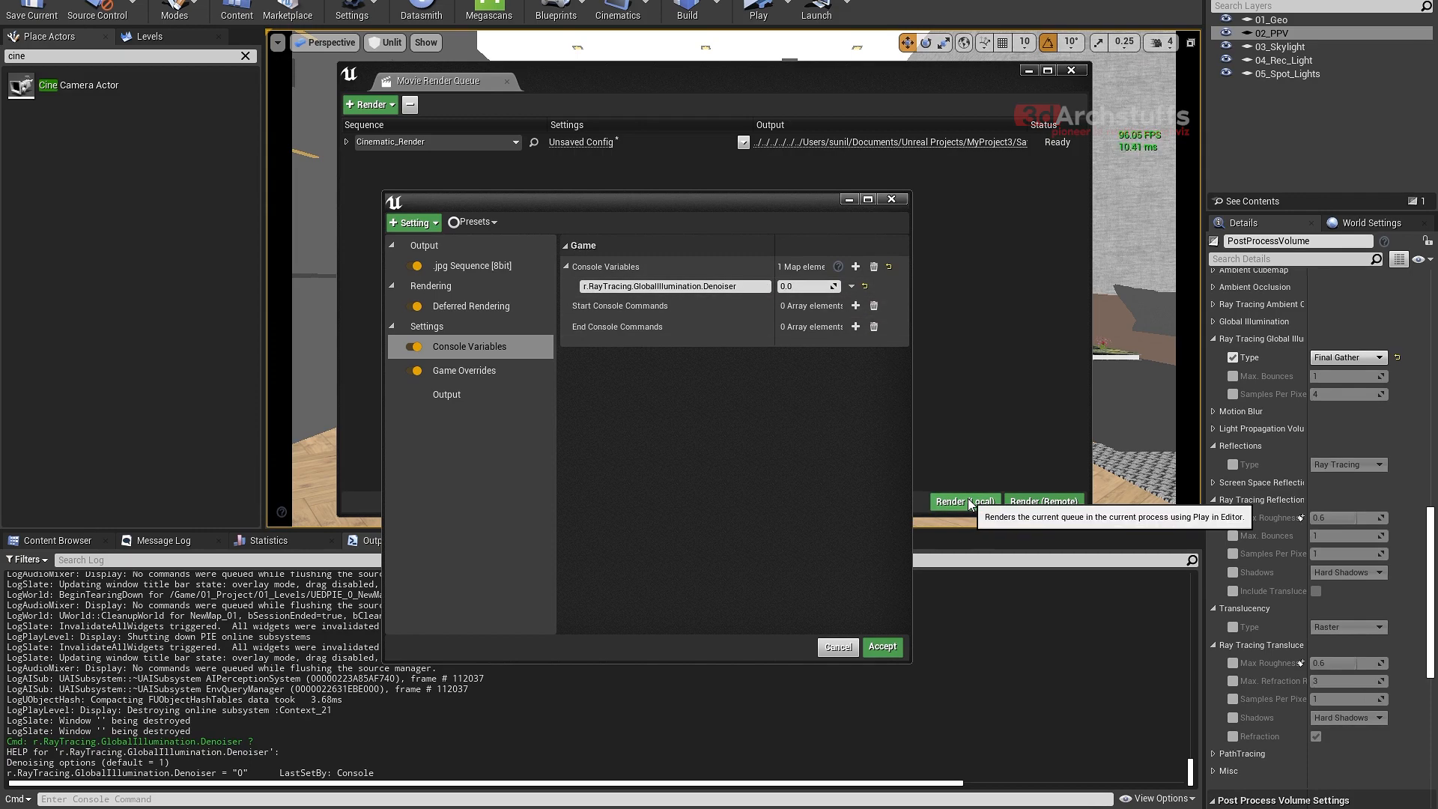
- Add a second console variable named r.RayTracing.GlobalIllumination, composed in and copied from the Output Log's command line
click(856, 267)
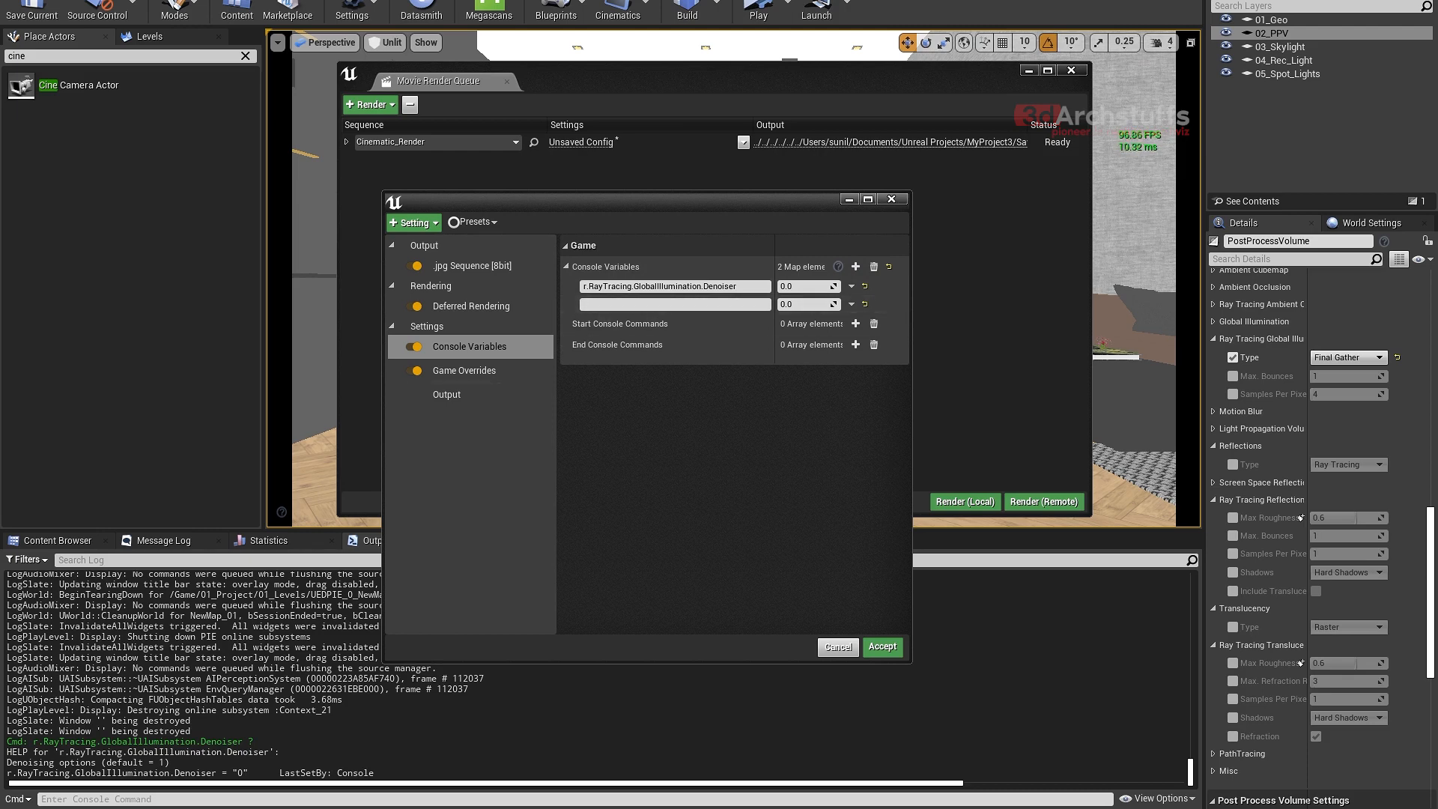
click(158, 799)
text(r)
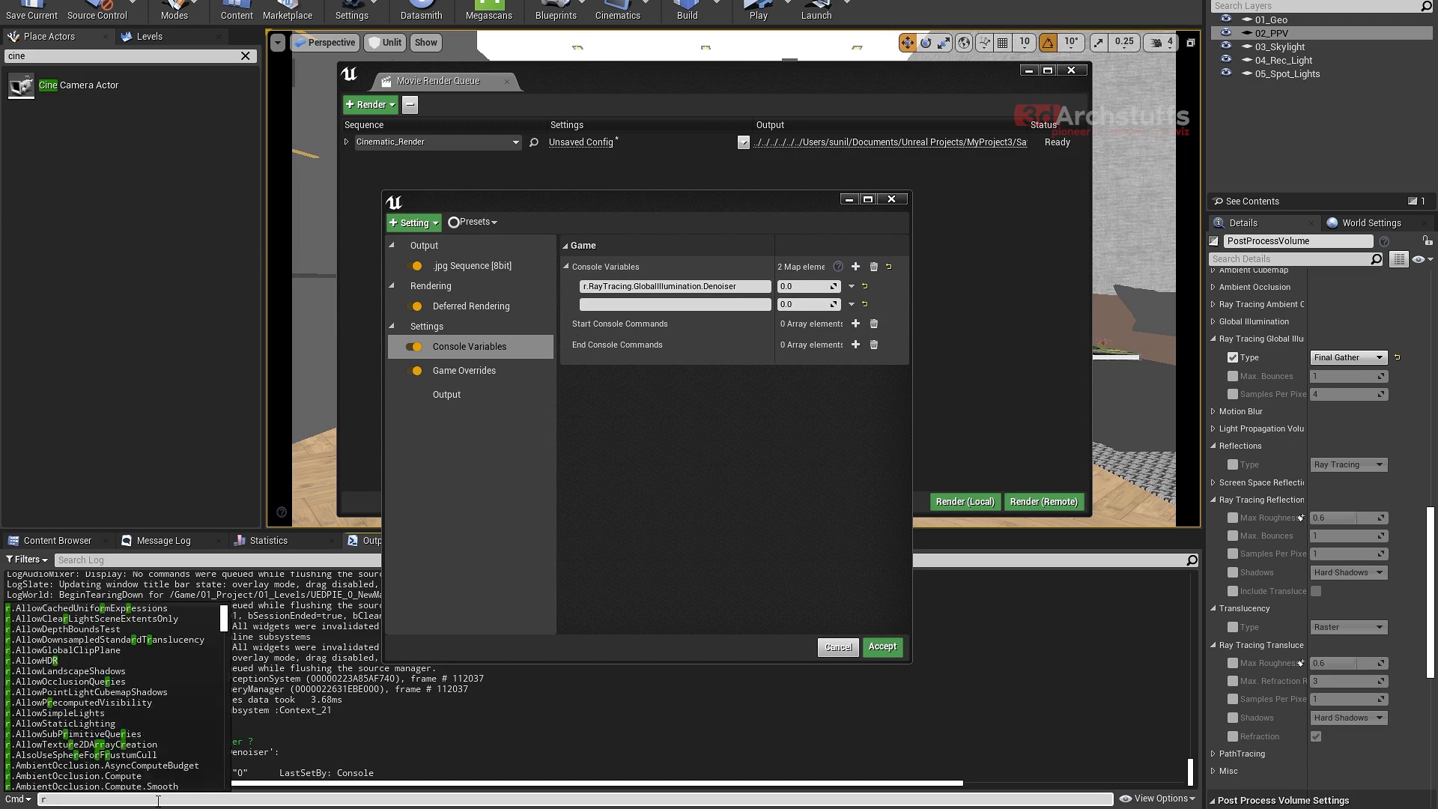
text(.ray)
key(Down)
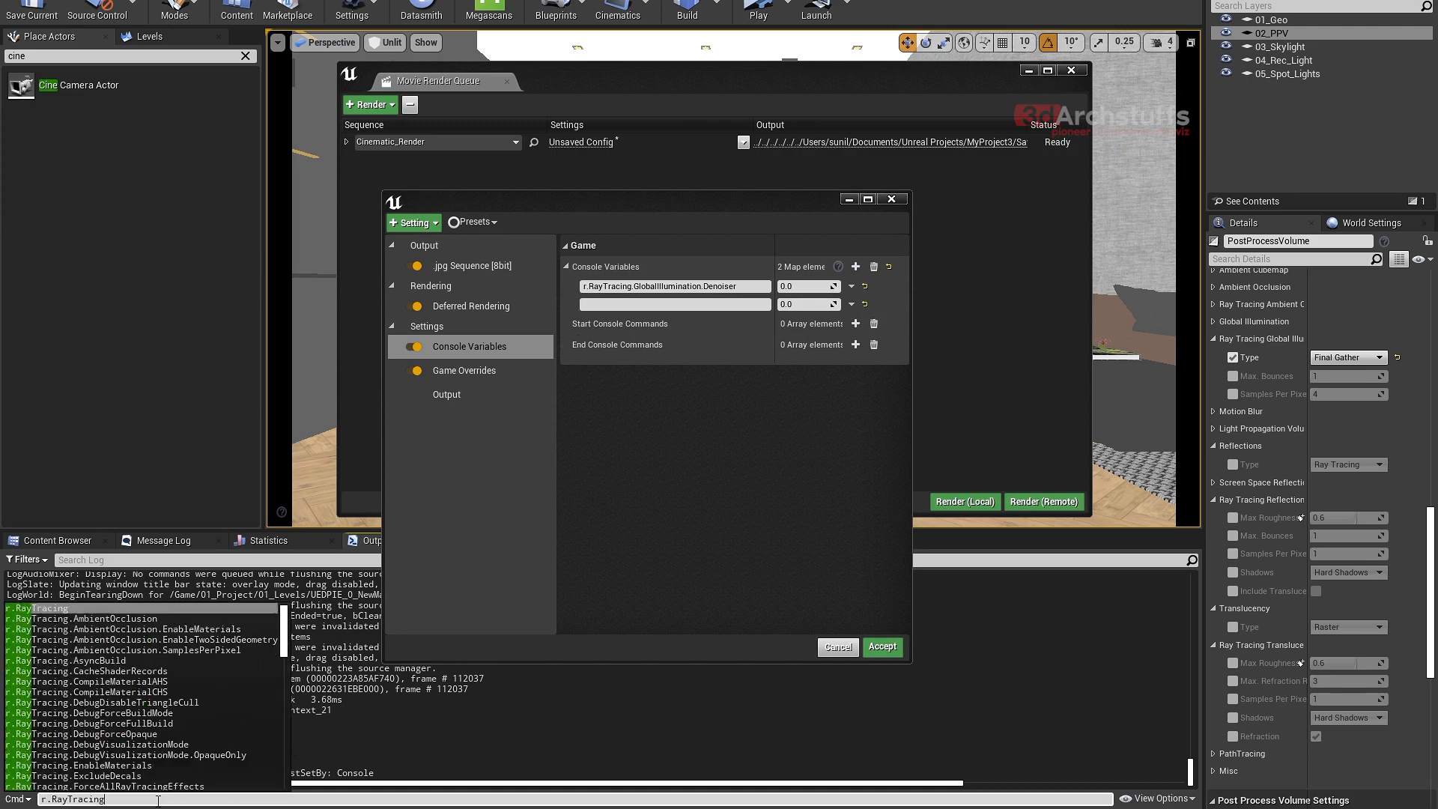
text(.g)
key(Down)
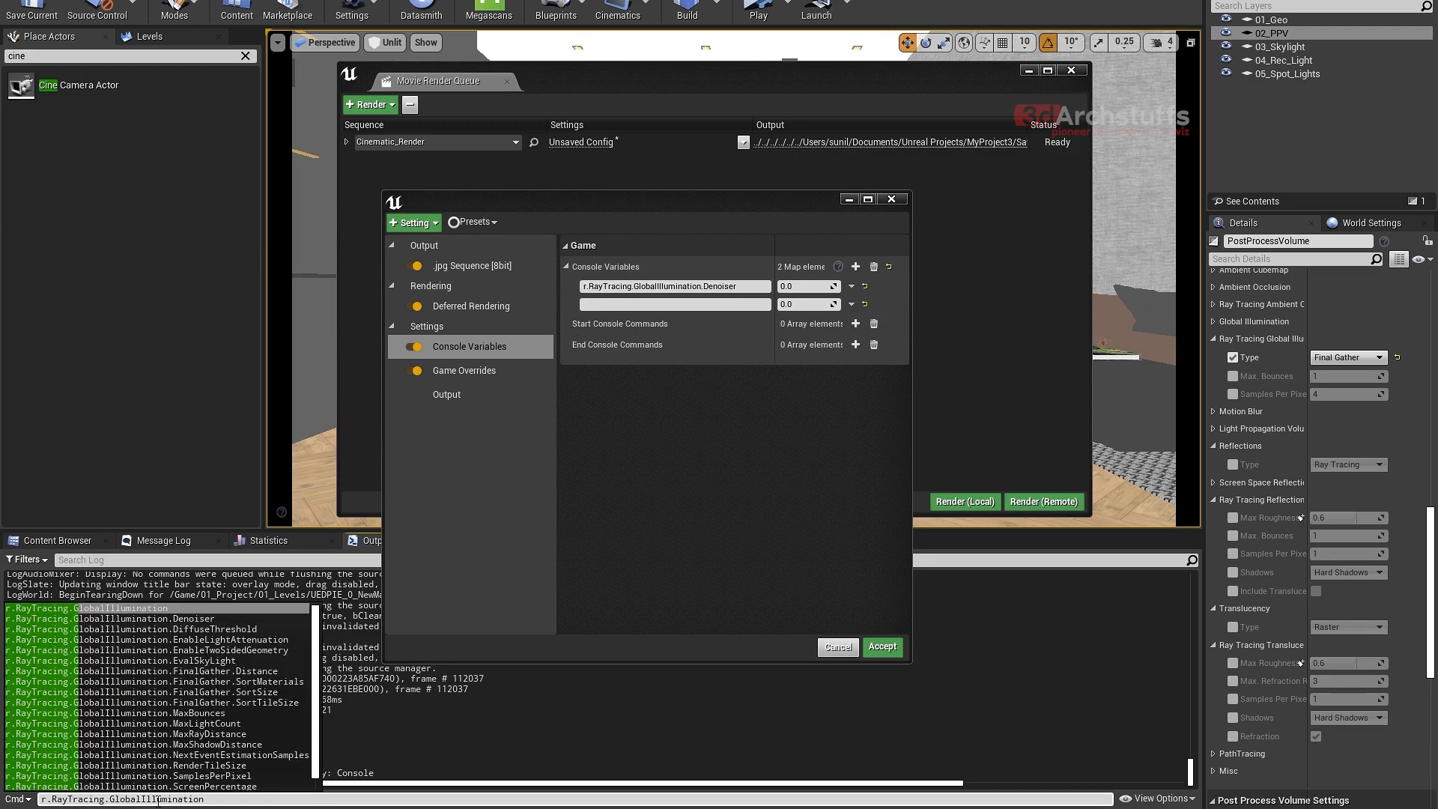
drag(203, 800, 39, 801)
key(ctrl+c)
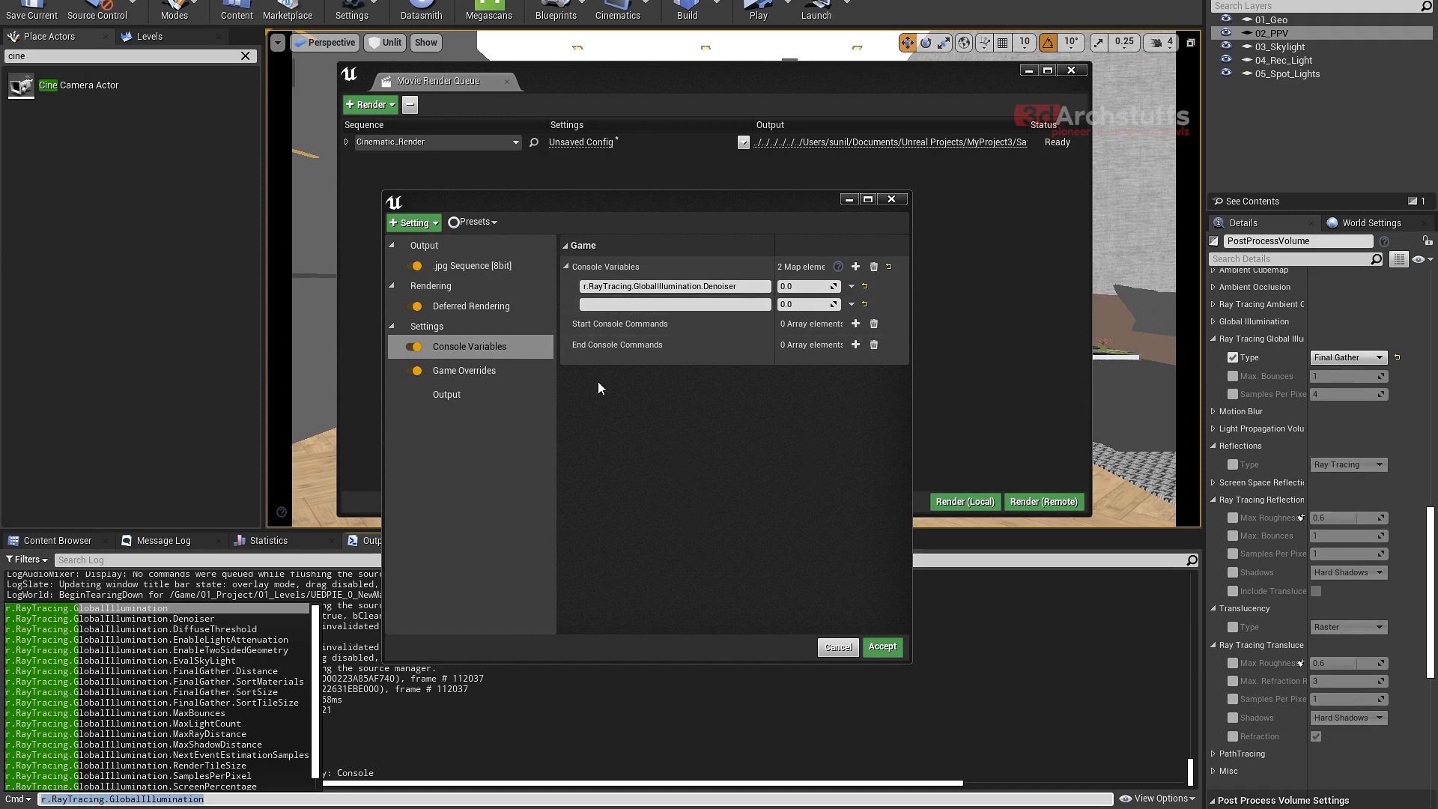
click(632, 303)
key(ctrl+v)
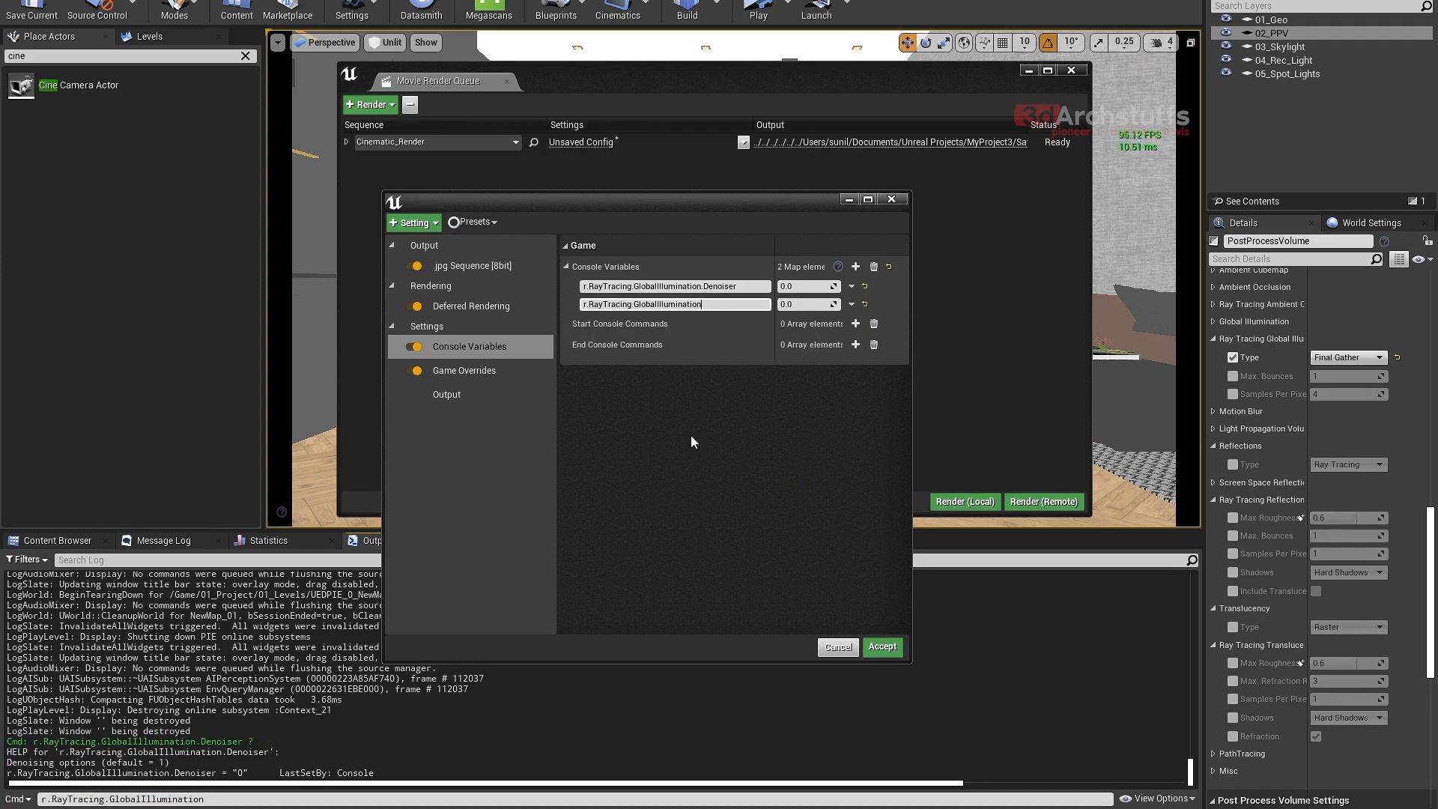
- Set r.RayTracing.GlobalIllumination to 1.0 and review the PostProcessVolume's ray tracing global illumination types without changing the selection
click(802, 306)
text(1)
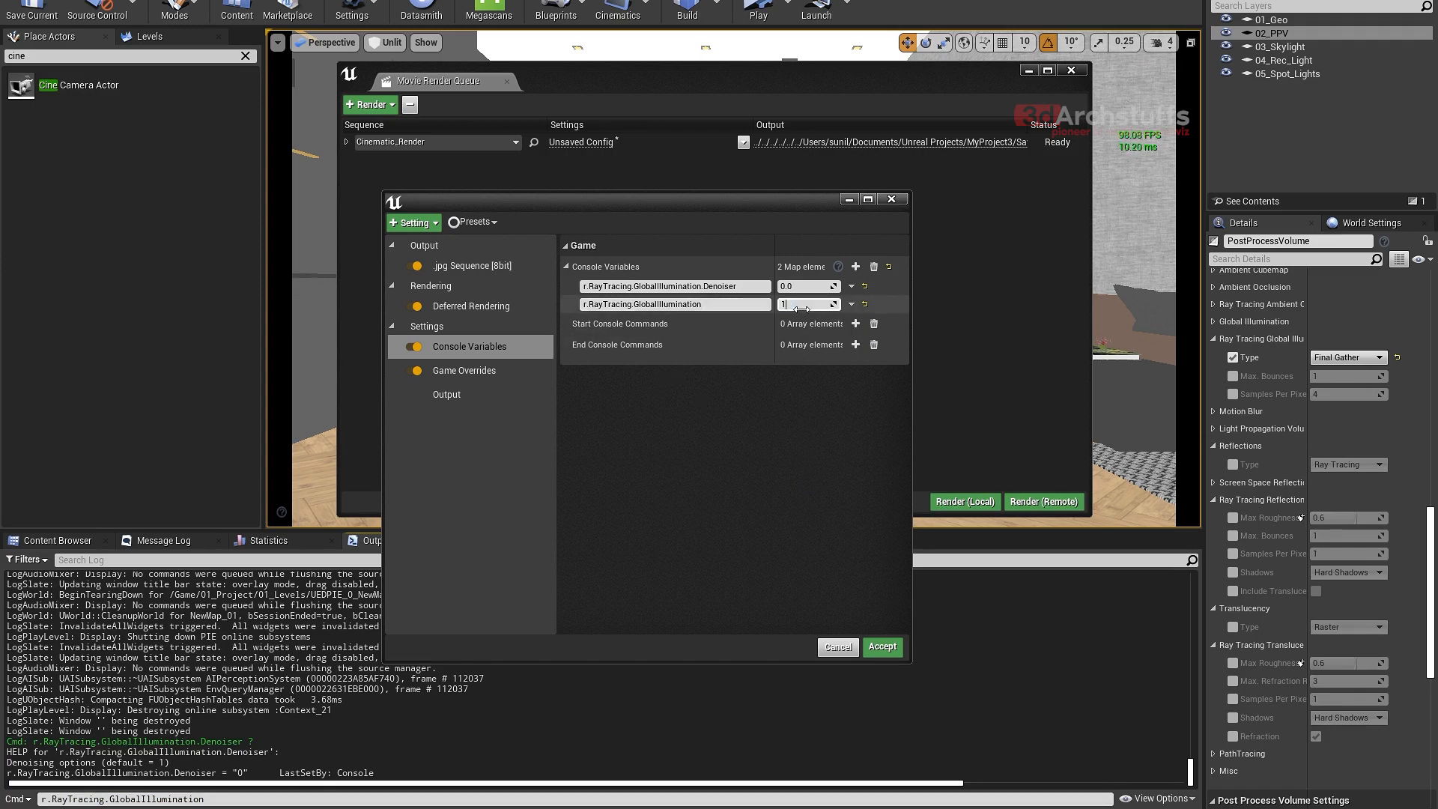
key(Return)
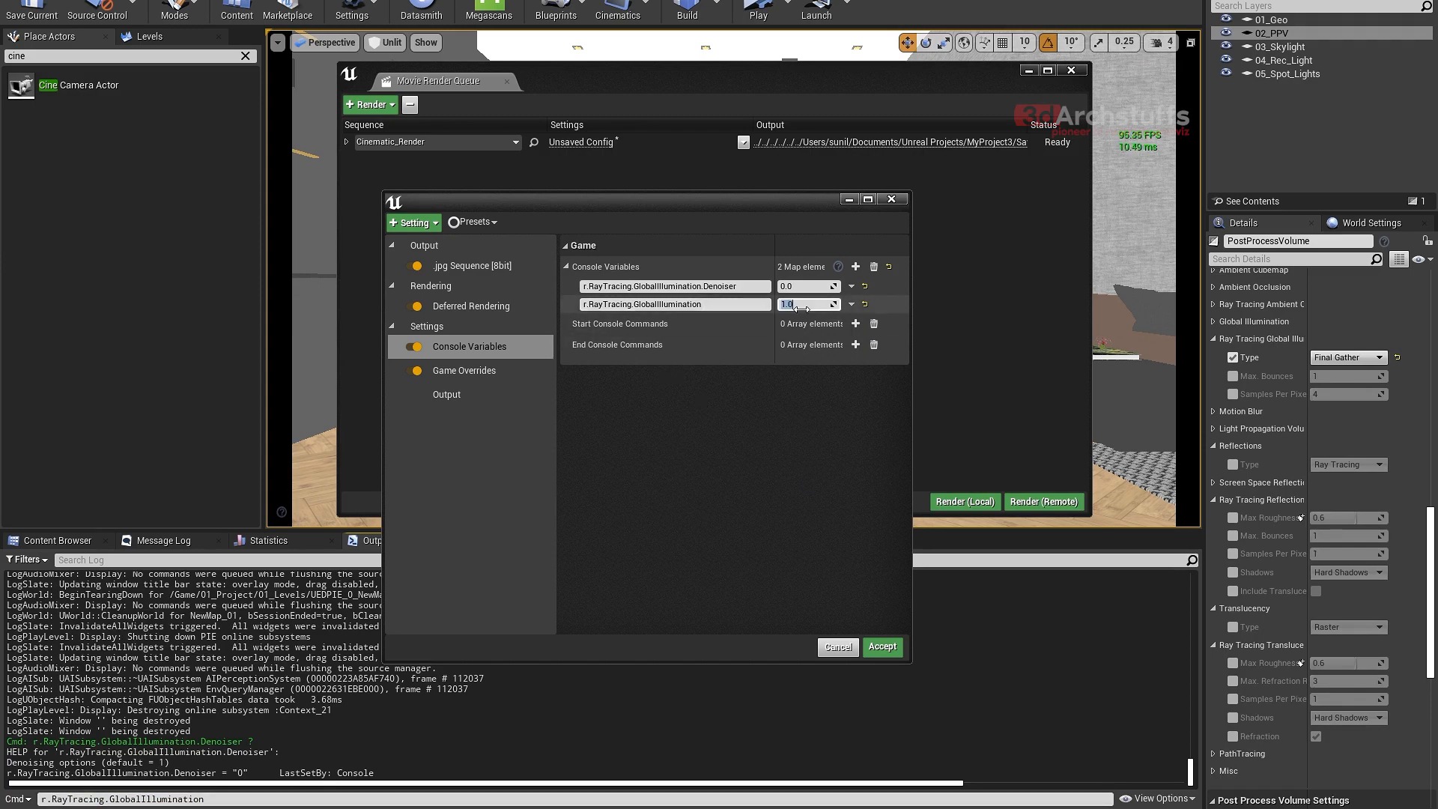
click(1354, 359)
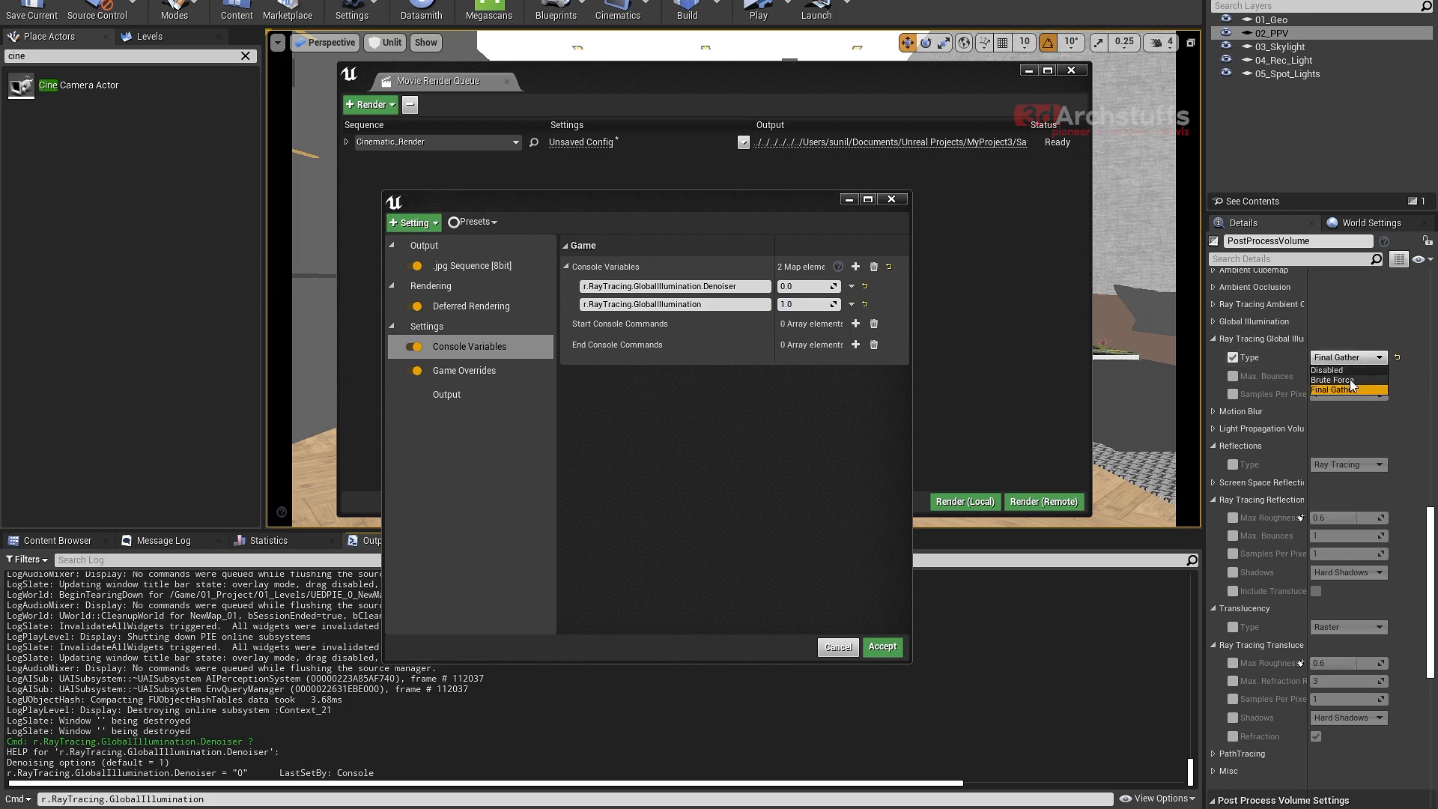
click(1417, 332)
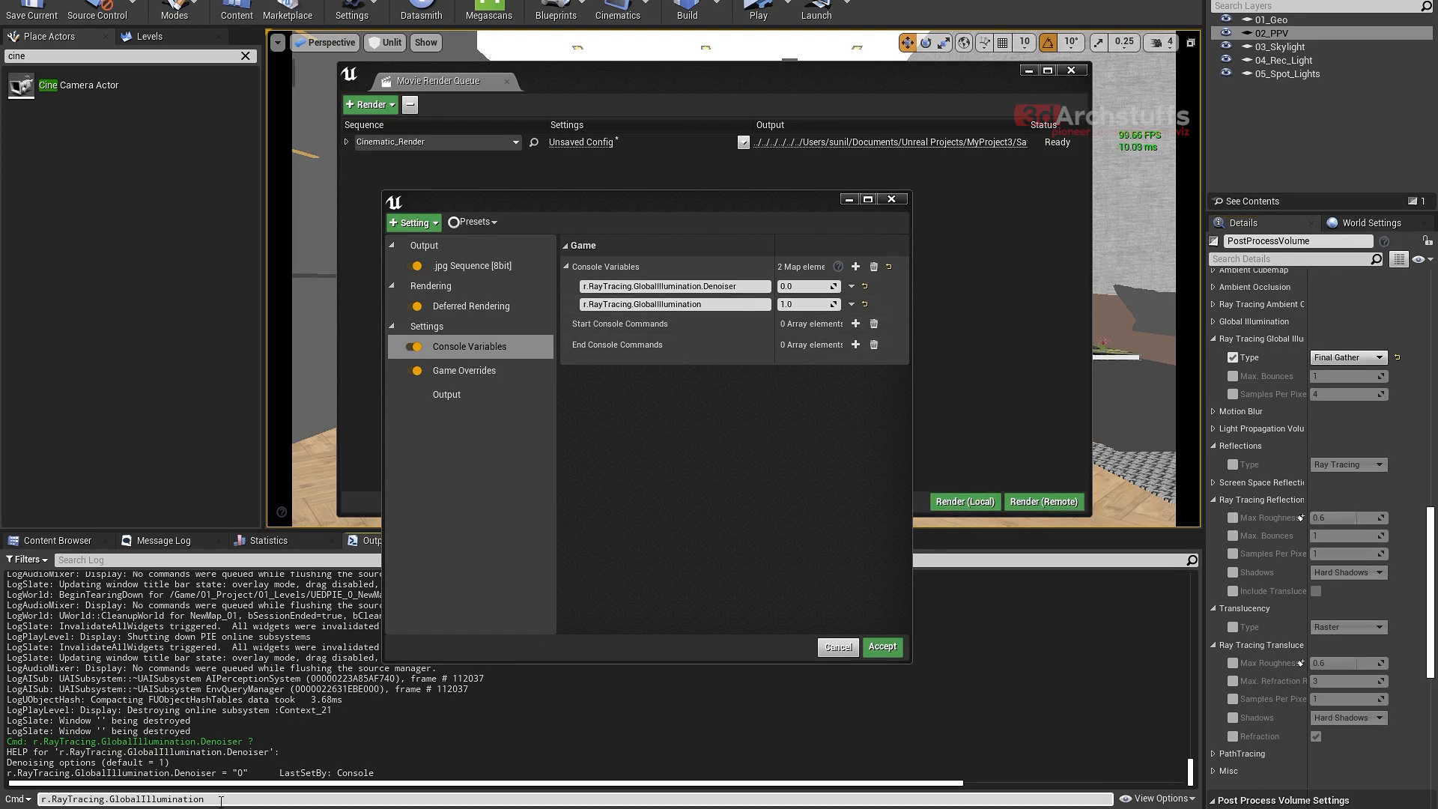
- Add a console variable named r.RayTracing.GlobalIllumination.MaxBounces, completed in and copied from the Output Log's command line, and set it to 3
text(.)
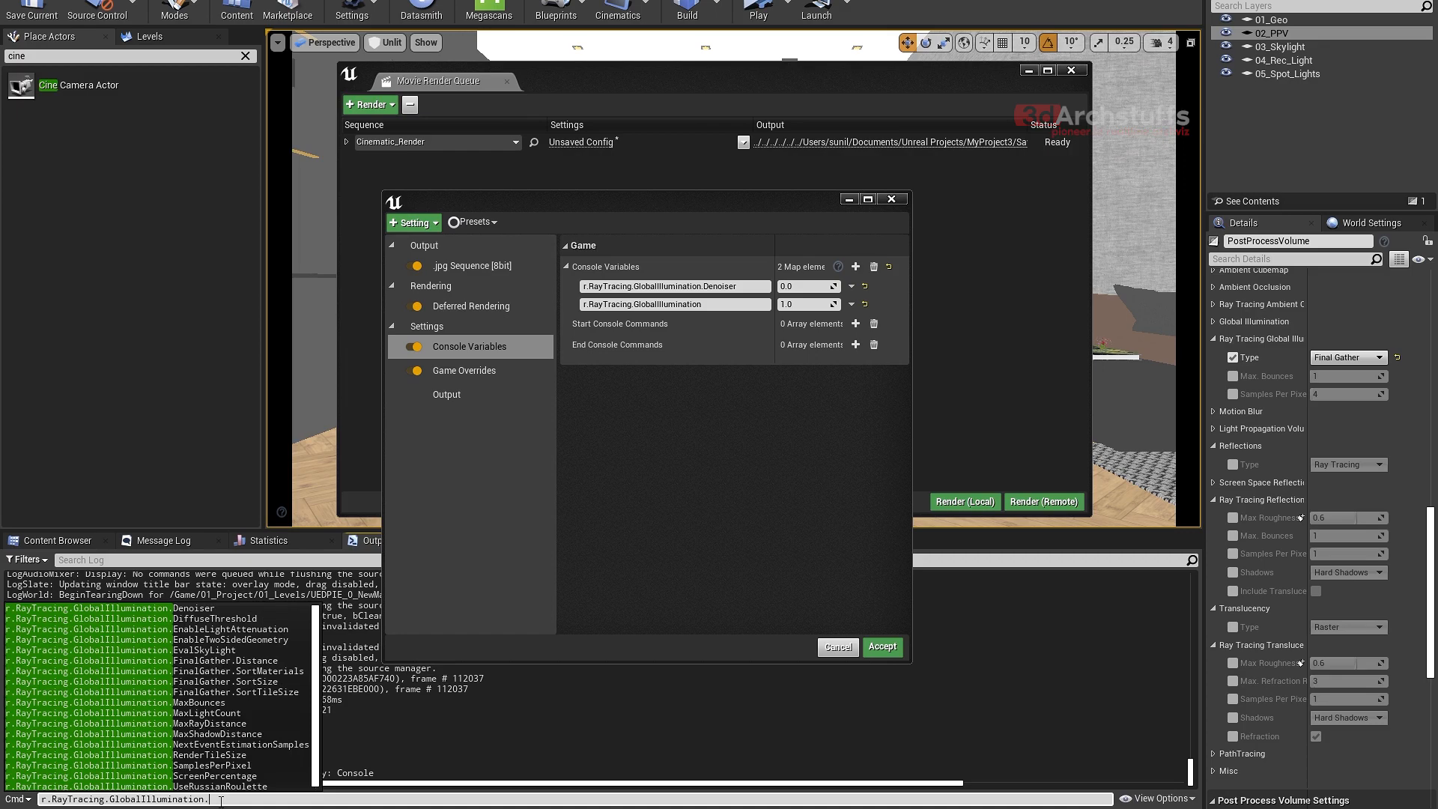
text(m)
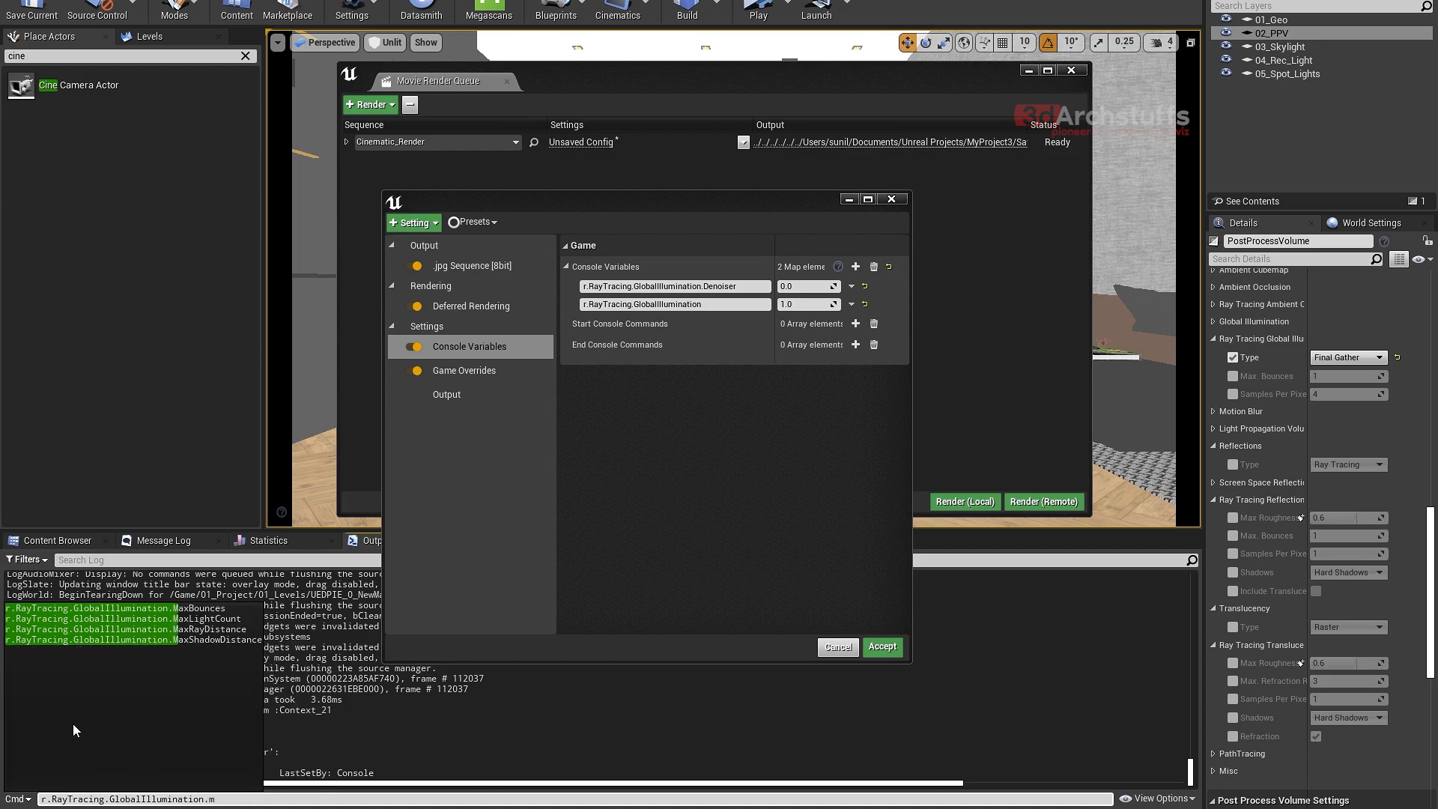
click(173, 609)
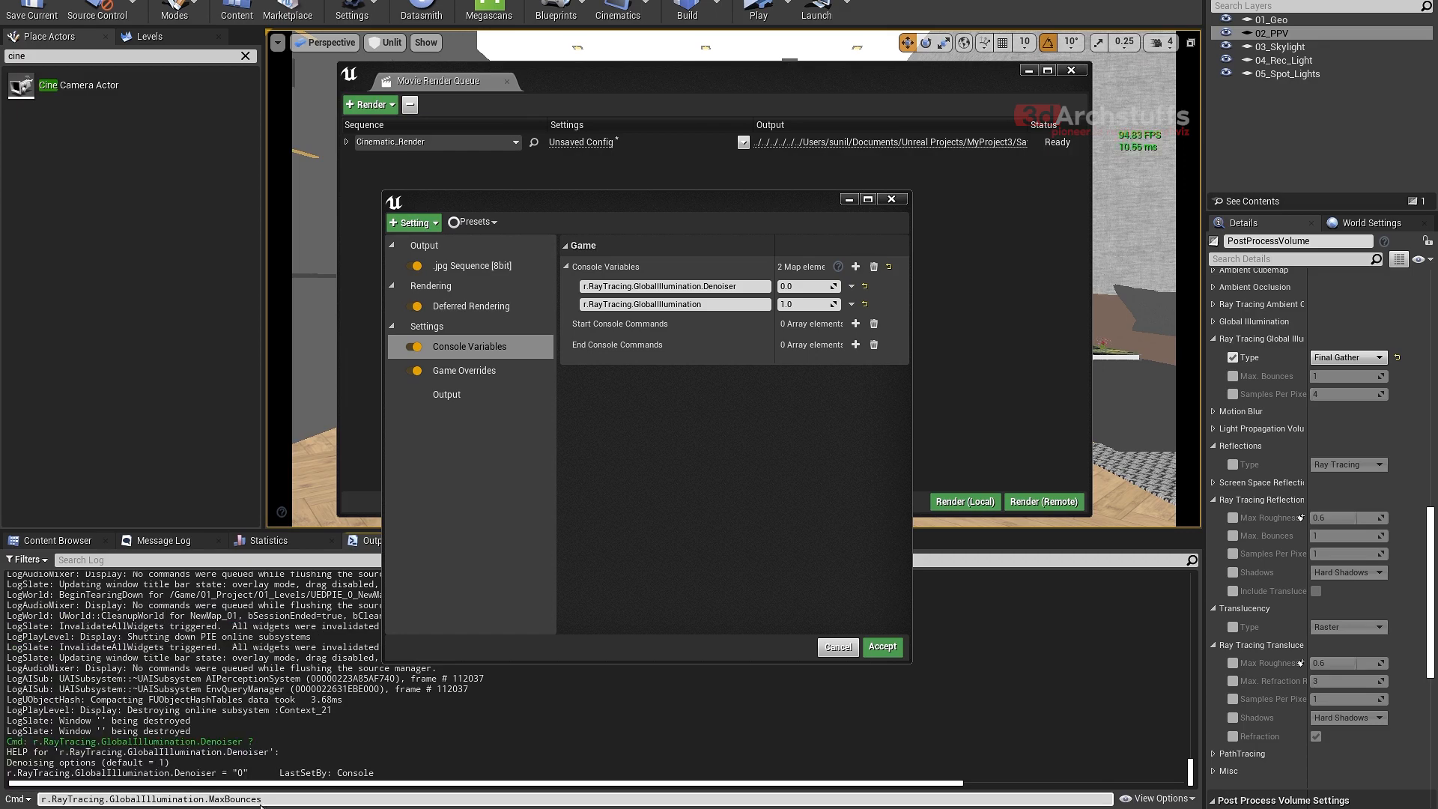
drag(277, 800, 24, 802)
key(ctrl+c)
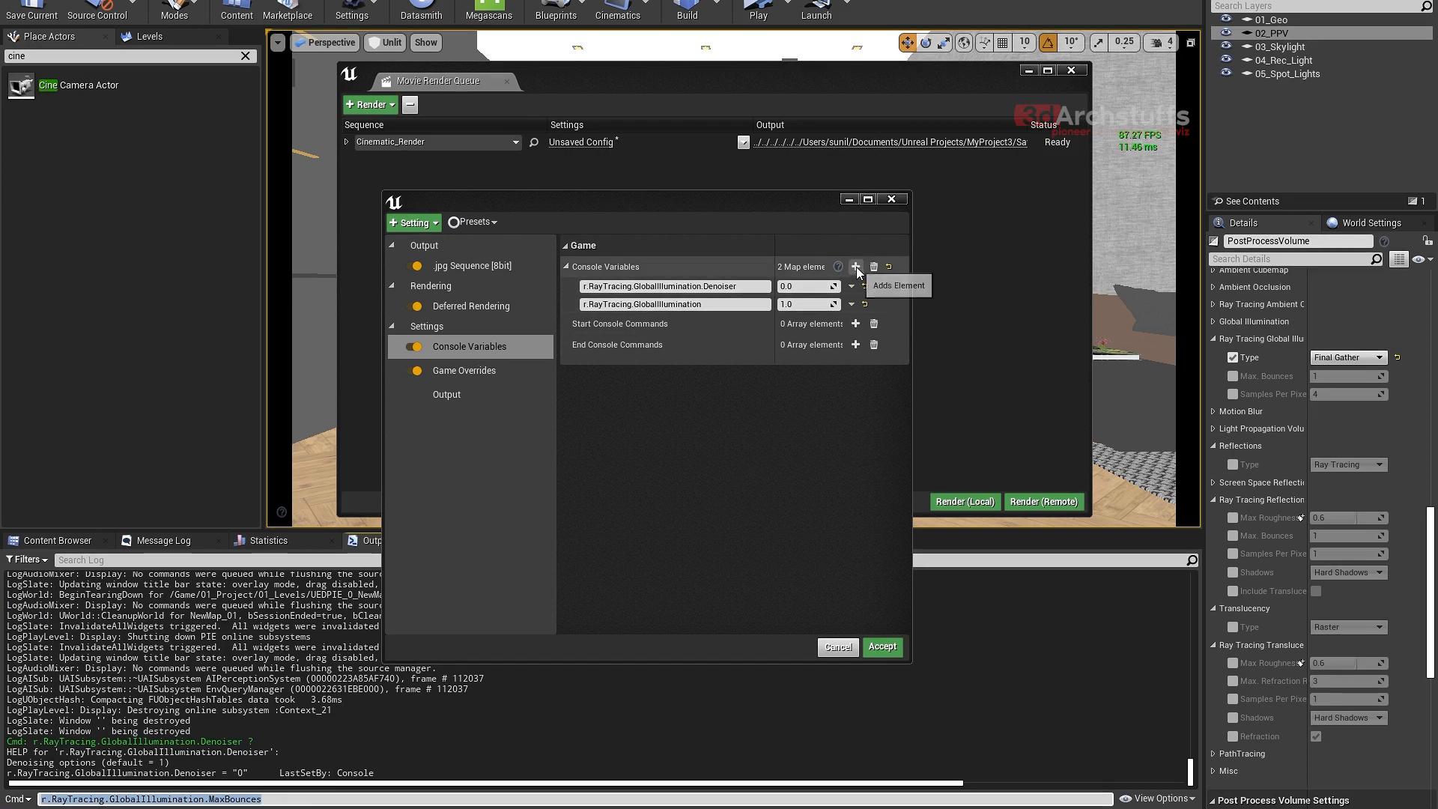
click(856, 266)
click(720, 323)
key(ctrl+v)
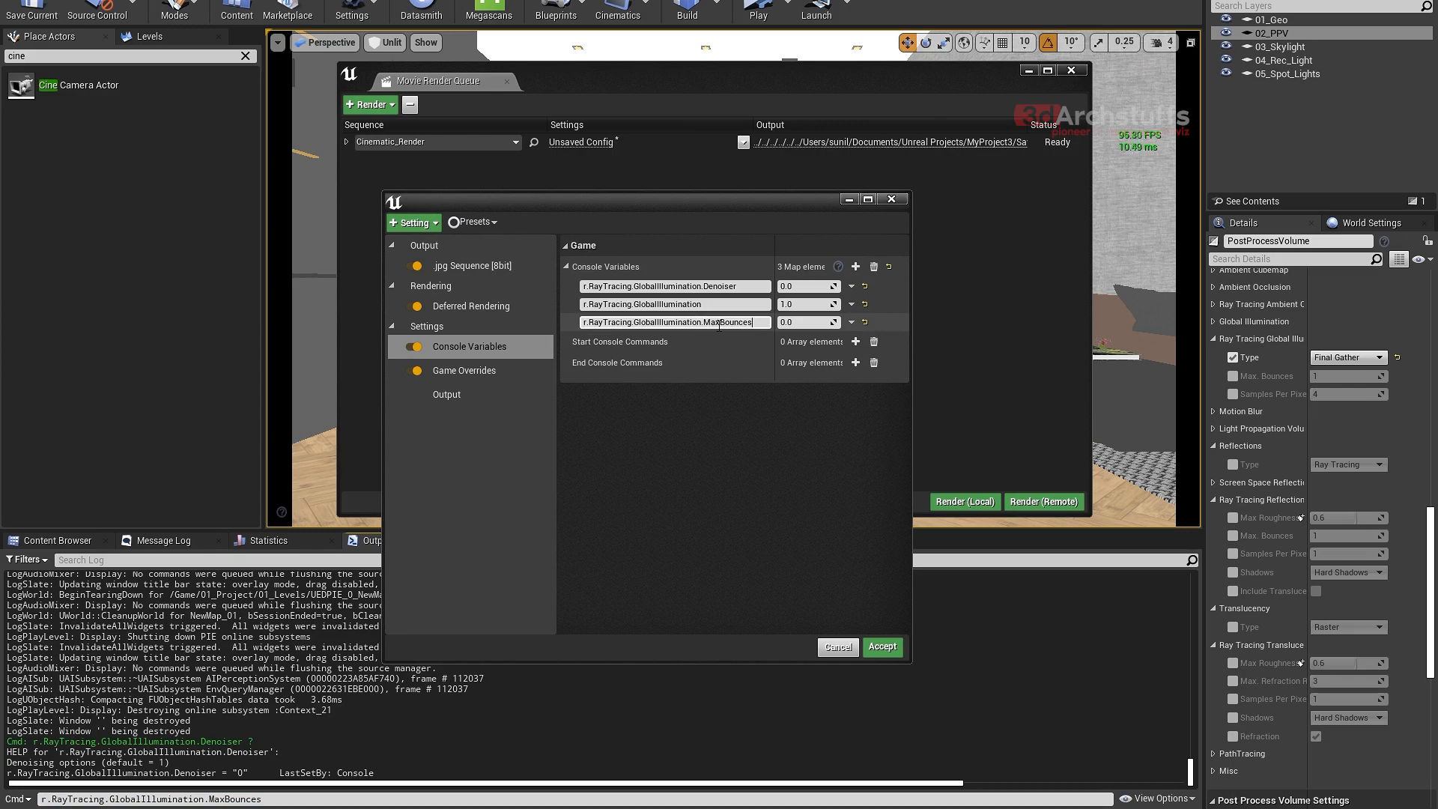
click(800, 323)
text(3)
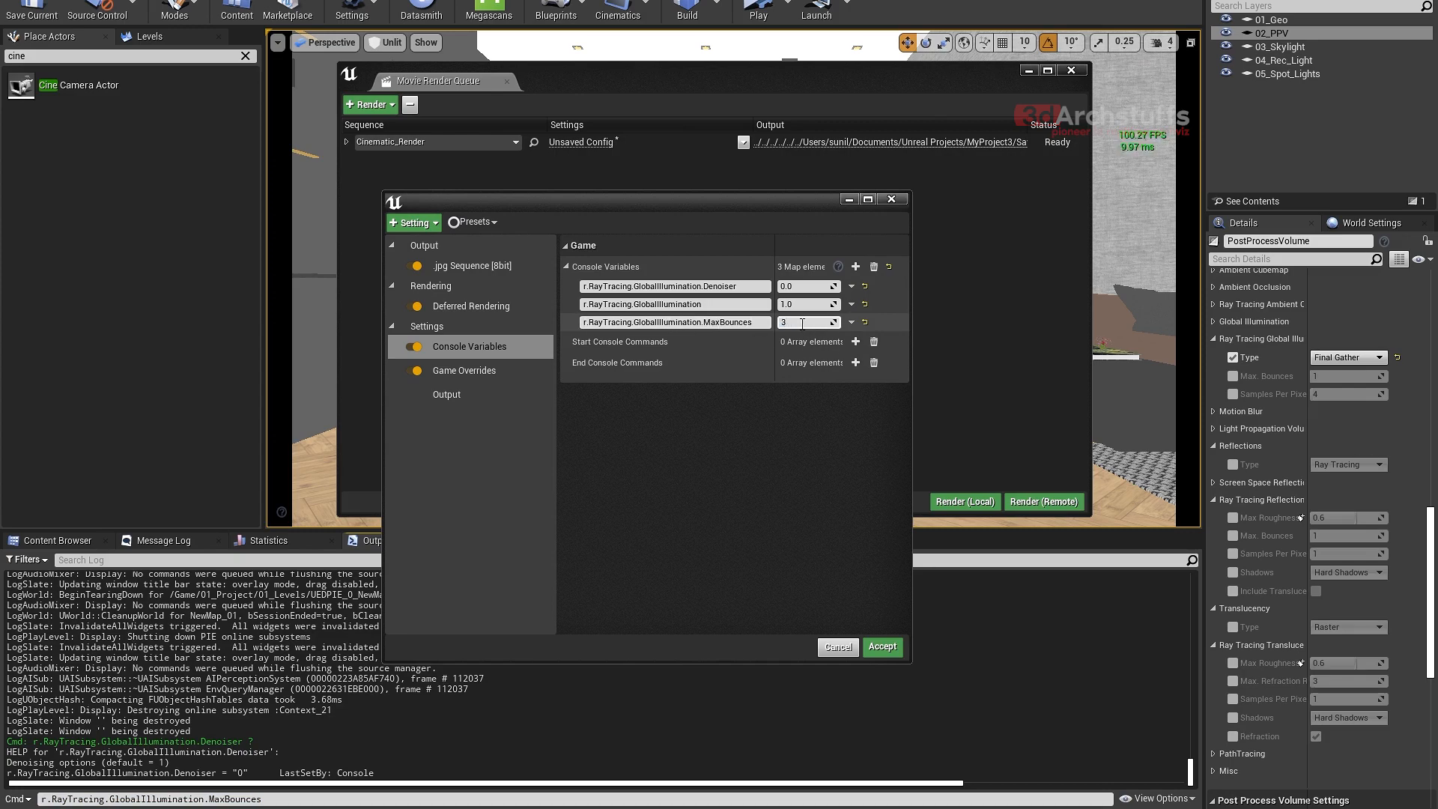
key(Return)
- Add a fourth console variable named r.RayTracing.GlobalIllumination.SamplesPerPixel, composed in and copied from the Output Log's command line
click(277, 801)
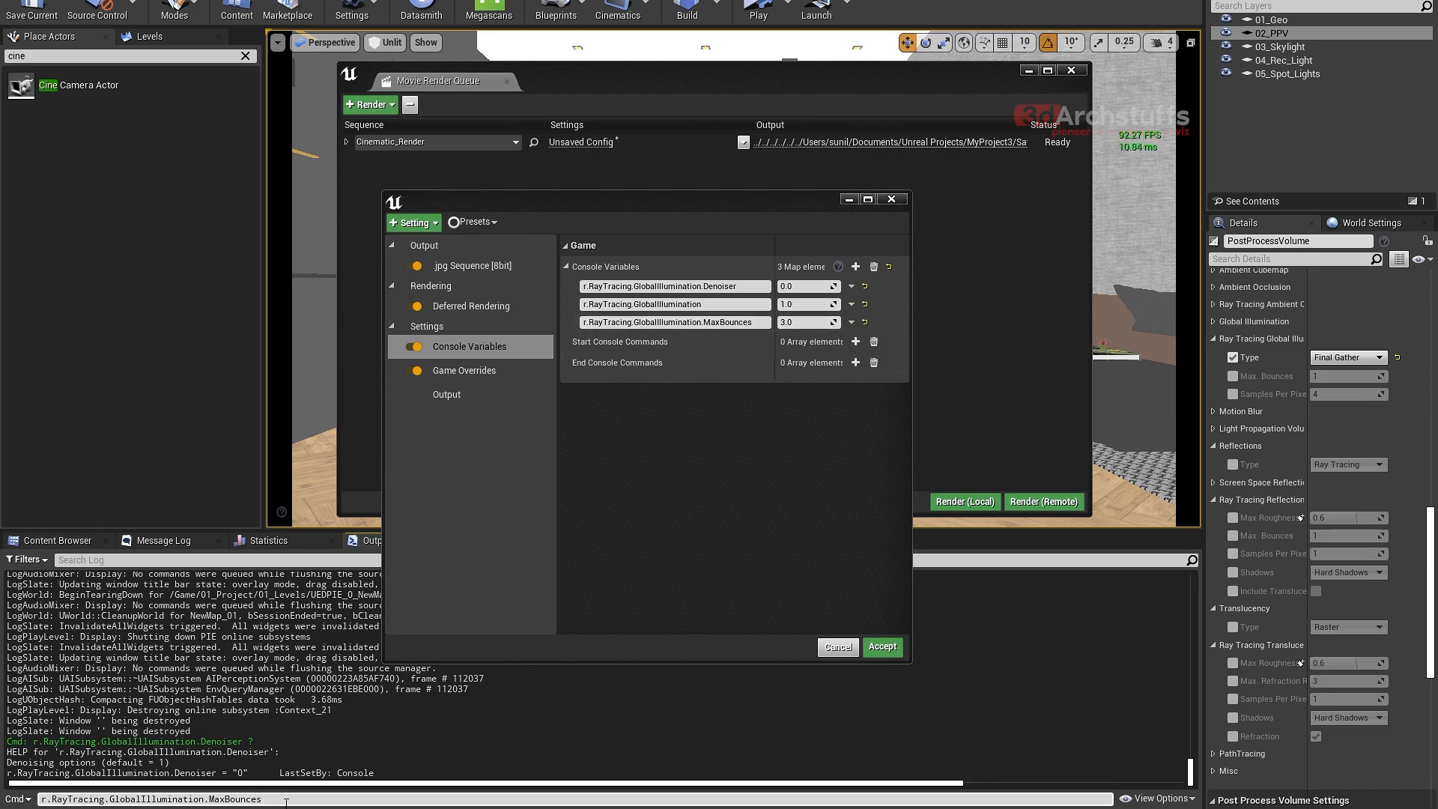
key(BackSpace)
key(BackSpace)
key(BackSpace)
key(BackSpace)
key(BackSpace)
key(BackSpace)
key(BackSpace)
key(BackSpace)
key(BackSpace)
key(BackSpace)
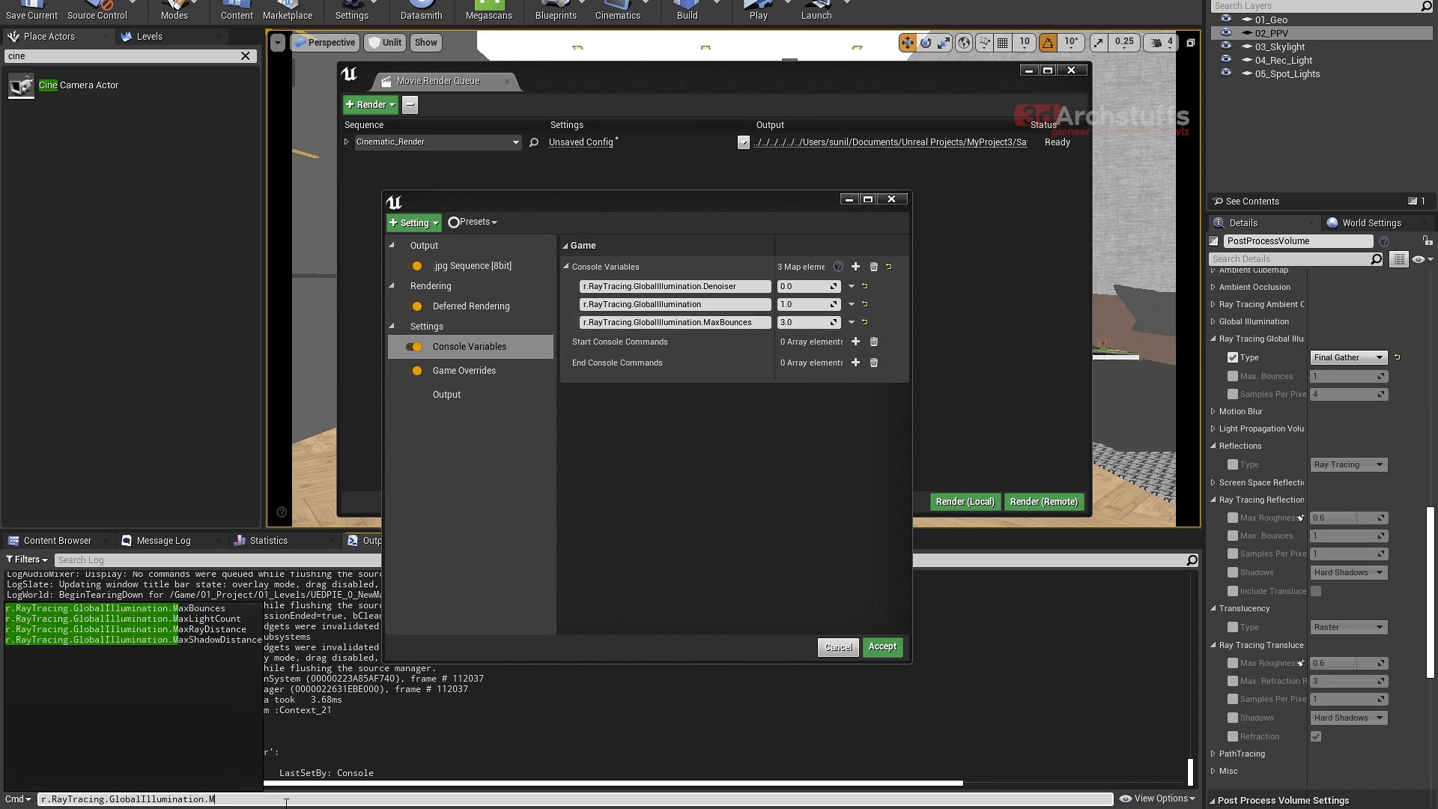
text(s)
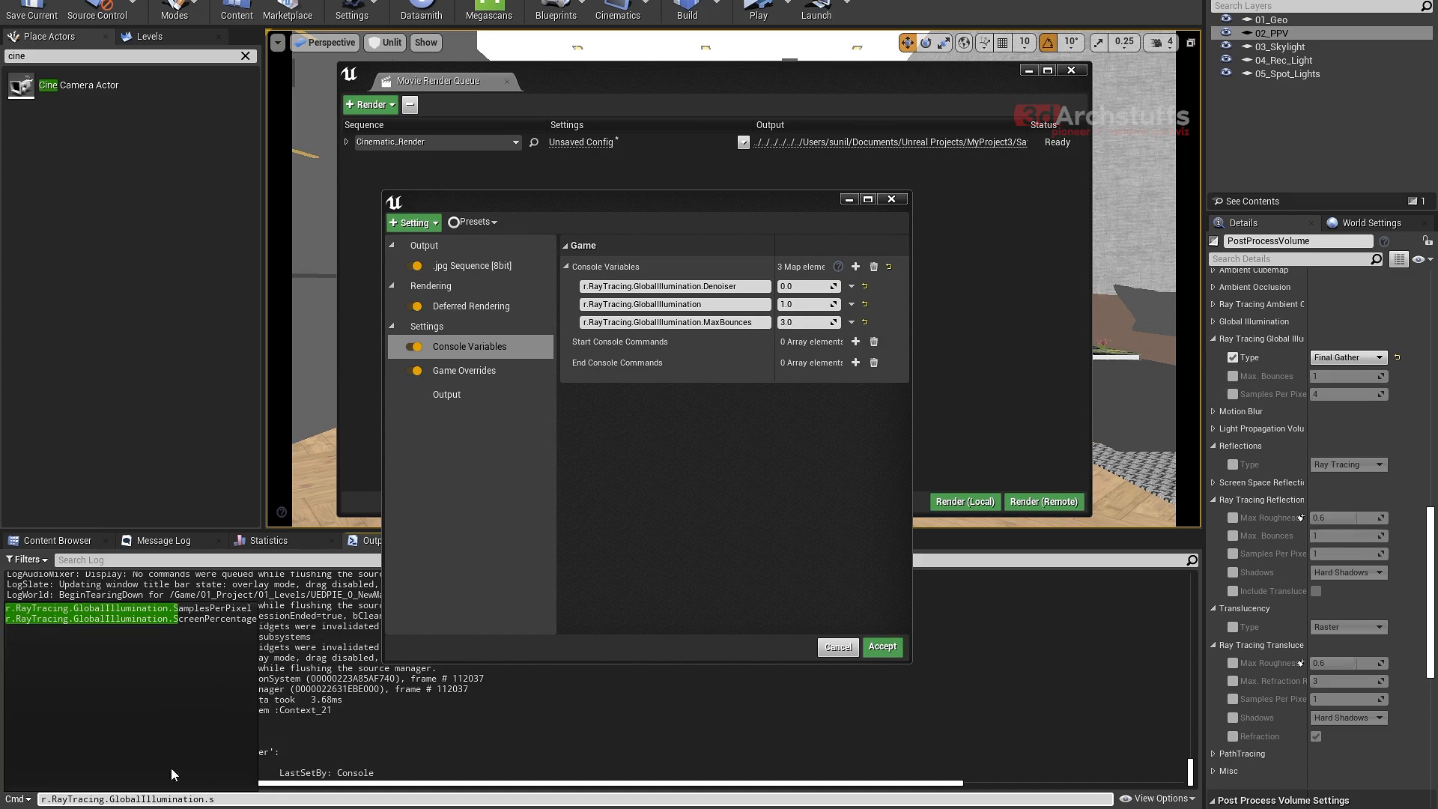
click(210, 608)
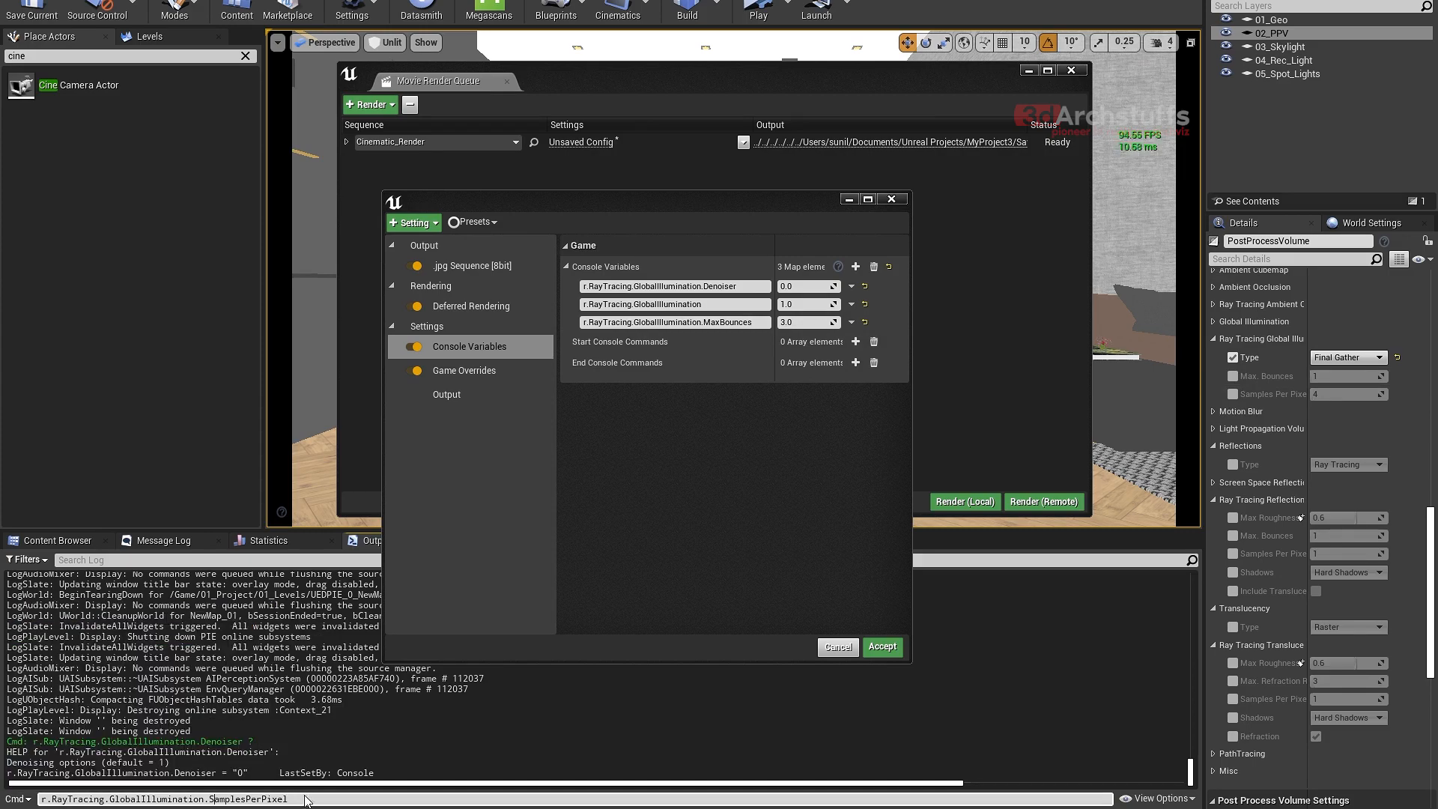
drag(305, 800, 25, 799)
key(ctrl+c)
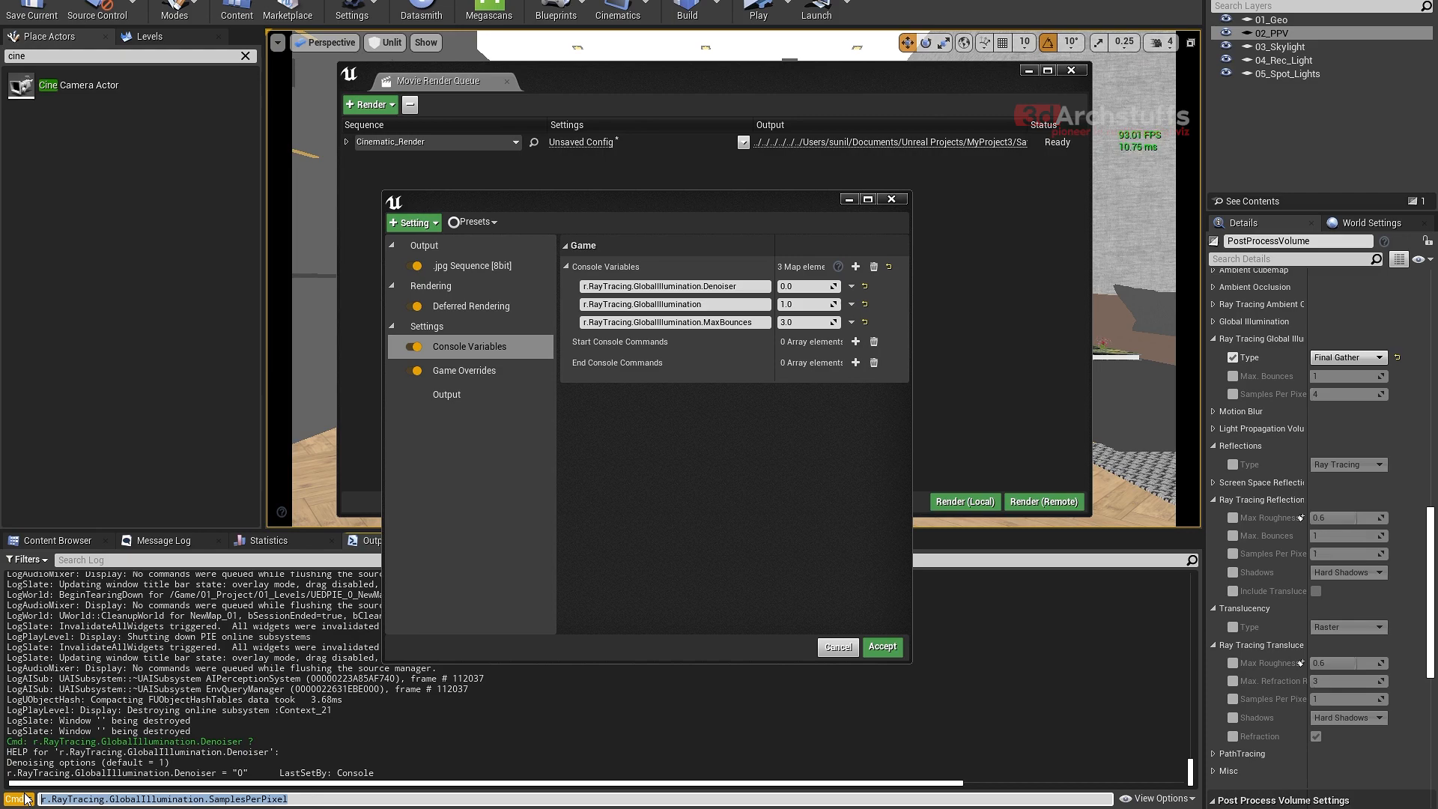
click(855, 267)
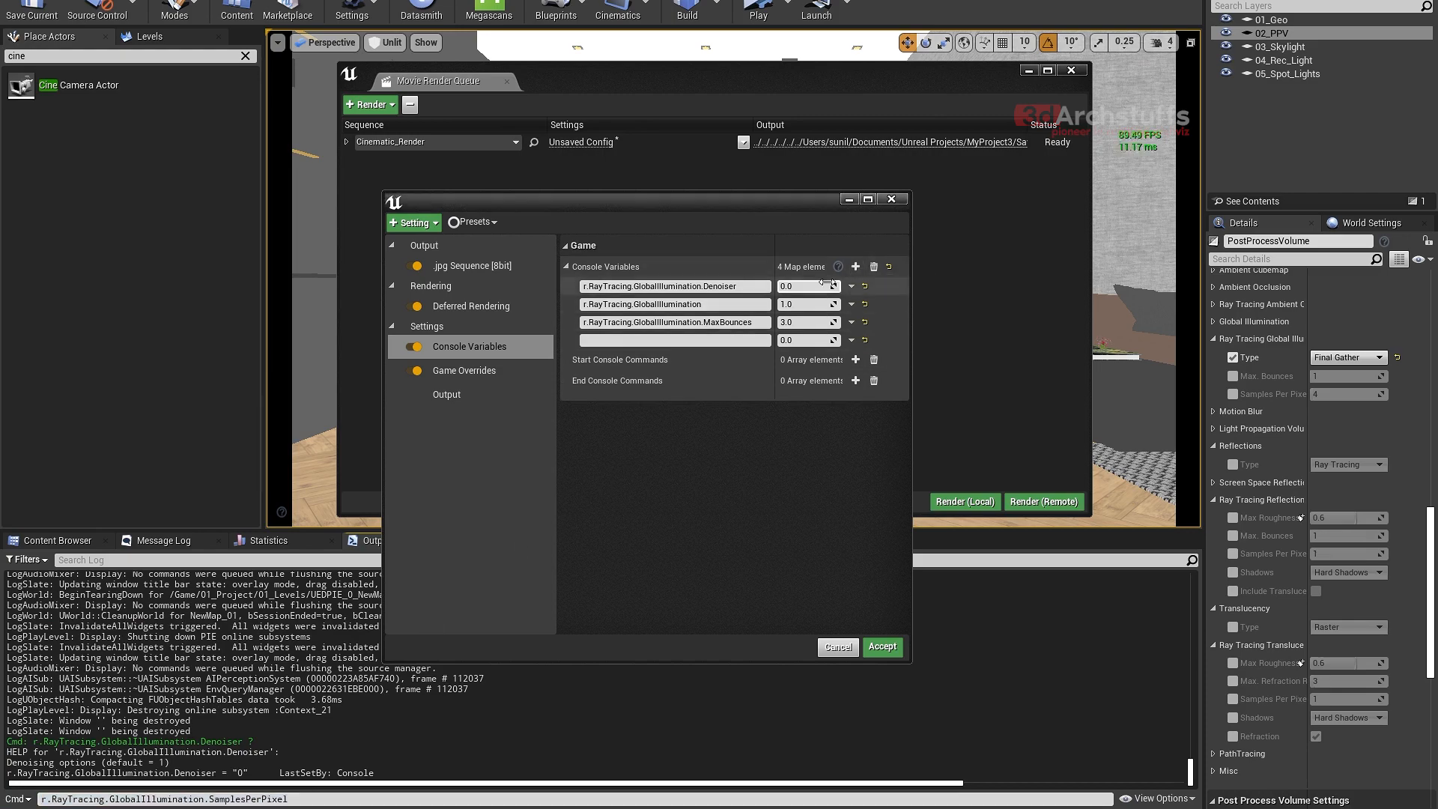
click(737, 340)
key(ctrl+v)
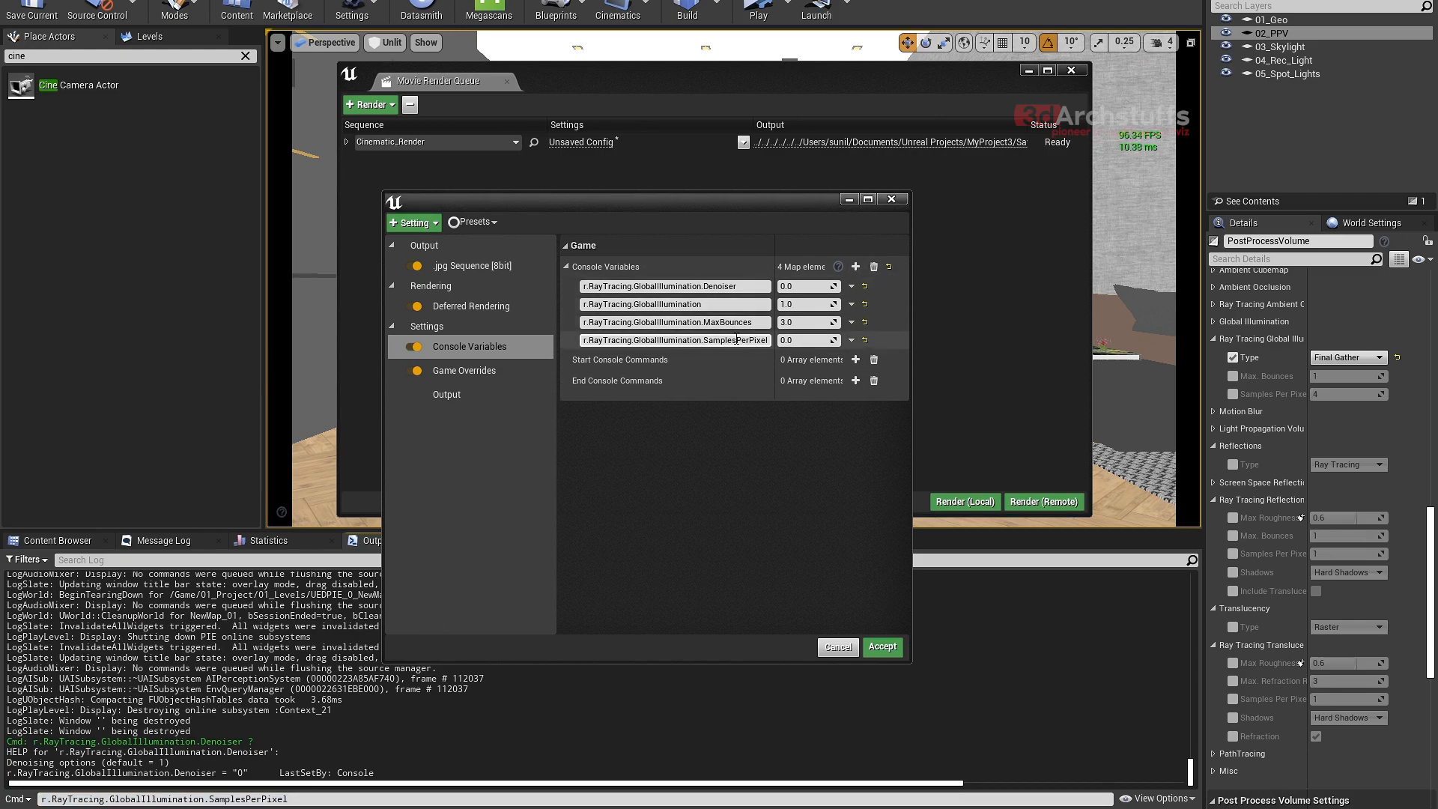
- Widen the configuration window and its variable name column, and set r.RayTracing.GlobalIllumination.SamplesPerPixel to 4
drag(775, 267, 794, 267)
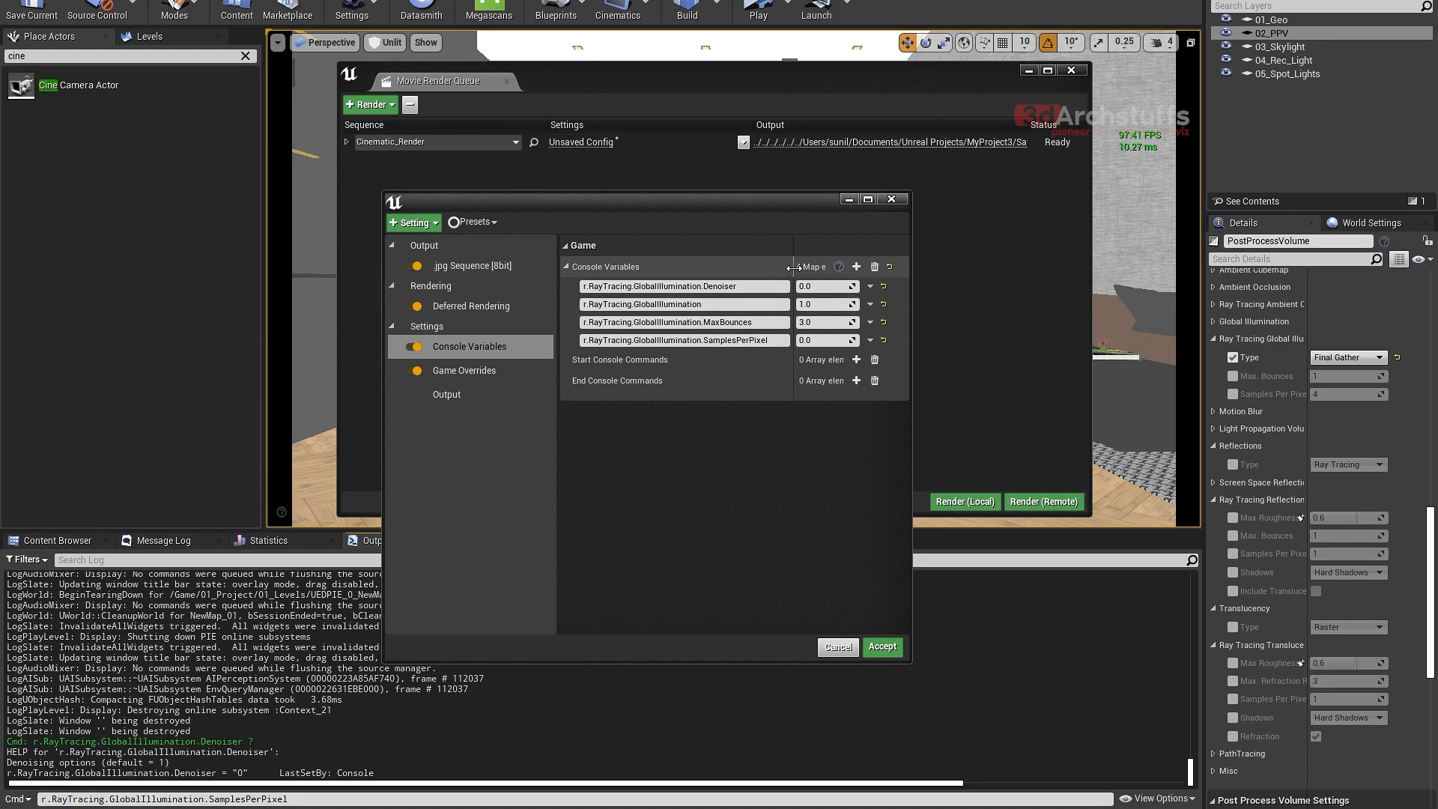
drag(912, 273, 932, 272)
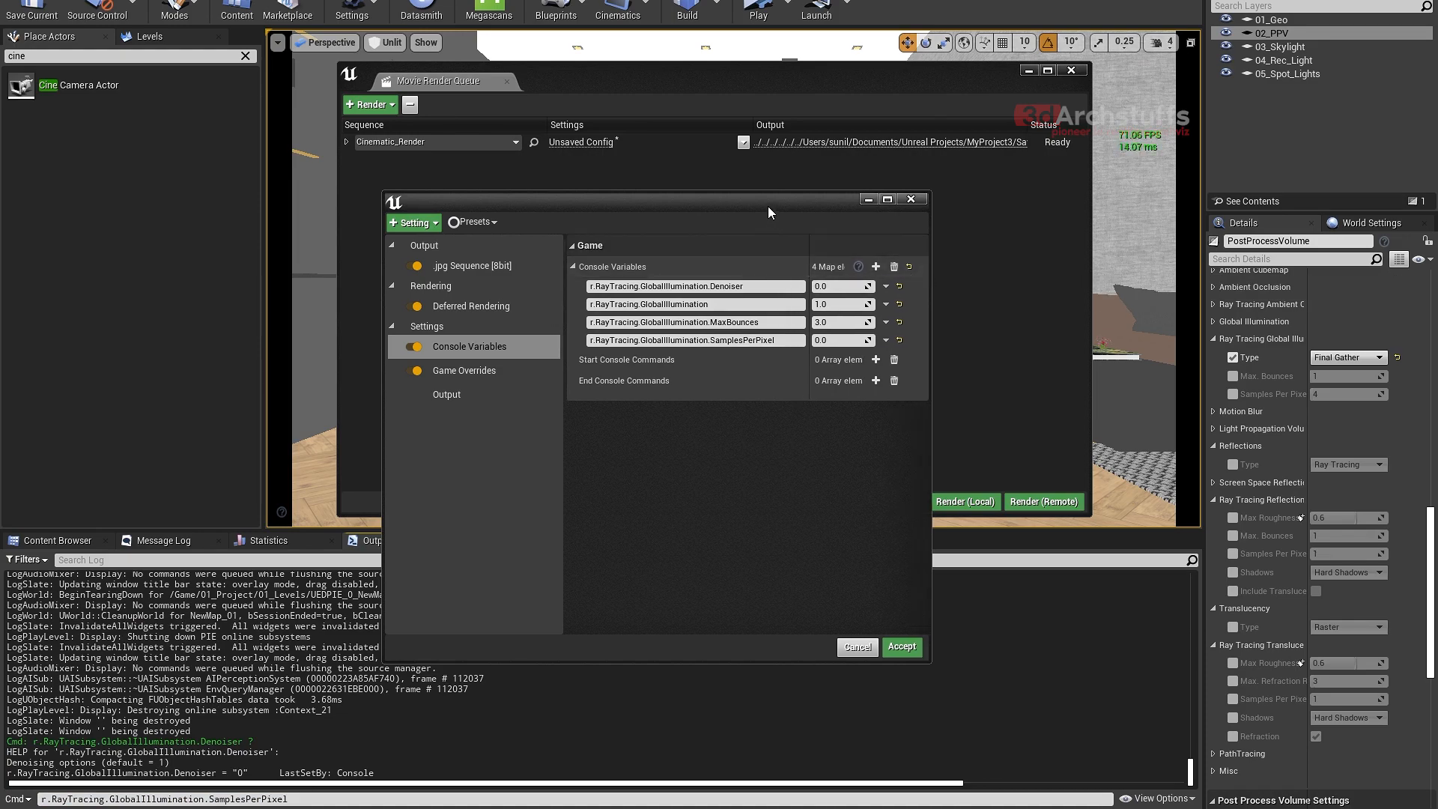
drag(767, 206, 726, 200)
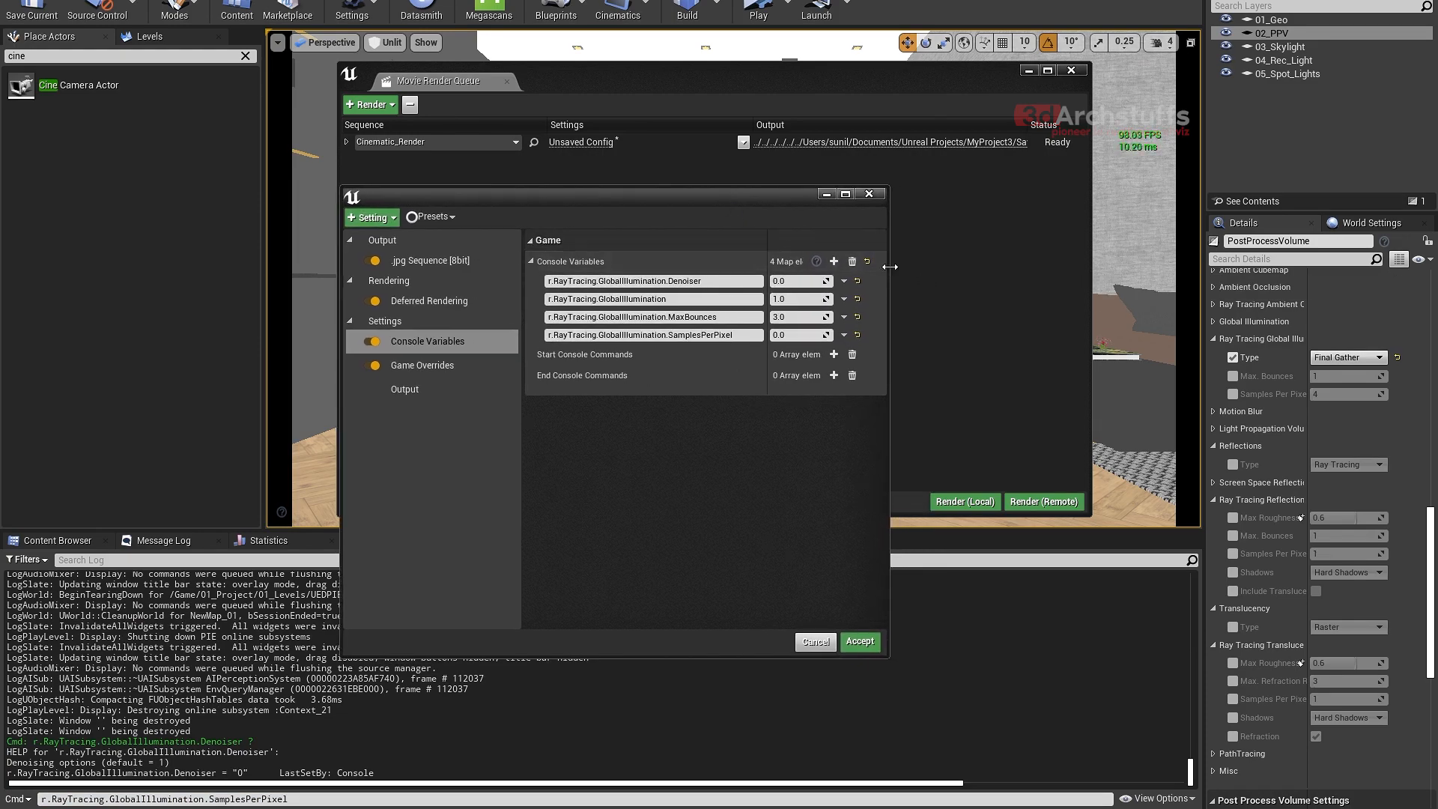
drag(888, 267, 928, 267)
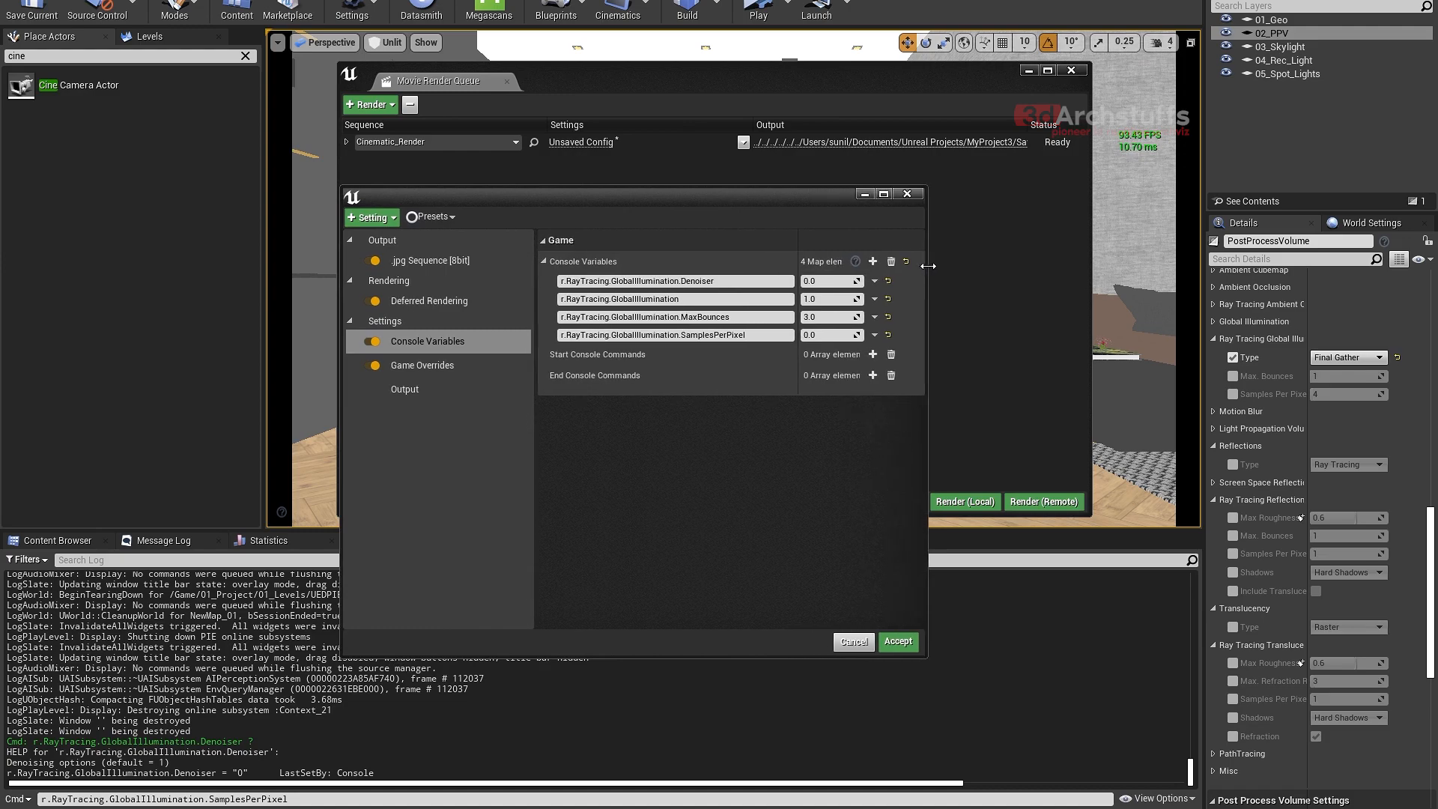
click(828, 335)
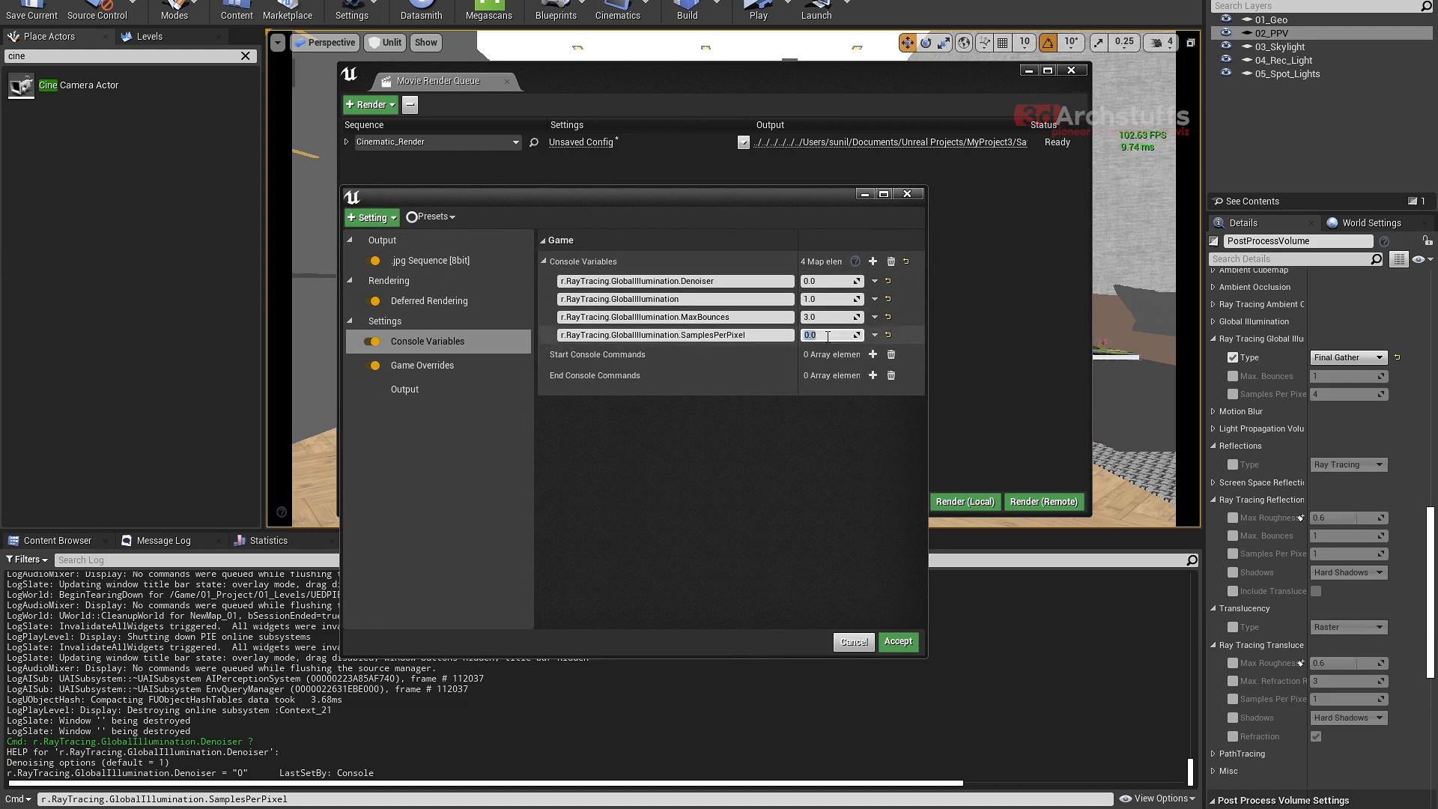
text(4)
key(Return)
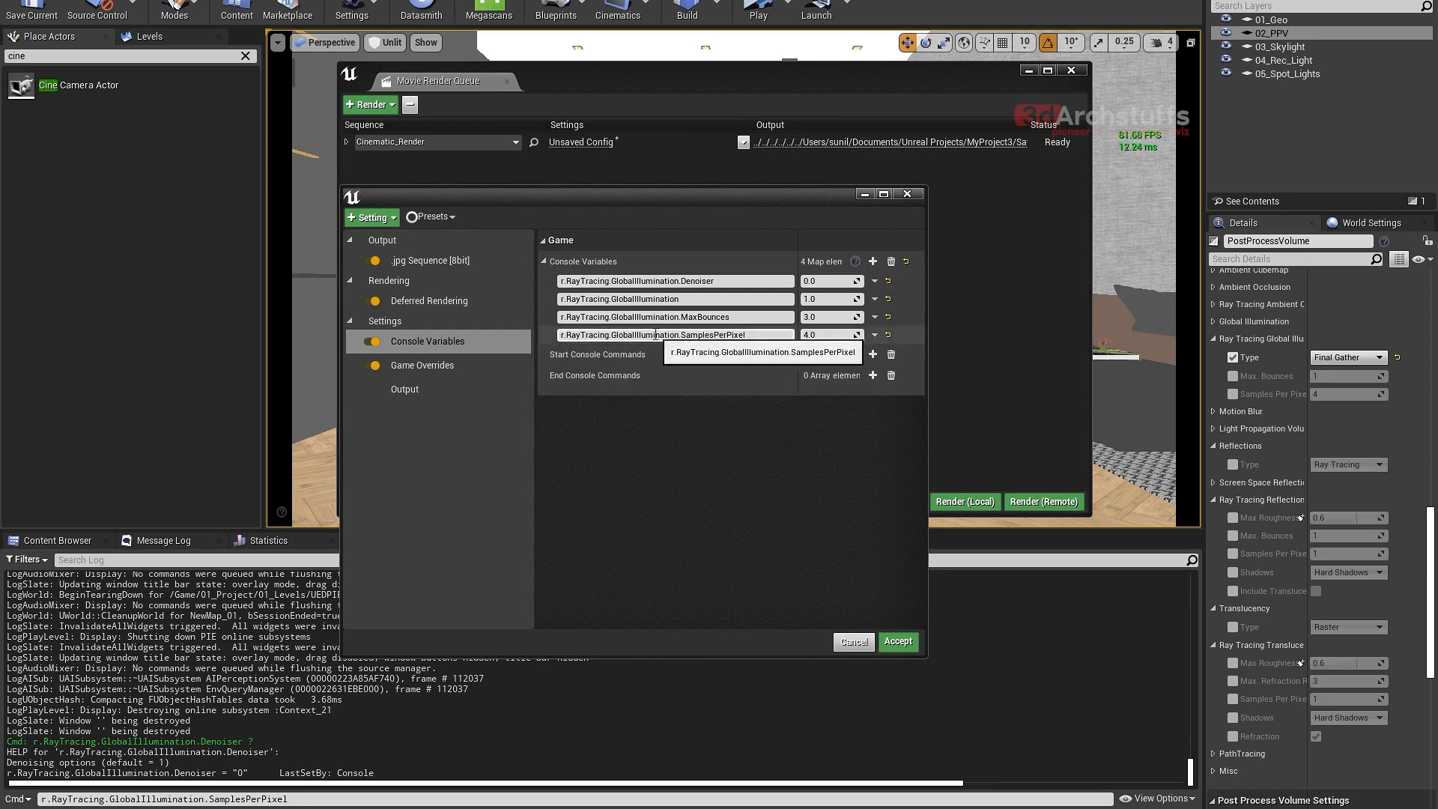
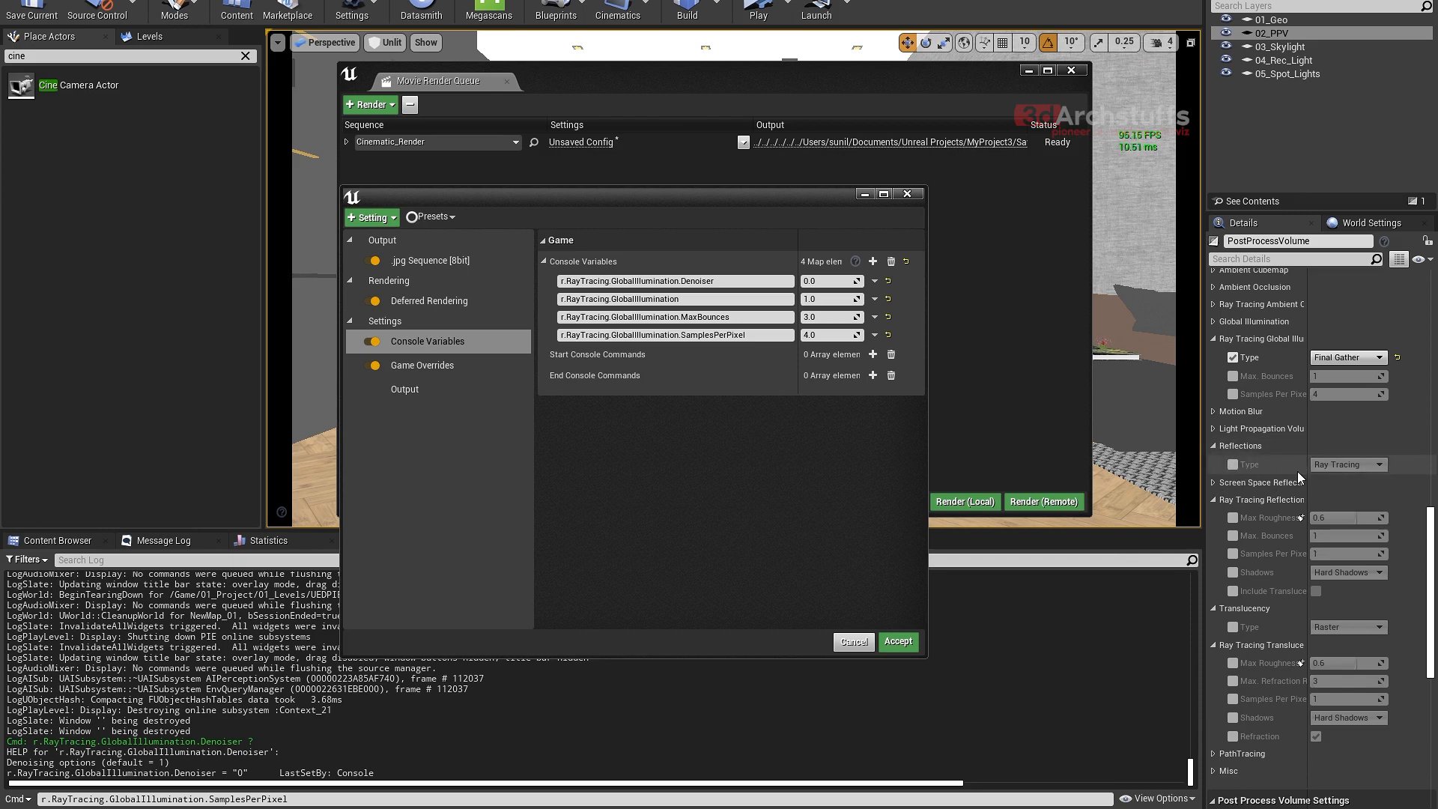
- Compose r.RayTracing.Reflections.SamplesPerPixel in the Output Log's command line from its suggestions and copy the full name
drag(292, 795, 112, 799)
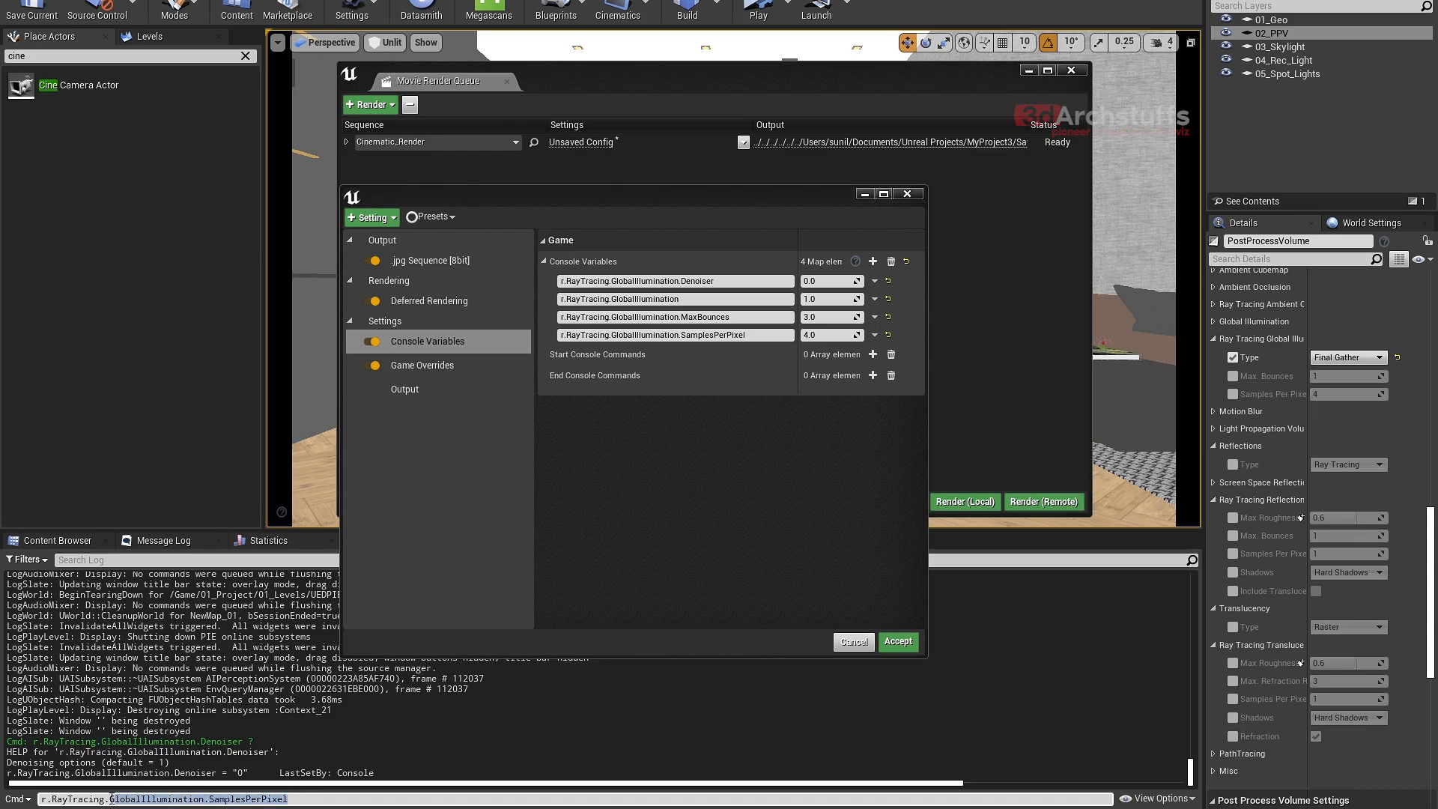
key(BackSpace)
key(BackSpace)
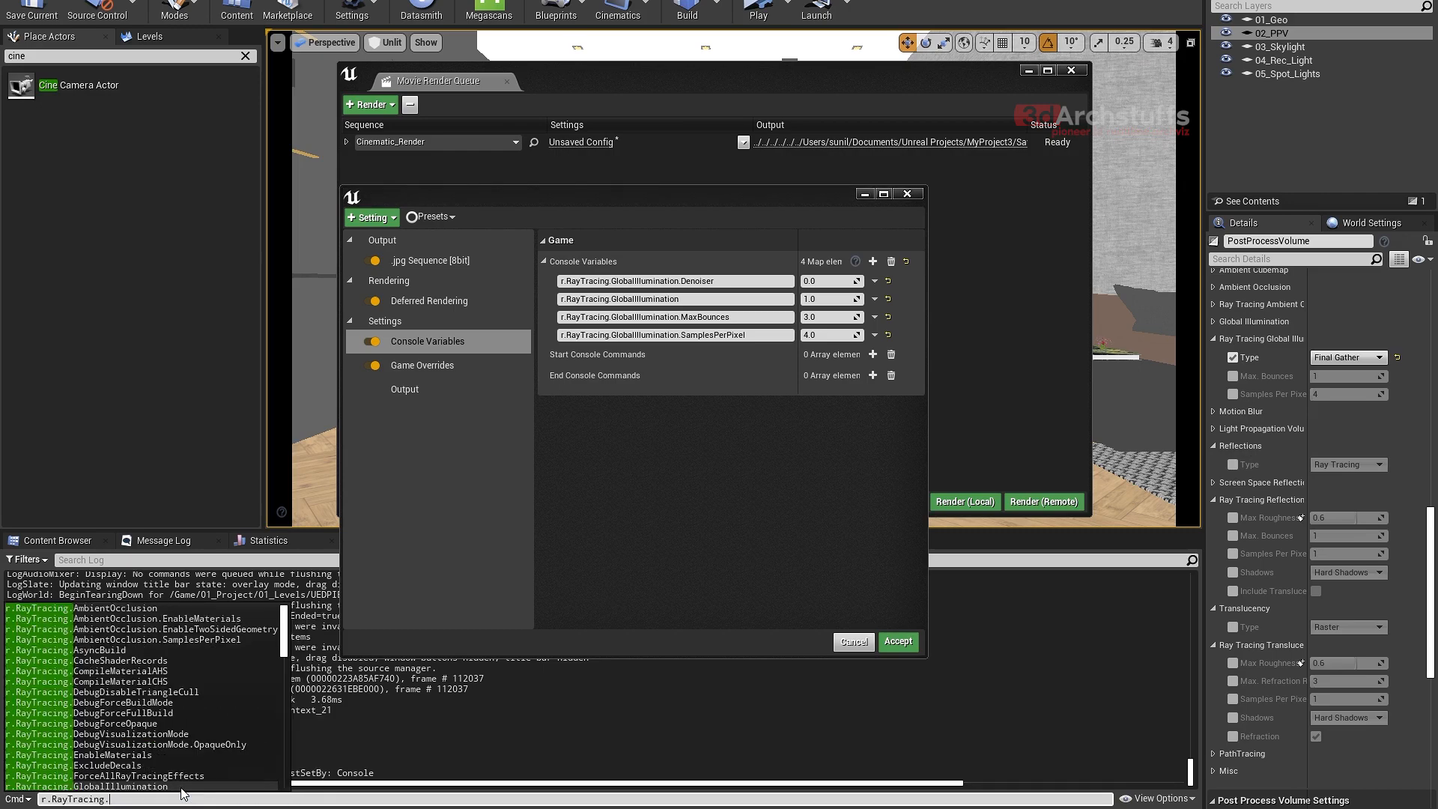
text(re)
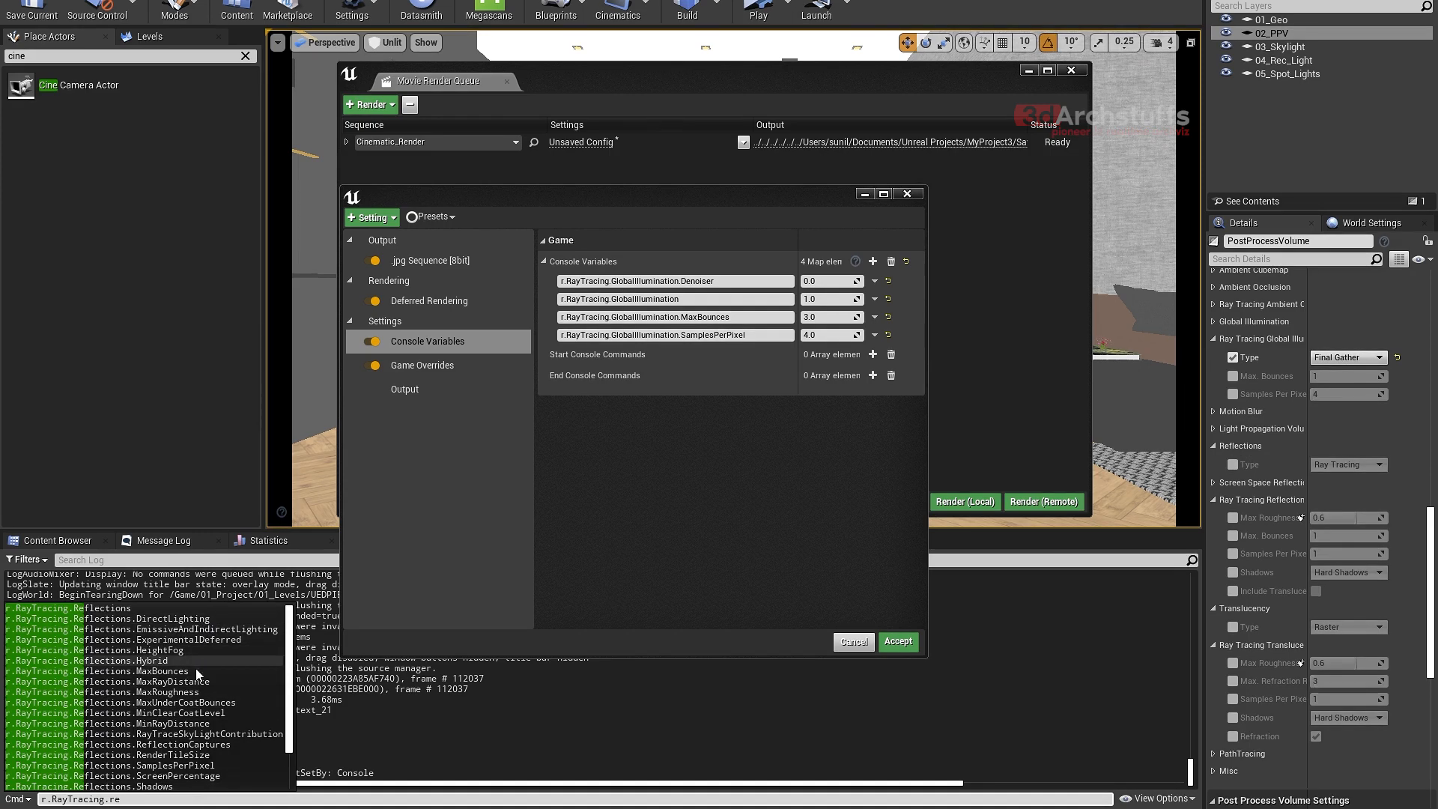
click(178, 766)
drag(247, 800, 40, 800)
key(ctrl+c)
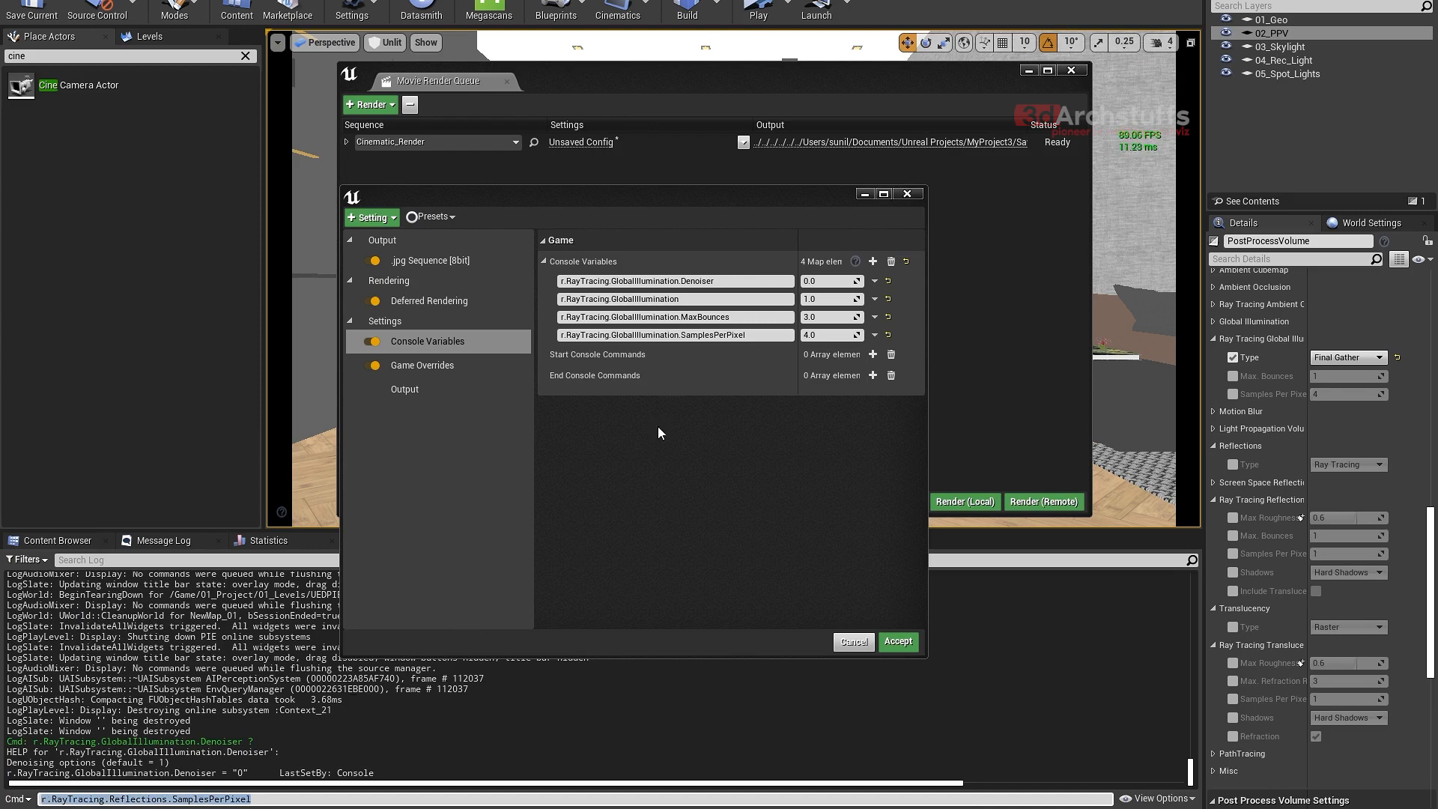
- Add a fifth console variable with the copied name r.RayTracing.Reflections.SamplesPerPixel and set it to 4
click(873, 261)
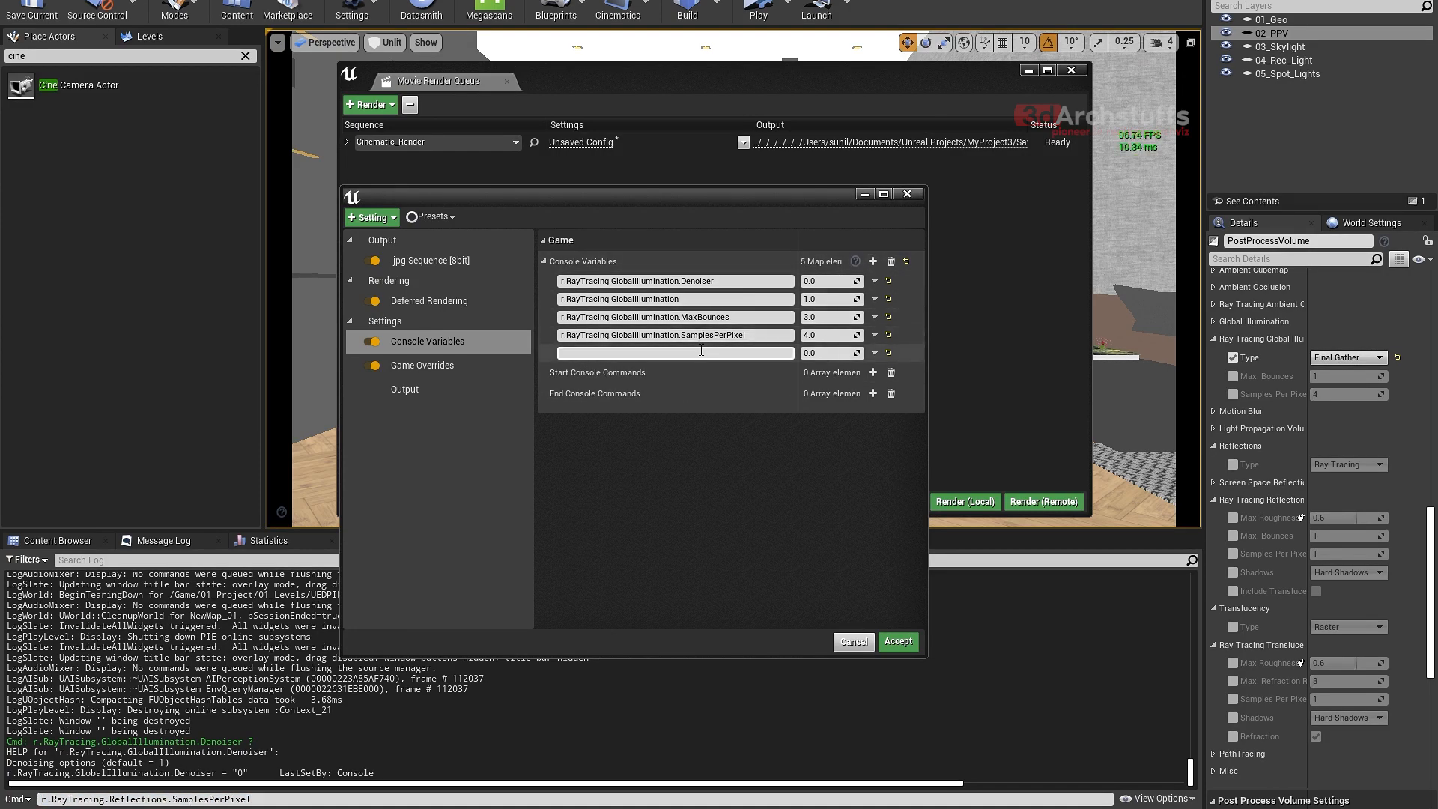
key(ctrl+v)
click(830, 354)
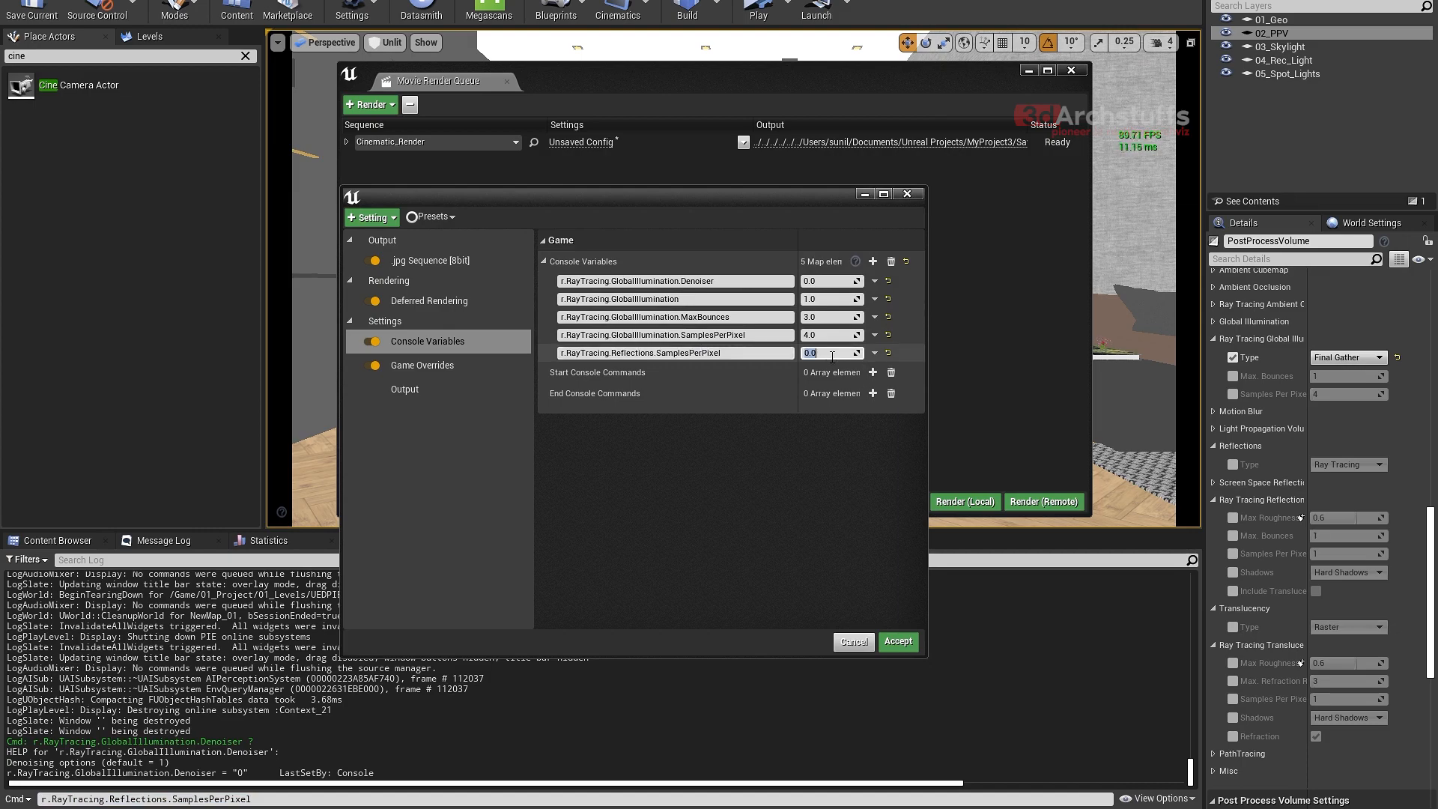
text(4)
key(Return)
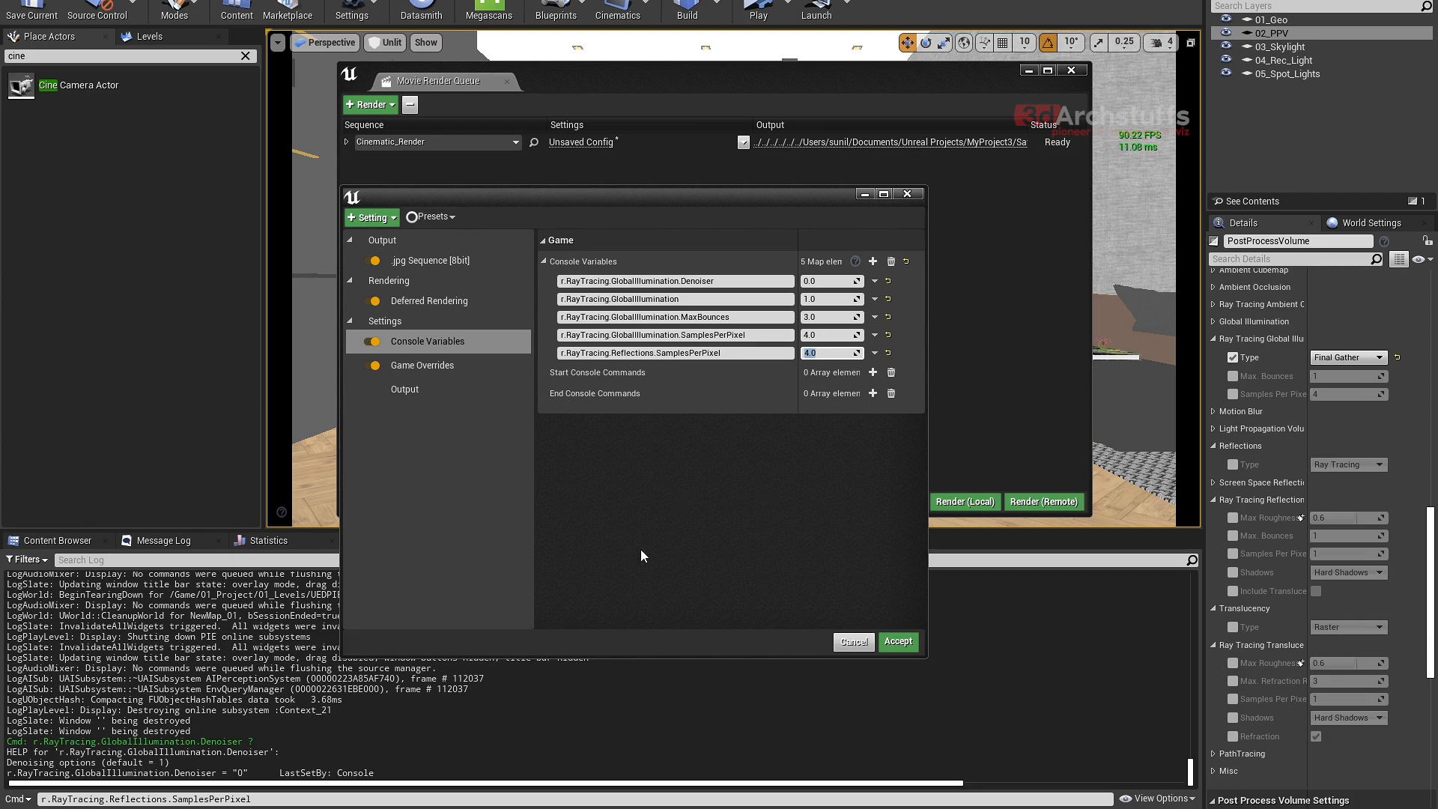
- Change the Output Log's command line to r.RayTracing.Reflections.MaxBounces and copy the full name
drag(287, 802, 174, 797)
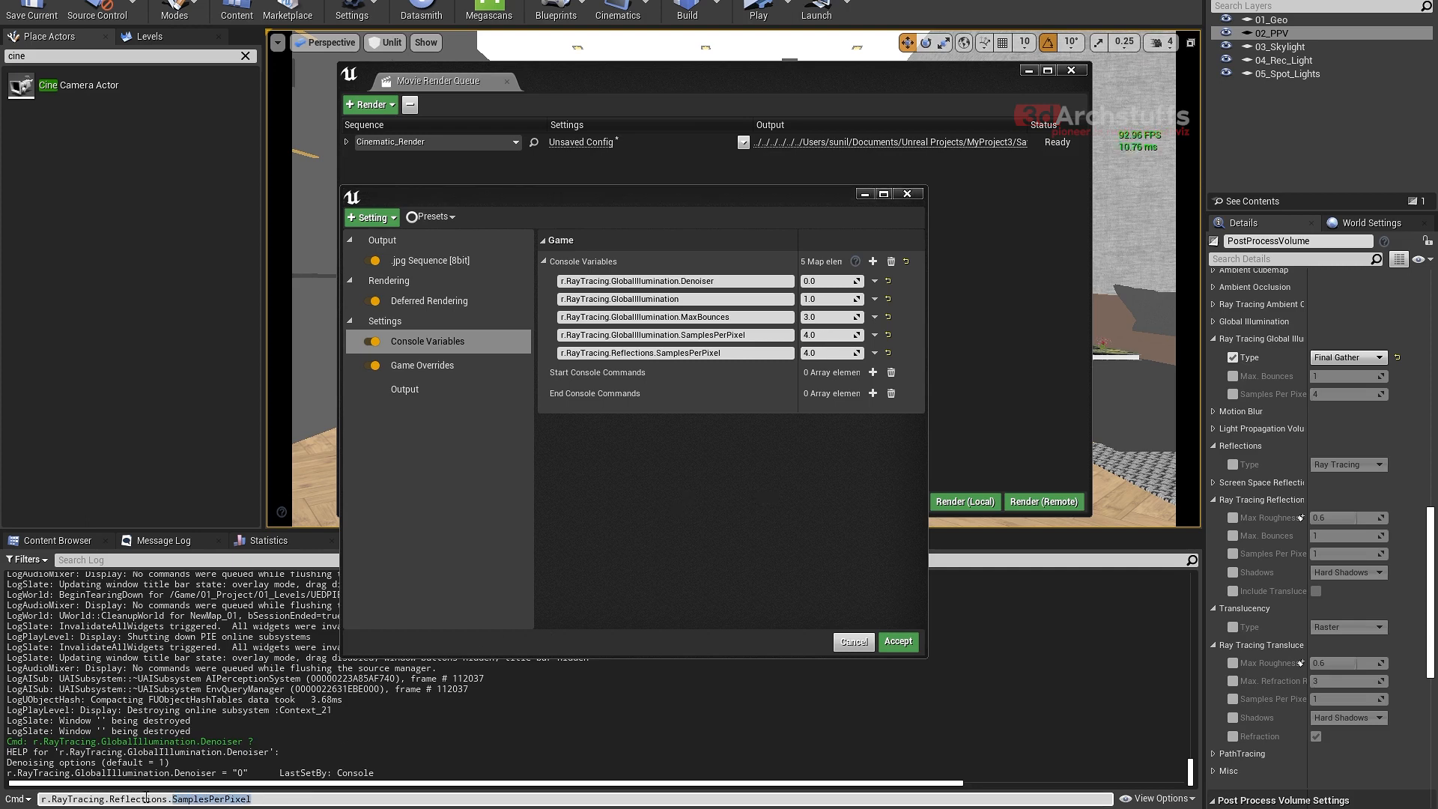
text(b)
key(BackSpace)
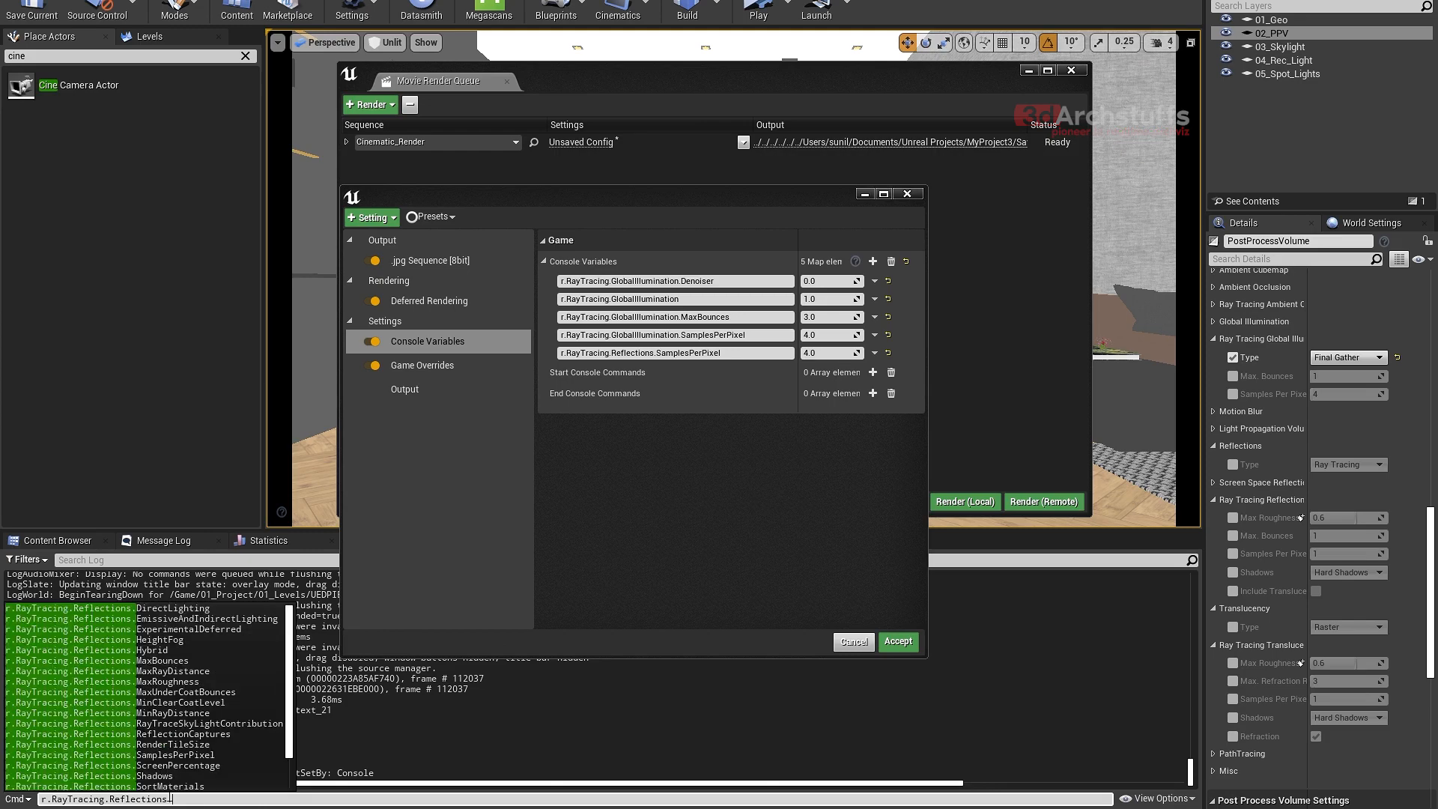
text(m)
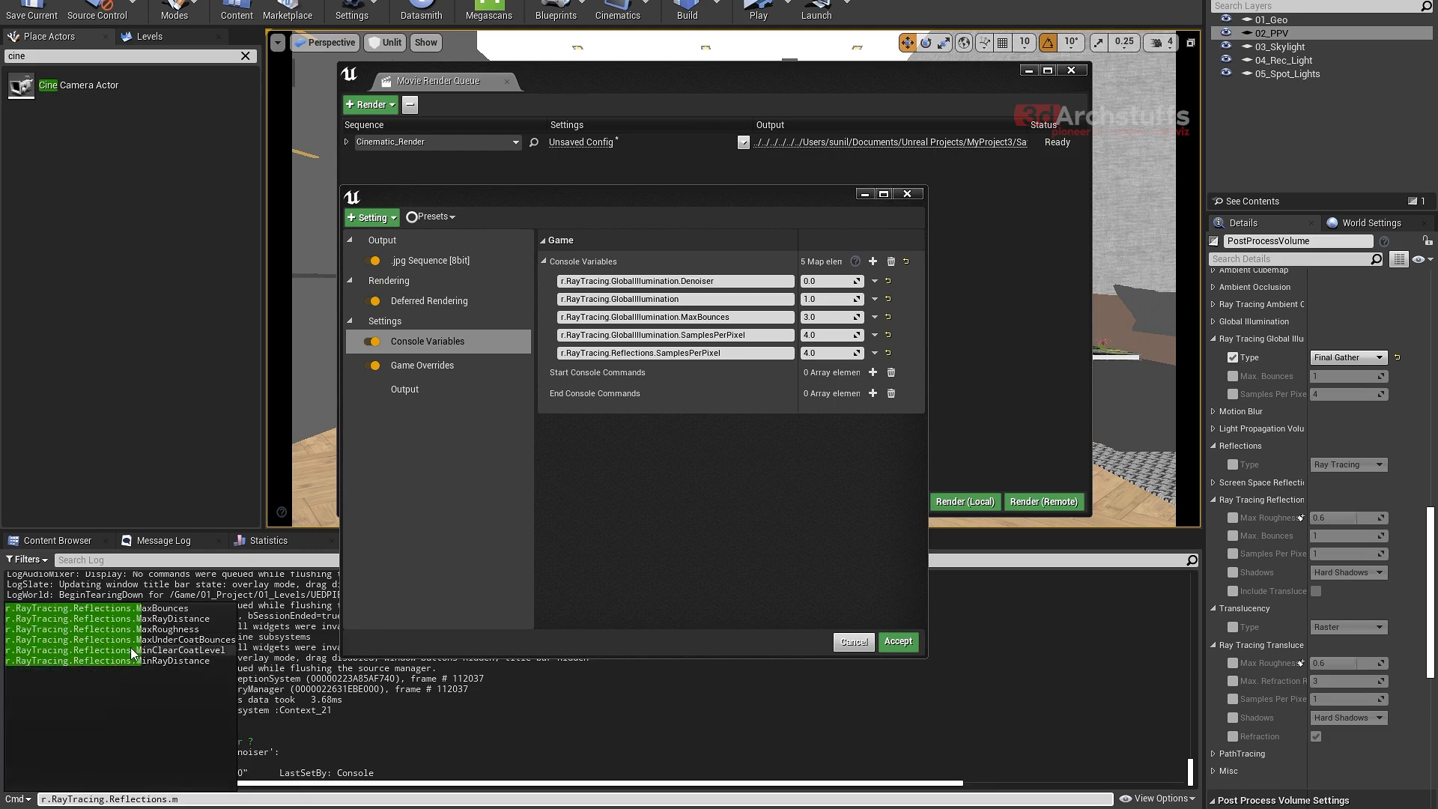
click(156, 609)
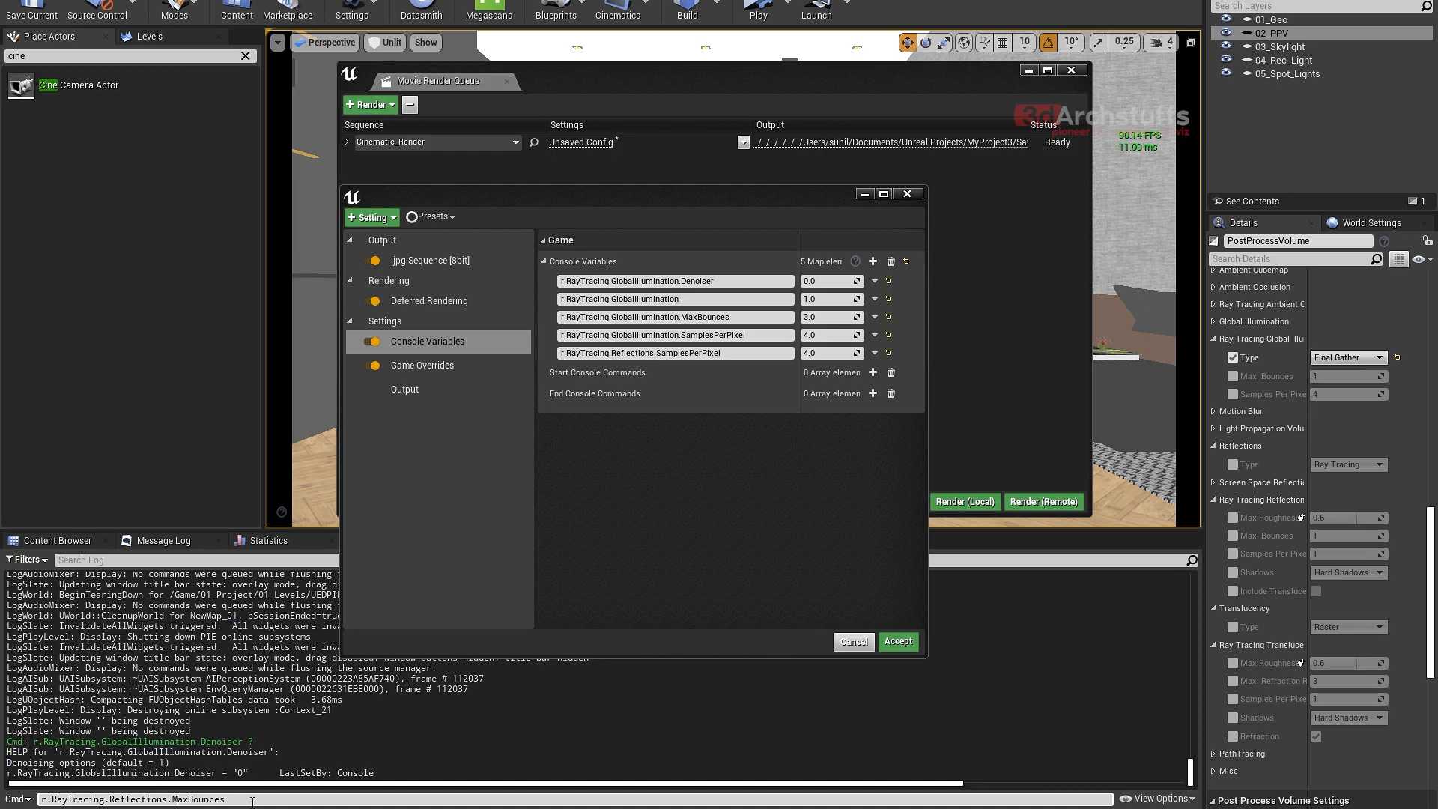
drag(253, 802, 39, 800)
key(ctrl+c)
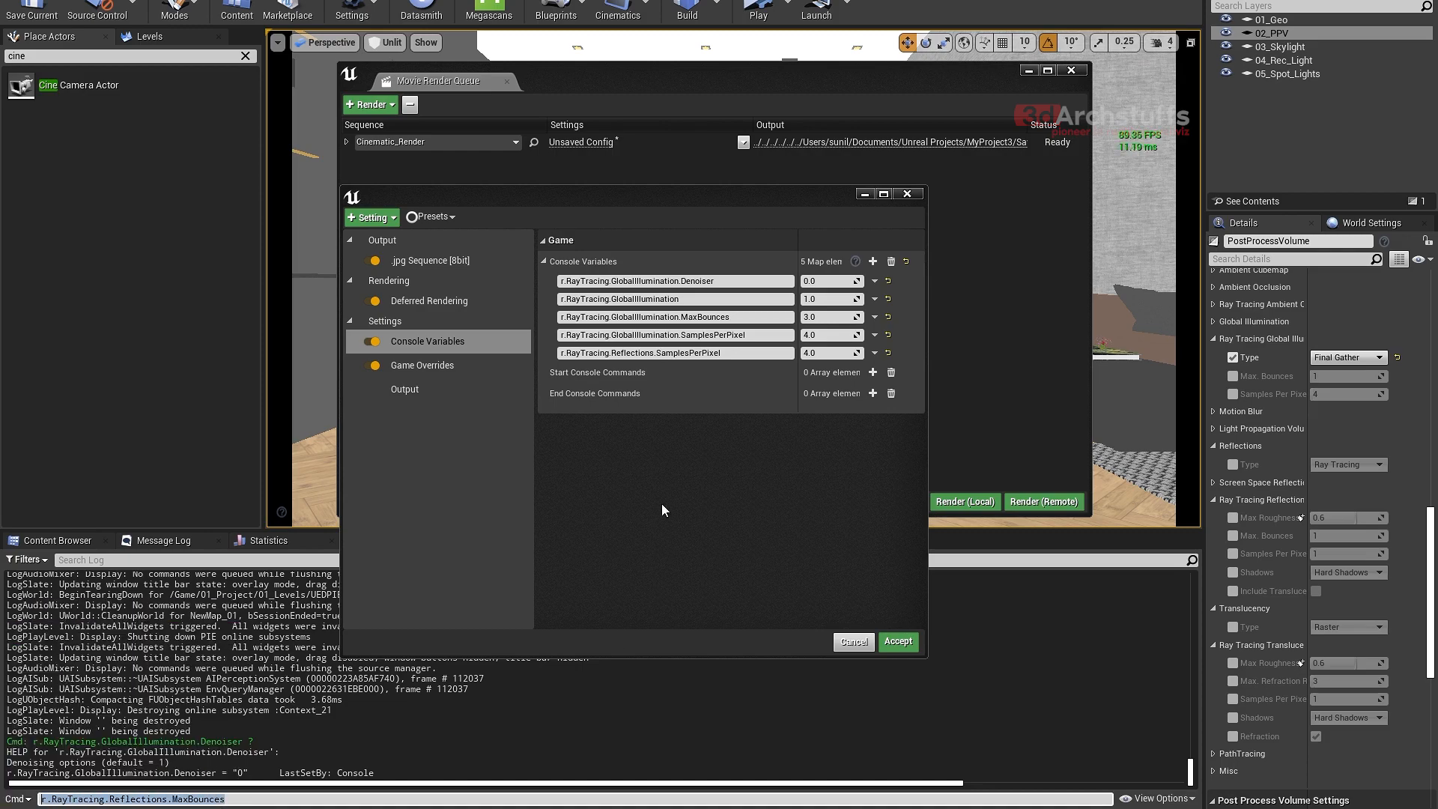
- Add a sixth console variable with the copied name r.RayTracing.Reflections.MaxBounces and set it to 4
click(872, 261)
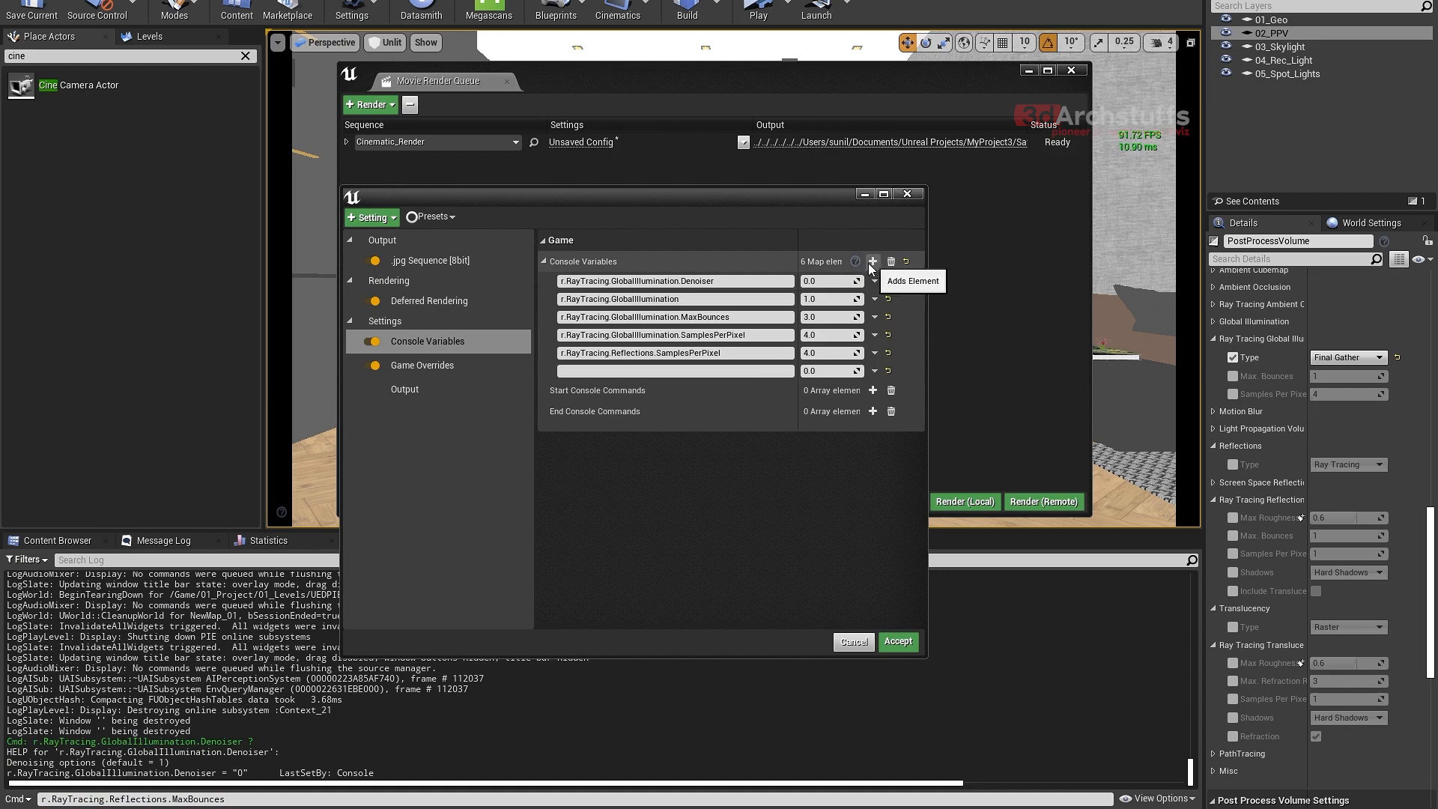
click(750, 372)
key(ctrl+v)
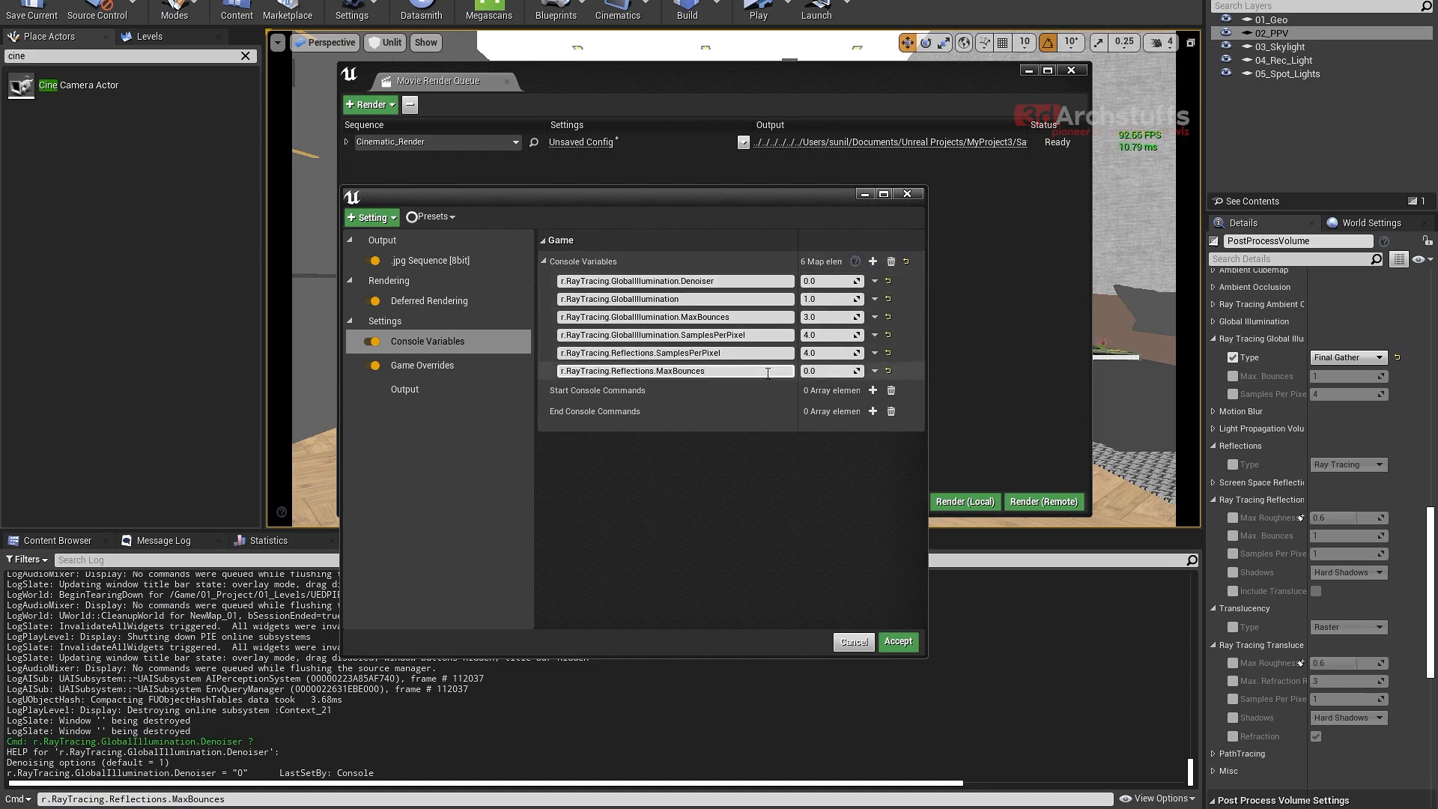
click(818, 372)
text(4)
key(Return)
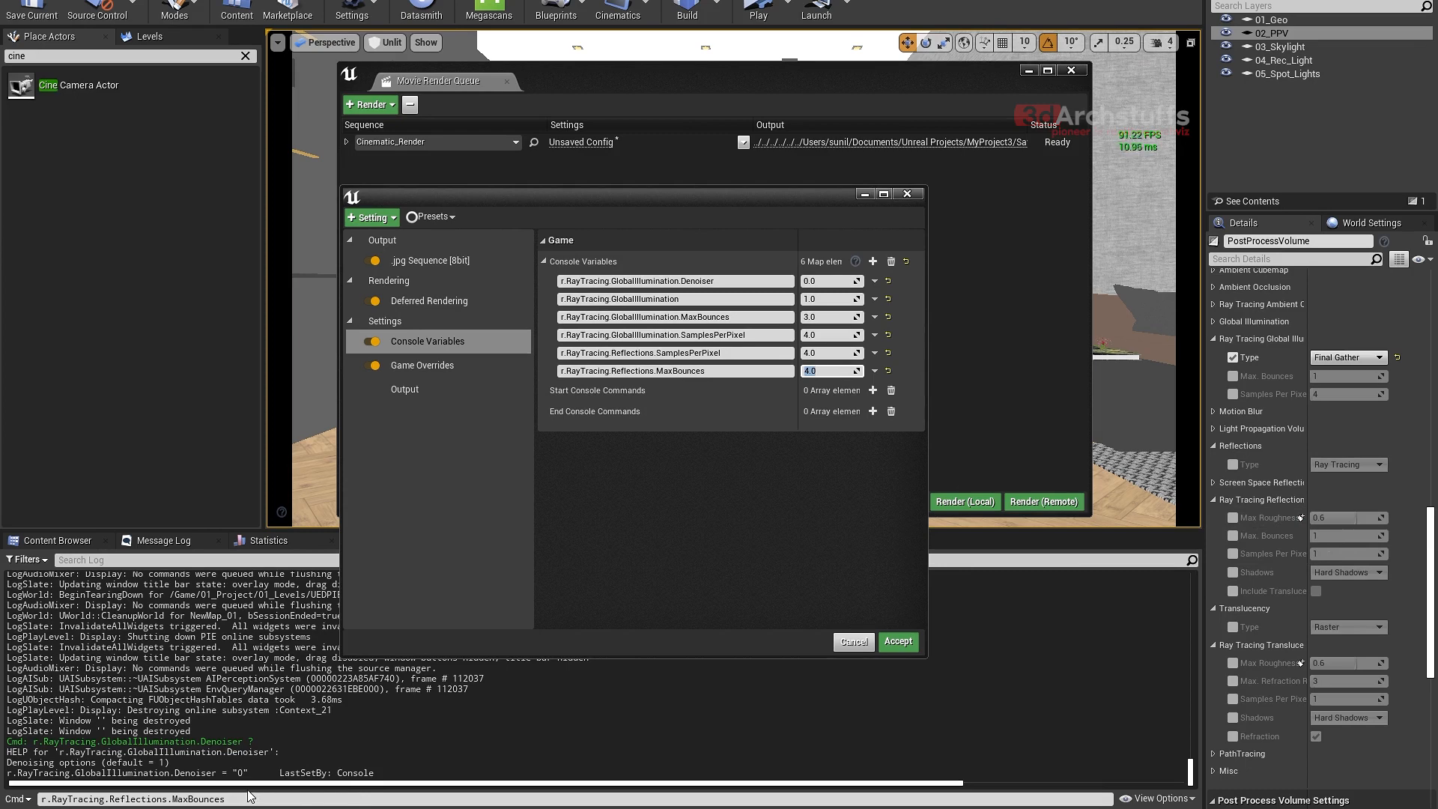
- Change the Output Log's command line to r.RayTracing.Reflections.MaxRoughness and copy the full name
click(200, 794)
drag(246, 800, 172, 800)
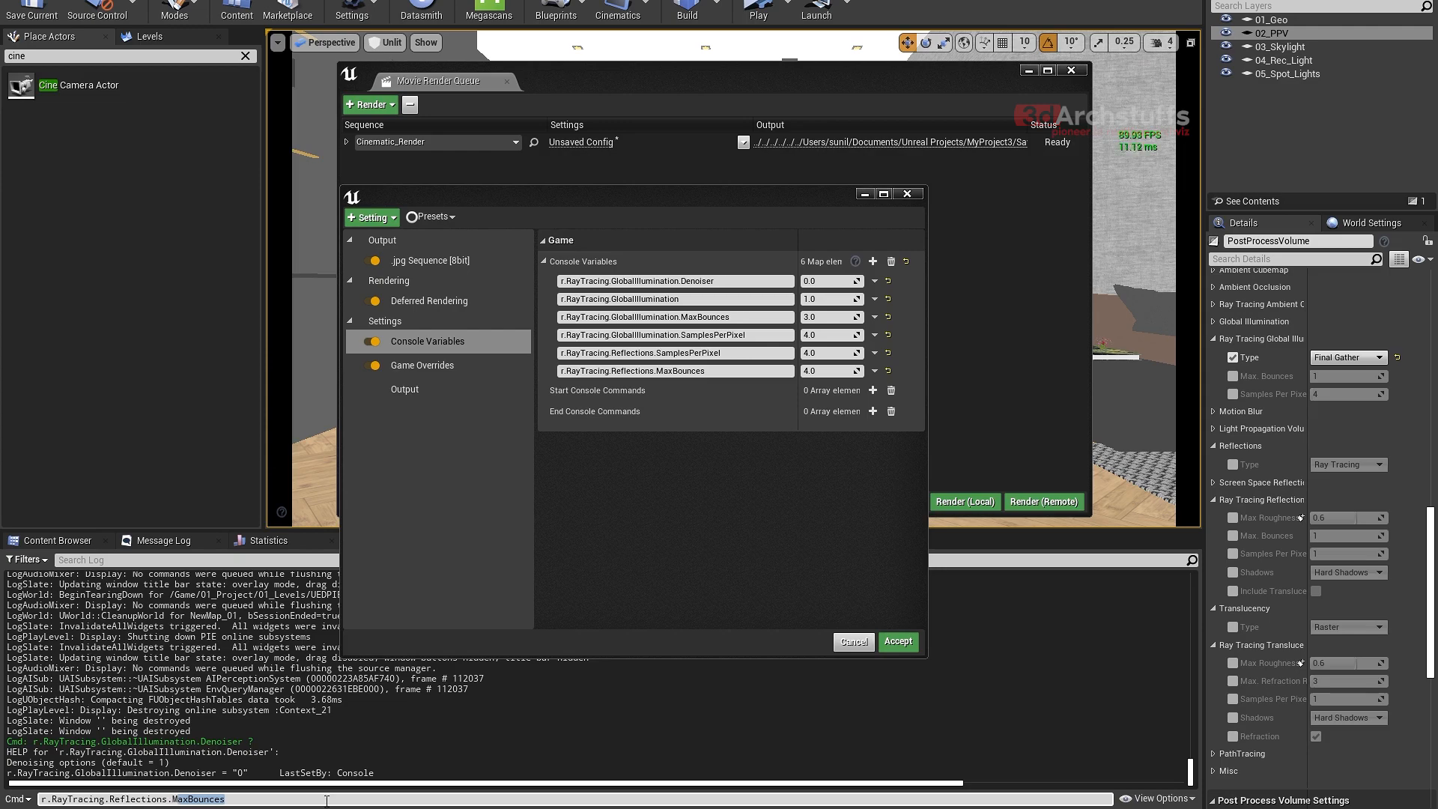
key(BackSpace)
text(r)
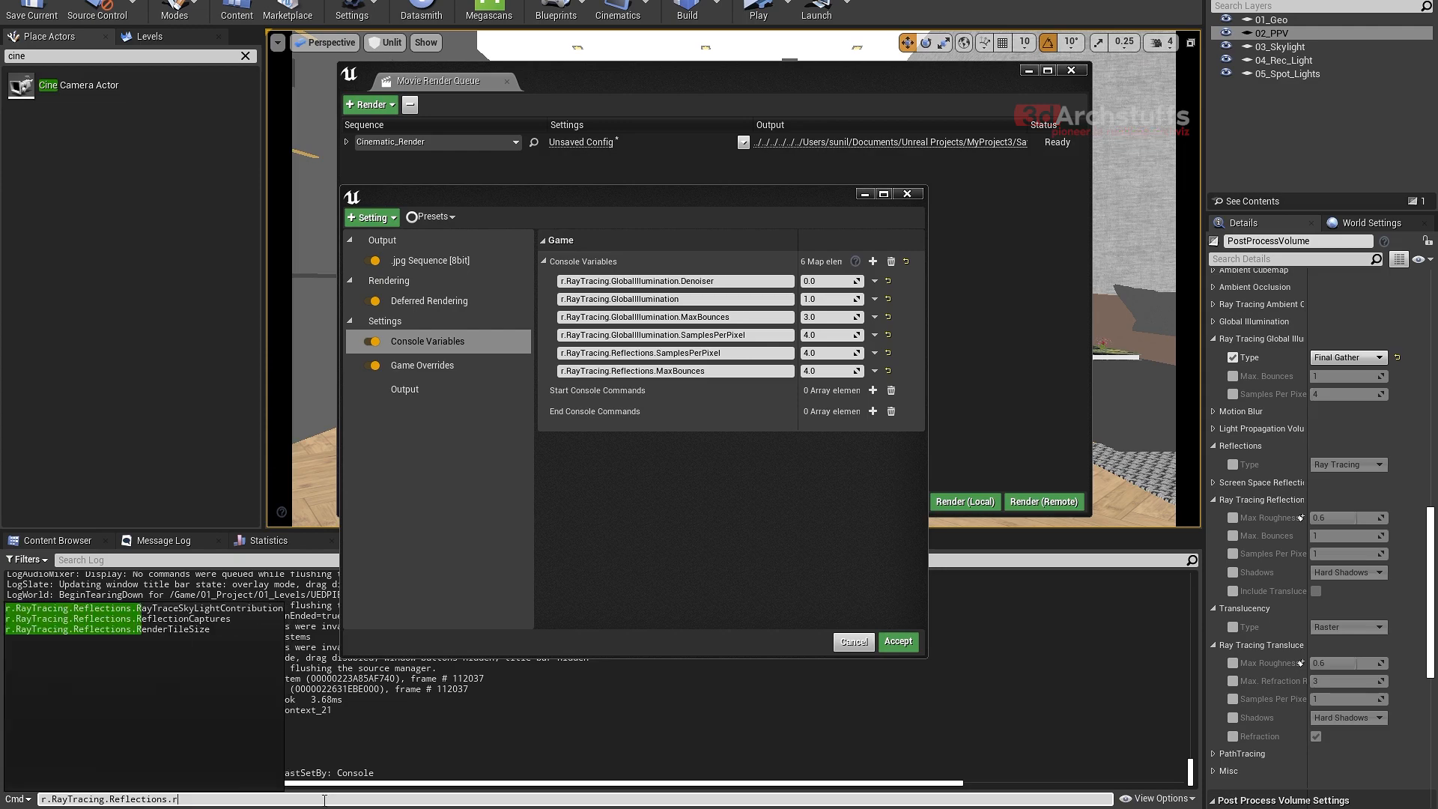
key(BackSpace)
text(m)
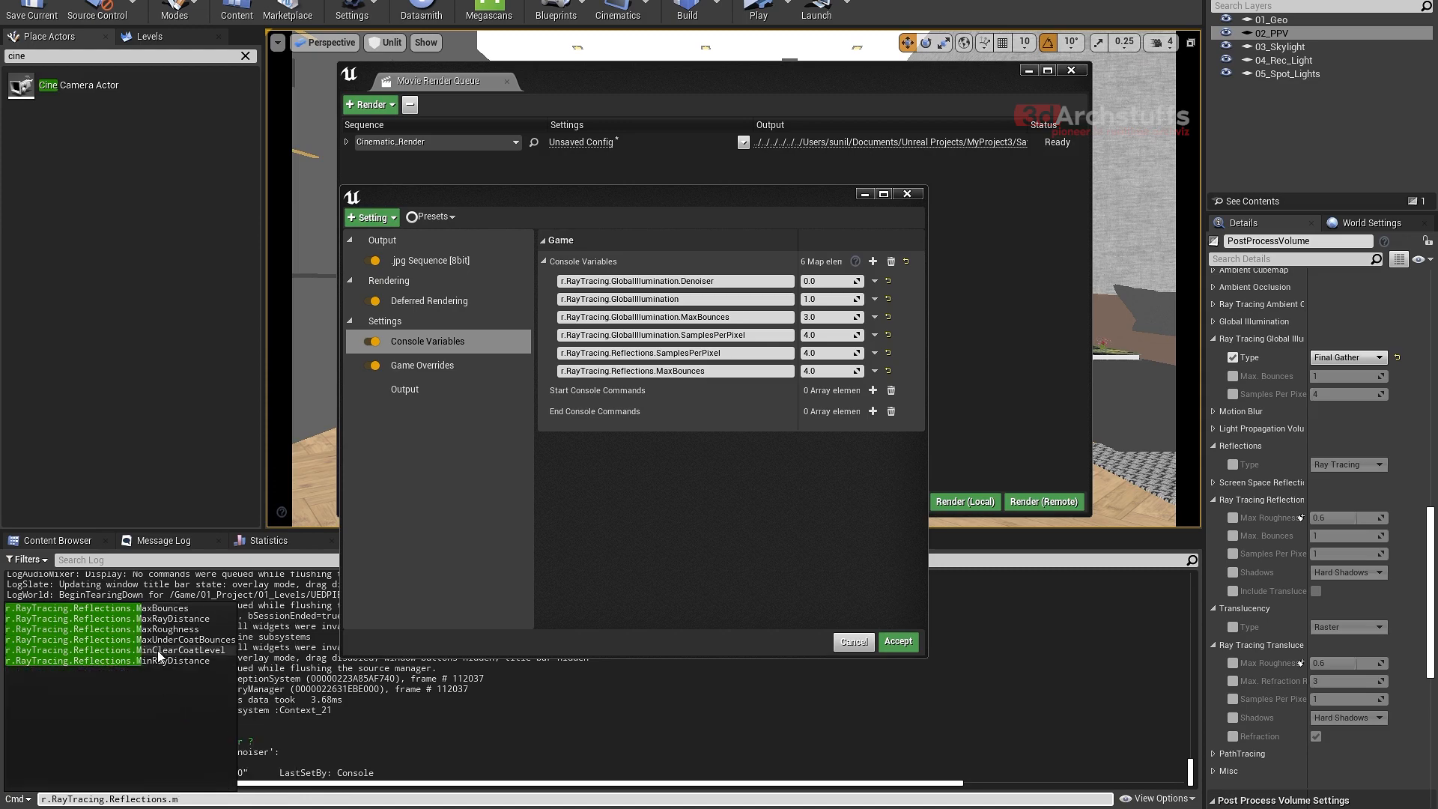
click(172, 630)
drag(239, 798, 20, 803)
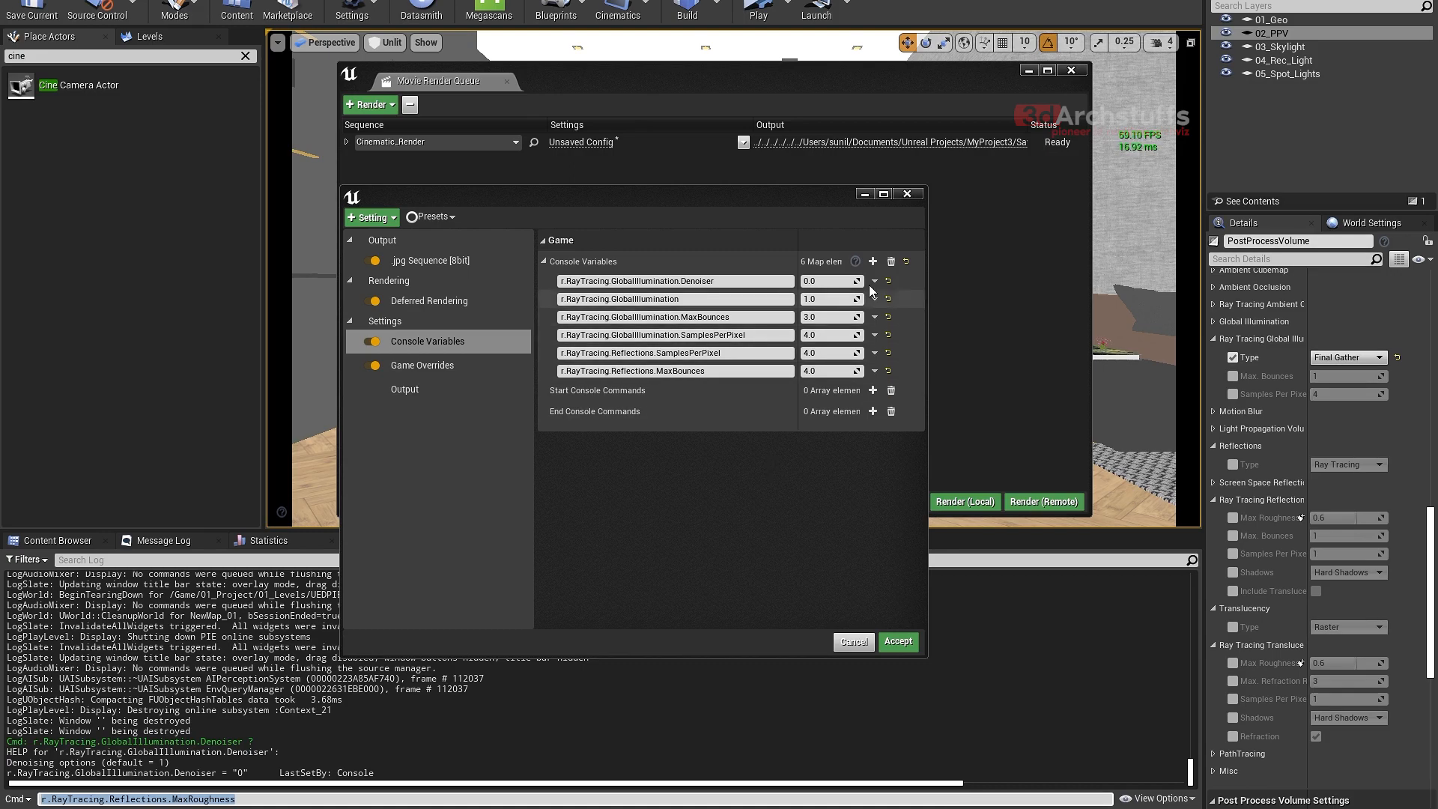
- Add a seventh console variable with the copied name r.RayTracing.Reflections.MaxRoughness and set it to 1
click(873, 262)
drag(687, 376, 686, 389)
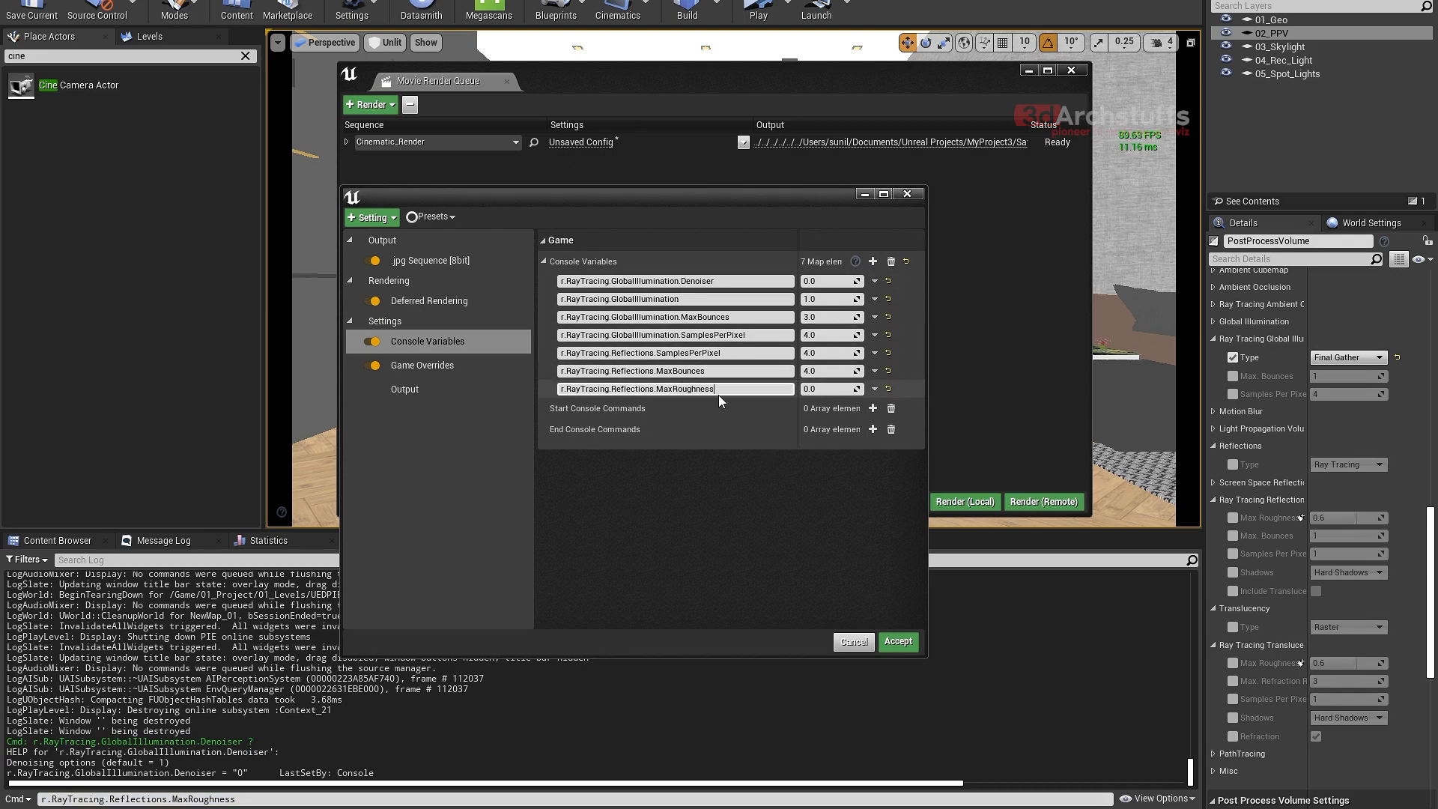
click(823, 388)
text(1)
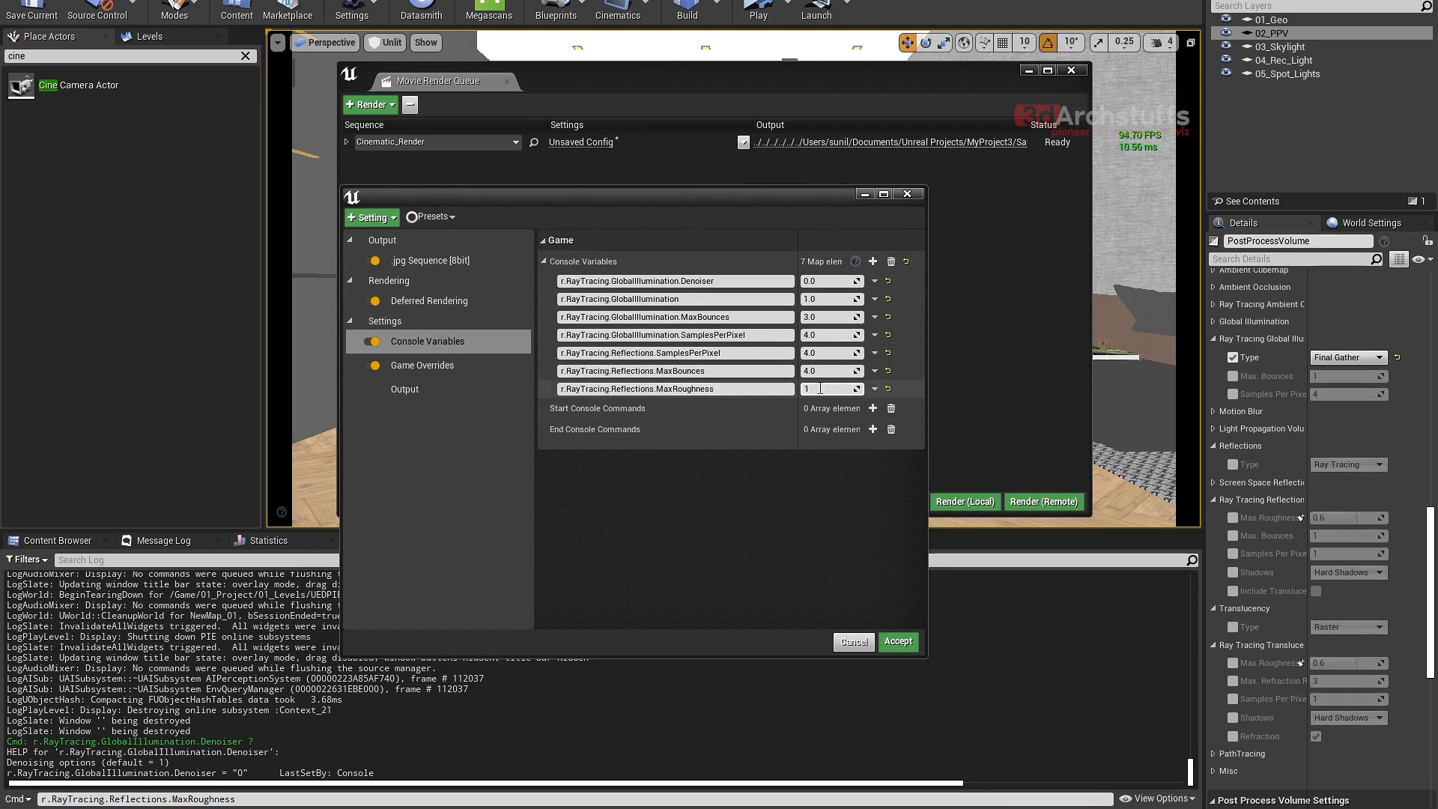
key(Return)
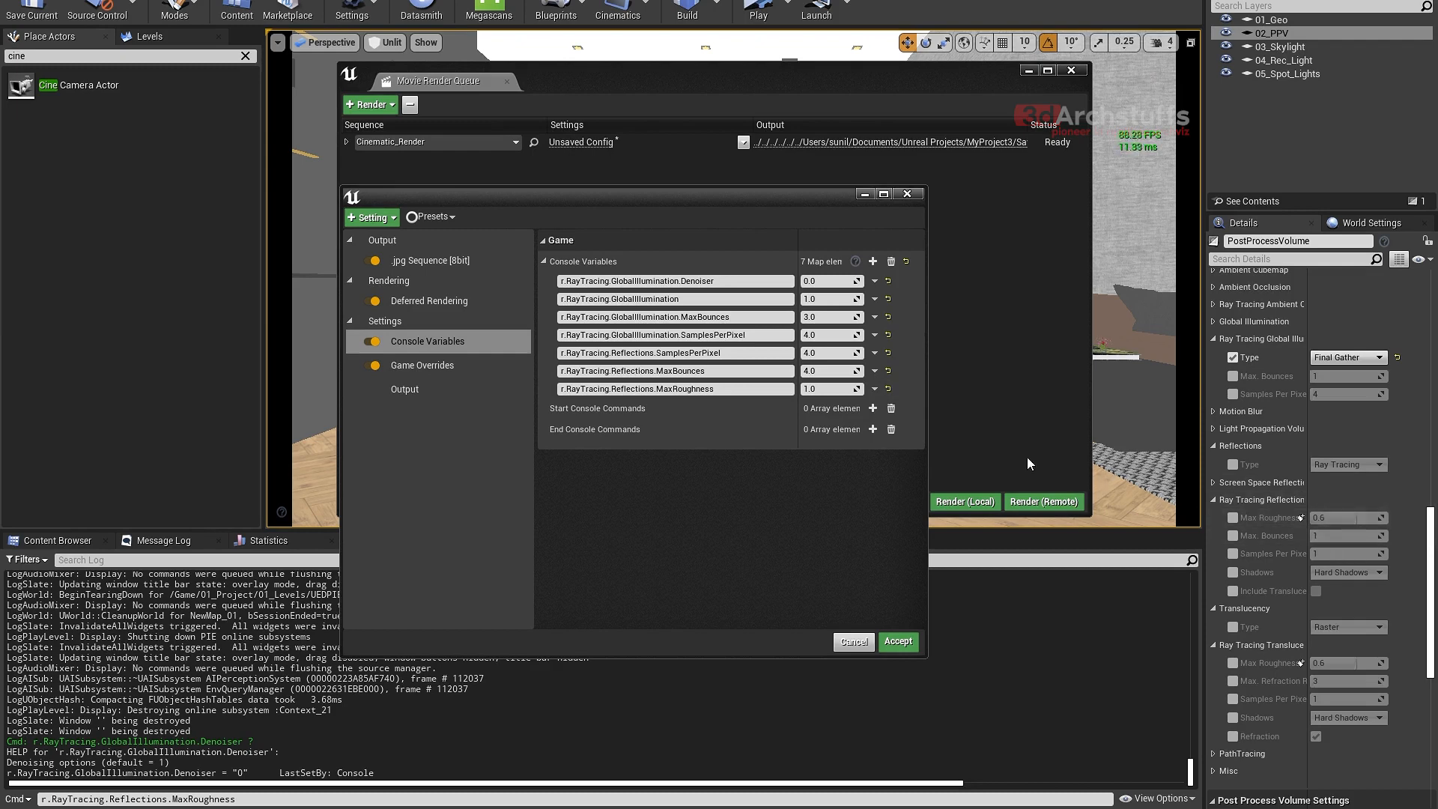
- Reset the seventh console variable's value to 0 and clear its name, r.RayTracing.Reflections.MaxRoughness
click(822, 389)
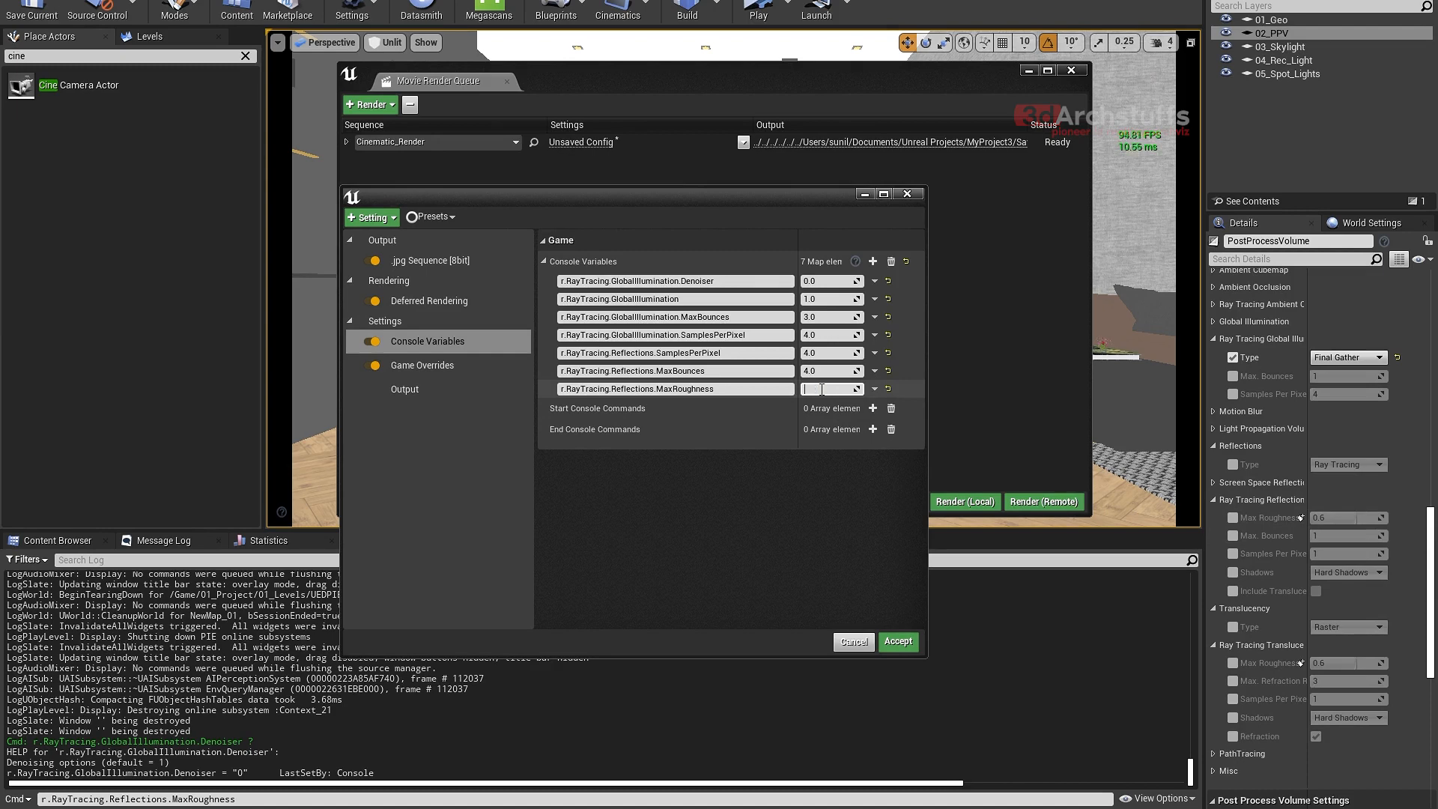
key(shift+Tab)
click(838, 391)
text(0)
click(760, 390)
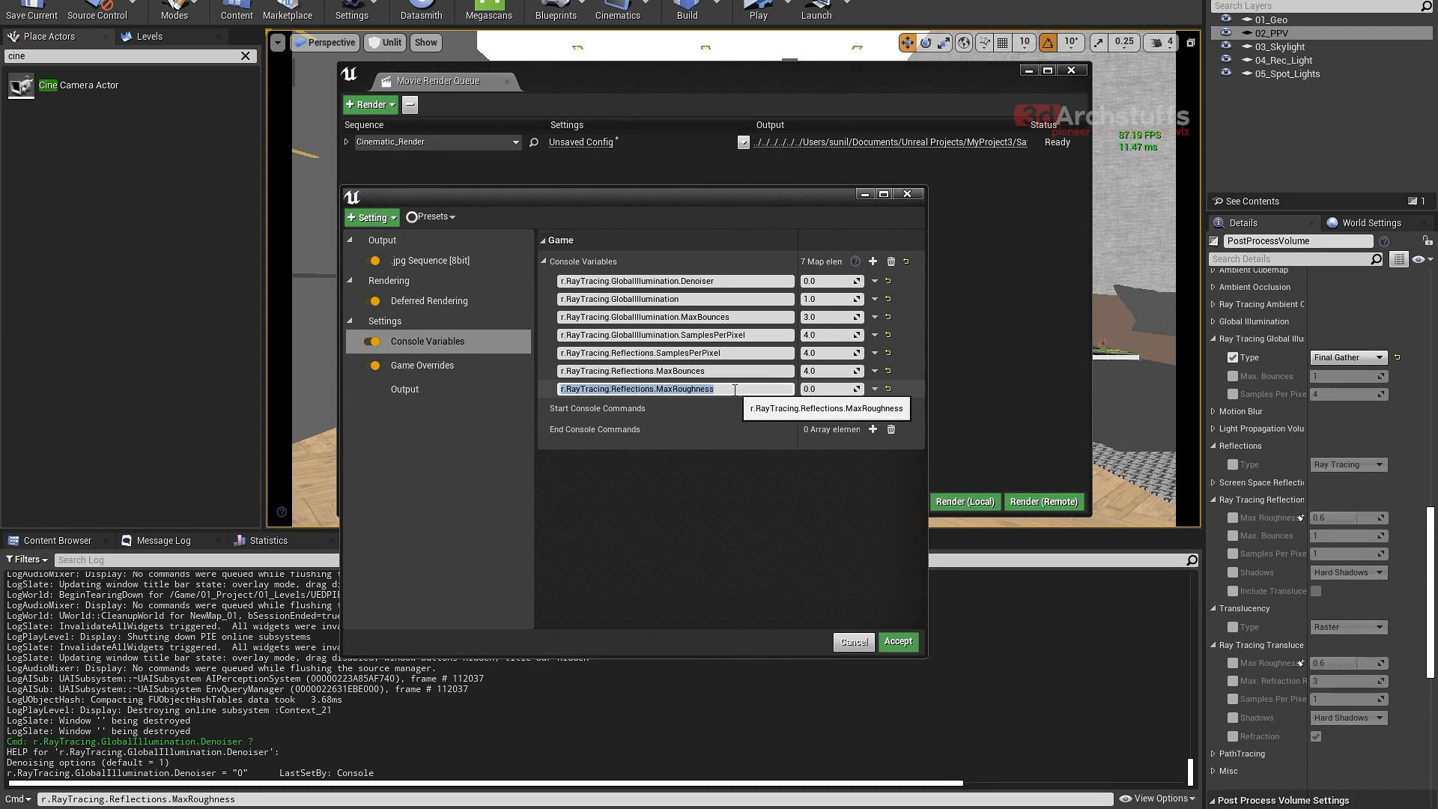
key(BackSpace)
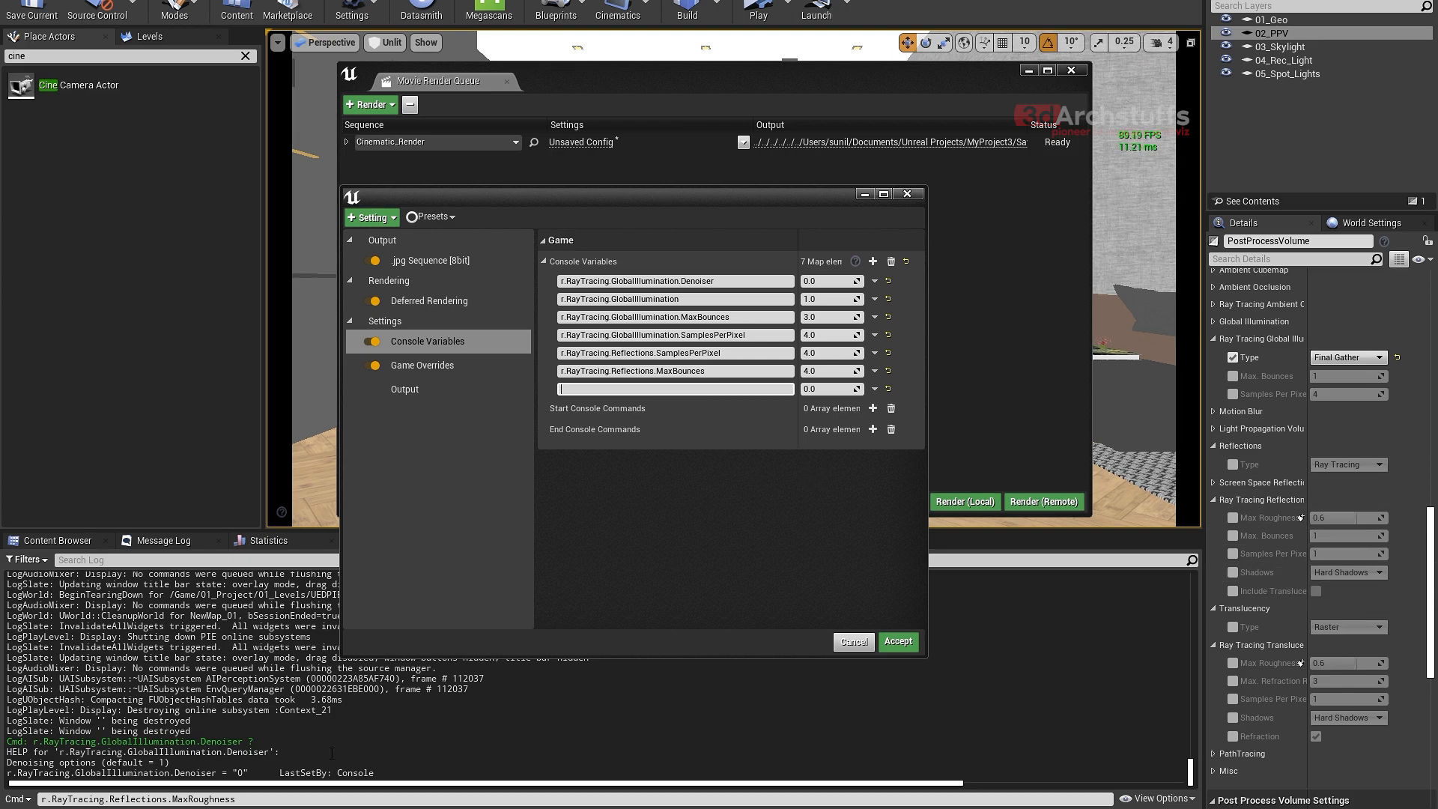
- Change the Output Log's command line to r.RayTracing.Reflections.Shadows and copy the full name
drag(241, 799, 180, 798)
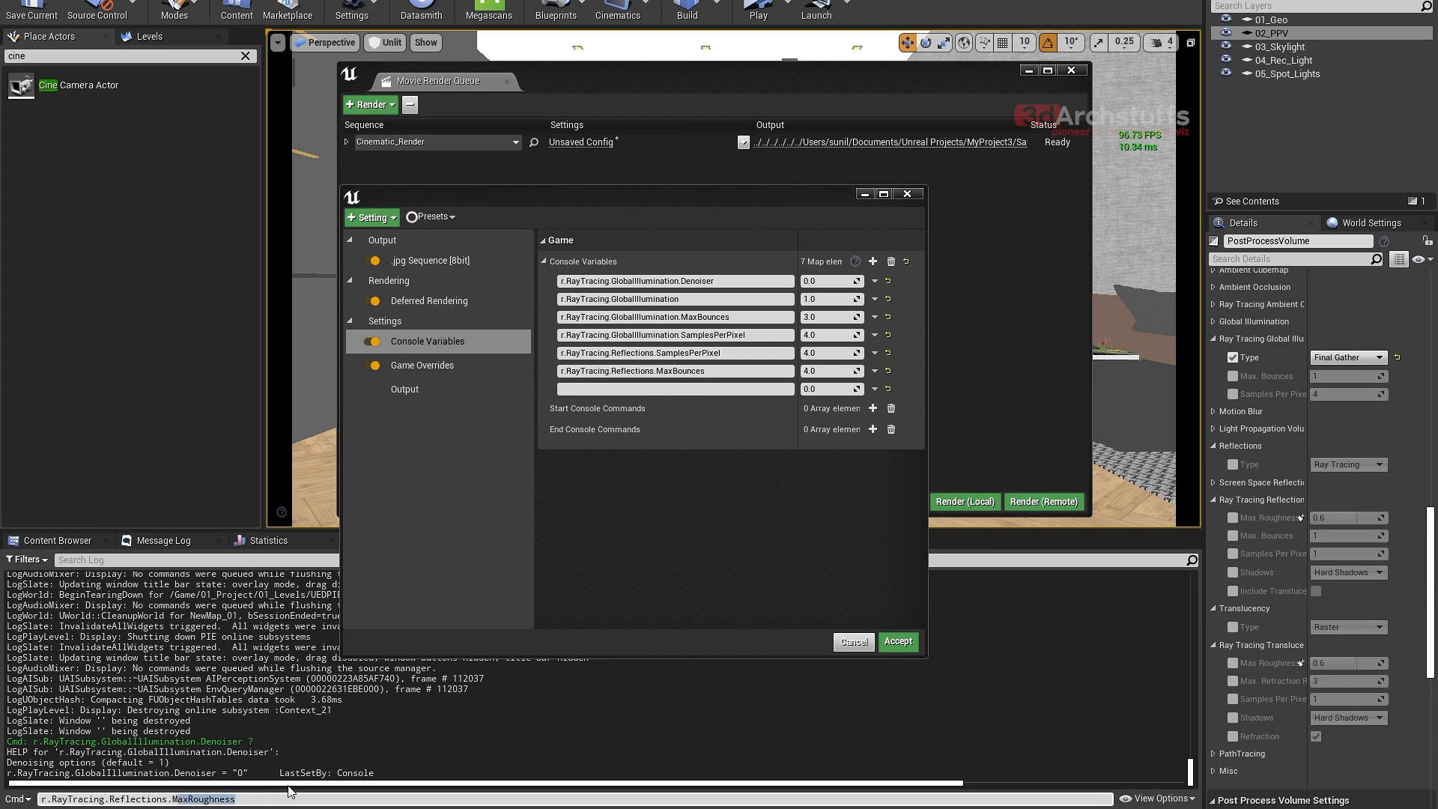
key(BackSpace)
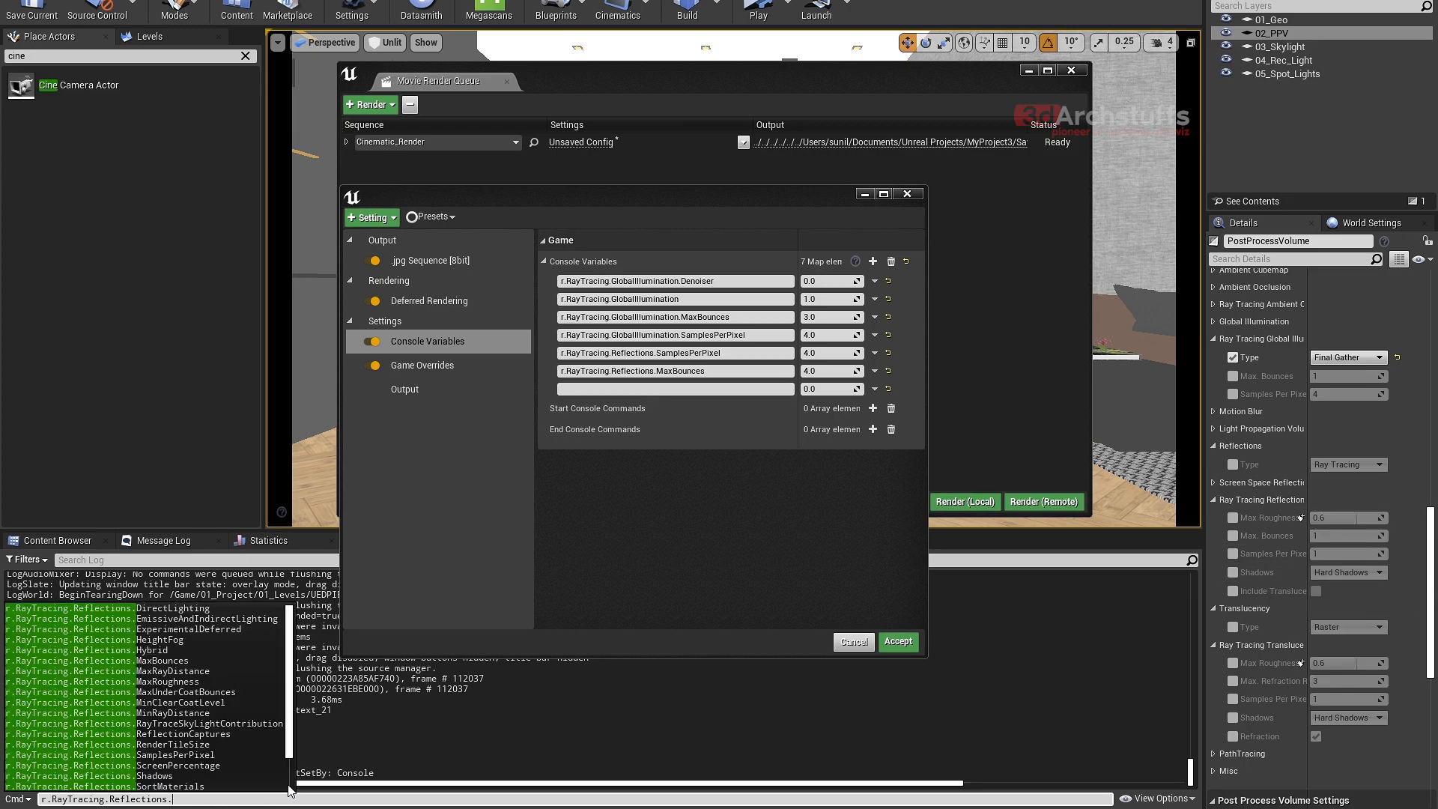
text(s)
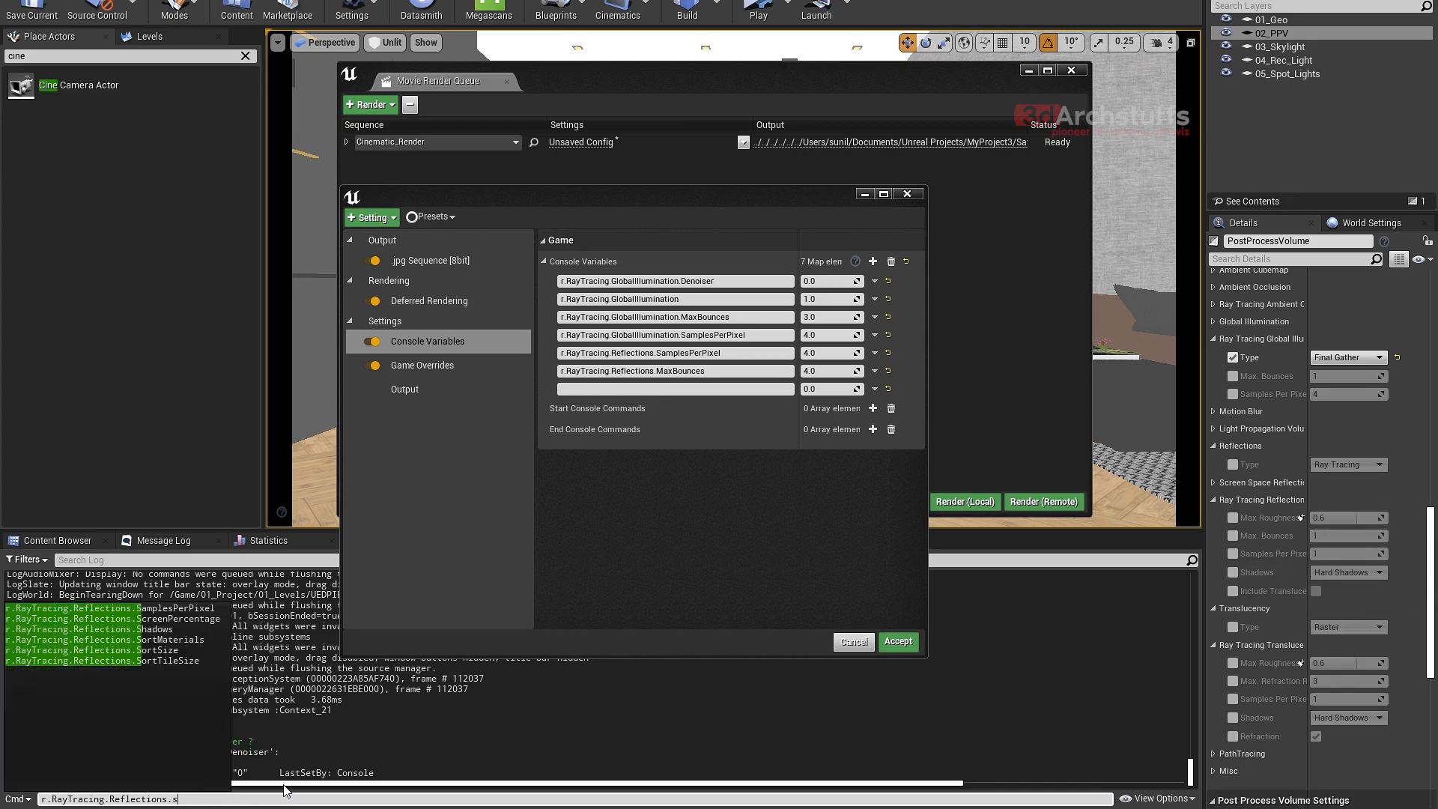
click(158, 633)
drag(223, 798, 39, 801)
key(ctrl+c)
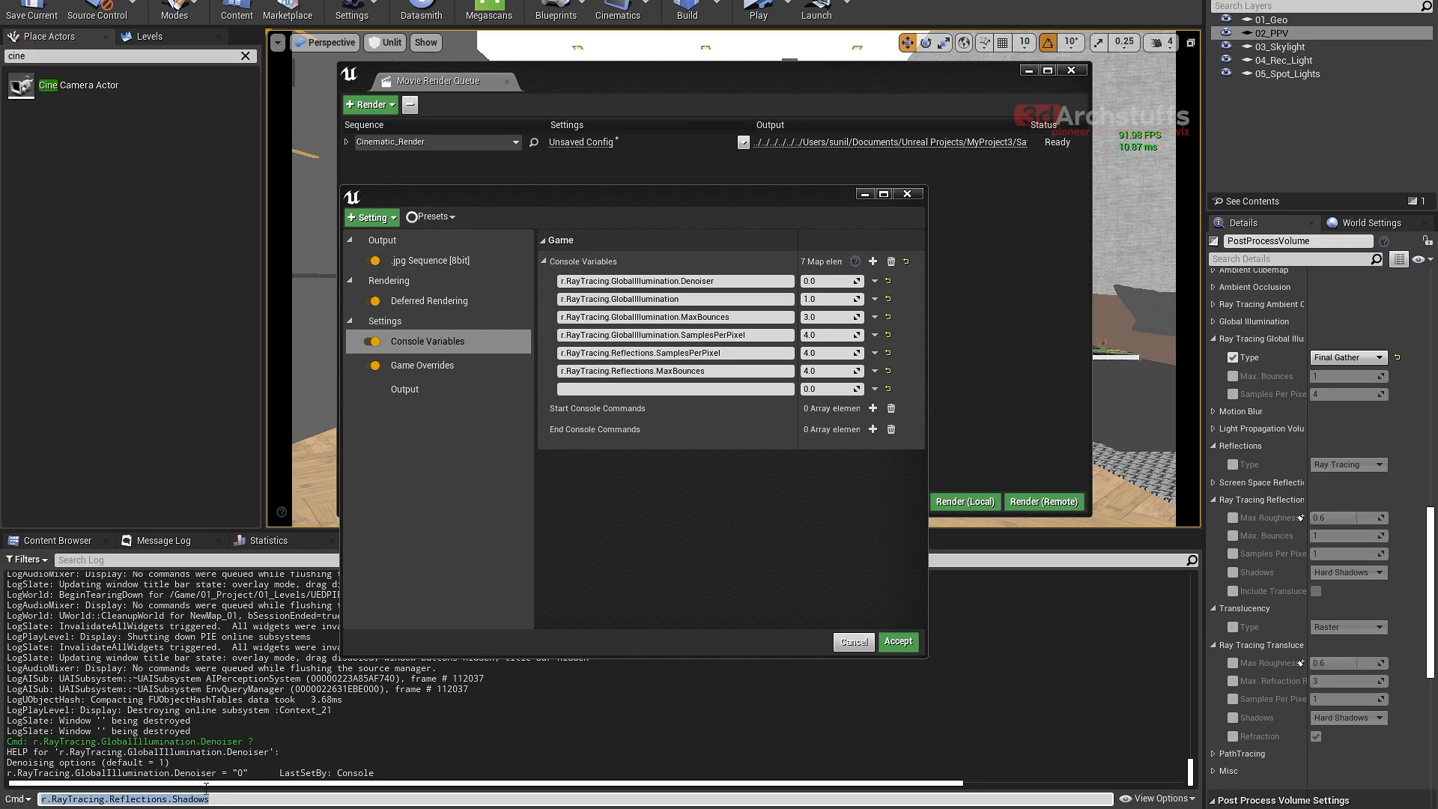
- Name the empty seventh console variable r.RayTracing.Reflections.Shadows with the copied text and set it to 2
click(671, 389)
key(ctrl+v)
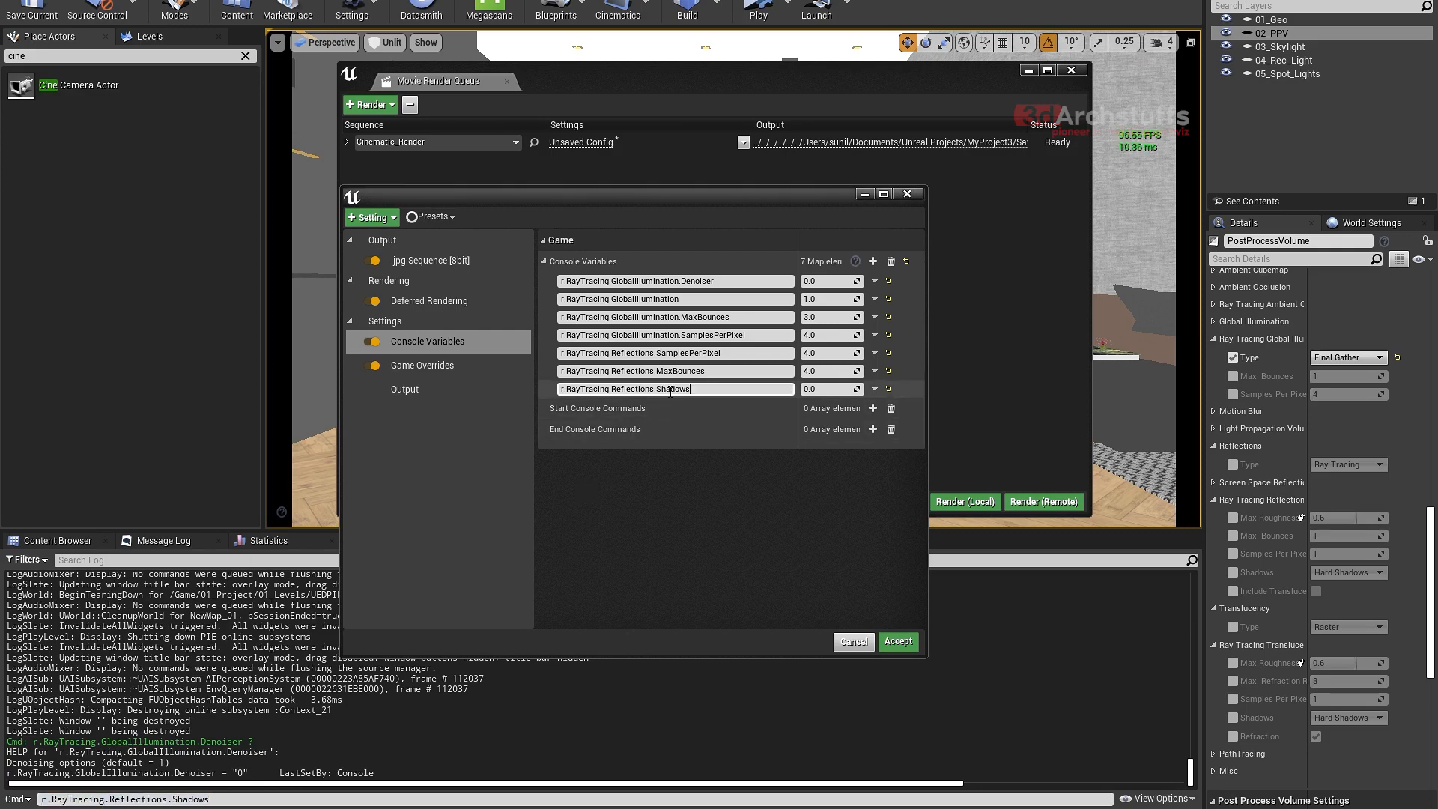
click(811, 389)
text(2)
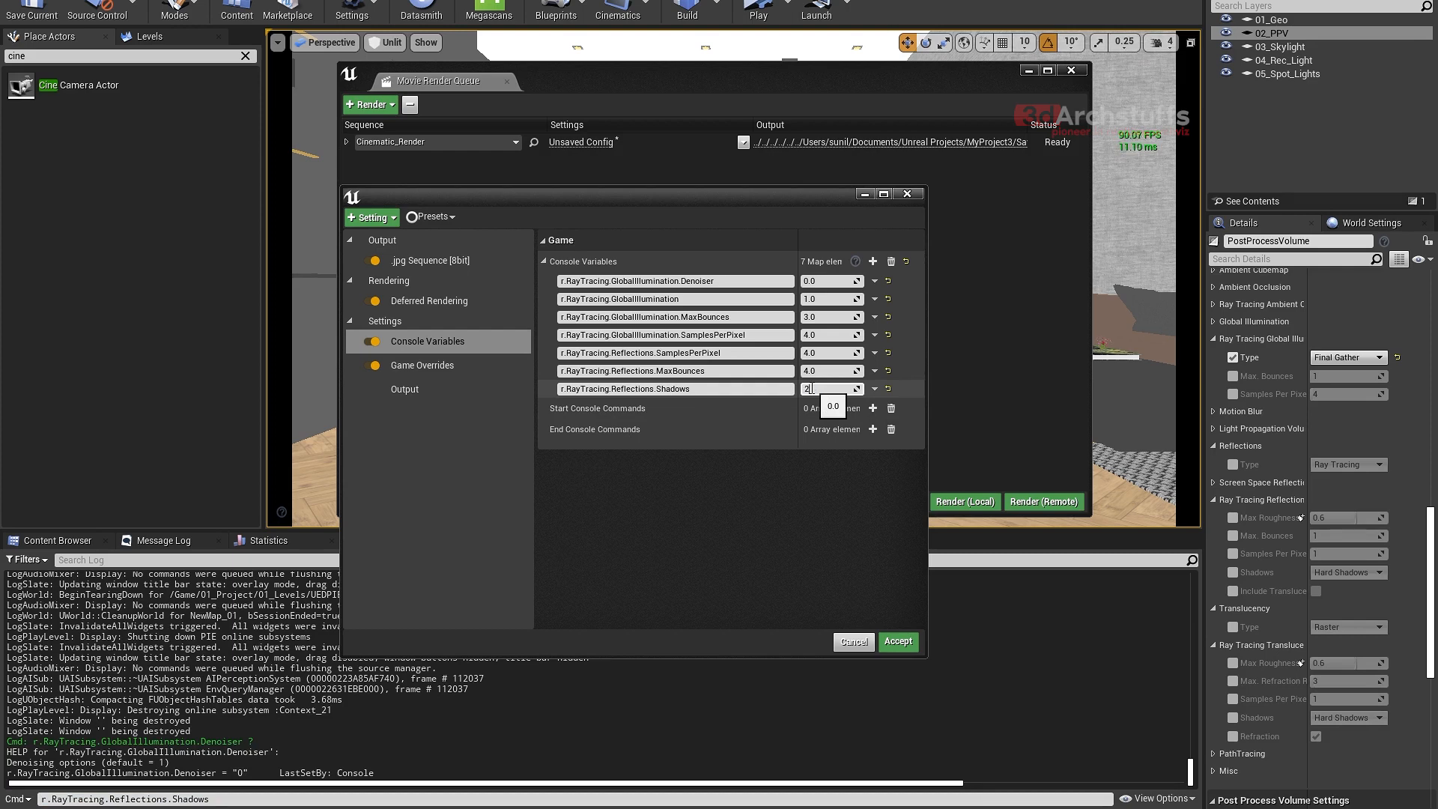
click(815, 503)
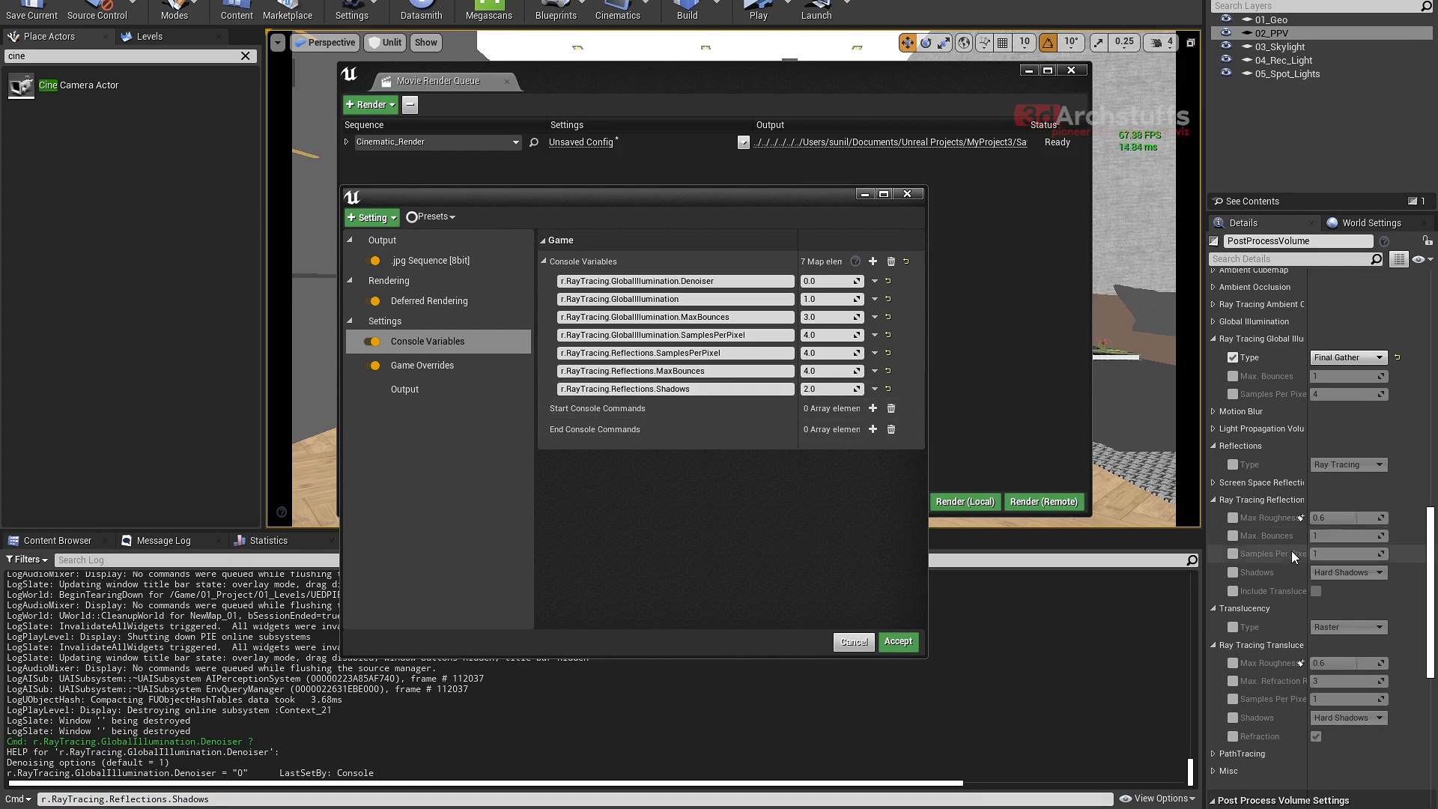
- Review the PostProcessVolume's ray tracing reflection shadow types by temporarily enabling the Shadows override, keeping Hard Shadows
click(1234, 572)
click(1329, 573)
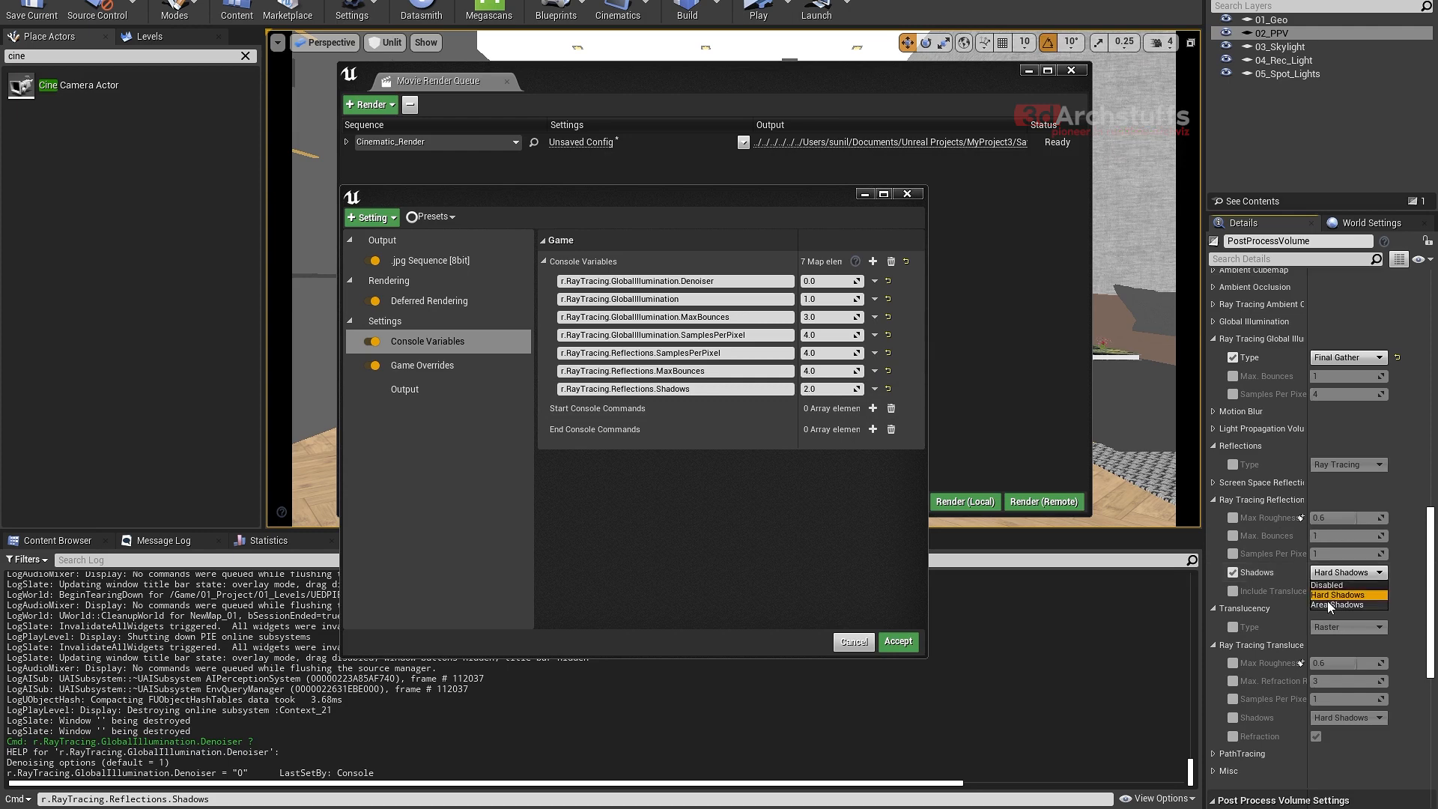
click(1349, 595)
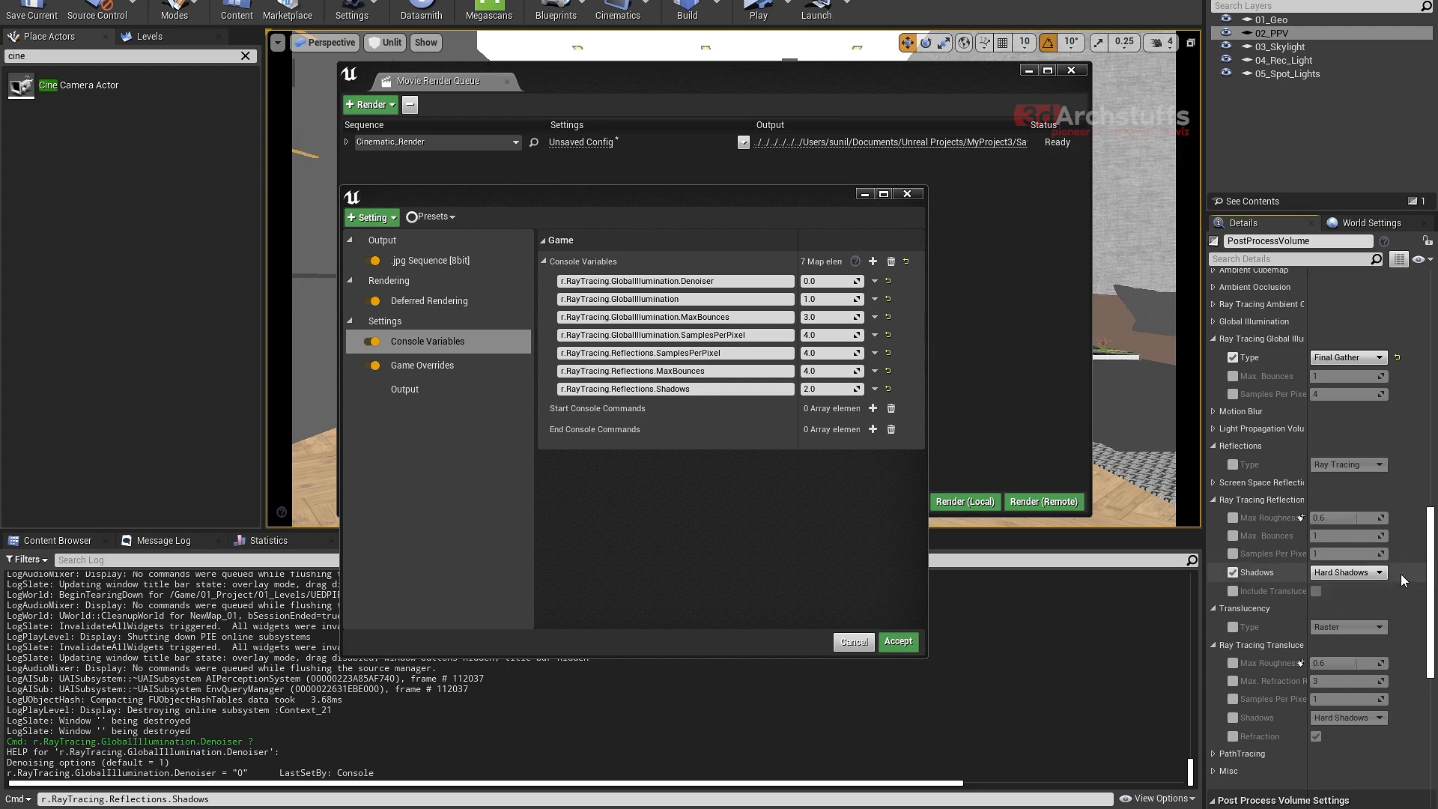
click(1234, 572)
- Try a value of 1 for r.RayTracing.Reflections.Shadows and return it to 2
click(818, 389)
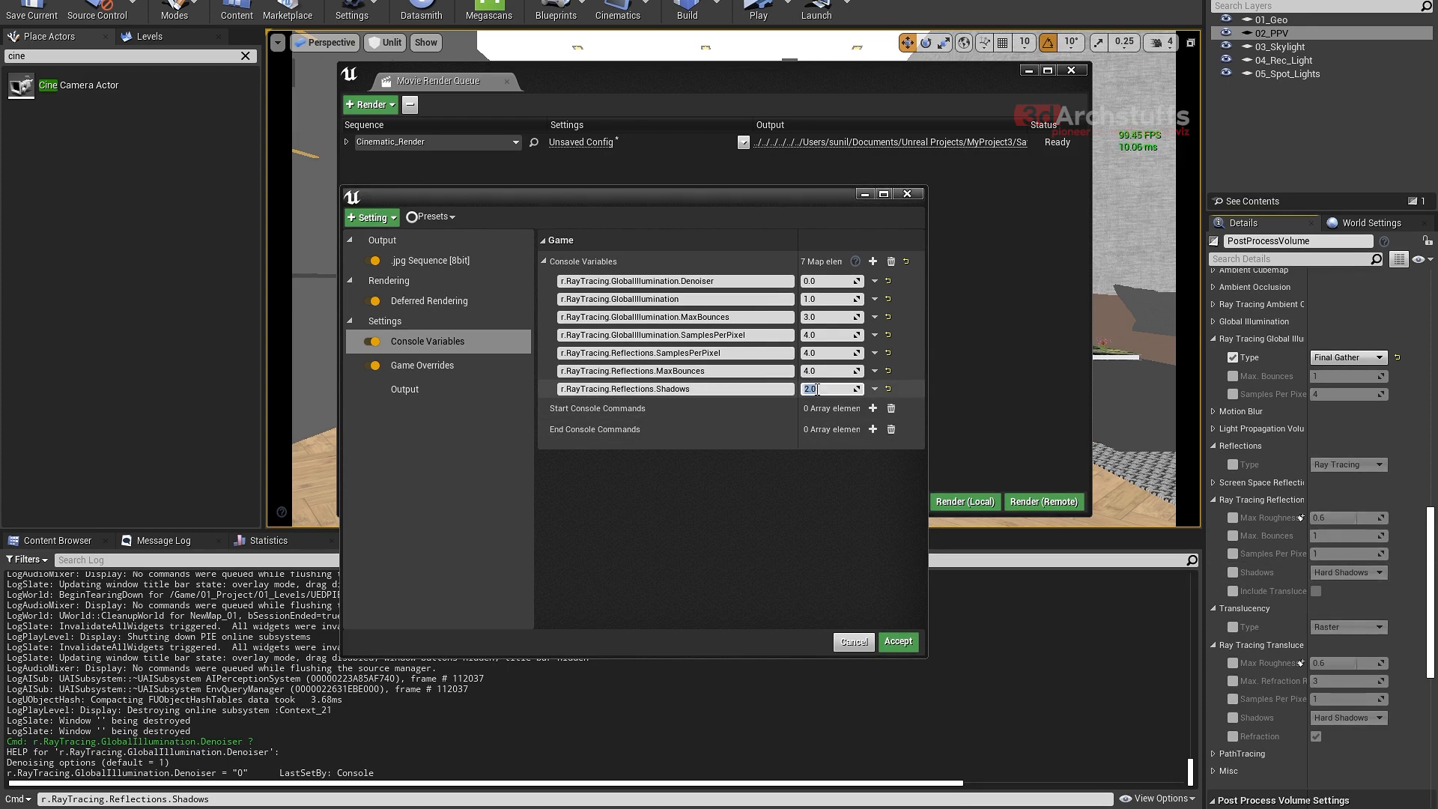
text(1)
key(Return)
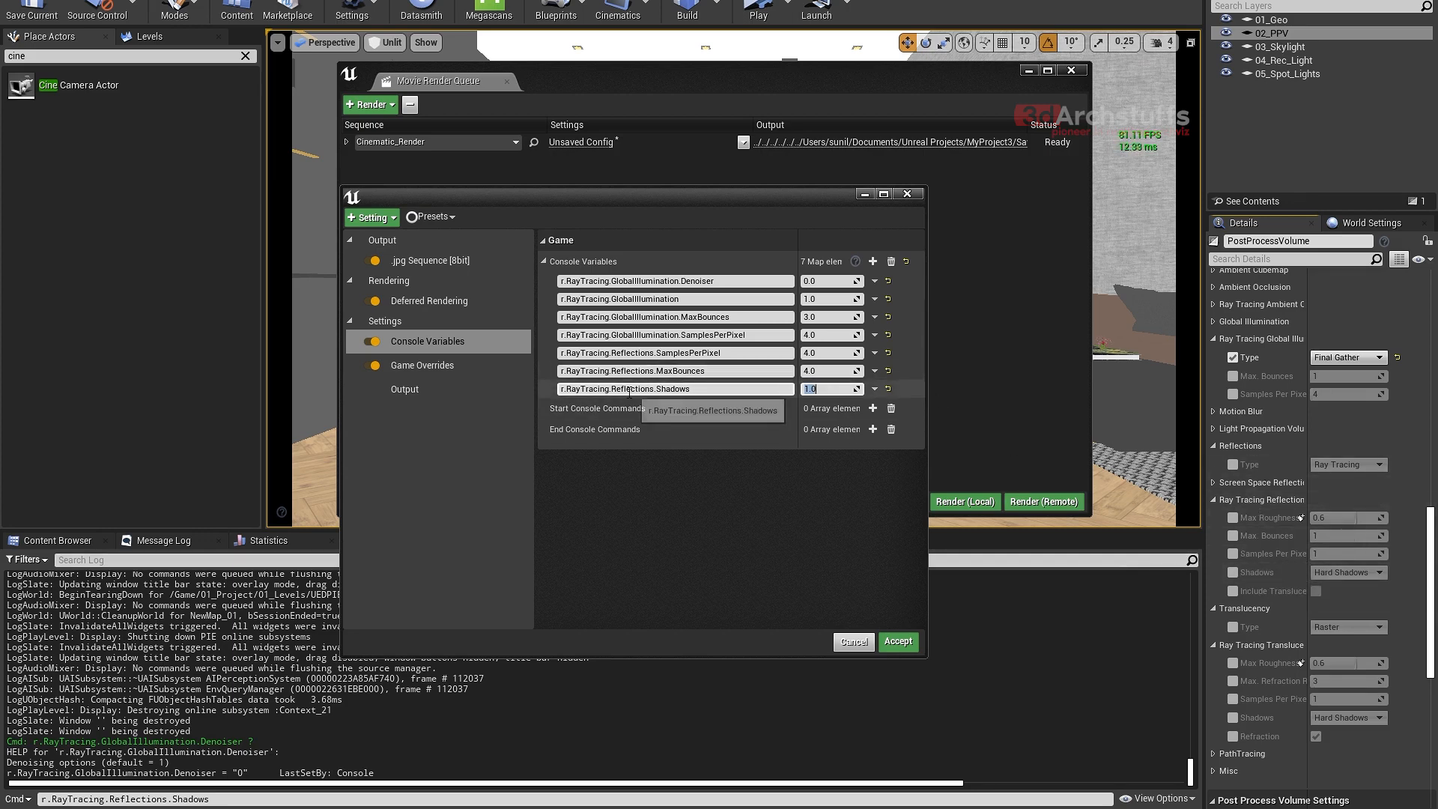
text(2)
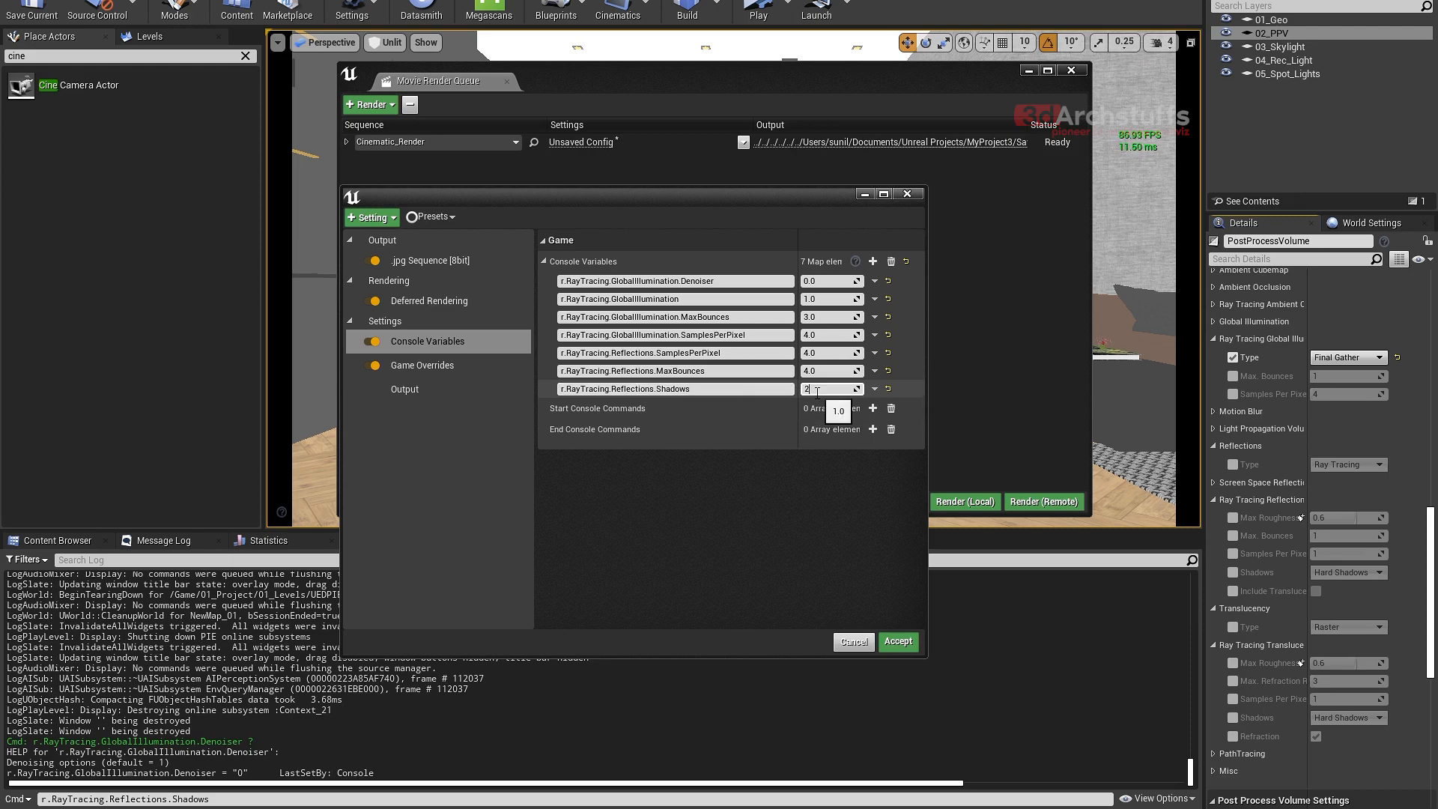
key(Return)
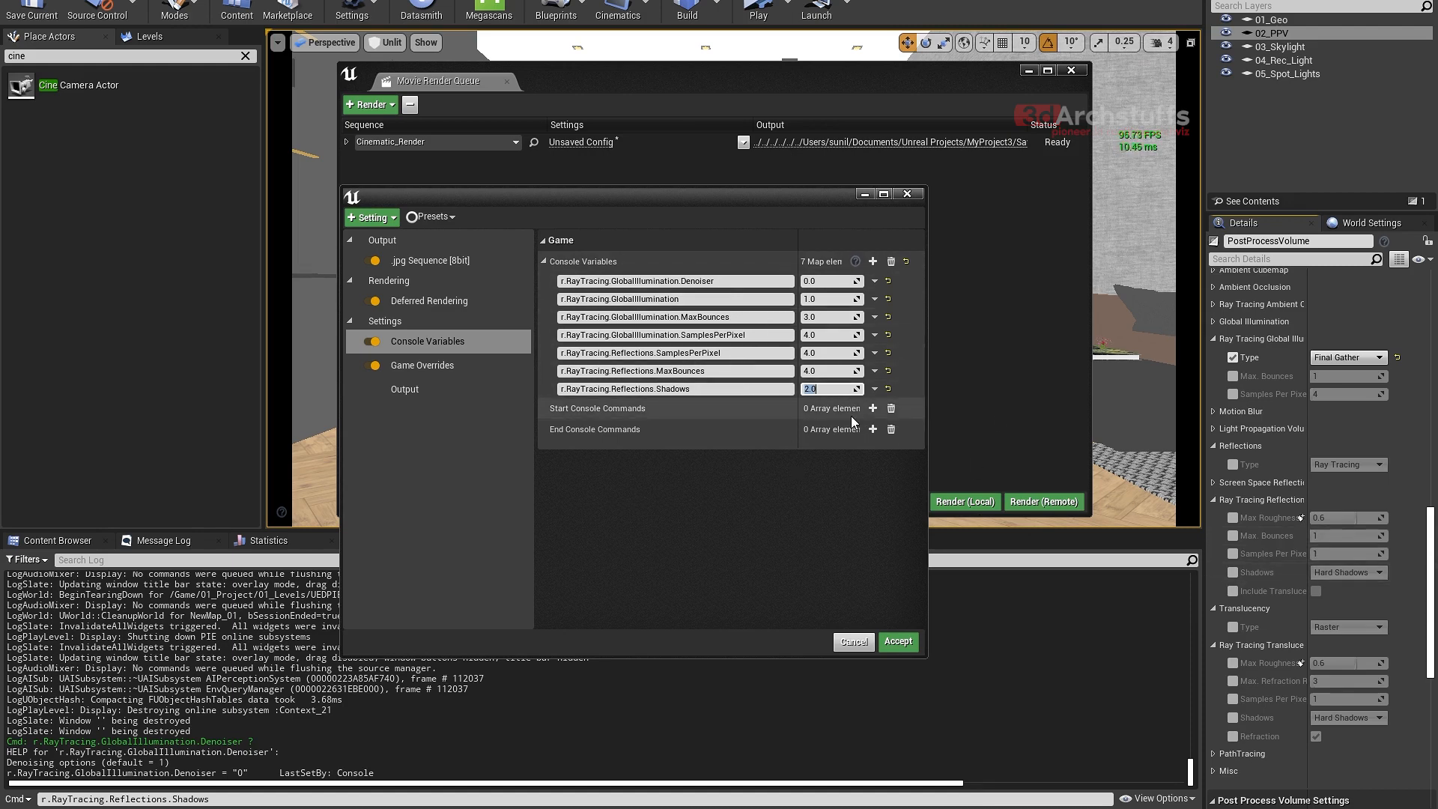
click(748, 500)
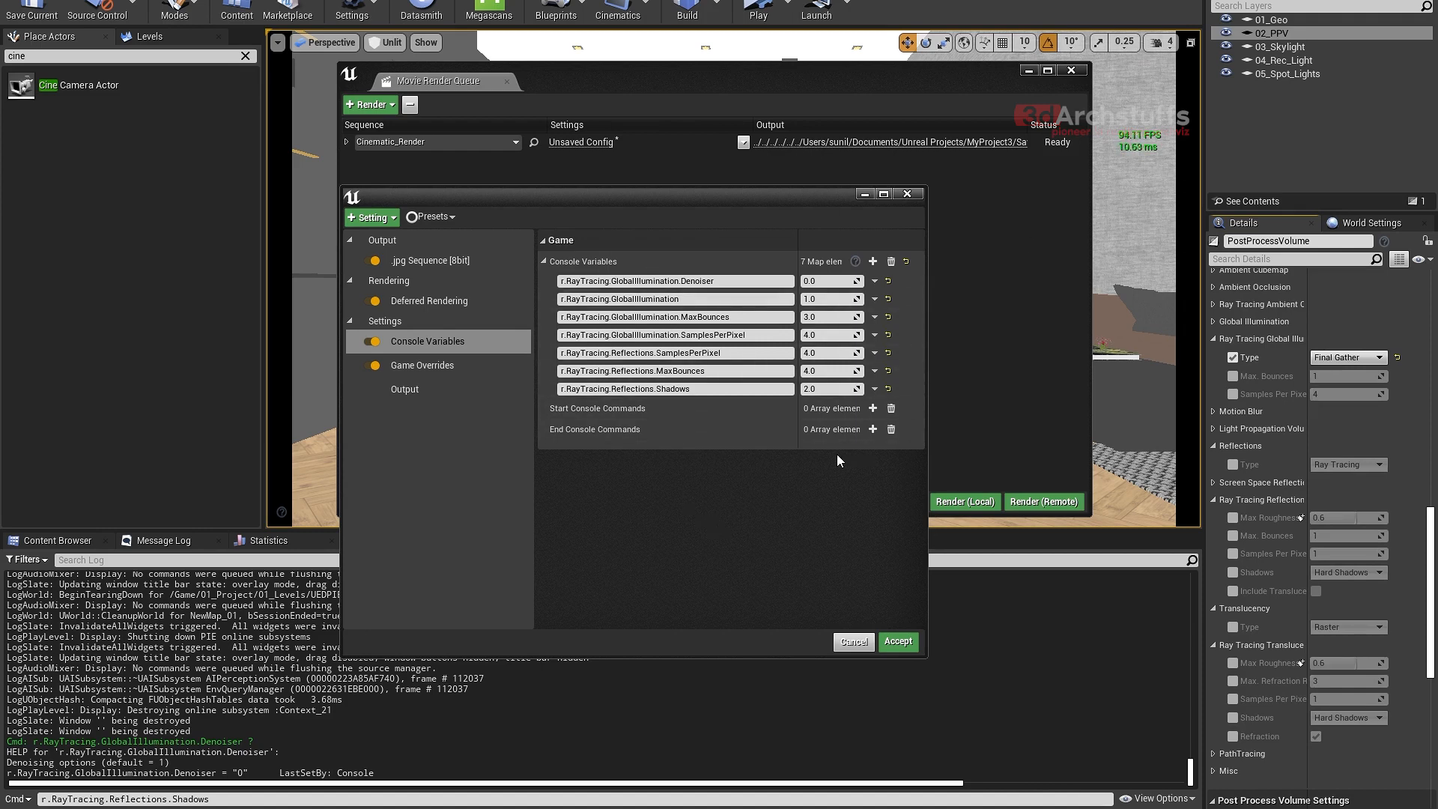
- Add an eighth console variable, change the Output Log's command line to r.RayTracing.GlobalIllumination.RenderTileSize and copy the full name
click(873, 261)
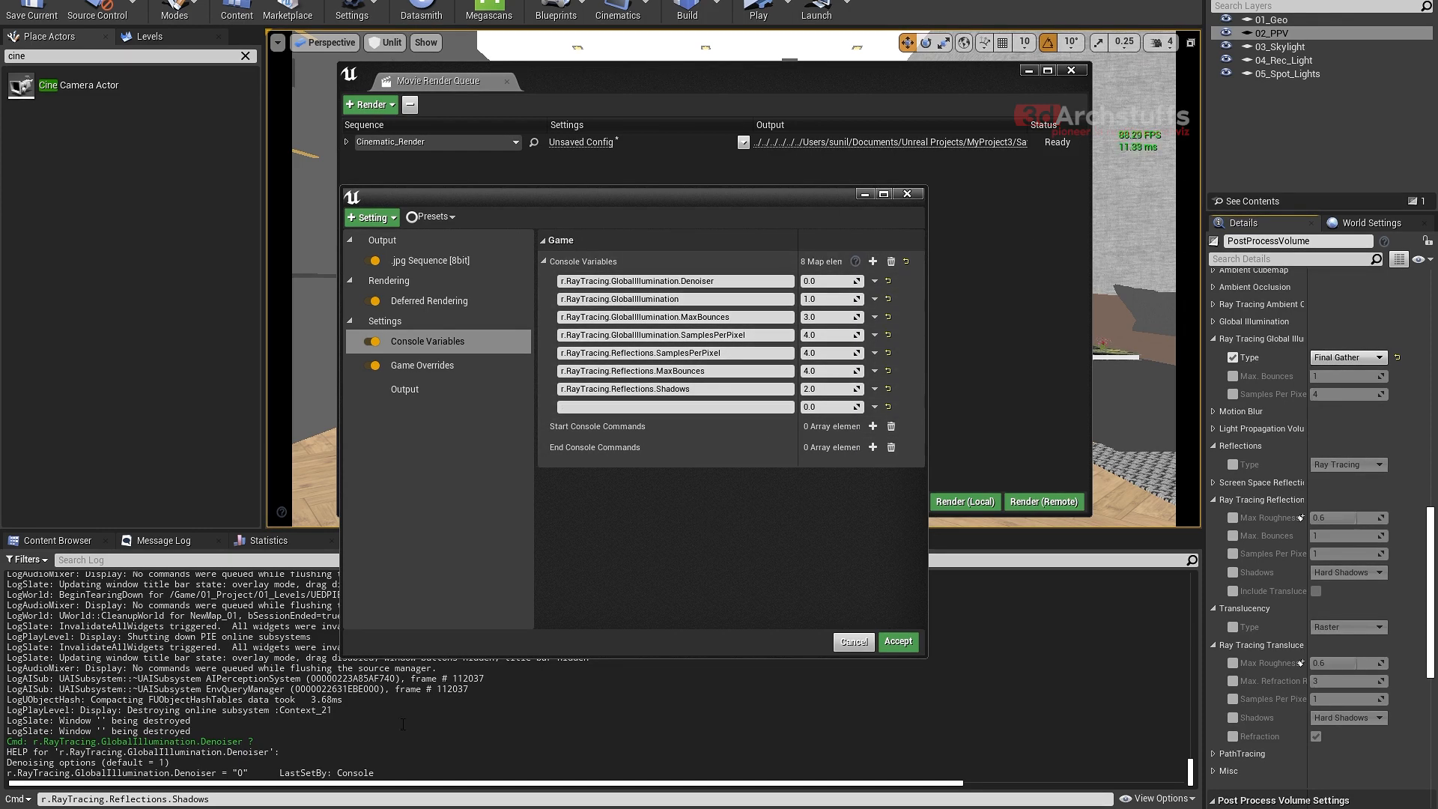
click(221, 800)
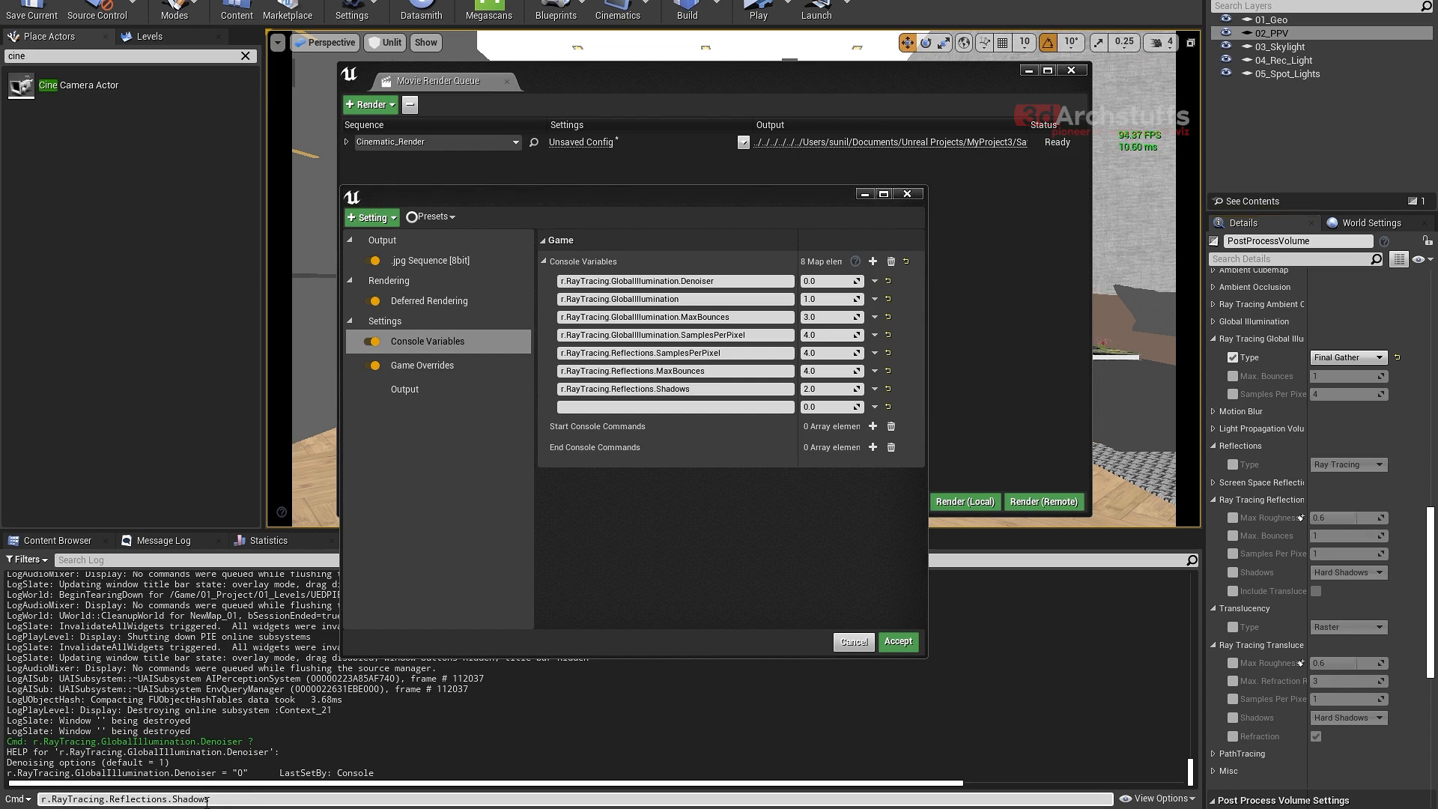
drag(218, 800, 131, 799)
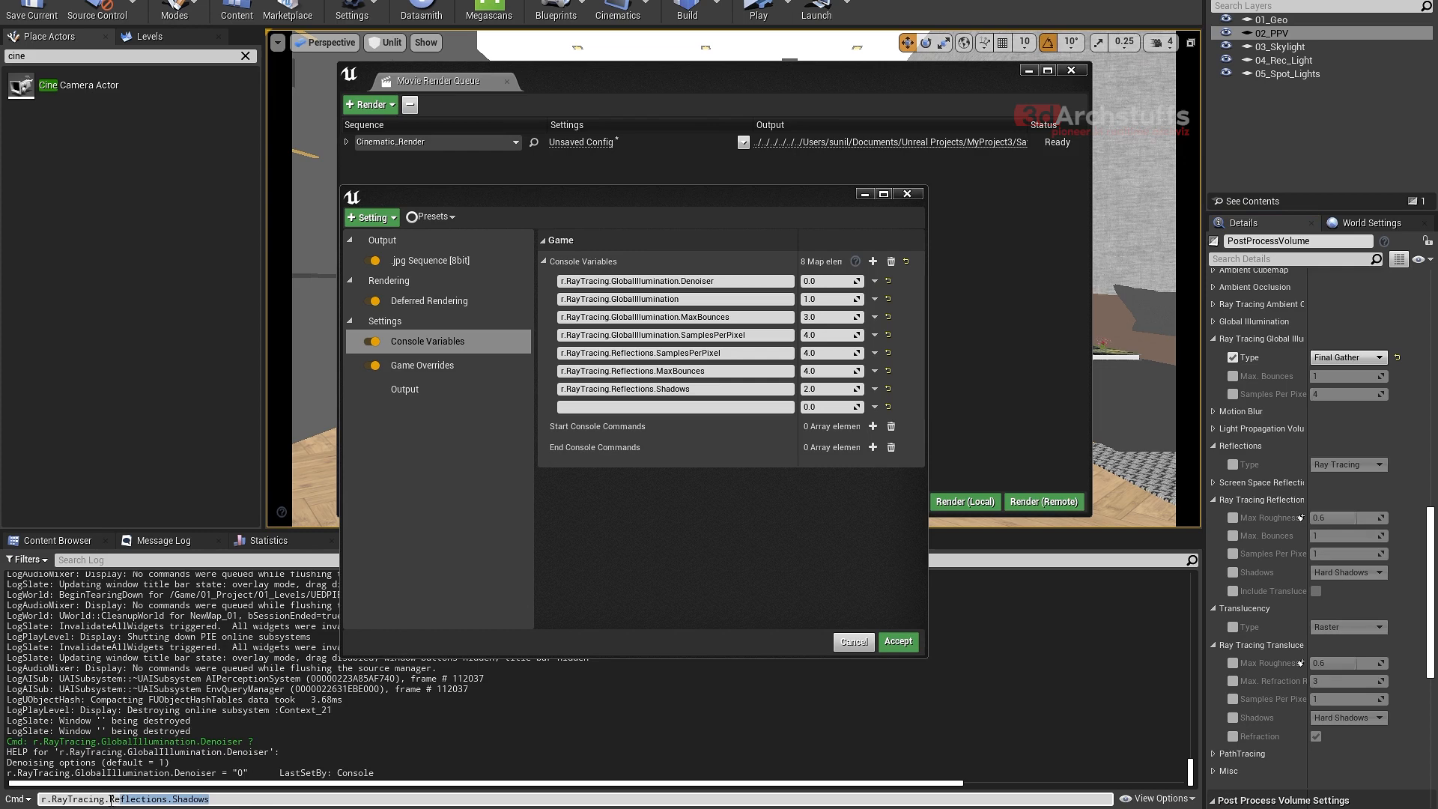
key(BackSpace)
key(BackSpace)
key(BackSpace)
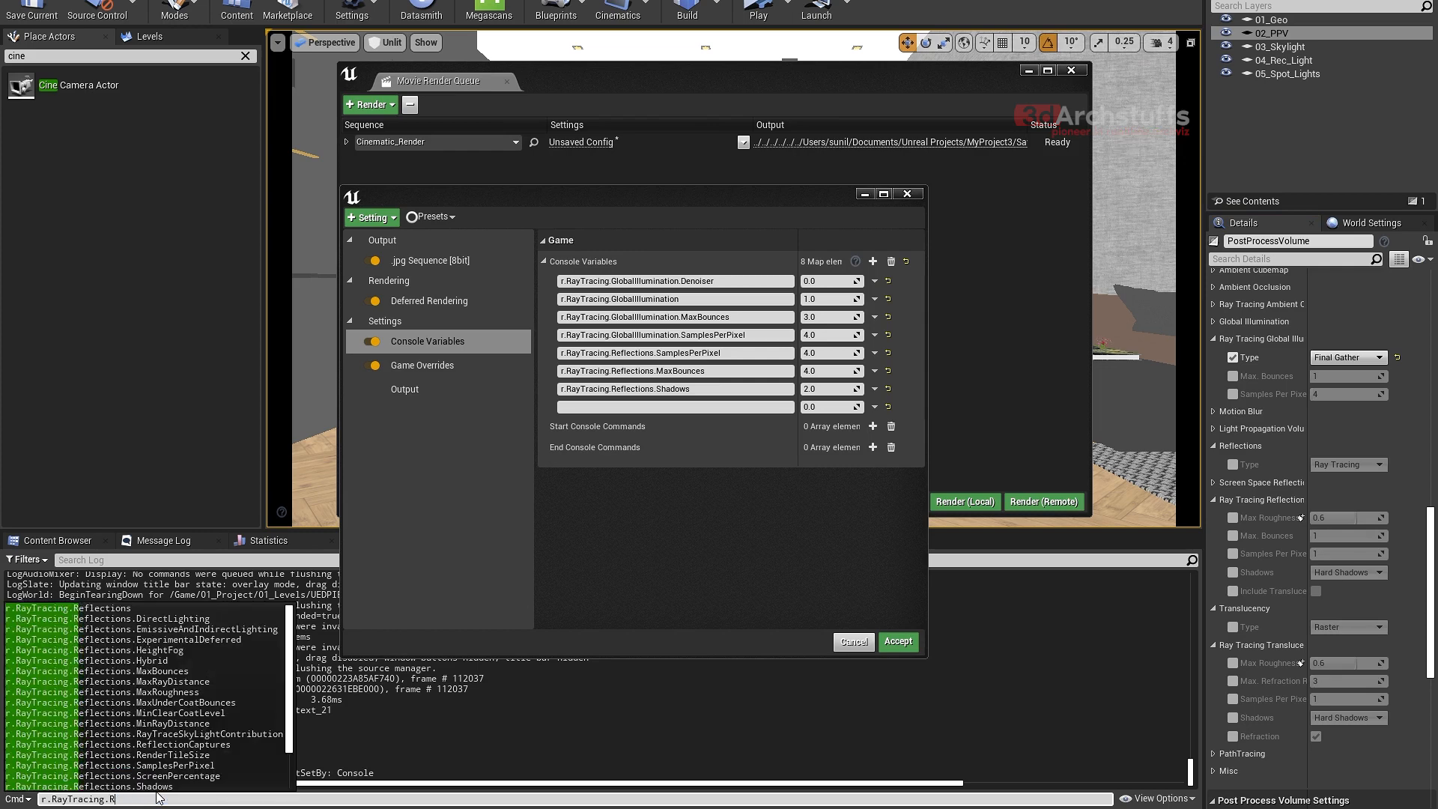
text(g)
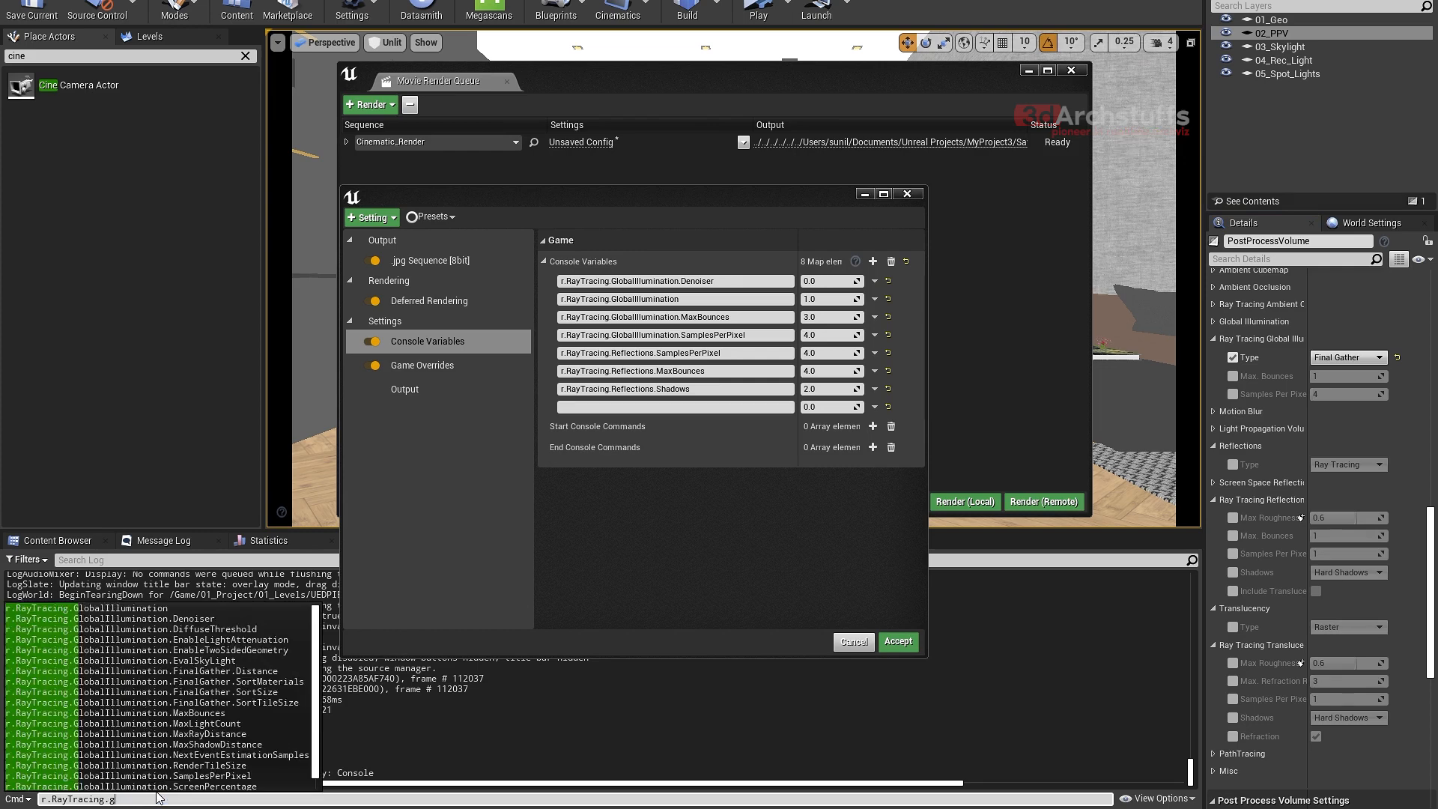
click(204, 766)
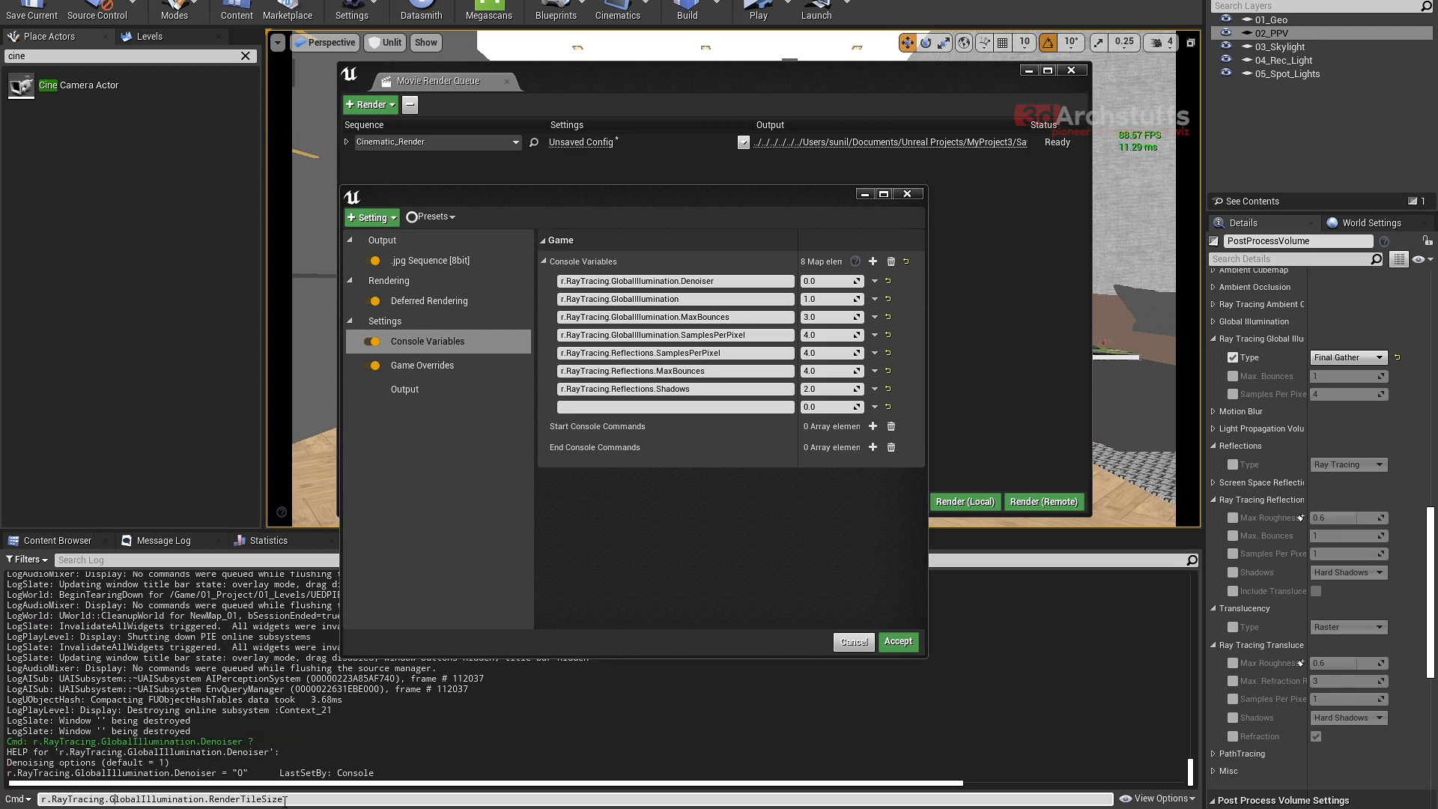
drag(285, 801, 39, 801)
key(ctrl+c)
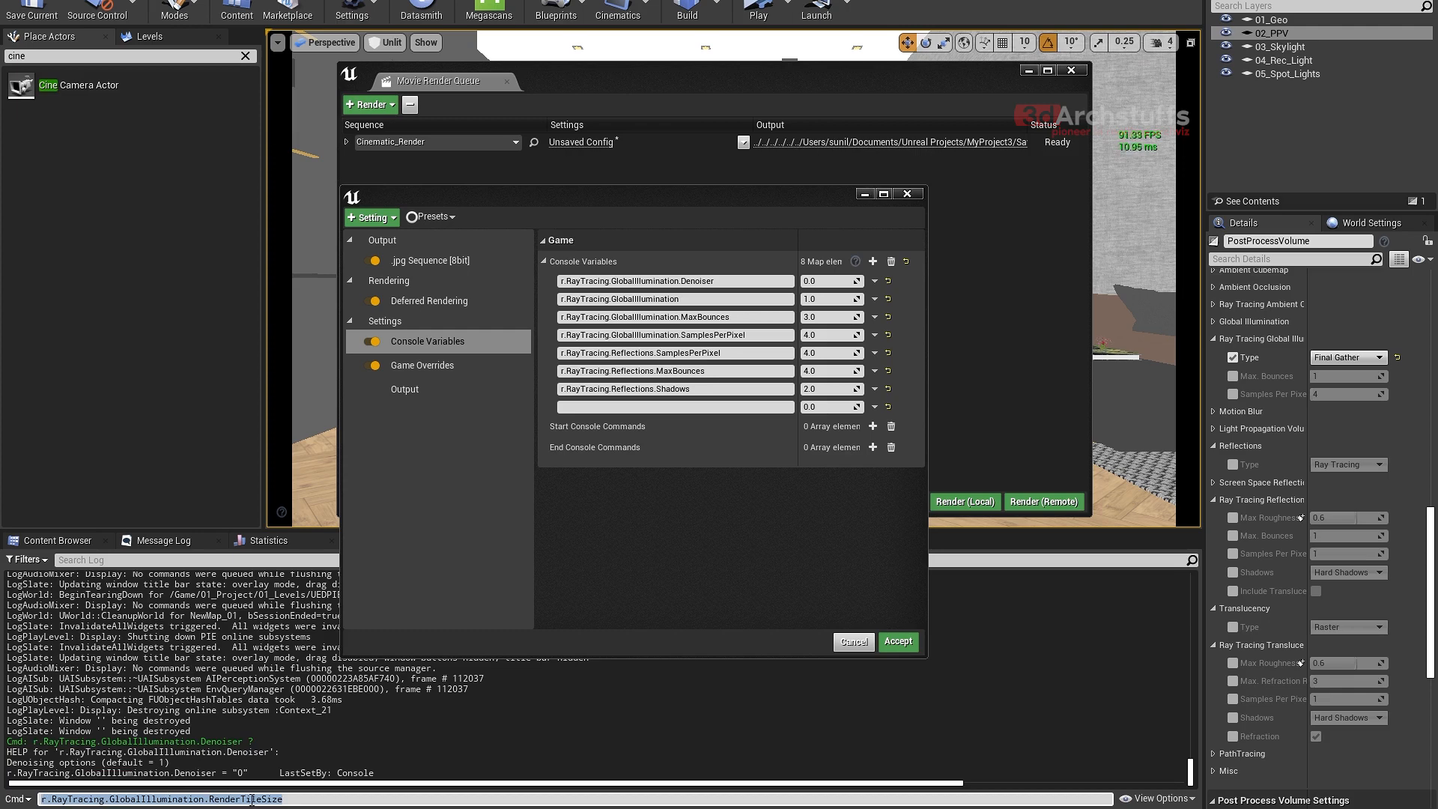
- Name the empty eighth console variable r.RayTracing.GlobalIllumination.RenderTileSize with the copied text and set it to 64
click(659, 407)
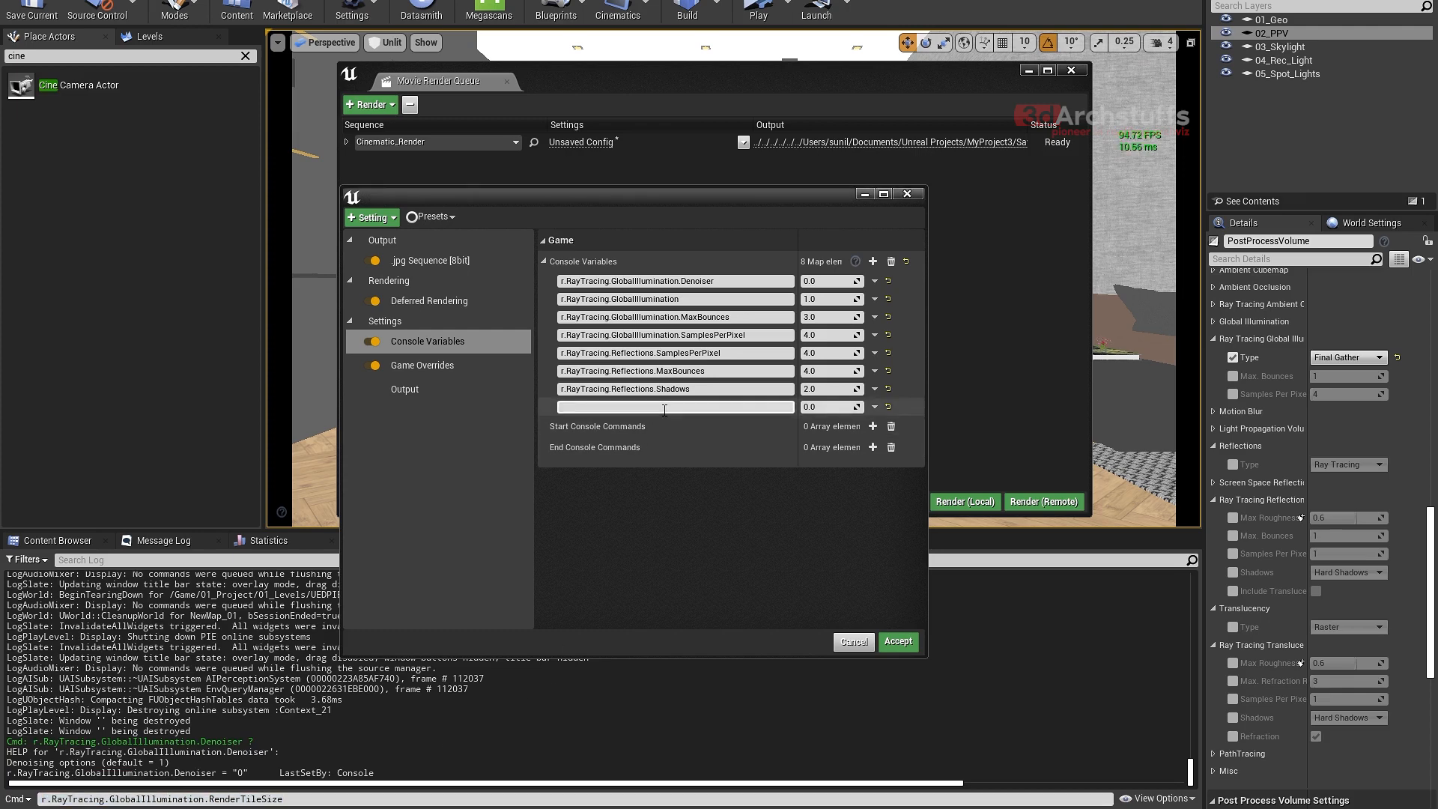
key(ctrl+v)
click(817, 407)
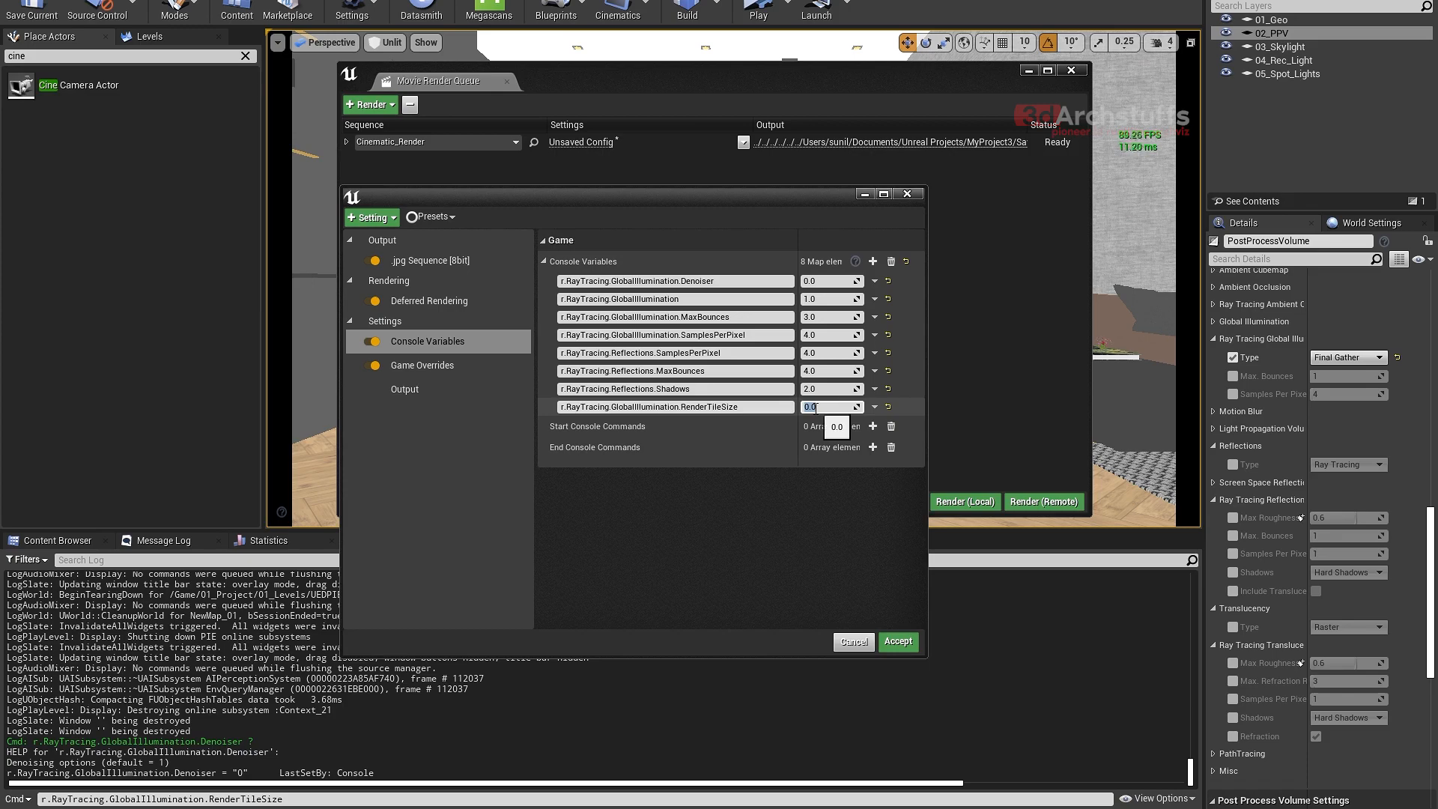
key(Return)
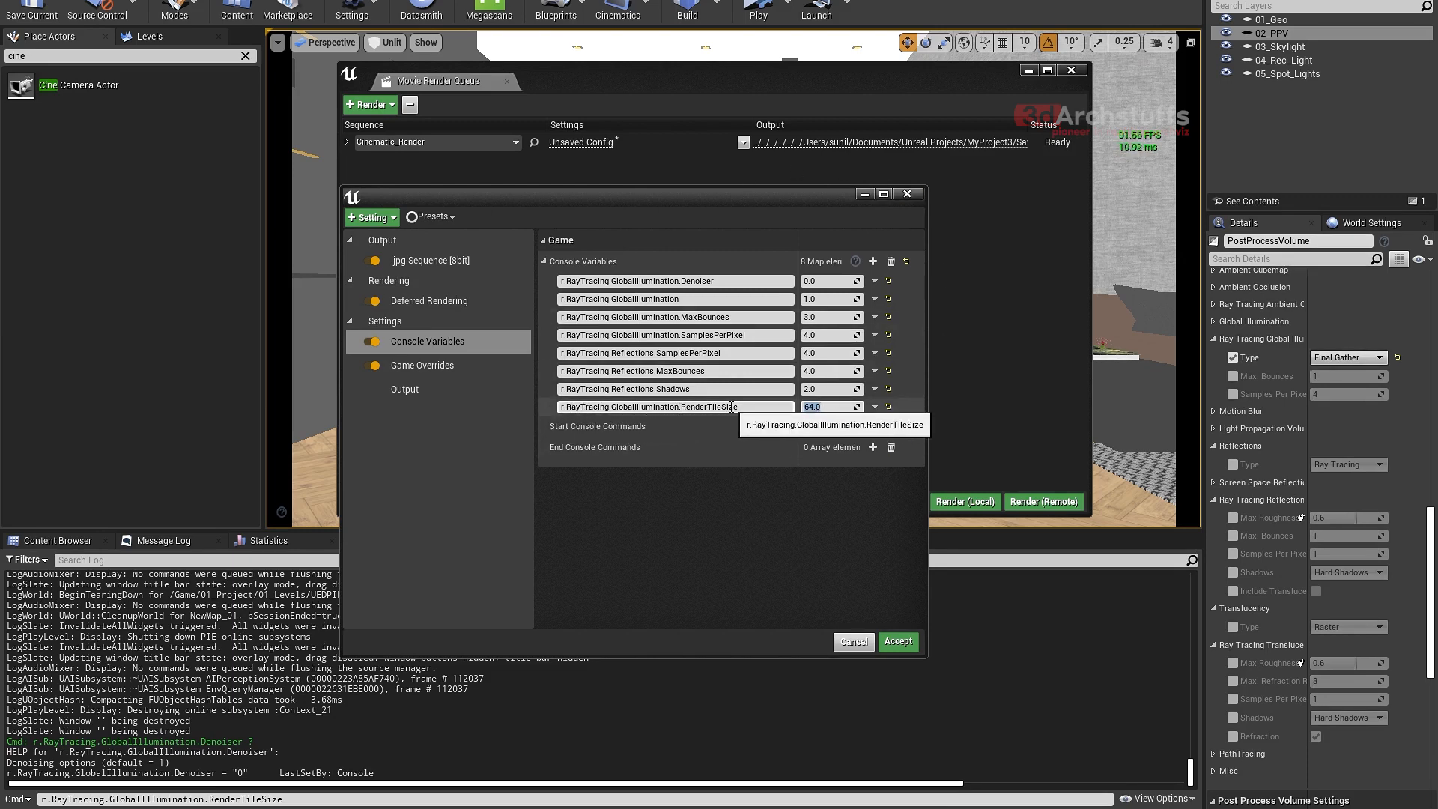
click(830, 409)
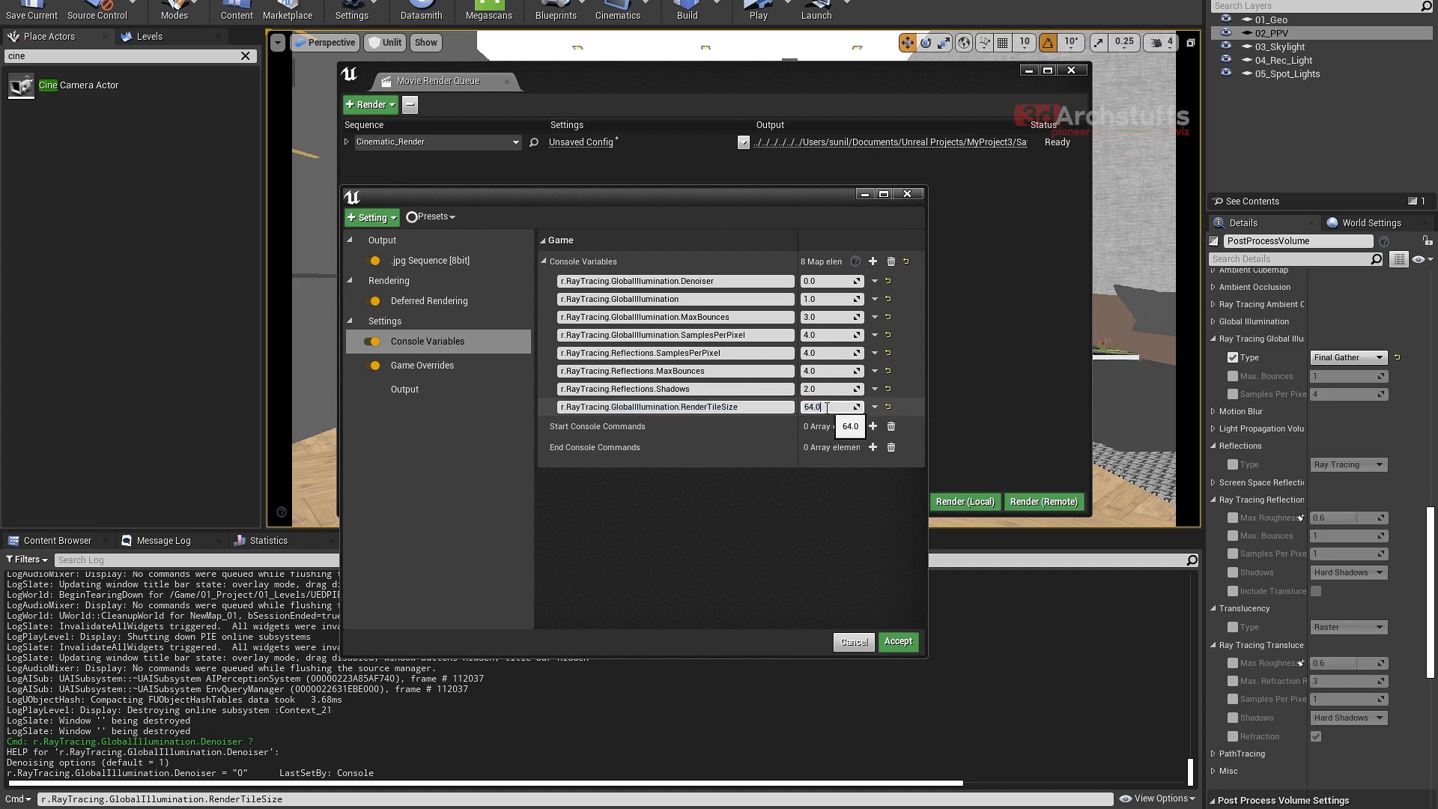
drag(828, 408, 796, 411)
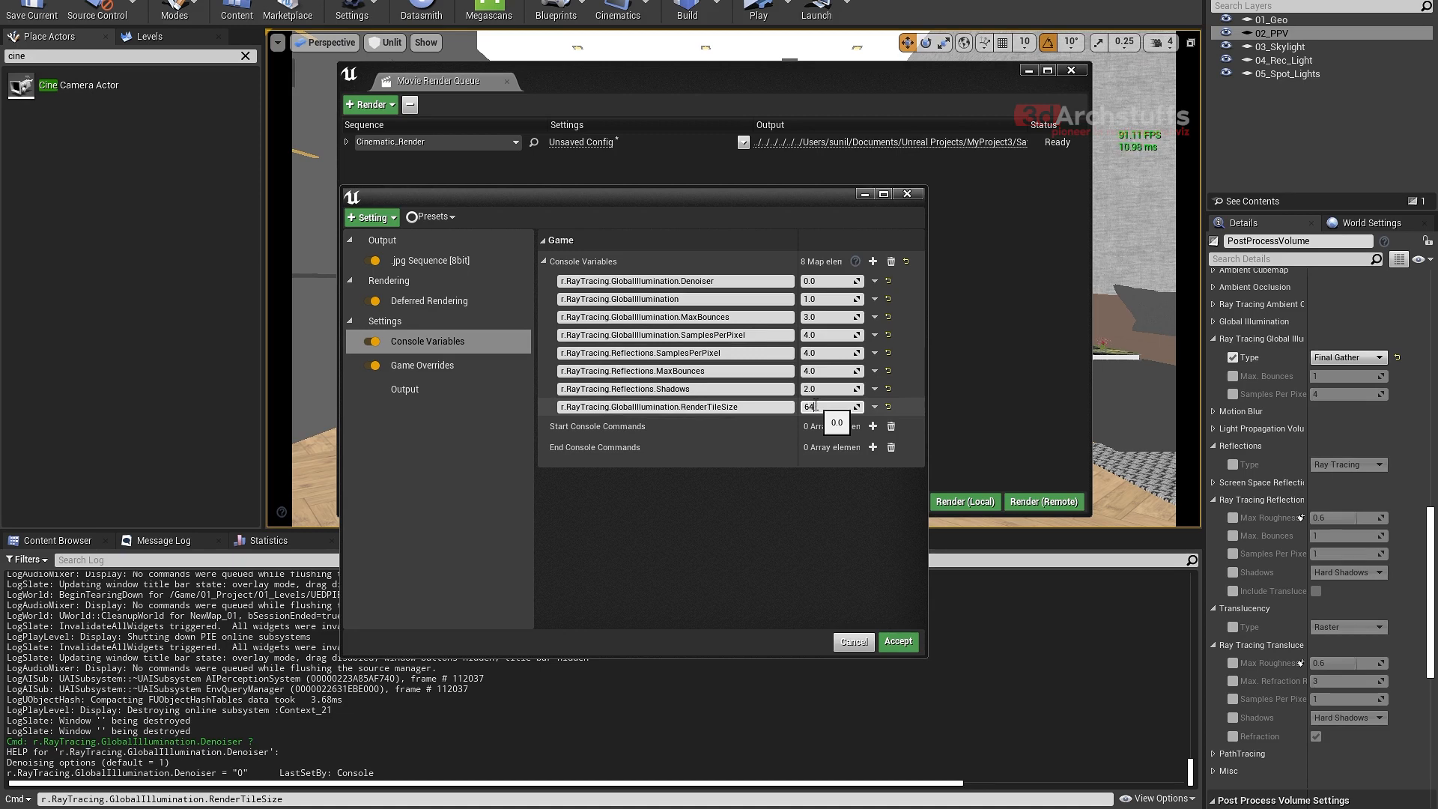
key(Return)
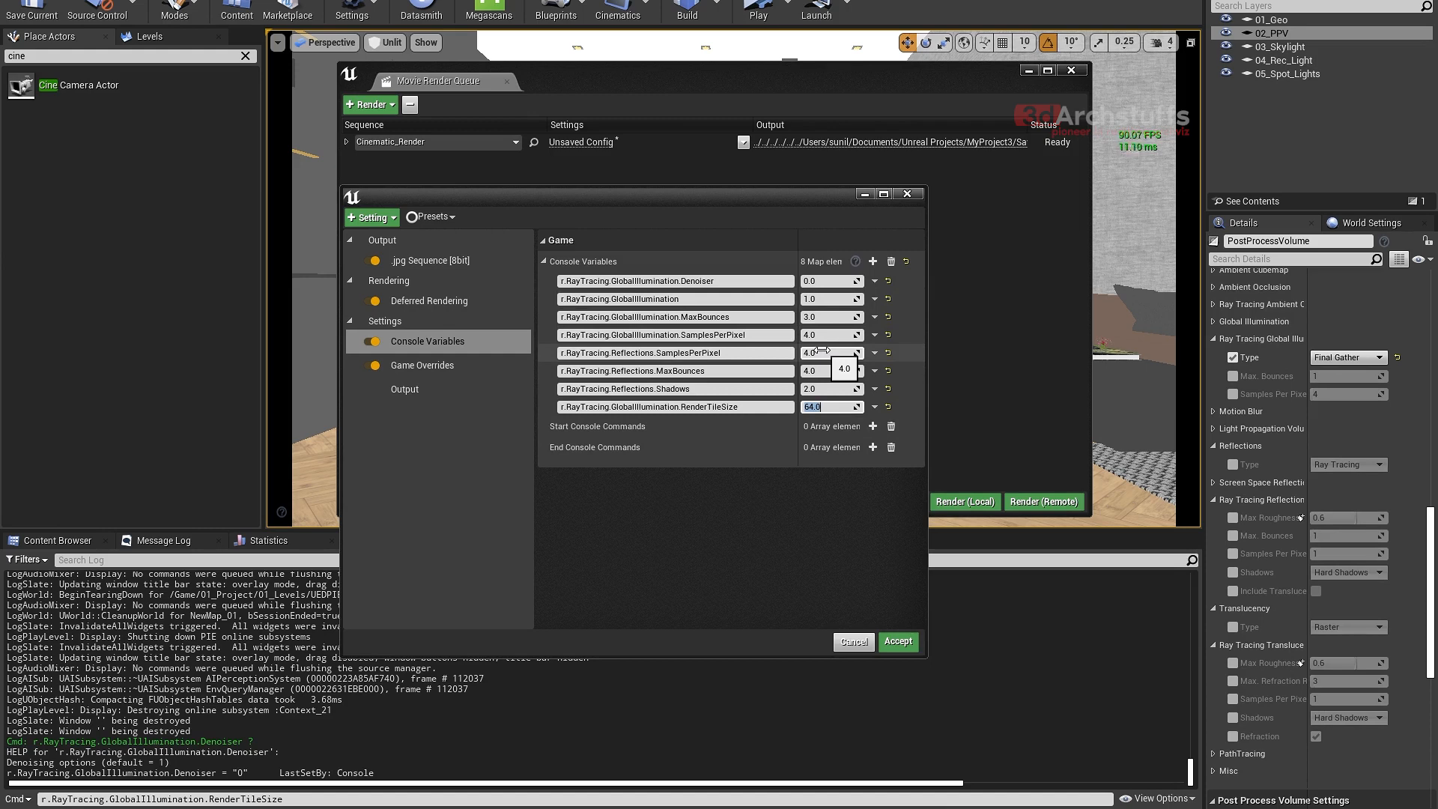
click(703, 529)
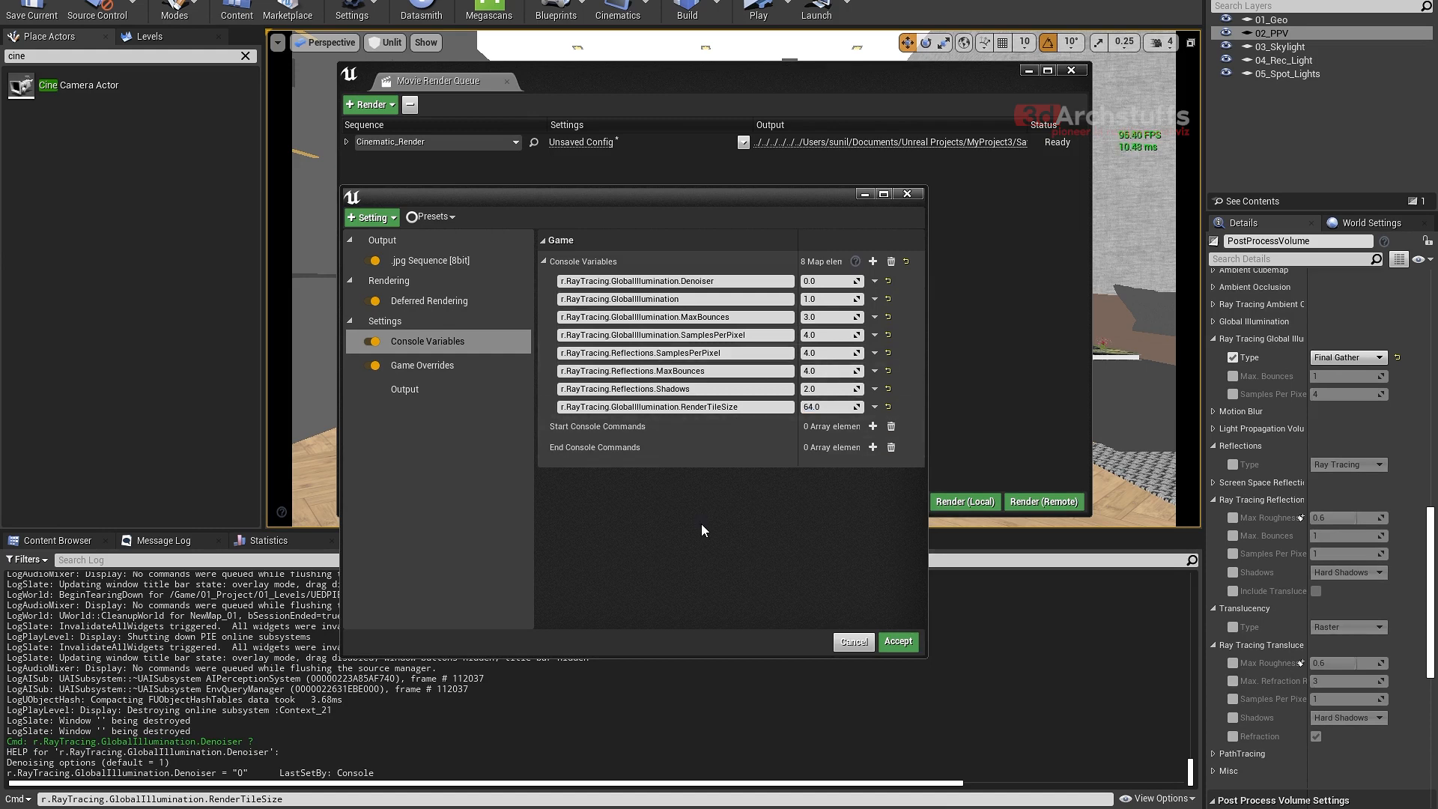
- Add a ninth console variable, change the Output Log's command line to r.RayTracing.GlobalIllumination.ScreenPercentage and copy the full name
click(873, 263)
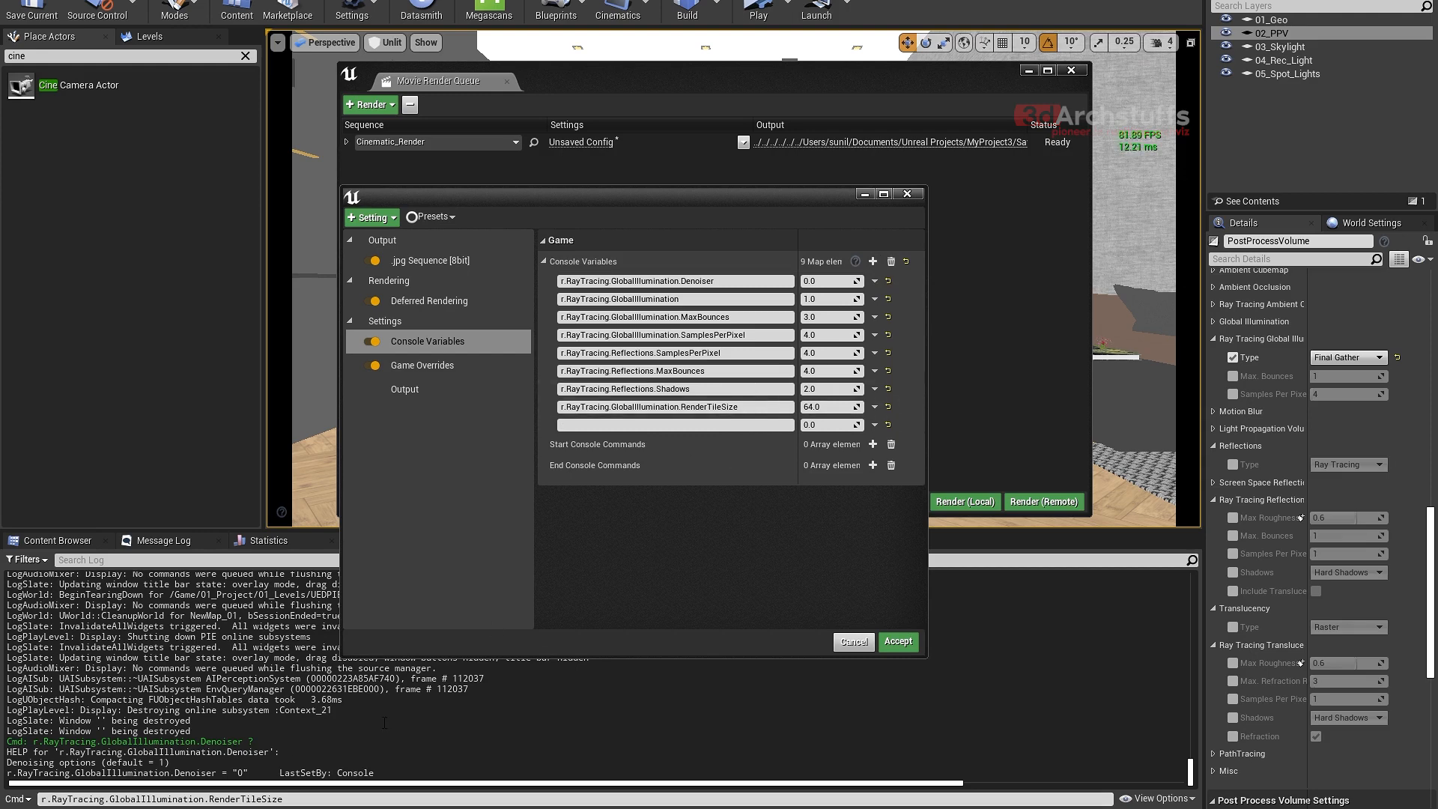
drag(296, 805, 209, 800)
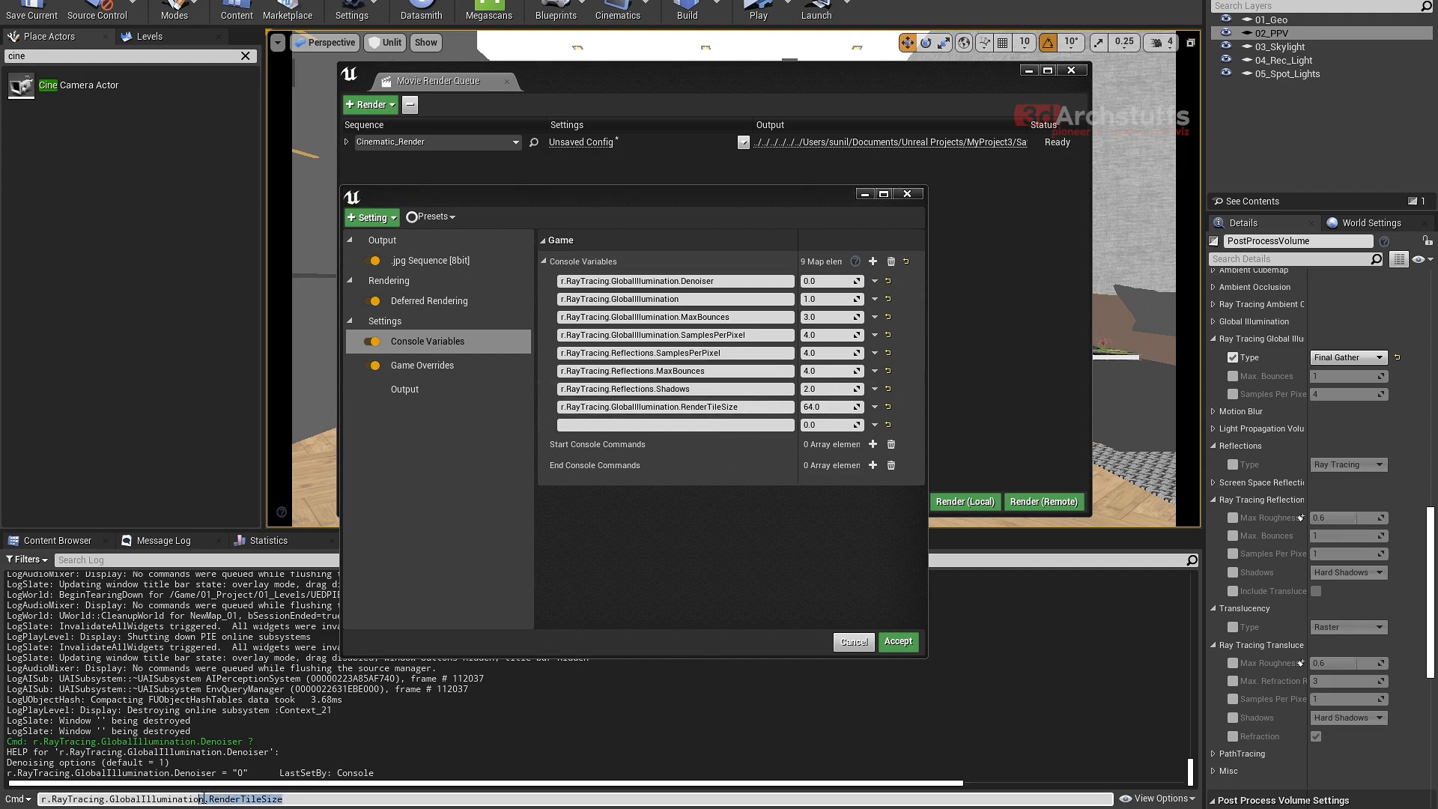
text(s)
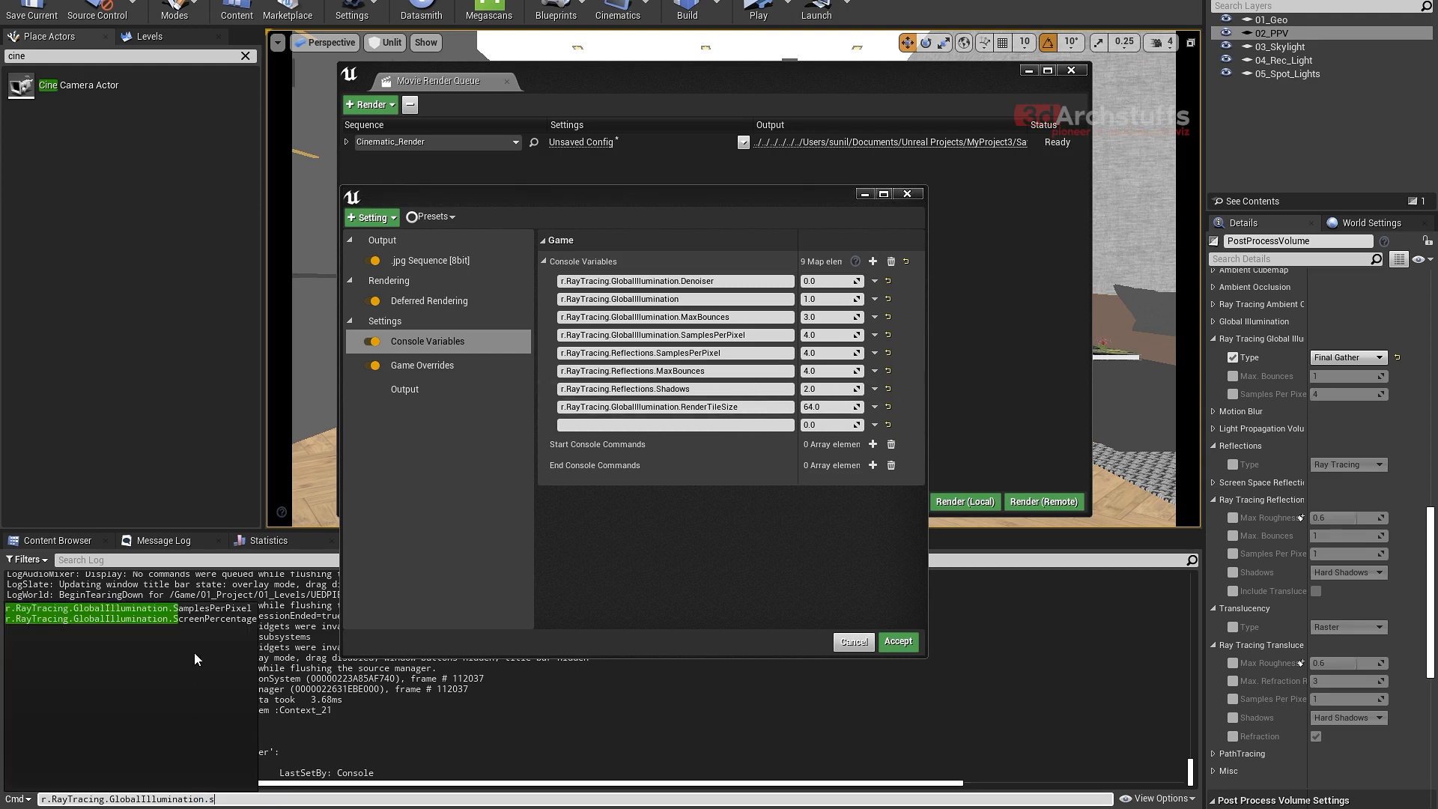
click(185, 619)
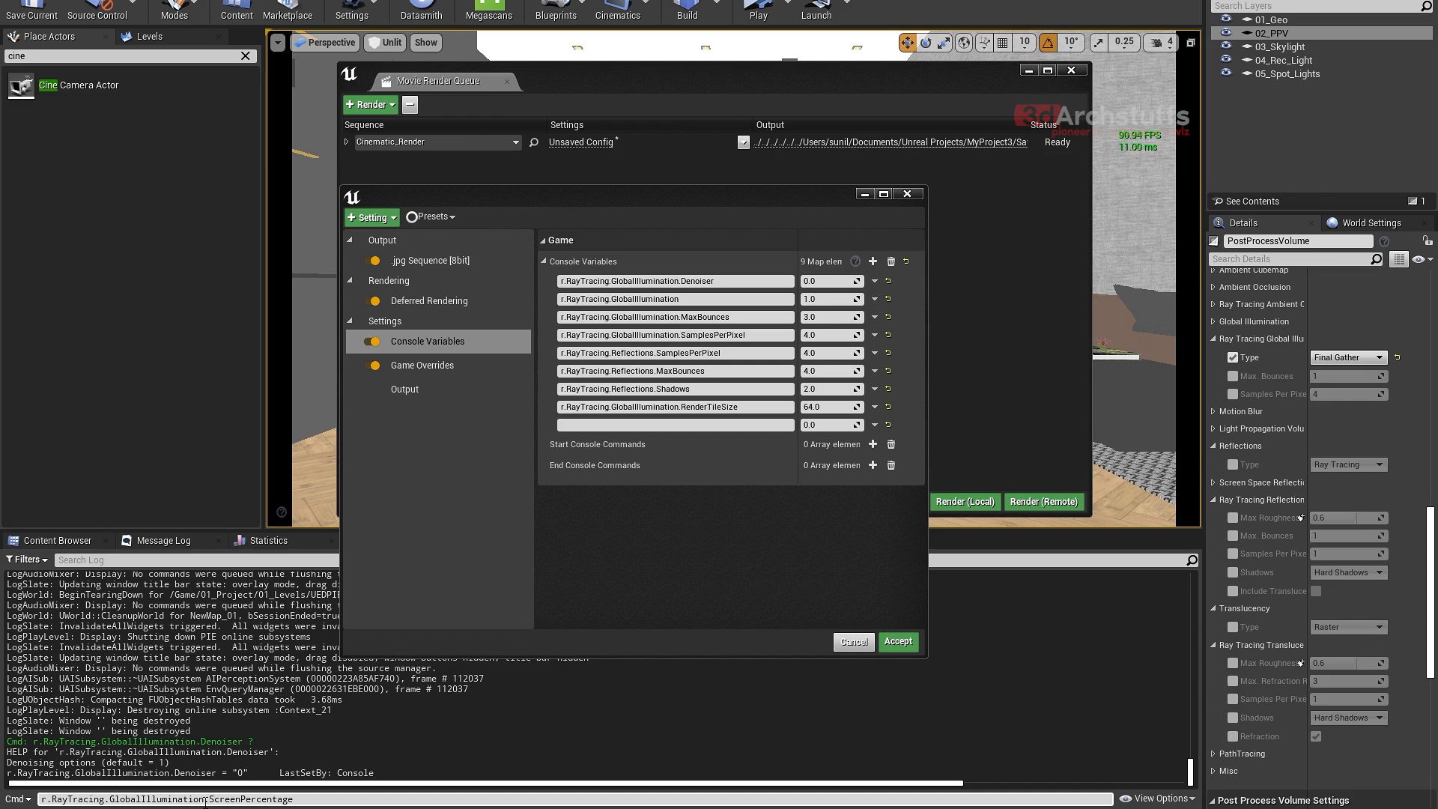
drag(300, 800, 40, 801)
key(ctrl+c)
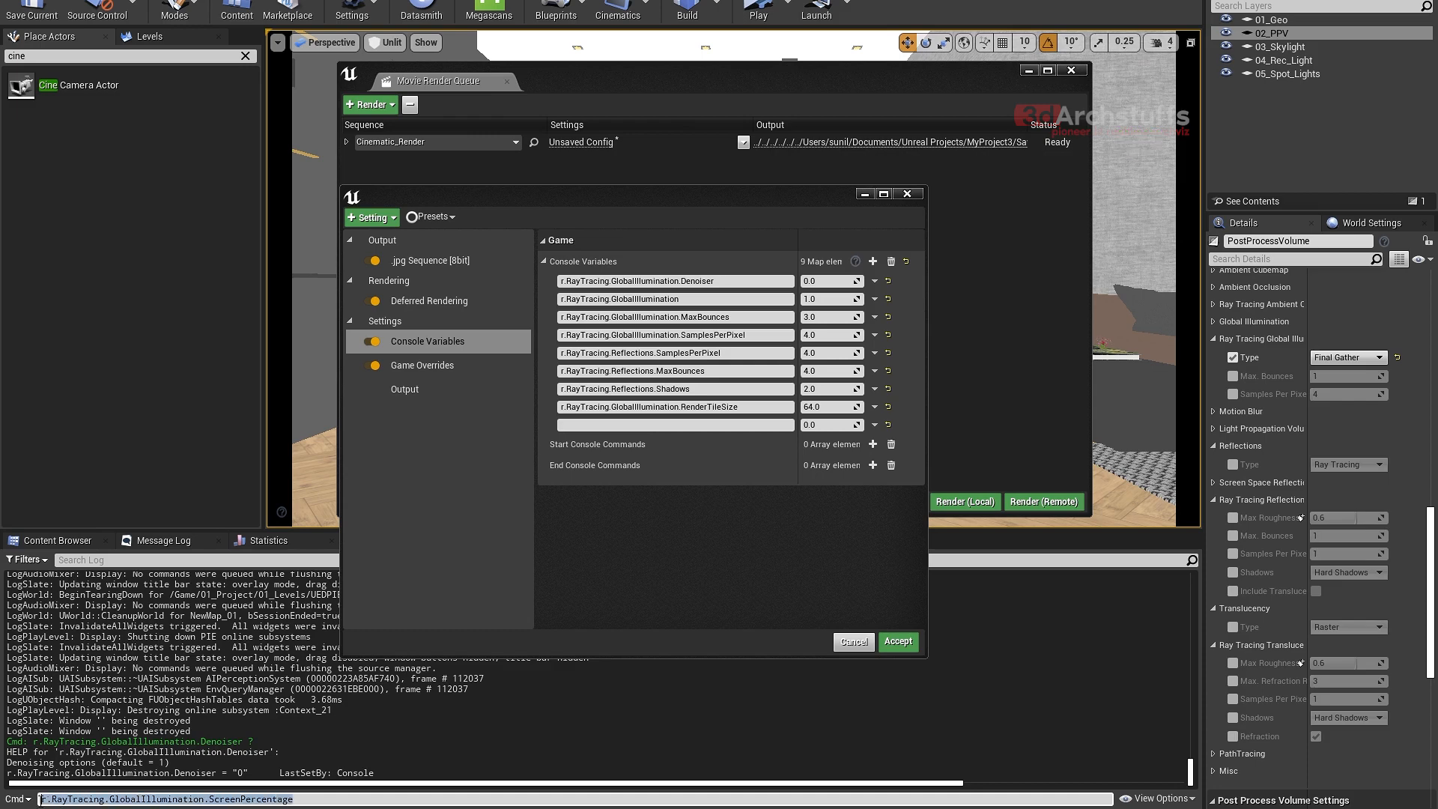
- Name the empty ninth console variable r.RayTracing.GlobalIllumination.ScreenPercentage with the copied text and set it to 100
click(683, 424)
key(ctrl+v)
click(828, 426)
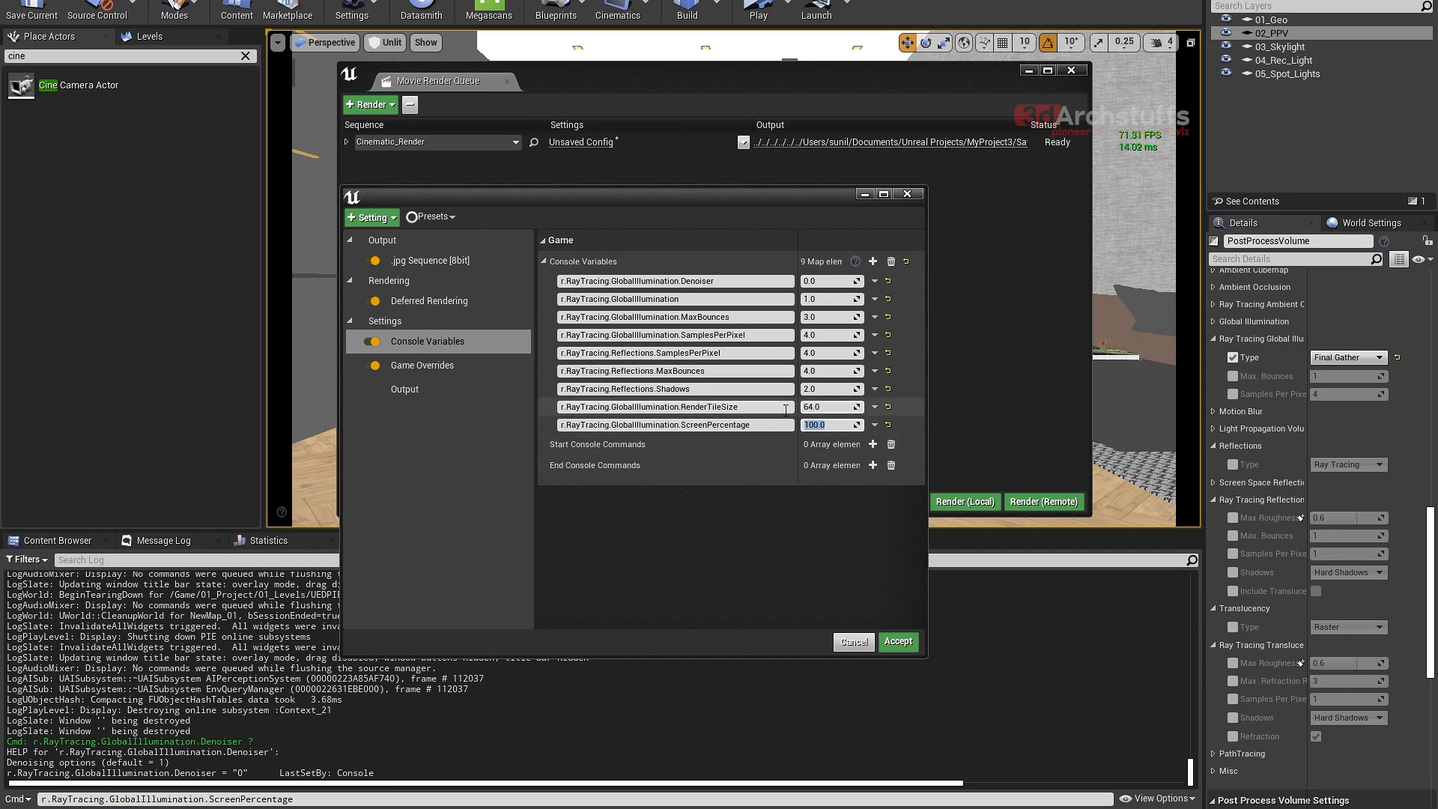
- Query the console help for r.RayTracing.GlobalIllumination.ScreenPercentage in the Output Log
click(325, 799)
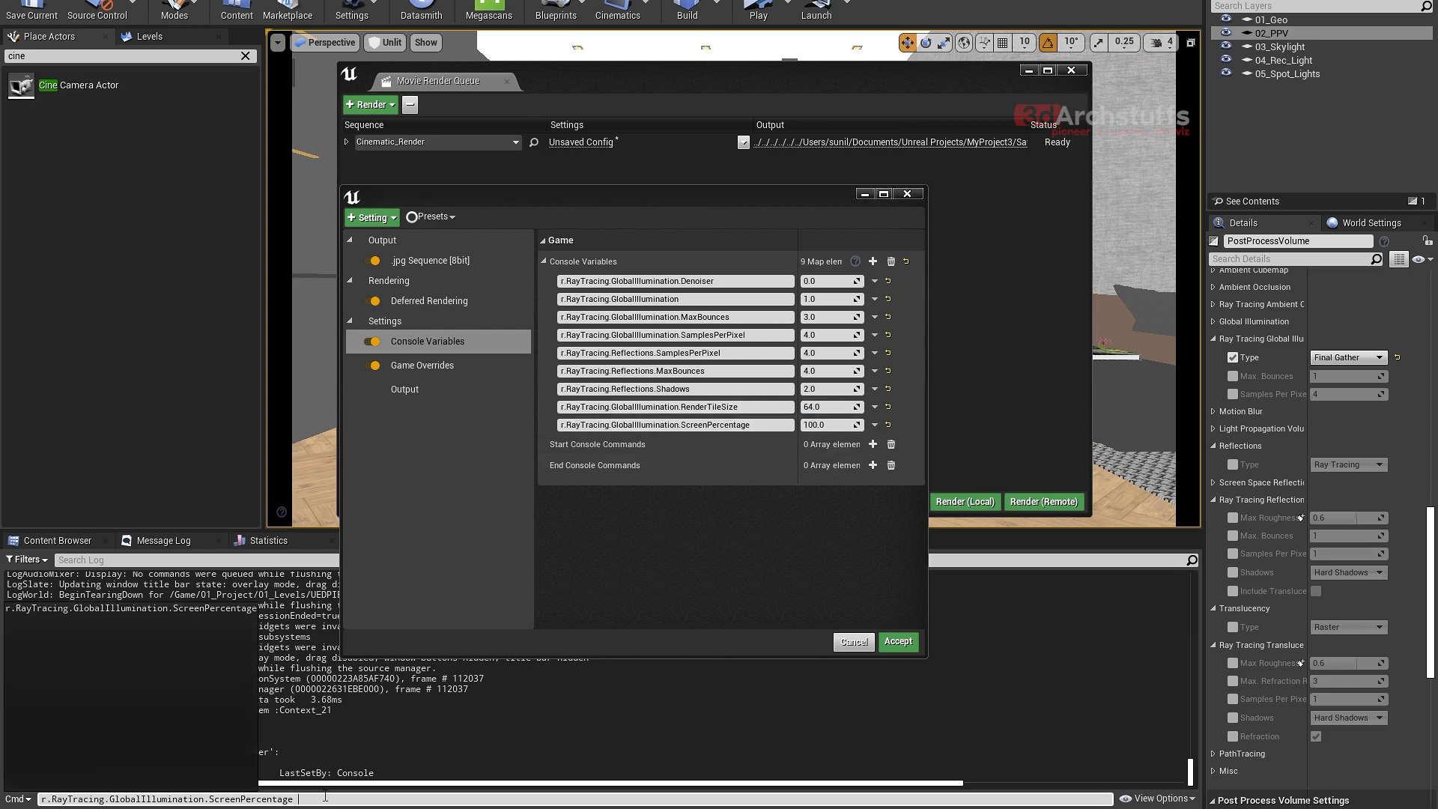
text(?)
key(Return)
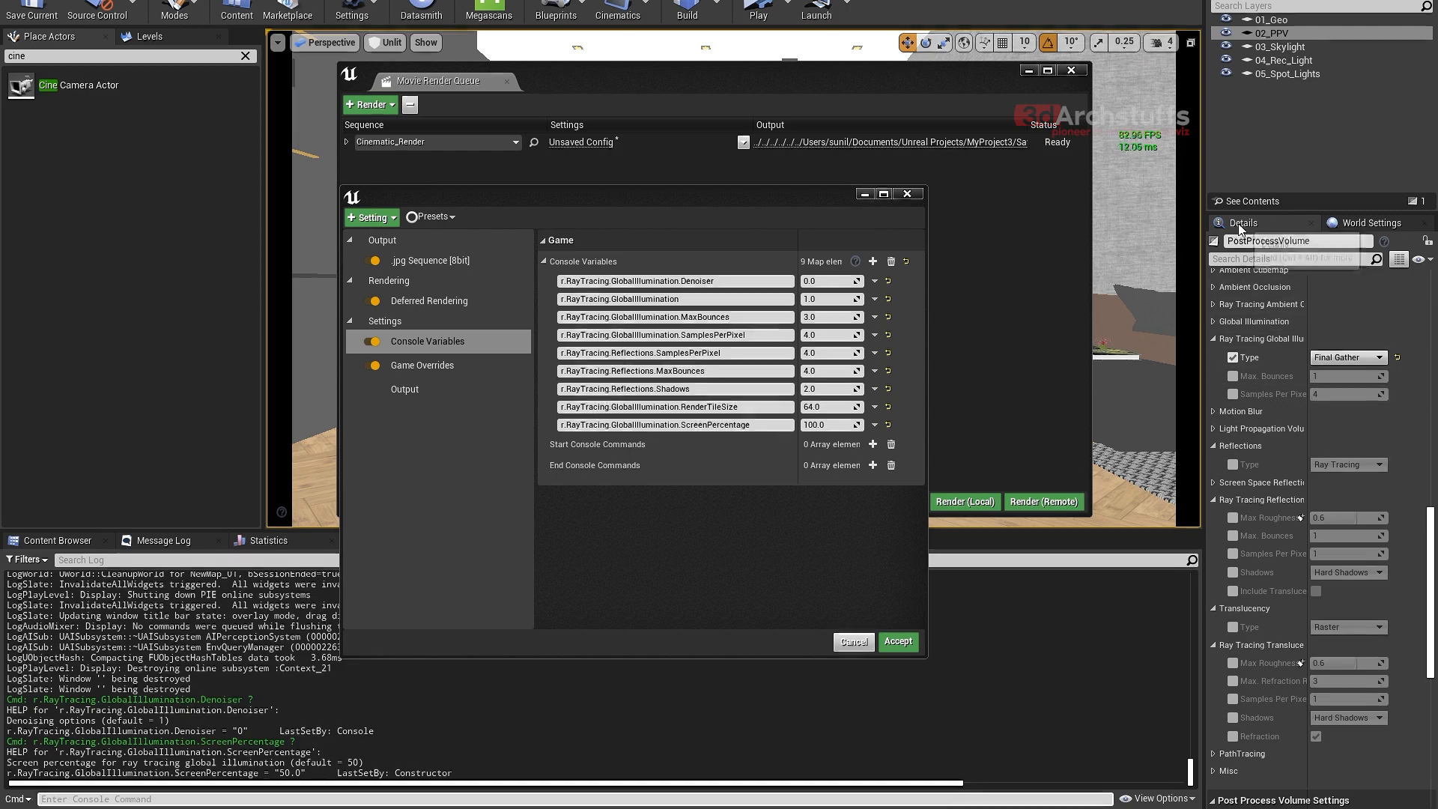
- Review the PostProcessVolume's Screen Percentage setting under Misc by temporarily enabling its override, and compare it with the ninth console variable
click(1283, 34)
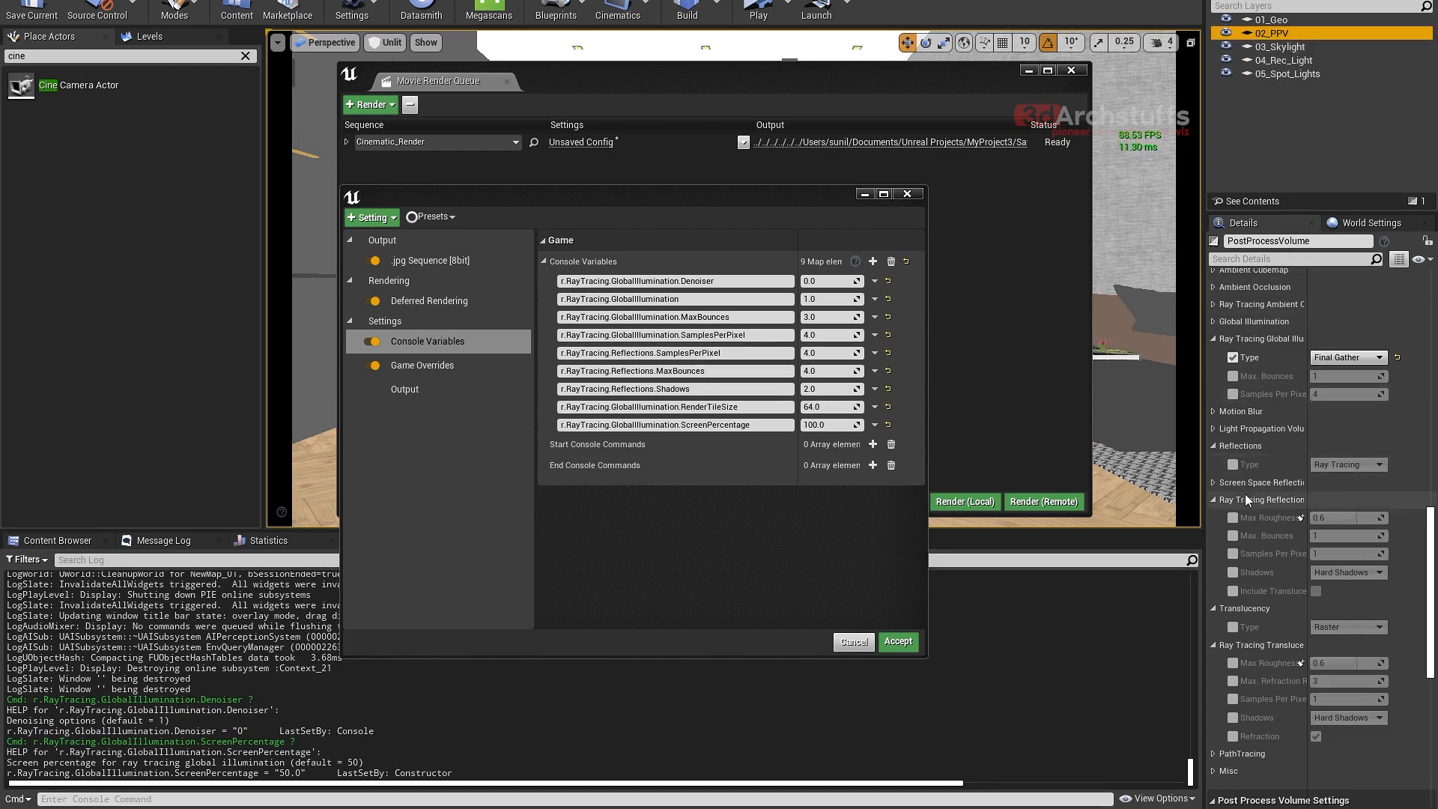
scroll(1245, 493, down, 2)
scroll(1250, 497, up, 5)
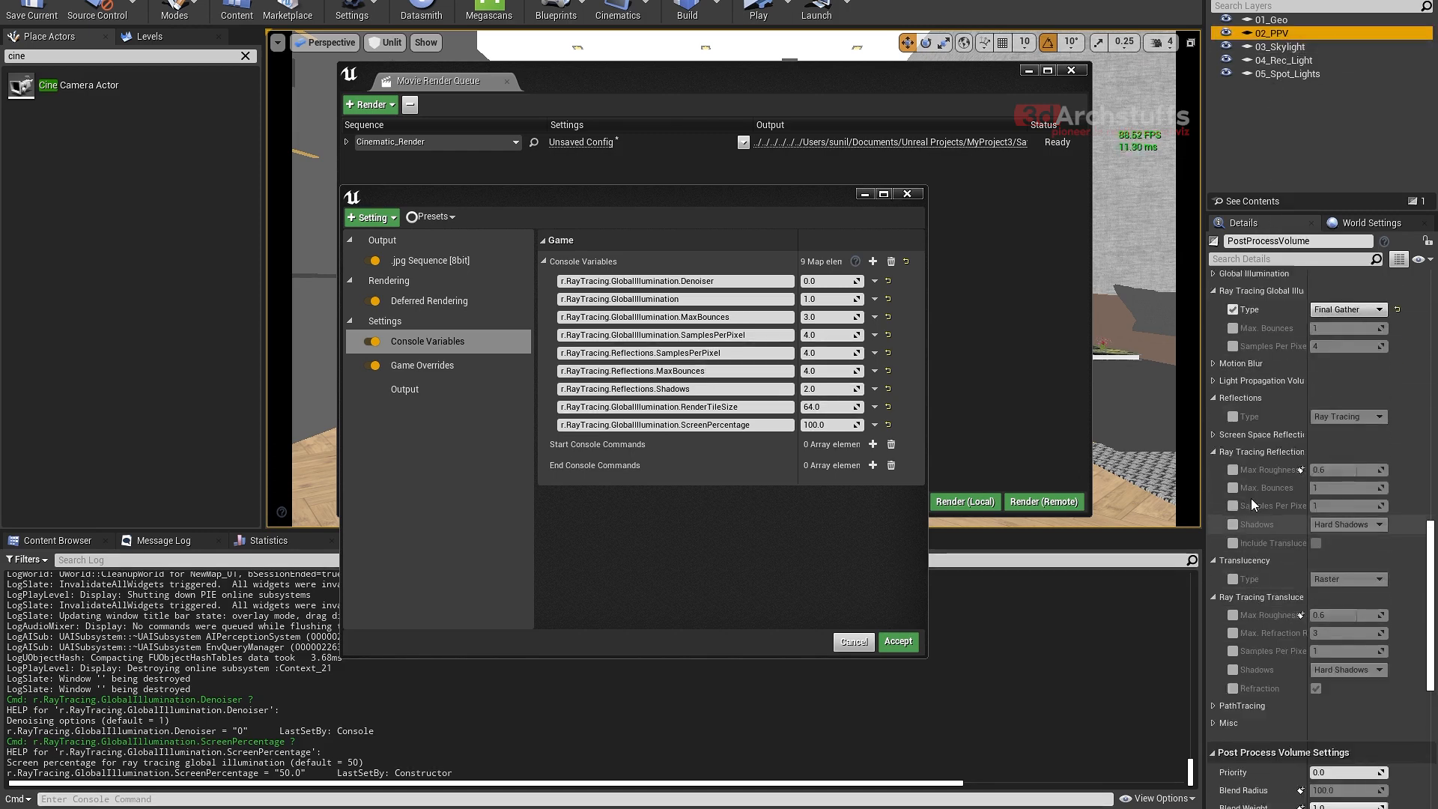
scroll(1252, 497, up, 10)
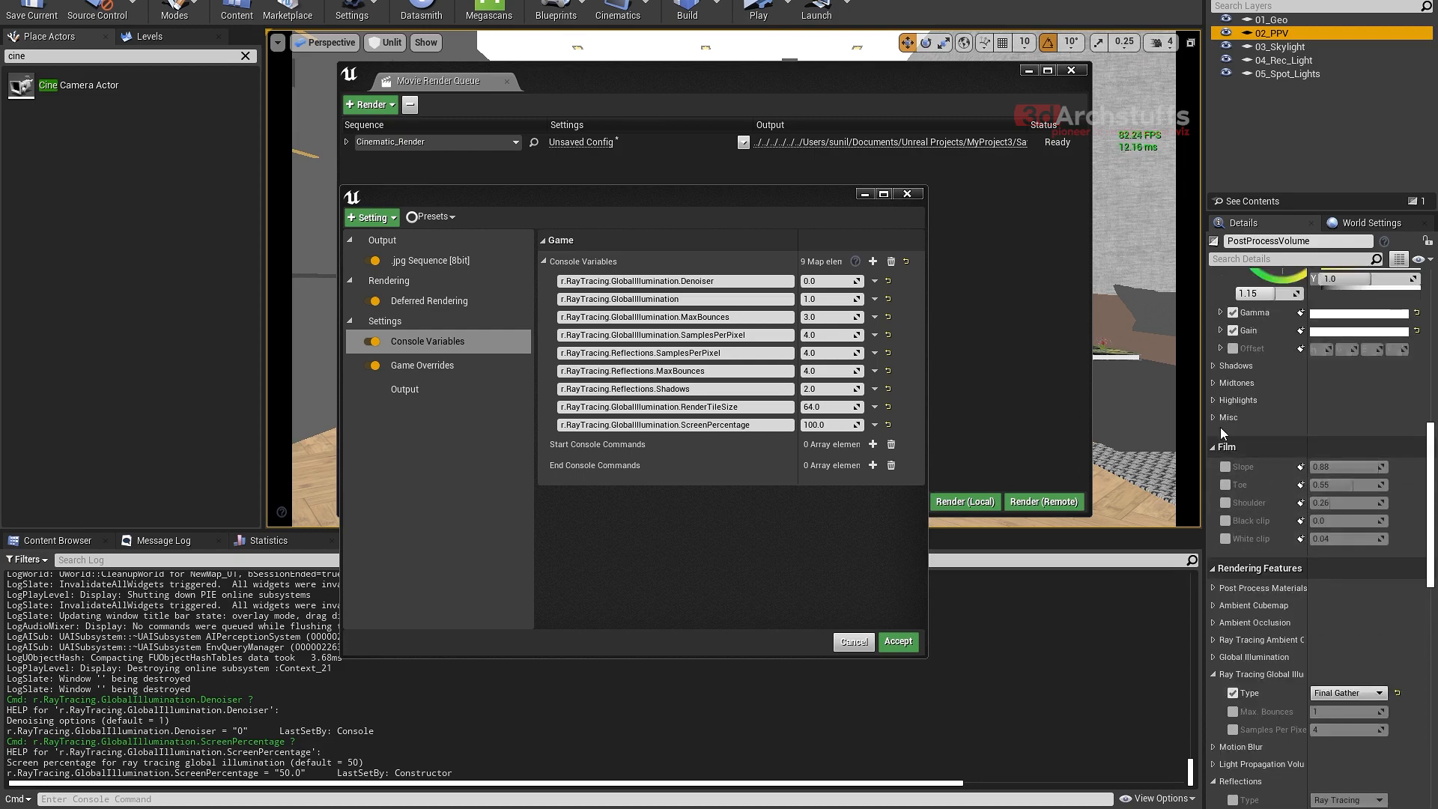
click(1213, 418)
click(1214, 418)
scroll(1243, 511, down, 10)
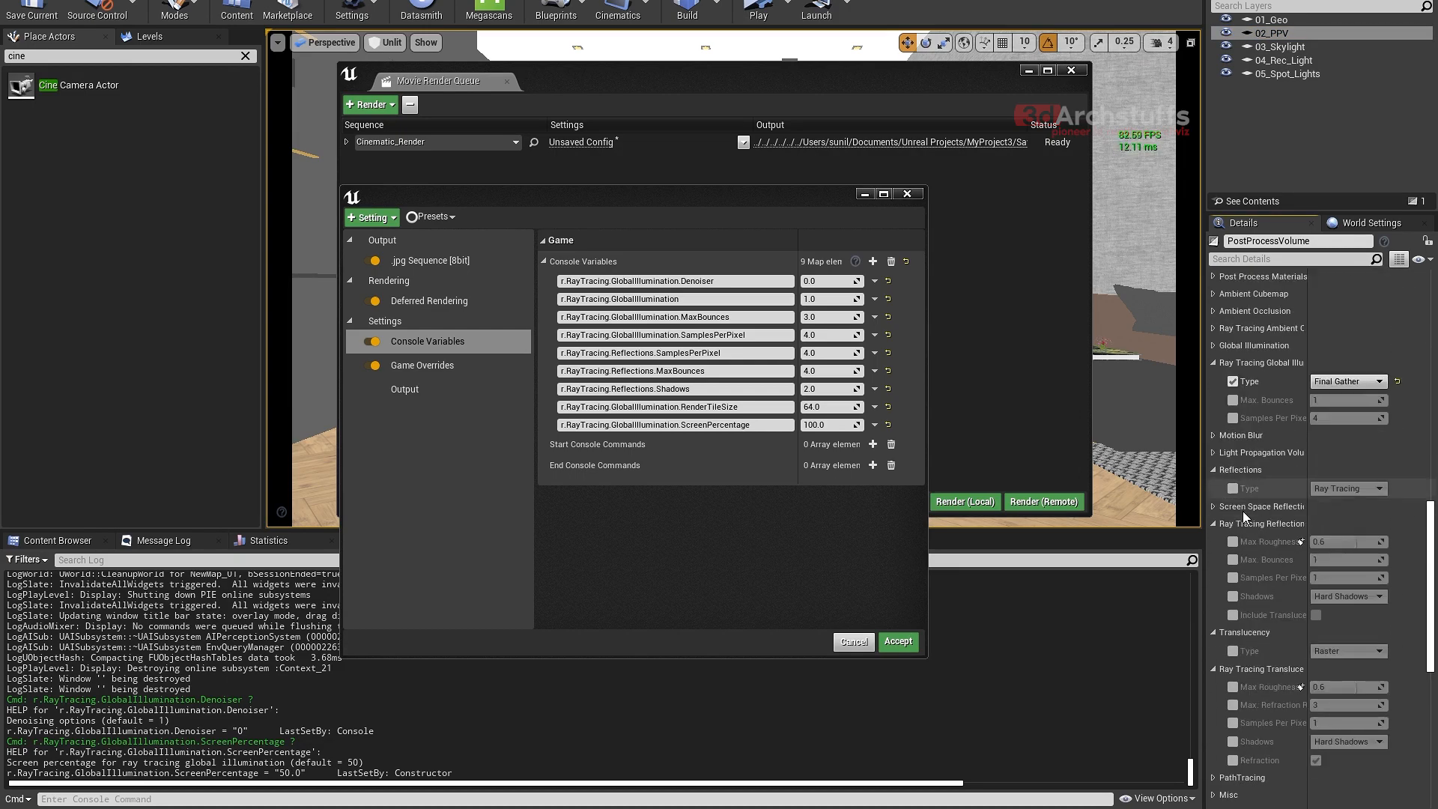
click(1214, 627)
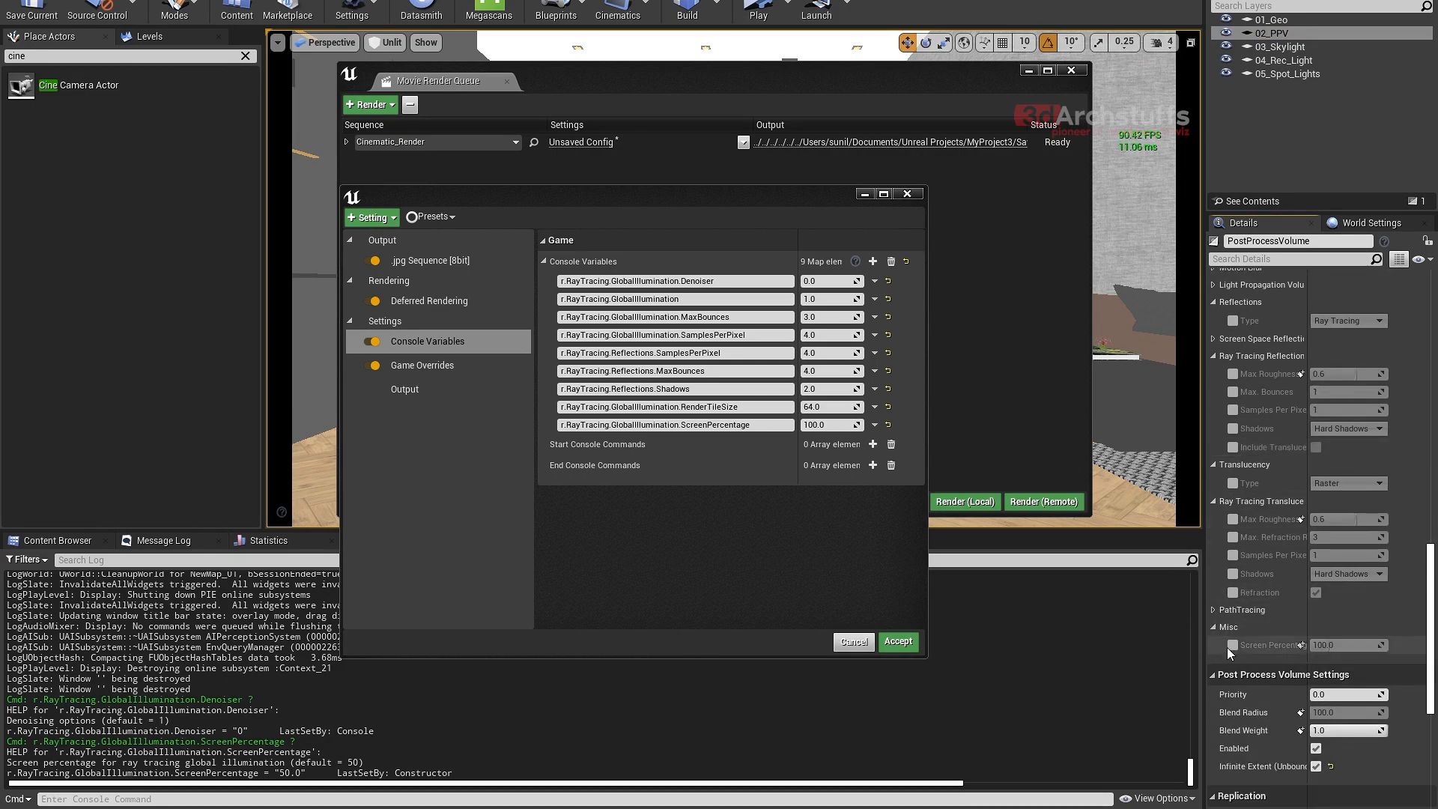
click(1234, 645)
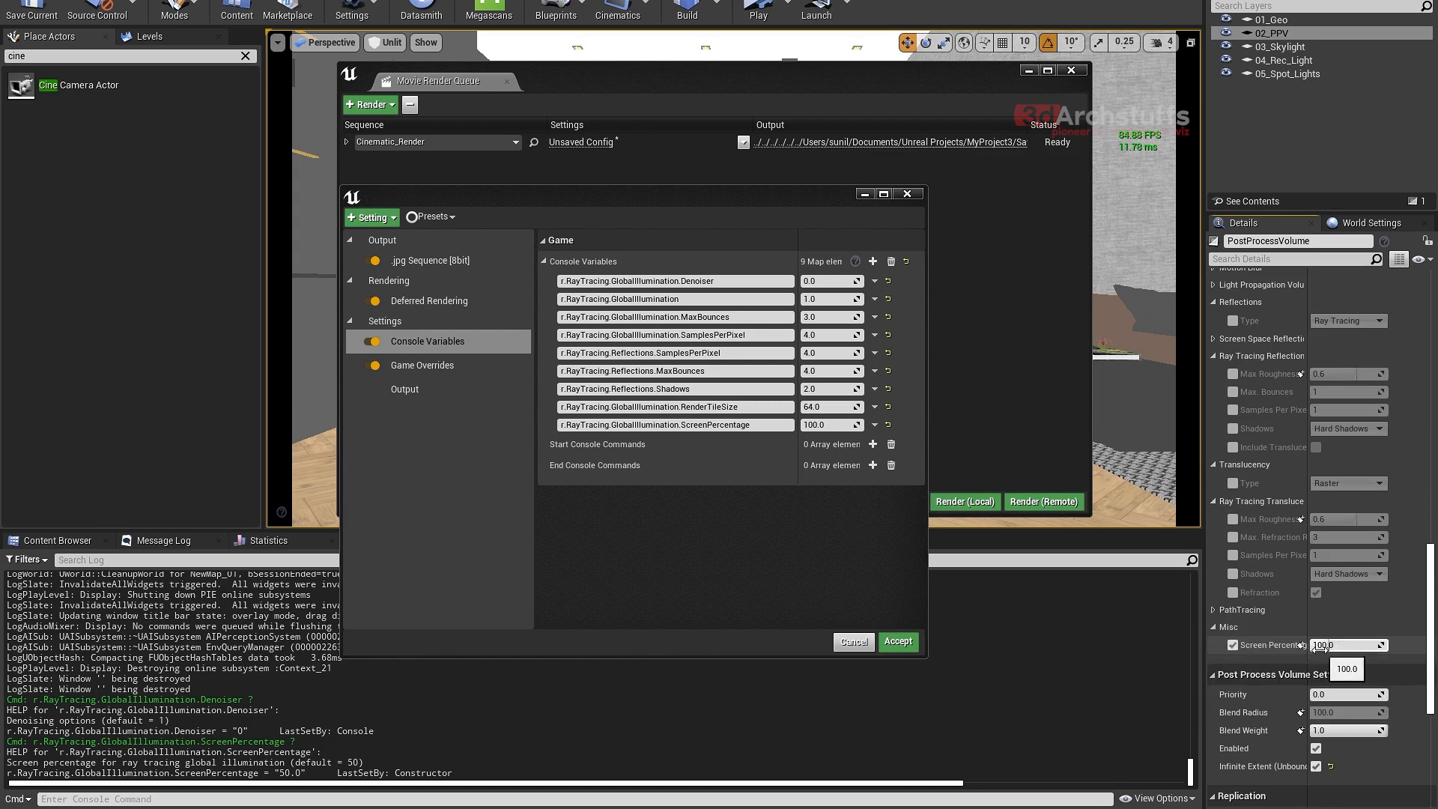
click(1233, 649)
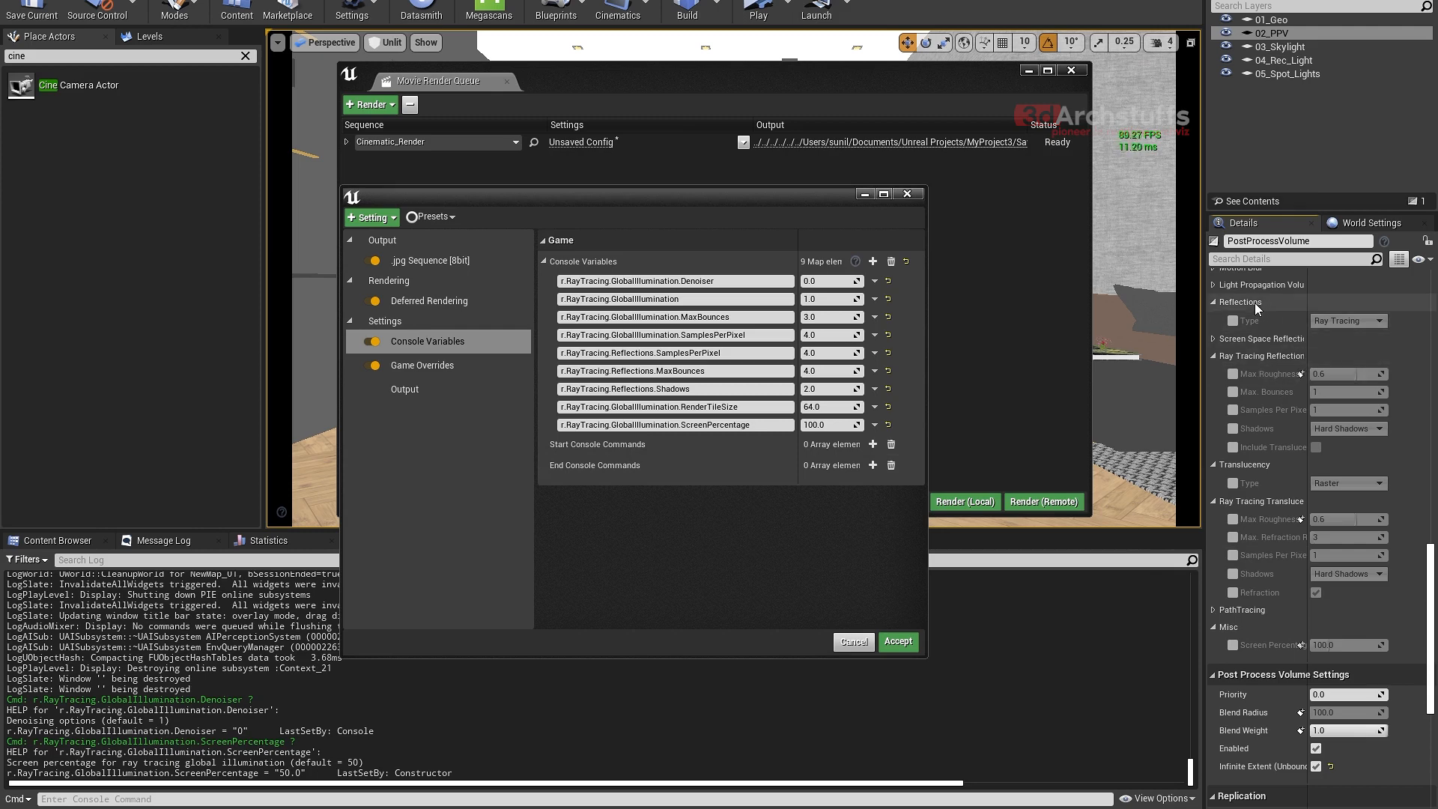
scroll(1296, 402, up, 3)
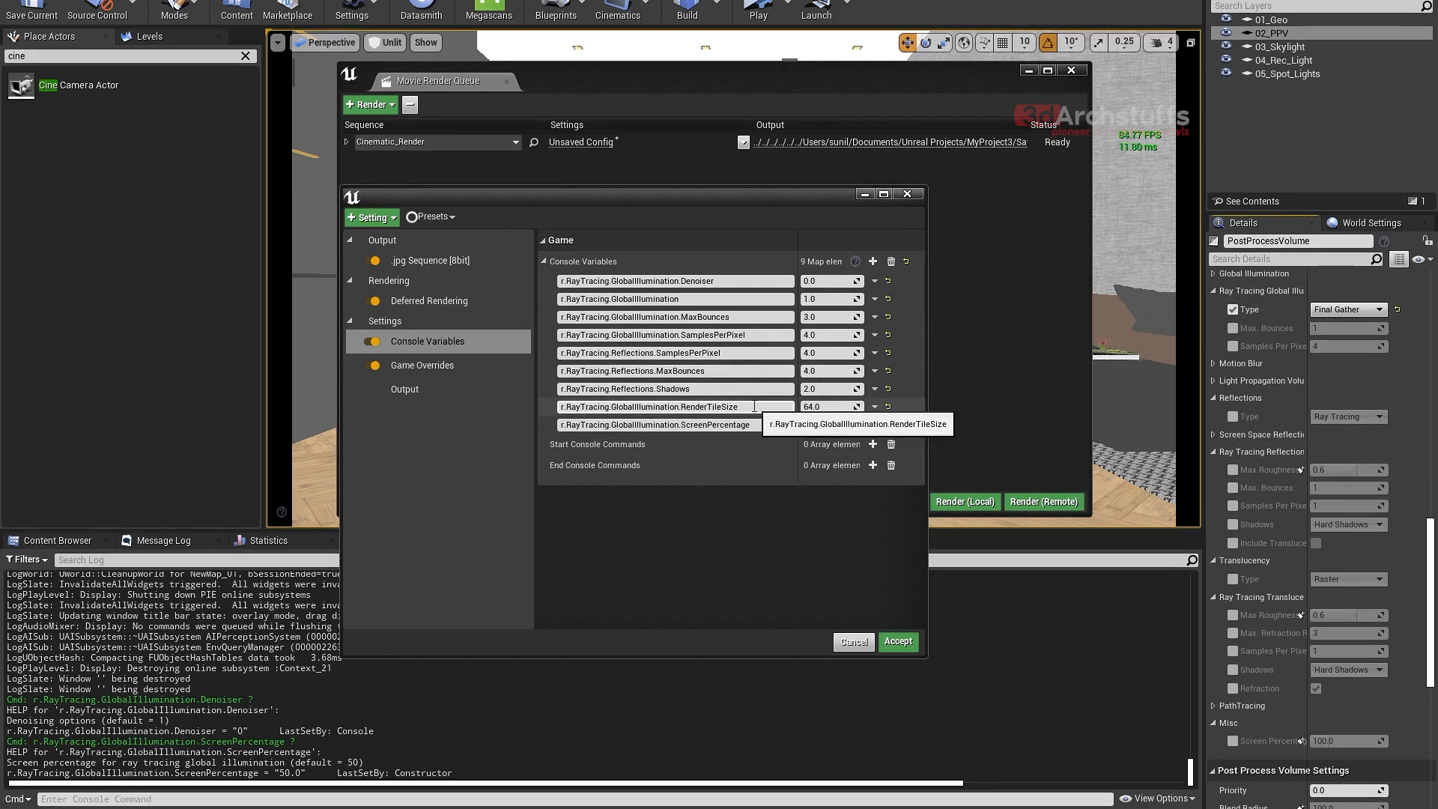
drag(752, 425, 598, 438)
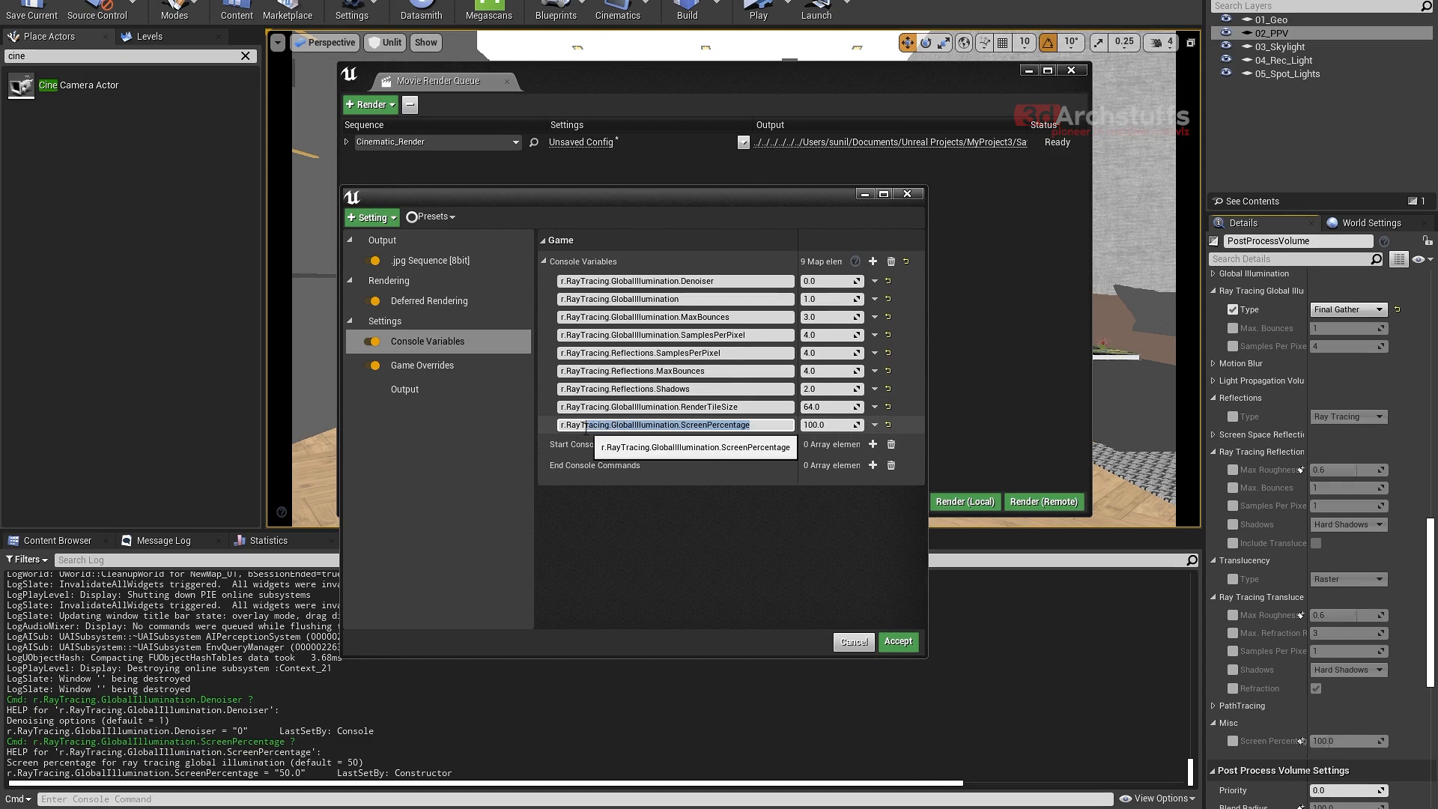
click(753, 407)
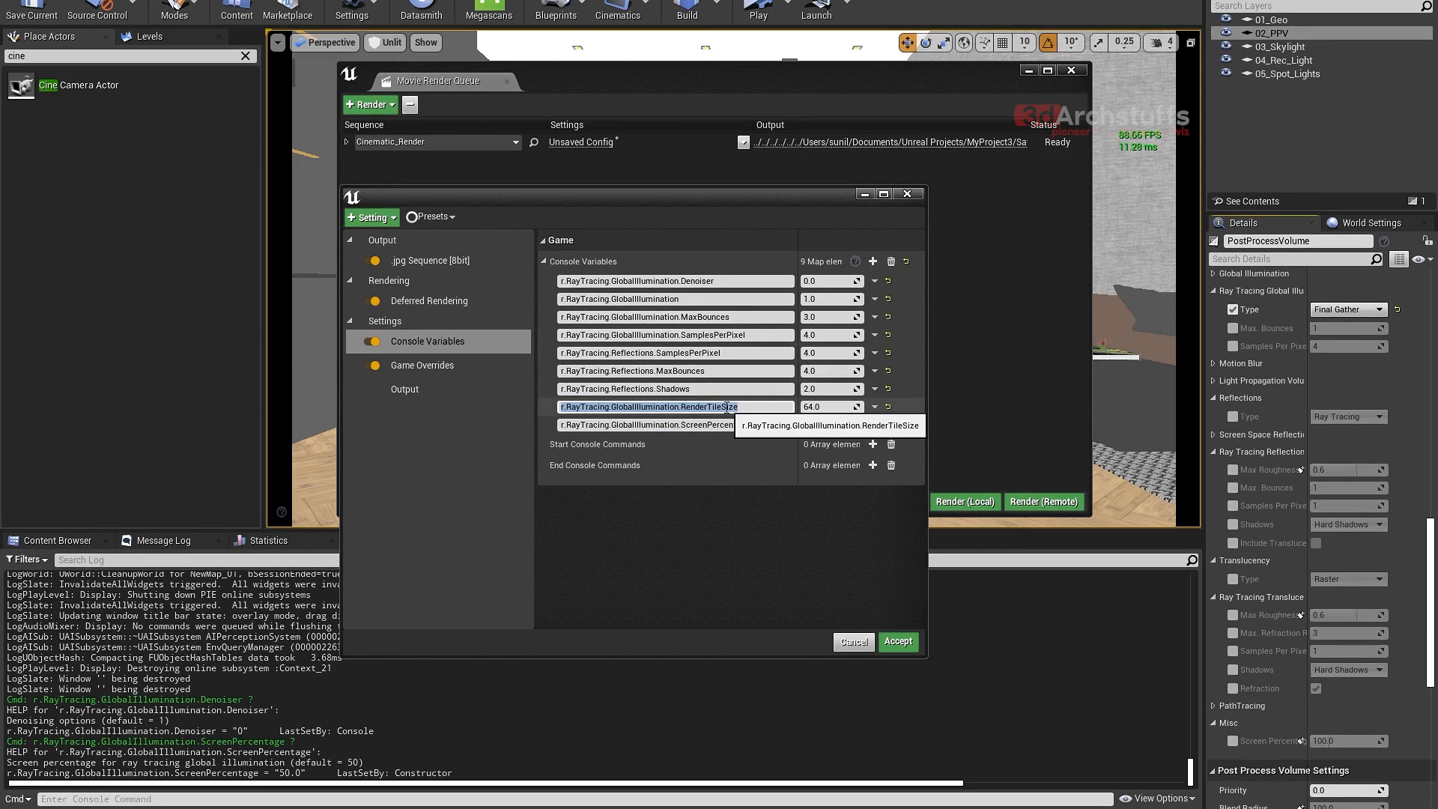
click(697, 521)
scroll(1301, 623, down, 3)
scroll(1229, 622, down, 2)
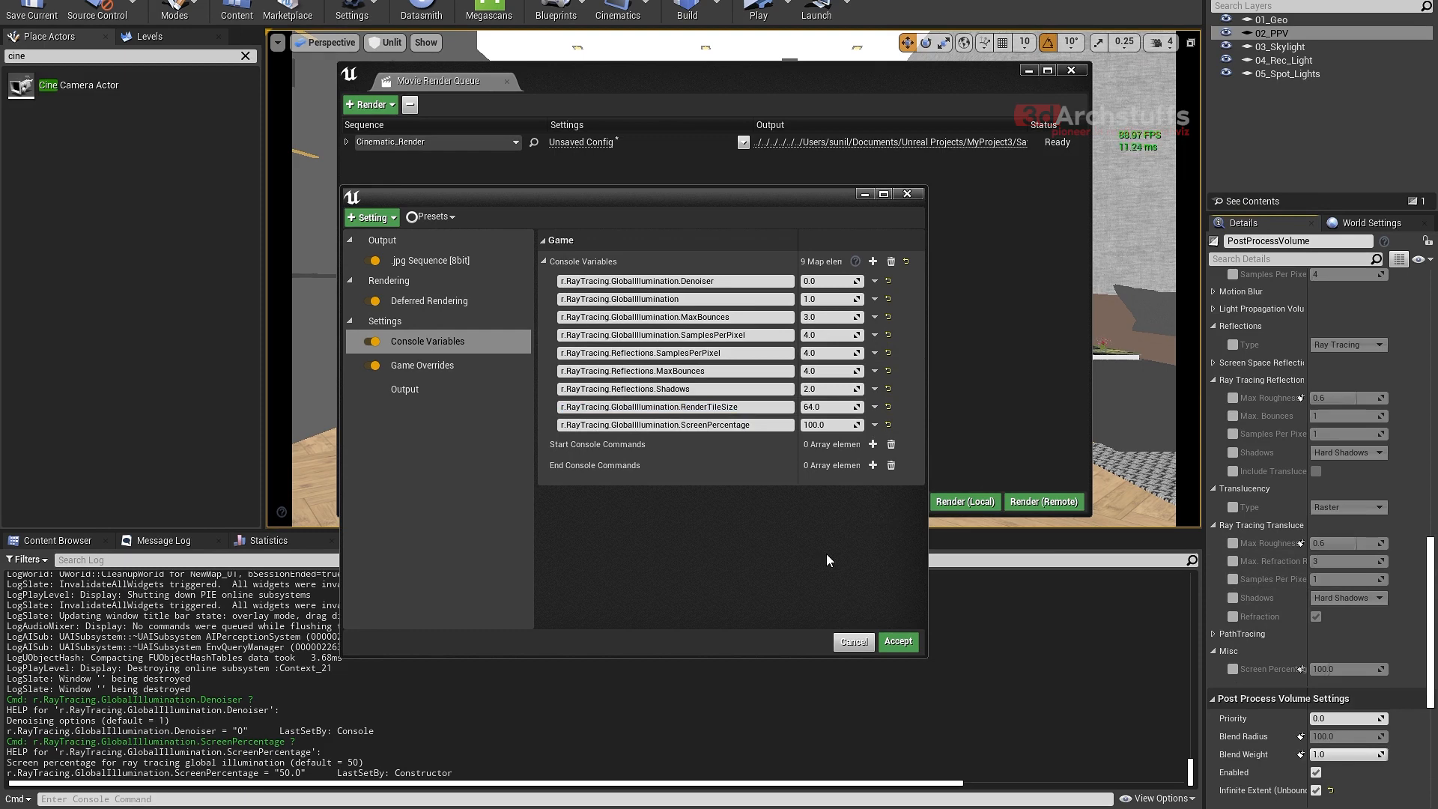
- Add a tenth console variable, enter r.RayTracing.Translucency in the Output Log's command line and copy the full name
click(872, 261)
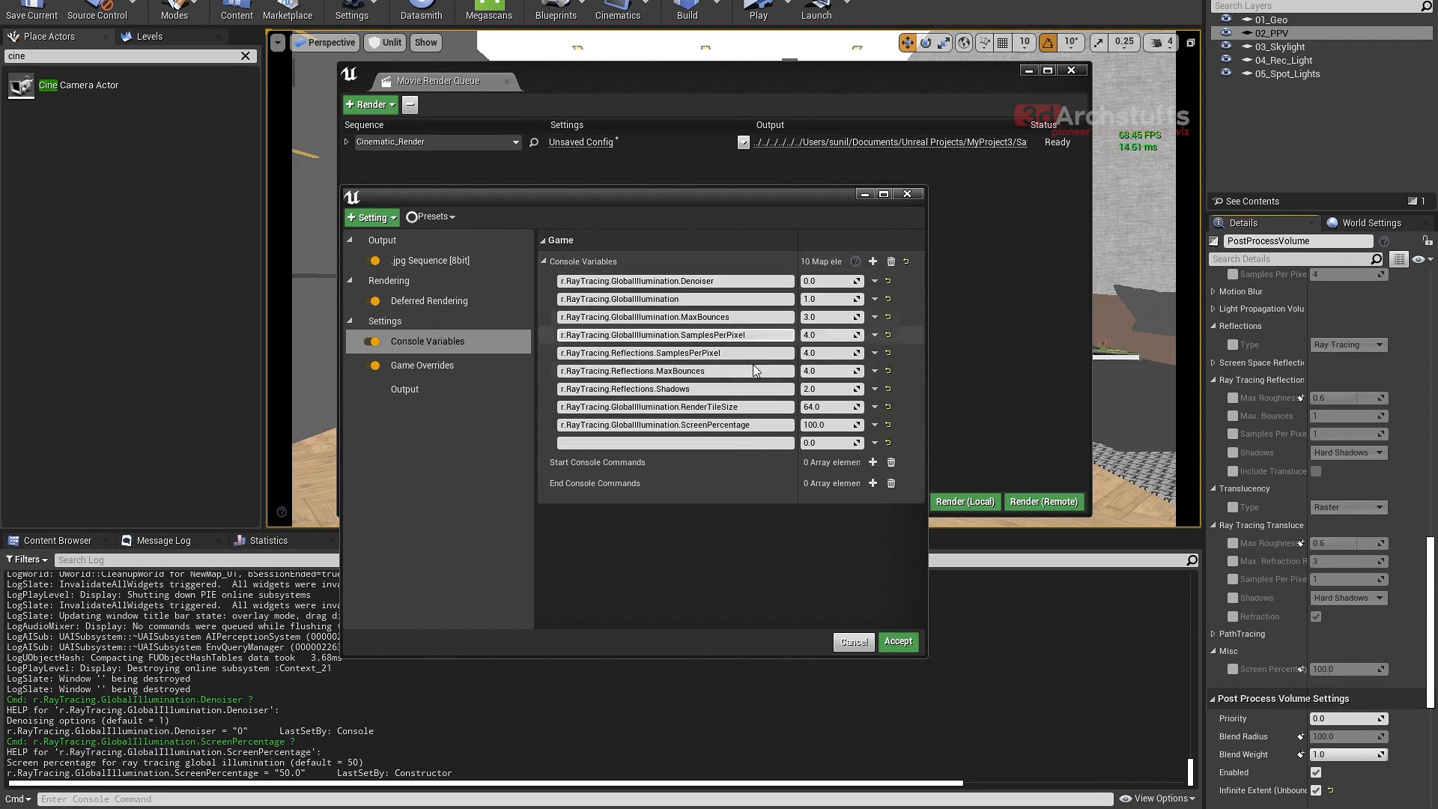
click(234, 799)
text(r.r)
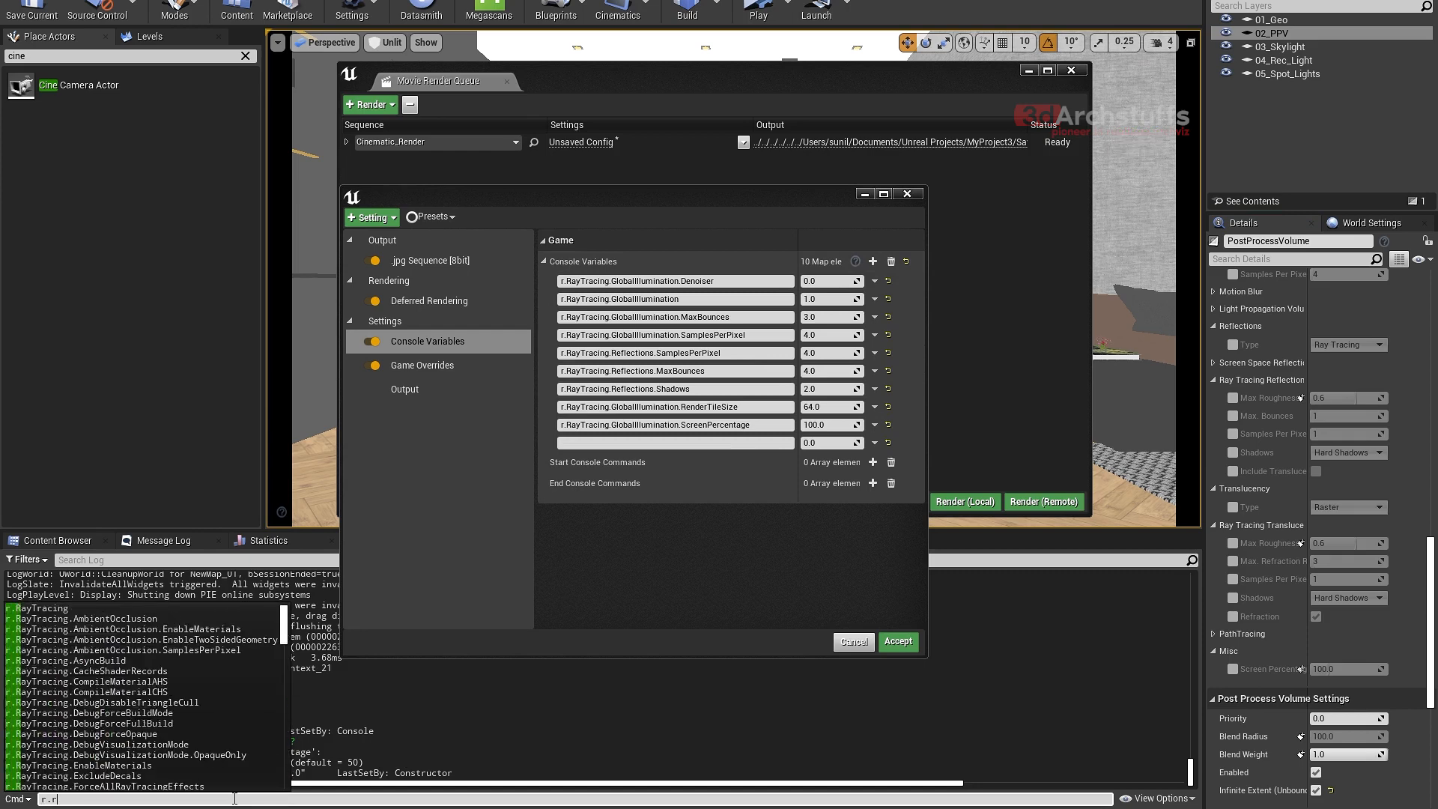
key(Tab)
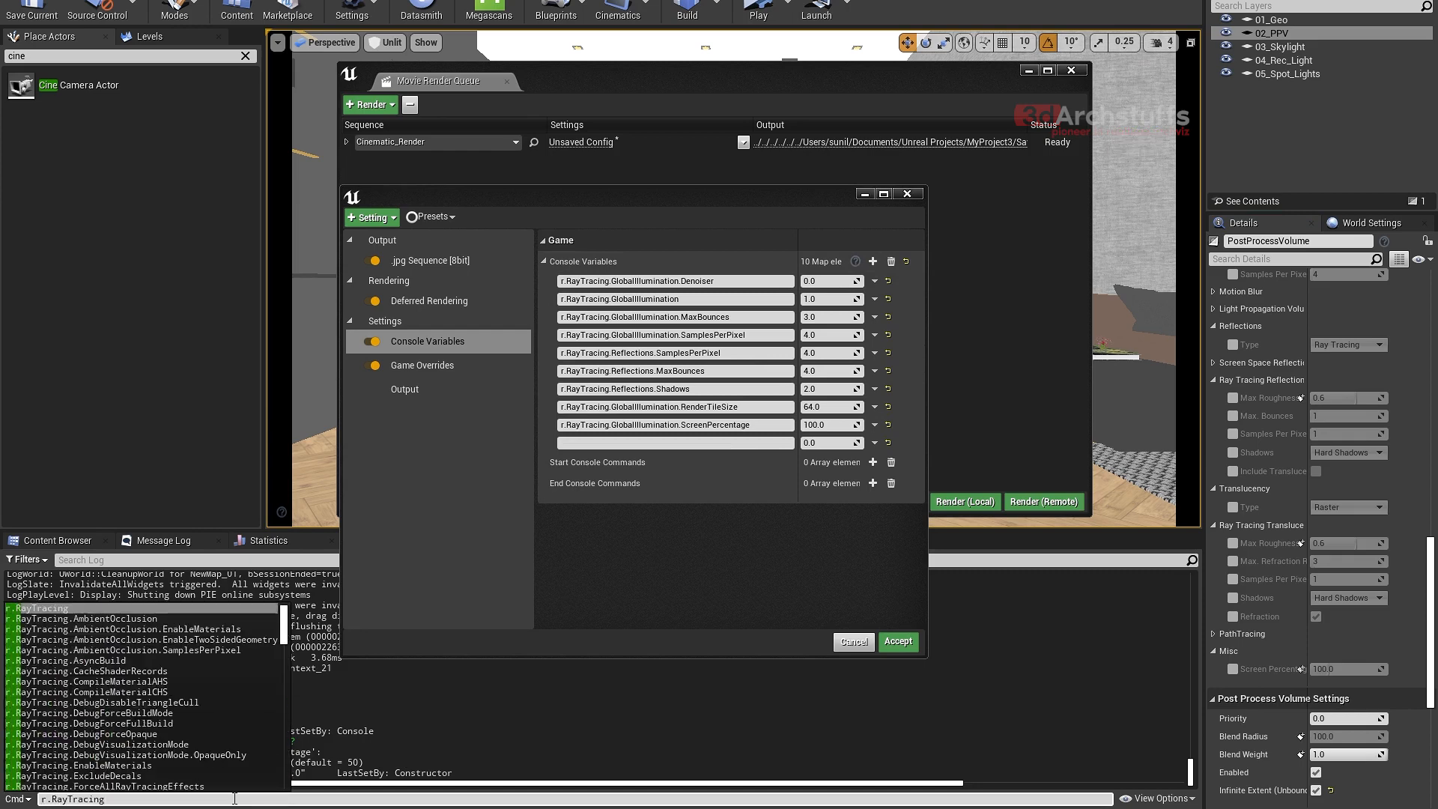
text(.t)
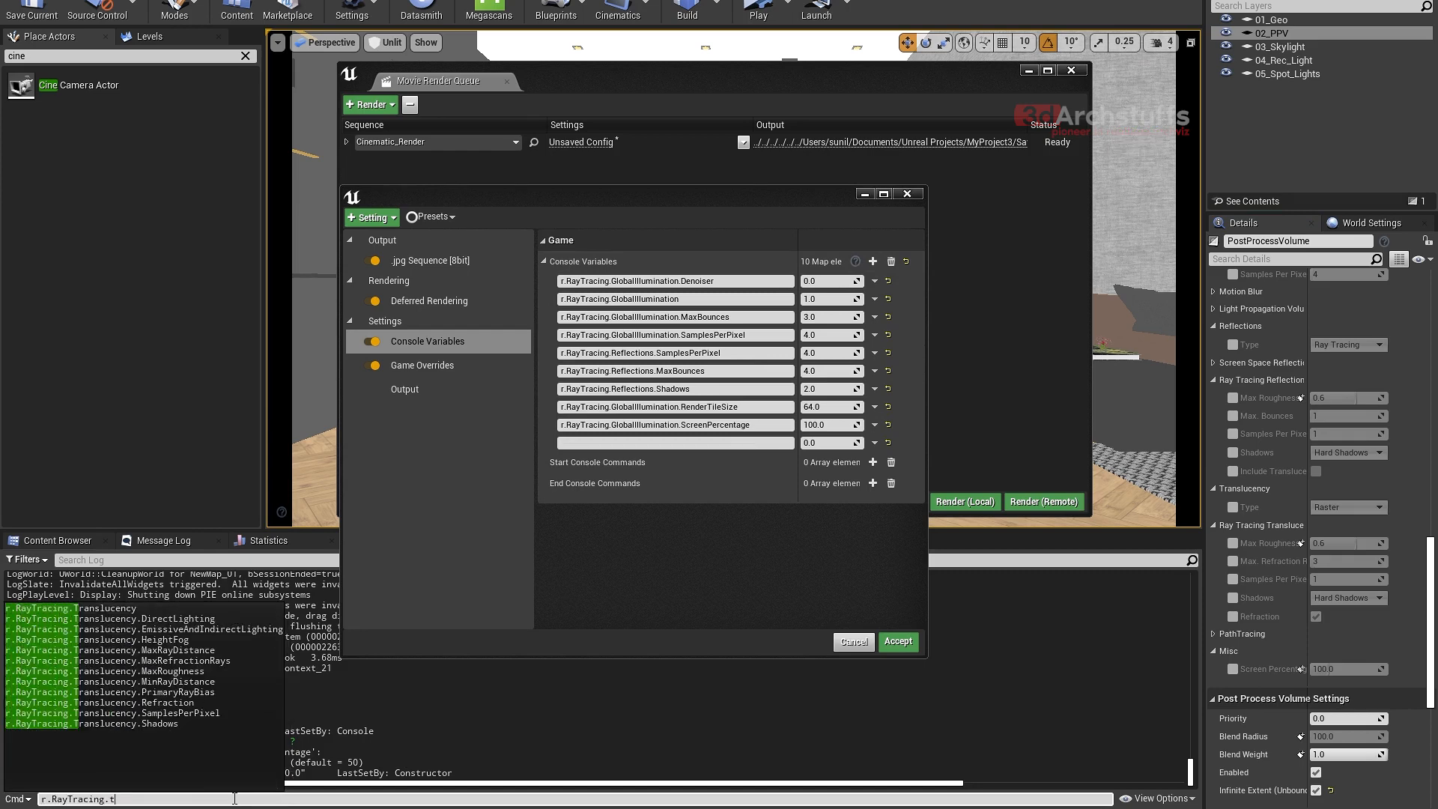
click(121, 611)
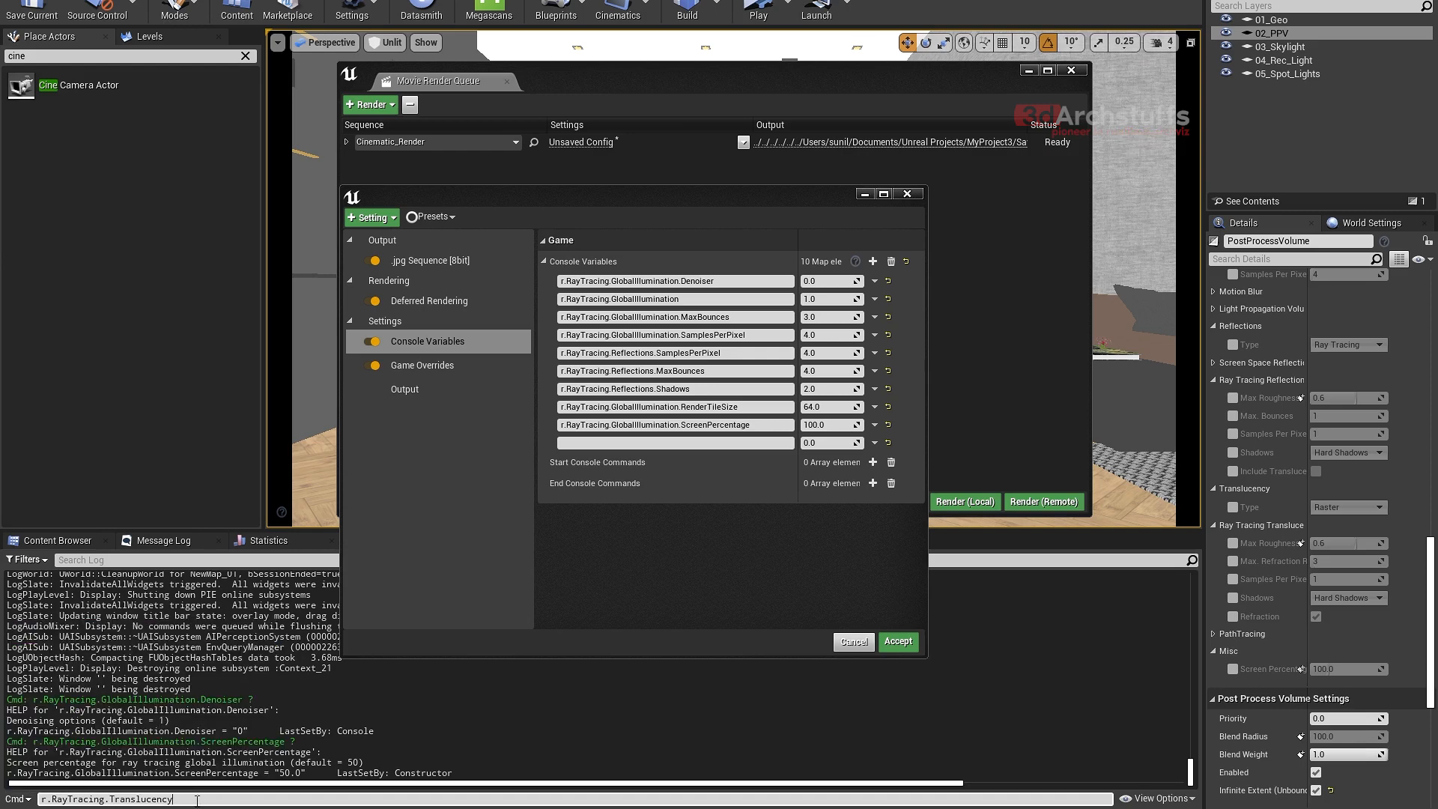
drag(197, 800, 39, 800)
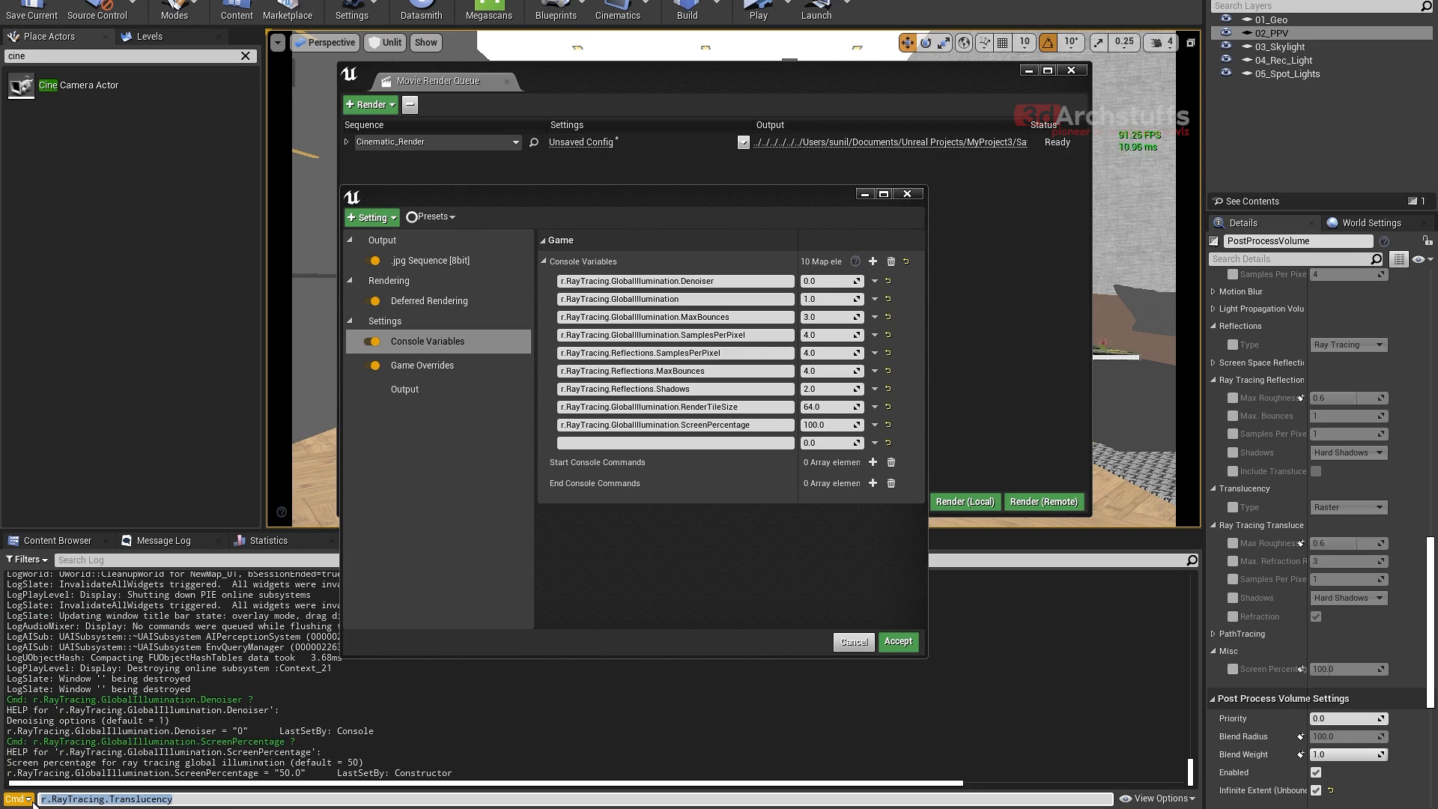
- Name the empty tenth console variable r.RayTracing.Translucency with the copied text and set it to 1
click(664, 443)
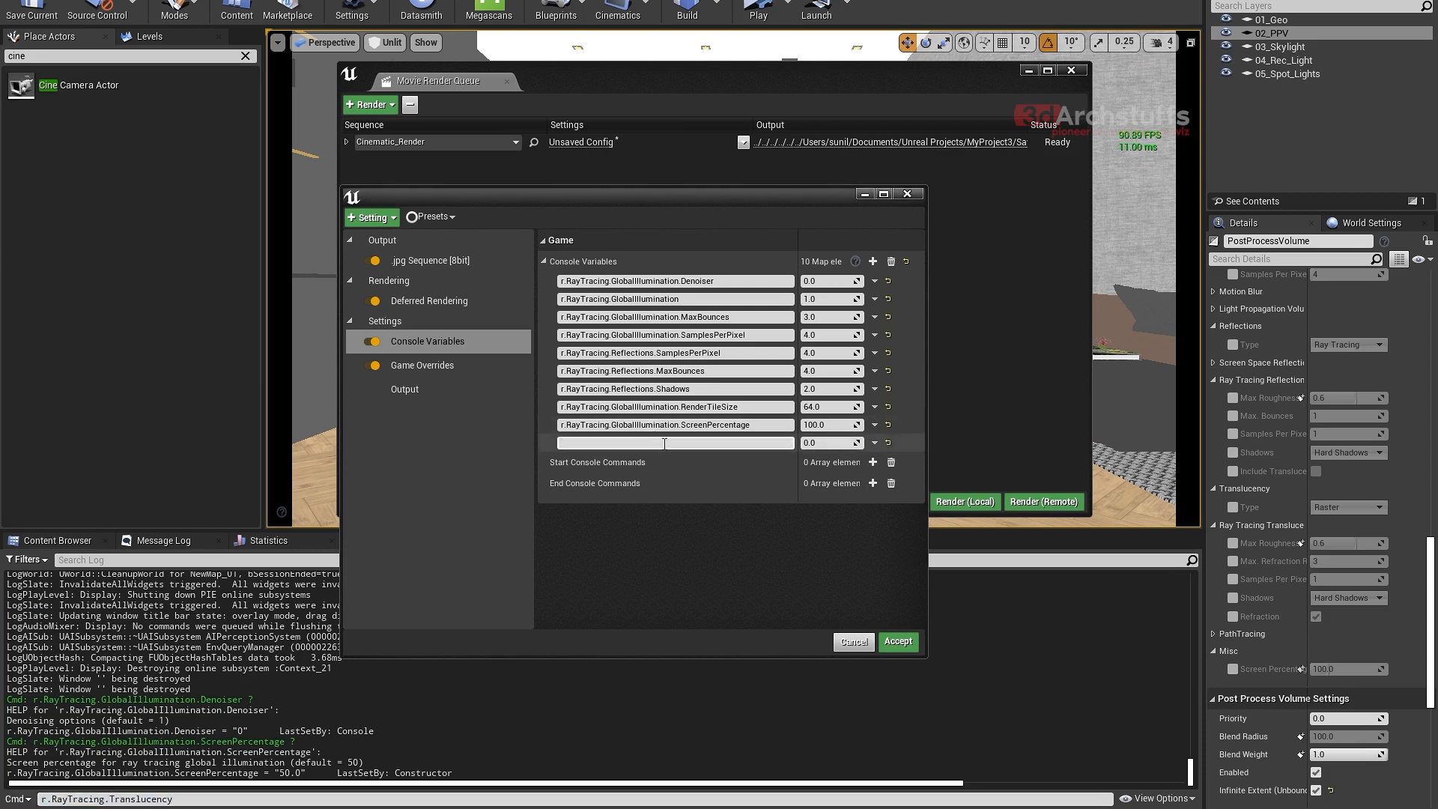
text(r.RayTracing.Translucency)
click(827, 443)
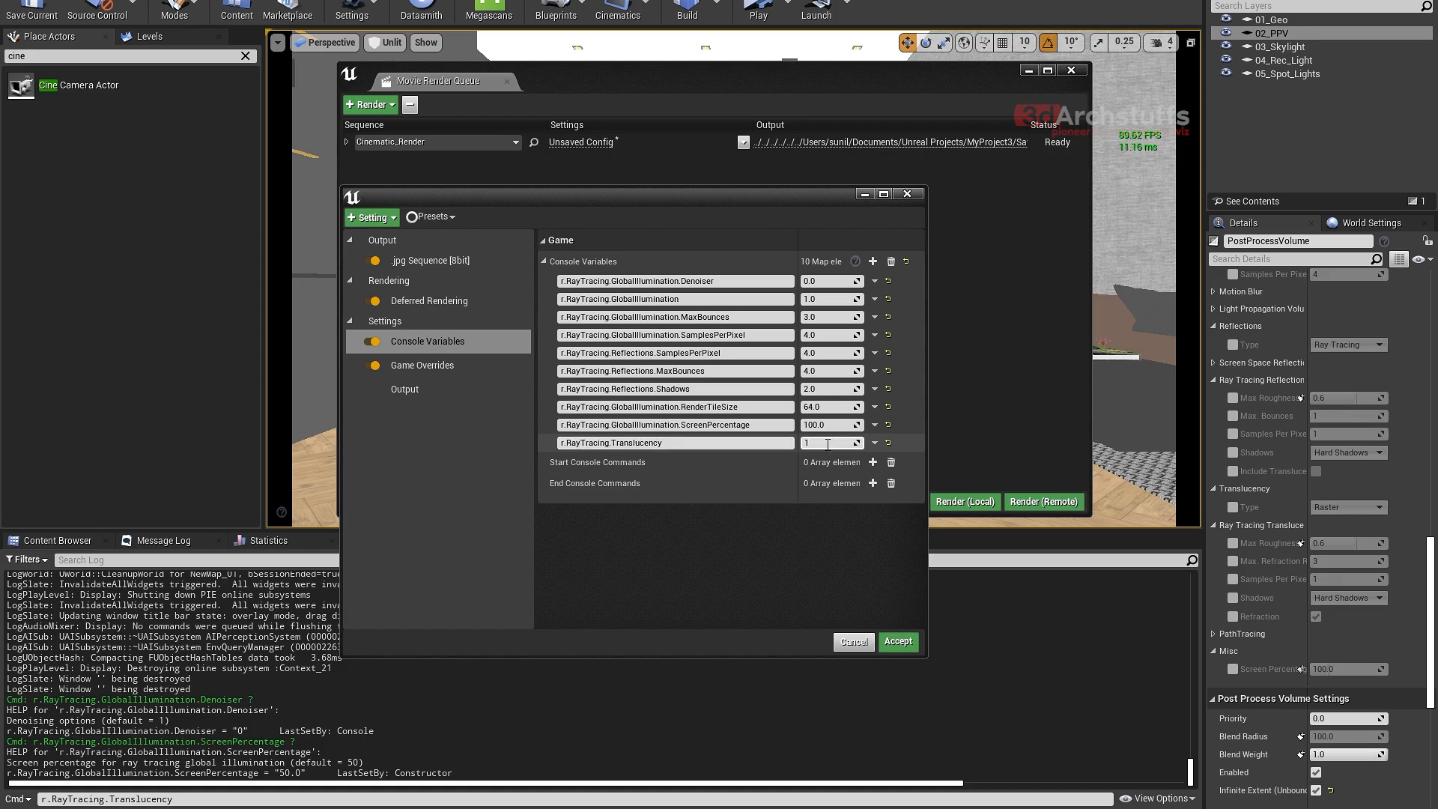
key(Return)
- Try Ray Tracing as the PostProcessVolume's Translucency type, and return it to Raster with the override disabled
click(1233, 507)
click(1346, 508)
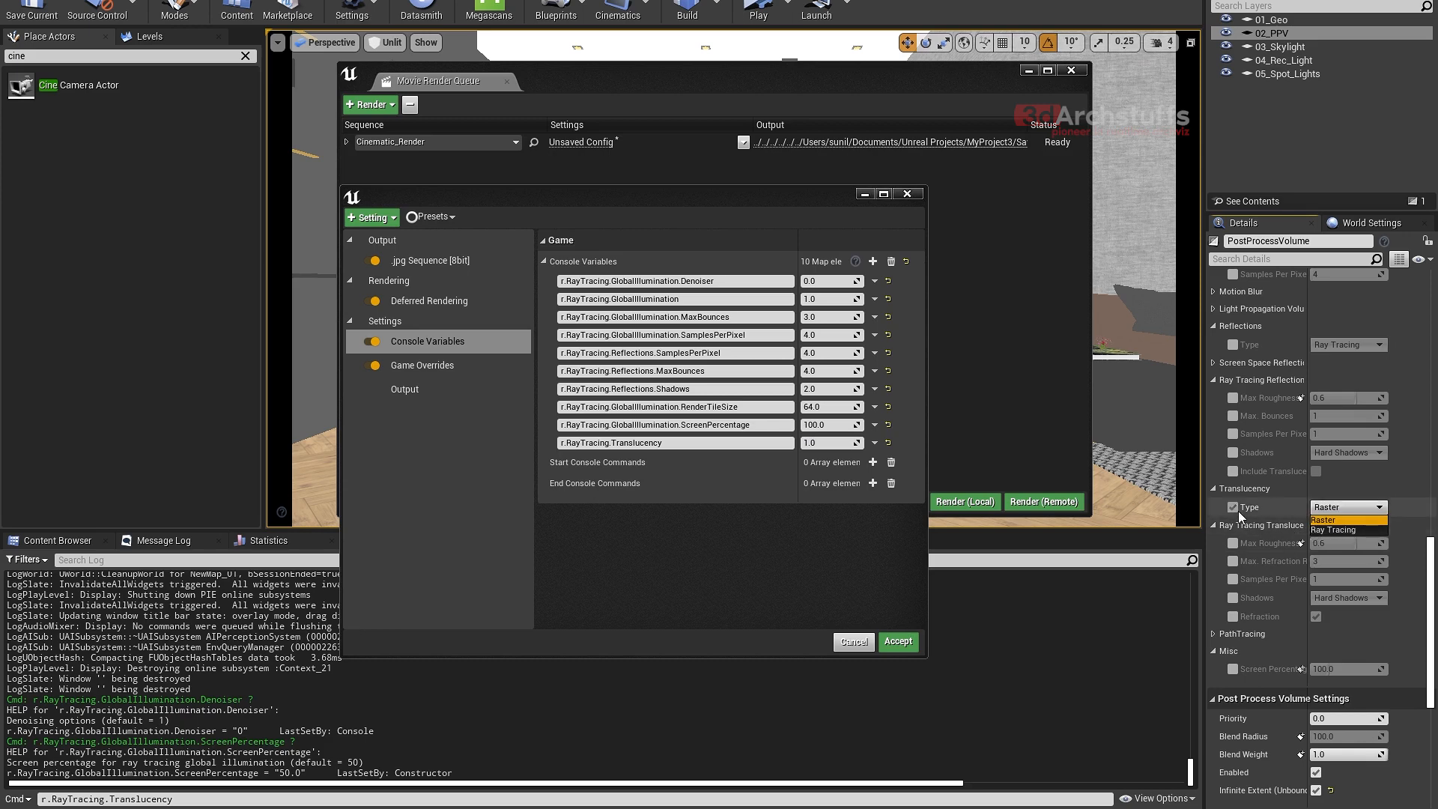
click(1233, 508)
click(1233, 508)
click(1345, 507)
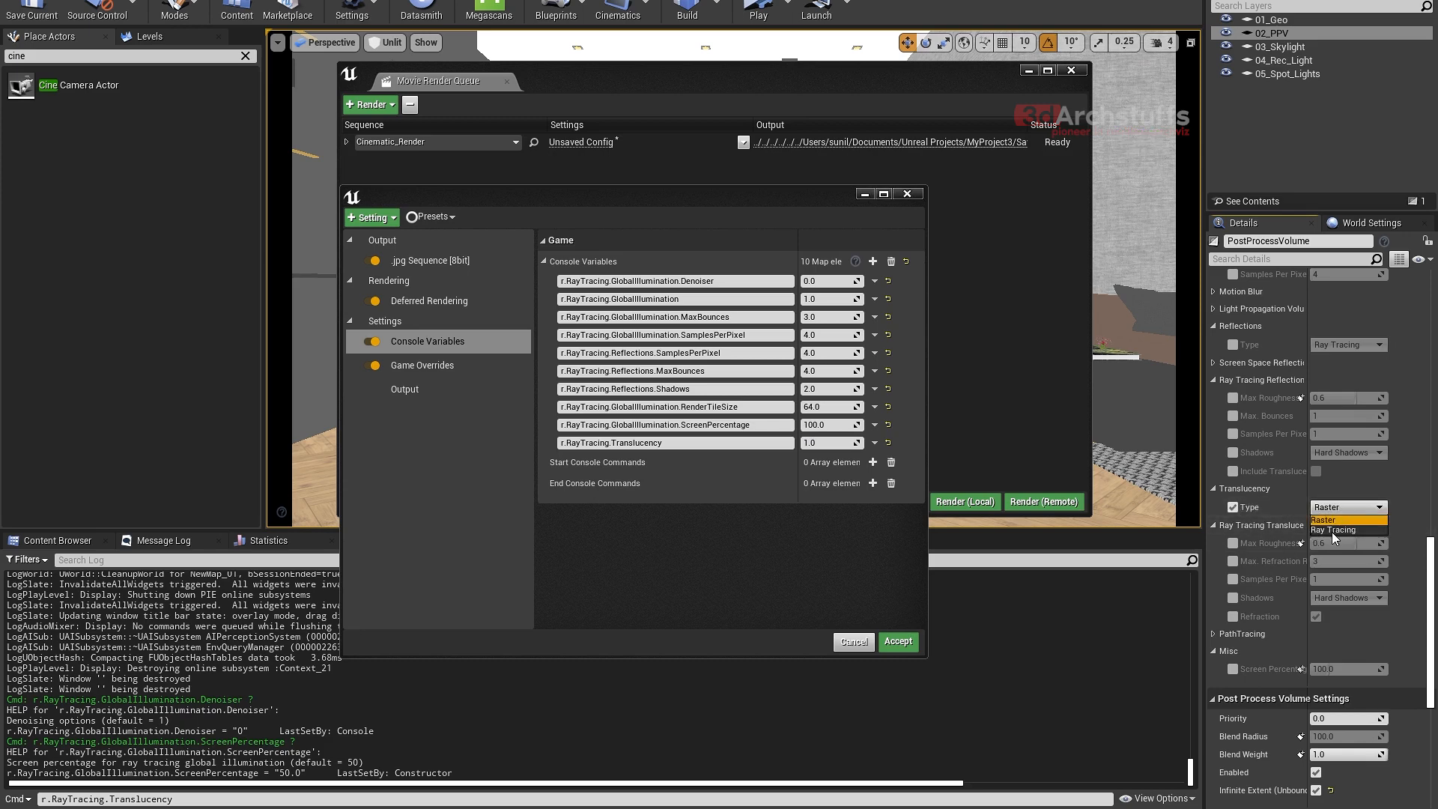
click(1332, 532)
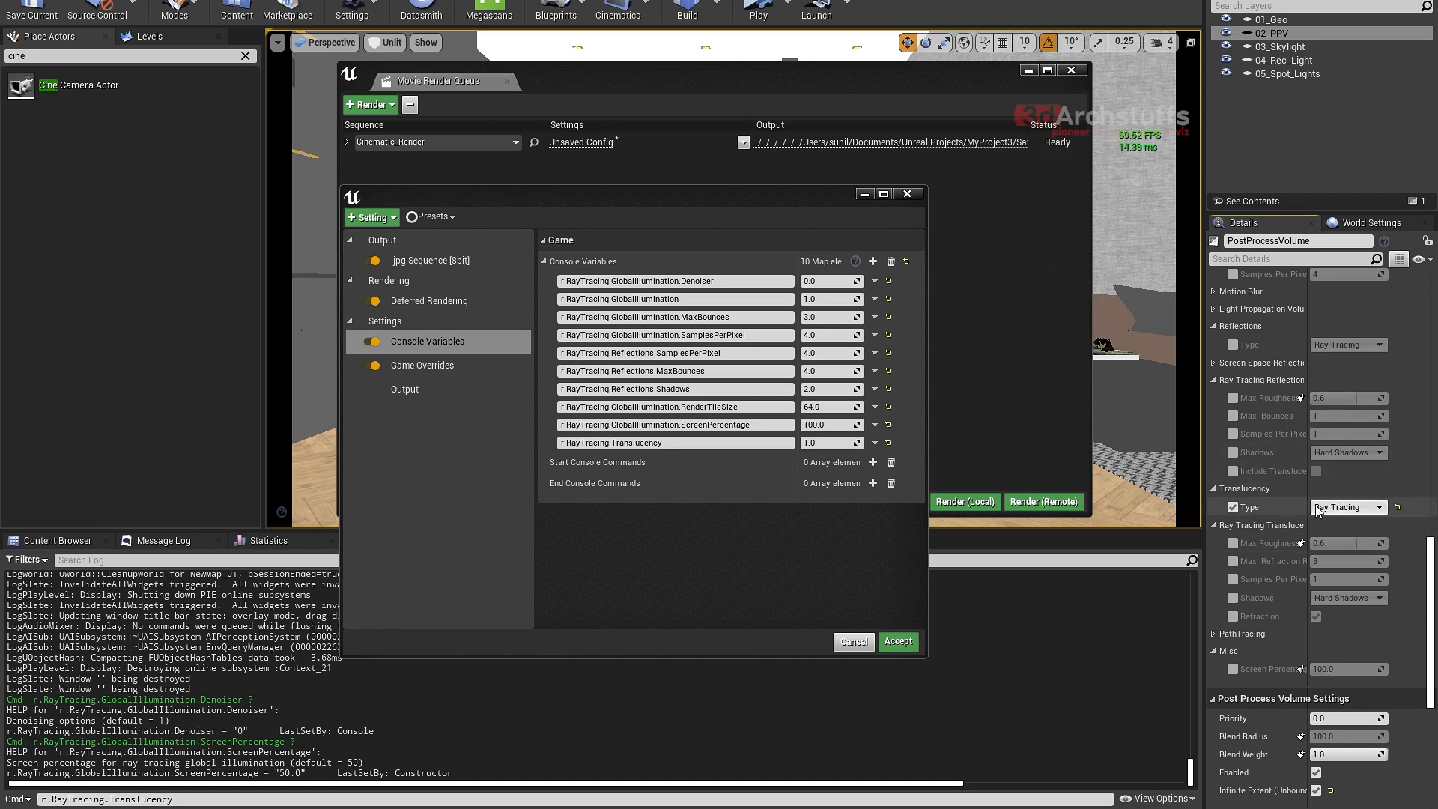
click(1377, 510)
click(1342, 516)
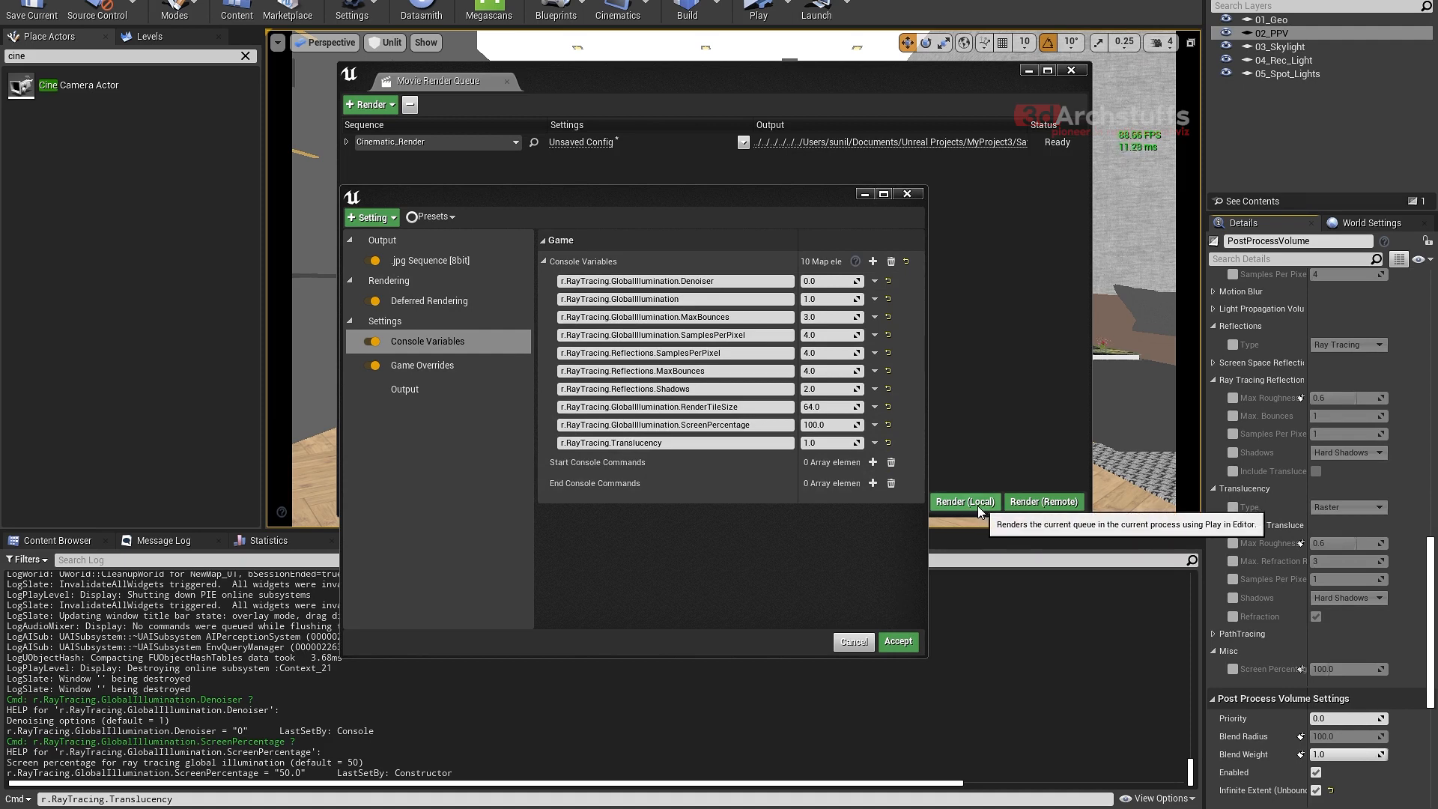
- Add an eleventh console variable, extend the Output Log's command line to r.RayTracing.Translucency.MaxRoughness and copy the full name
drag(927, 382, 921, 379)
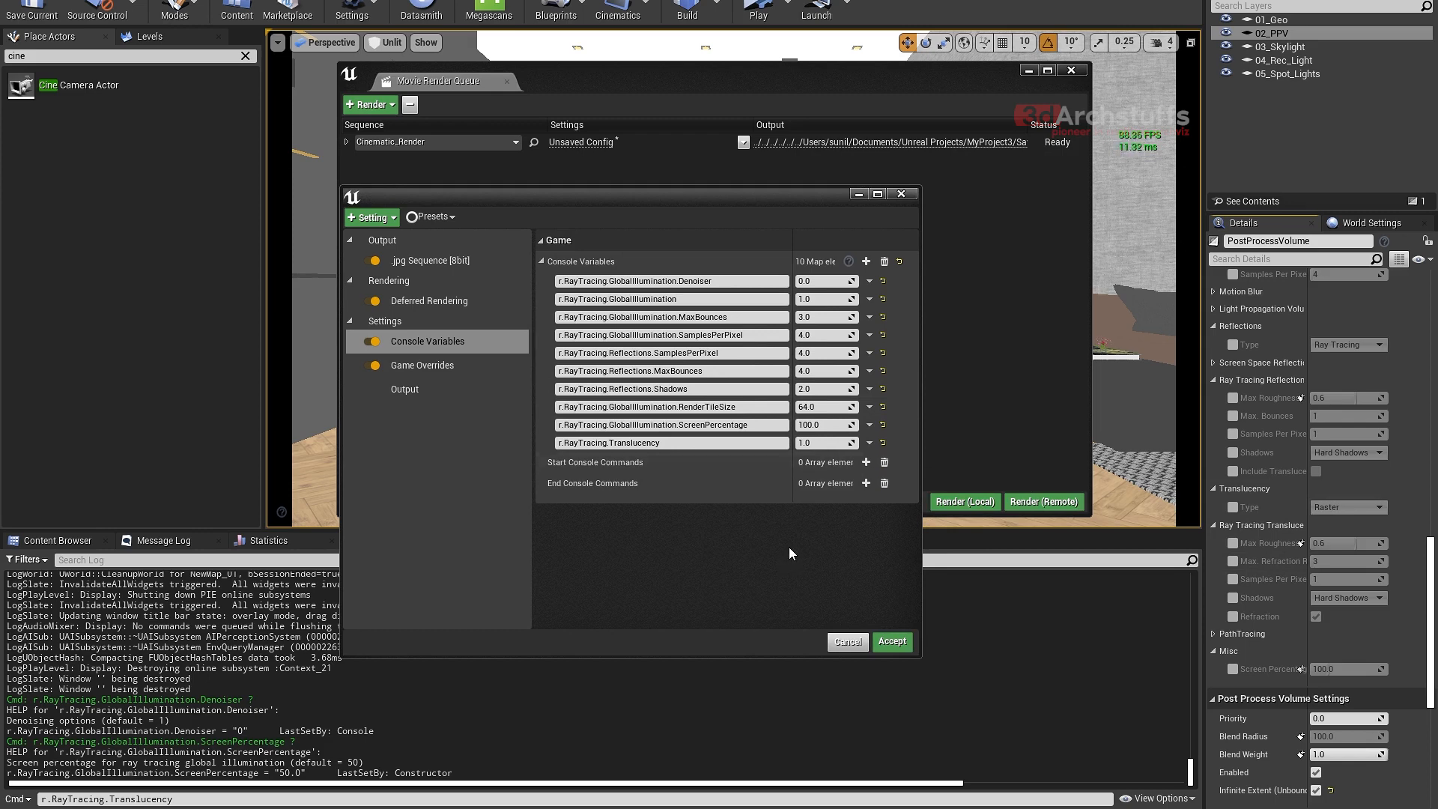
click(865, 262)
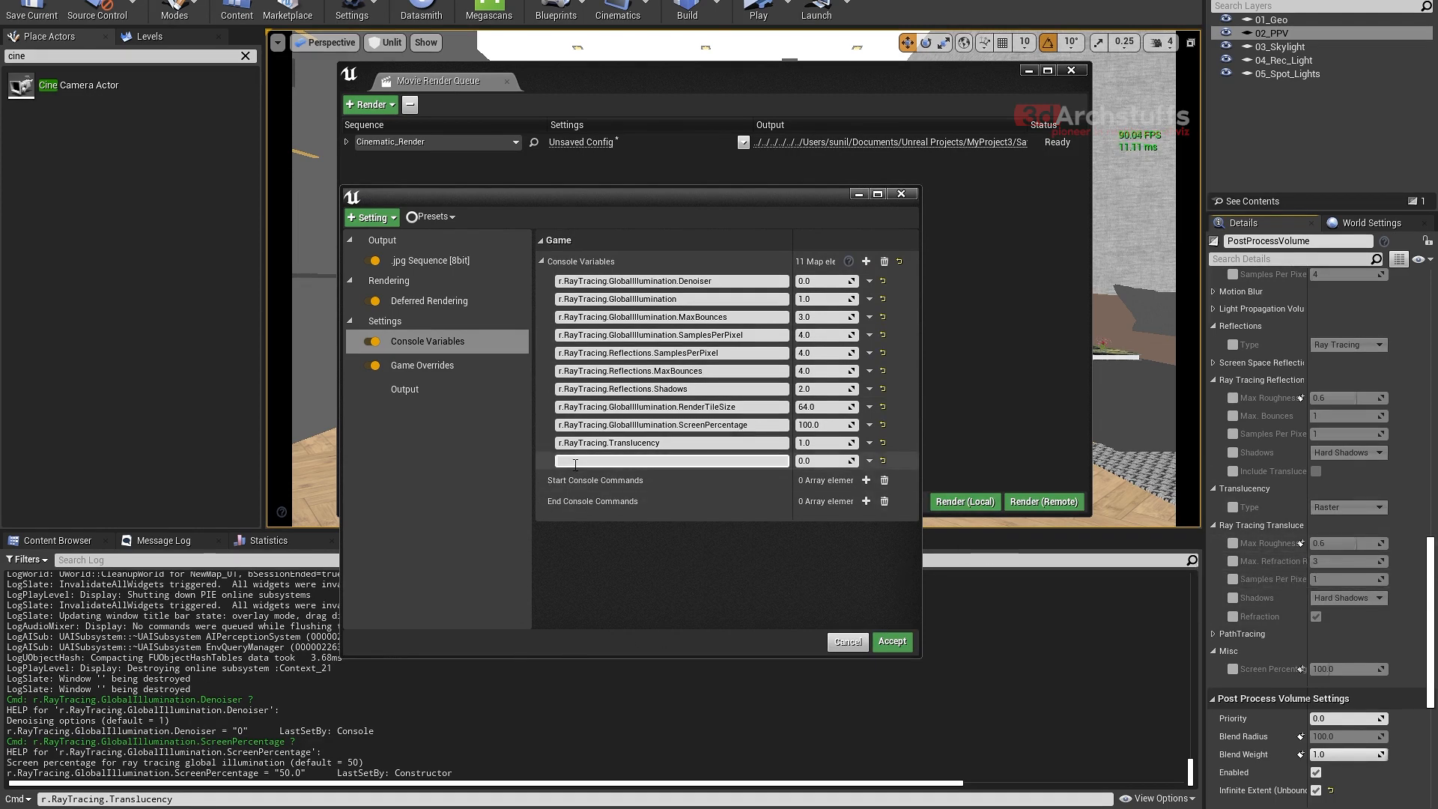
click(184, 801)
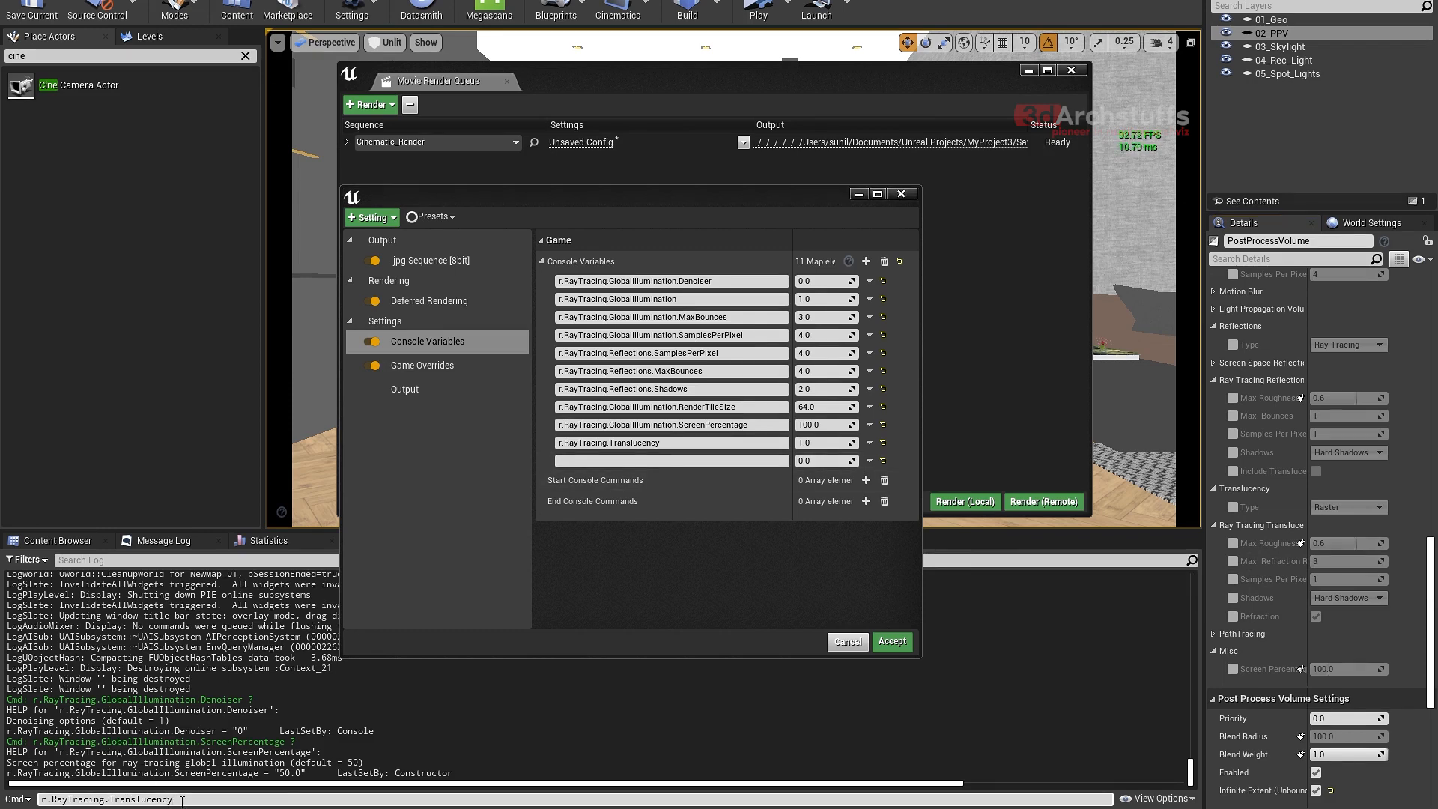
text(.m)
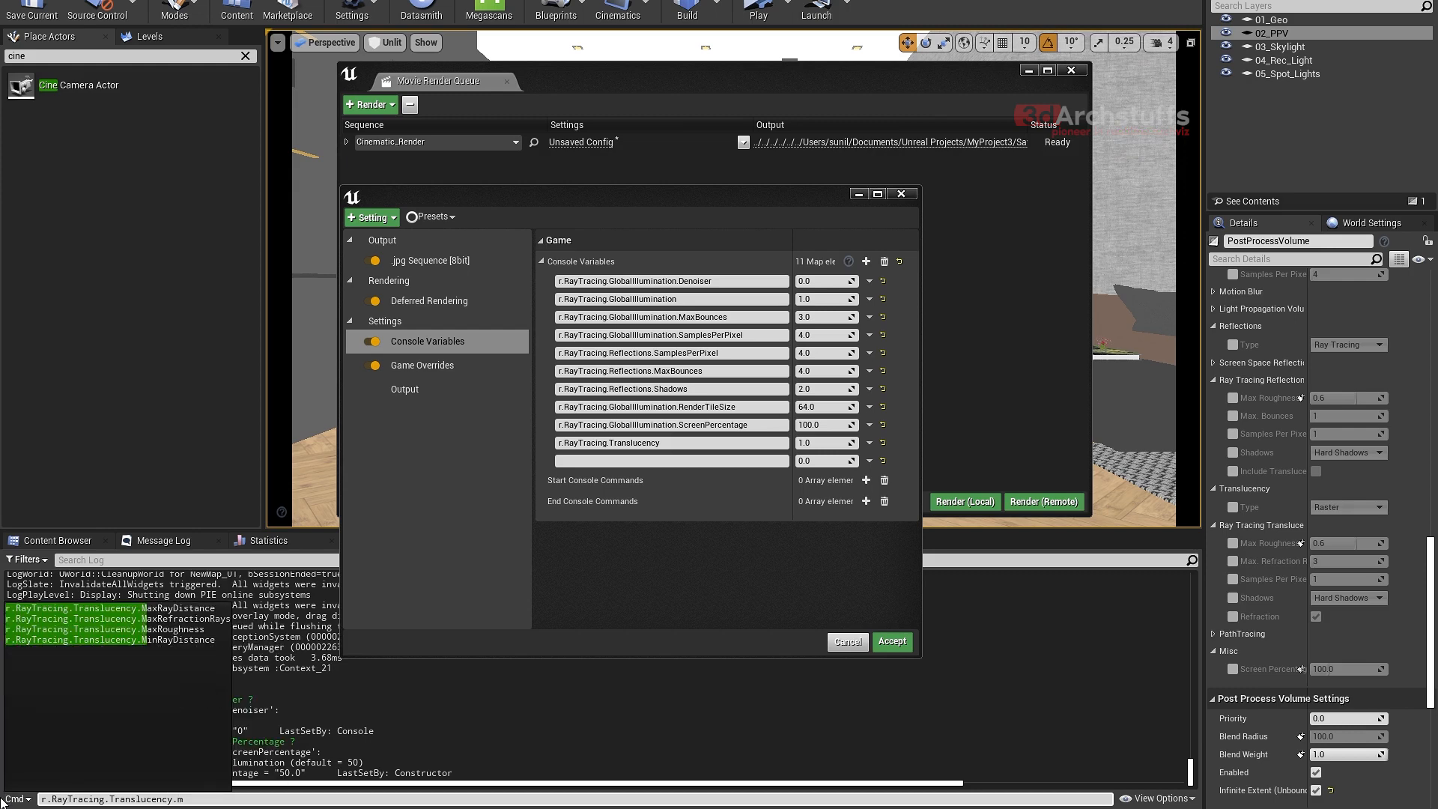
click(172, 629)
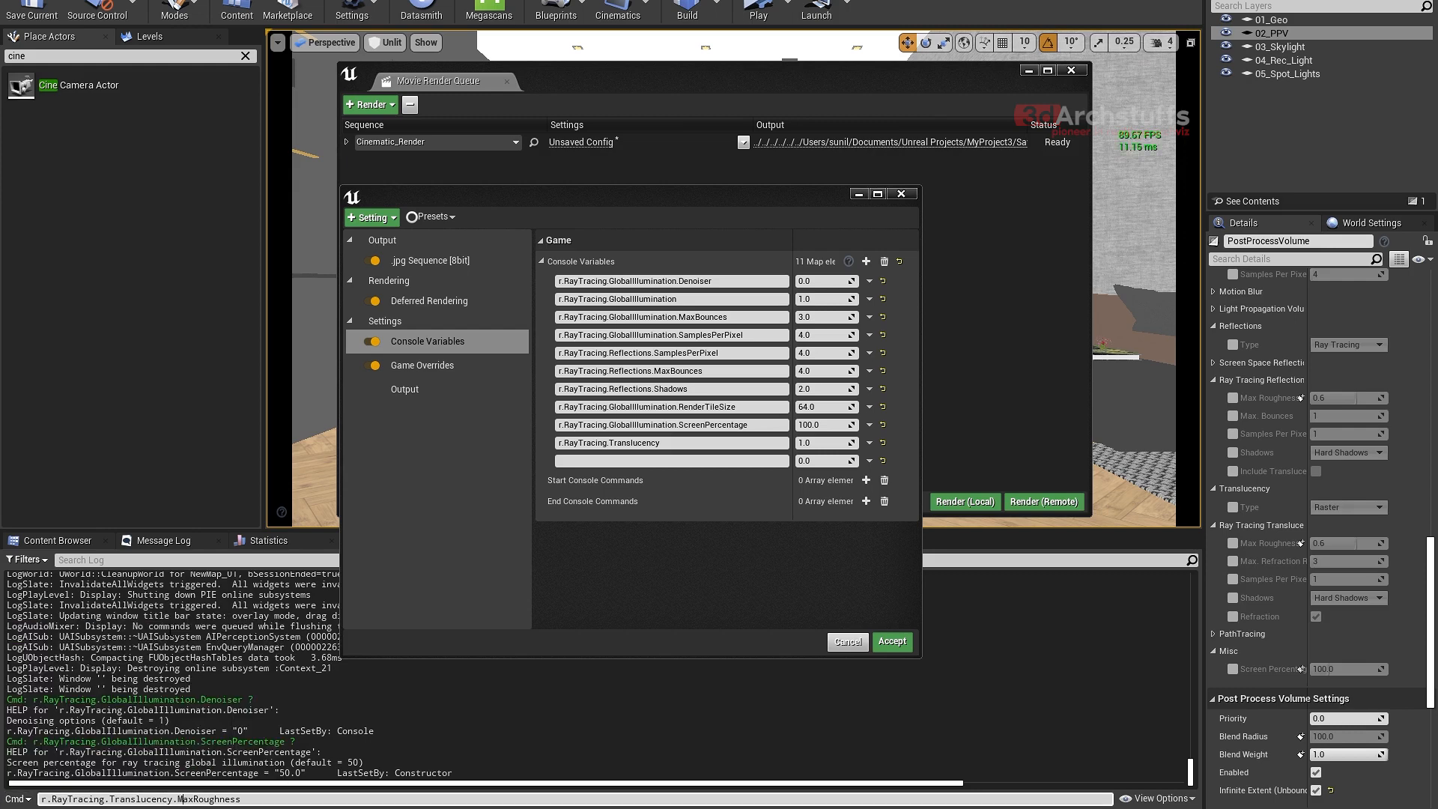
drag(266, 801, 30, 803)
key(ctrl+c)
- Name the empty eleventh console variable r.RayTracing.Translucency.MaxRoughness with the copied text and set it to 1
click(677, 461)
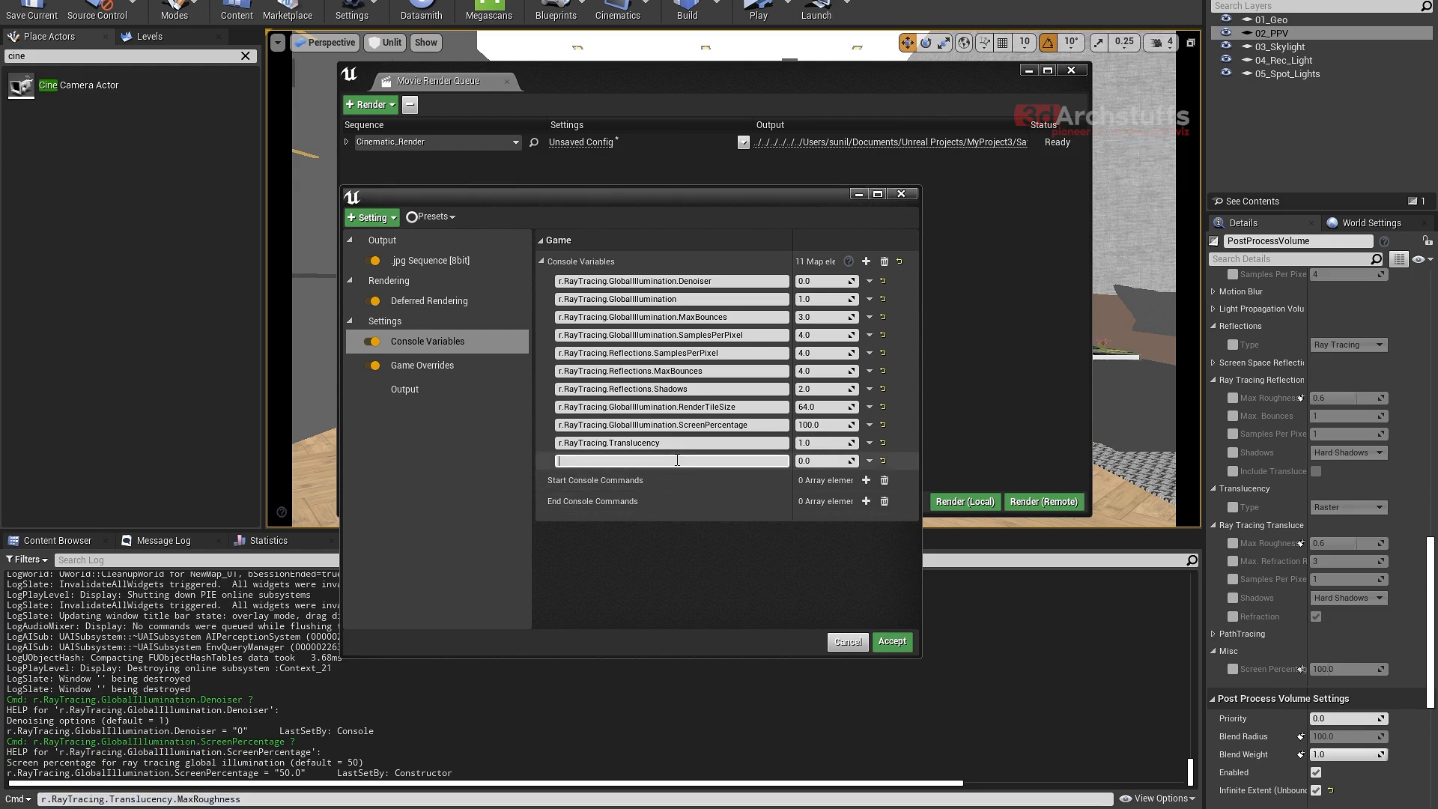
key(ctrl+v)
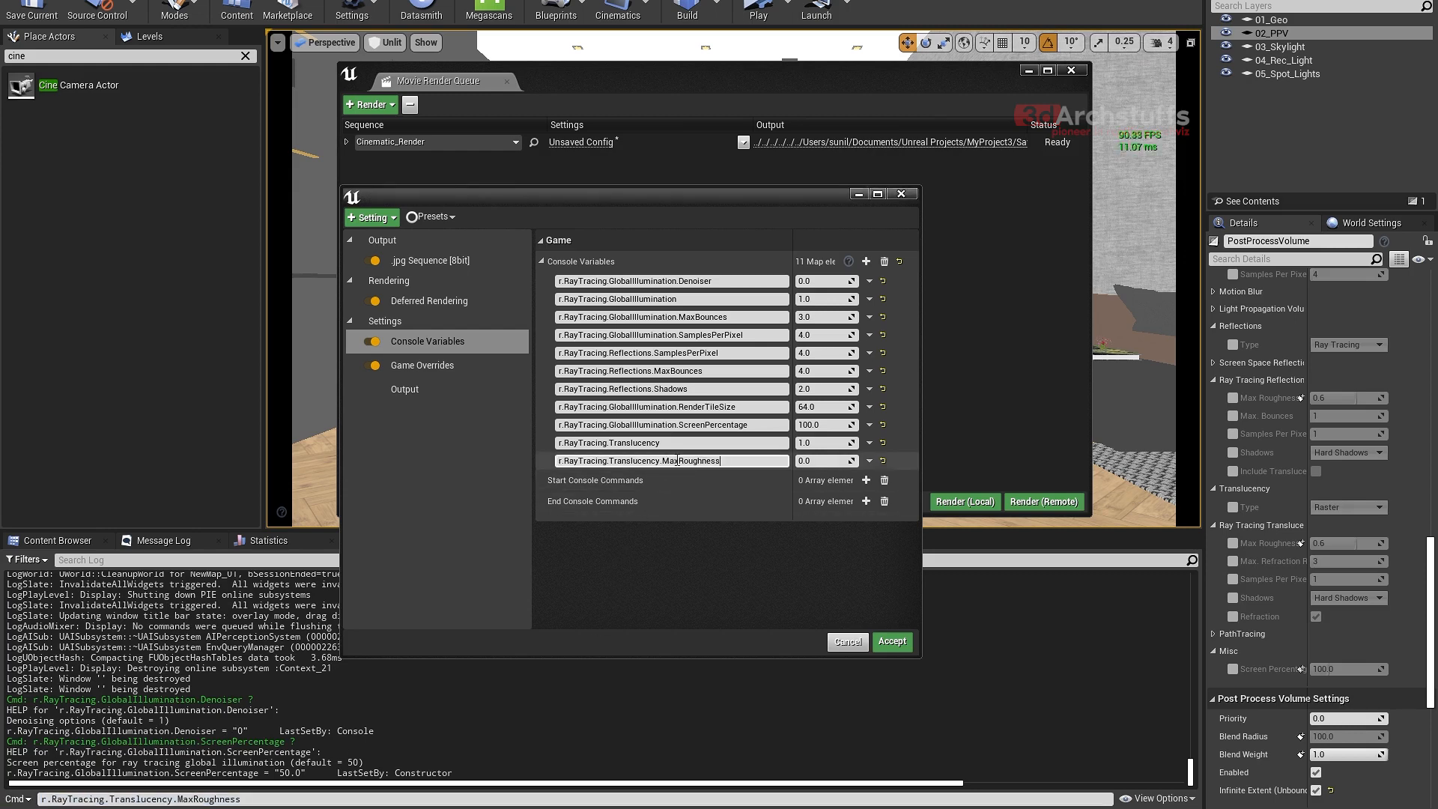
click(817, 462)
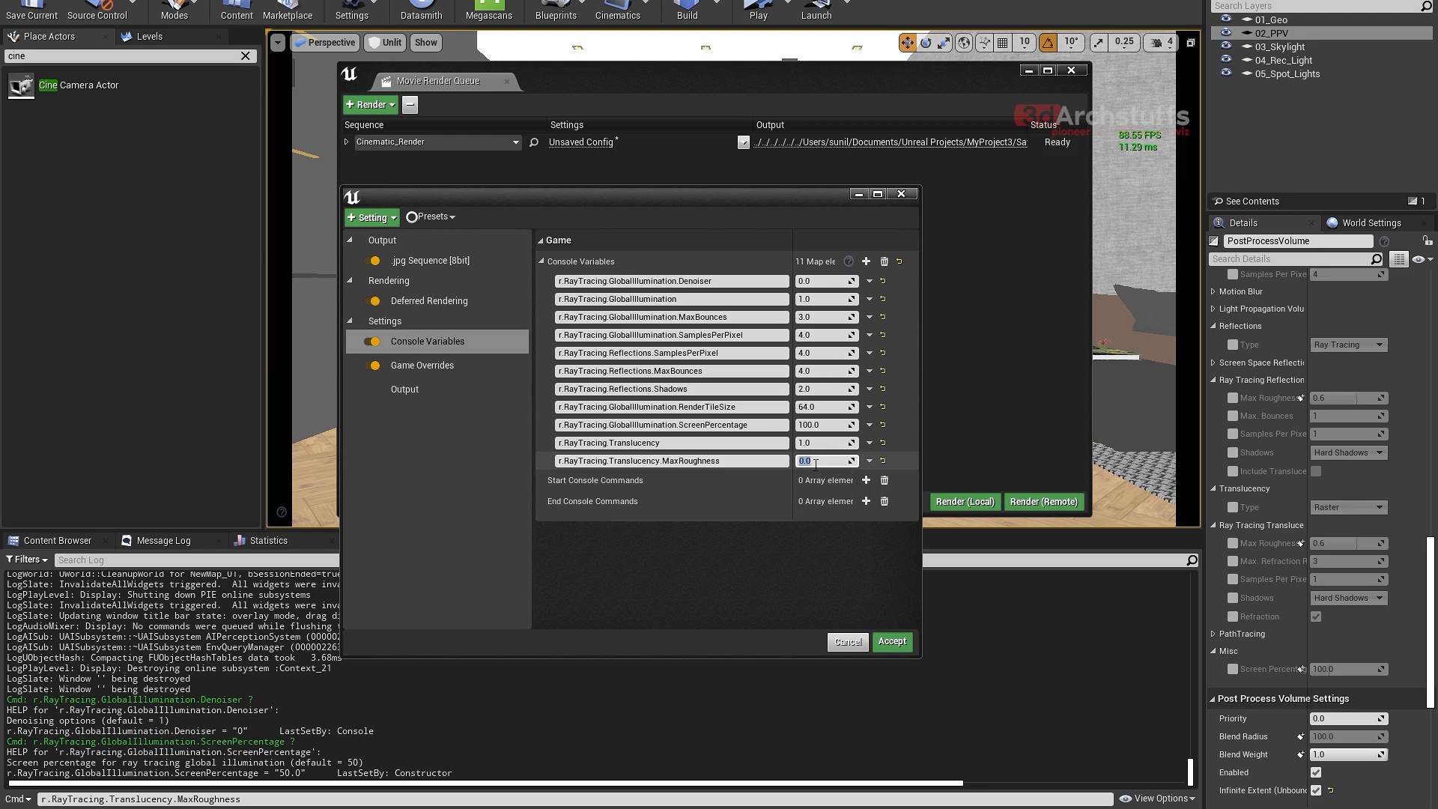
text(.)
- Add a twelfth console variable, change the Output Log's command line to r.RayTracing.Translucency.MaxRefractionRays and copy the full name
click(866, 261)
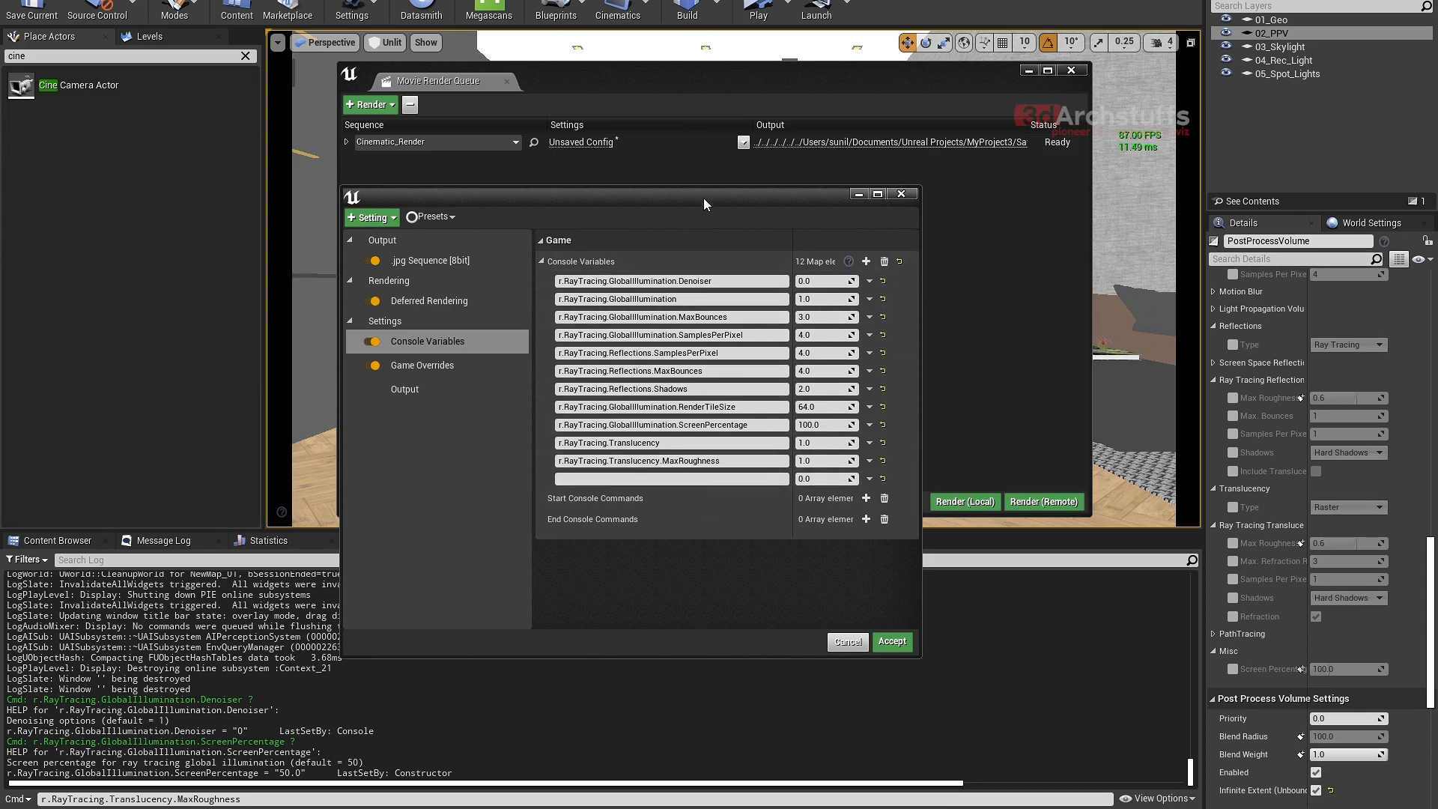
drag(704, 198, 704, 170)
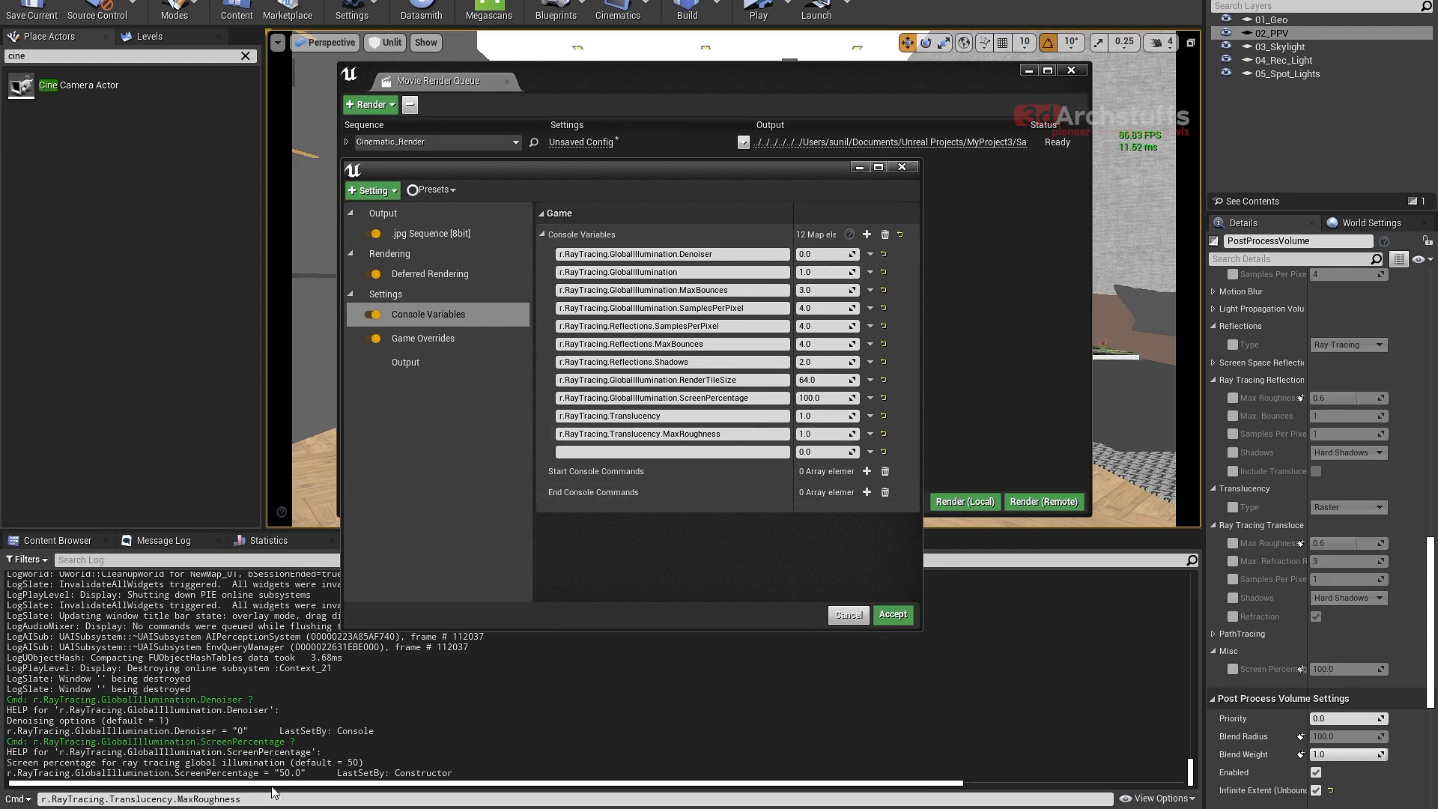
drag(241, 799, 216, 799)
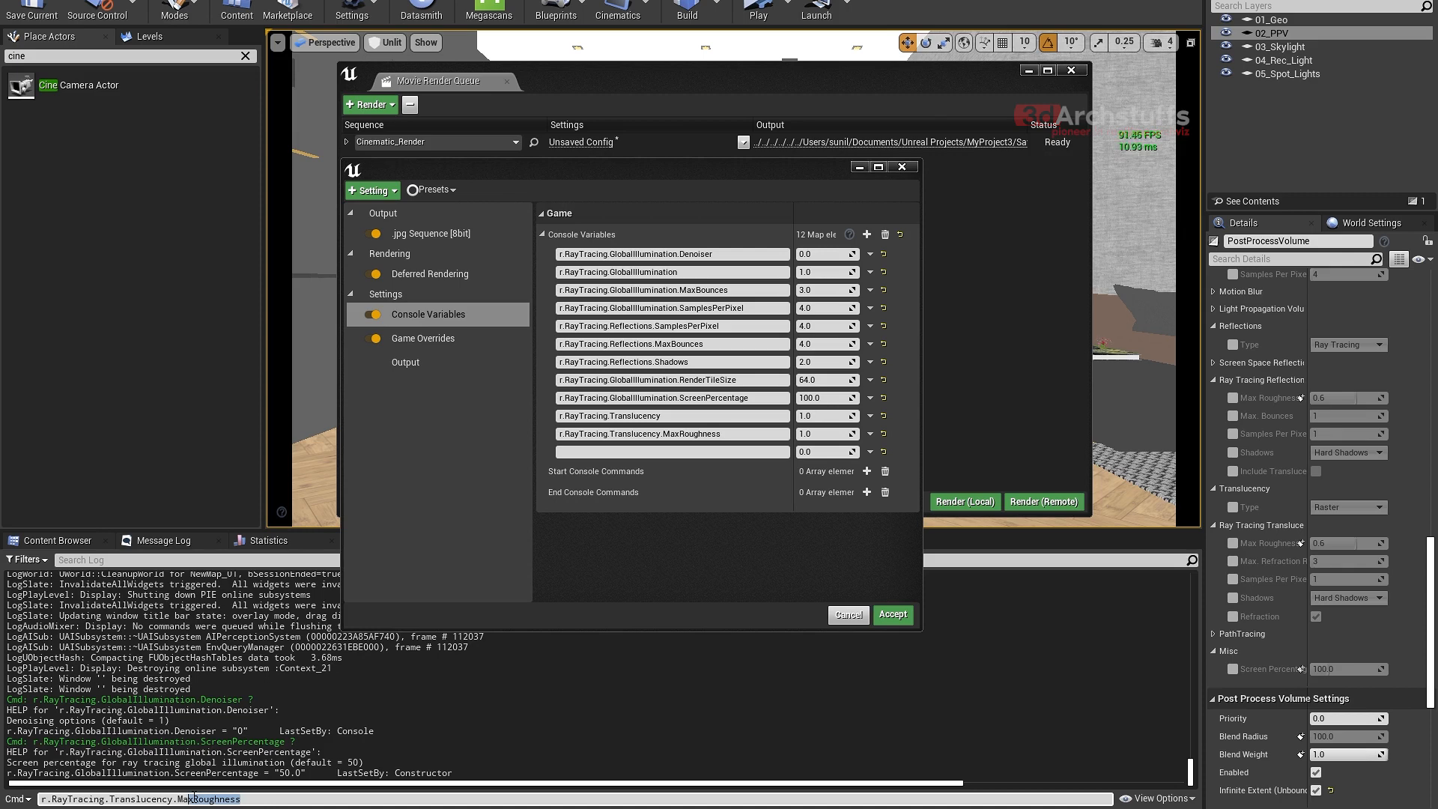
key(BackSpace)
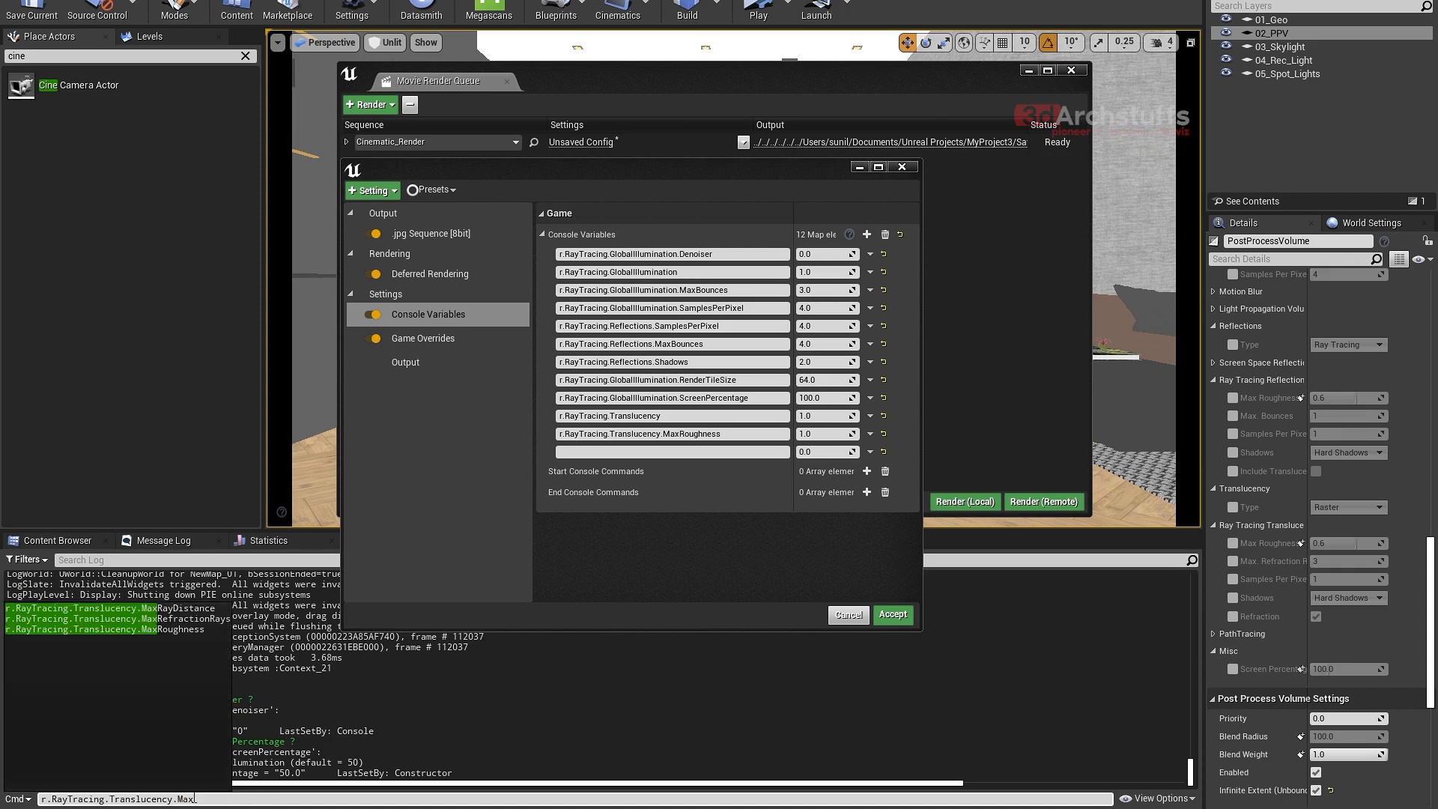
click(192, 619)
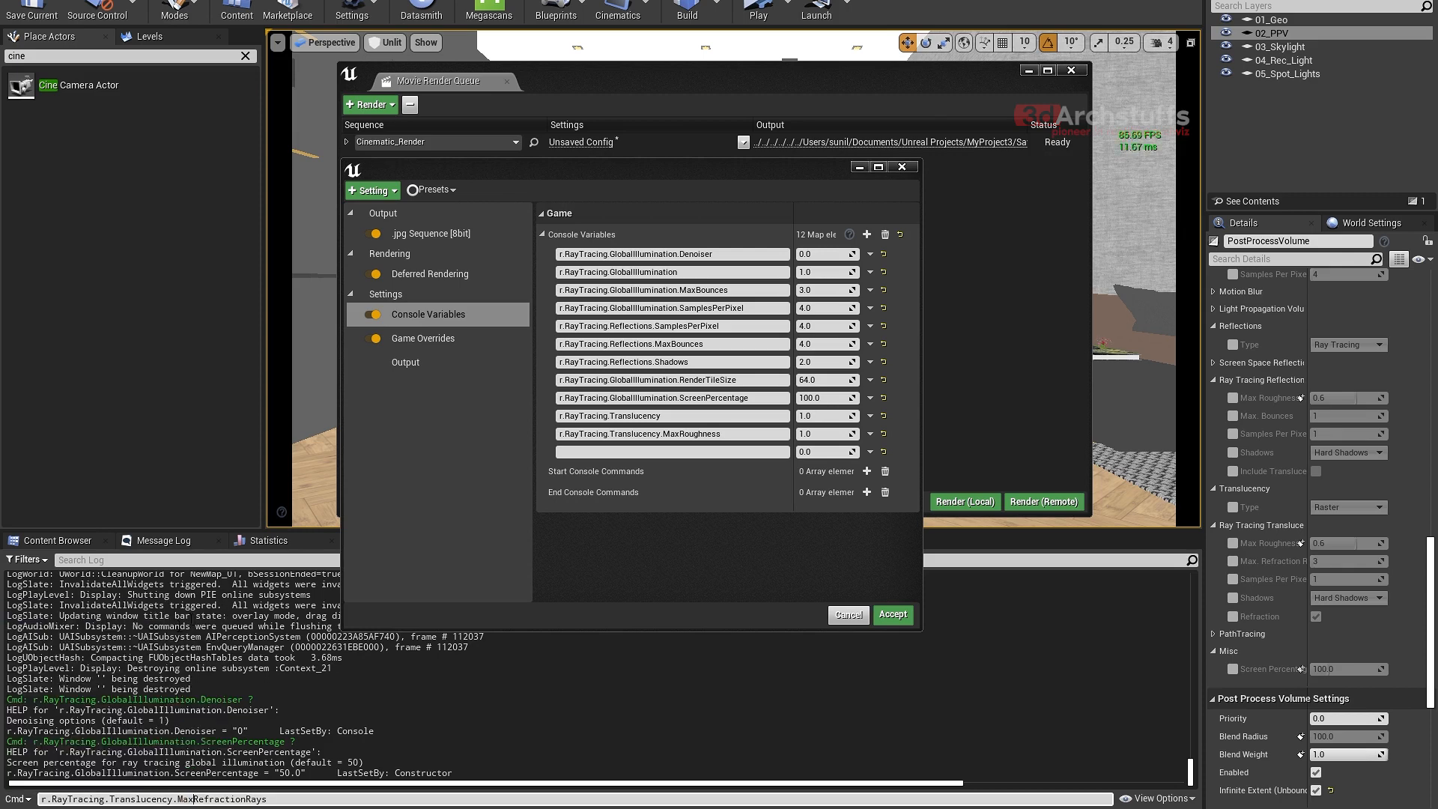
drag(280, 801, 44, 800)
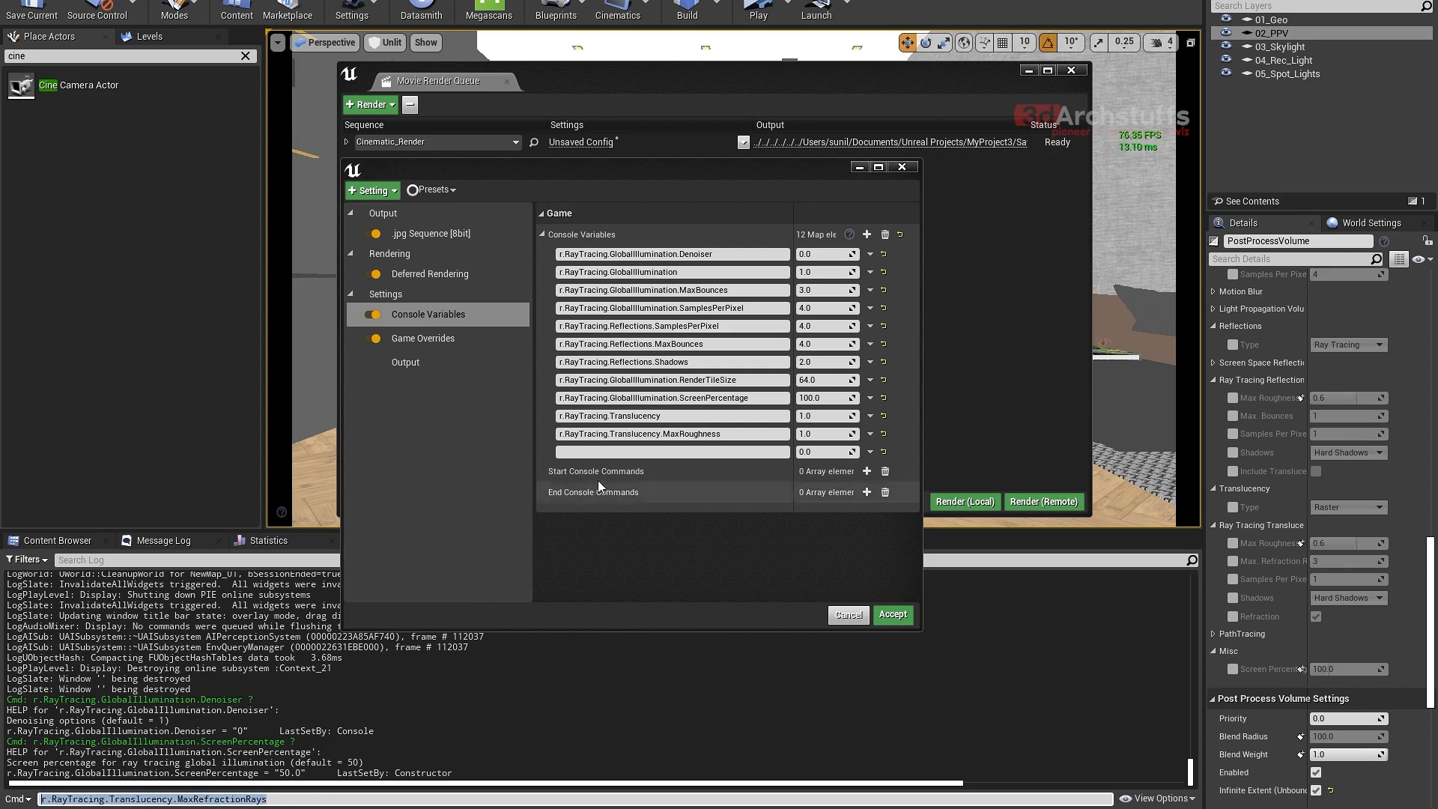
- Name the twelfth console variable r.RayTracing.Translucency.MaxRefractionRays and set it to 12, checking the PostProcessVolume's Max. Refraction Rays setting for comparison
click(628, 452)
text(r.RayTracing.Translucency.MaxRefractionRays)
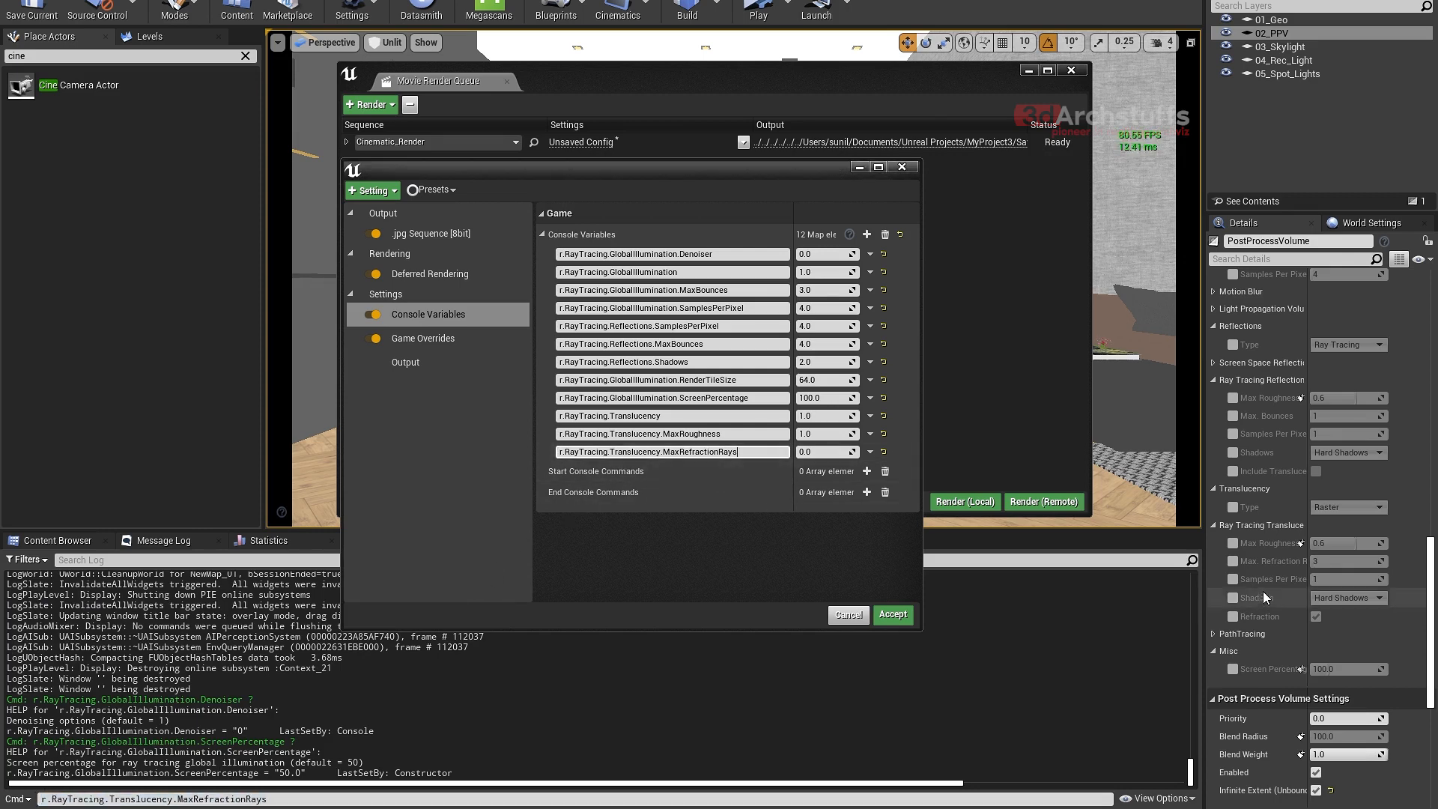
click(1234, 561)
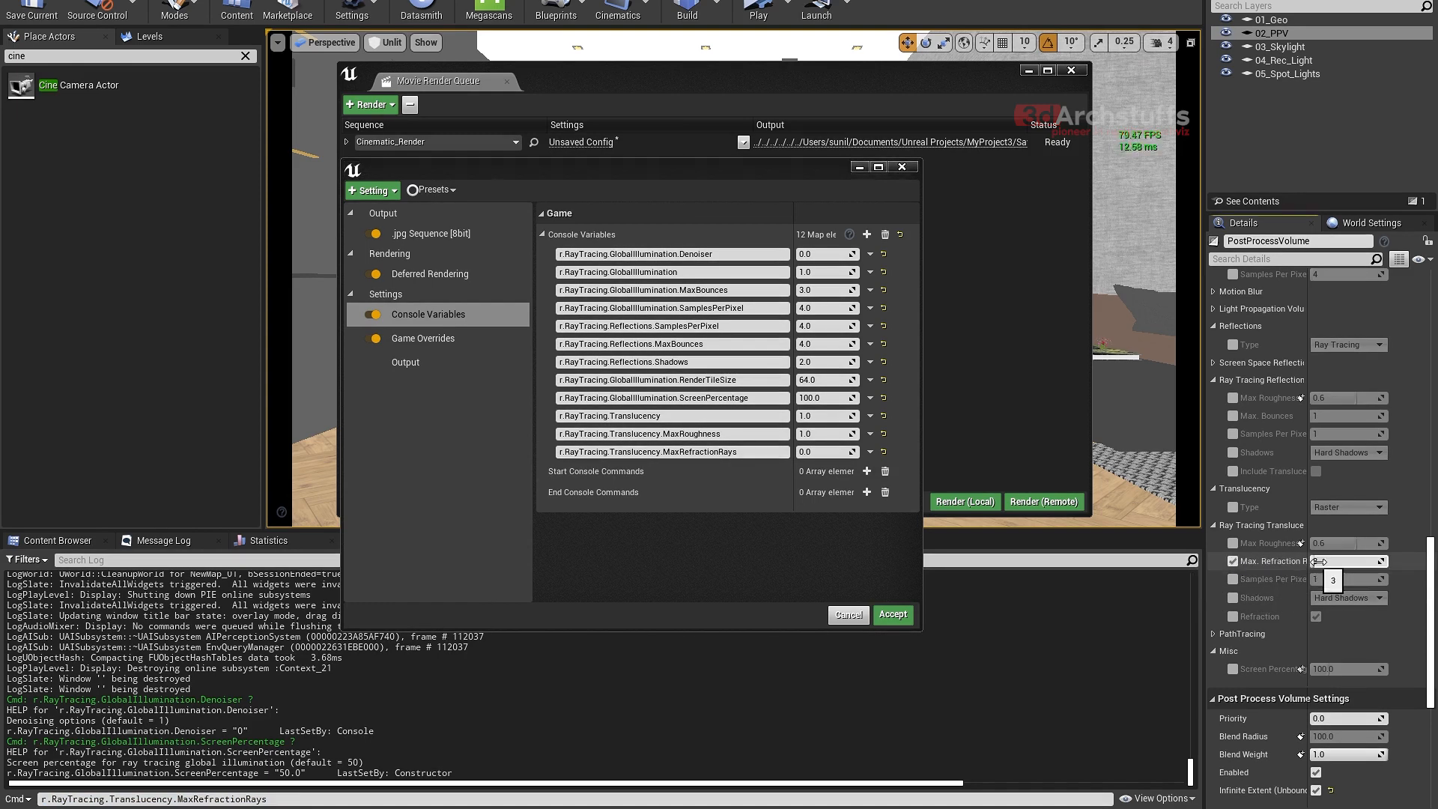
click(1230, 561)
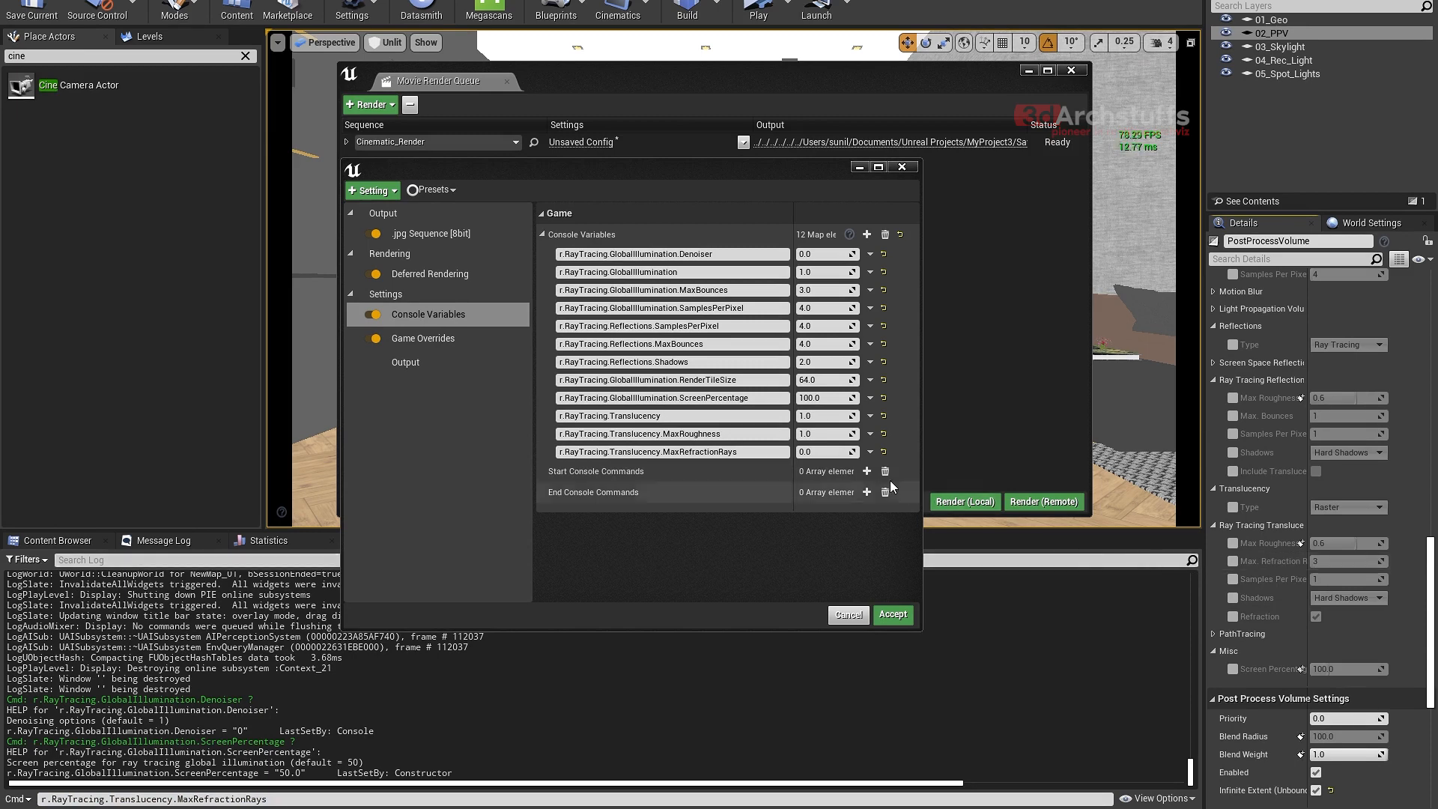
click(820, 452)
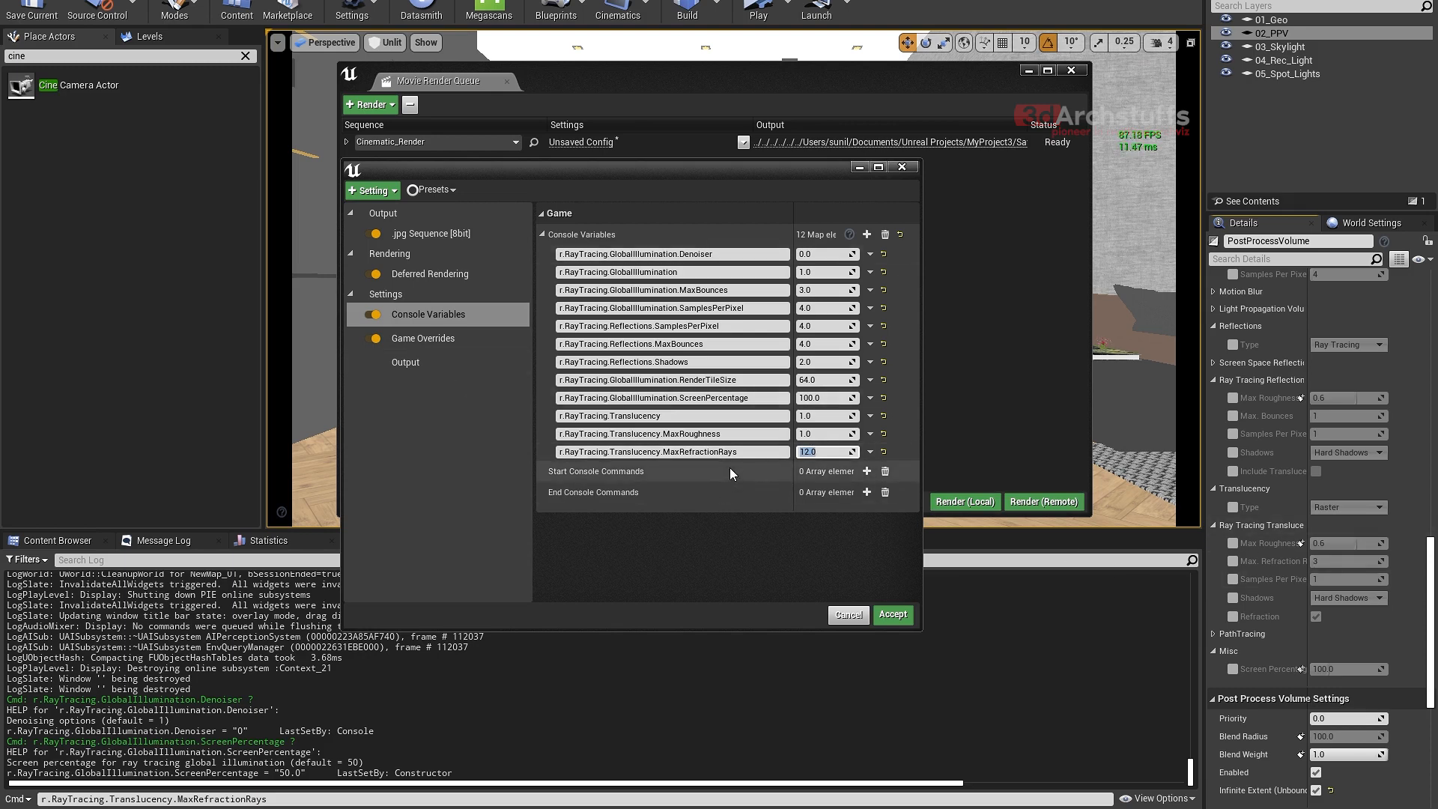
click(1234, 562)
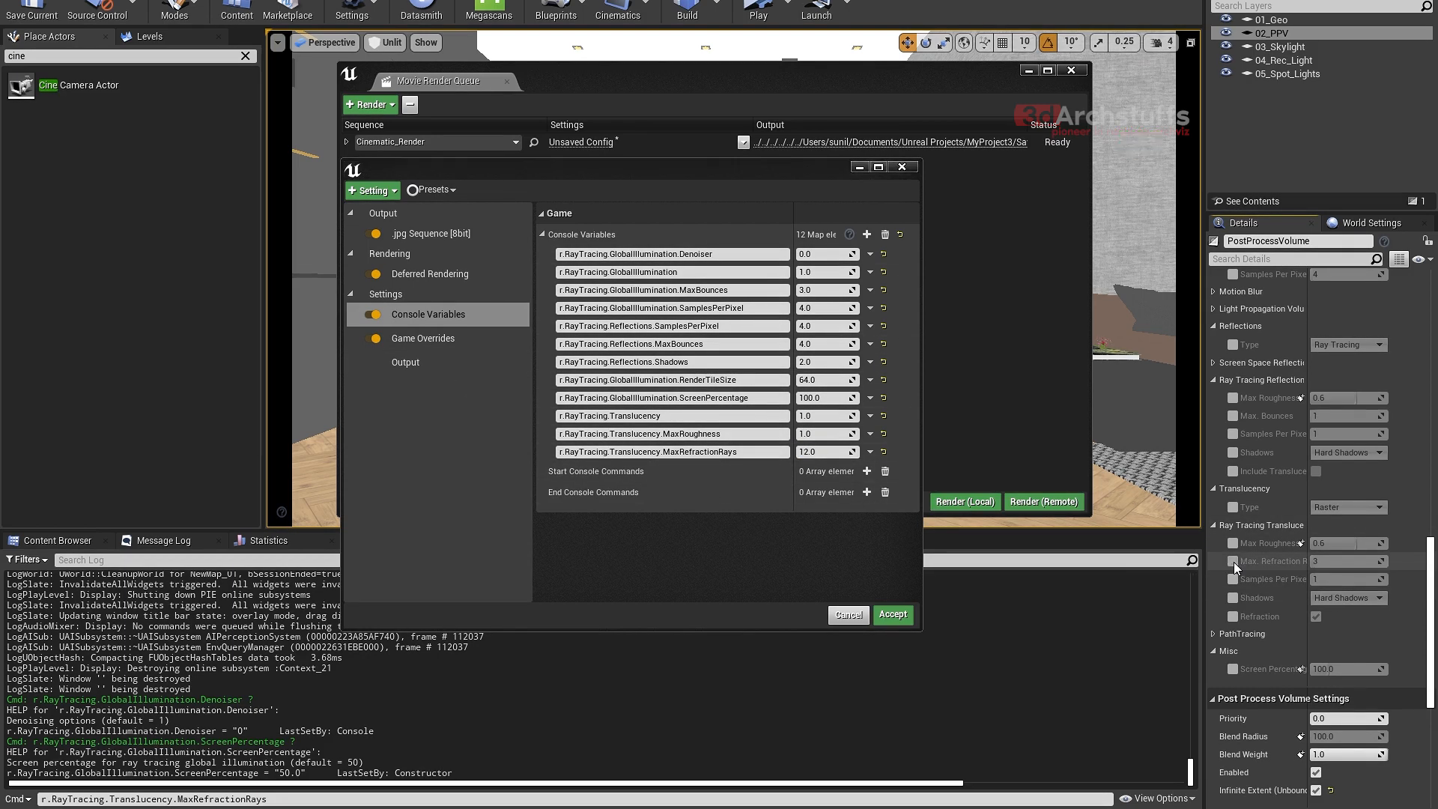
- Briefly check the PostProcessVolume's Max. Refraction Rays override, change the Output Log's command line to r.RayTracing.Translucency.SamplesPerPixel and copy the full name
click(1234, 562)
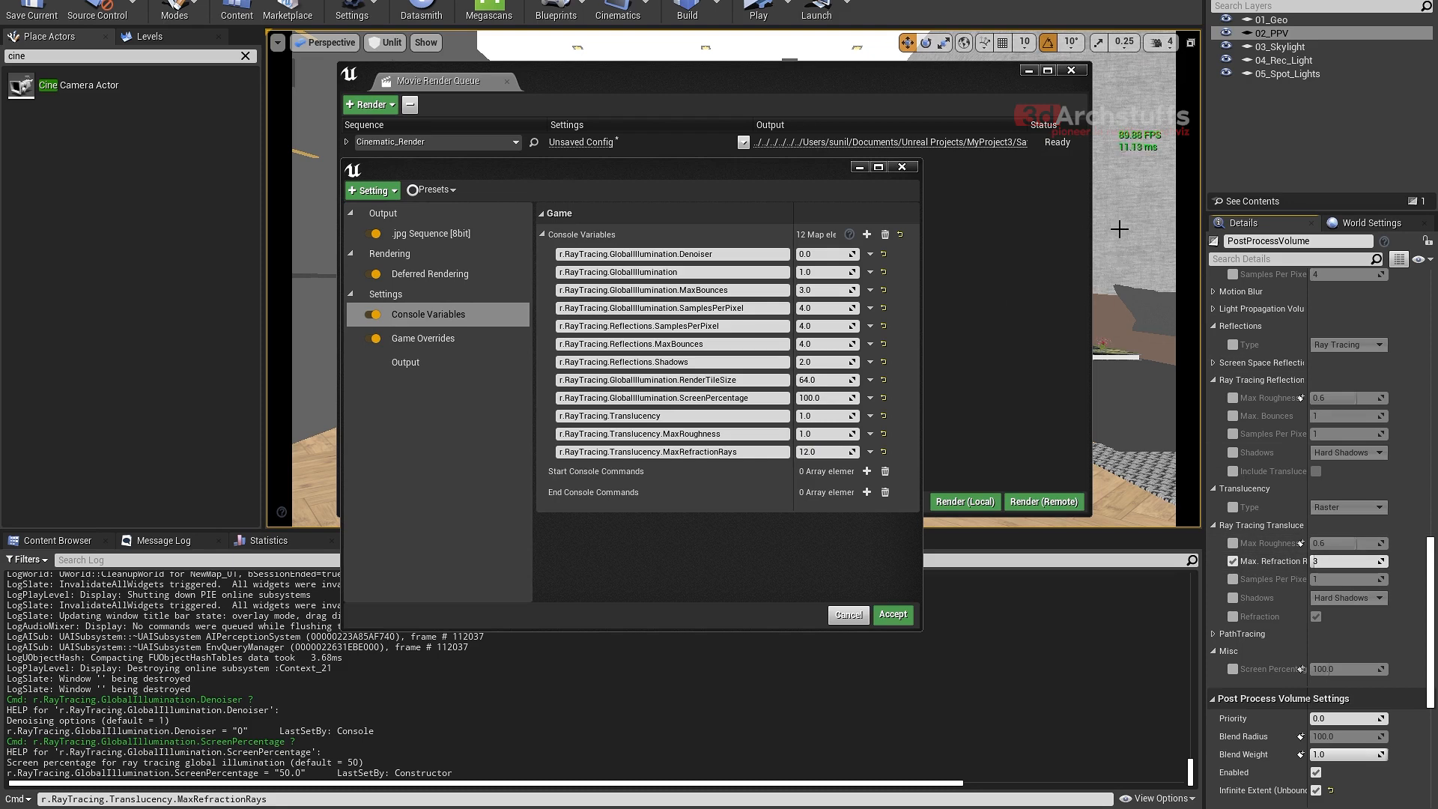
click(1234, 562)
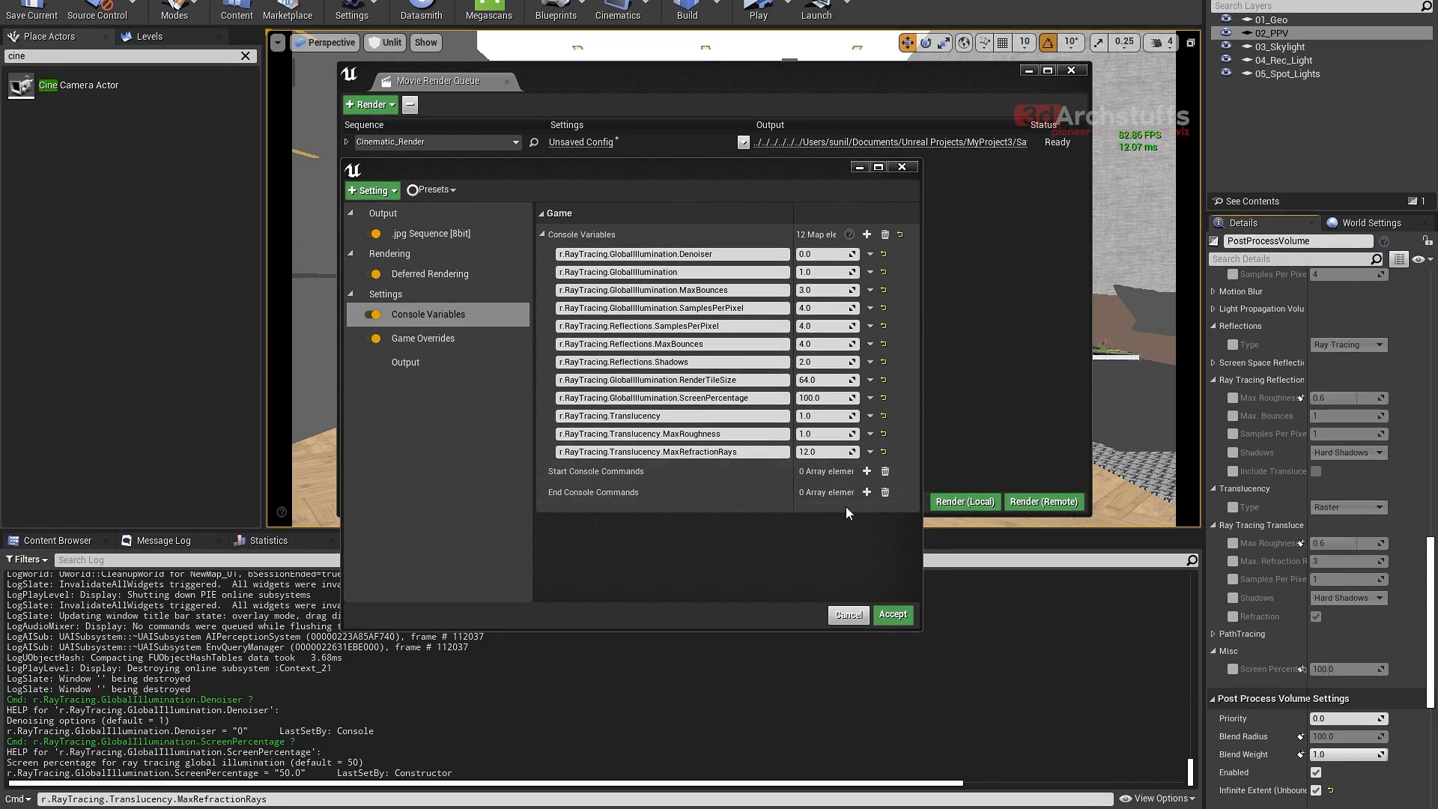
click(283, 799)
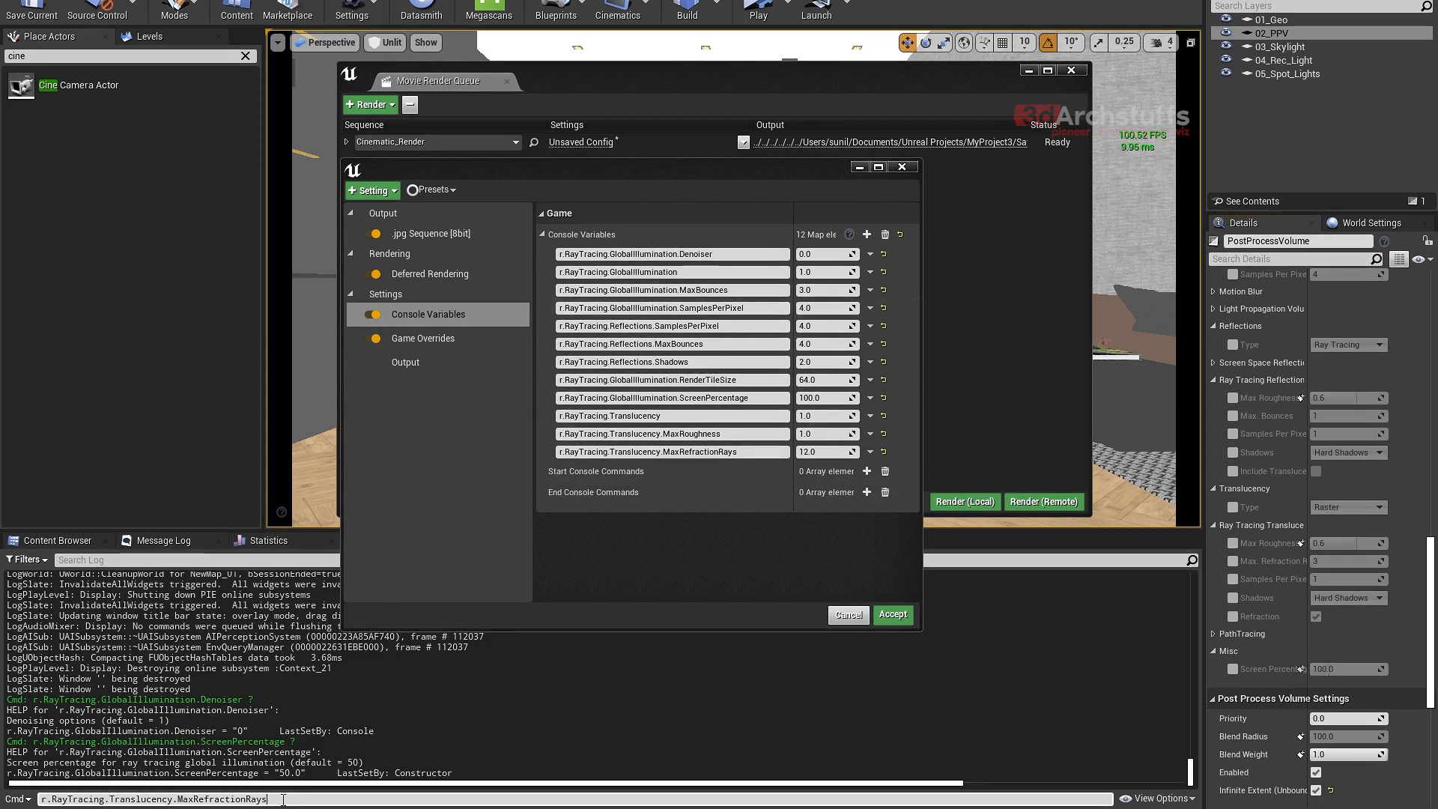
drag(260, 800, 188, 799)
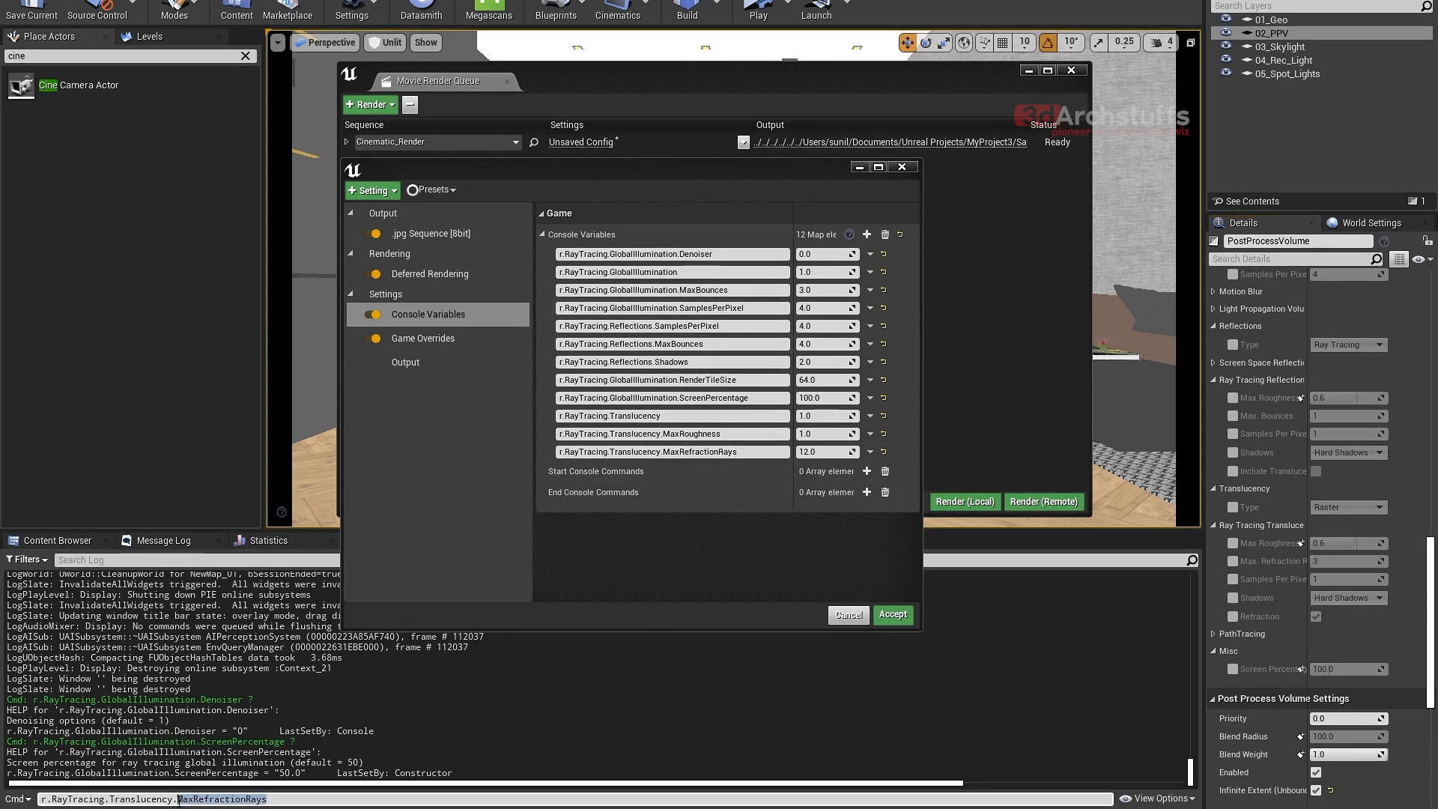
text(S)
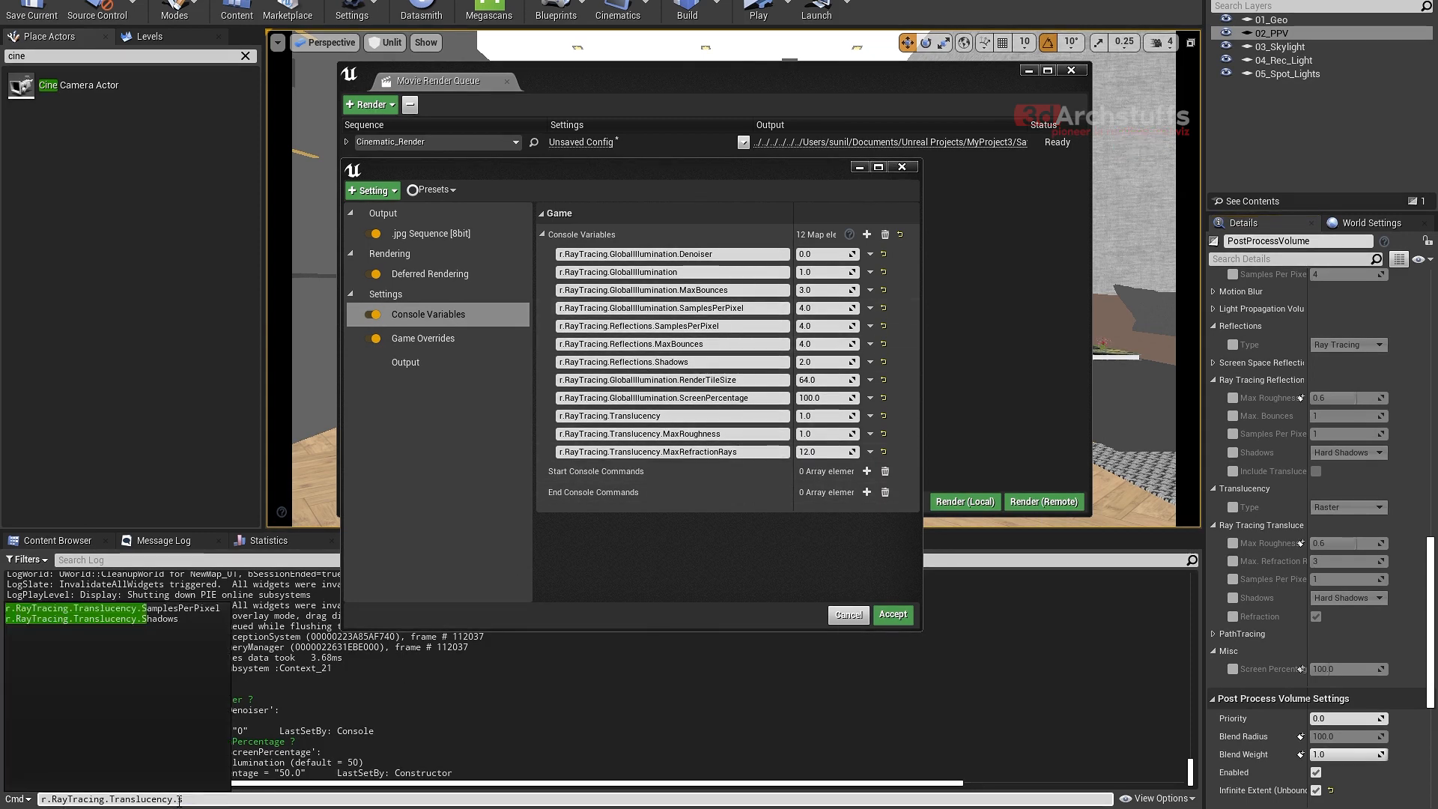
click(201, 610)
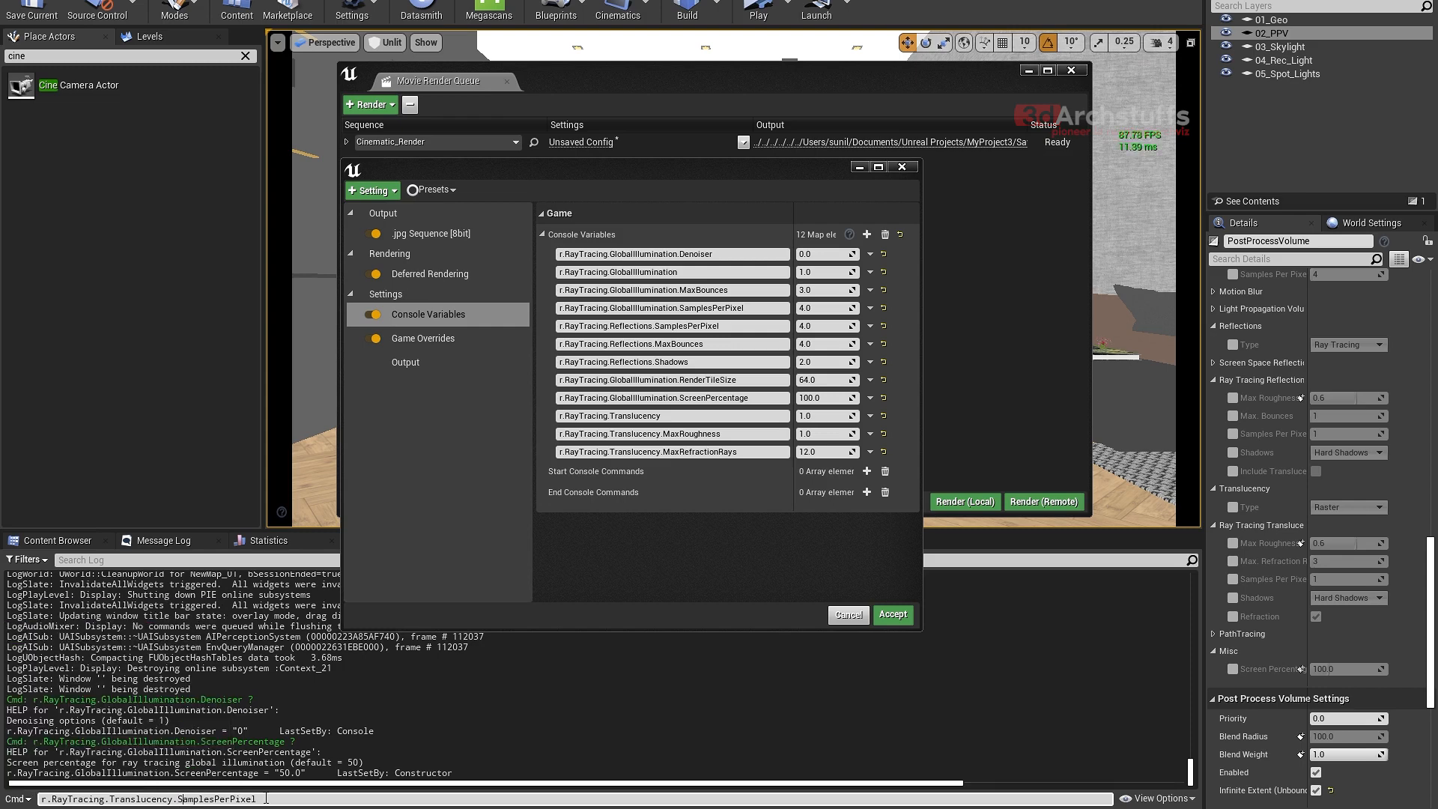
drag(266, 799, 39, 799)
key(ctrl+c)
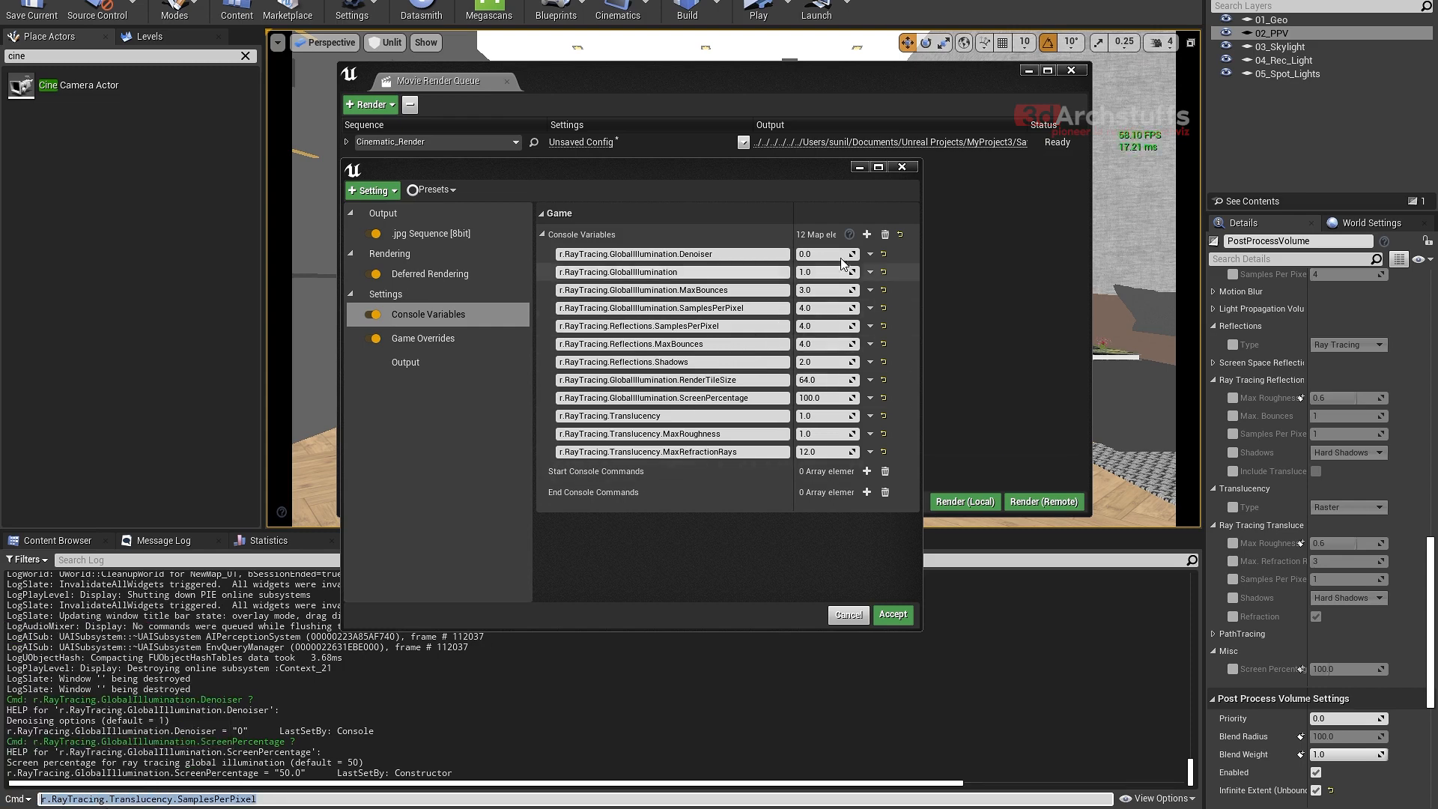
- Add a thirteenth console variable, name it r.RayTracing.Translucency.SamplesPerPixel with the copied text and set it to 64
click(867, 234)
click(719, 471)
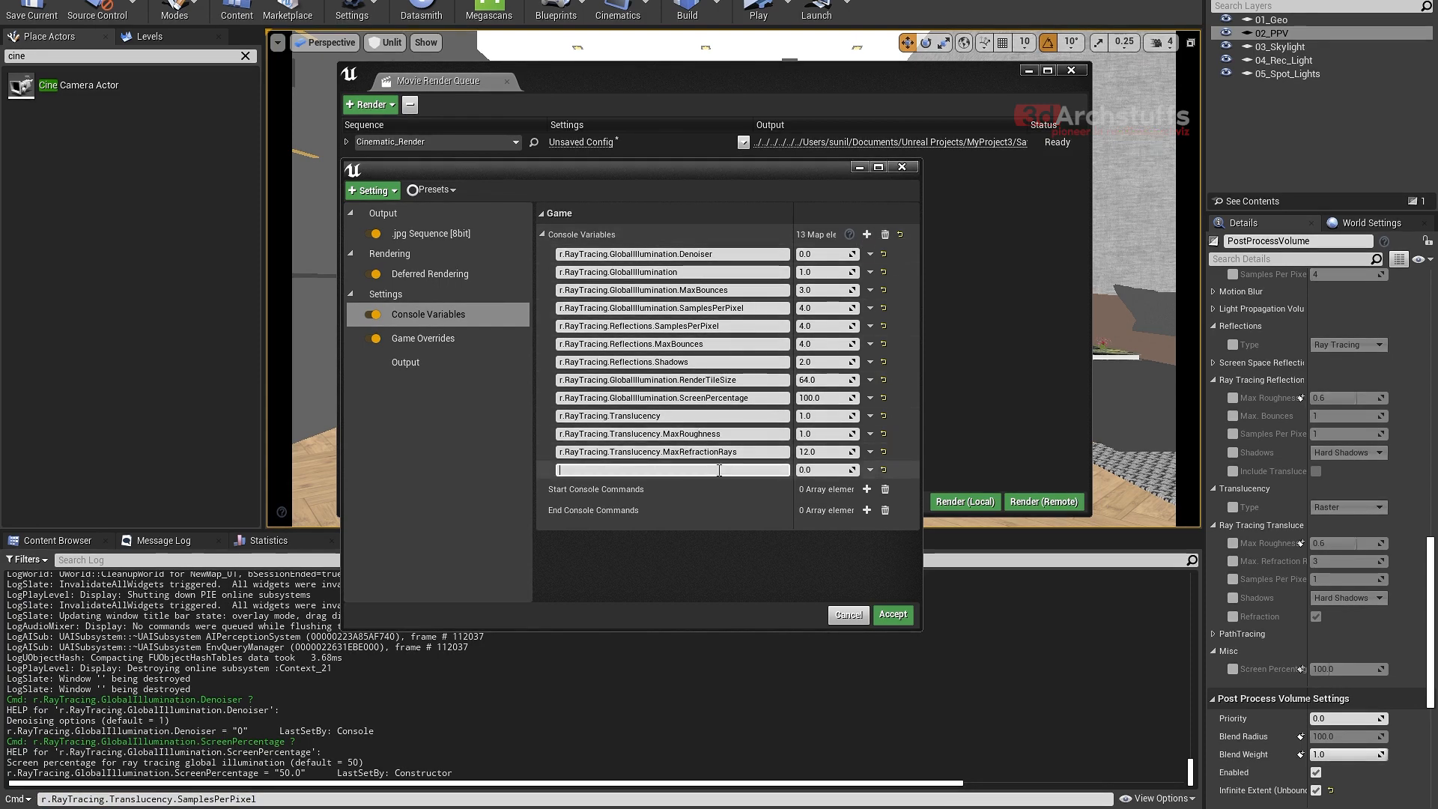
key(ctrl+v)
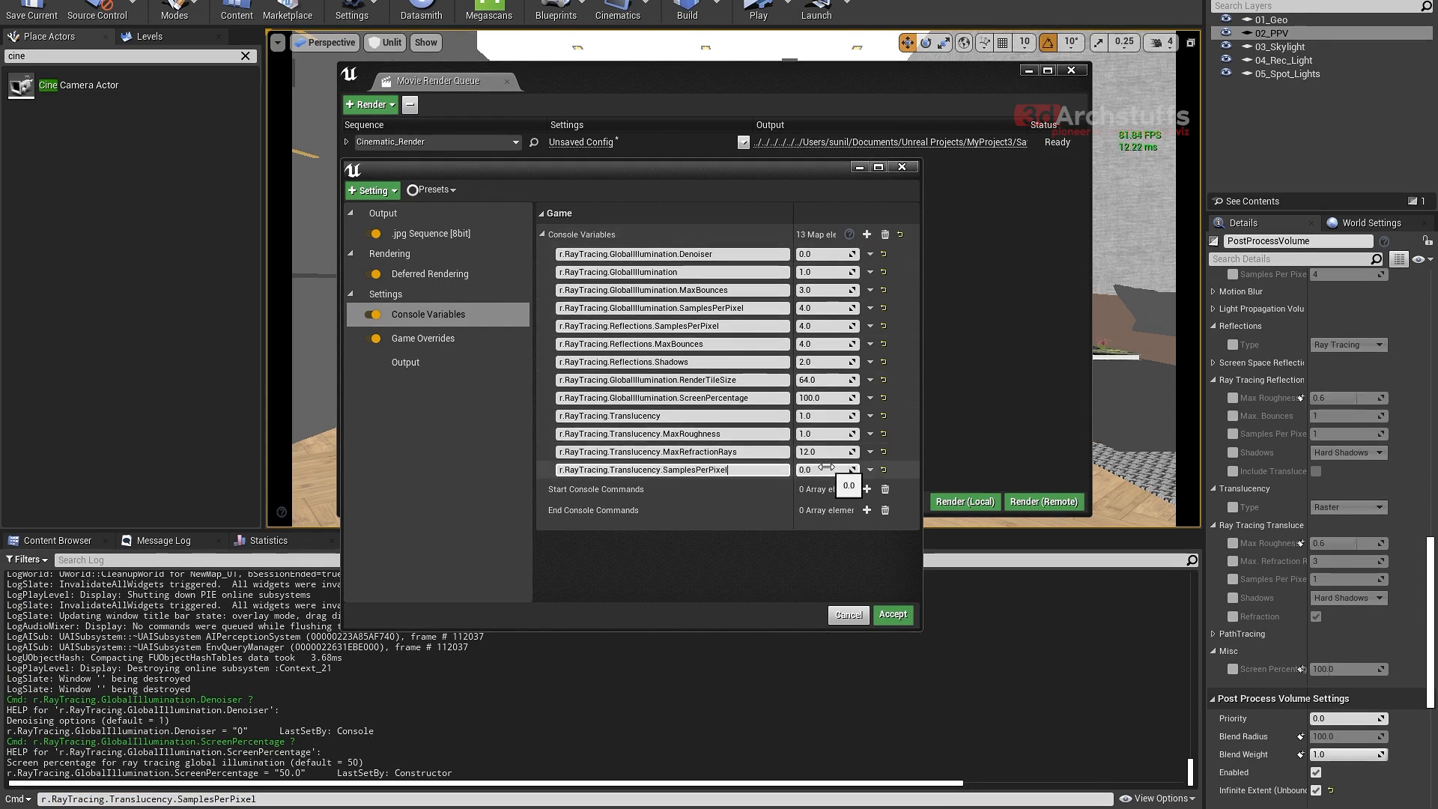
click(825, 470)
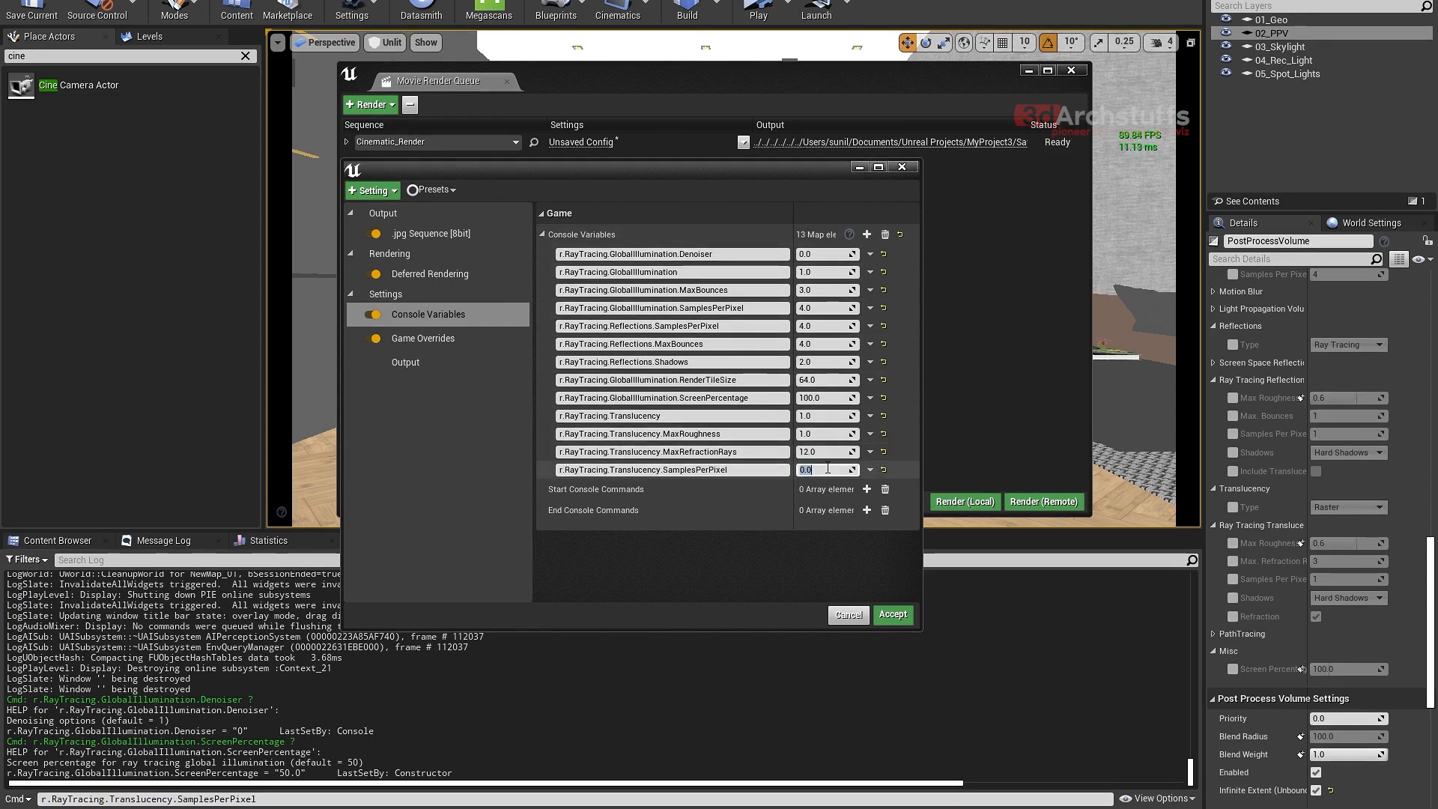
text(64)
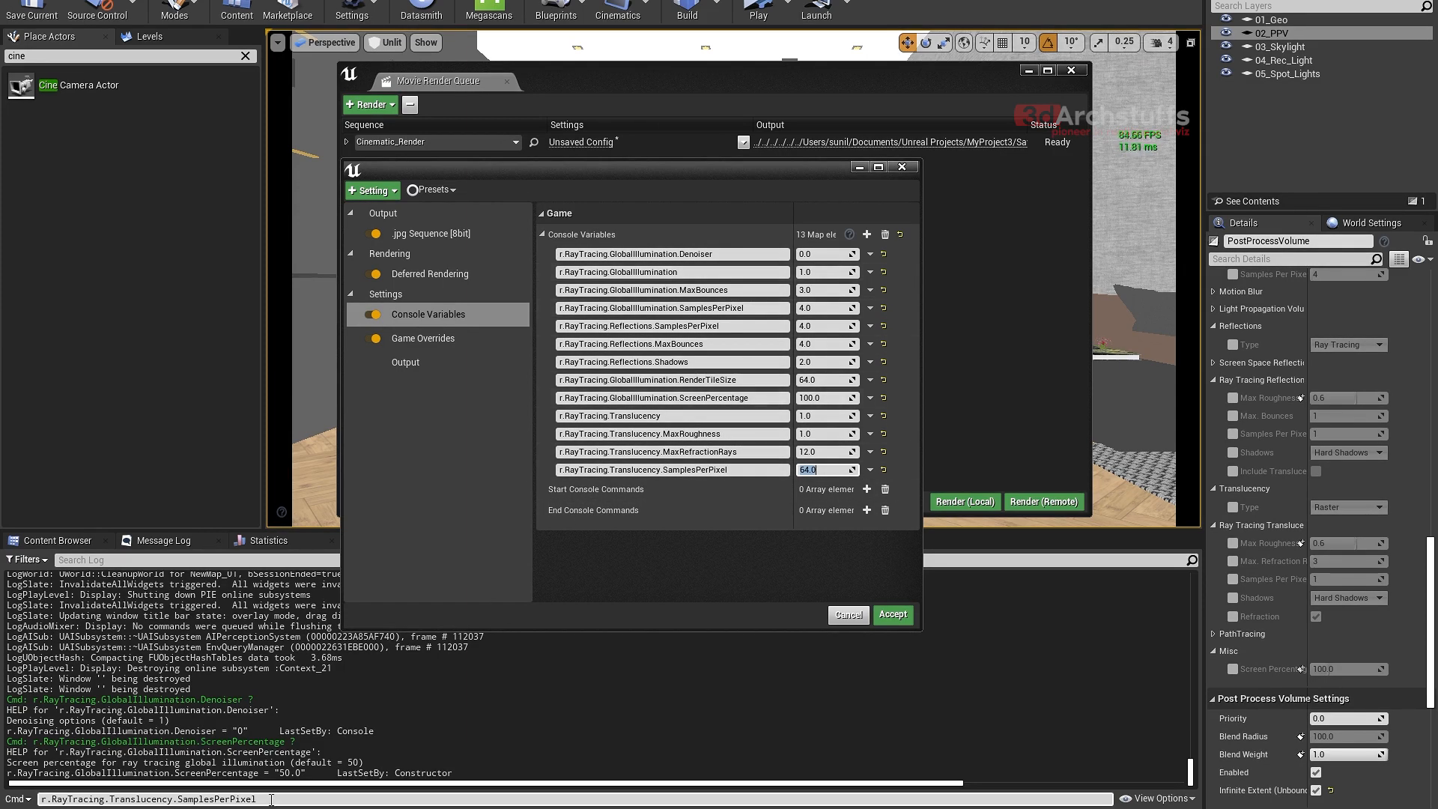
- Change the Output Log's command line to r.RayTracing.Translucency.Shadows and copy the full name
drag(271, 800, 186, 799)
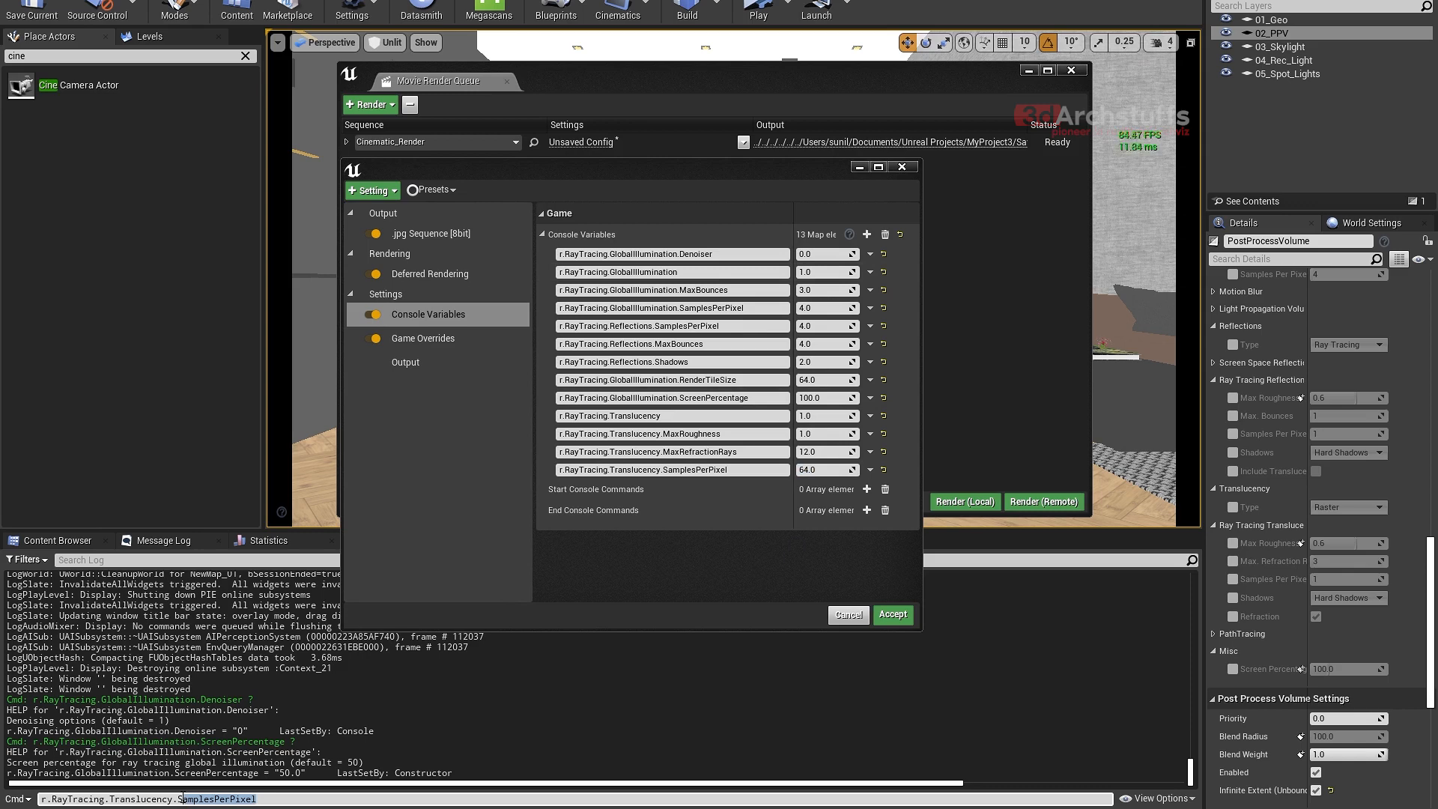
text(h)
click(161, 609)
drag(235, 800, 39, 799)
key(ctrl+c)
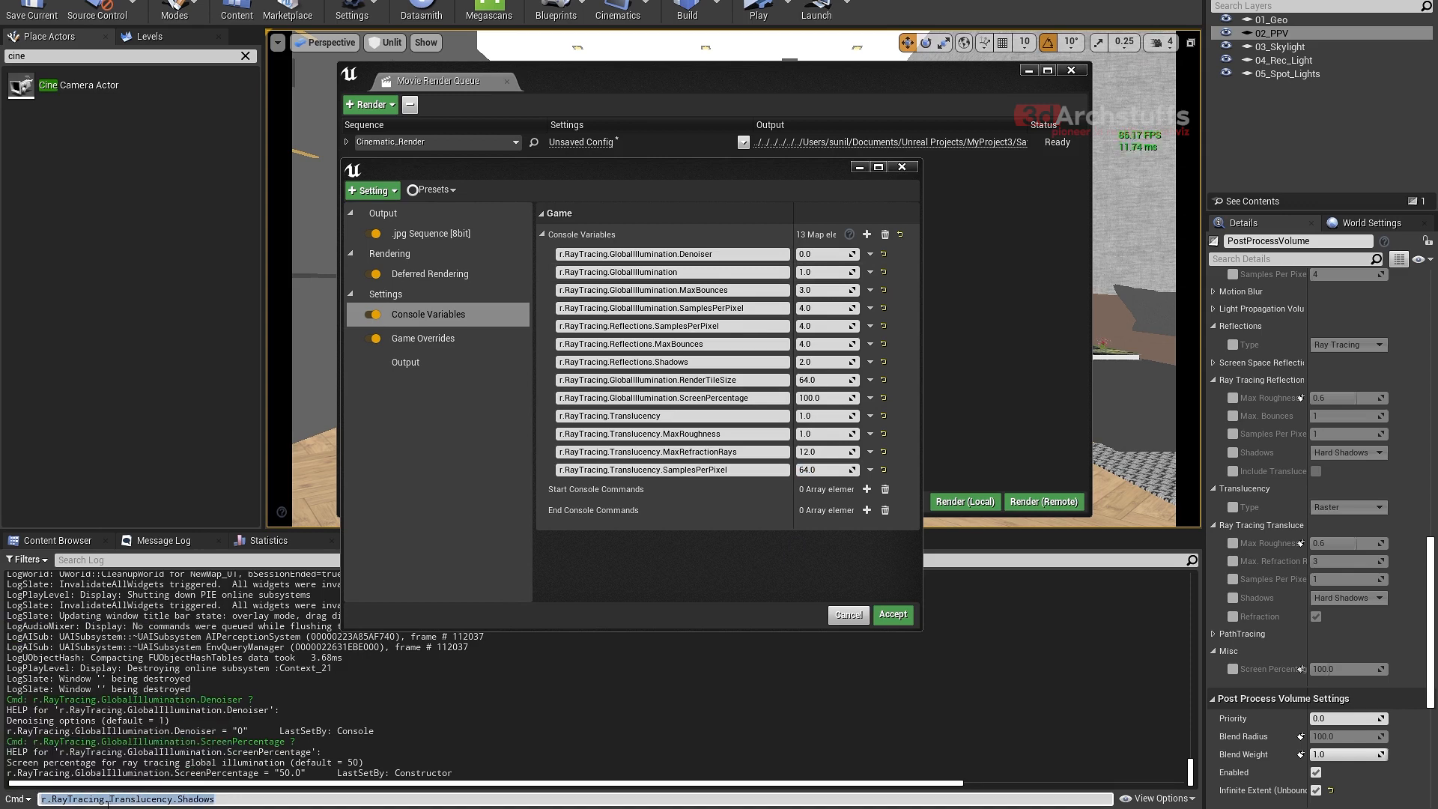
- Add a fourteenth console variable, name it r.RayTracing.Translucency.Shadows with the copied text and set it to 2
click(867, 235)
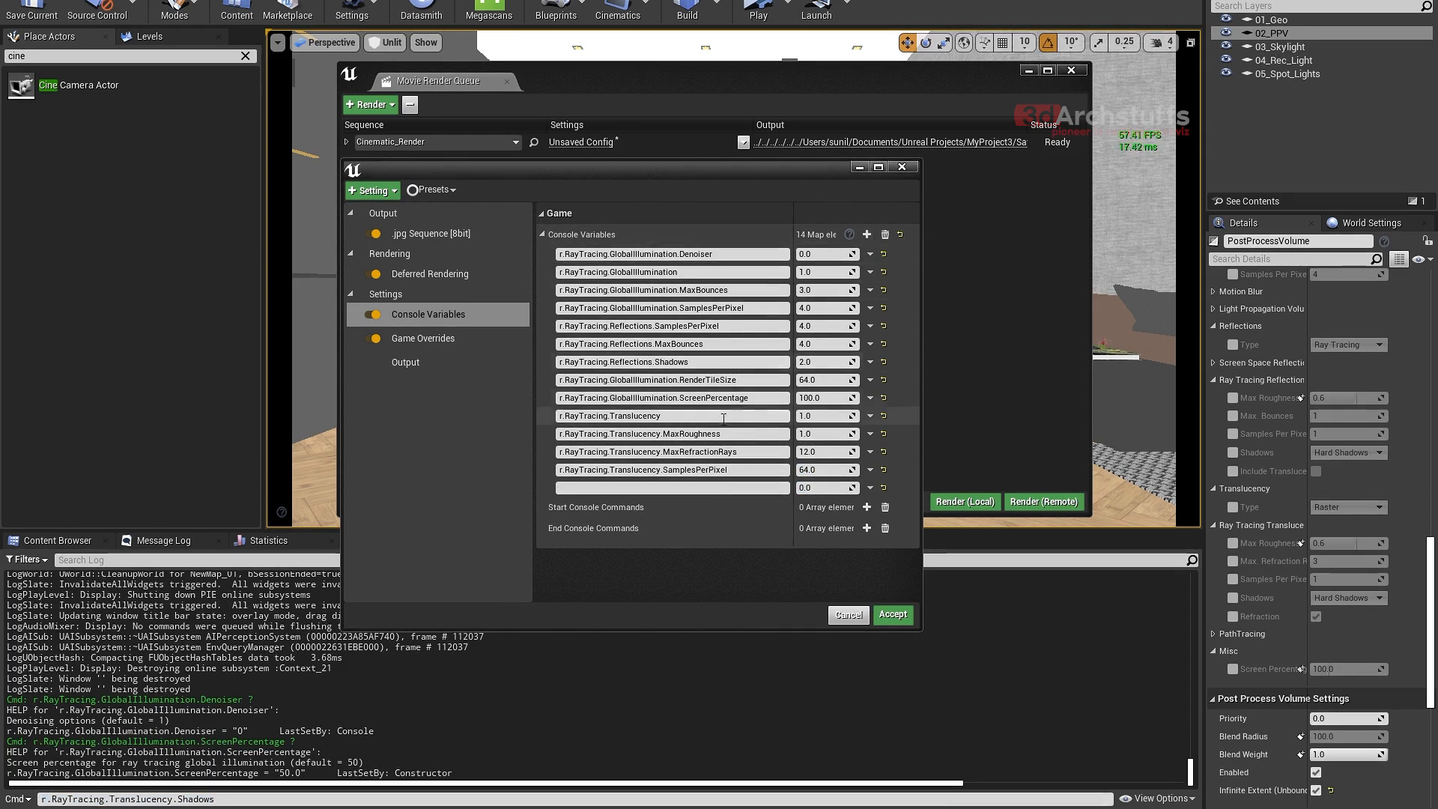
click(739, 488)
key(ctrl+v)
click(820, 488)
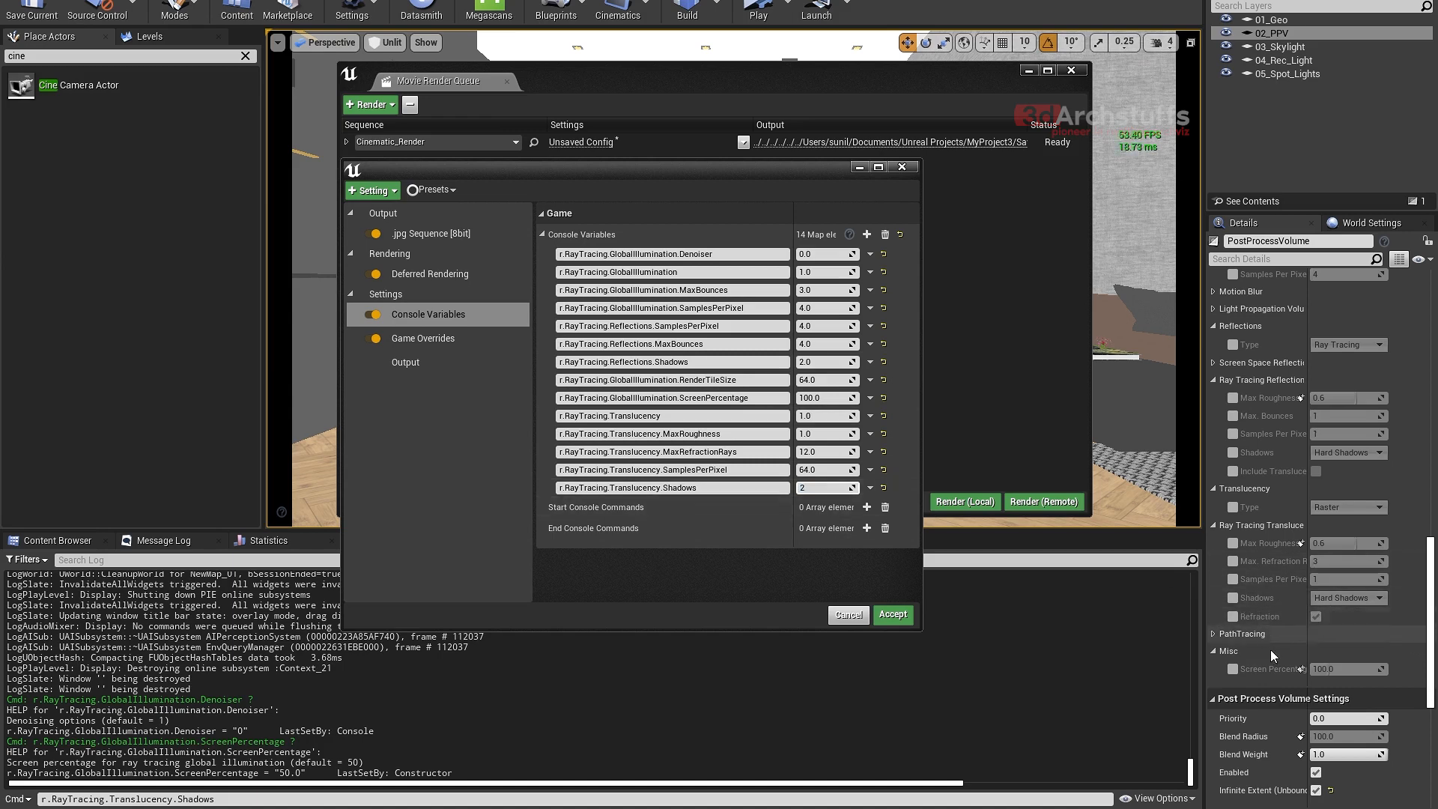
- Examine the Shadows choices under the PostProcessVolume's ray tracing translucency and reflections settings, leaving both overrides switched off
click(1233, 598)
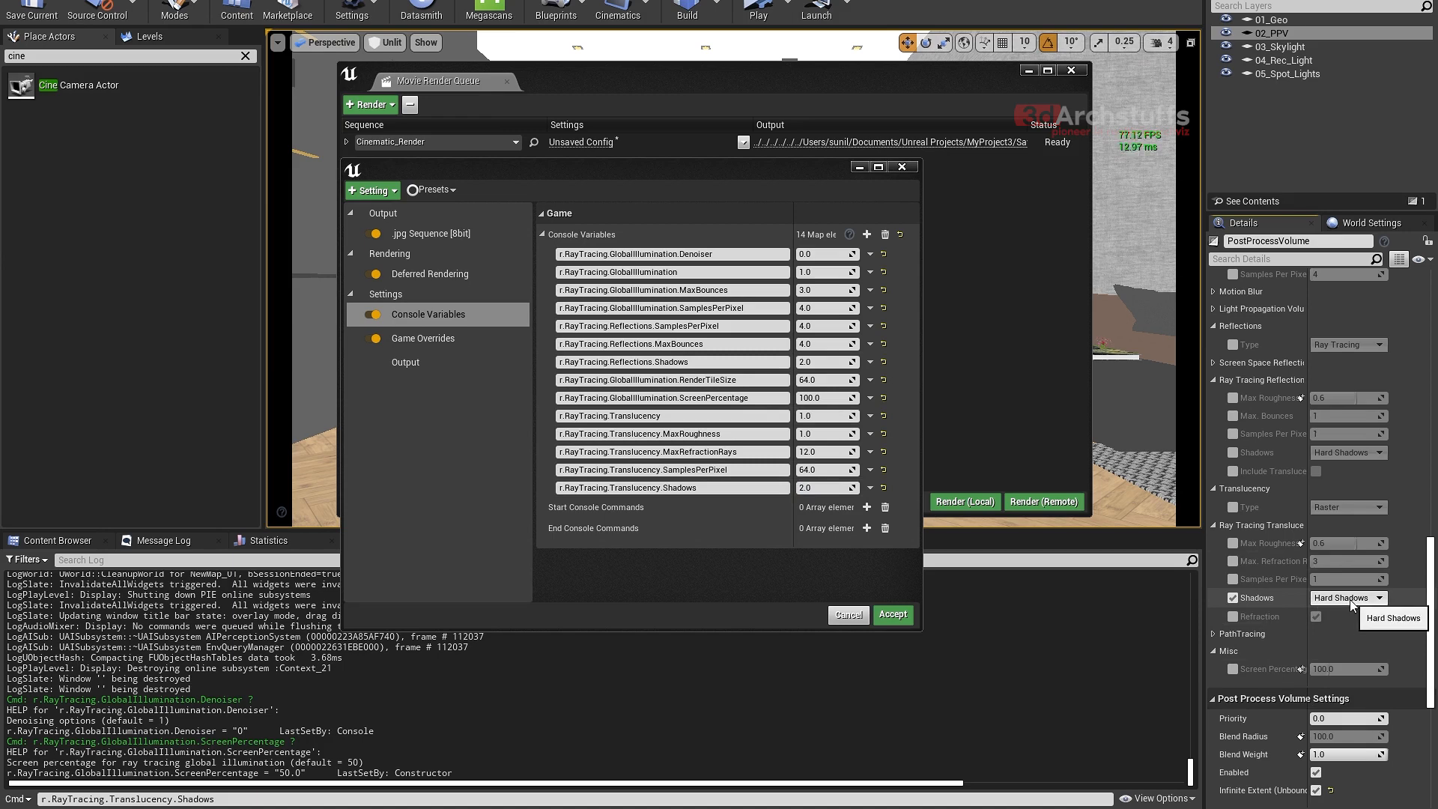
click(1349, 598)
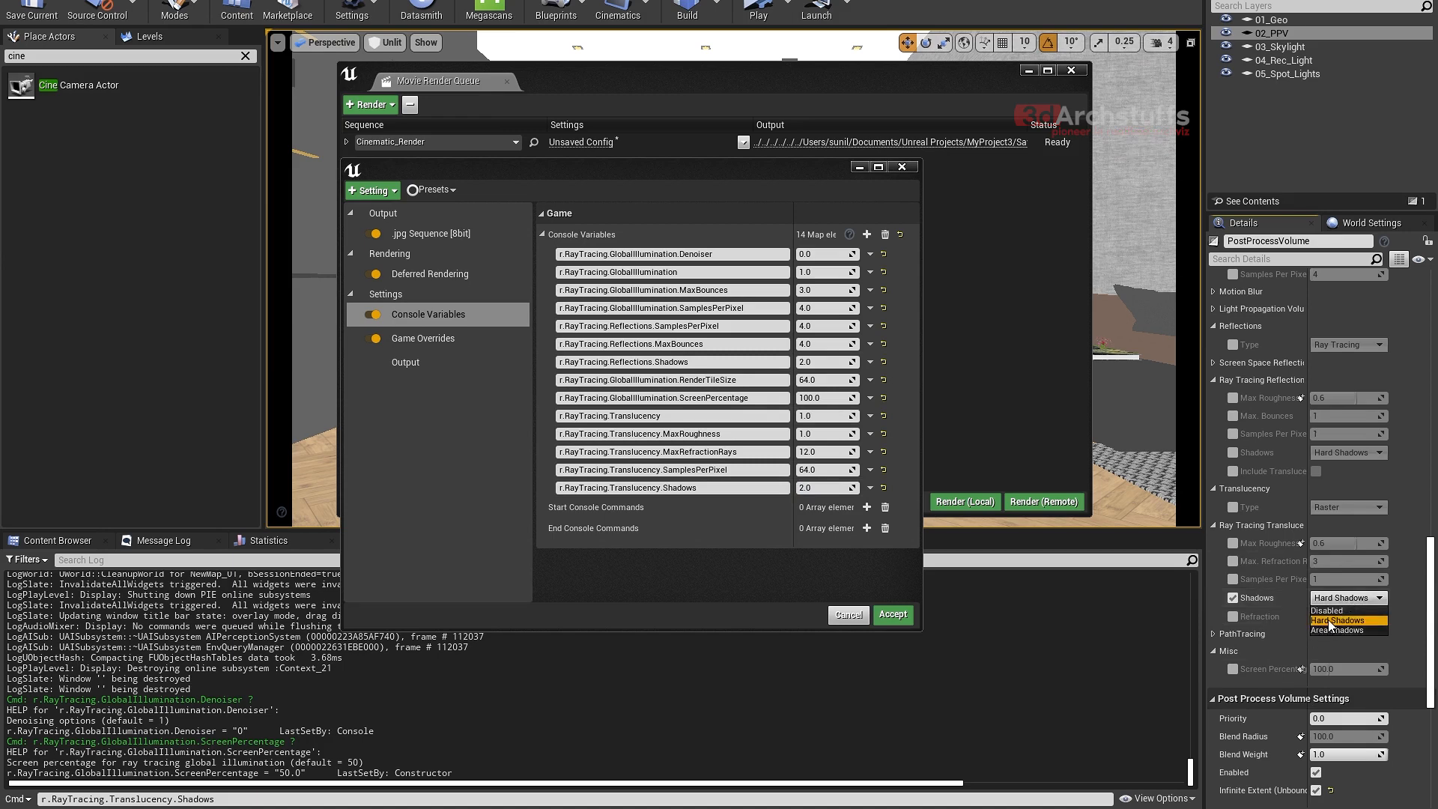
click(1331, 621)
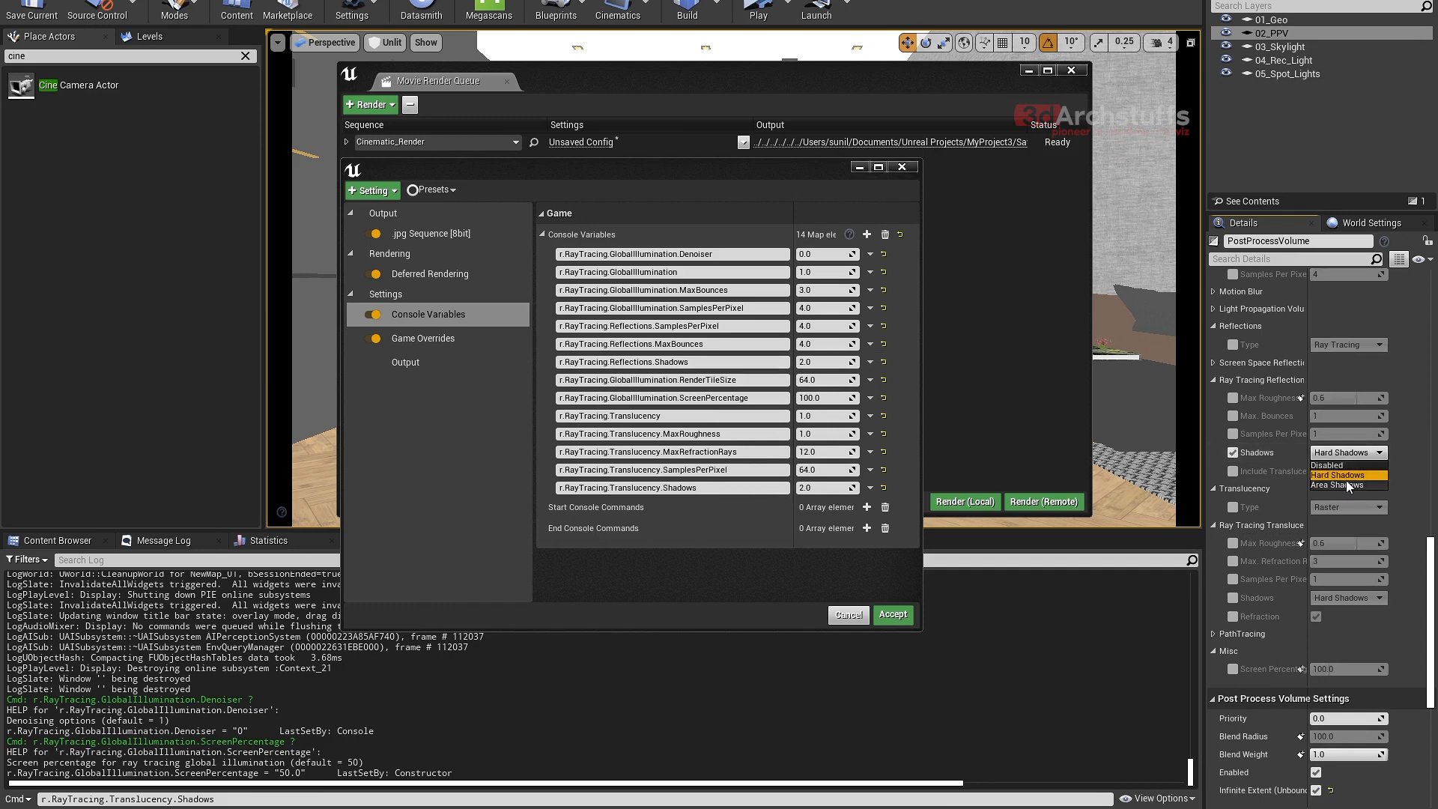
click(1233, 453)
click(1233, 452)
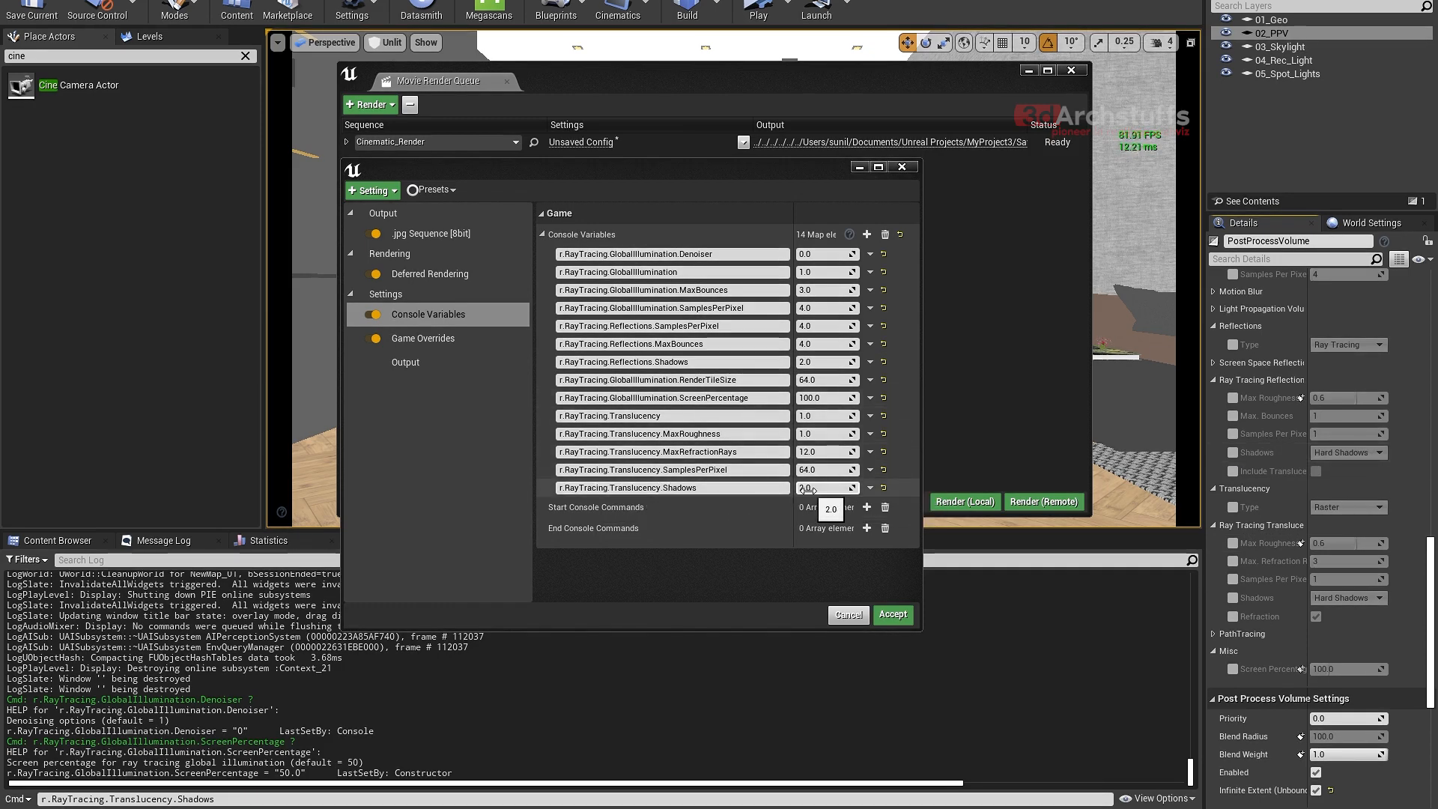
click(1234, 598)
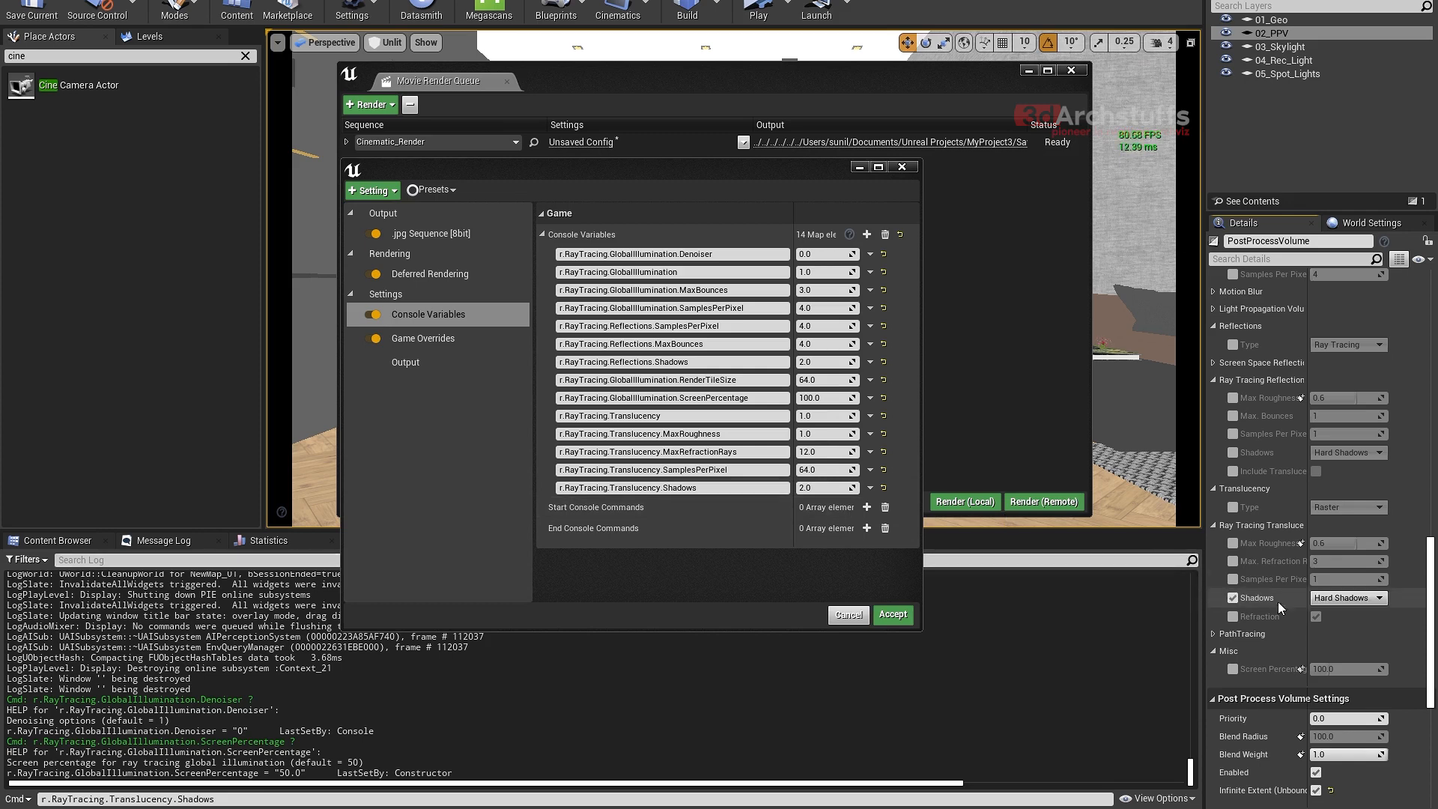
click(1344, 598)
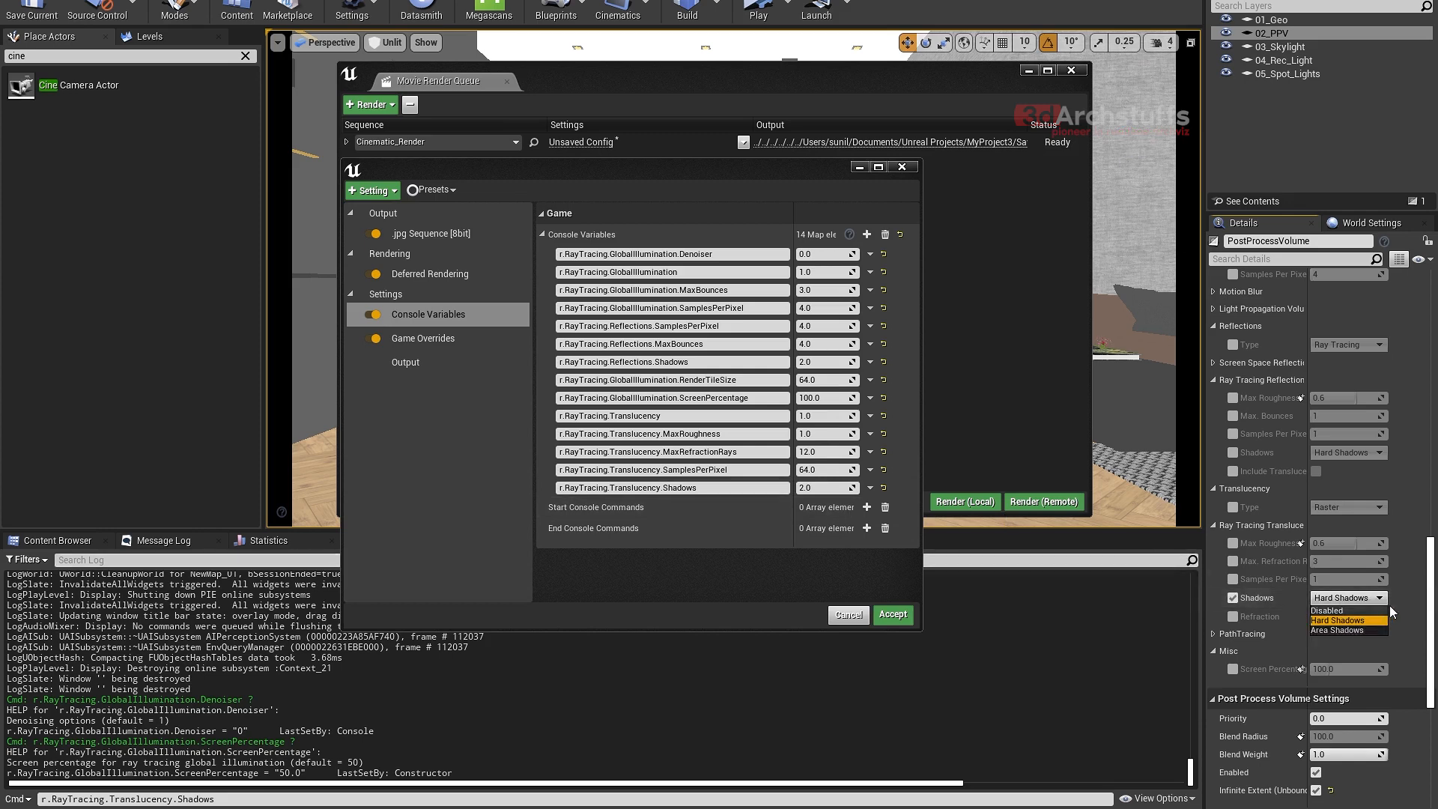
click(1339, 605)
click(1234, 598)
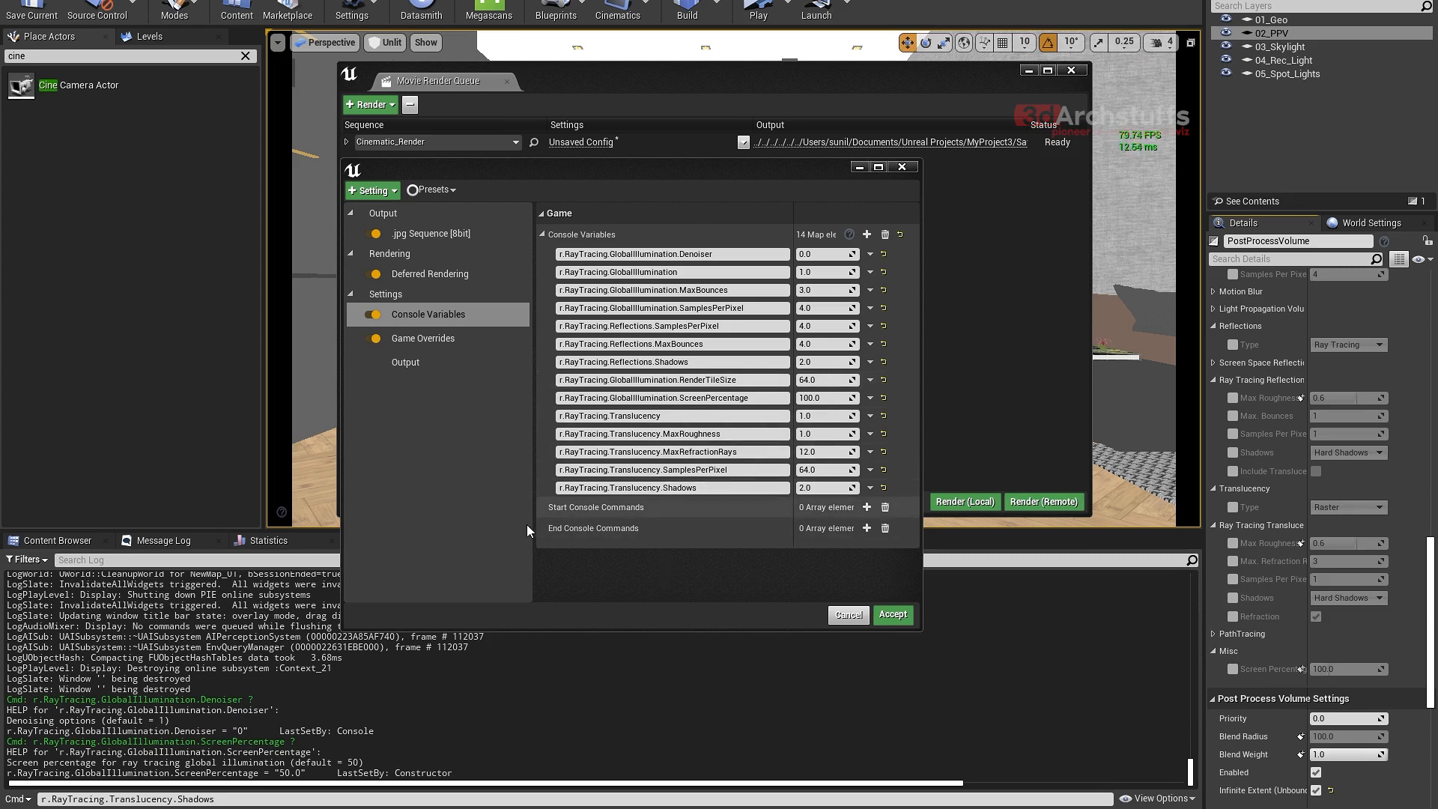
- Add a fifteenth console variable, change the Output Log's command line to r.RayTracing.Translucency.Refraction and copy the full name
click(866, 235)
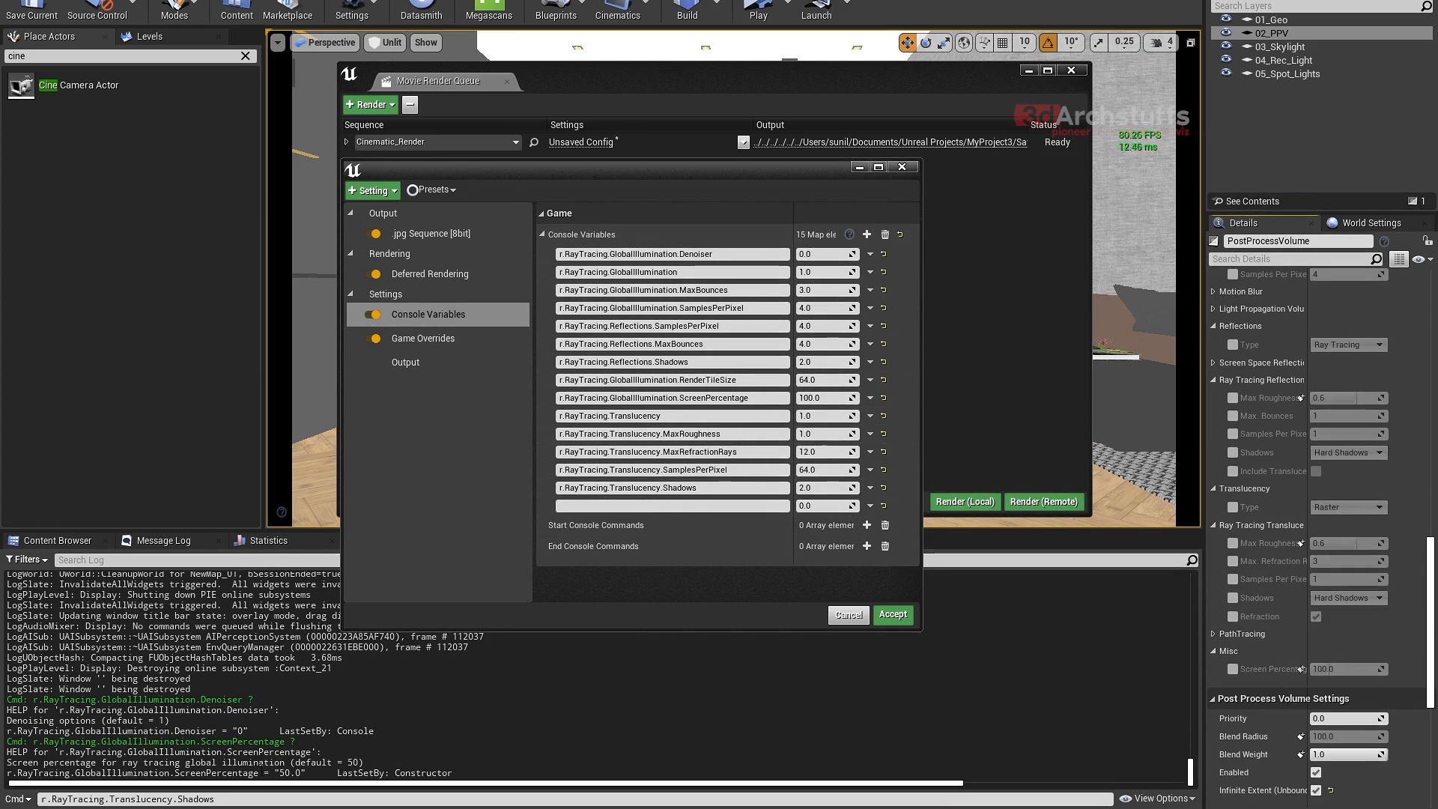
mouse_move(215, 800)
mouse_down()
mouse_move(185, 800)
mouse_move(232, 798)
mouse_move(187, 800)
mouse_up()
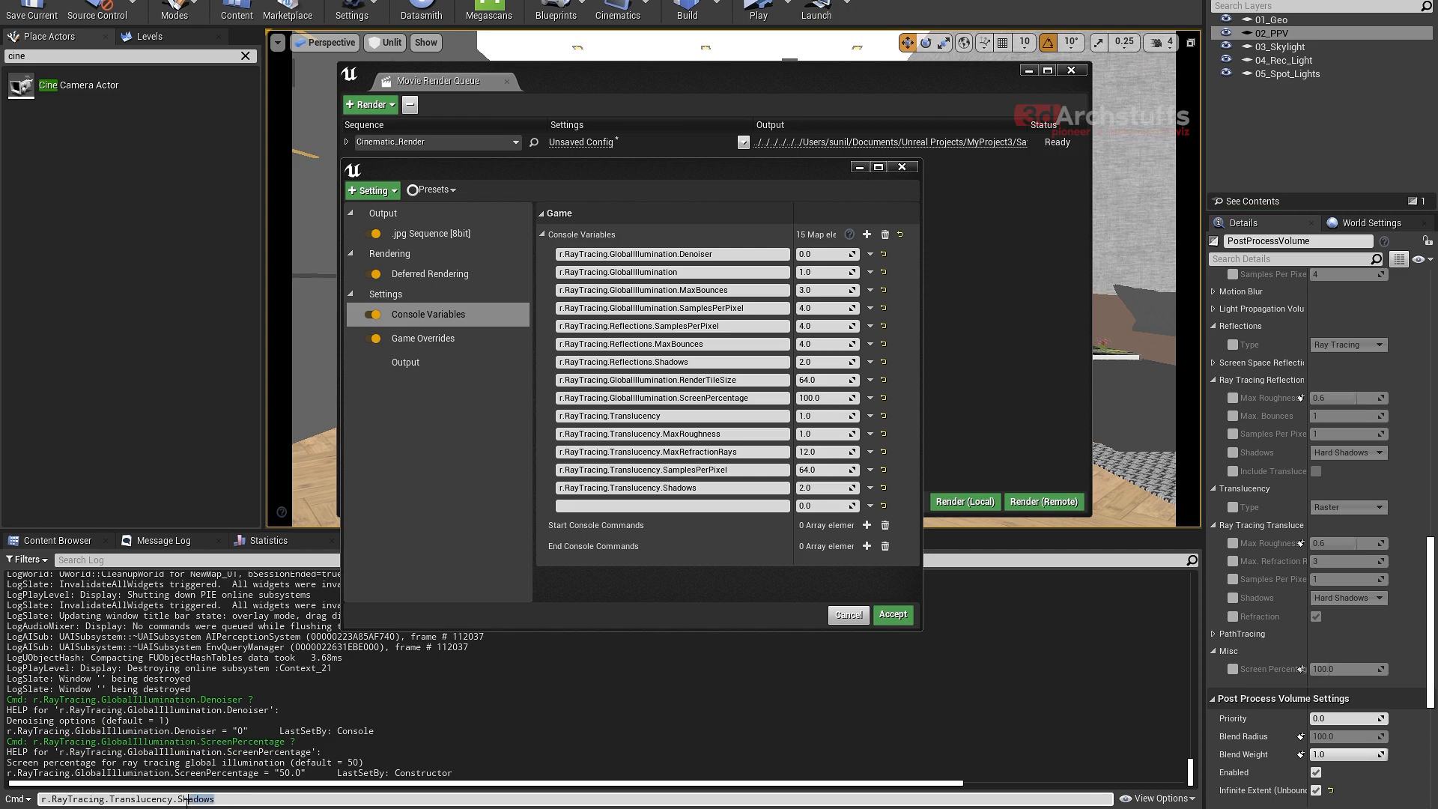
text(r)
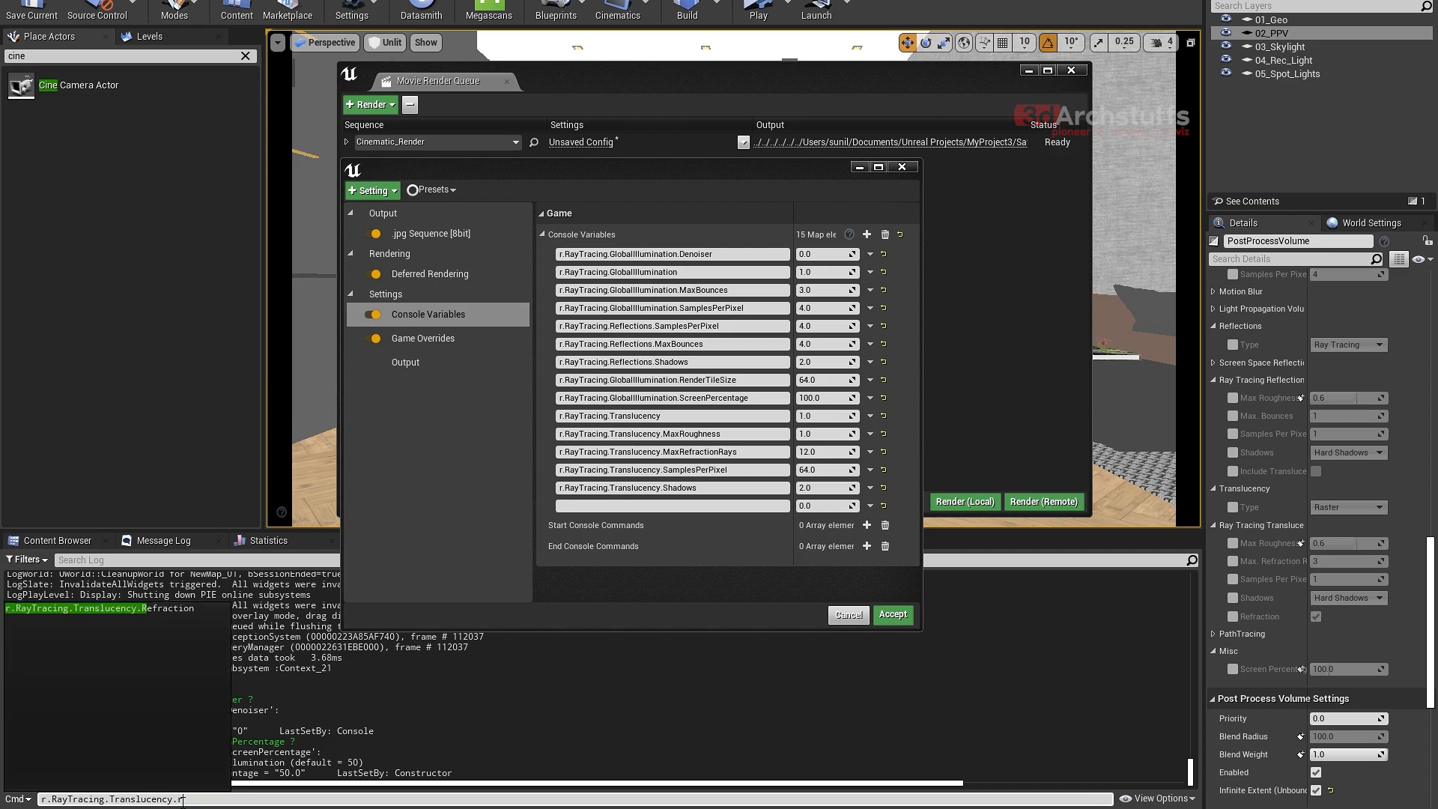
click(154, 608)
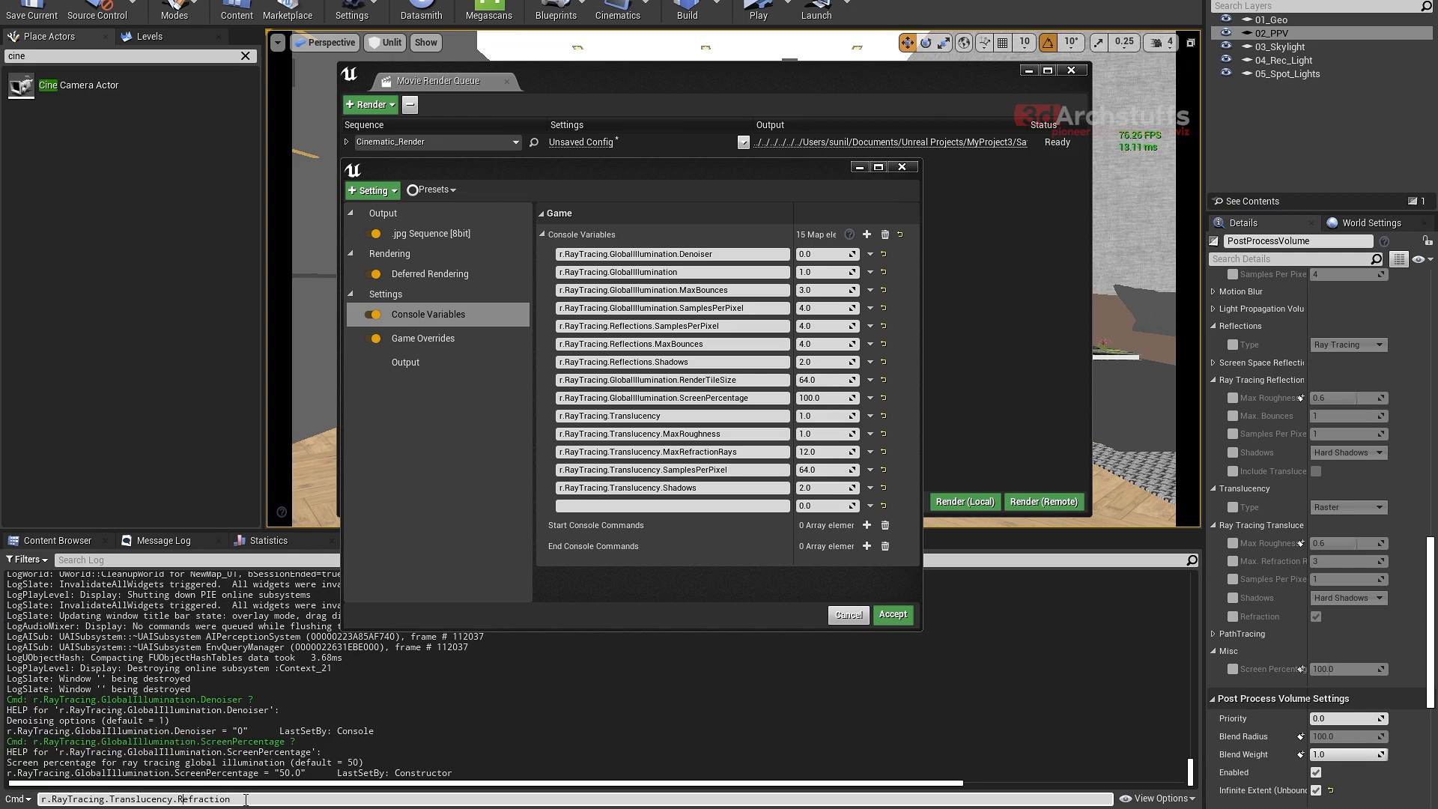
drag(245, 800, 39, 801)
key(ctrl+c)
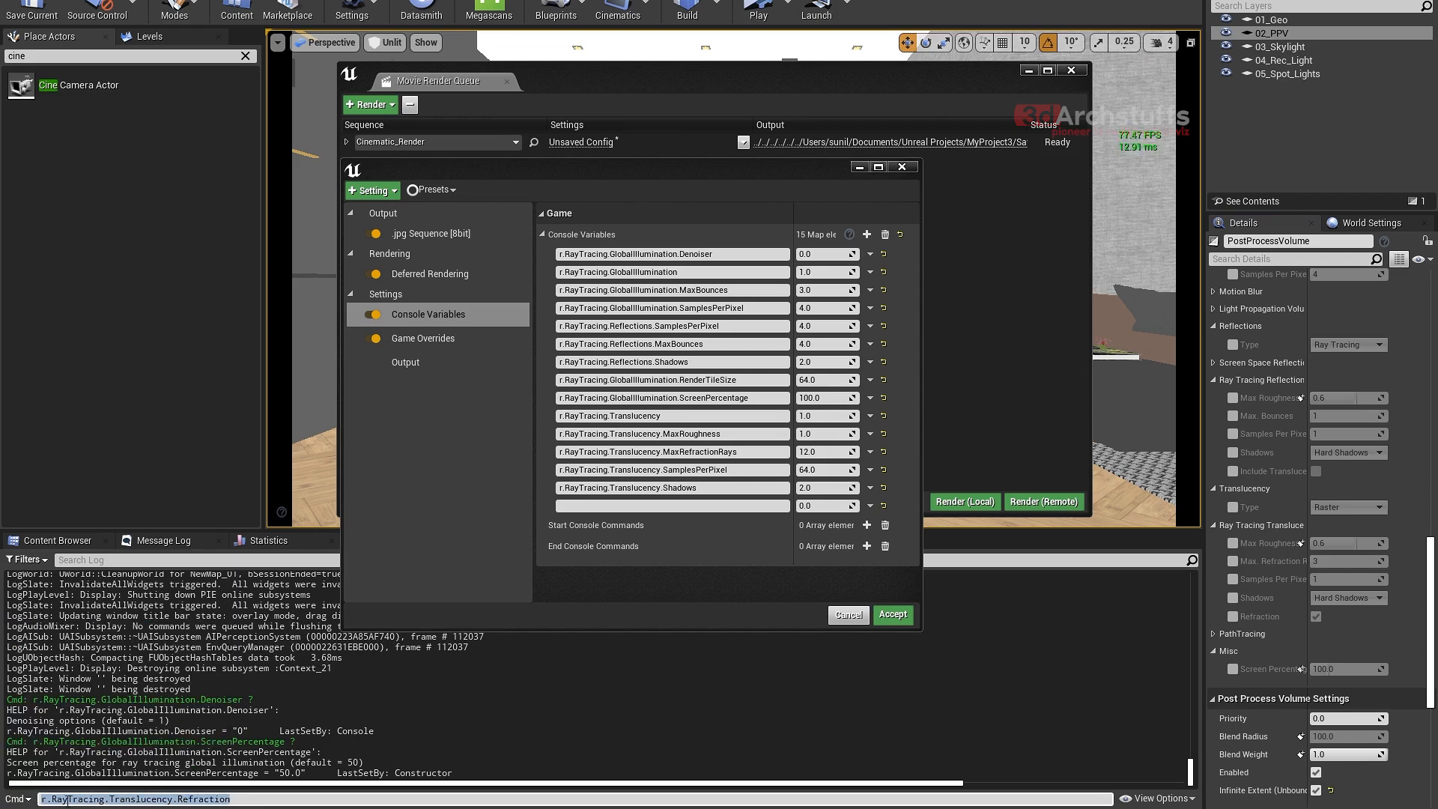
- Name the fifteenth console variable r.RayTracing.Translucency.Refraction with the copied text, open its value for editing and check the PostProcessVolume's Refraction override
click(633, 506)
key(ctrl+v)
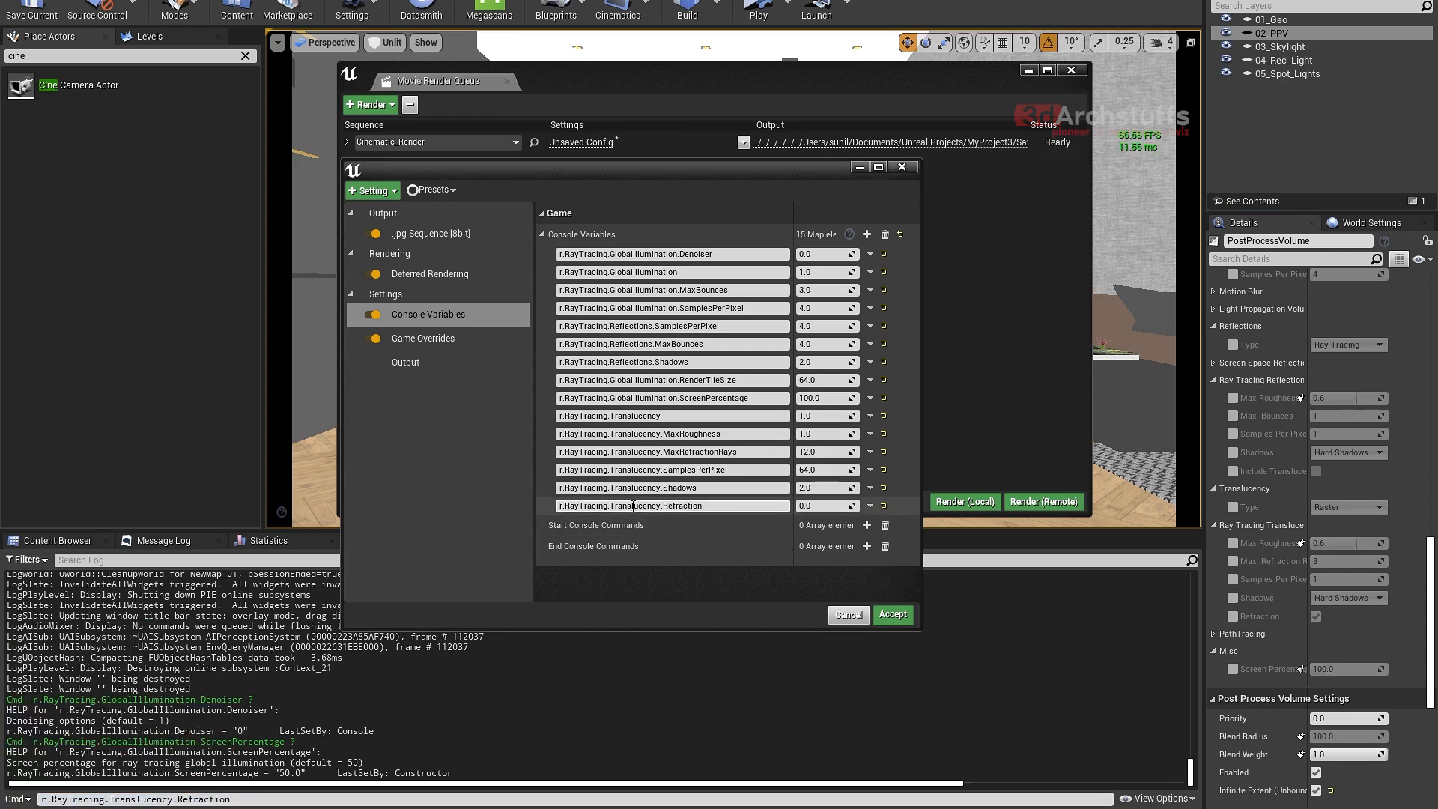
click(824, 508)
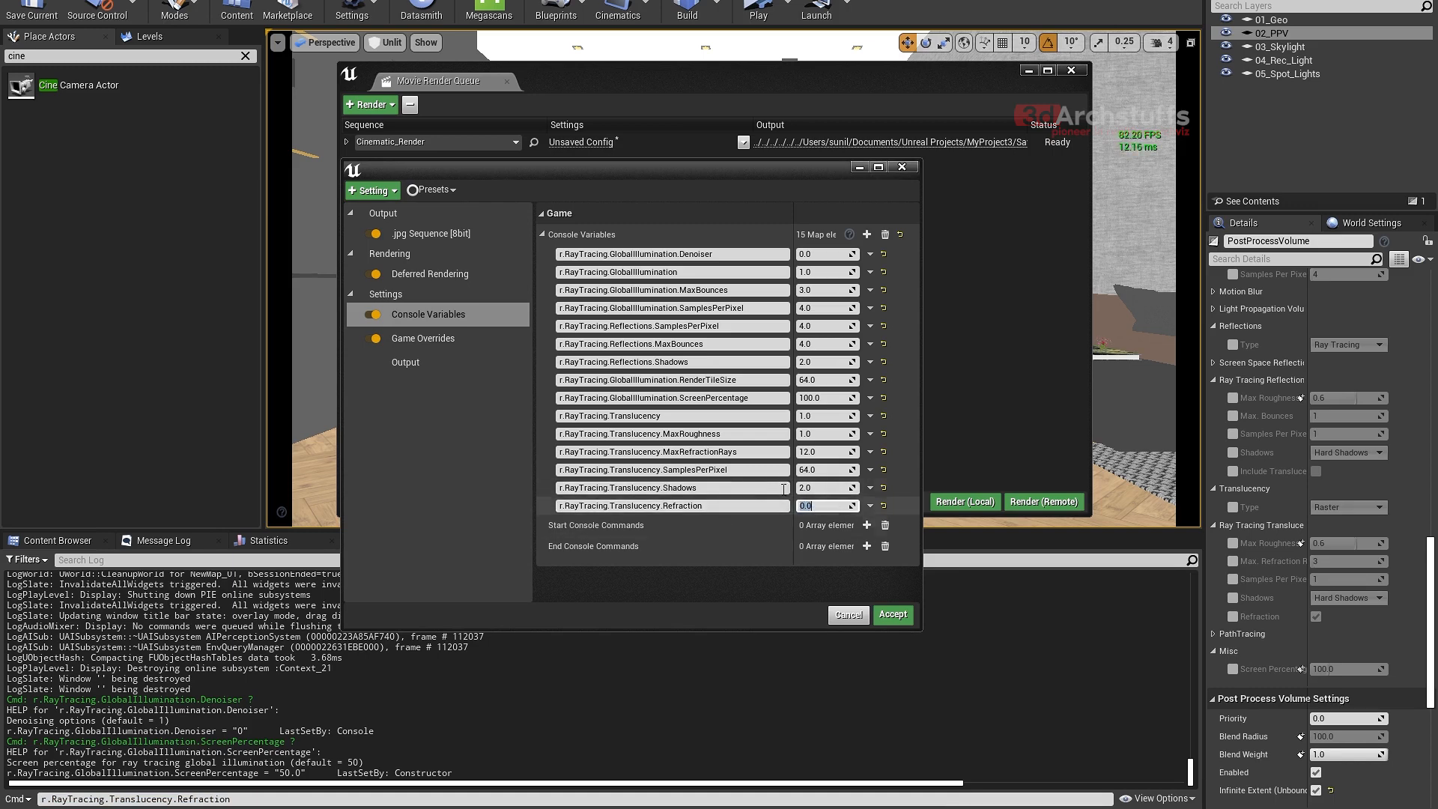
click(1233, 617)
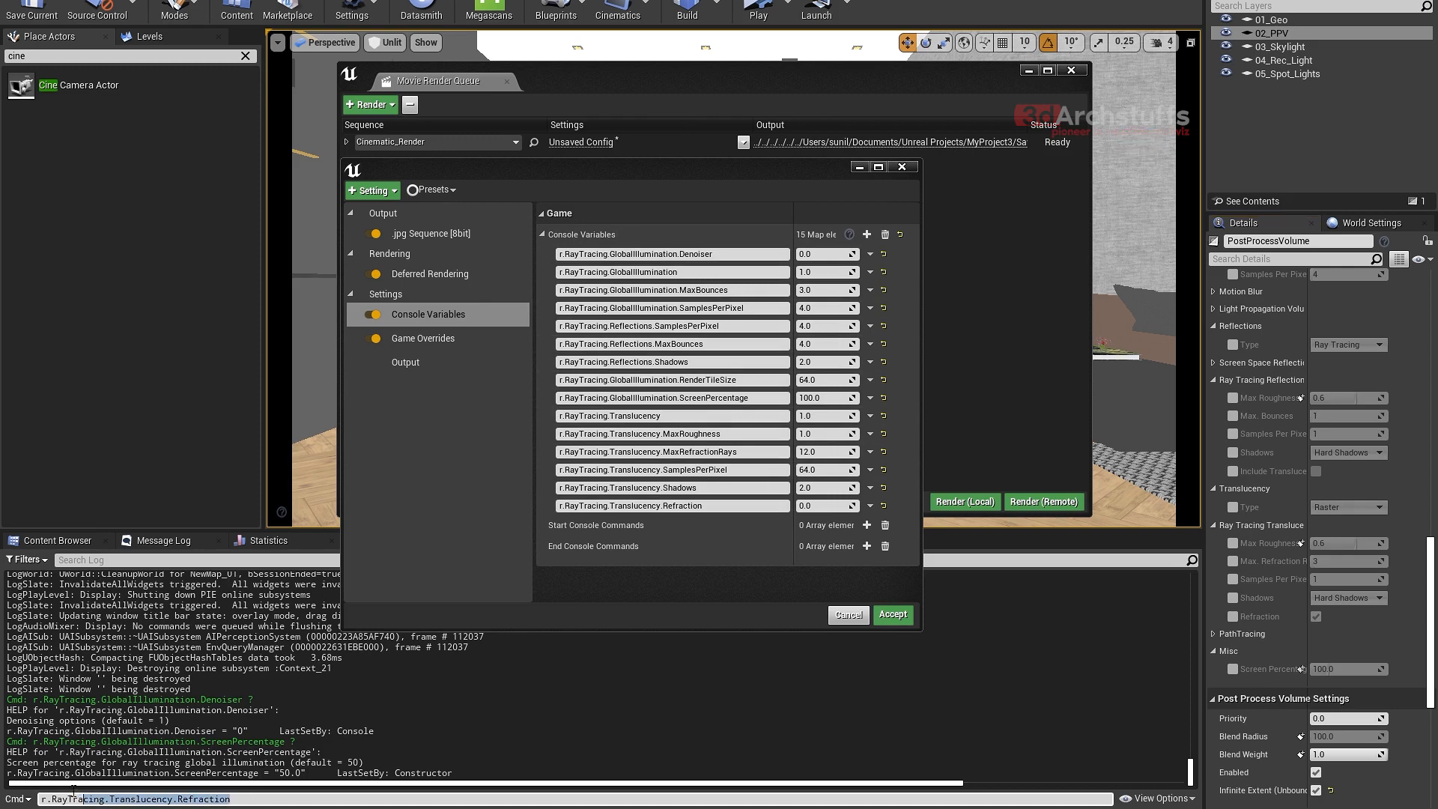
- Query the help text of r.RayTracing in the Output Log by running "r.RayTracing ?"
text(r.)
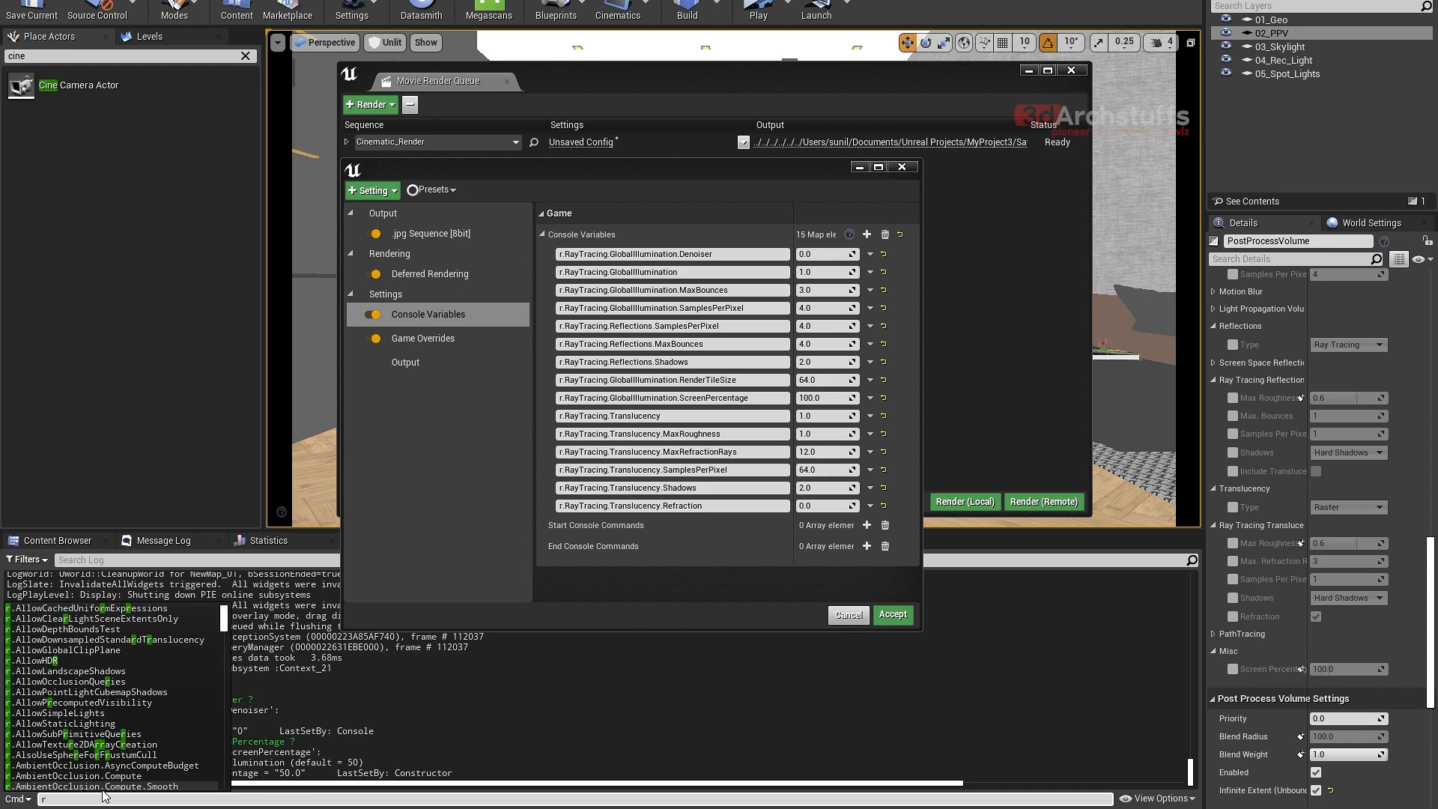
key(BackSpace)
text(.ray)
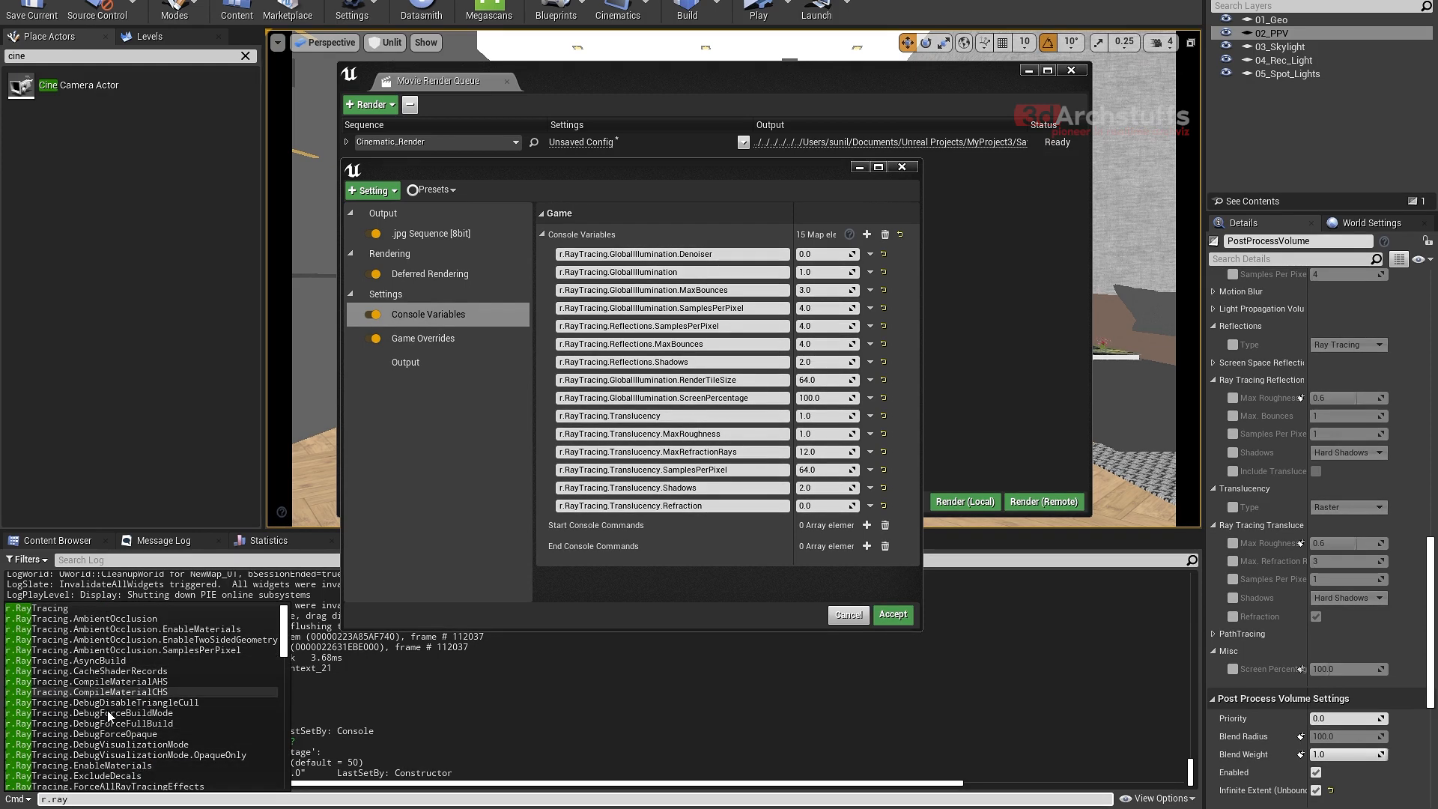
click(78, 610)
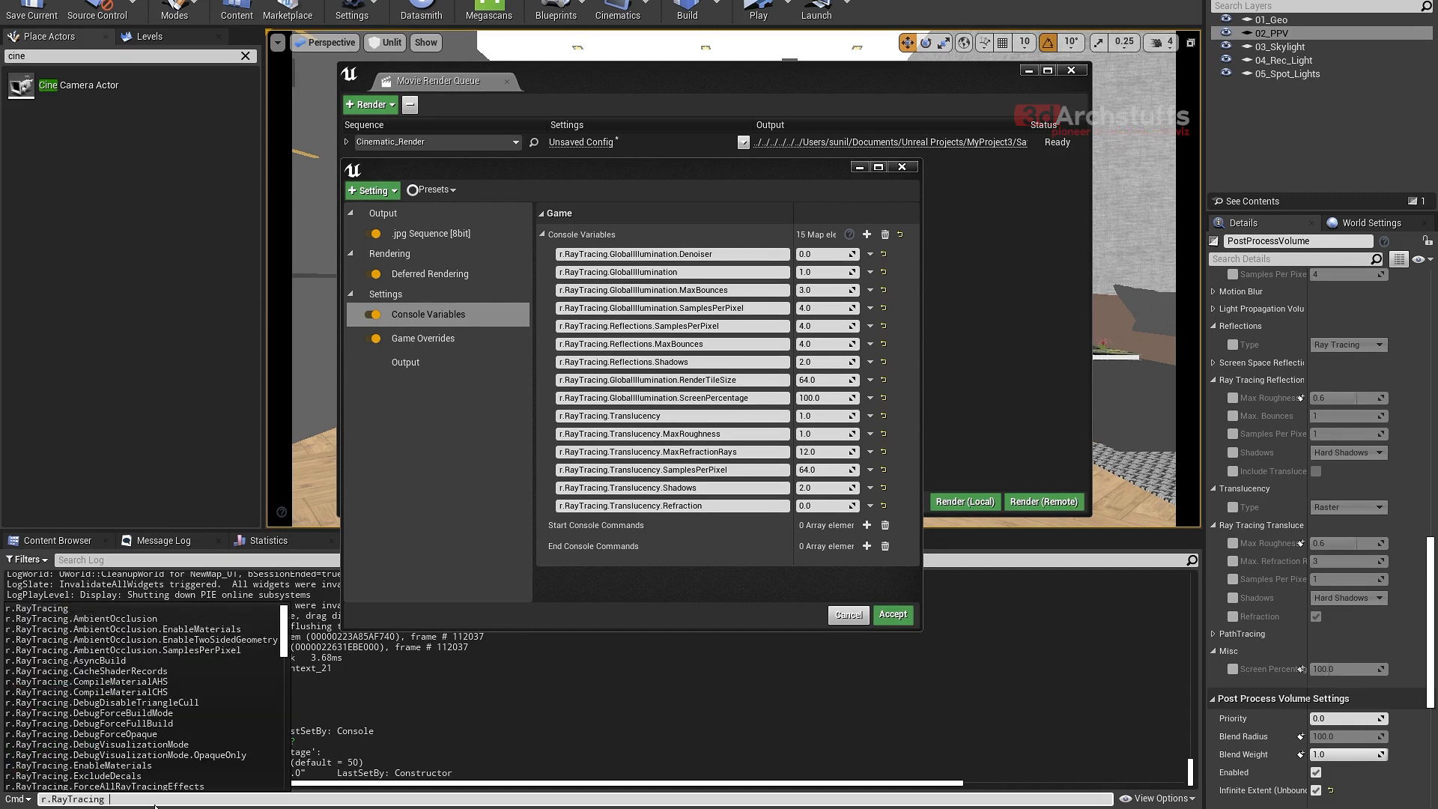
text(?)
key(Return)
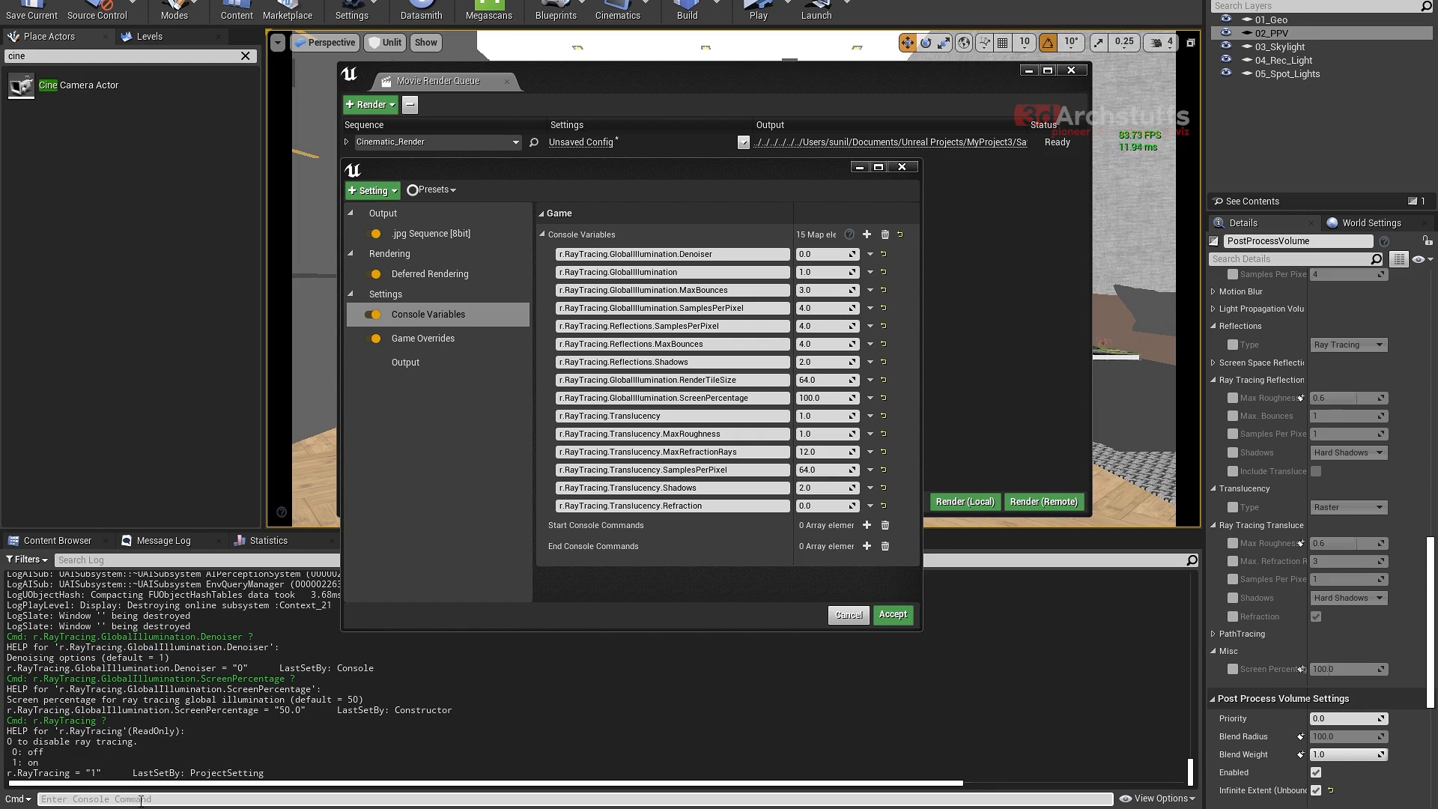
- Recall the last Output Log command and shorten it to "r.RayTracing." to browse the matching console variables
key(Up)
key(BackSpace)
key(BackSpace)
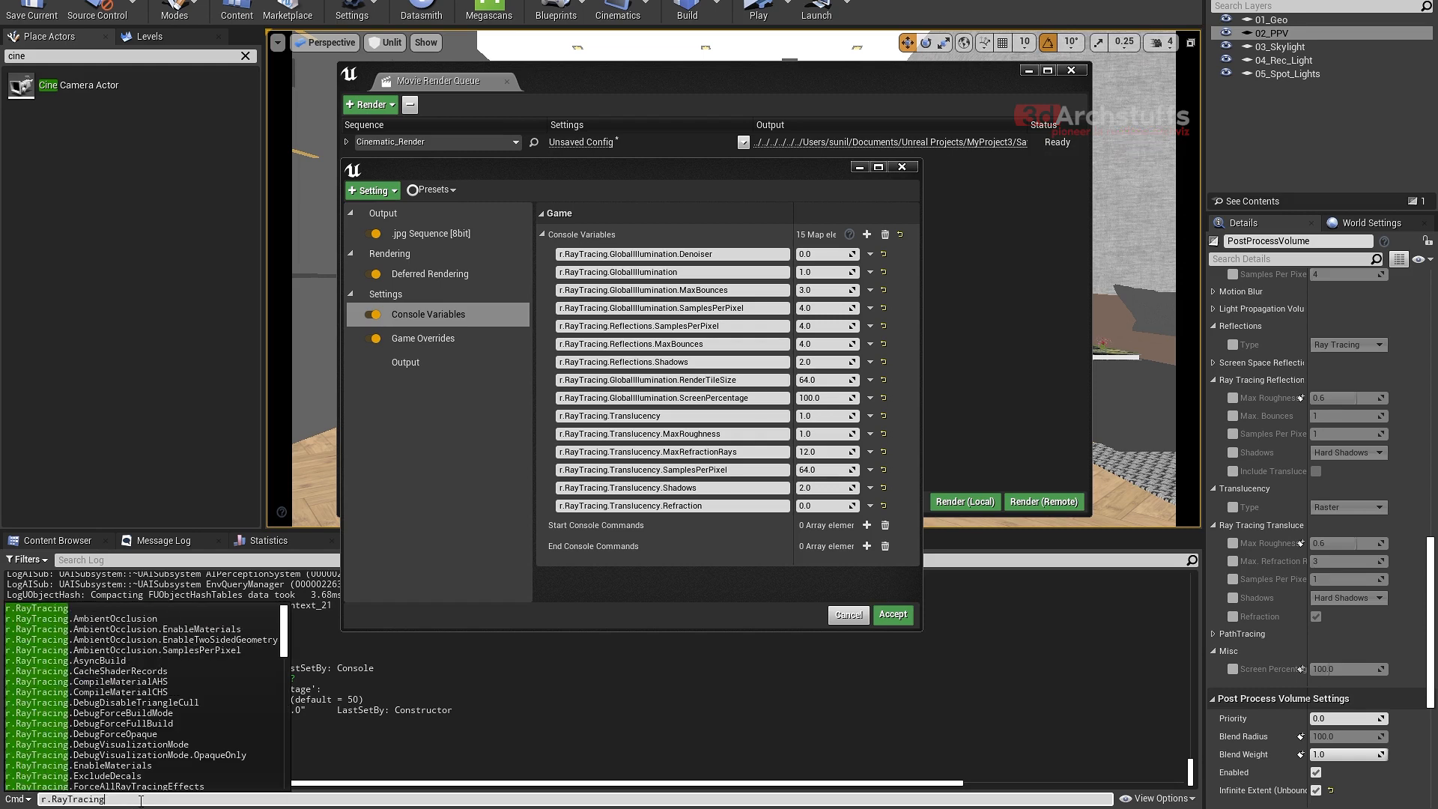
text(.)
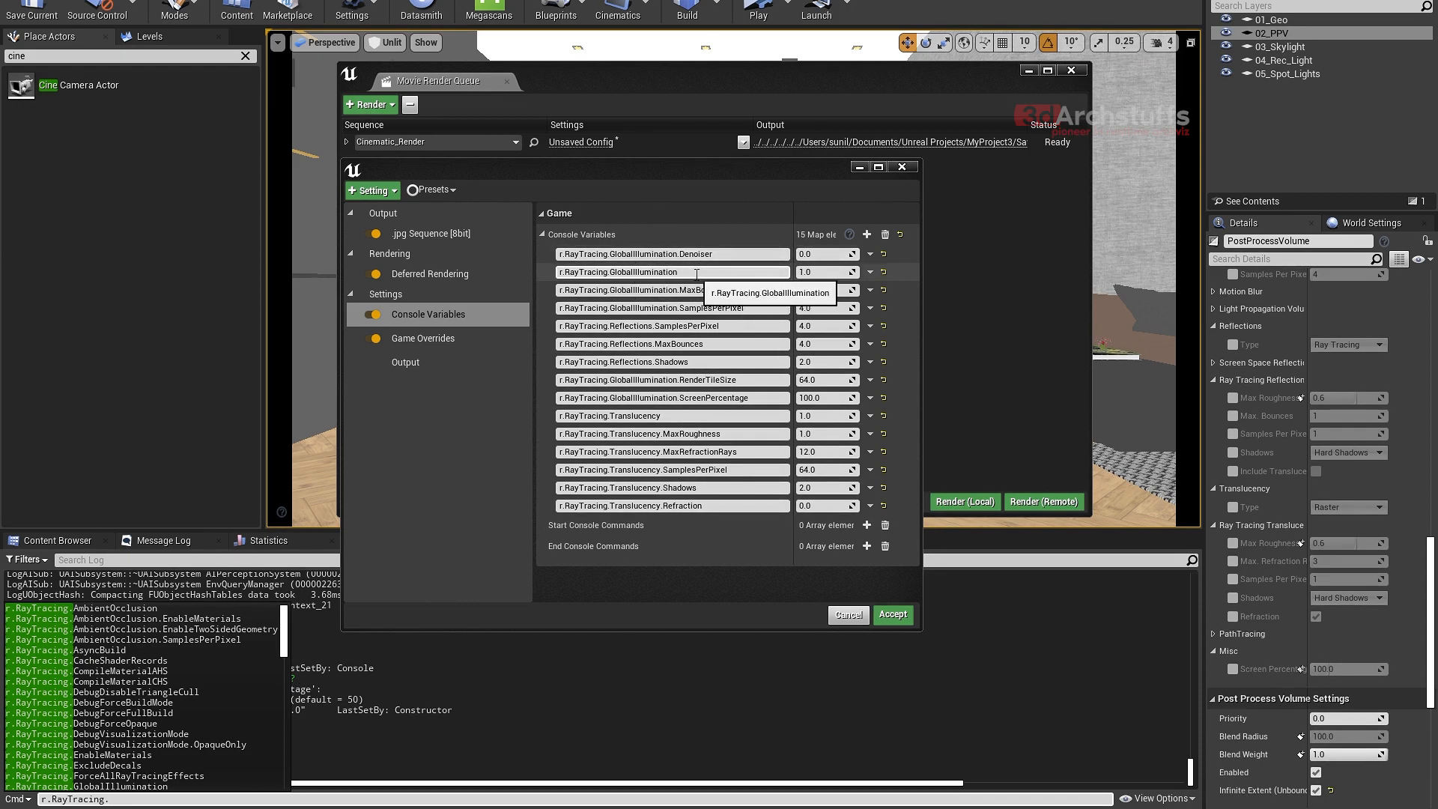
- Review the global illumination and translucency console variables, including RenderTileSize, ScreenPercentage and MaxRoughness, against the PostProcessVolume's ray tracing settings
click(760, 273)
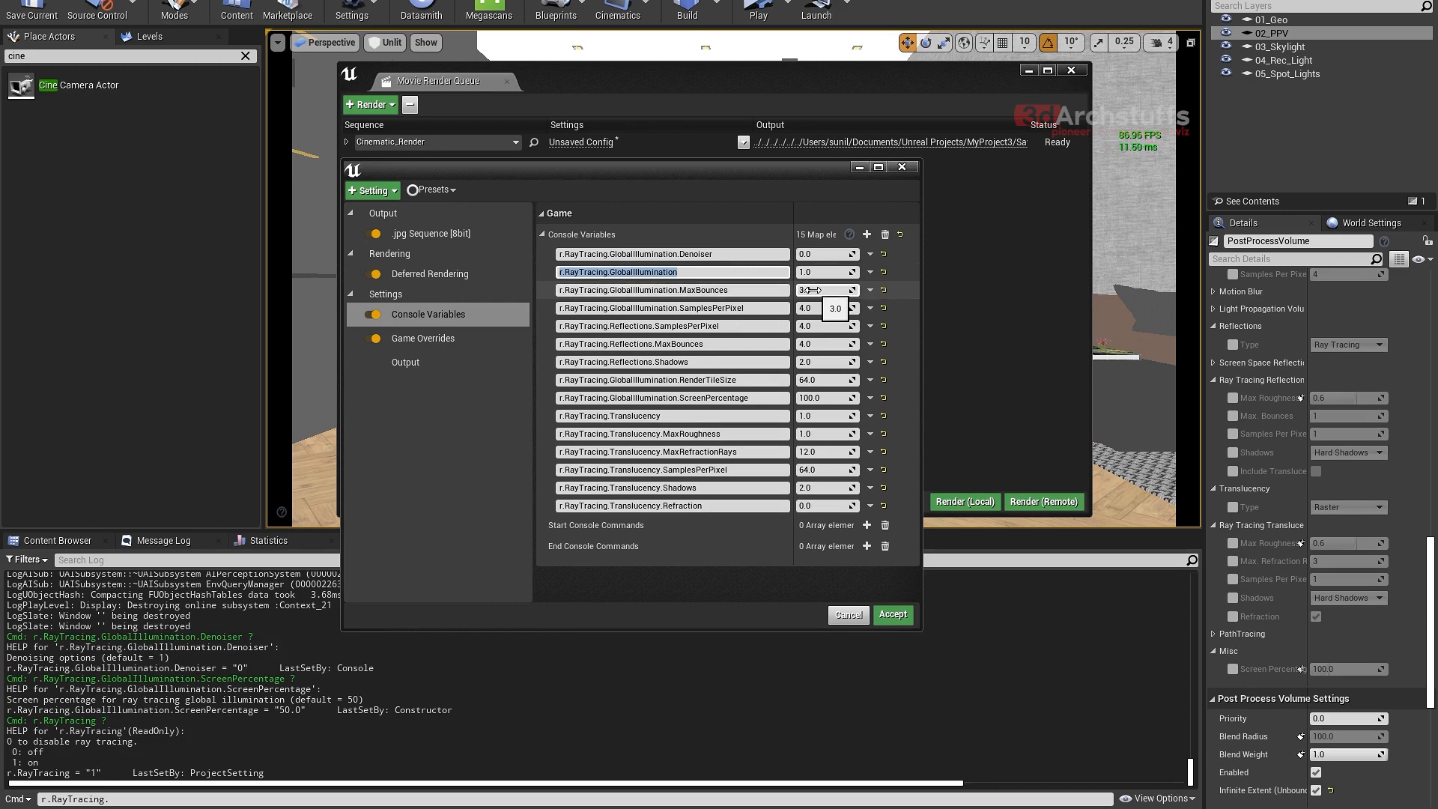
scroll(1257, 410, up, 2)
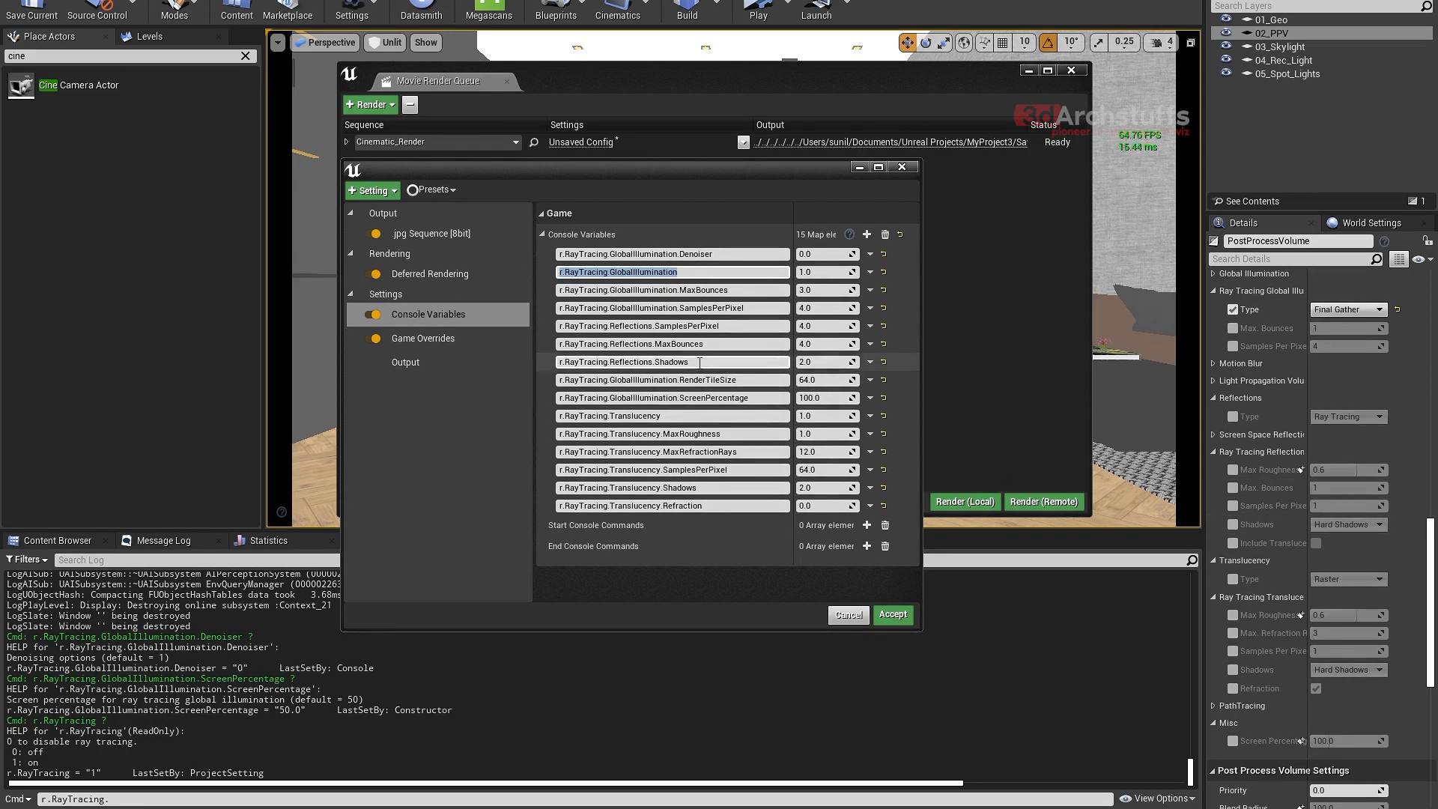
drag(738, 380, 600, 380)
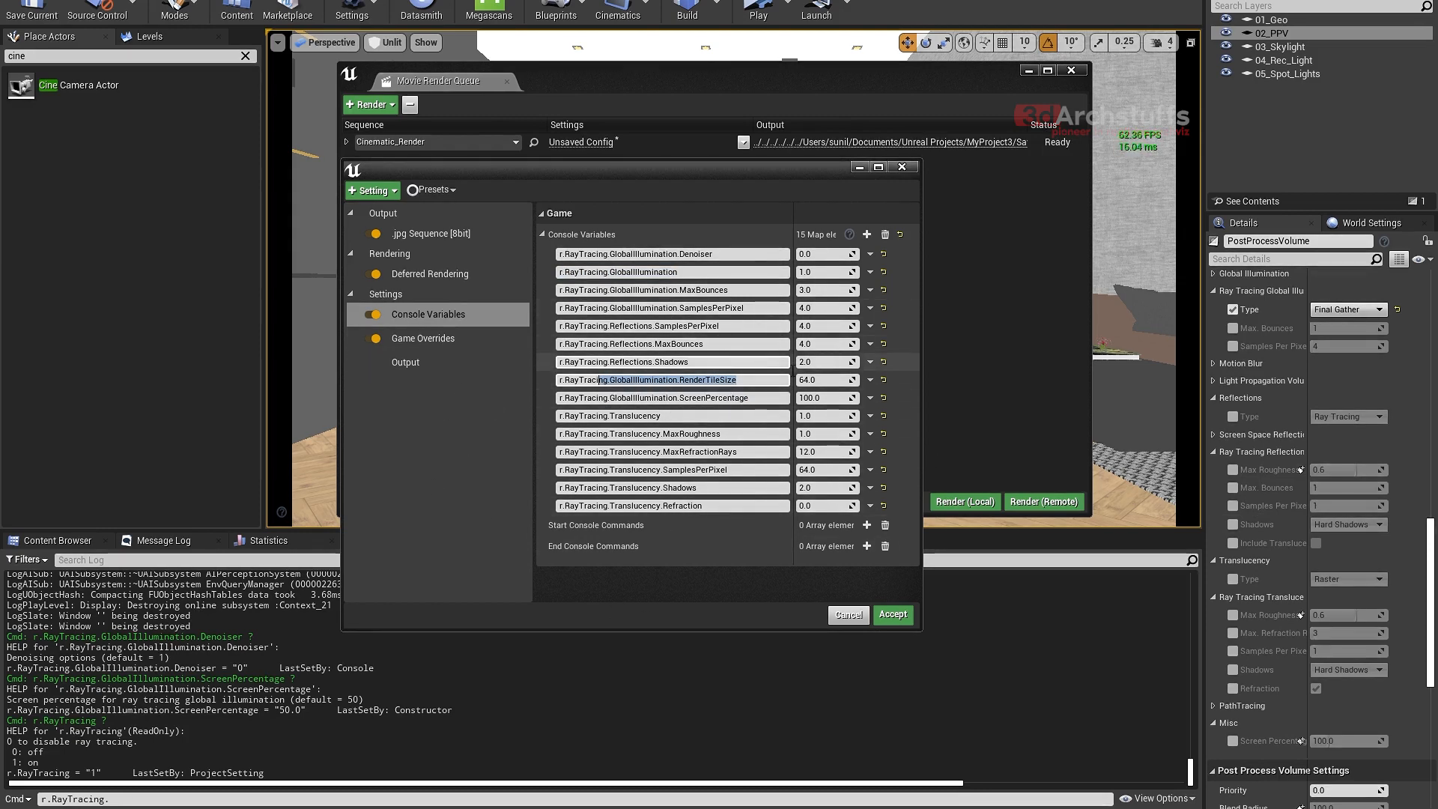
click(761, 398)
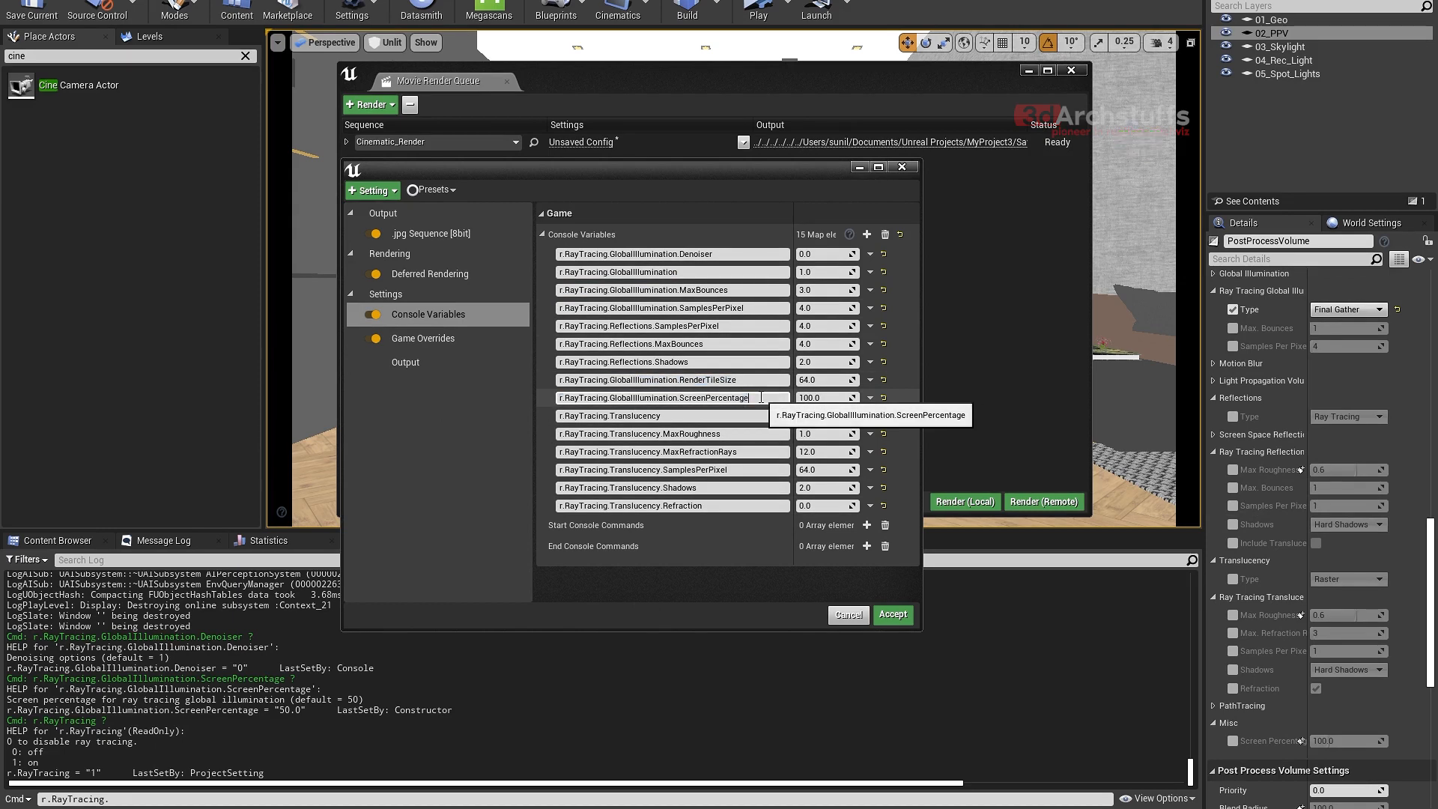
double_click(735, 398)
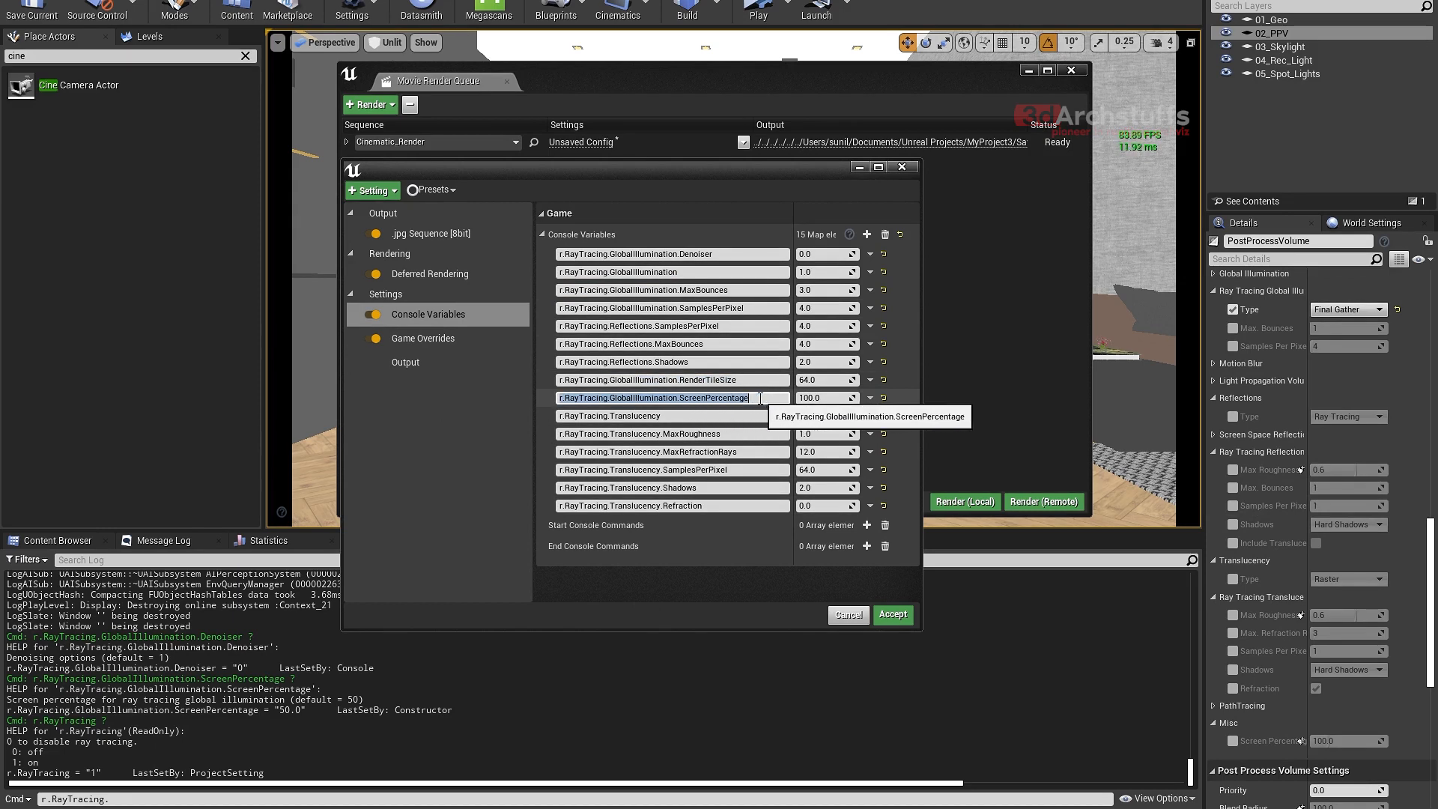
click(736, 417)
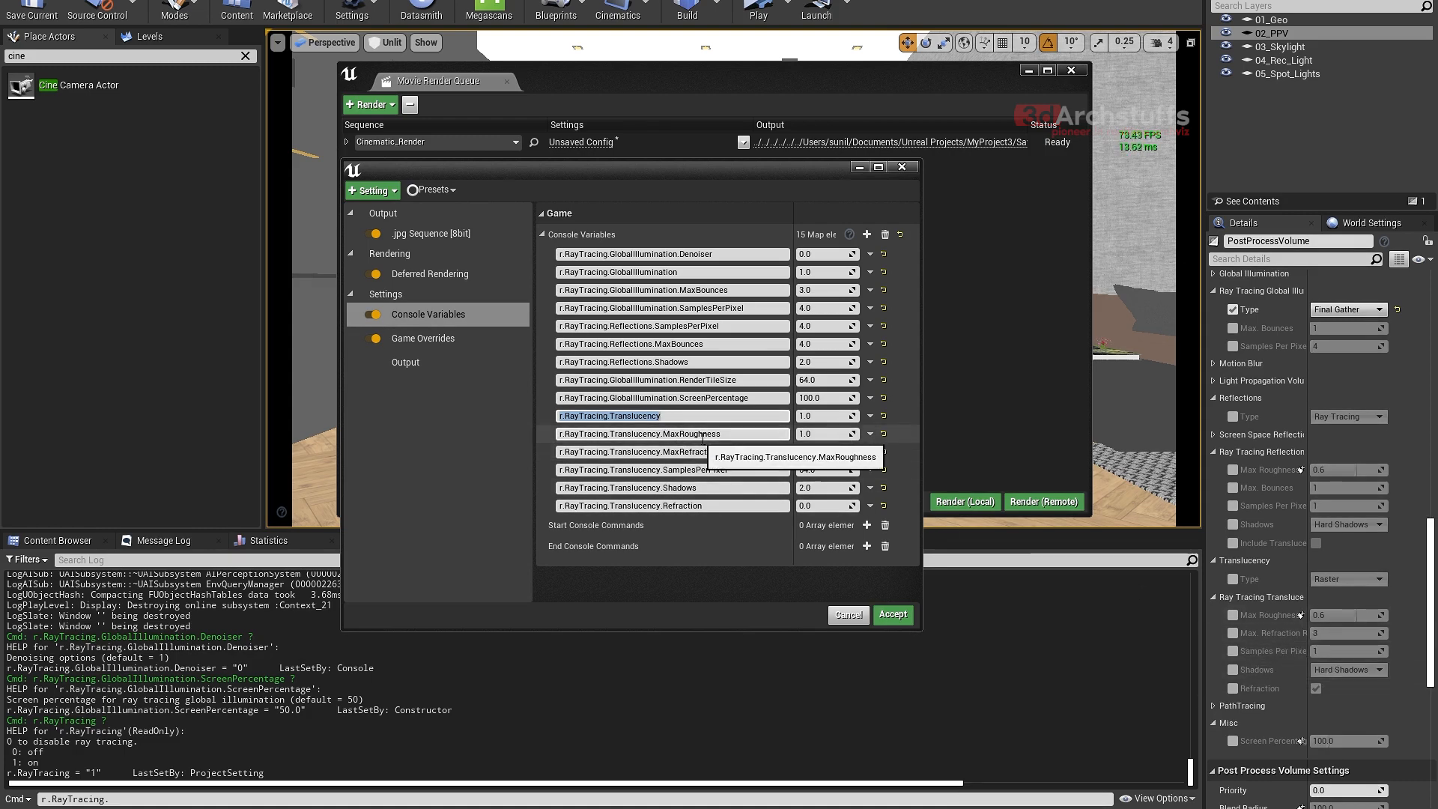
click(729, 434)
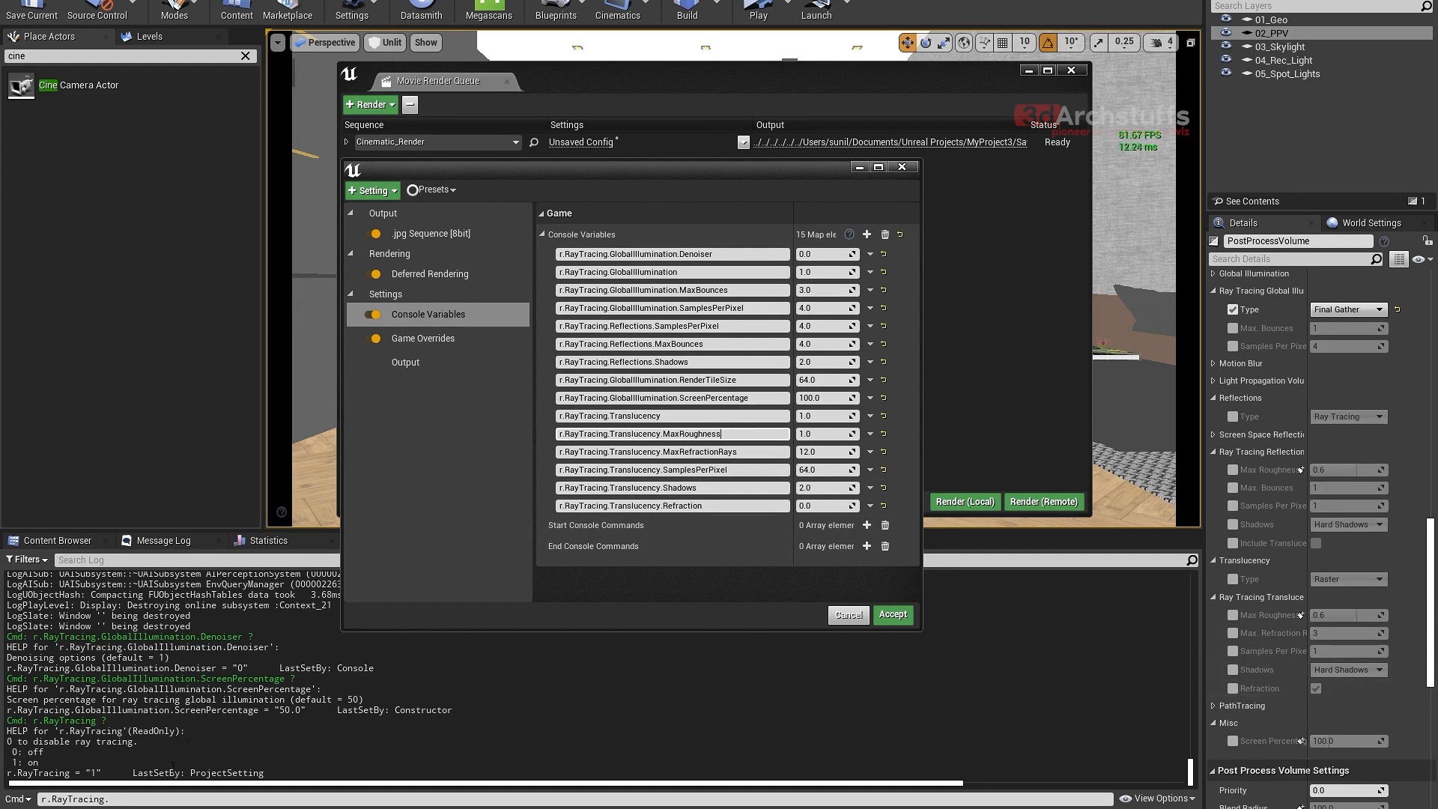
- Return to the Output Log's command line and trim the entry to r.RayTracing to view its suggestions
click(165, 798)
text(r.RayTracing.)
key(BackSpace)
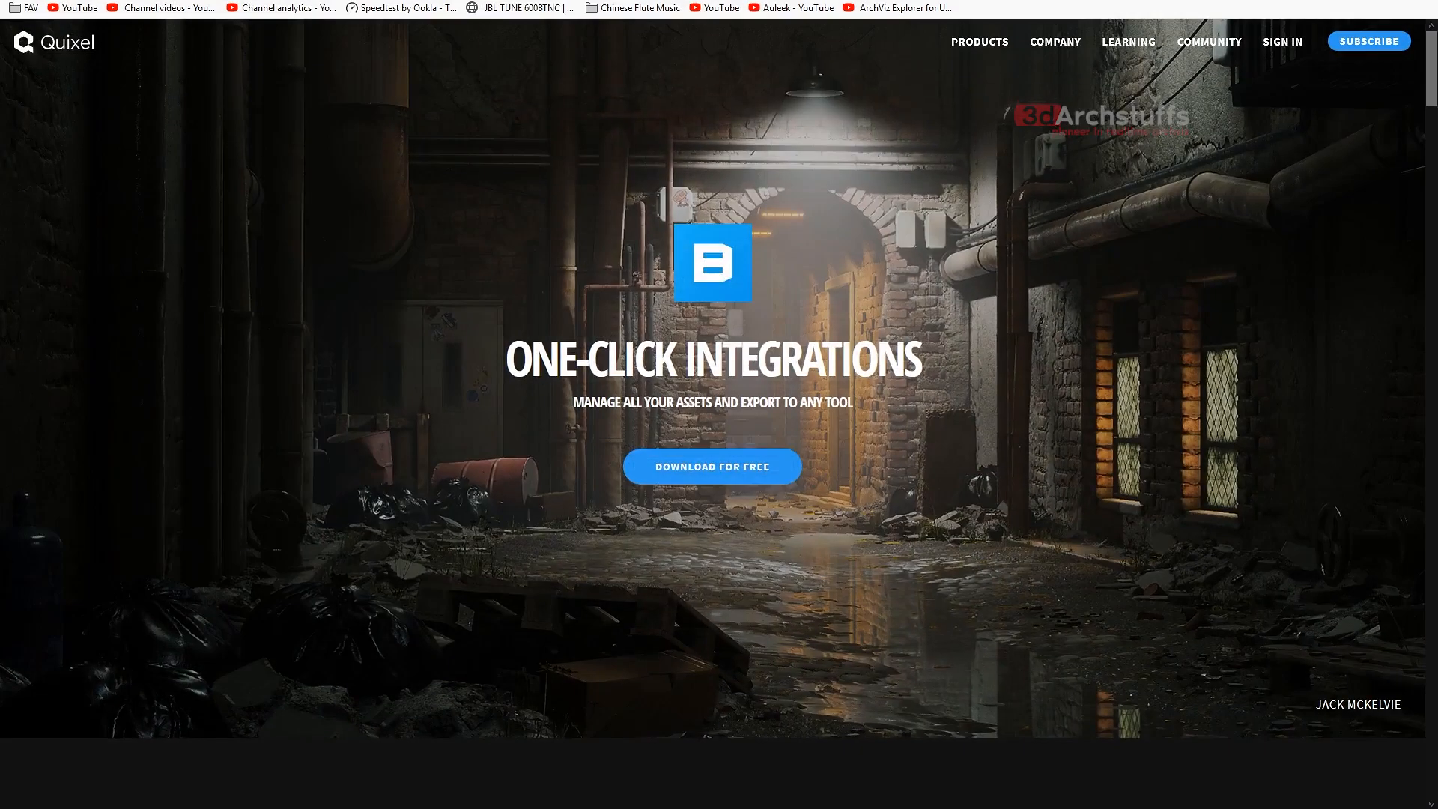
- Switch to the web browser and open the Channel videos page of YouTube Studio in a new tab
key(ctrl+t)
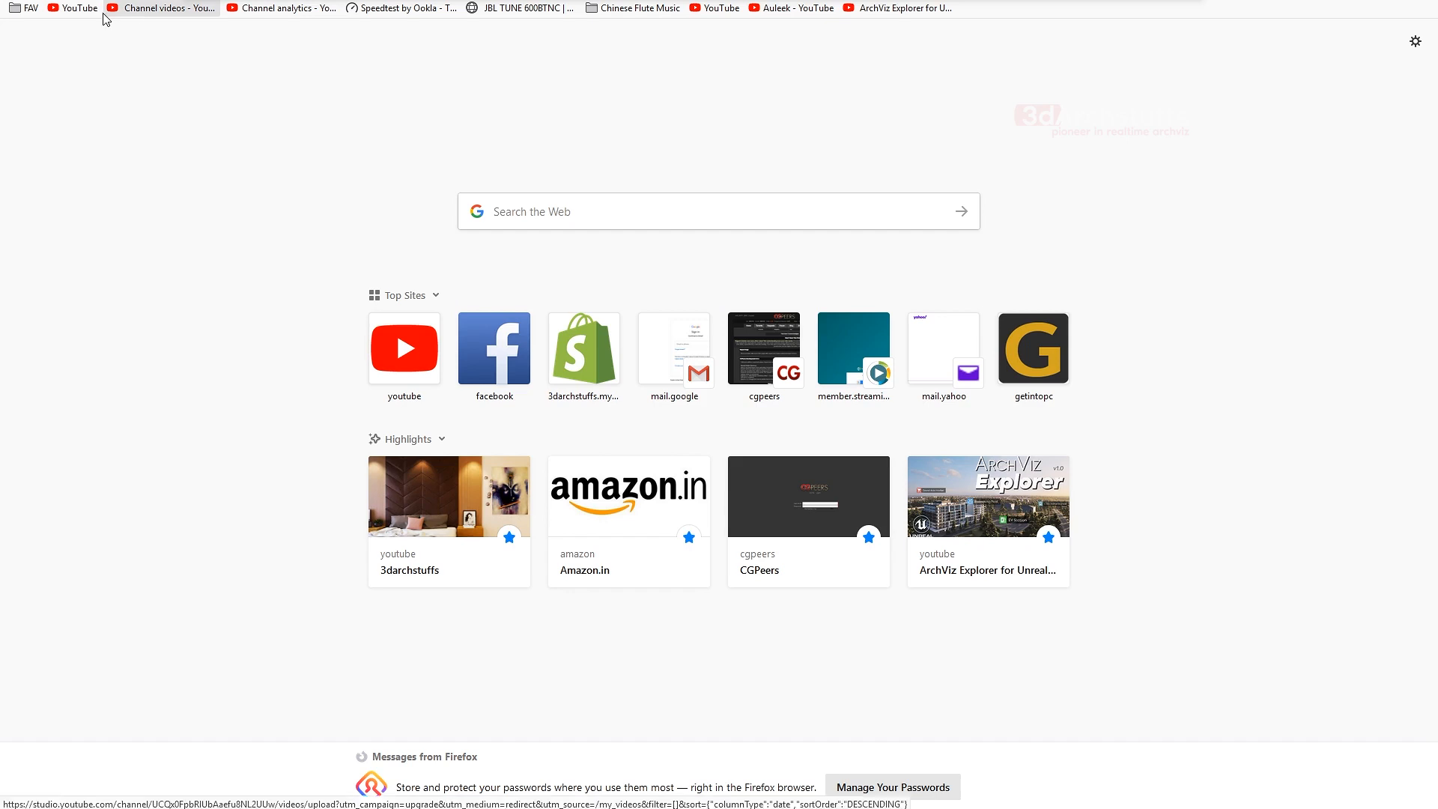
click(139, 15)
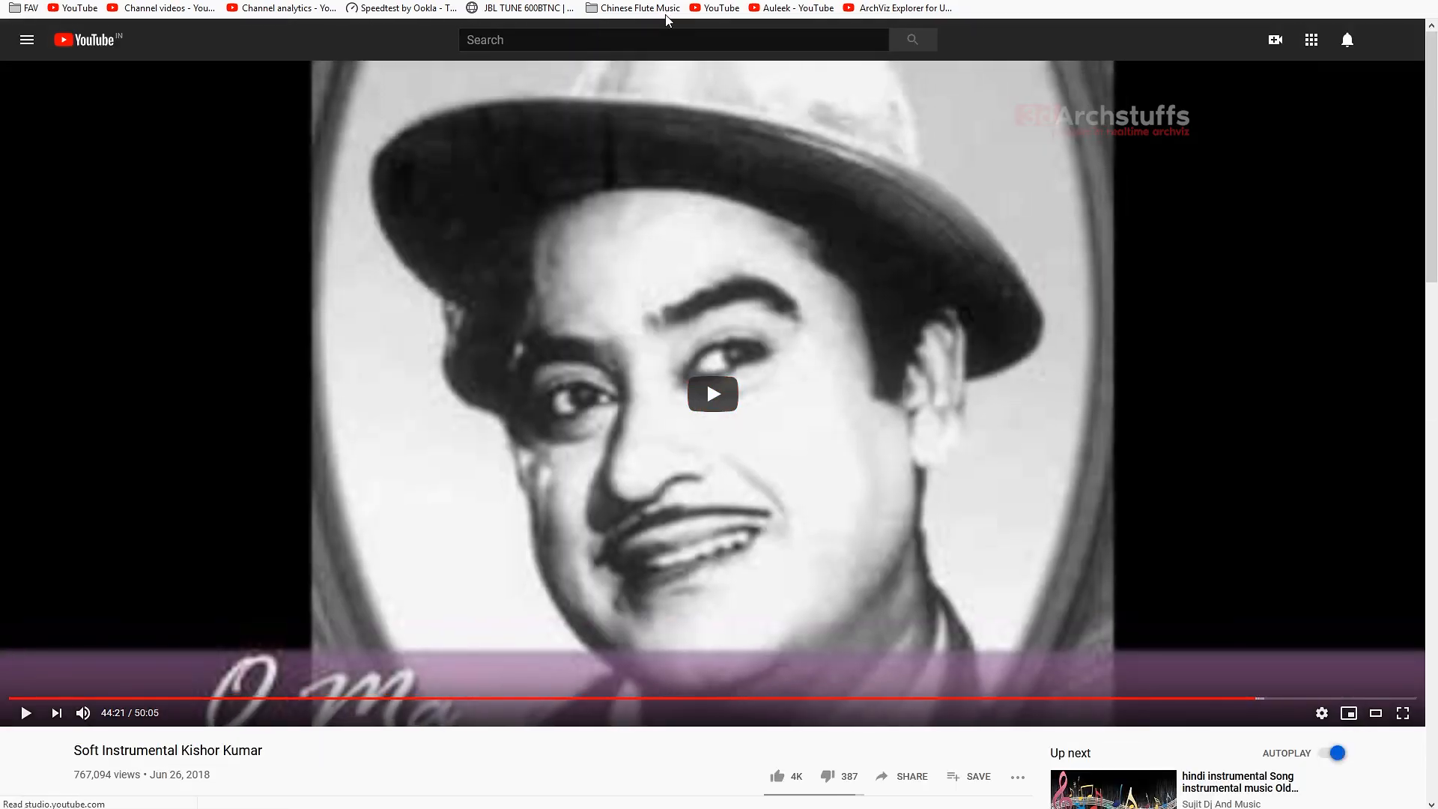
click(793, 11)
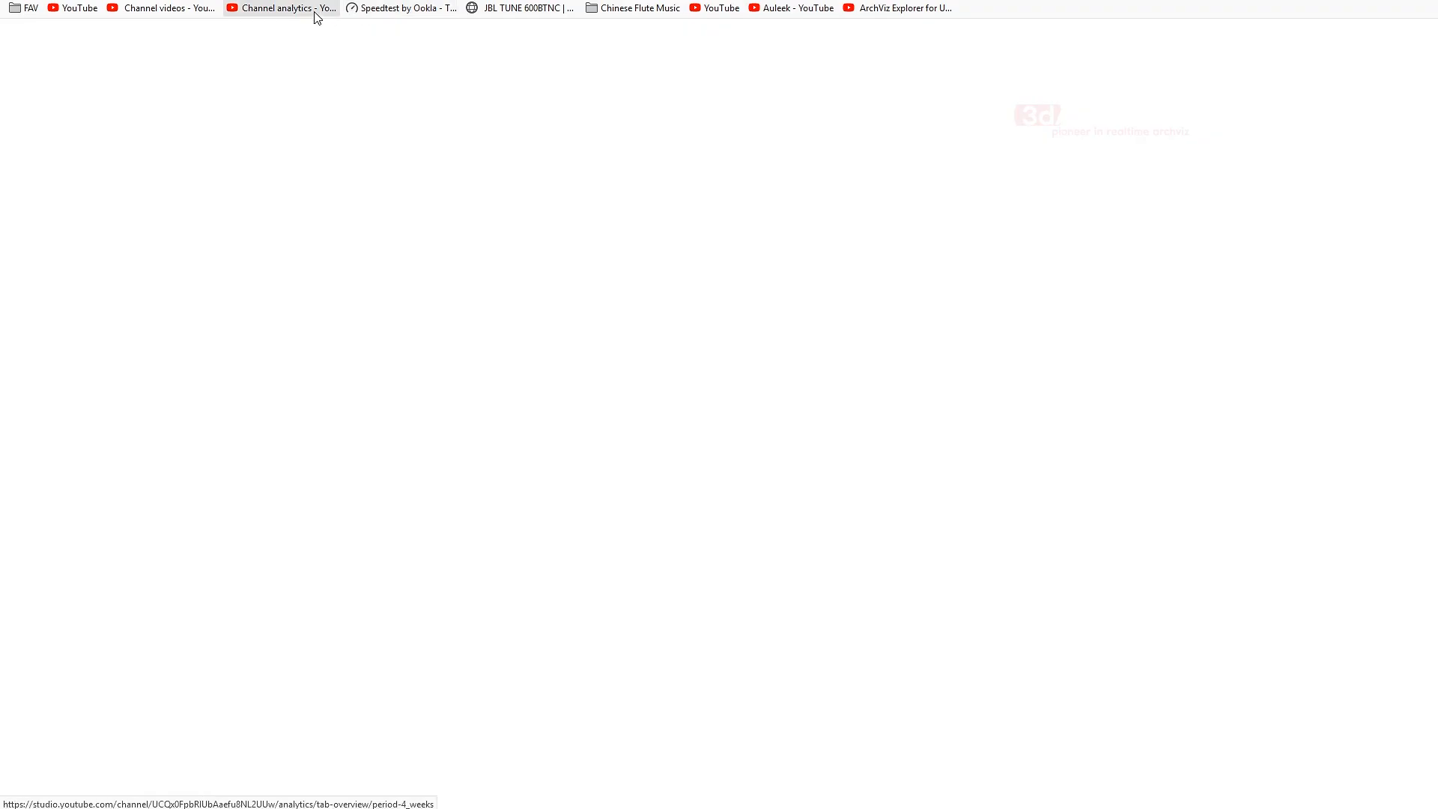
click(194, 15)
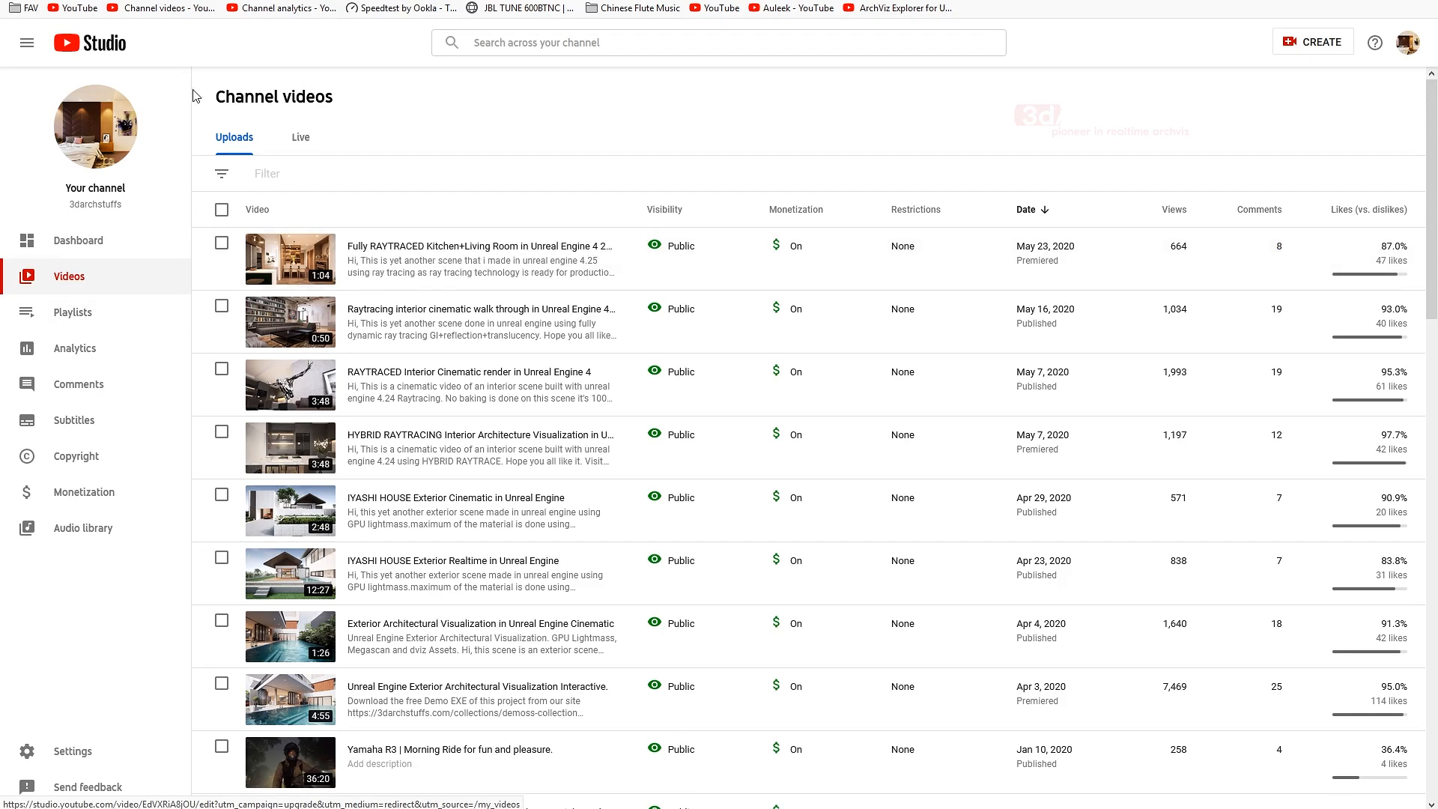
- Search YouTube for 3darchstuffs and browse the uploaded videos on that channel
click(75, 8)
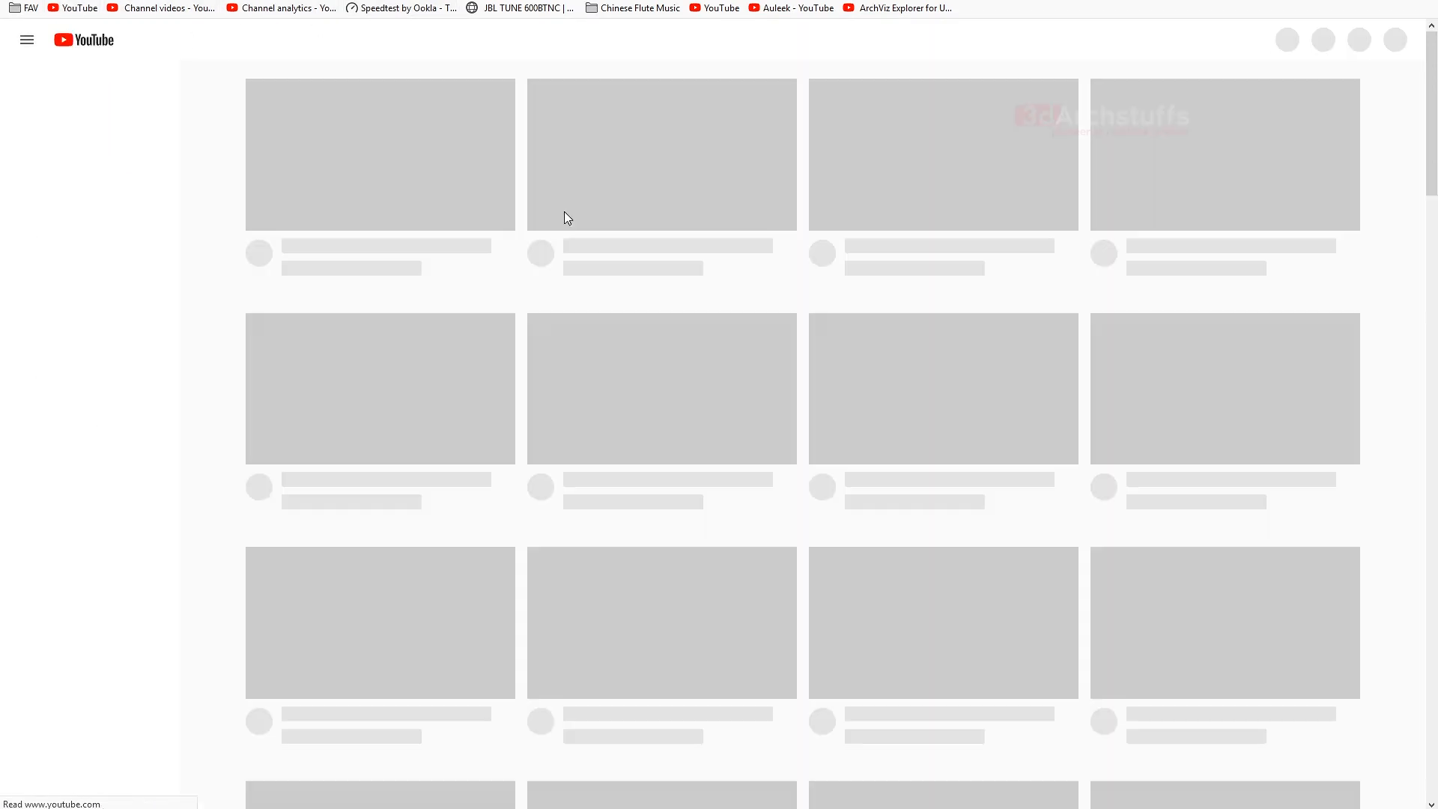
click(580, 46)
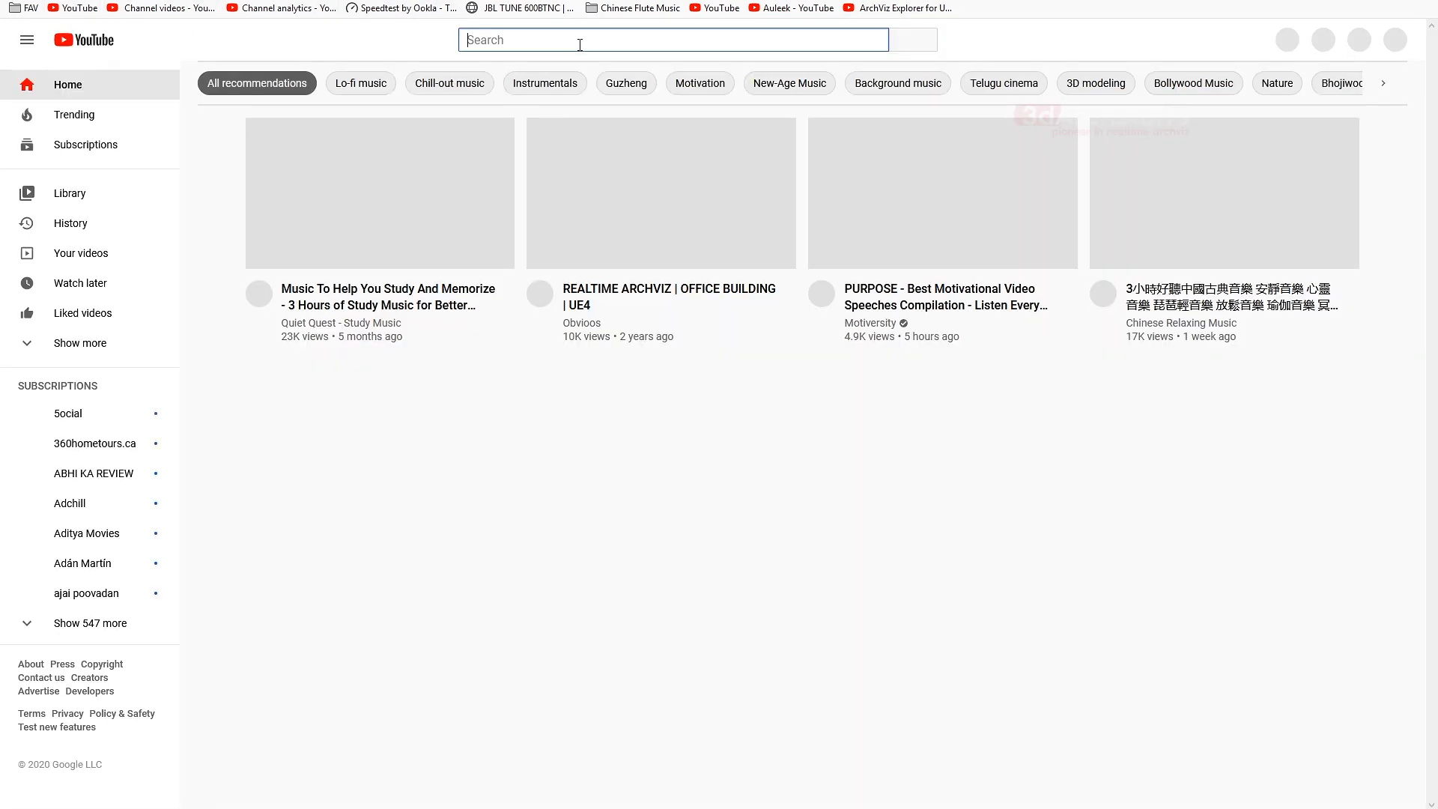
text(3darch)
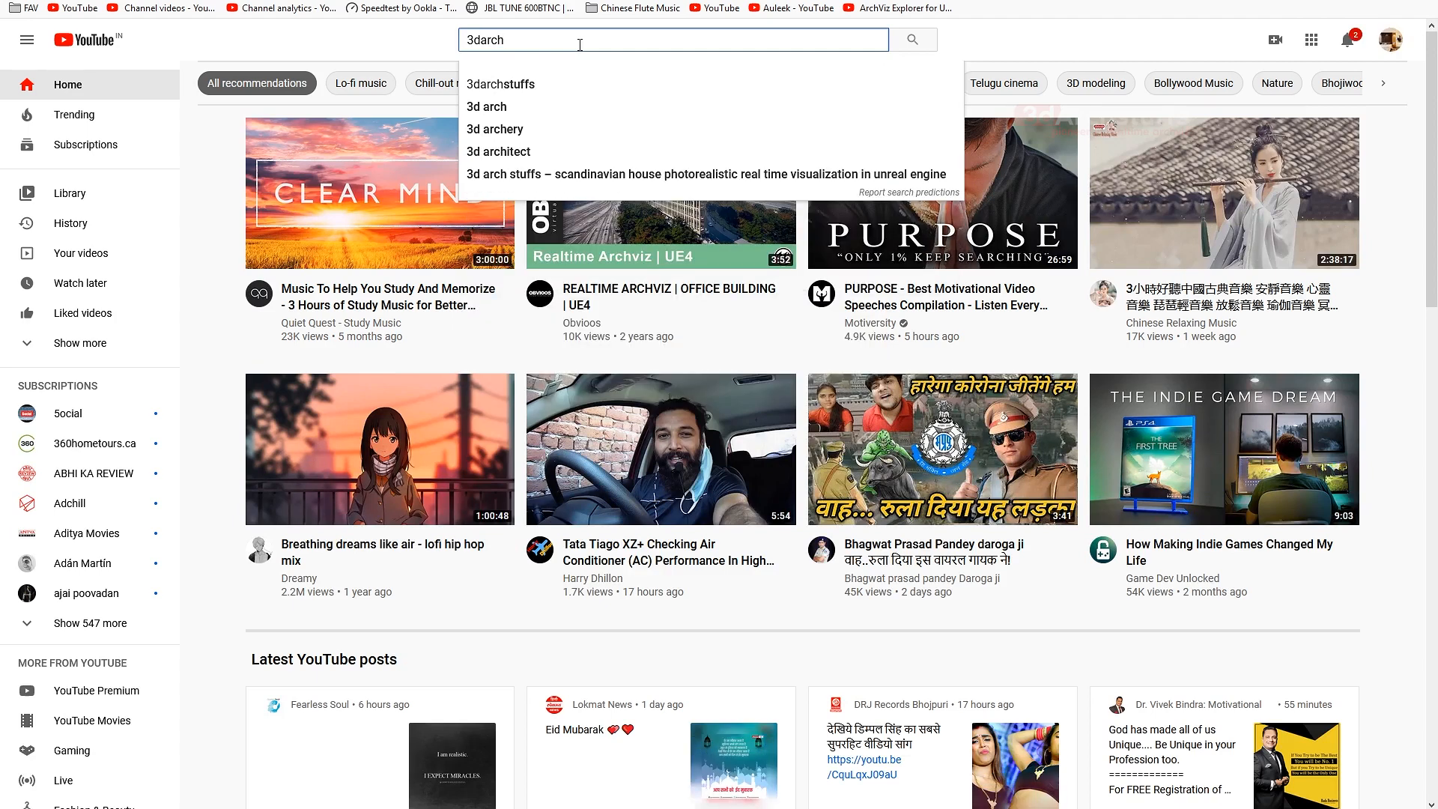
click(538, 85)
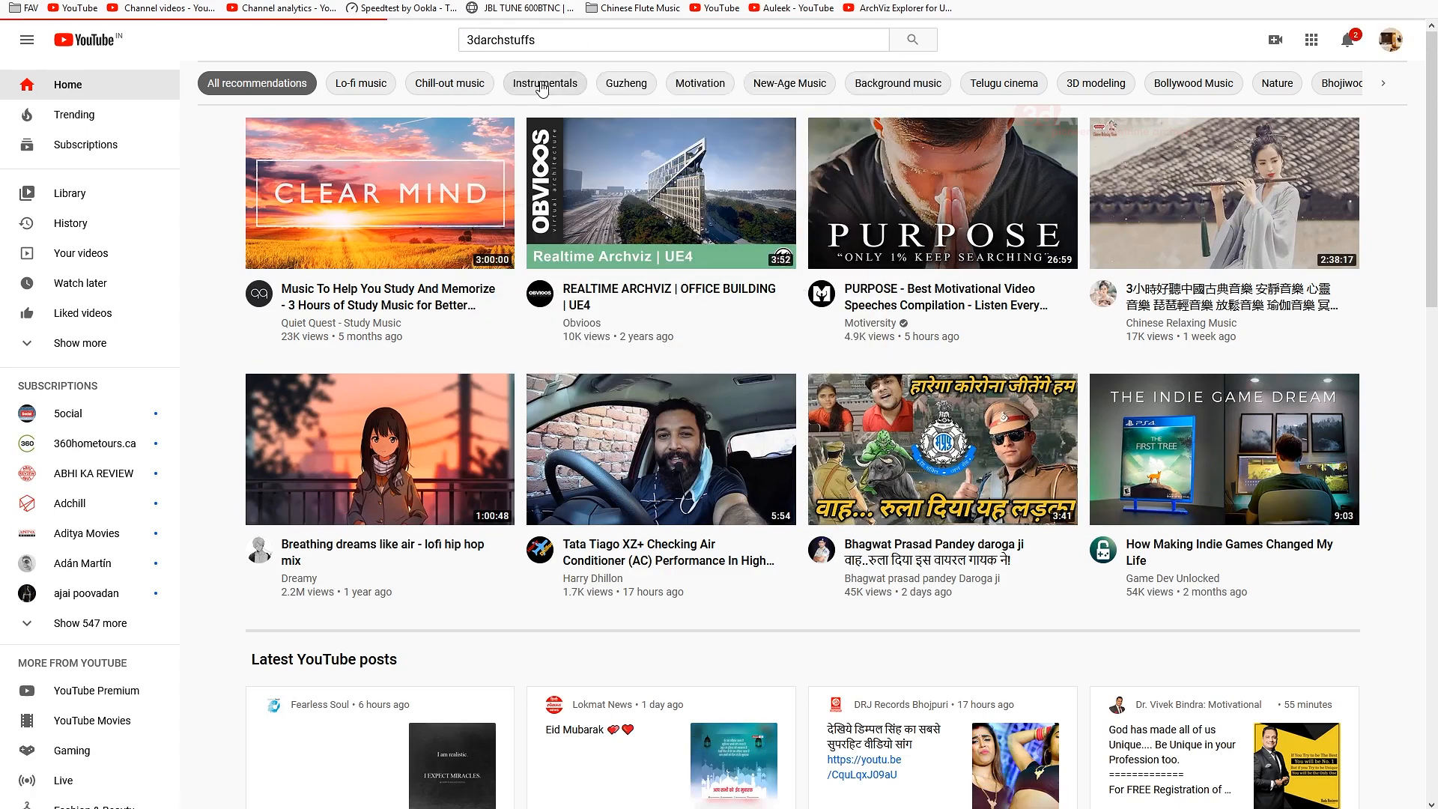
click(525, 156)
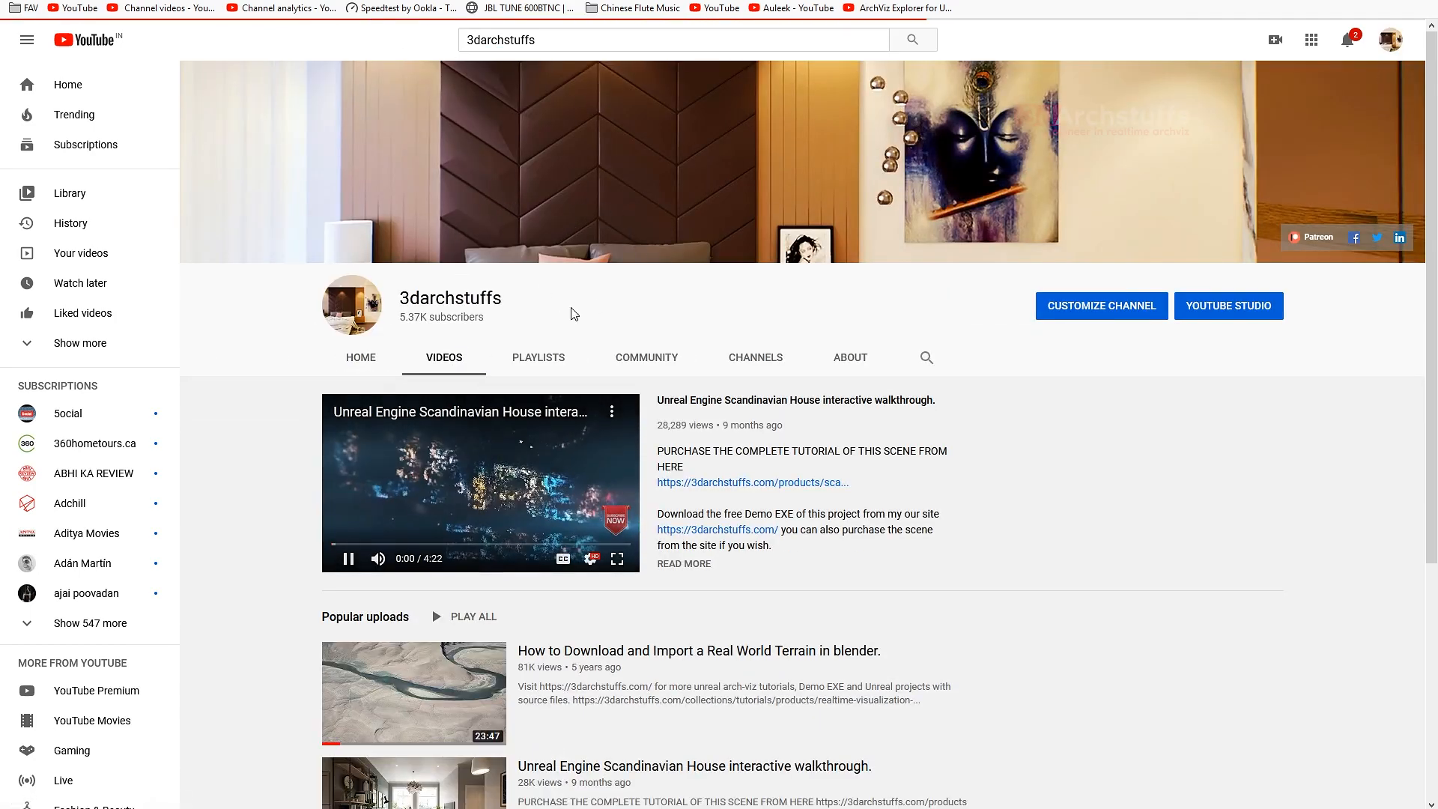
scroll(540, 307, down, 2)
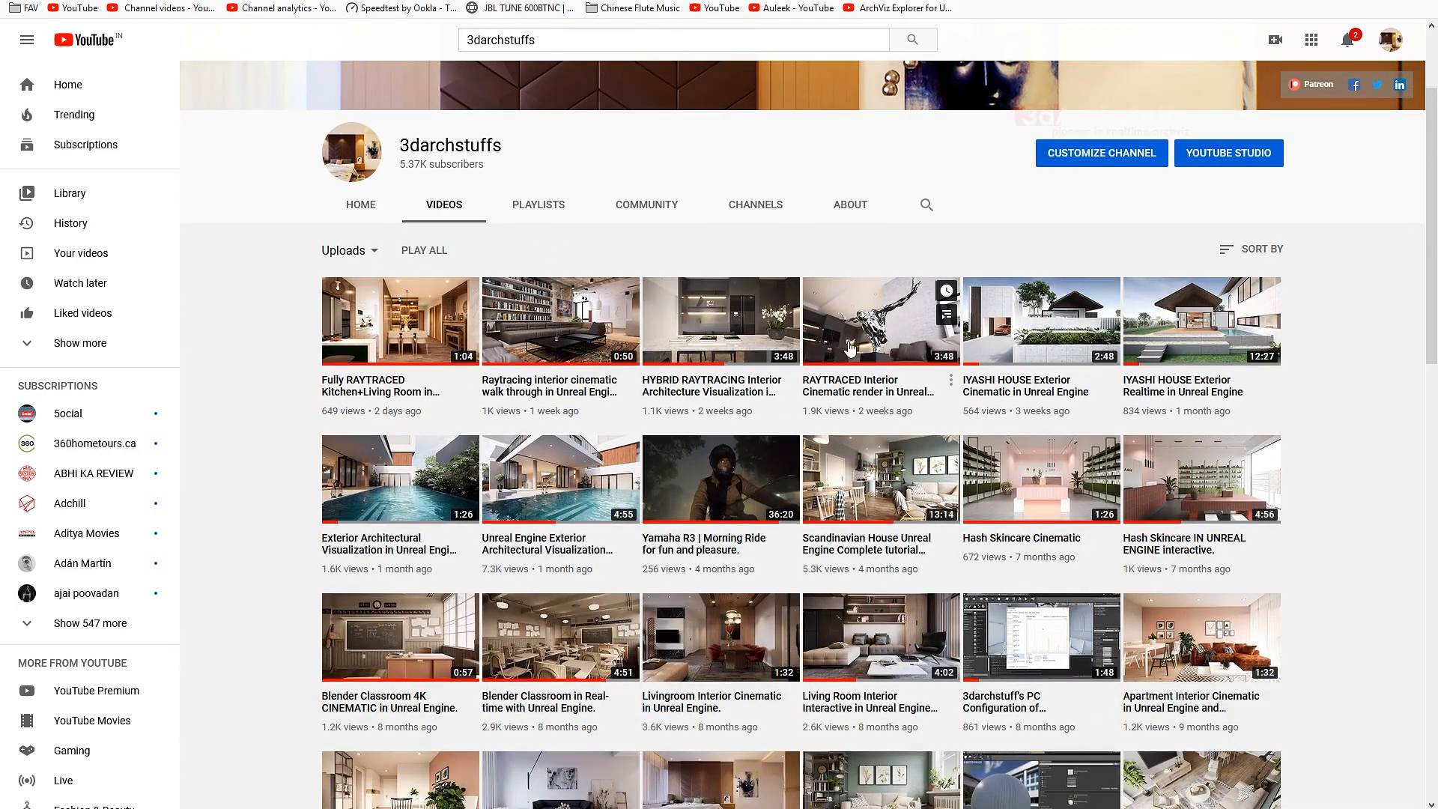
- Open the channel's "RAYTRACED Interior Cinematic render in Unreal Engine 4" video, pause it at about 0:45 and return to Unreal Editor
click(761, 283)
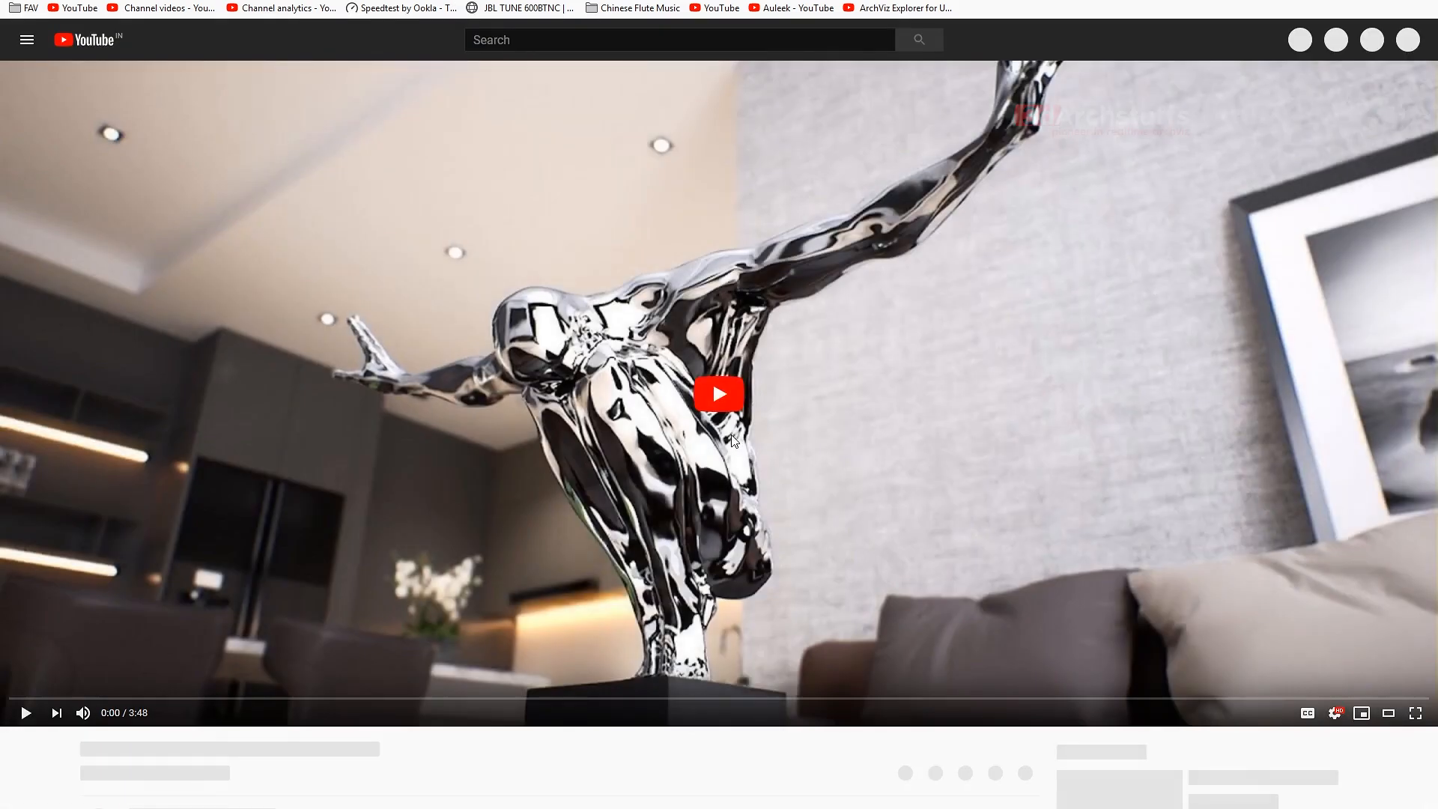
click(825, 414)
click(284, 699)
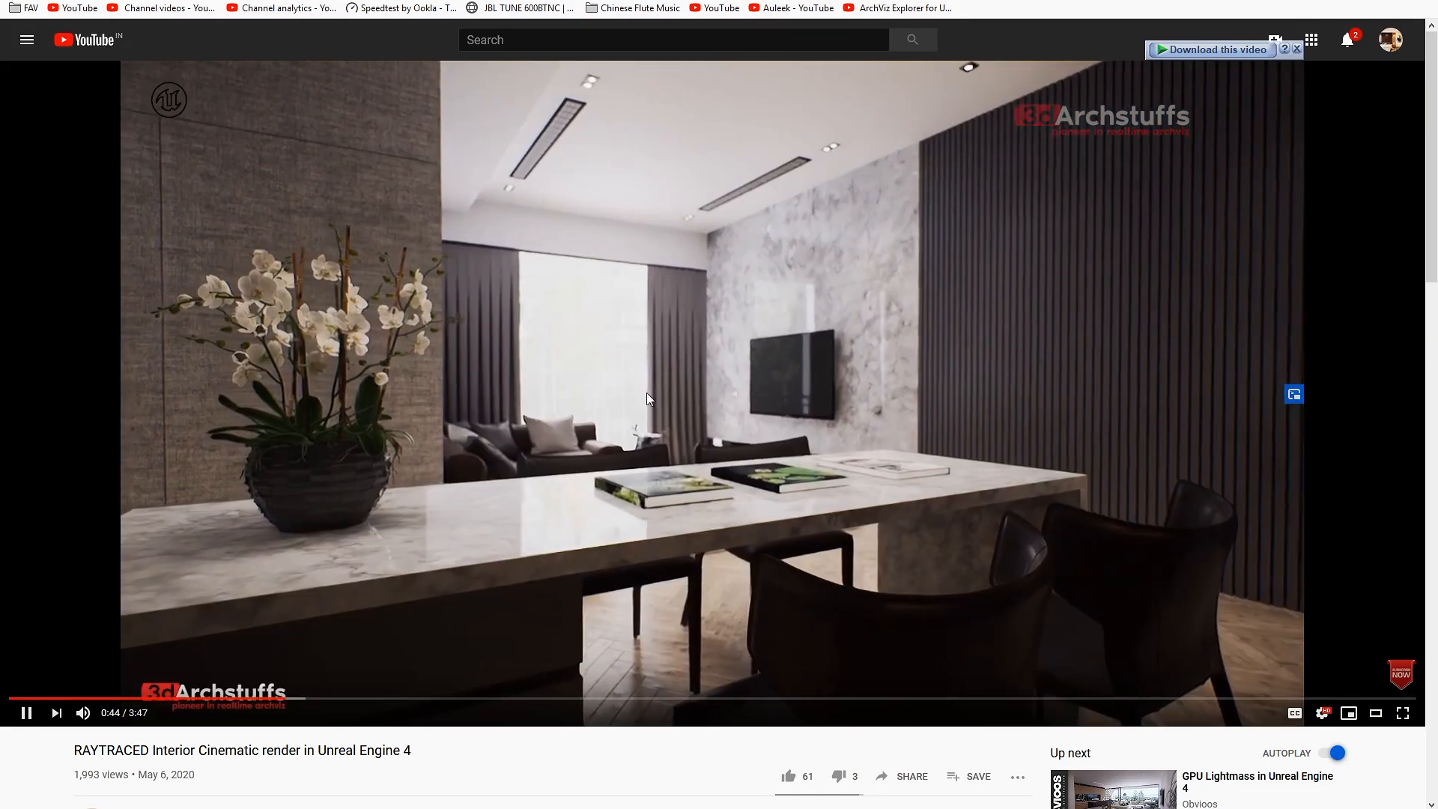
click(726, 379)
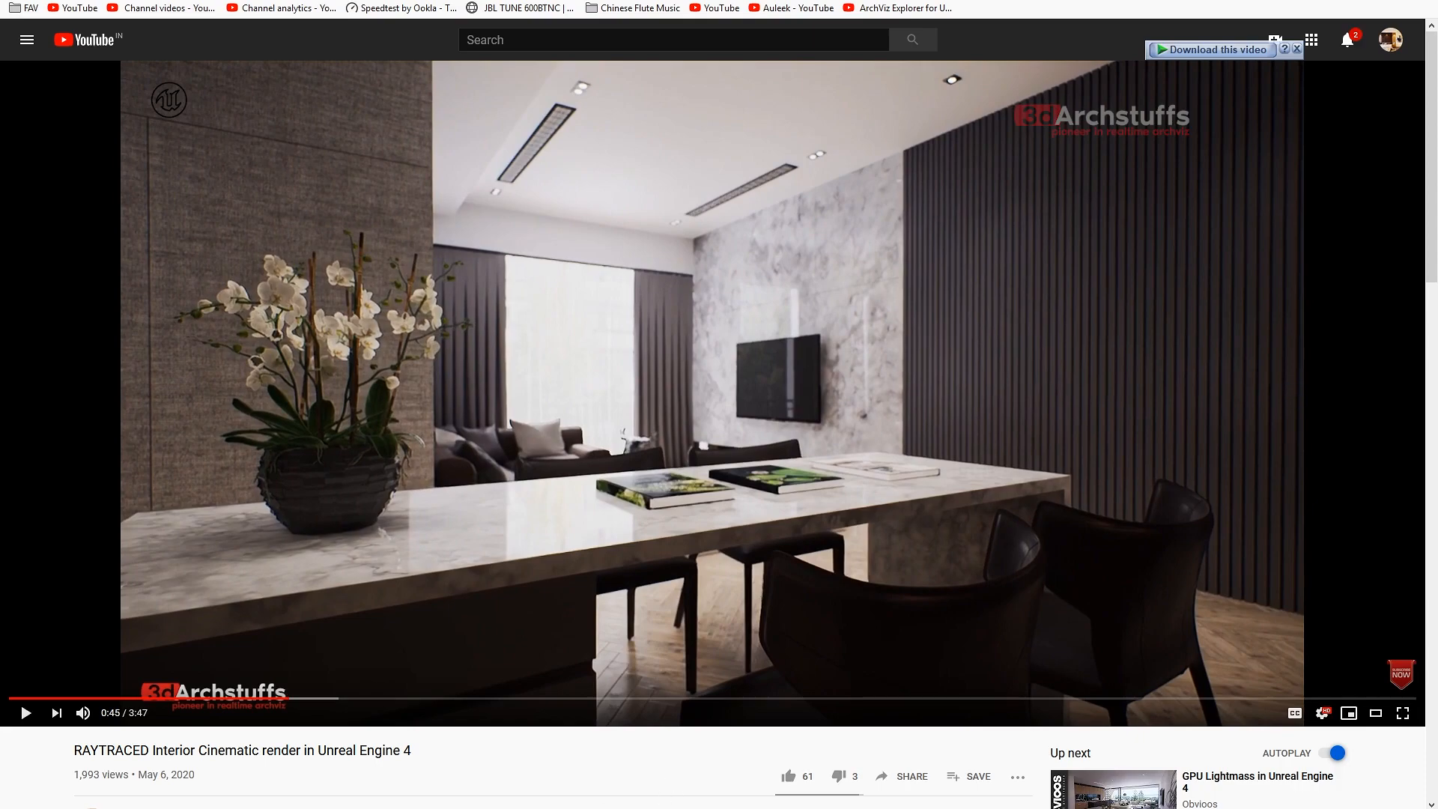
mouse_move(551, 772)
click(698, 766)
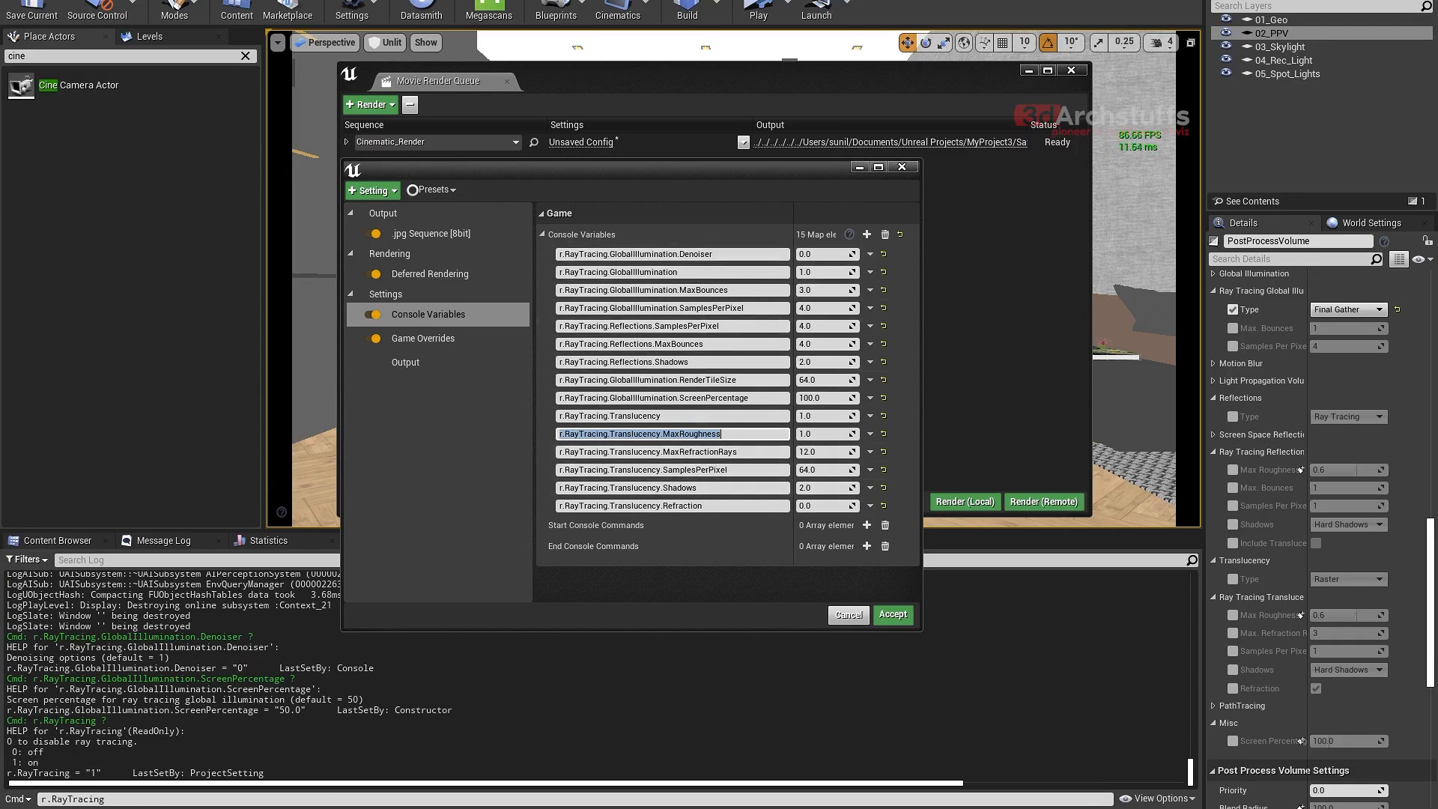
- View the "Raytracing interior cinematic walk through in Unreal Engine 4.25" video page in the browser and return to Unreal Editor
key(alt+Tab)
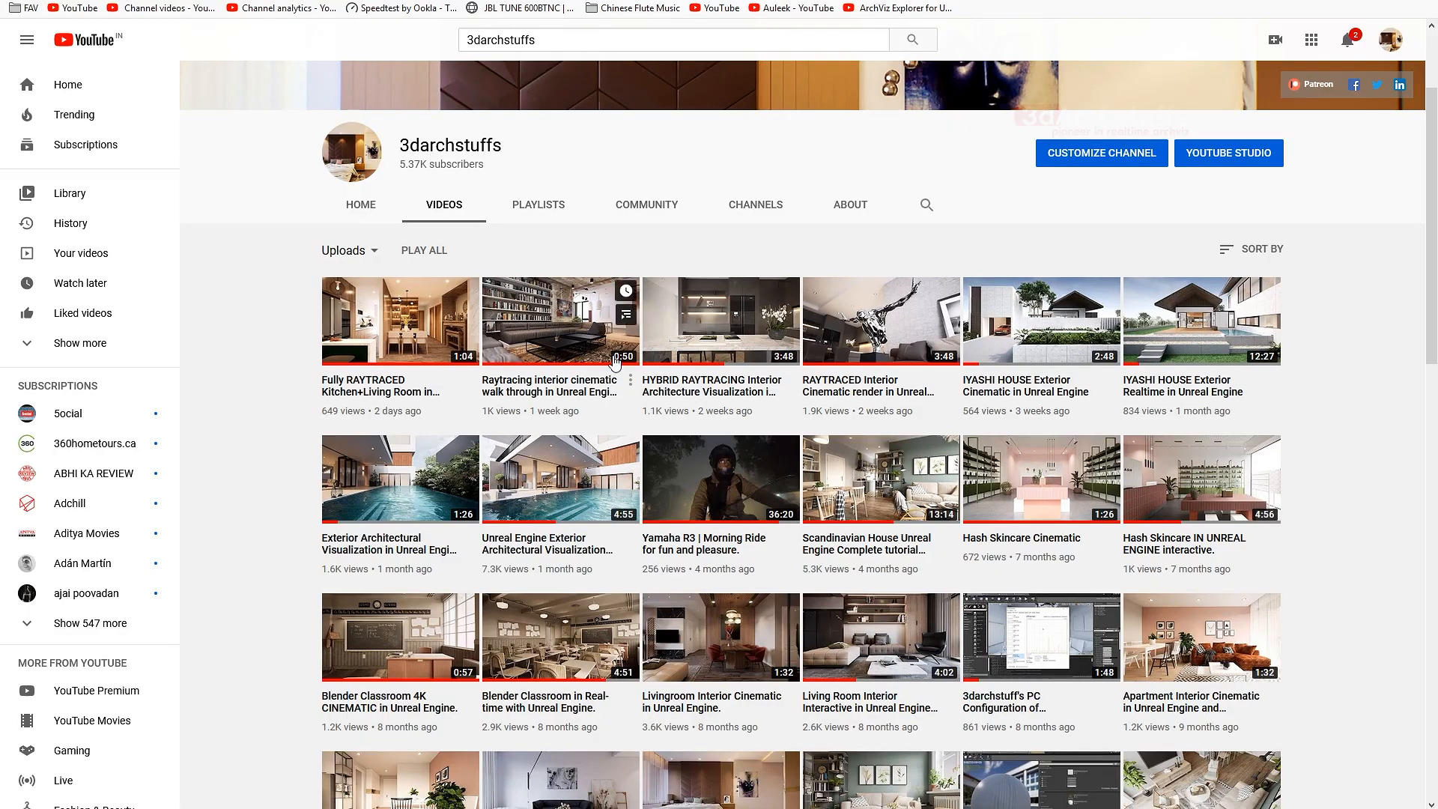
click(582, 328)
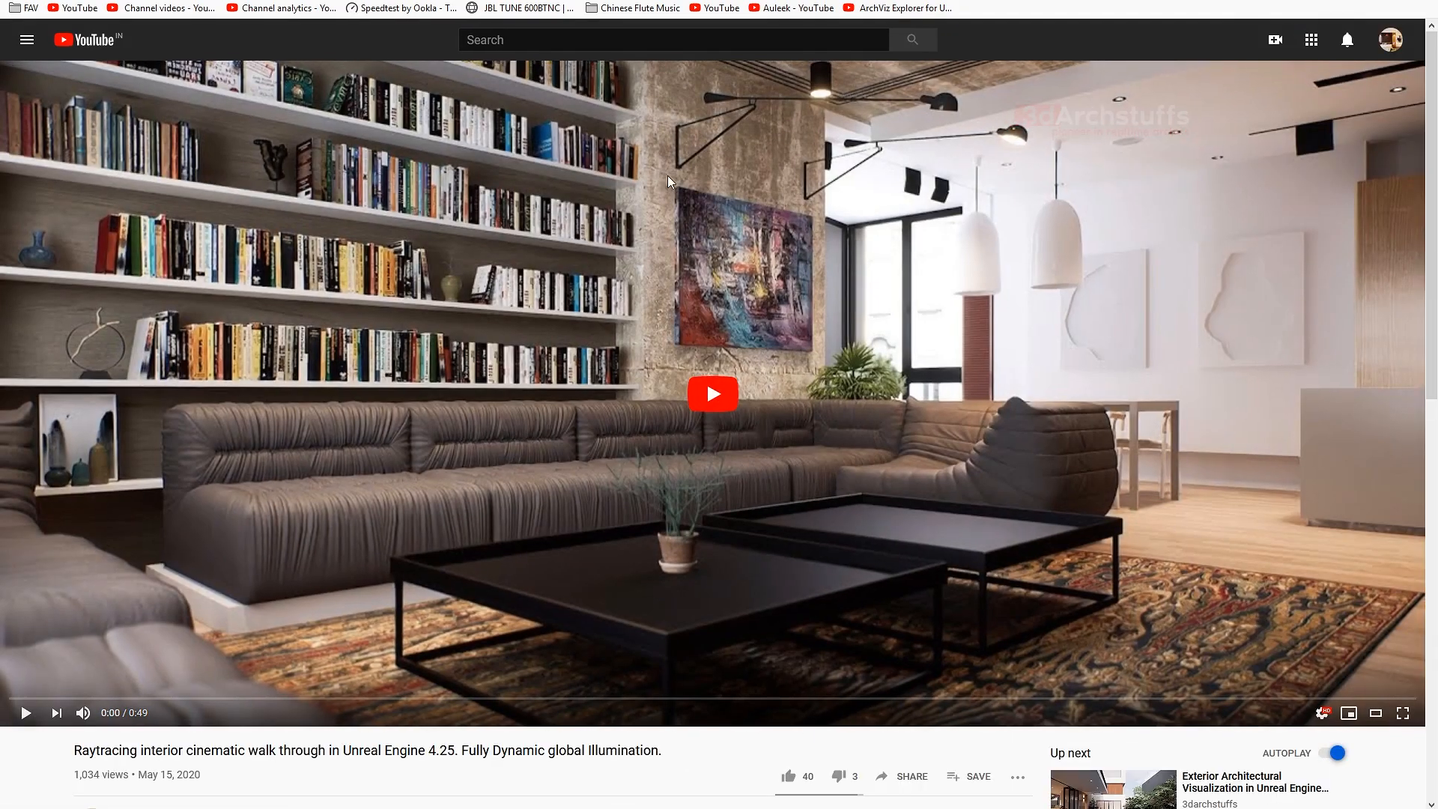
mouse_move(583, 800)
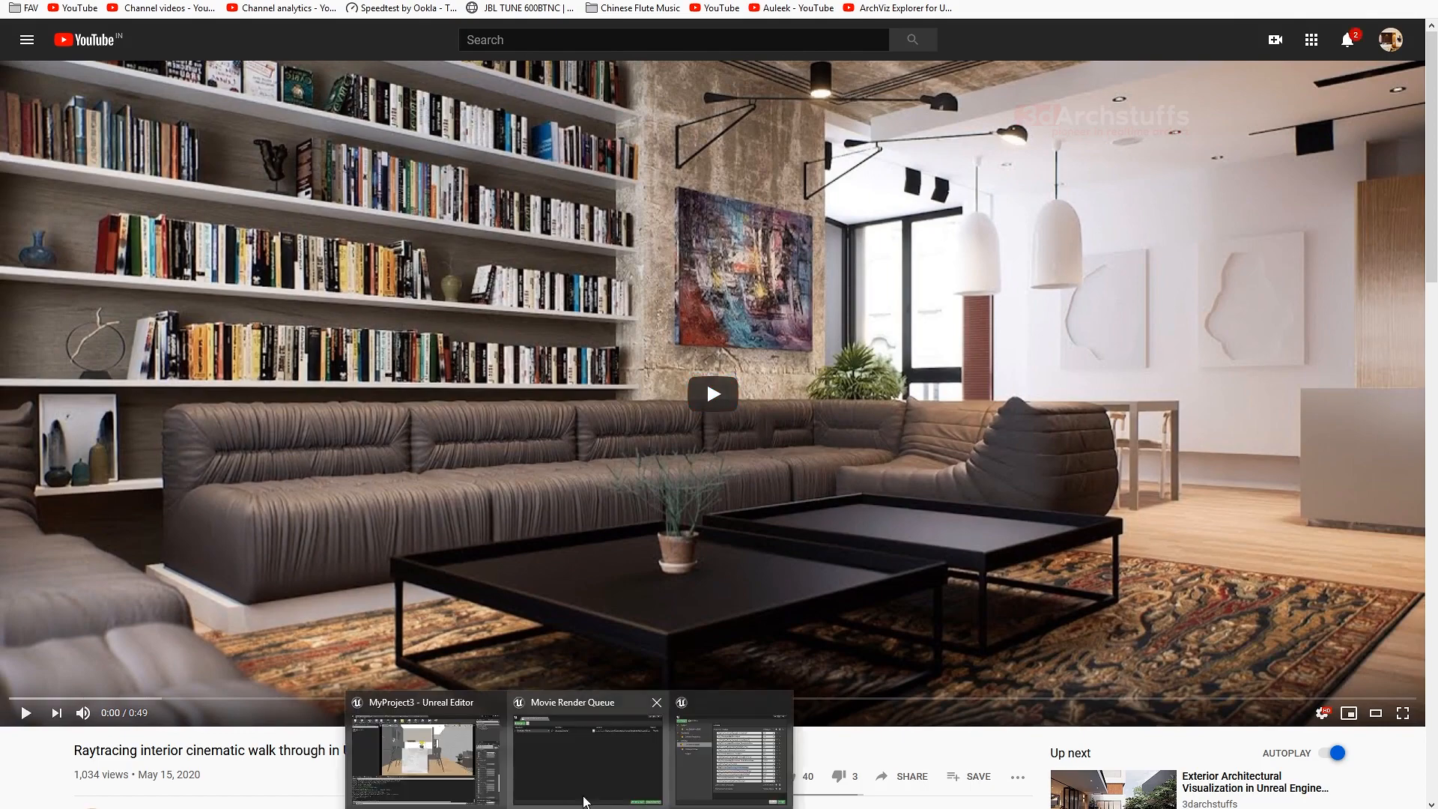
click(702, 765)
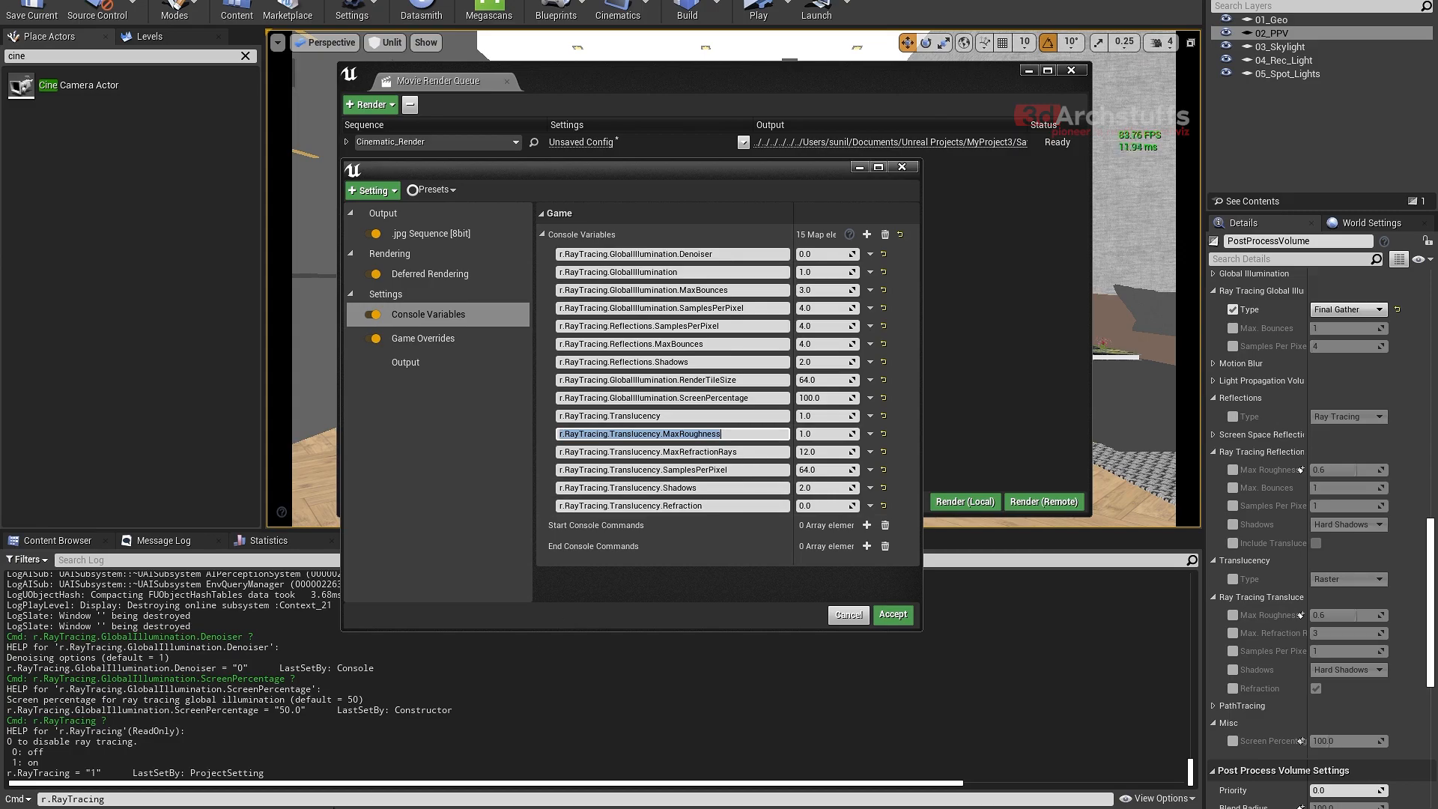
- View the "Fully RAYTRACED Kitchen+Living Room" video page in the browser, go back to the channel's uploads and return to Unreal Editor
key(alt+Tab)
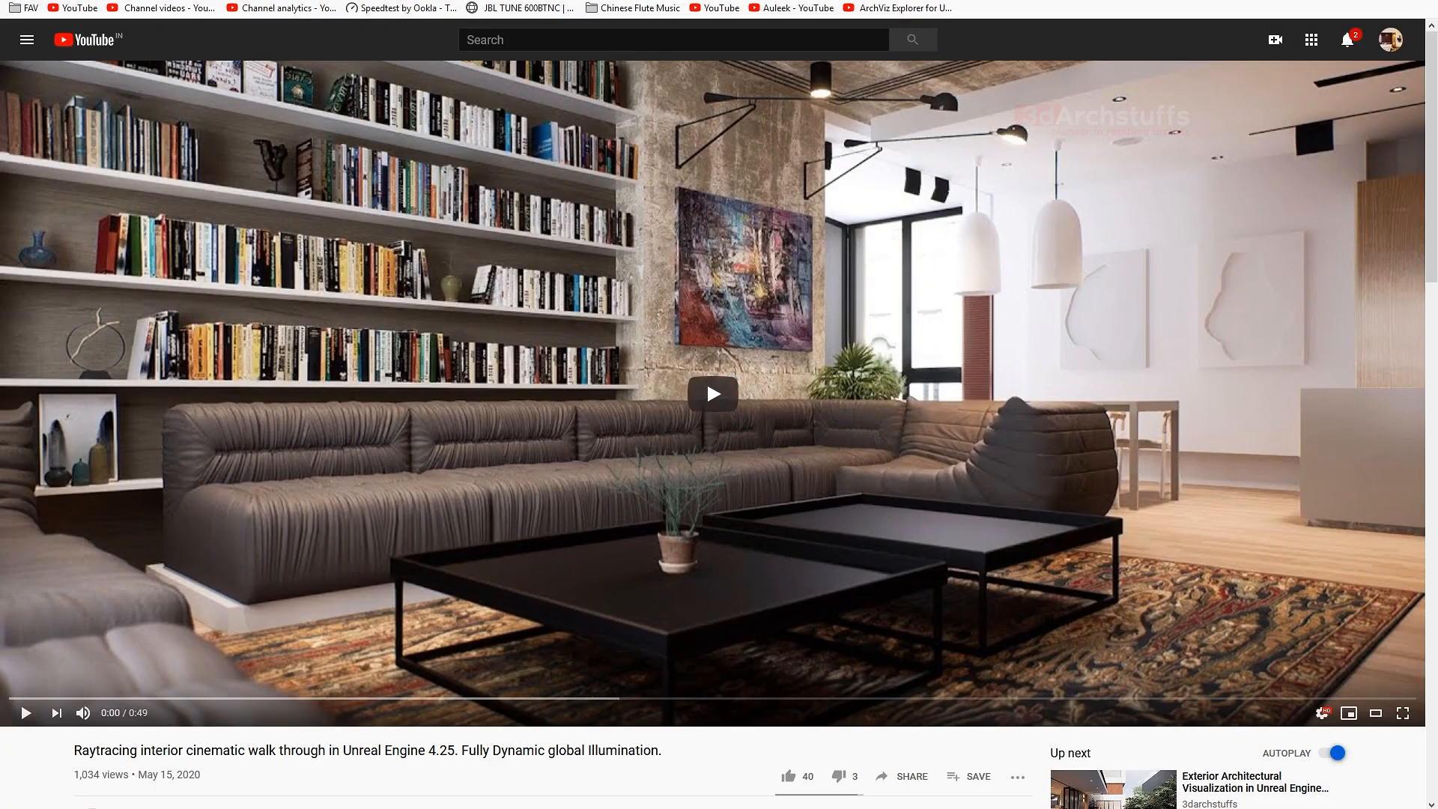
click(180, 2)
middle_click(411, 303)
click(243, 2)
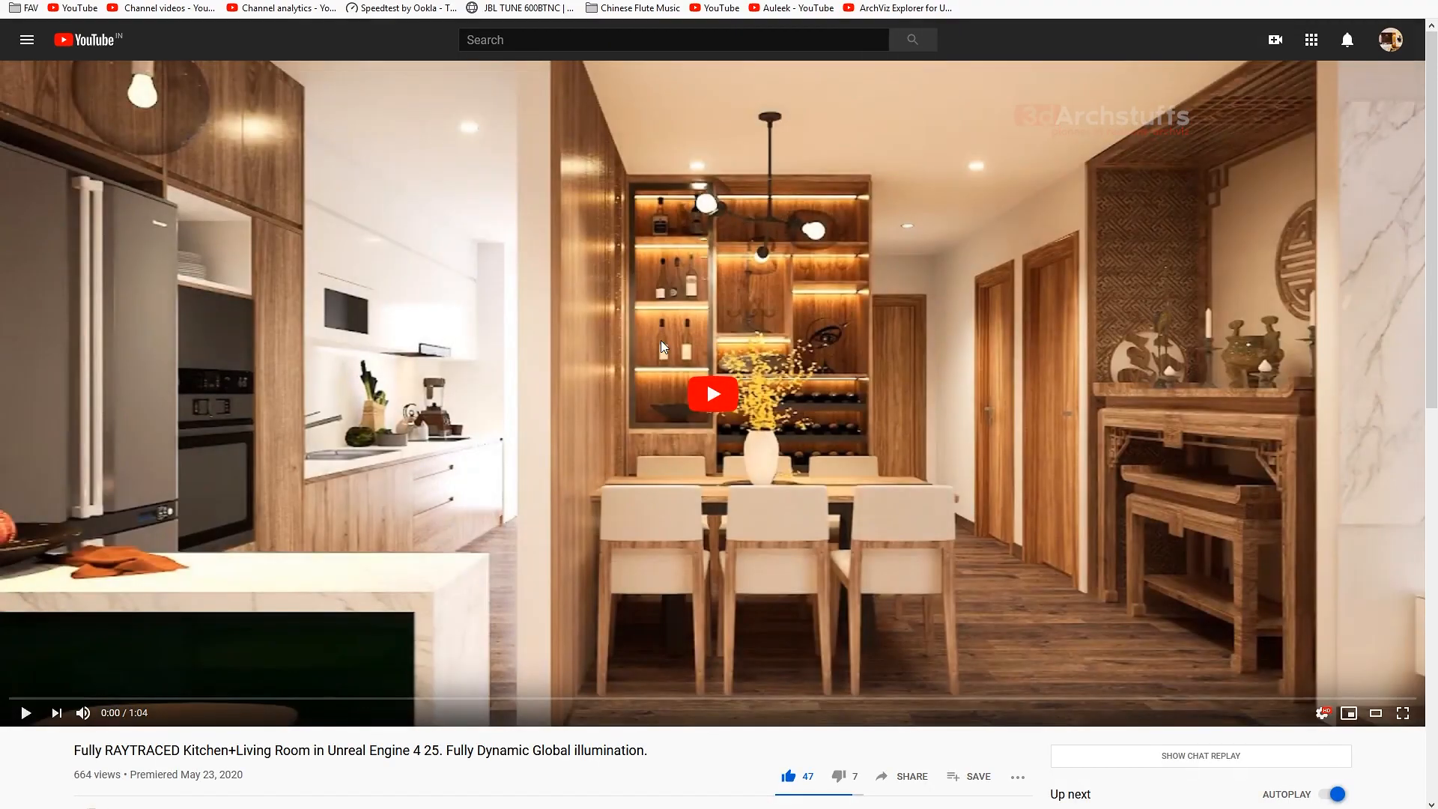
click(726, 748)
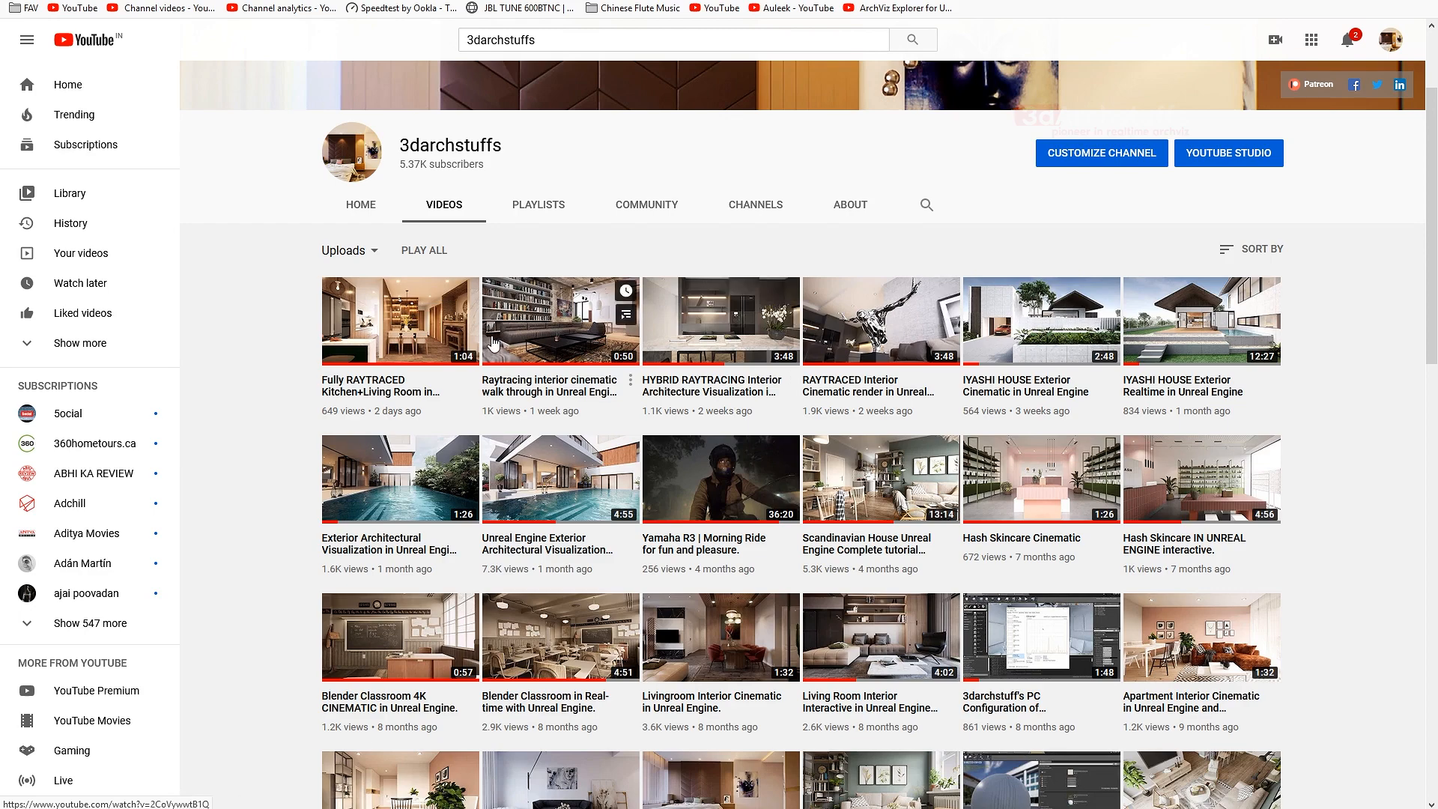
mouse_move(571, 808)
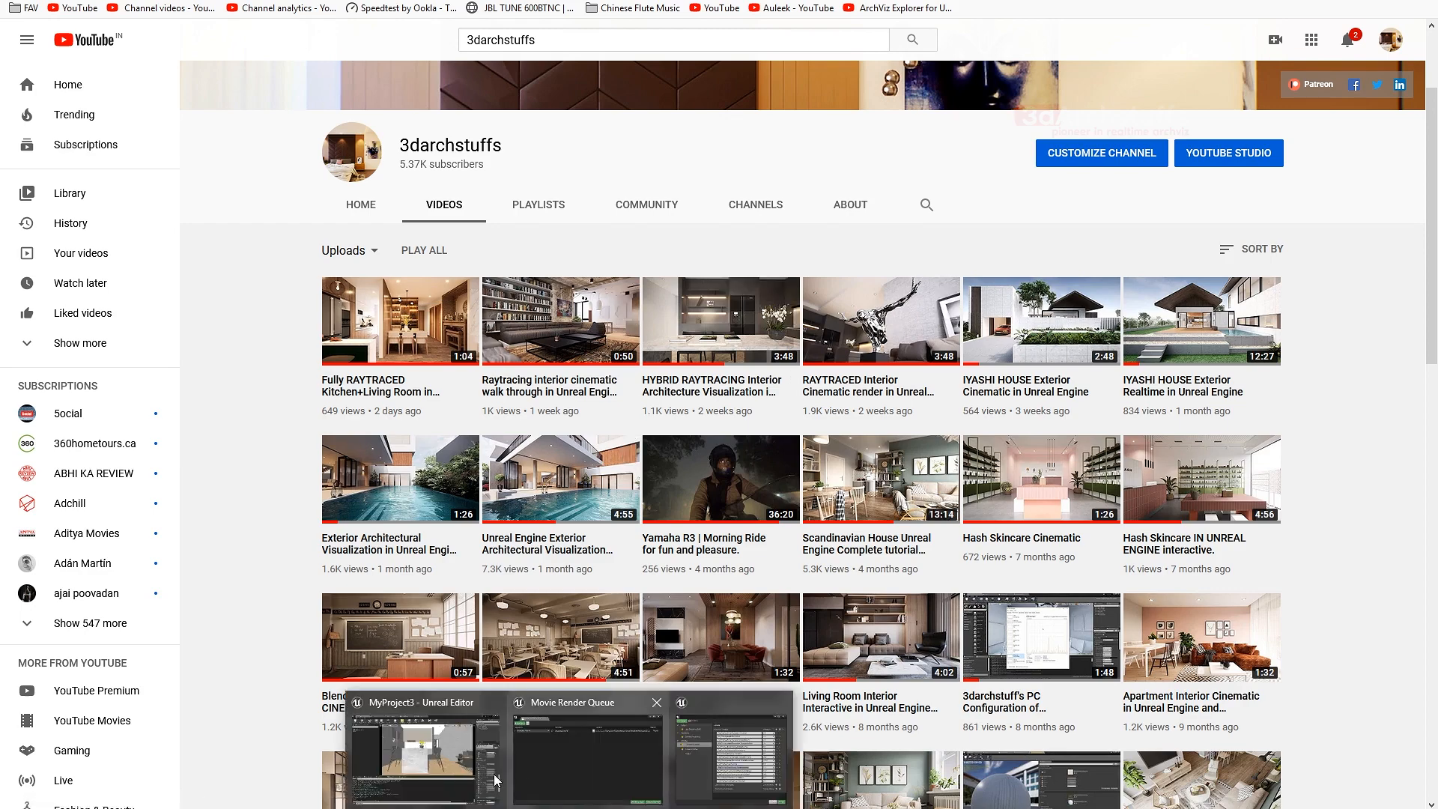
click(472, 764)
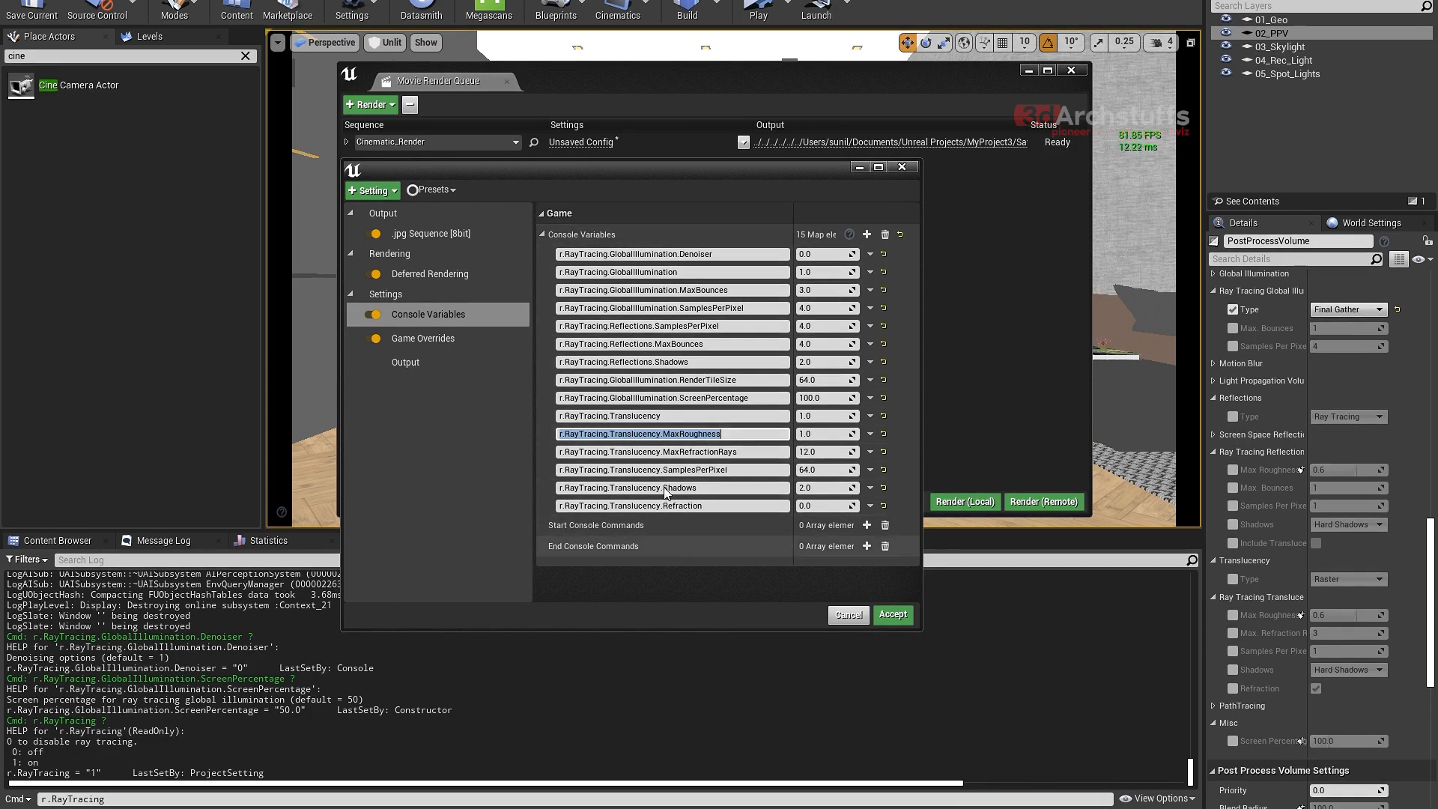
click(680, 564)
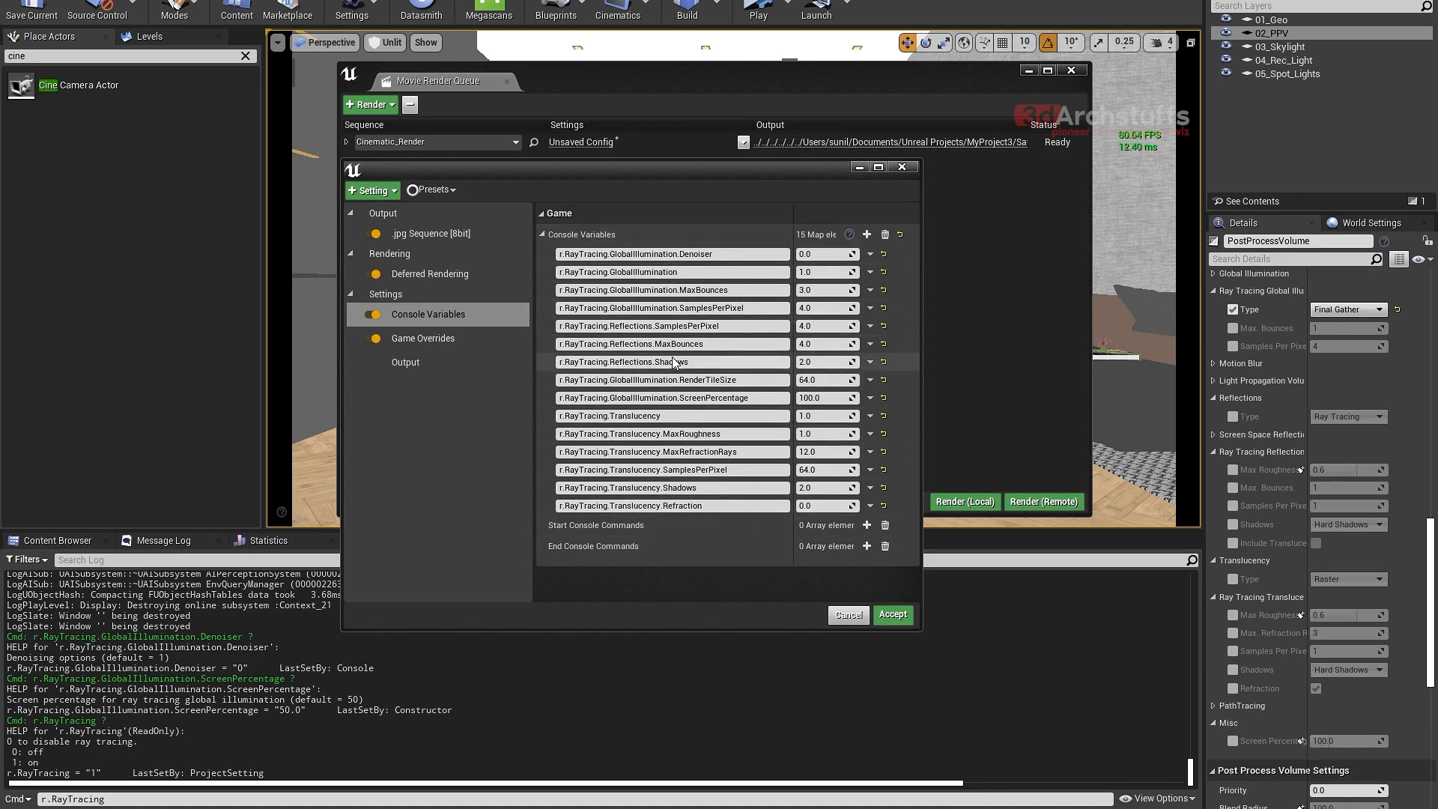
click(438, 191)
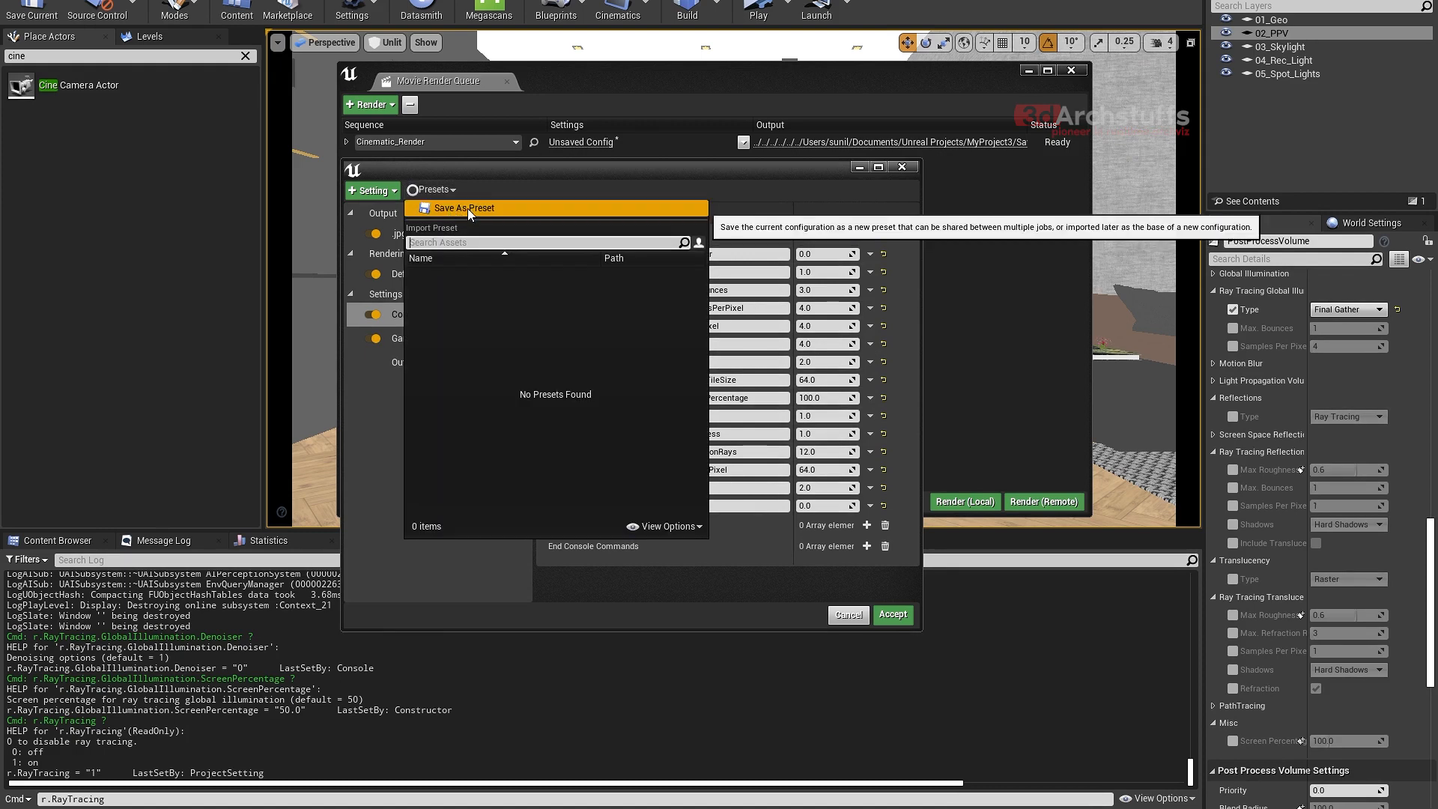
click(467, 209)
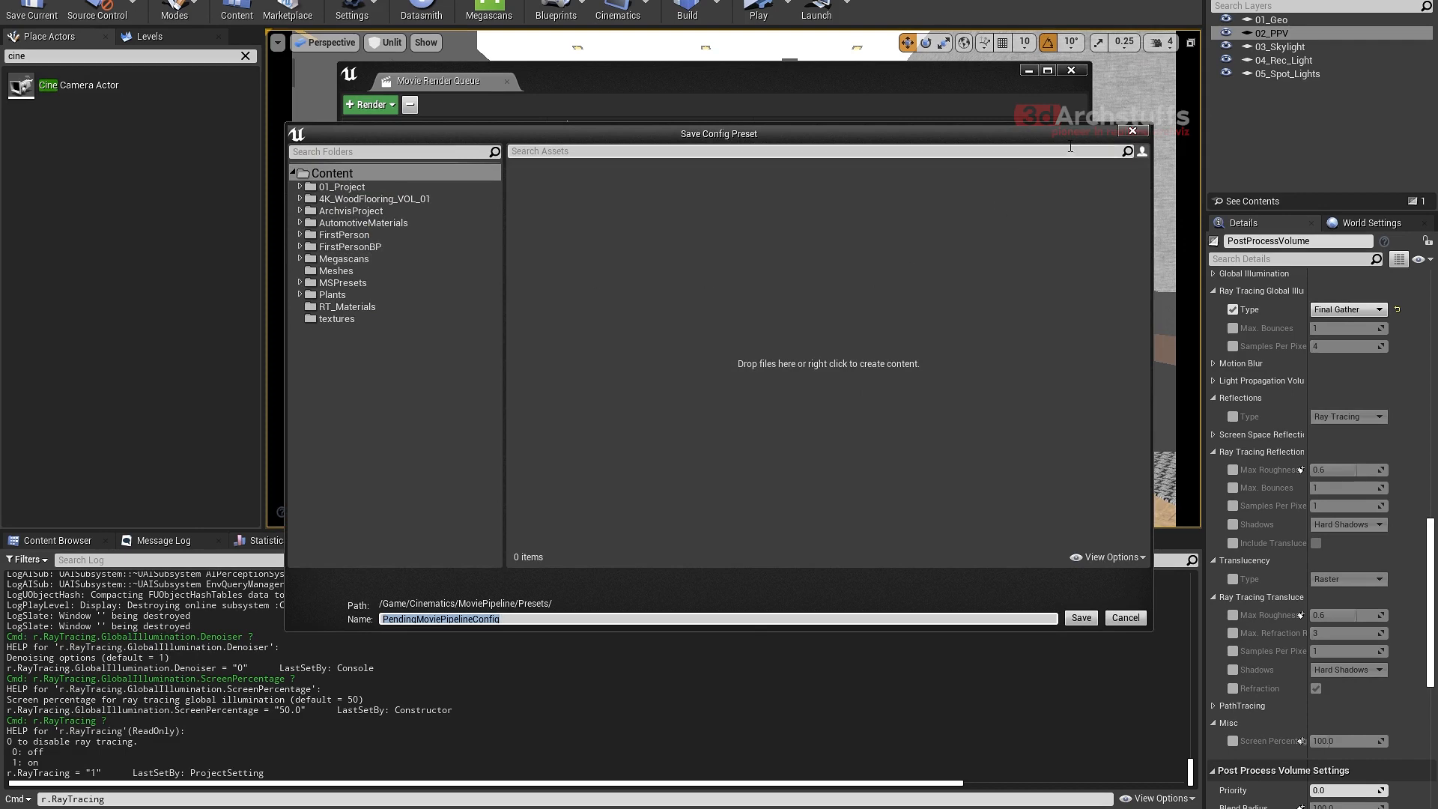
click(1133, 132)
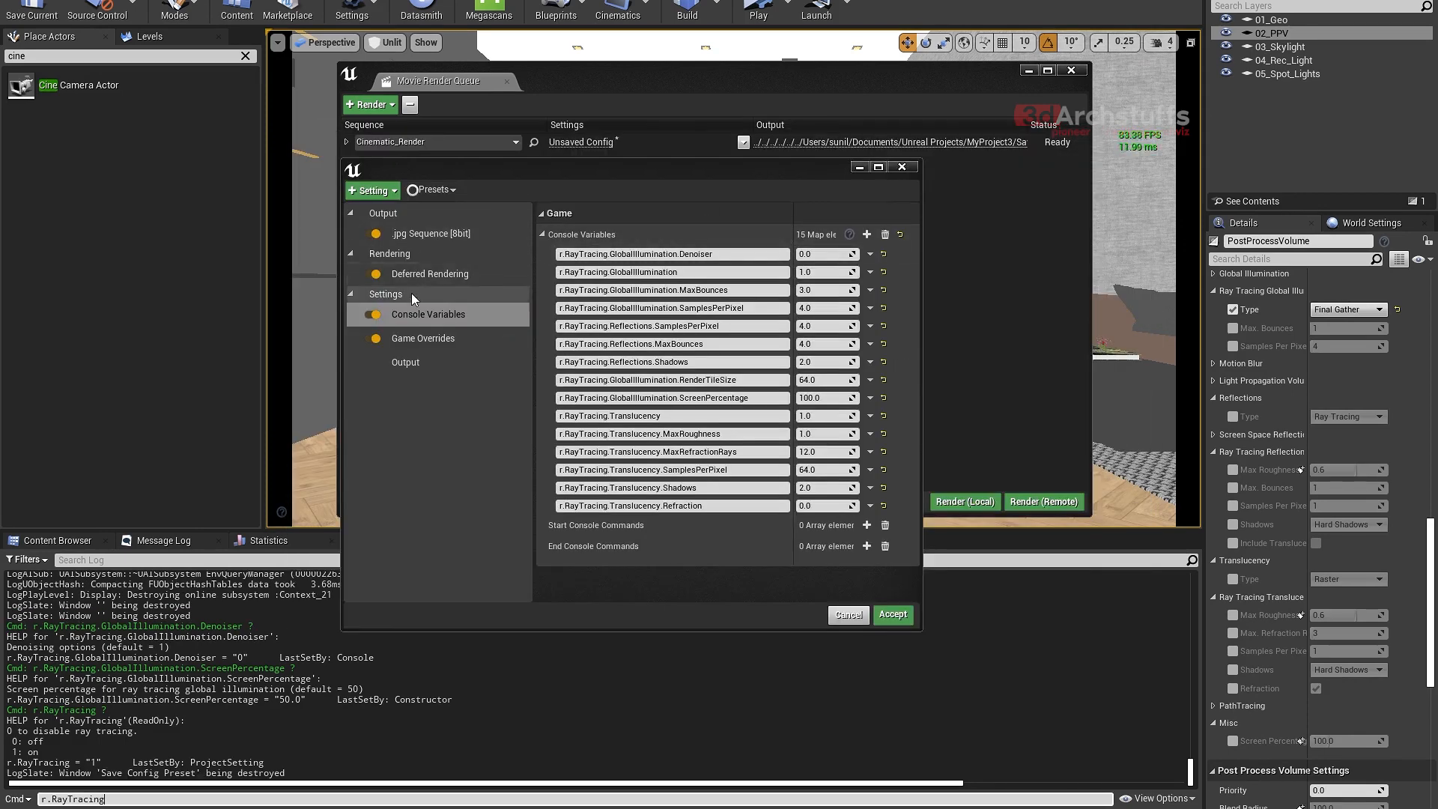
- Set the job's output directory to the Image Sequence folder in G:/Rendering_Folder
click(426, 362)
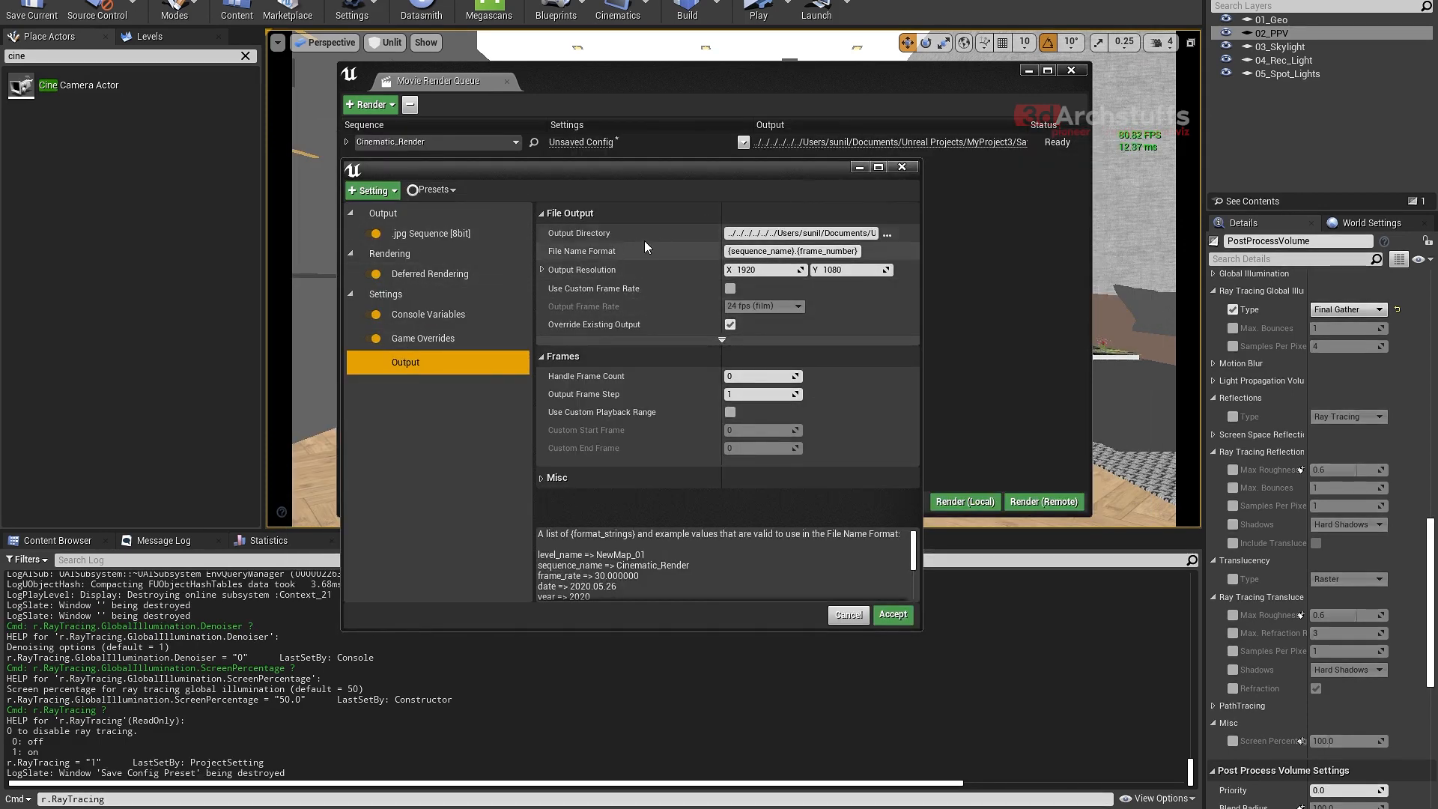
click(887, 234)
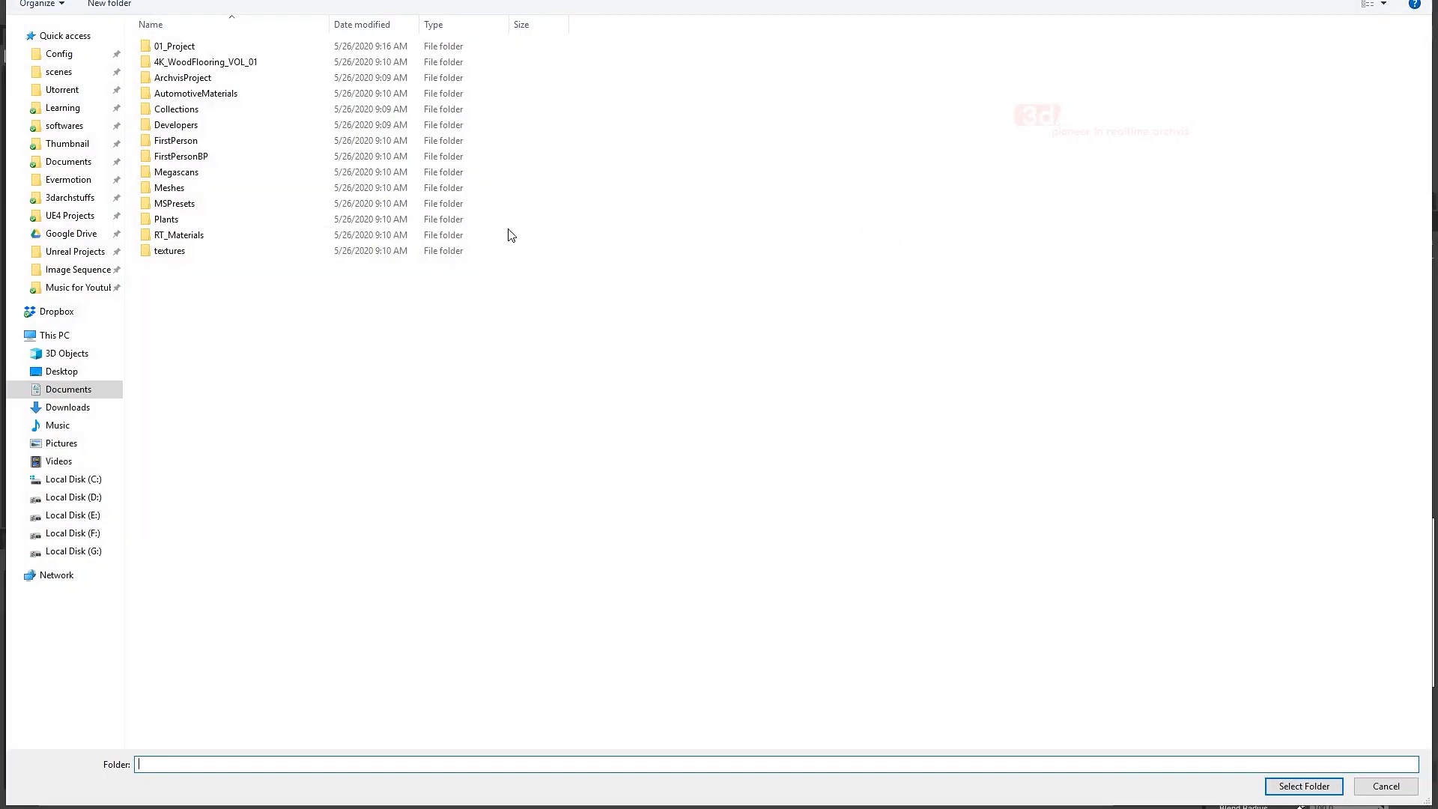
click(71, 270)
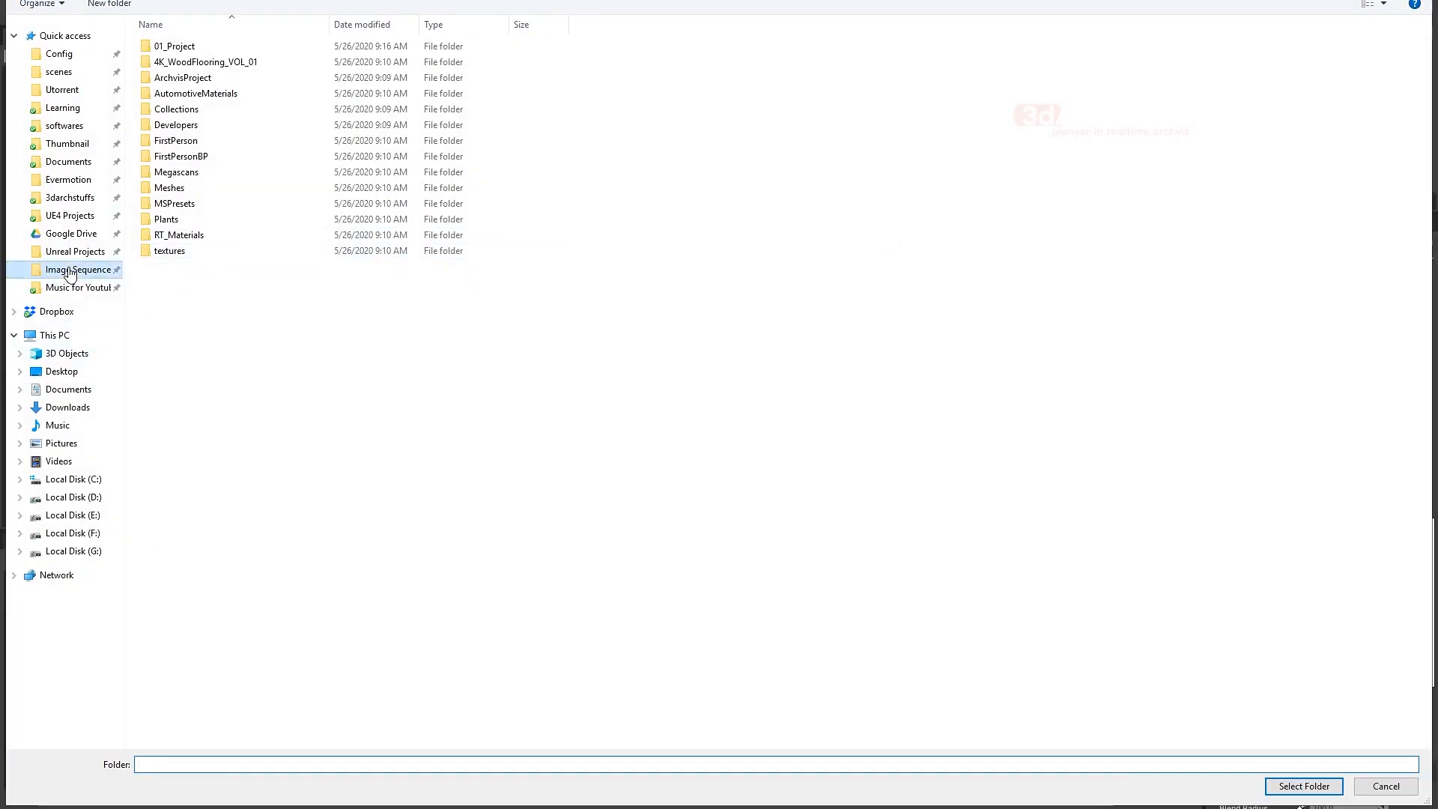
right_click(339, 397)
click(279, 424)
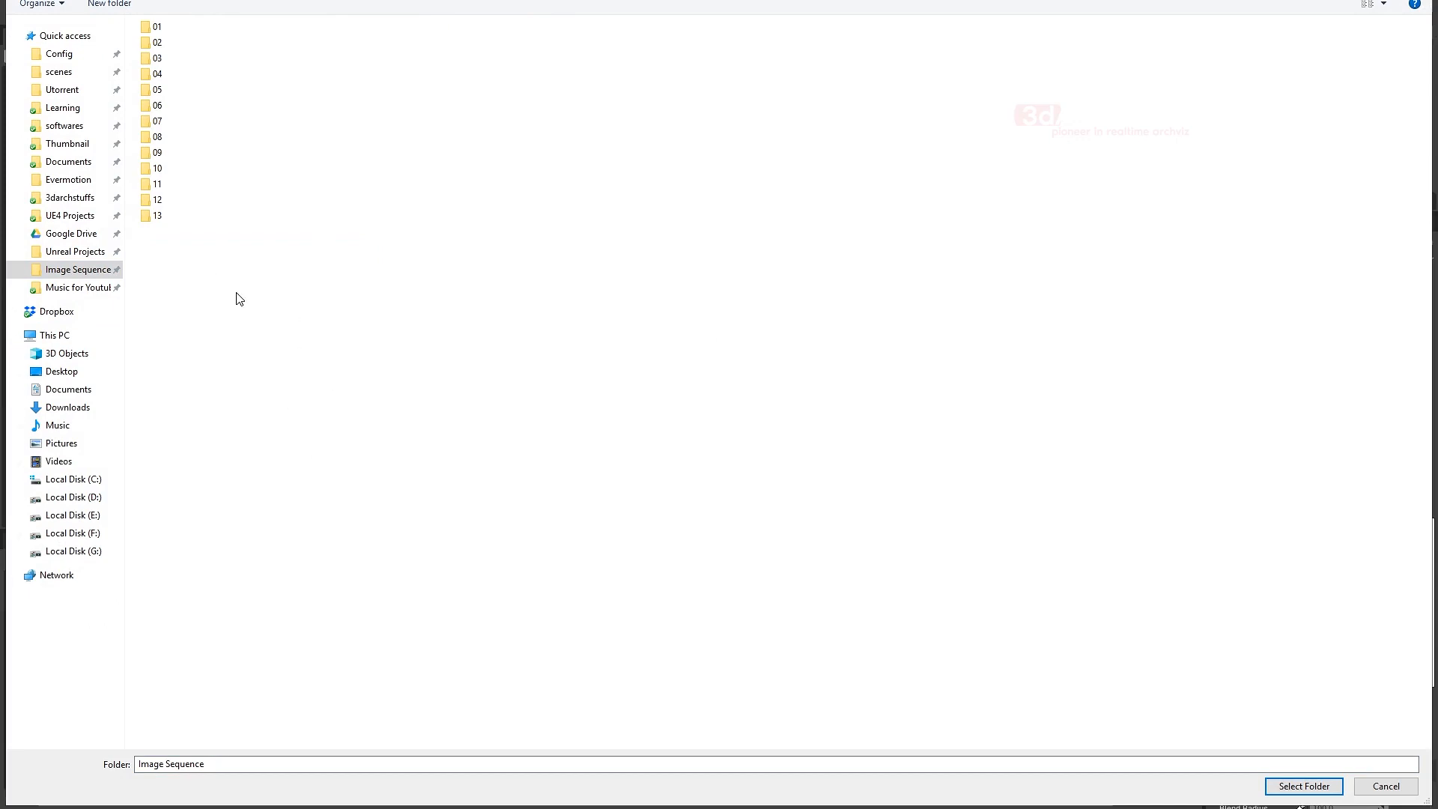
click(1304, 786)
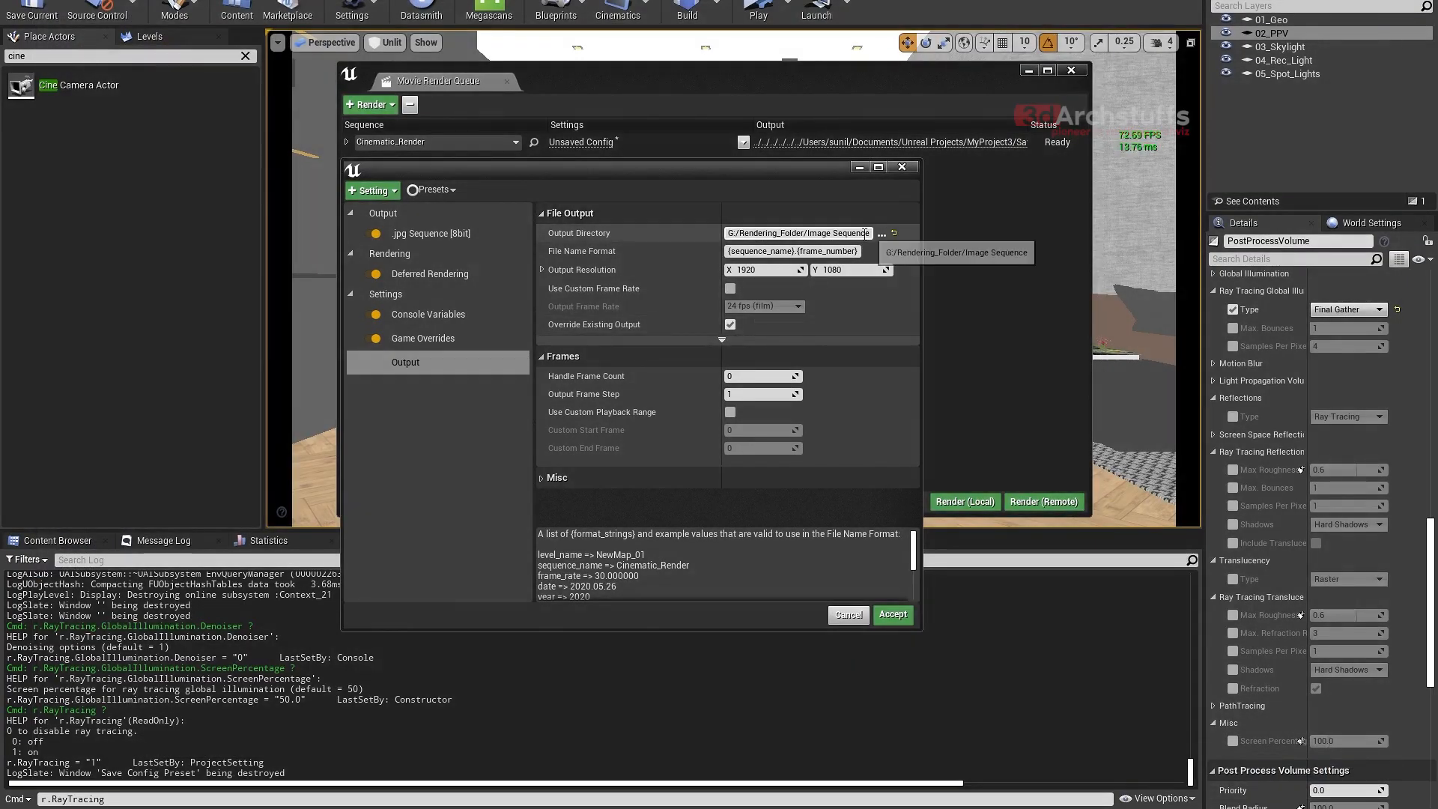
- Enable the custom frame rate for the output and set it to 30 fps
click(730, 289)
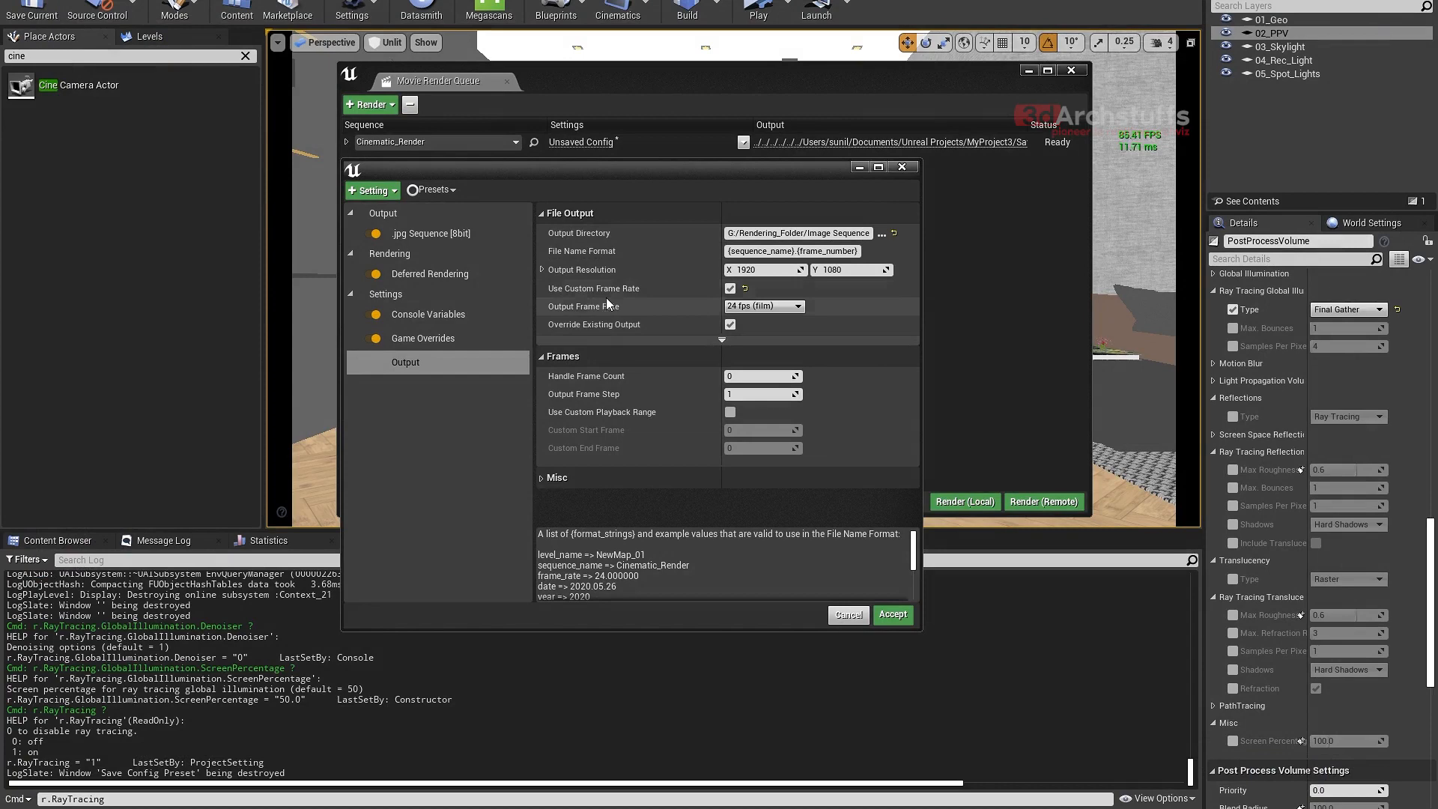
click(764, 306)
click(752, 388)
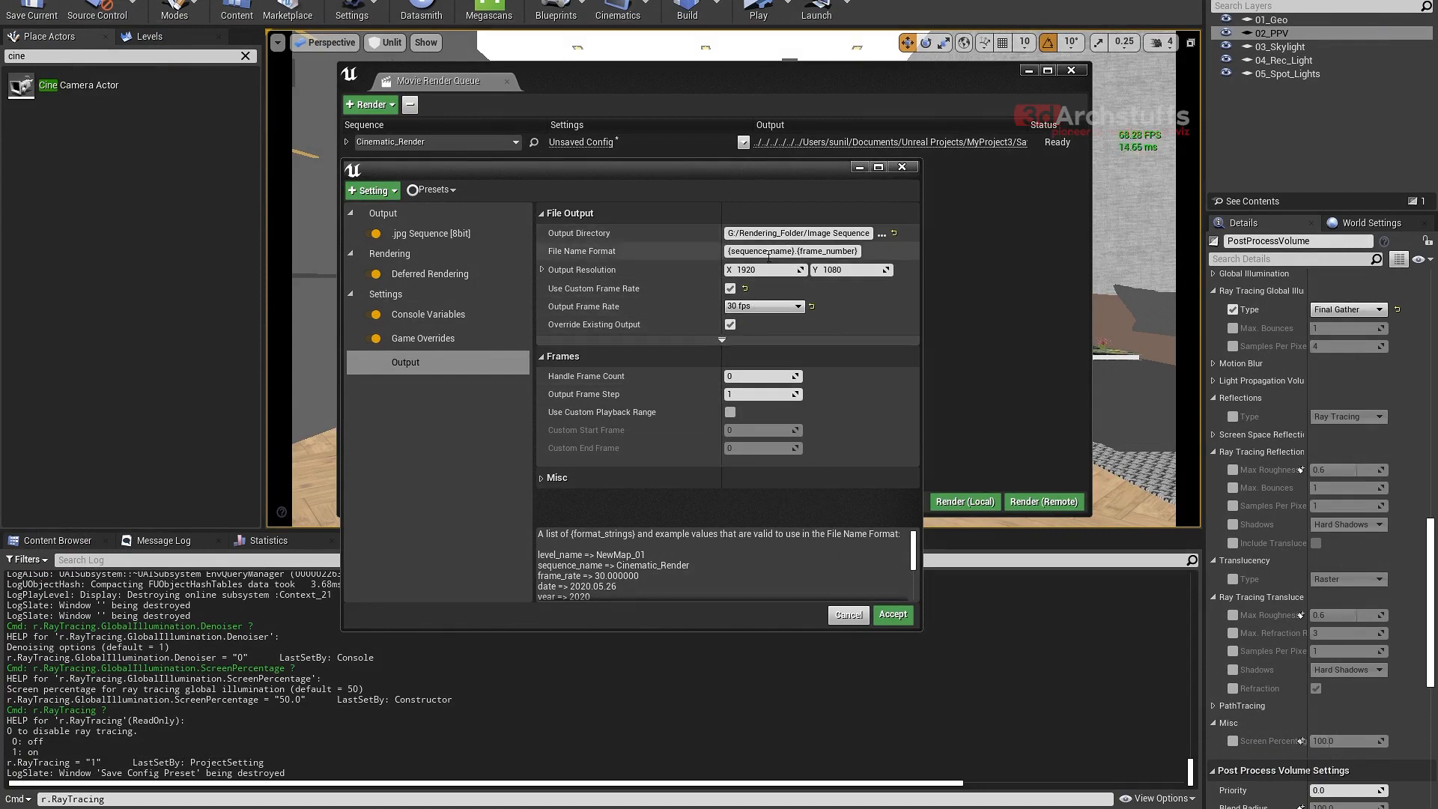
- Look over the .jpg Sequence, Deferred Rendering and Console Variables settings, widening the variable name column to show the full names
click(429, 240)
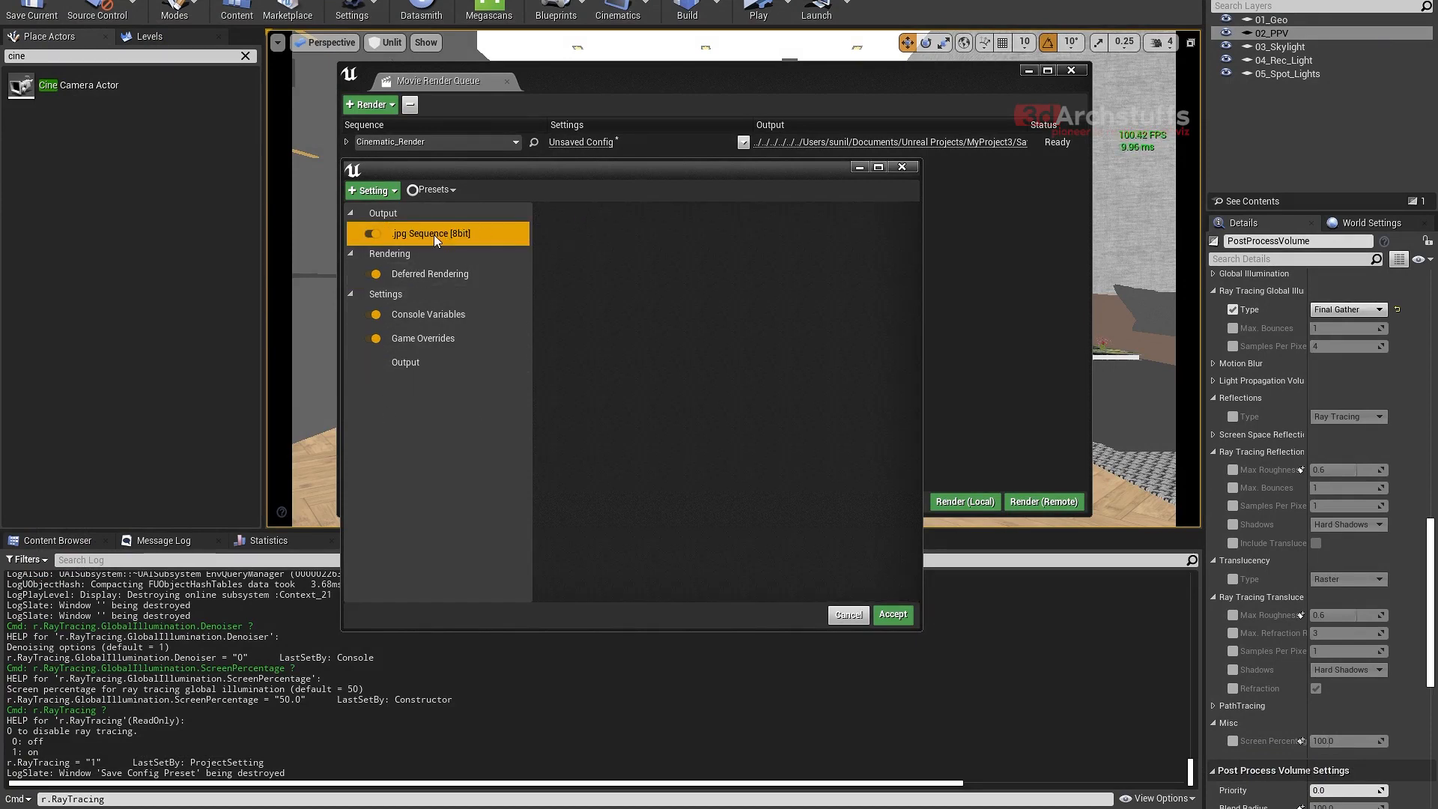
click(424, 273)
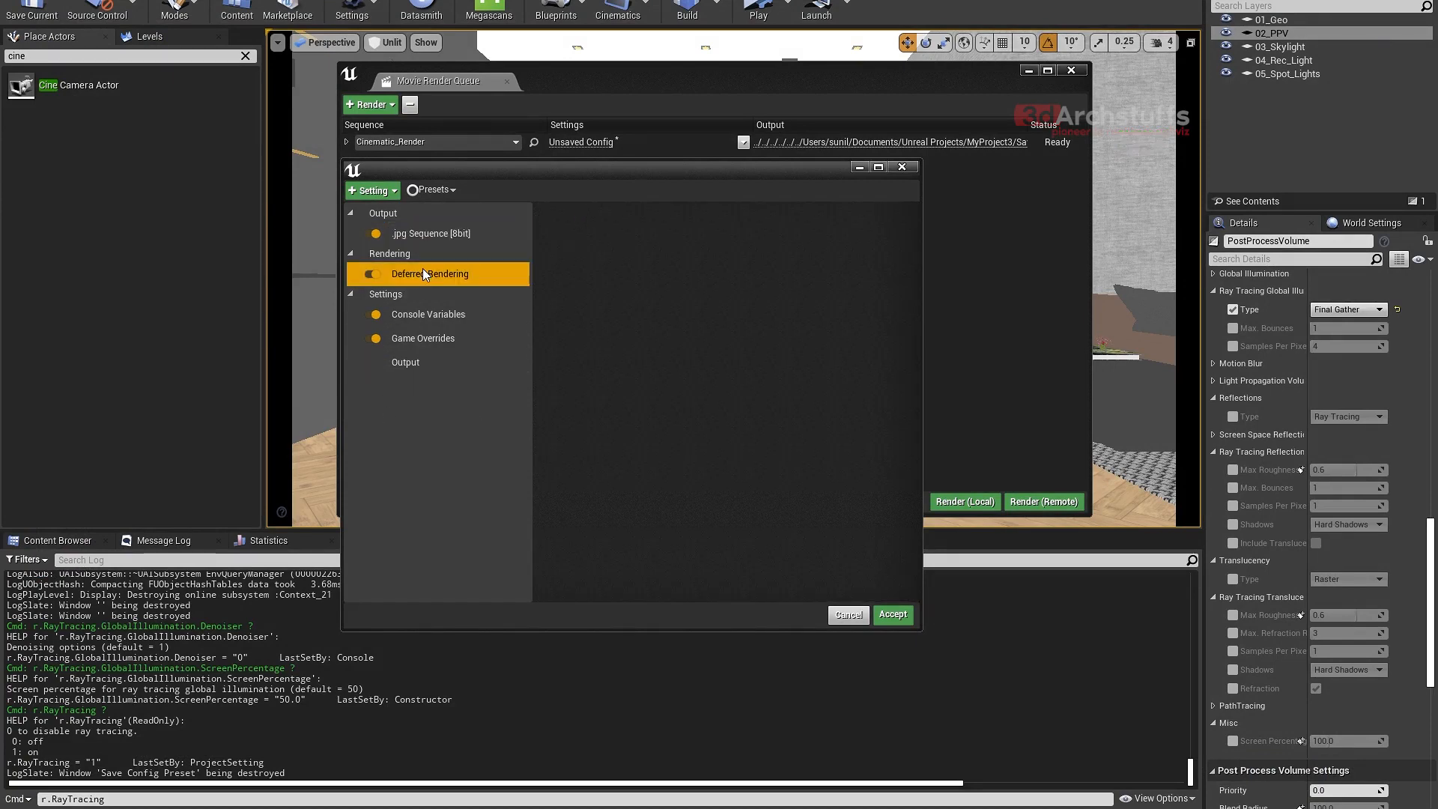
click(428, 315)
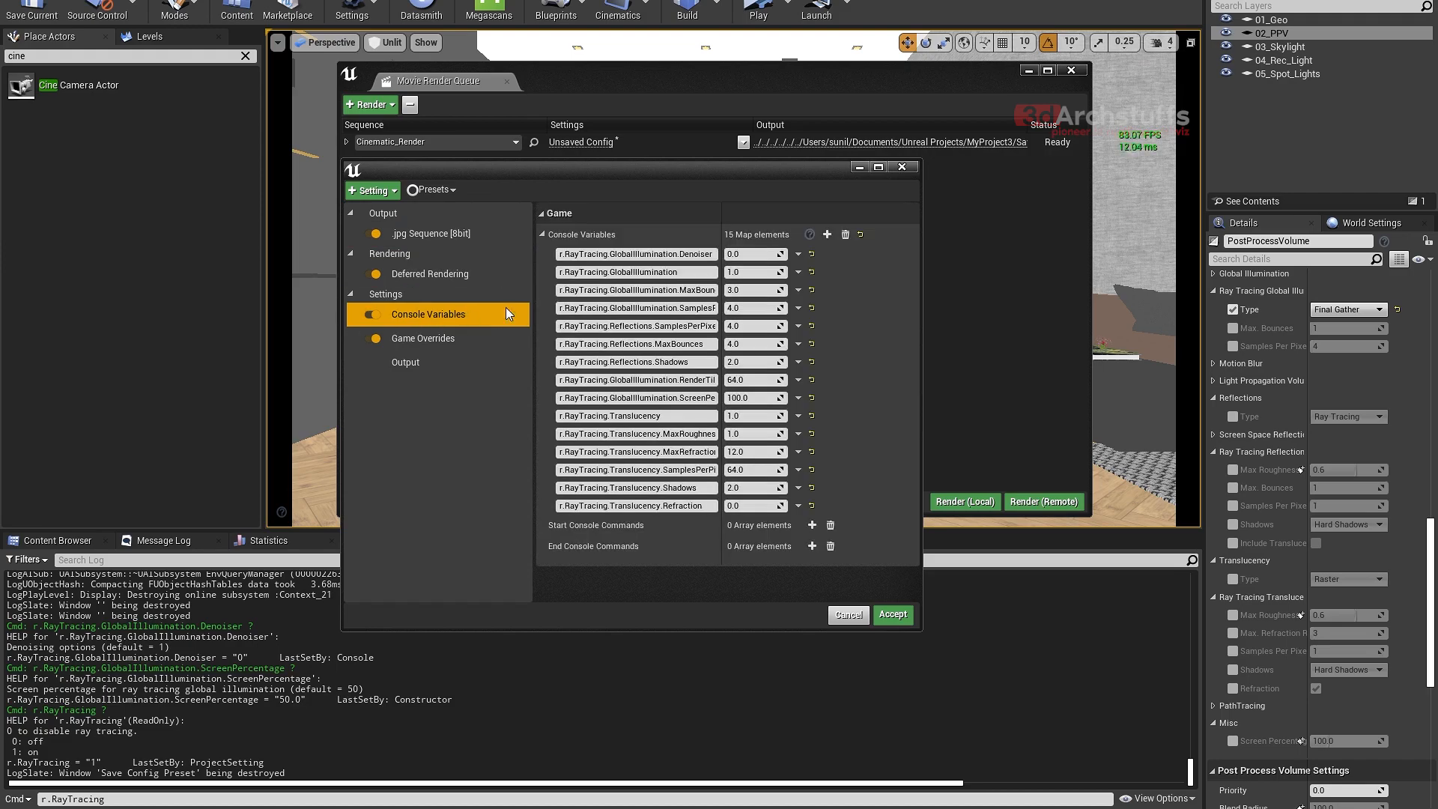
drag(721, 227, 793, 227)
drag(688, 327, 677, 319)
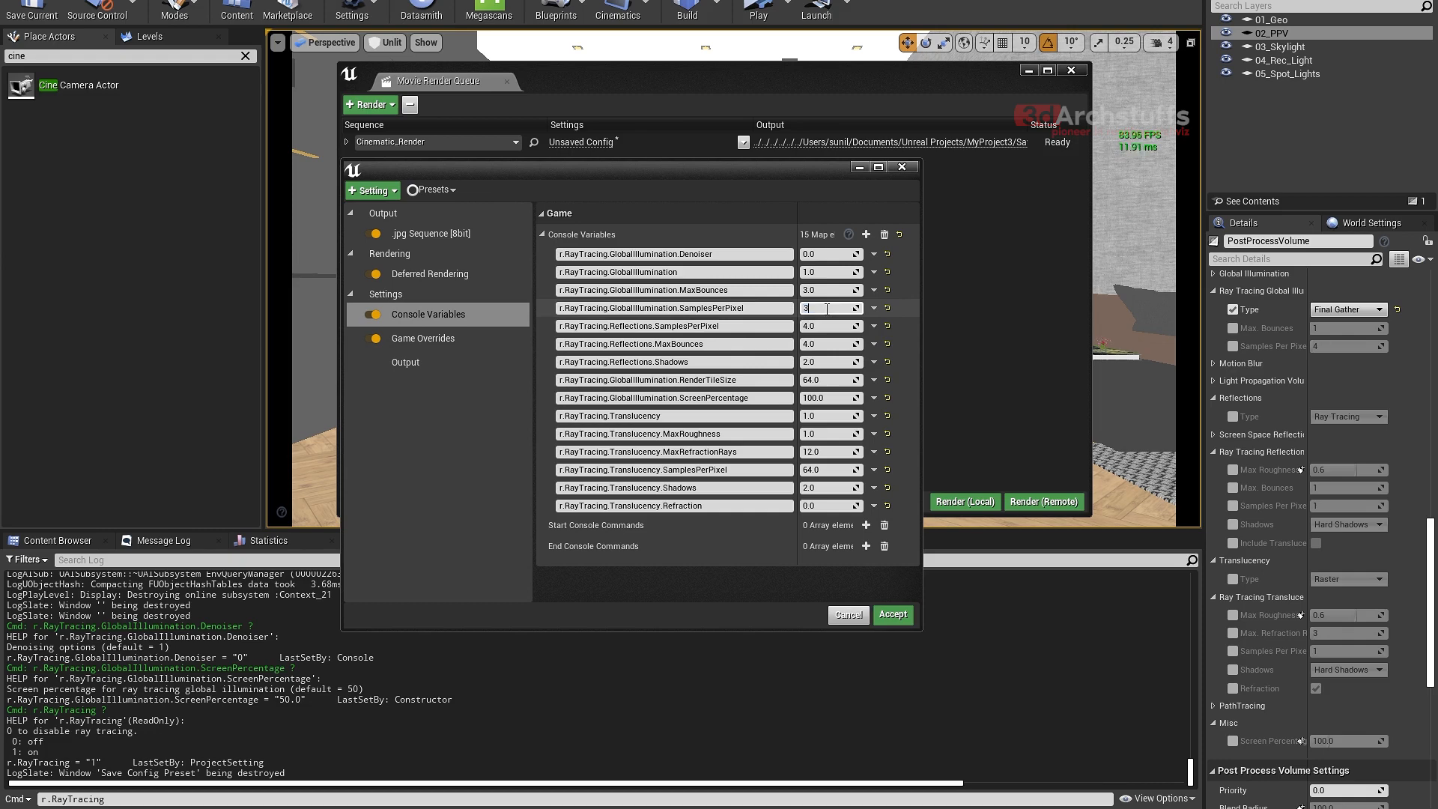
- Set r.RayTracing.GlobalIllumination.SamplesPerPixel and r.RayTracing.Reflections.SamplesPerPixel to 32
click(821, 326)
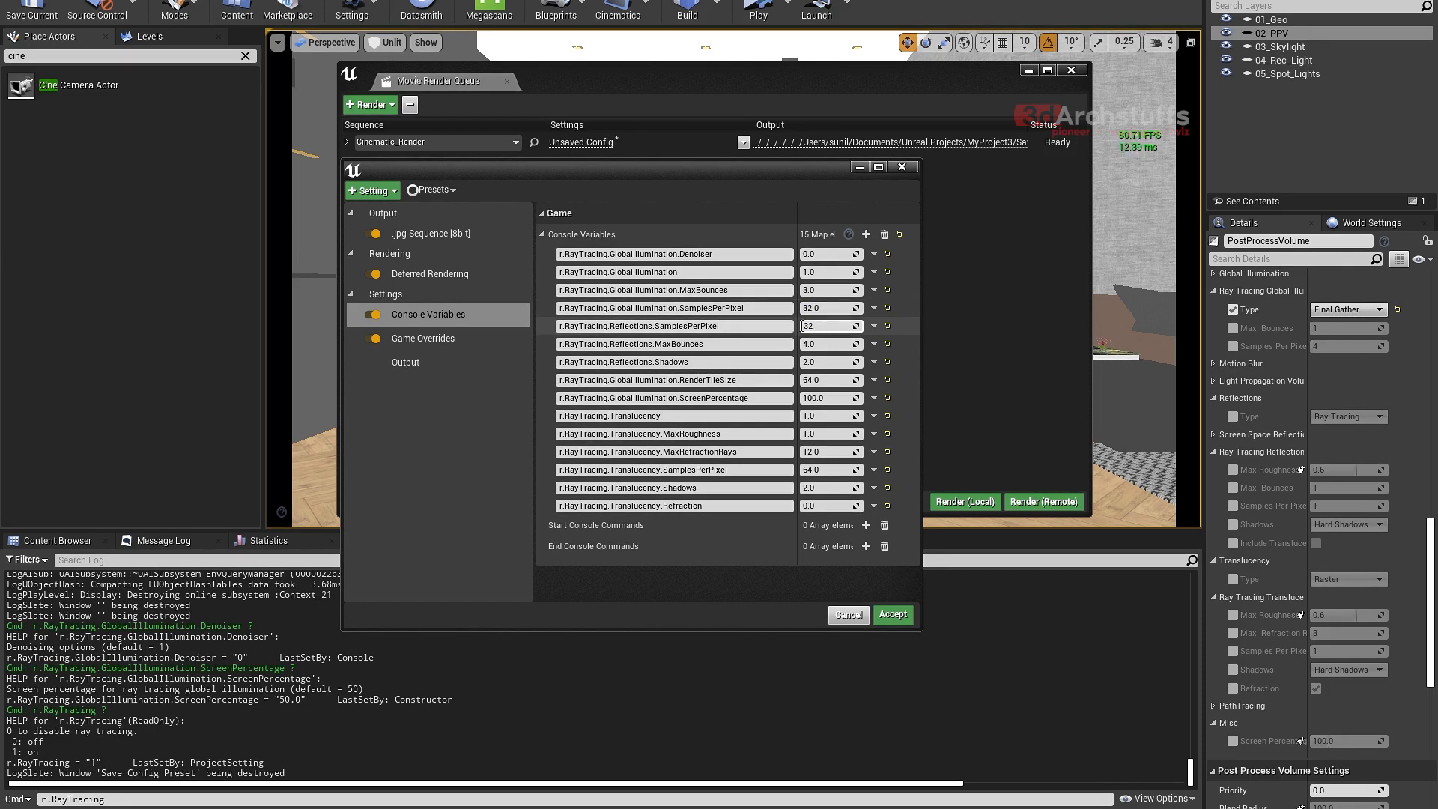
text(32)
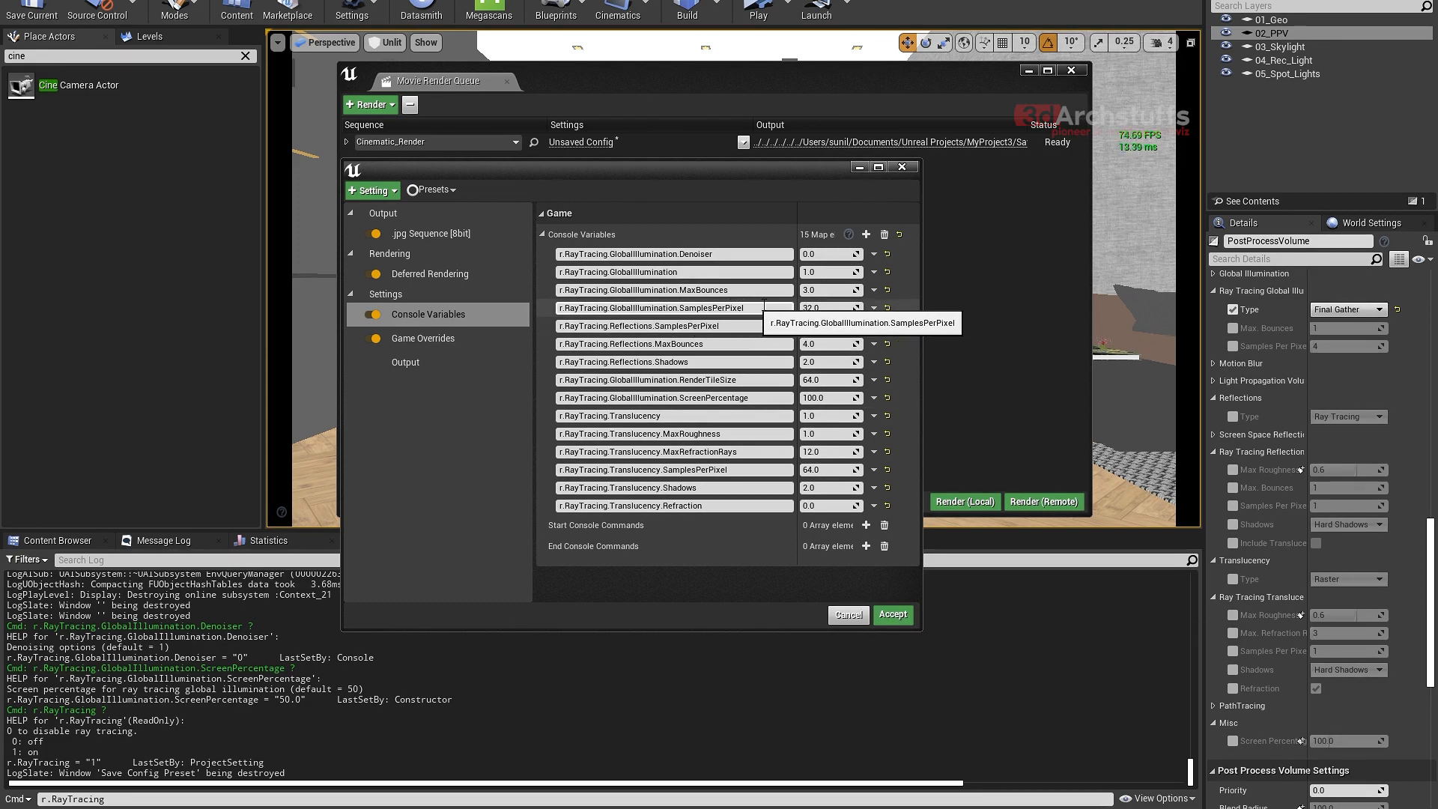
click(824, 325)
text(32)
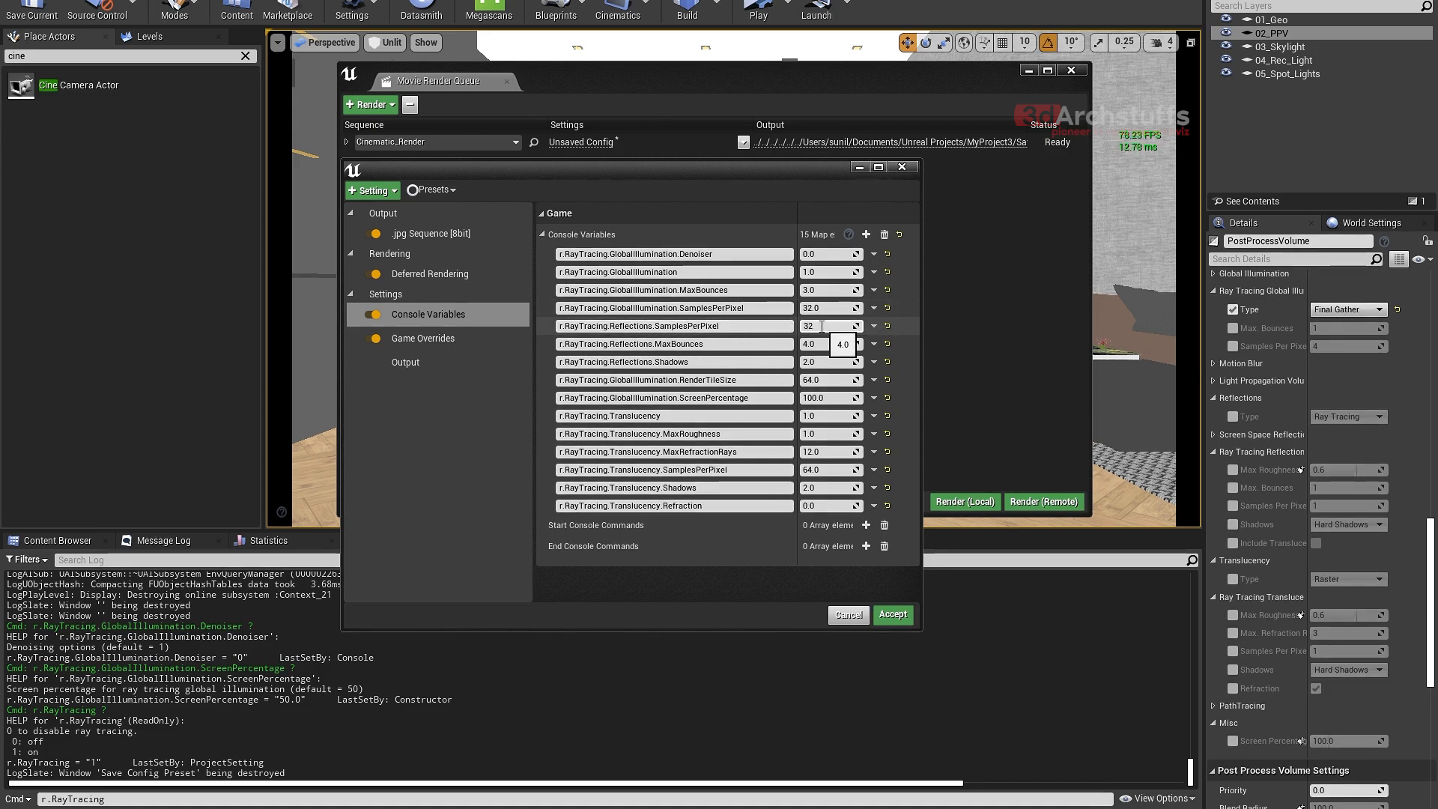
- Try r.RayTracing.Reflections.SamplesPerPixel at 64 and 32, and r.RayTracing.GlobalIllumination.SamplesPerPixel at 16 and 32
drag(822, 327, 781, 329)
text(6)
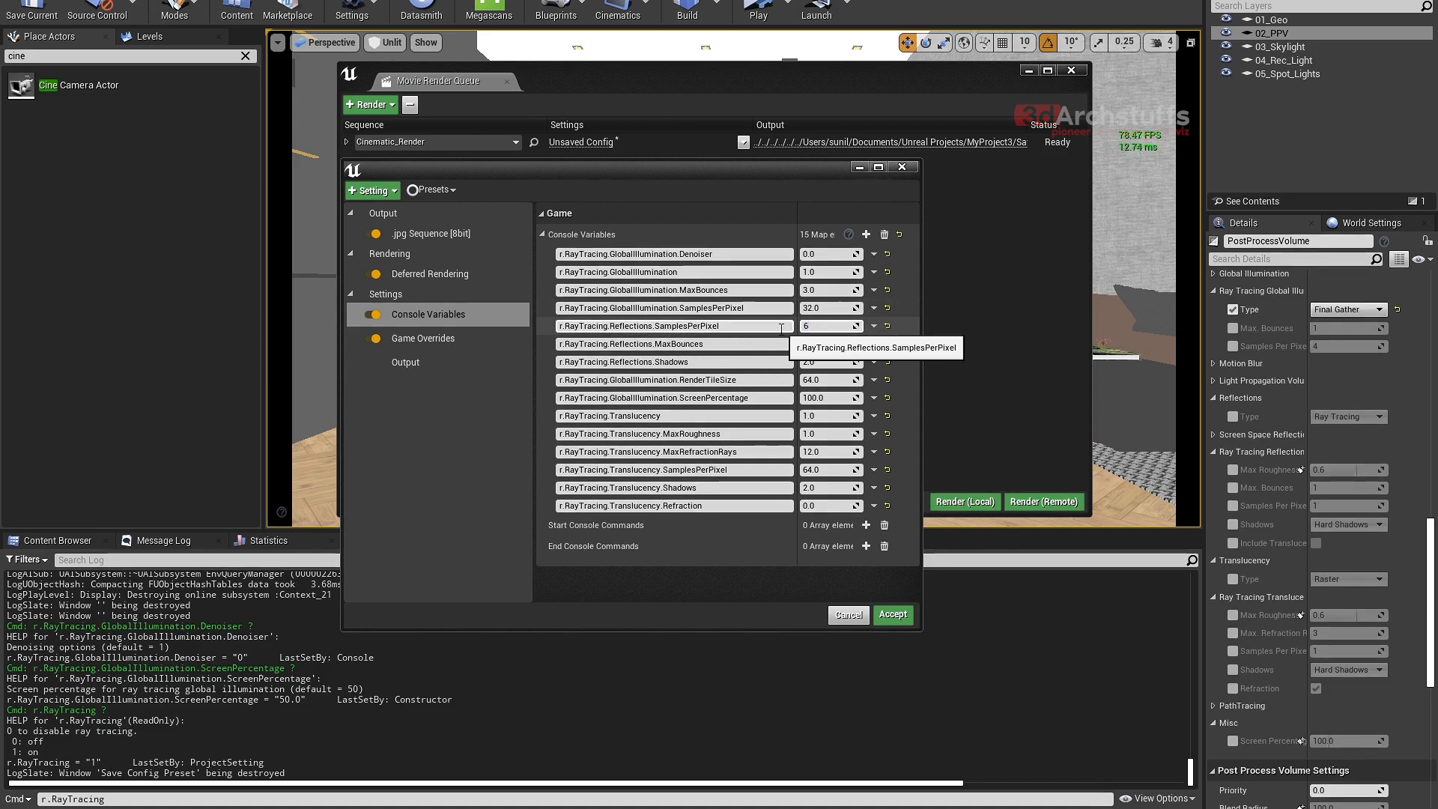
text(4)
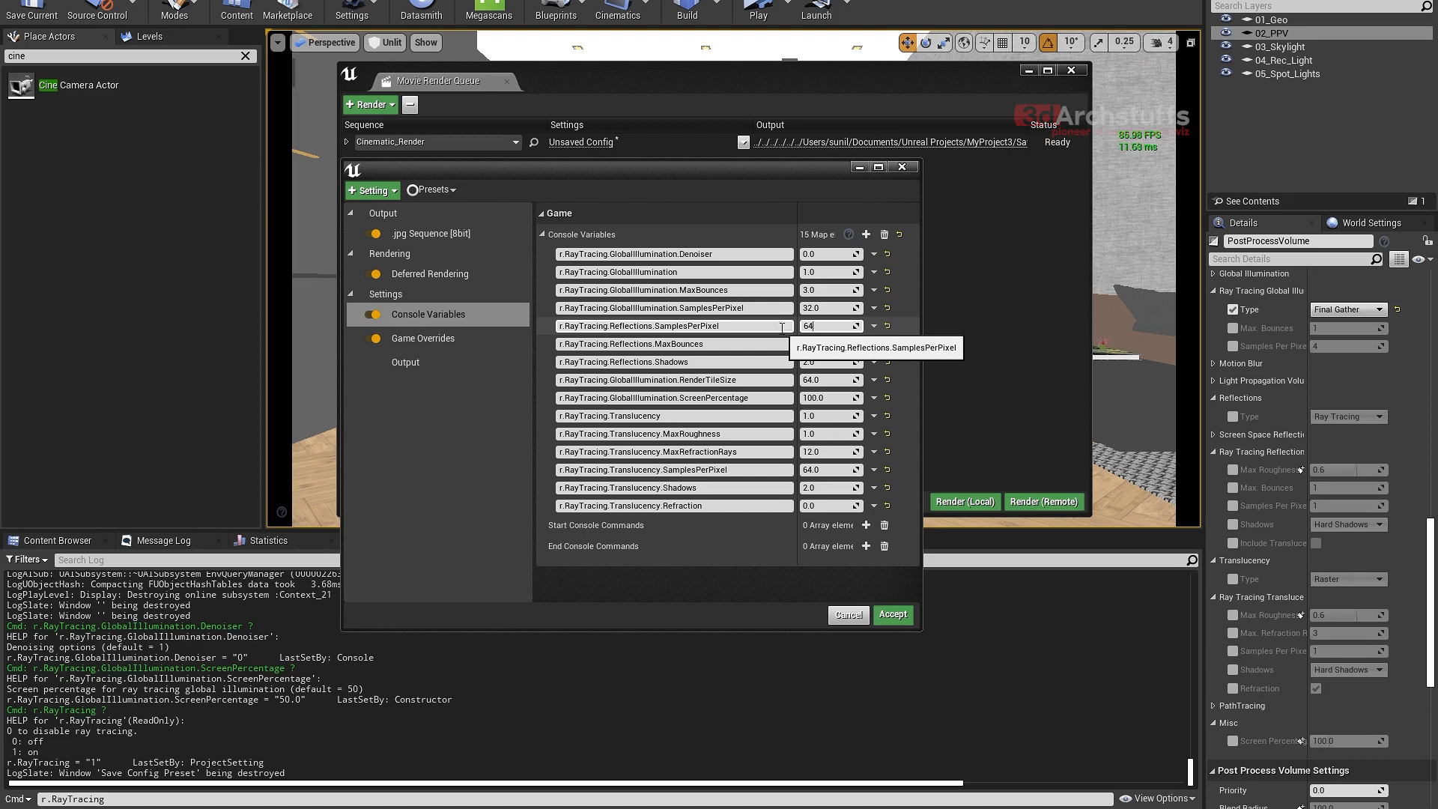
drag(821, 327, 779, 329)
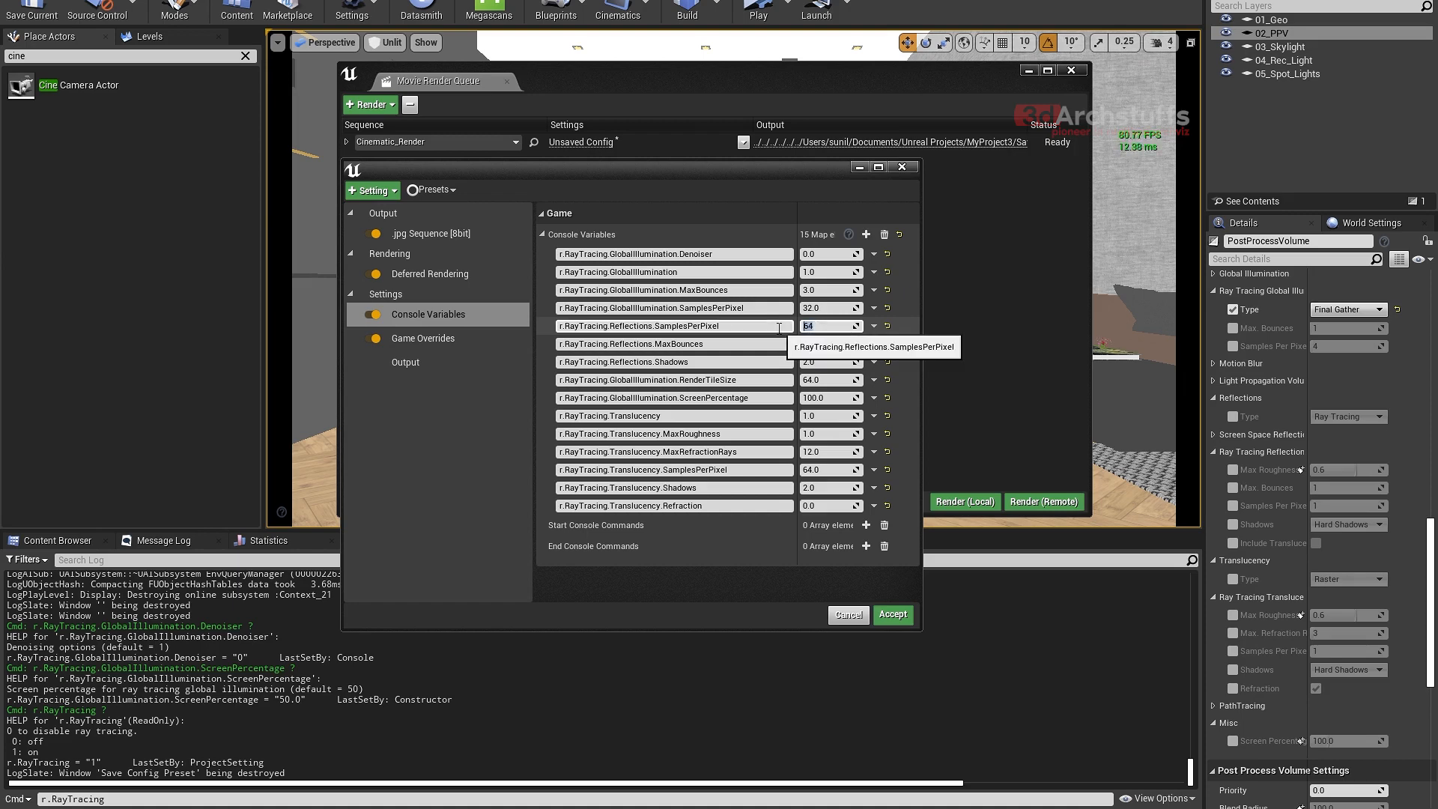
click(817, 308)
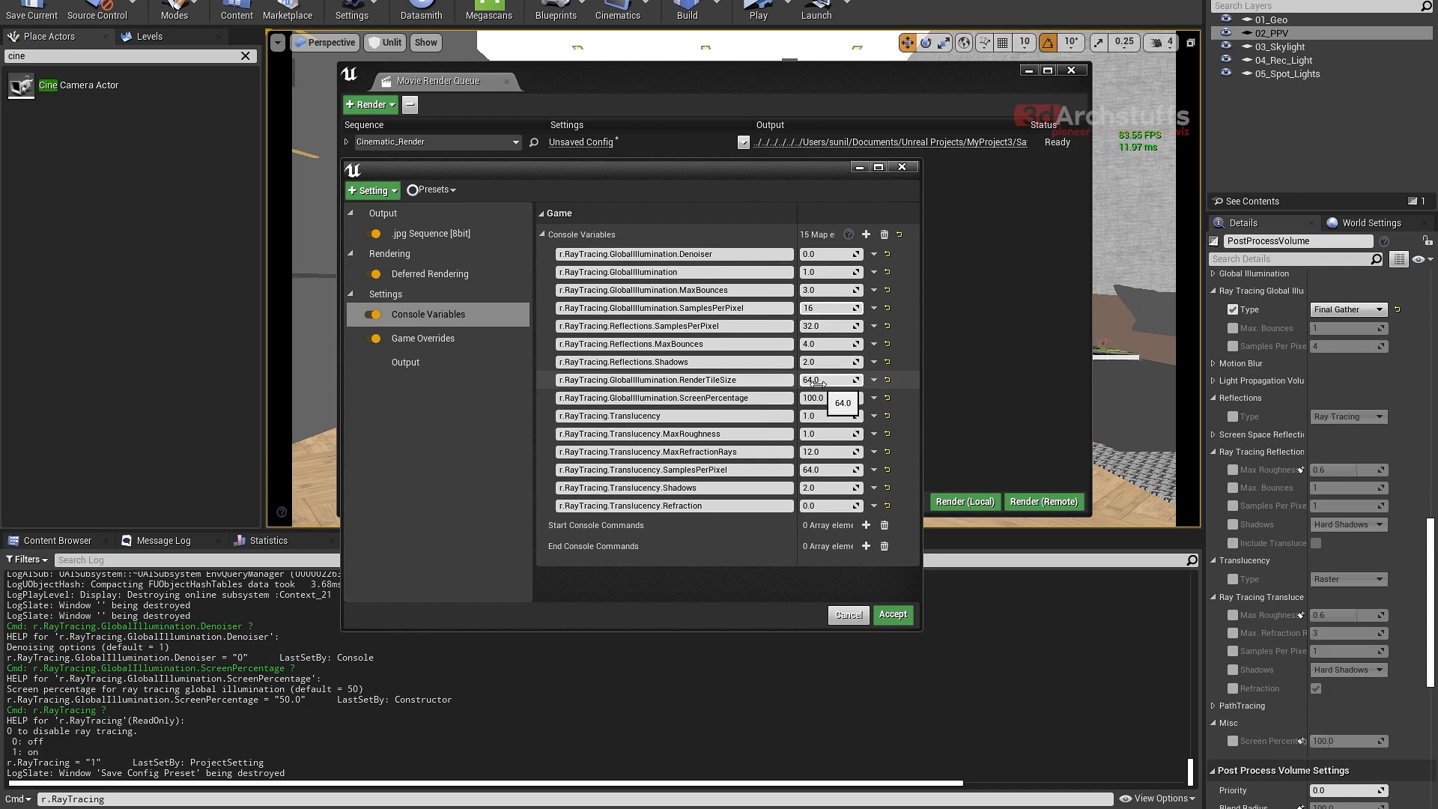
drag(821, 308, 780, 308)
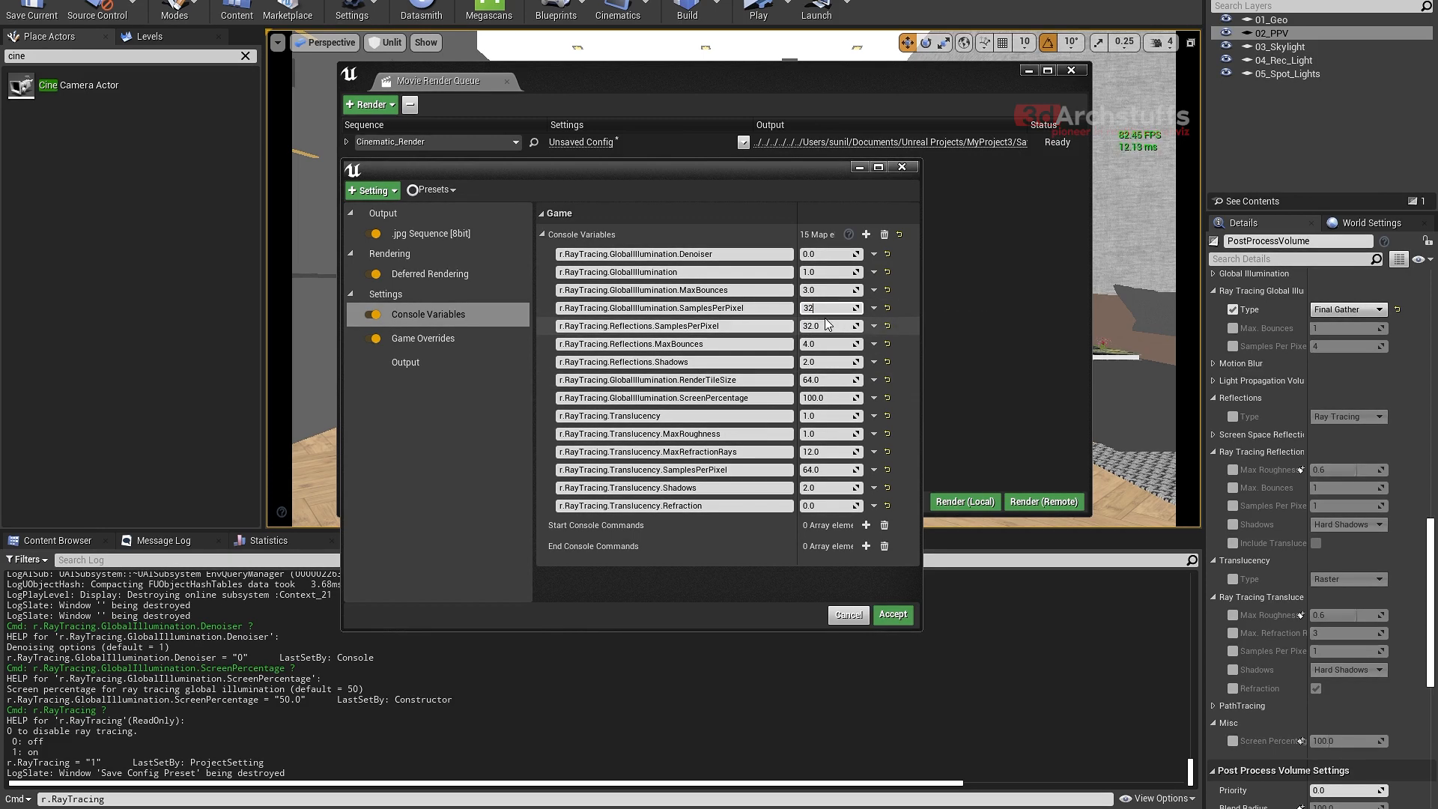
- Set both the global illumination and reflections SamplesPerPixel variables to 16 and select the RenderTileSize value
click(830, 322)
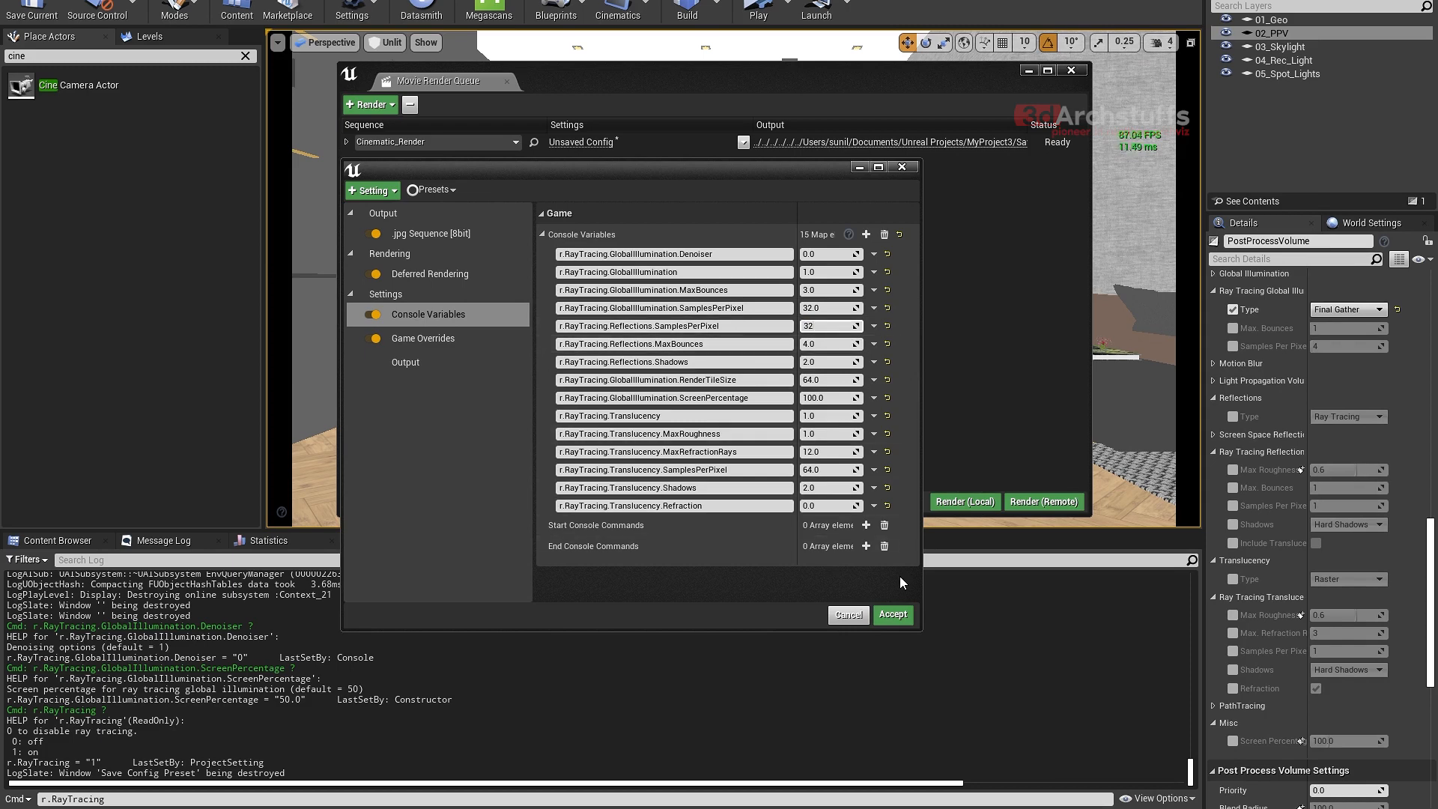
click(833, 310)
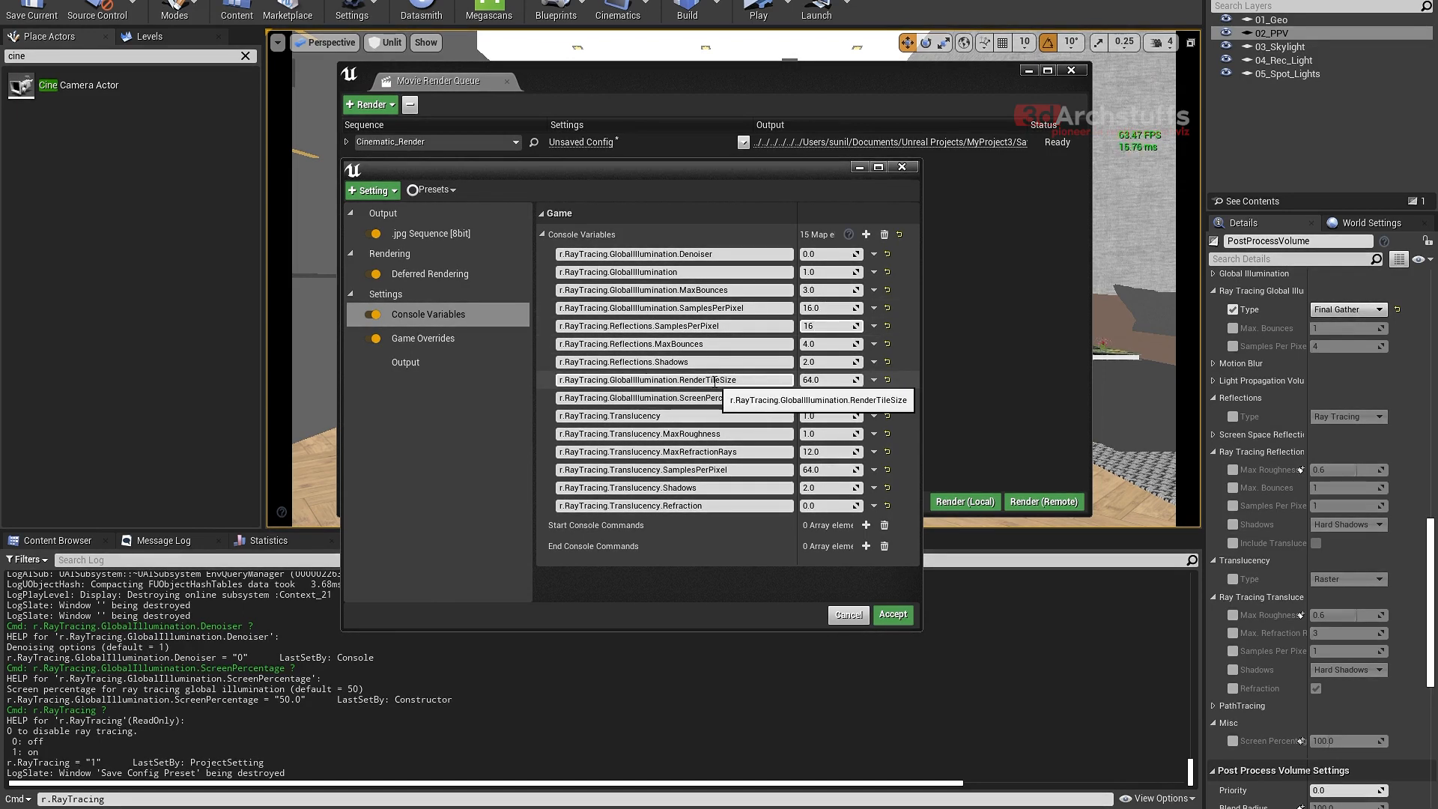
click(828, 380)
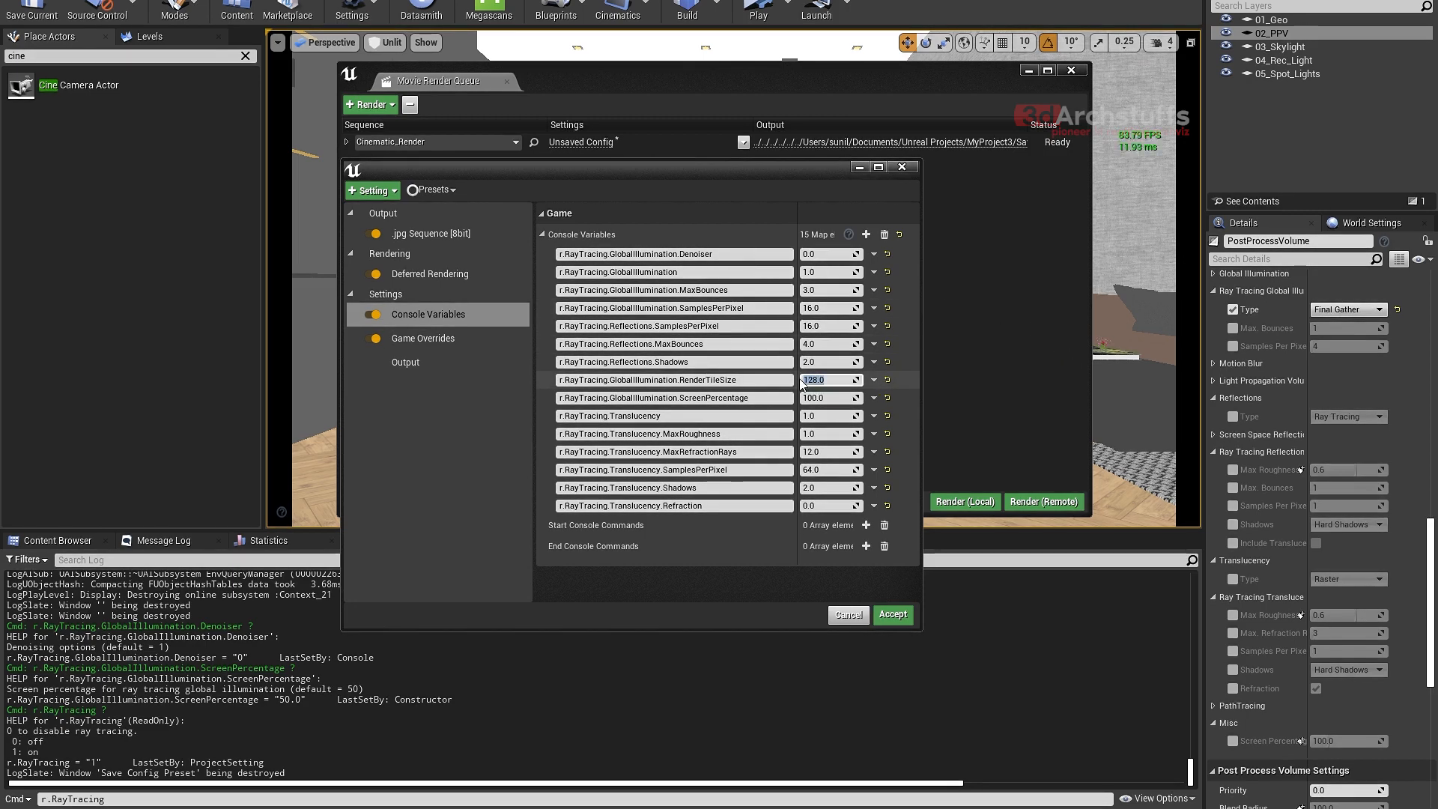
- Set r.RayTracing.GlobalIllumination.SamplesPerPixel to 32 and r.RayTracing.Reflections.SamplesPerPixel to 64
click(815, 308)
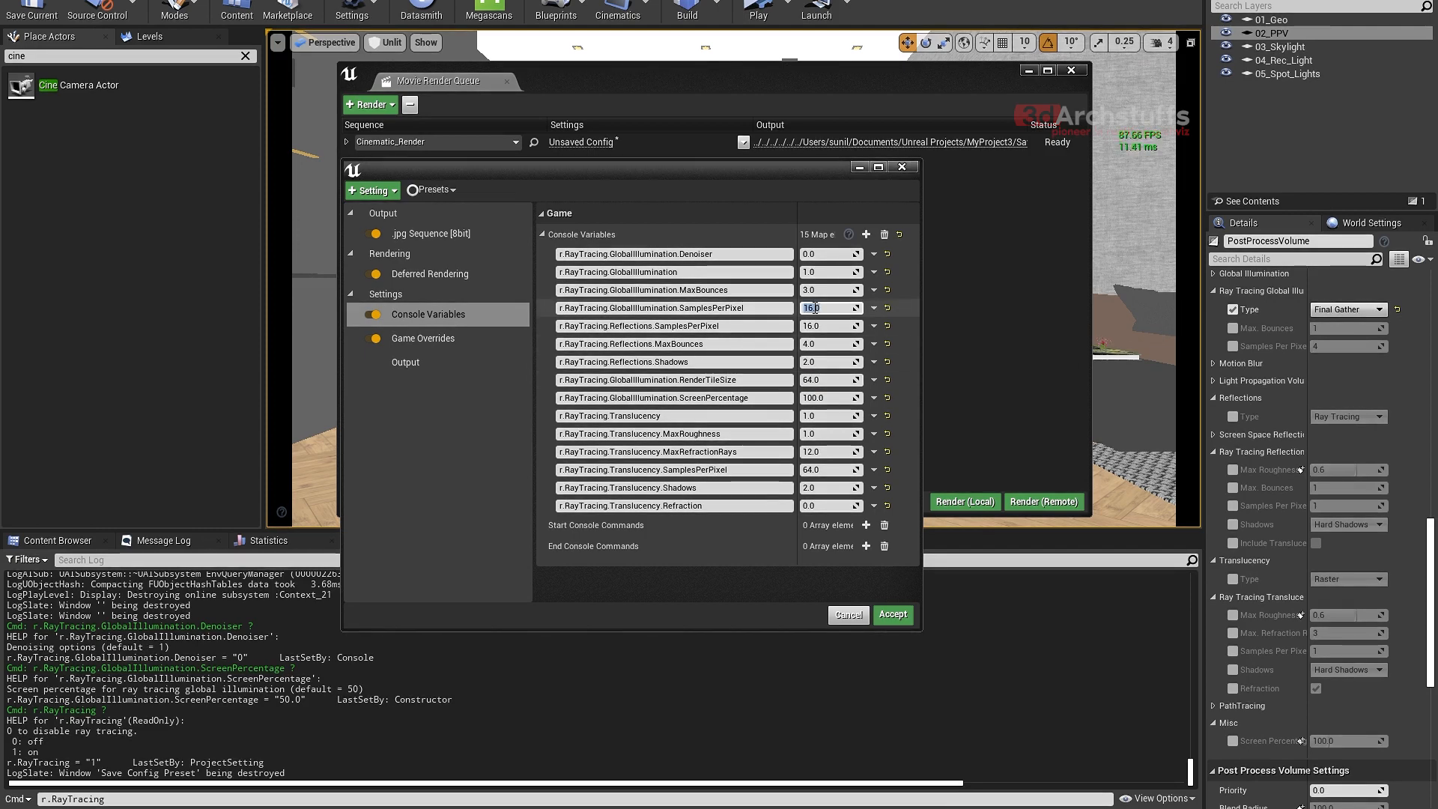
text(32)
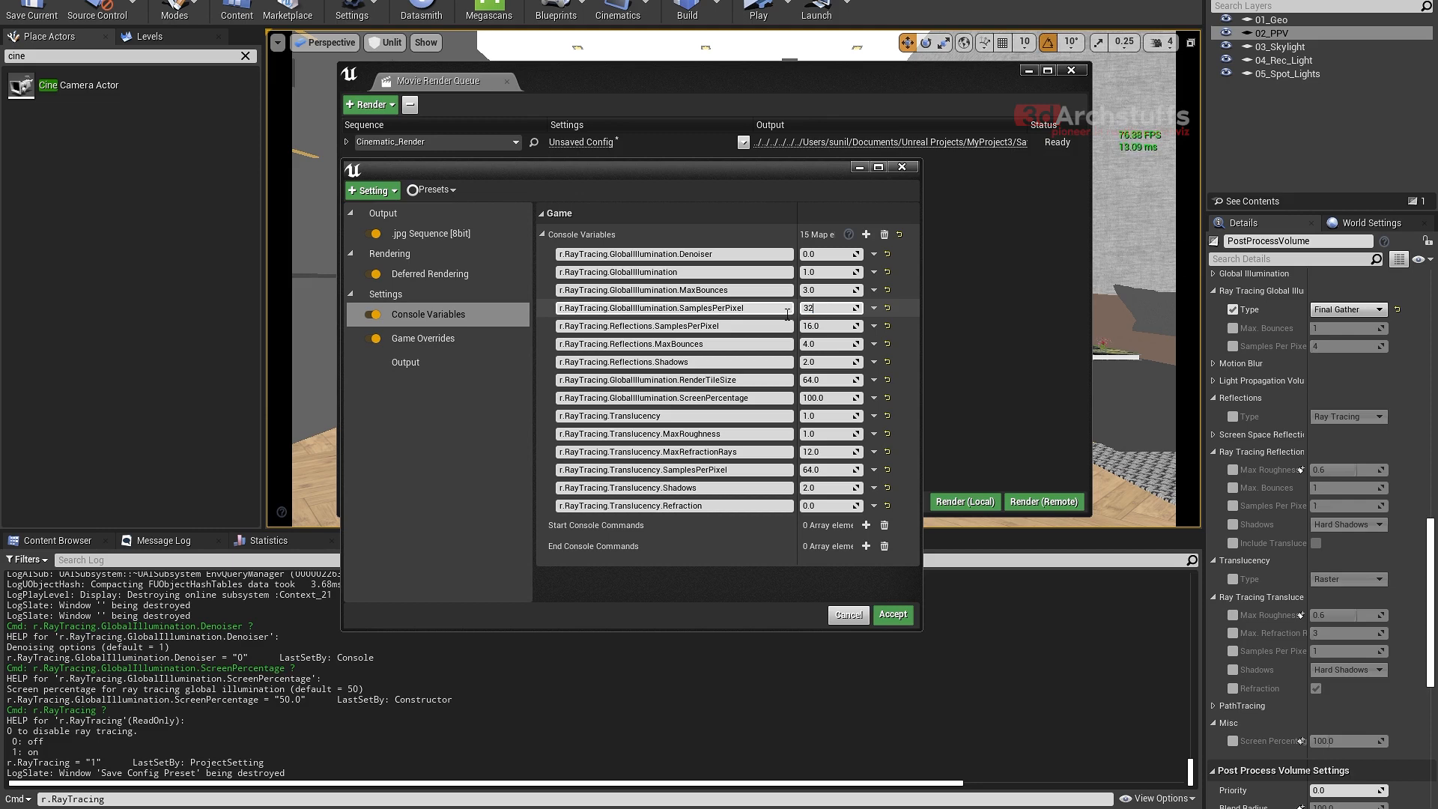
click(822, 326)
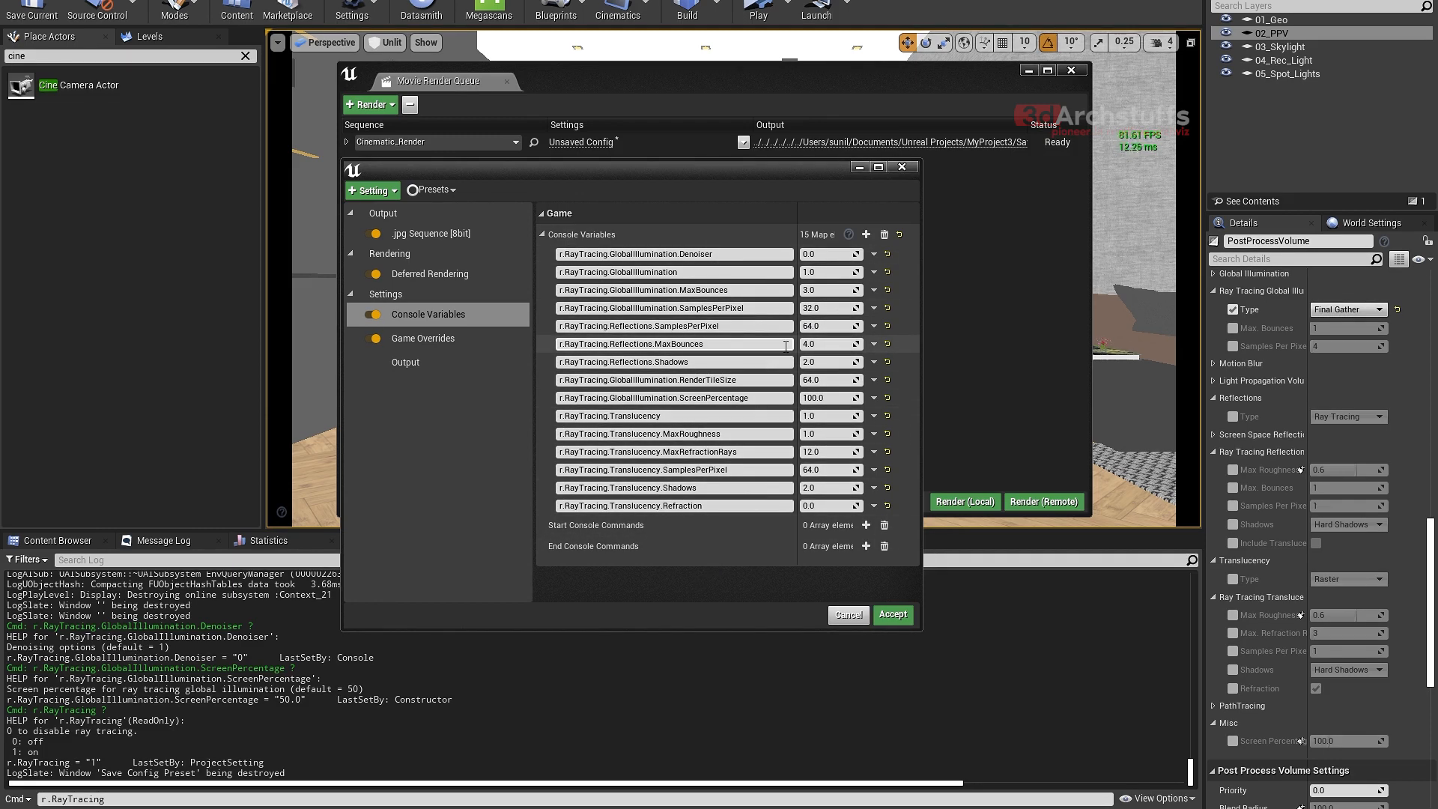
- Lower r.RayTracing.Reflections.SamplesPerPixel to 32 and finally 16, and r.RayTracing.GlobalIllumination.SamplesPerPixel to 16
click(819, 325)
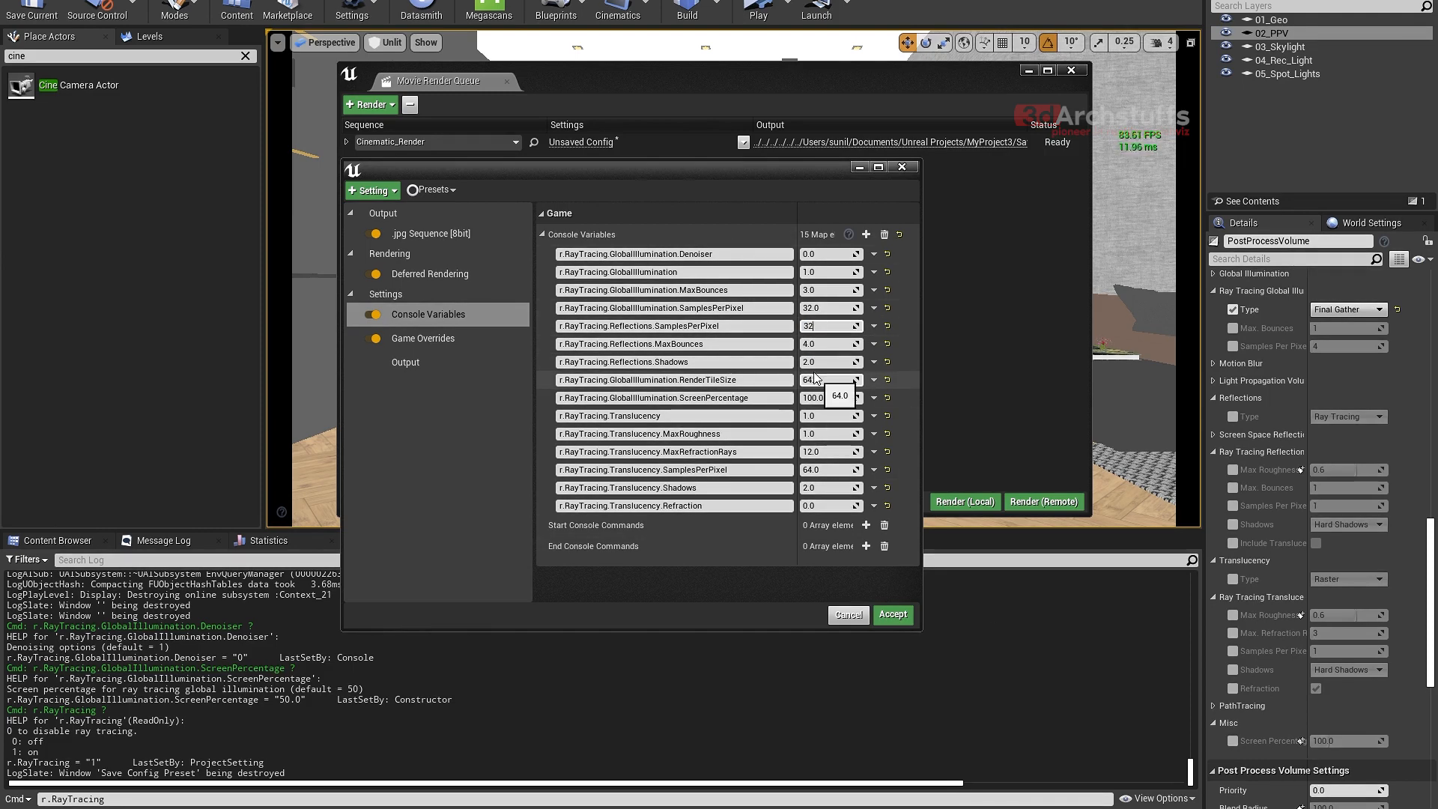
click(827, 310)
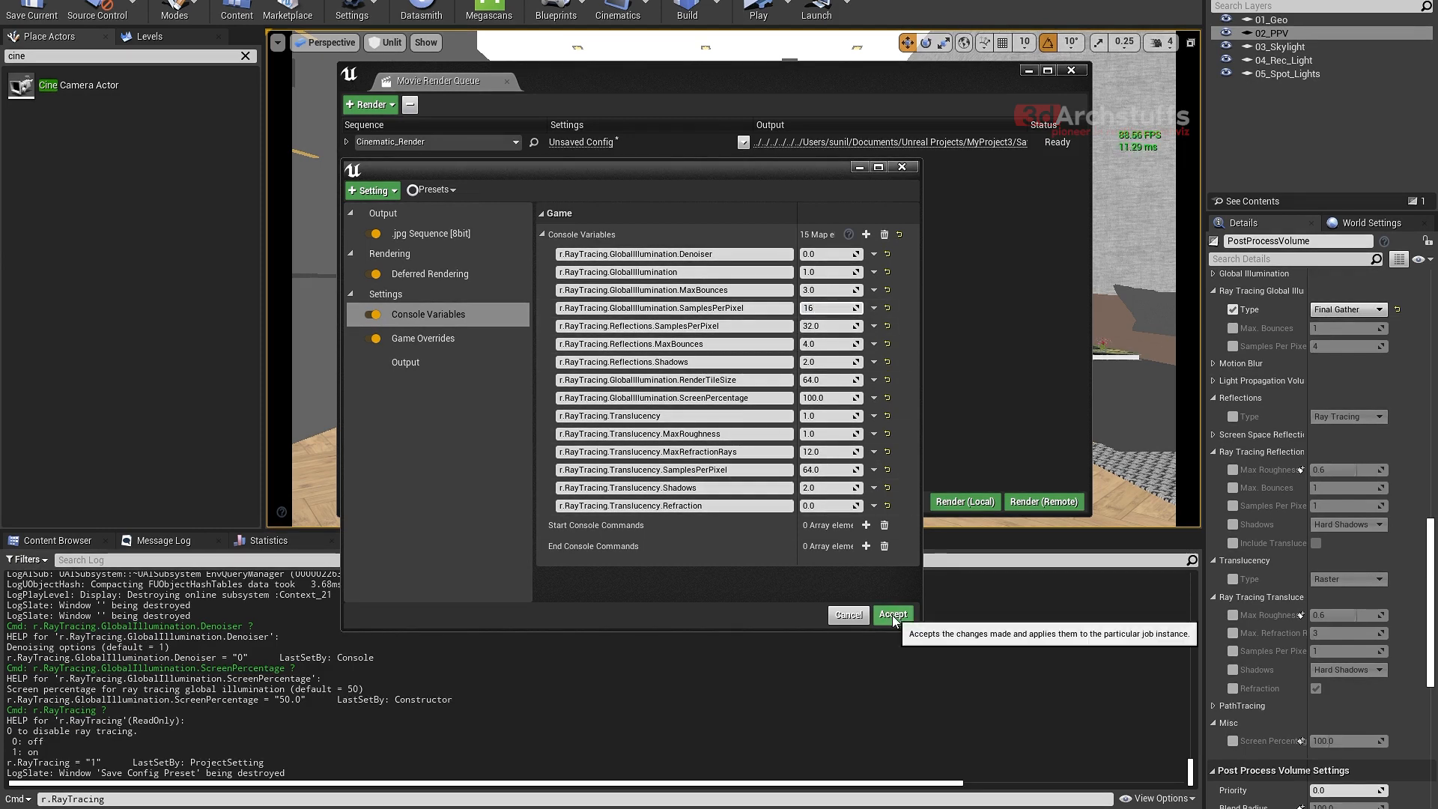
click(814, 326)
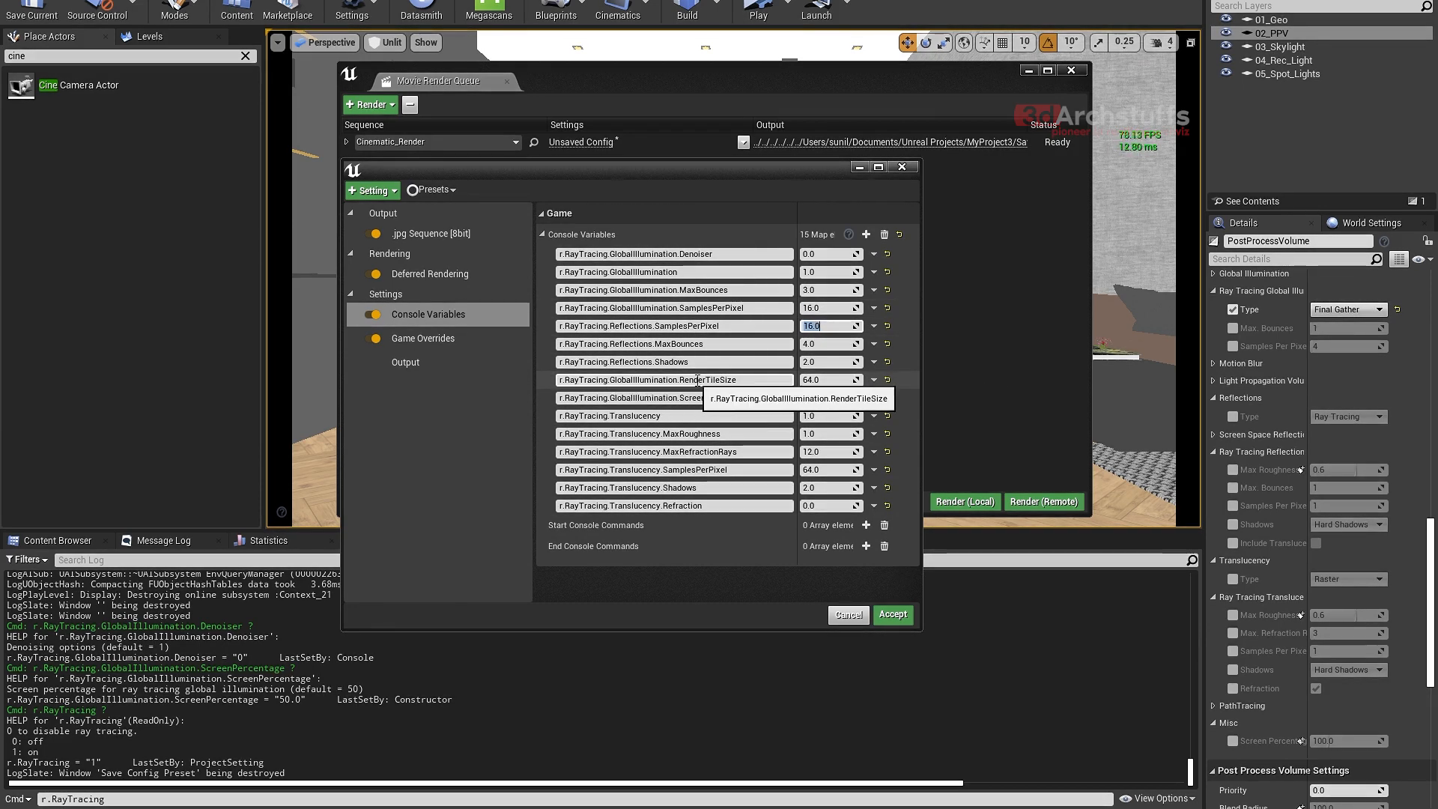
- Set global illumination SamplesPerPixel to 32 and reflections SamplesPerPixel to 64, and try RenderTileSize at 128 before setting it to 64
click(825, 383)
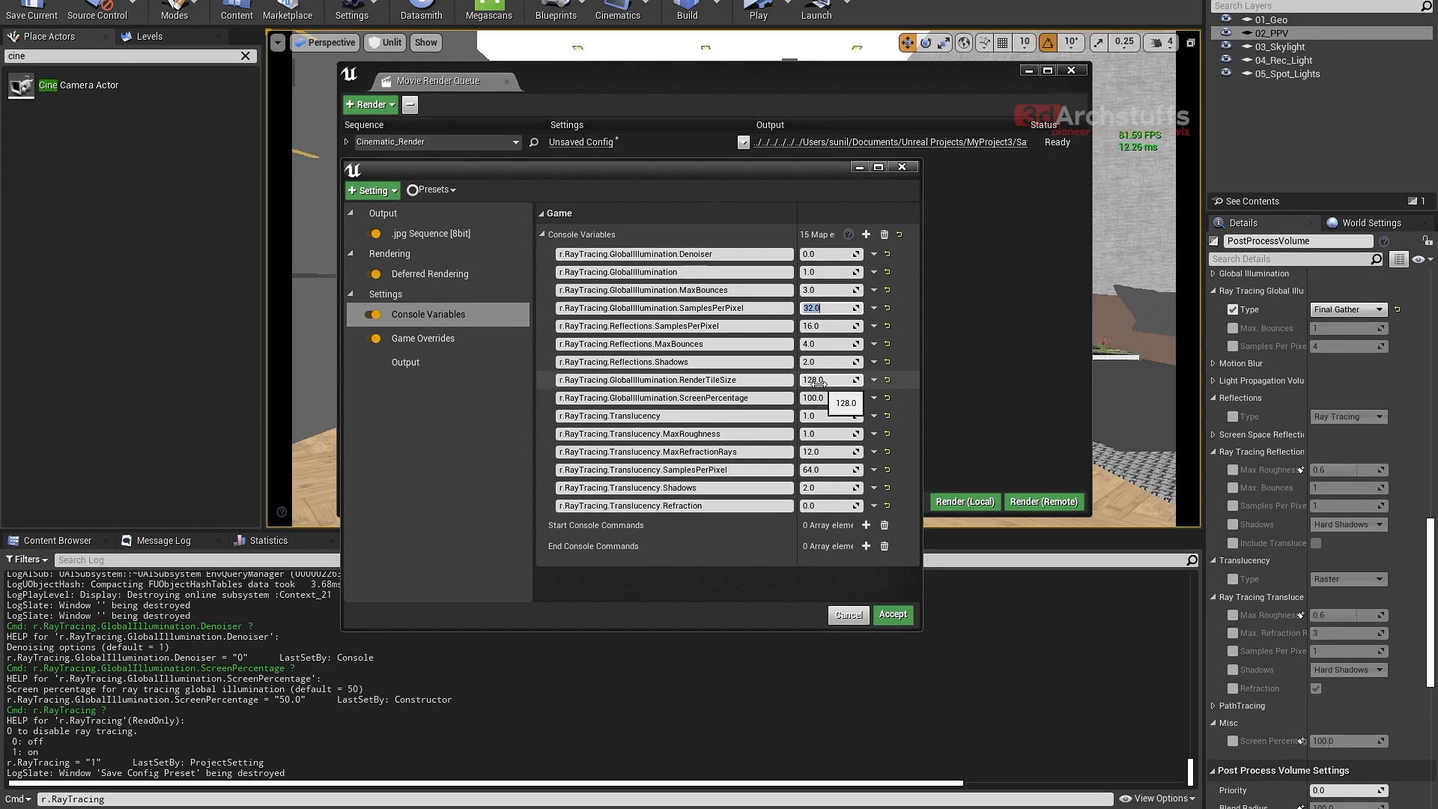
click(824, 327)
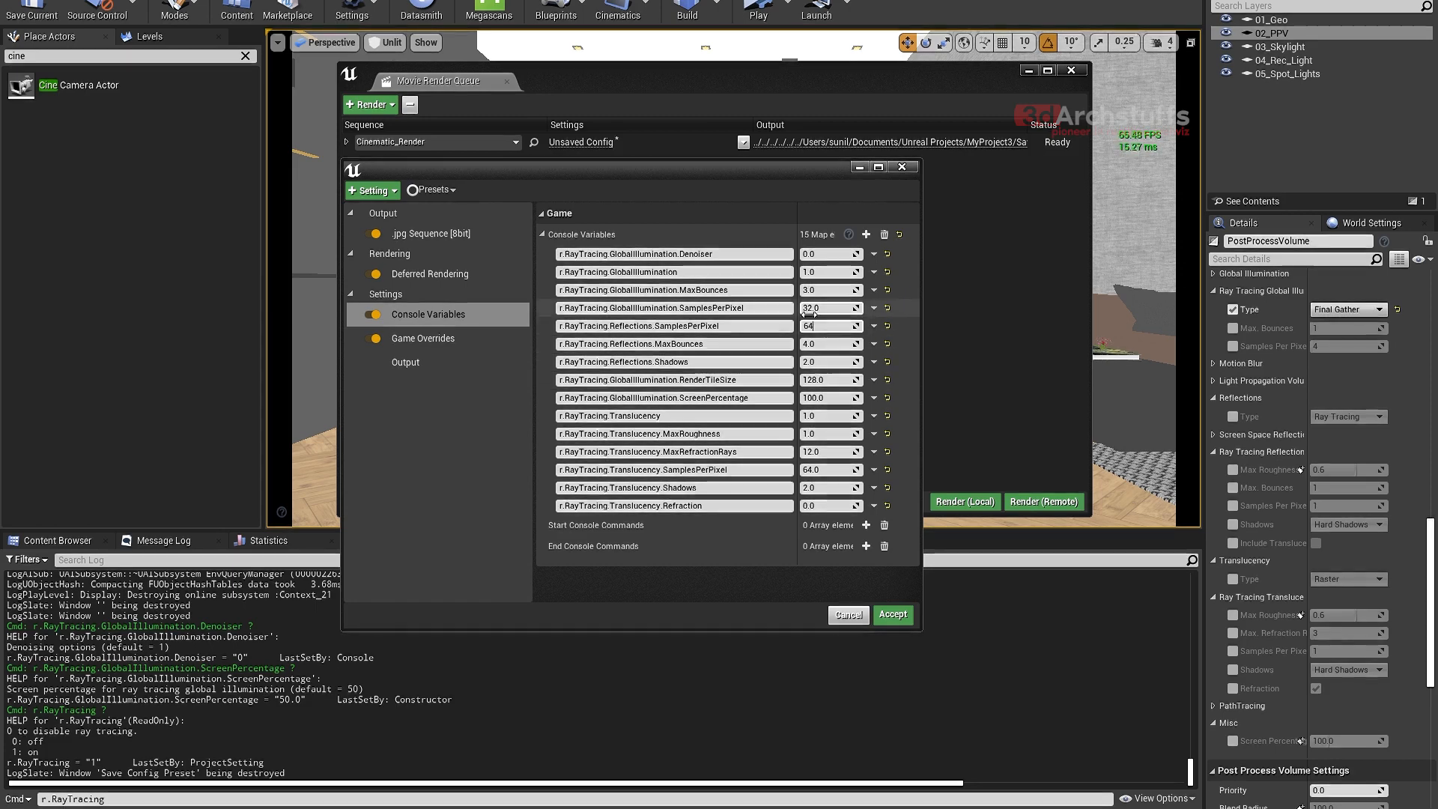
click(824, 380)
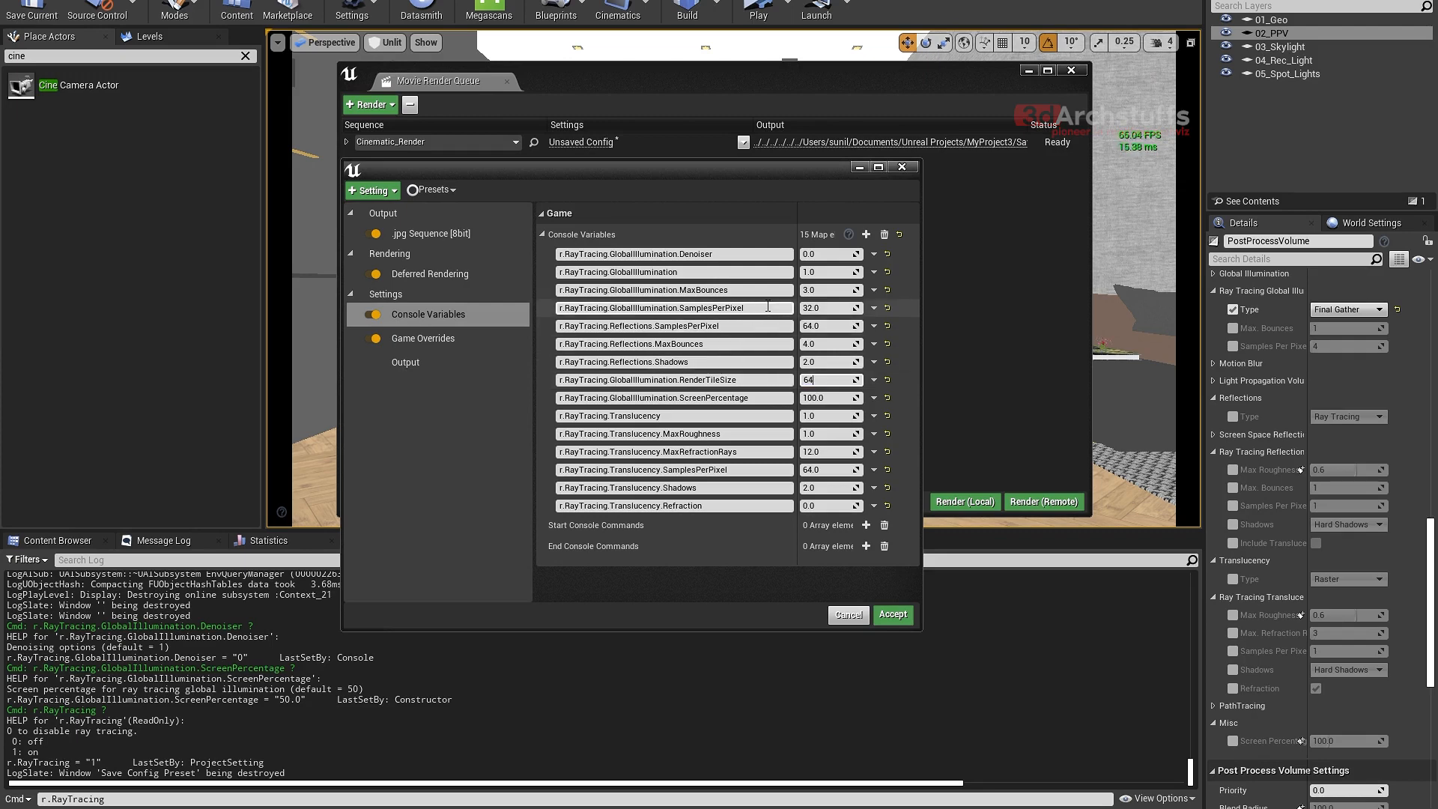
- Set r.RayTracing.GlobalIllumination.SamplesPerPixel and r.RayTracing.Reflections.SamplesPerPixel both to 4, and open the job's output settings
click(803, 309)
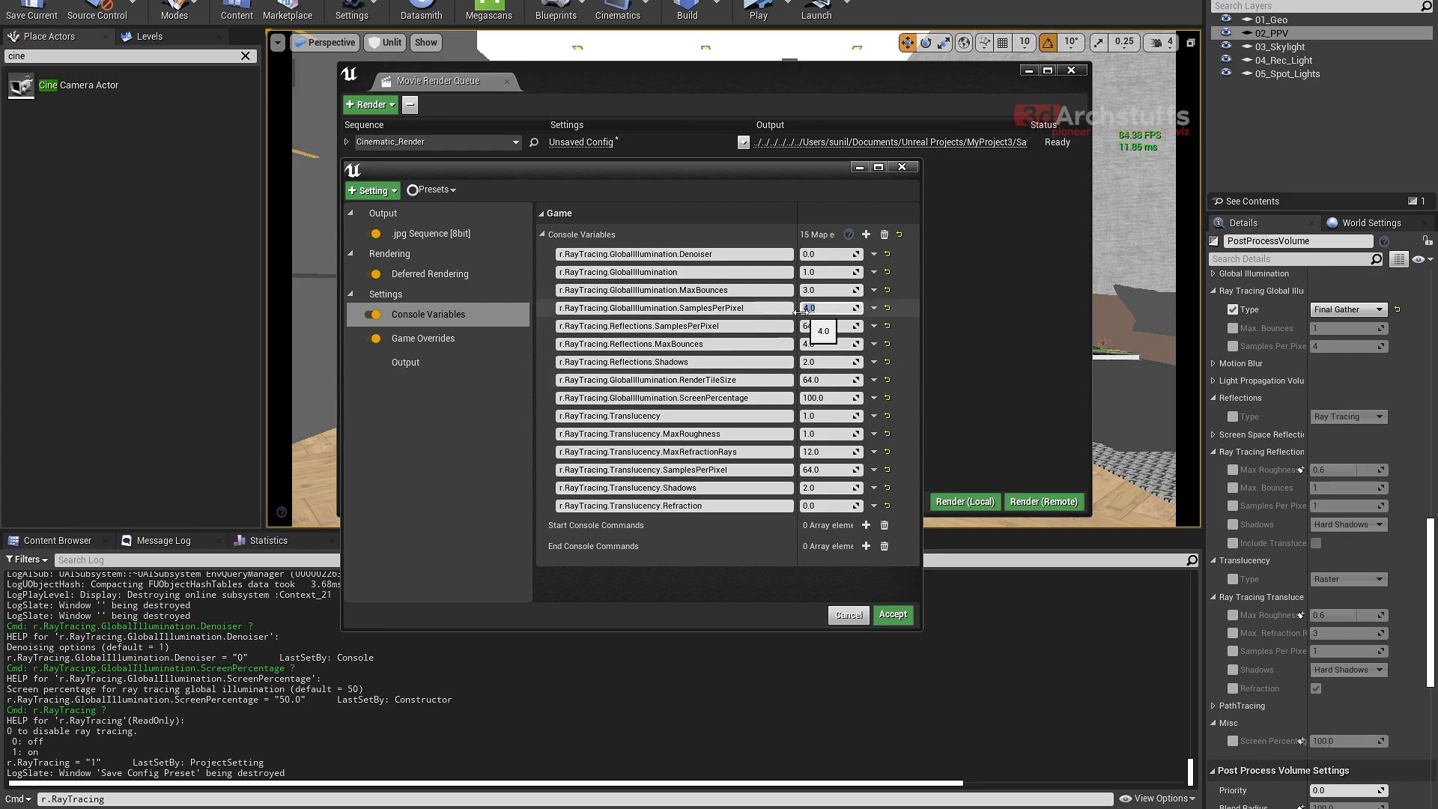
click(827, 326)
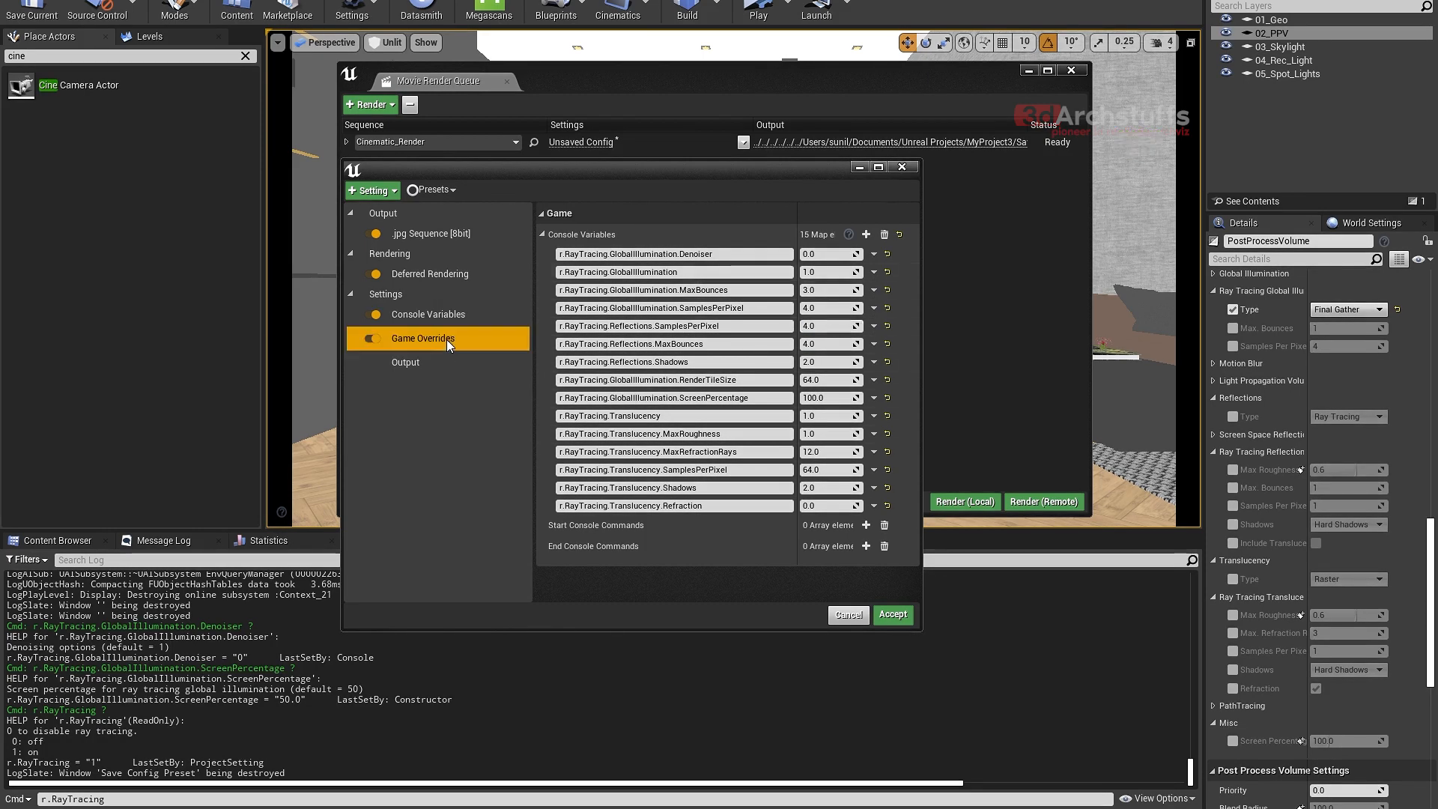
click(402, 365)
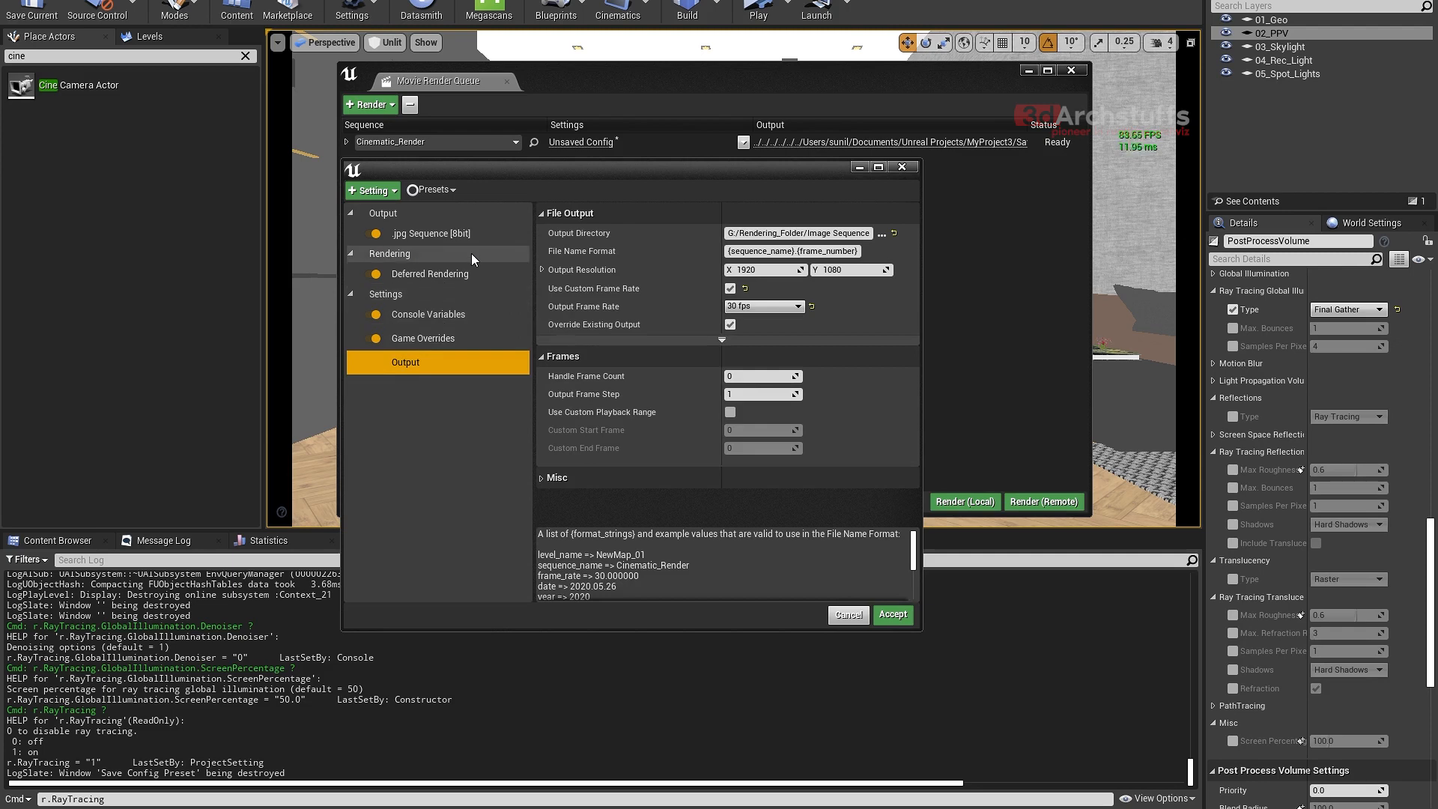
- Start saving the configuration as a preset and create a folder named Render_Presets inside 01_Project
click(434, 191)
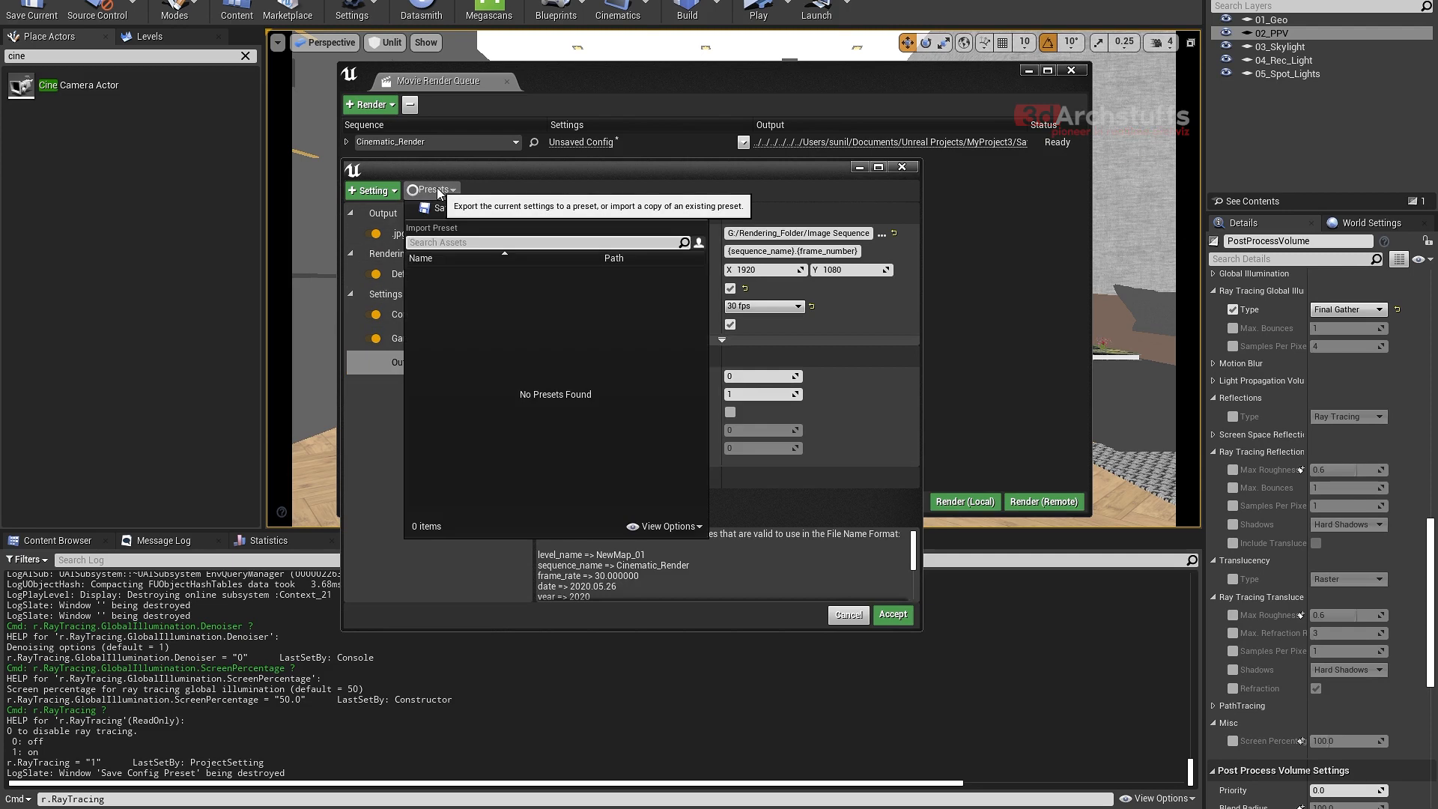
click(461, 211)
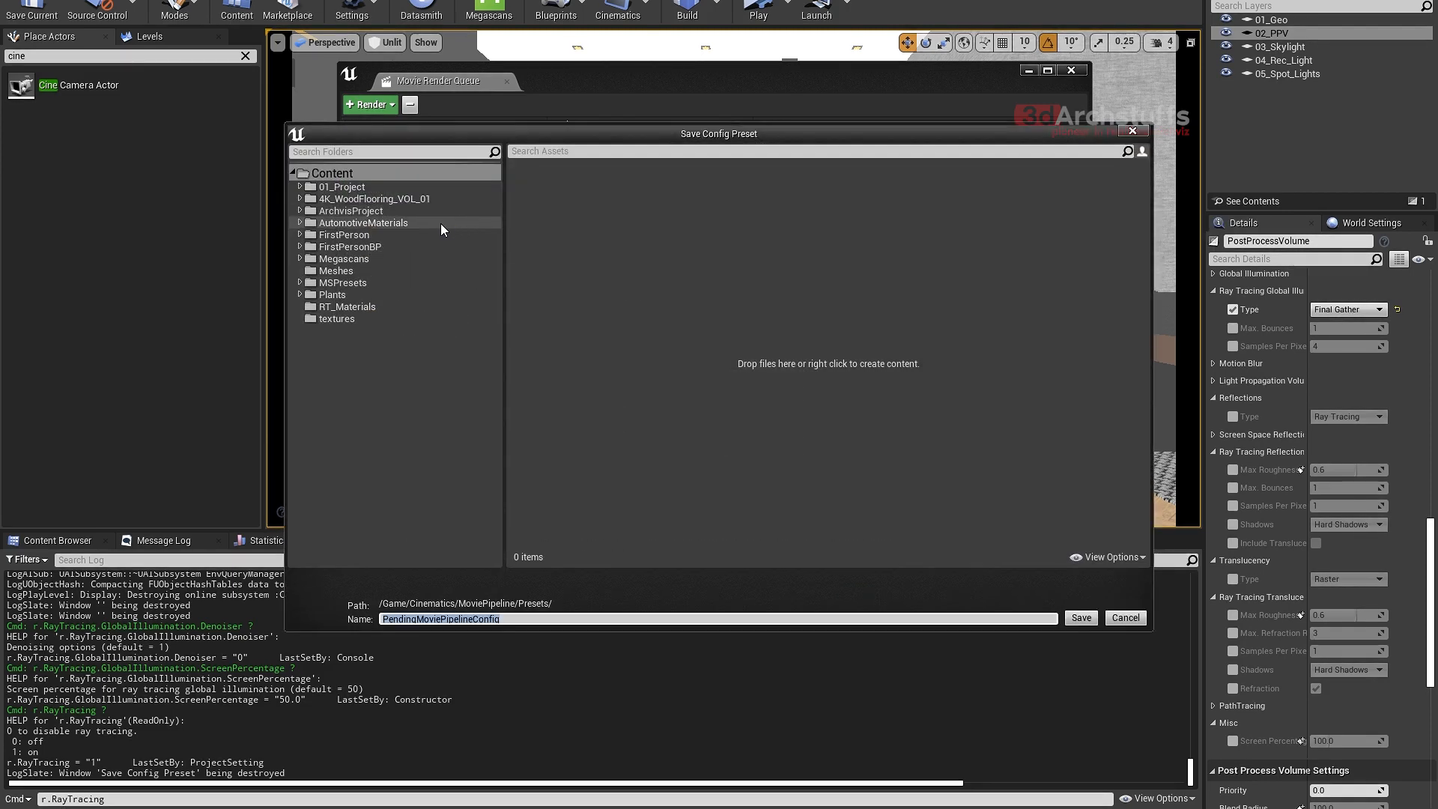
click(353, 188)
right_click(775, 315)
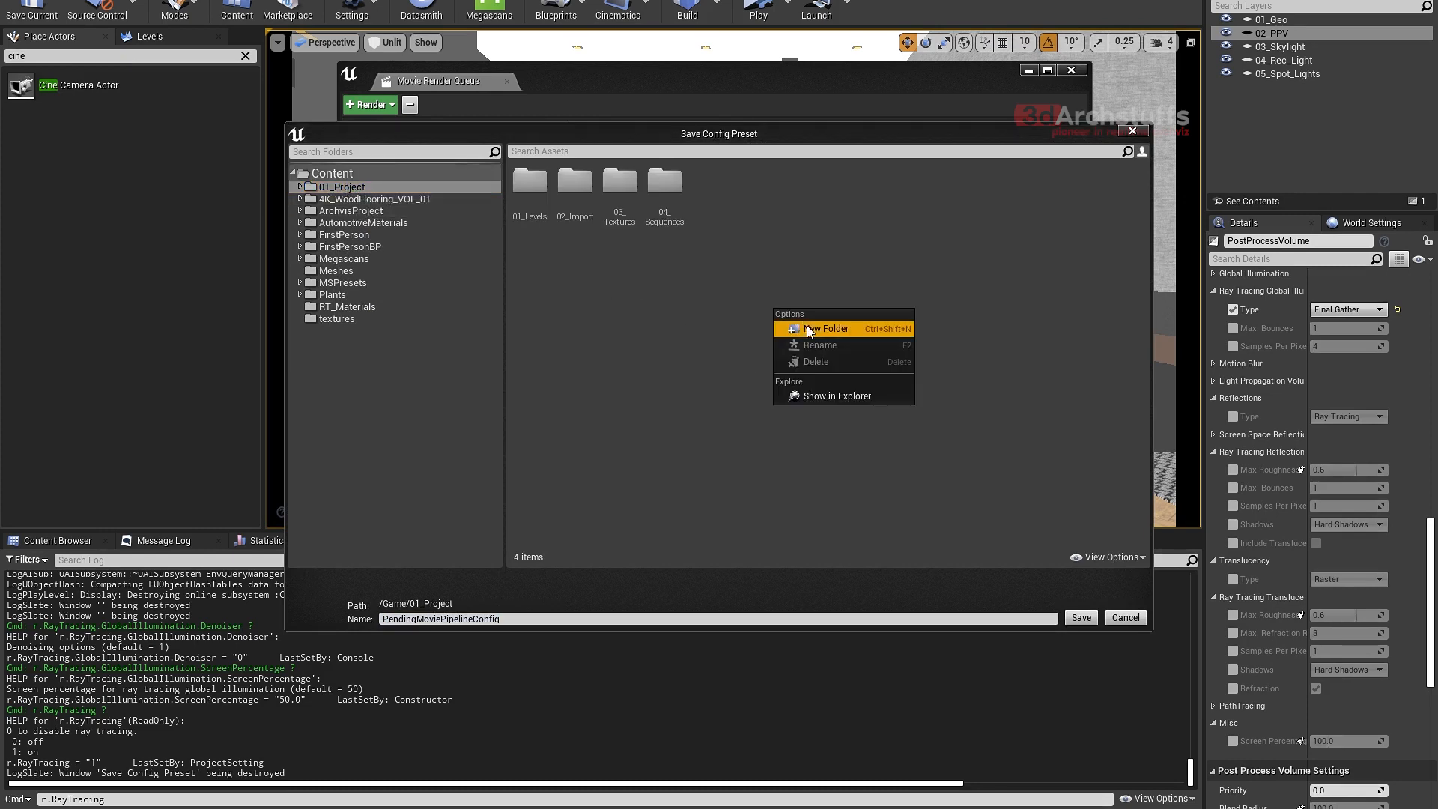
click(811, 328)
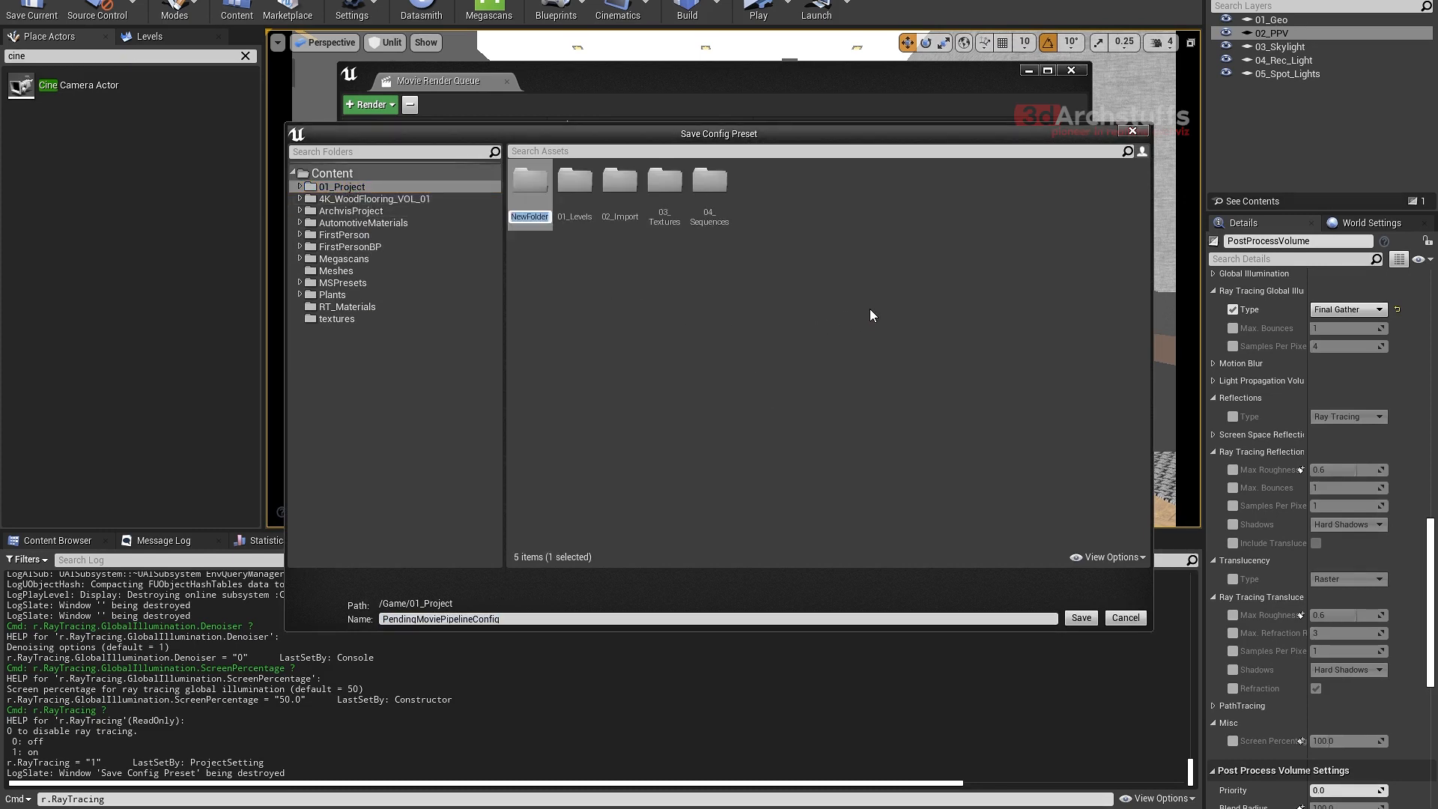
text(Render_)
key(Return)
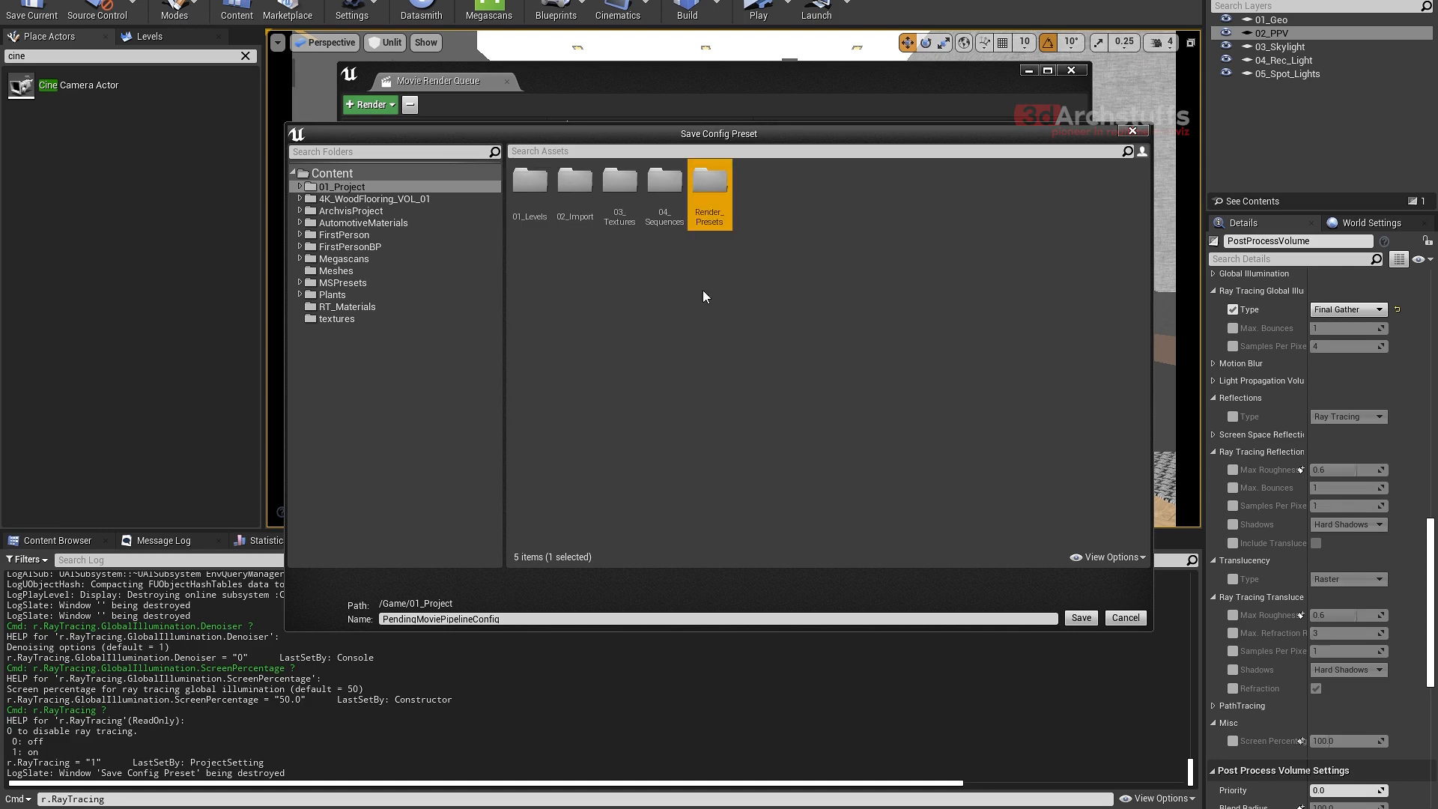
- Save the configuration preset under the name Render_Preset in the Render_Presets folder
double_click(712, 196)
drag(513, 620, 335, 608)
text(Ren)
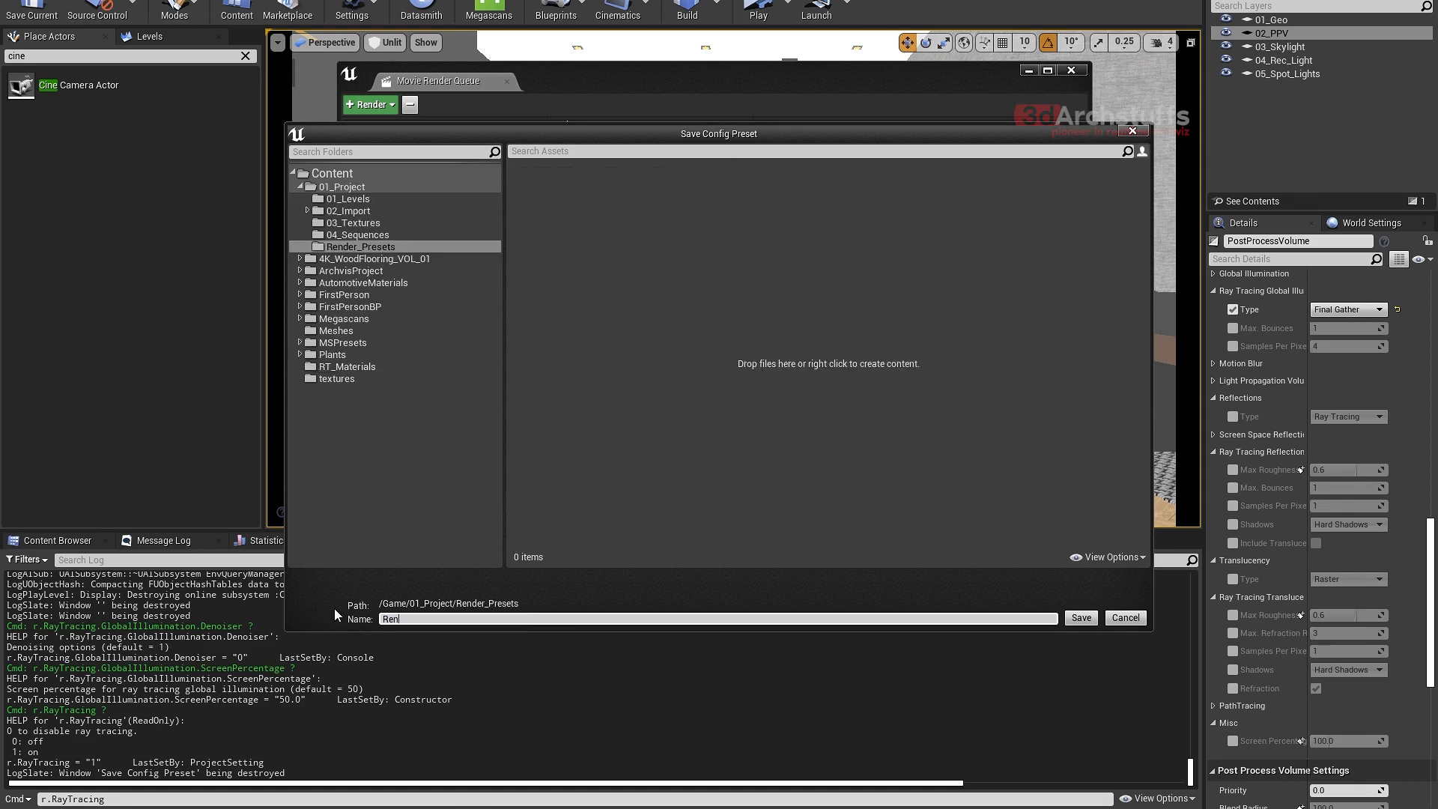
text(der_Preset)
click(1079, 620)
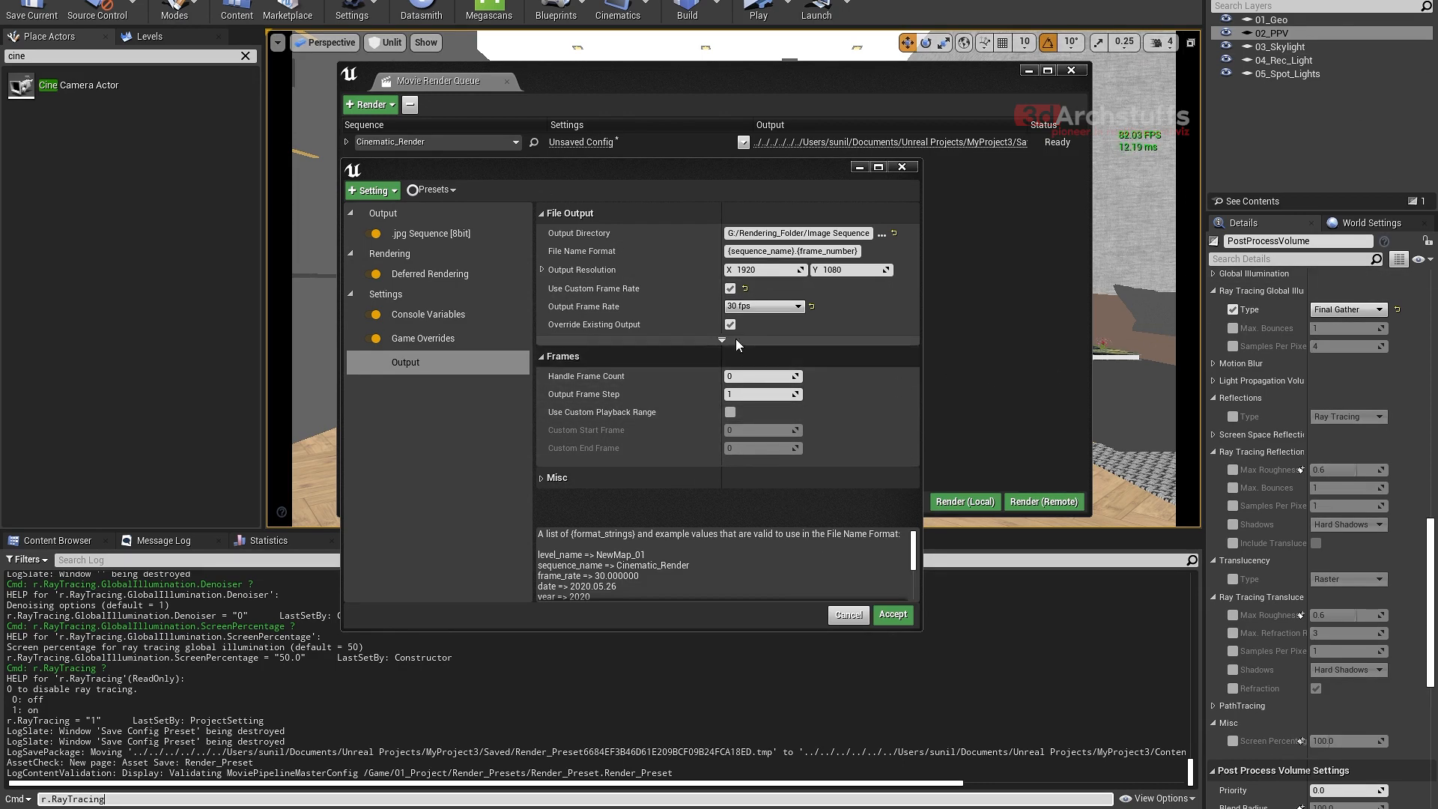
- Review the console variables and the list of saved presets, and accept the job's render settings
click(445, 318)
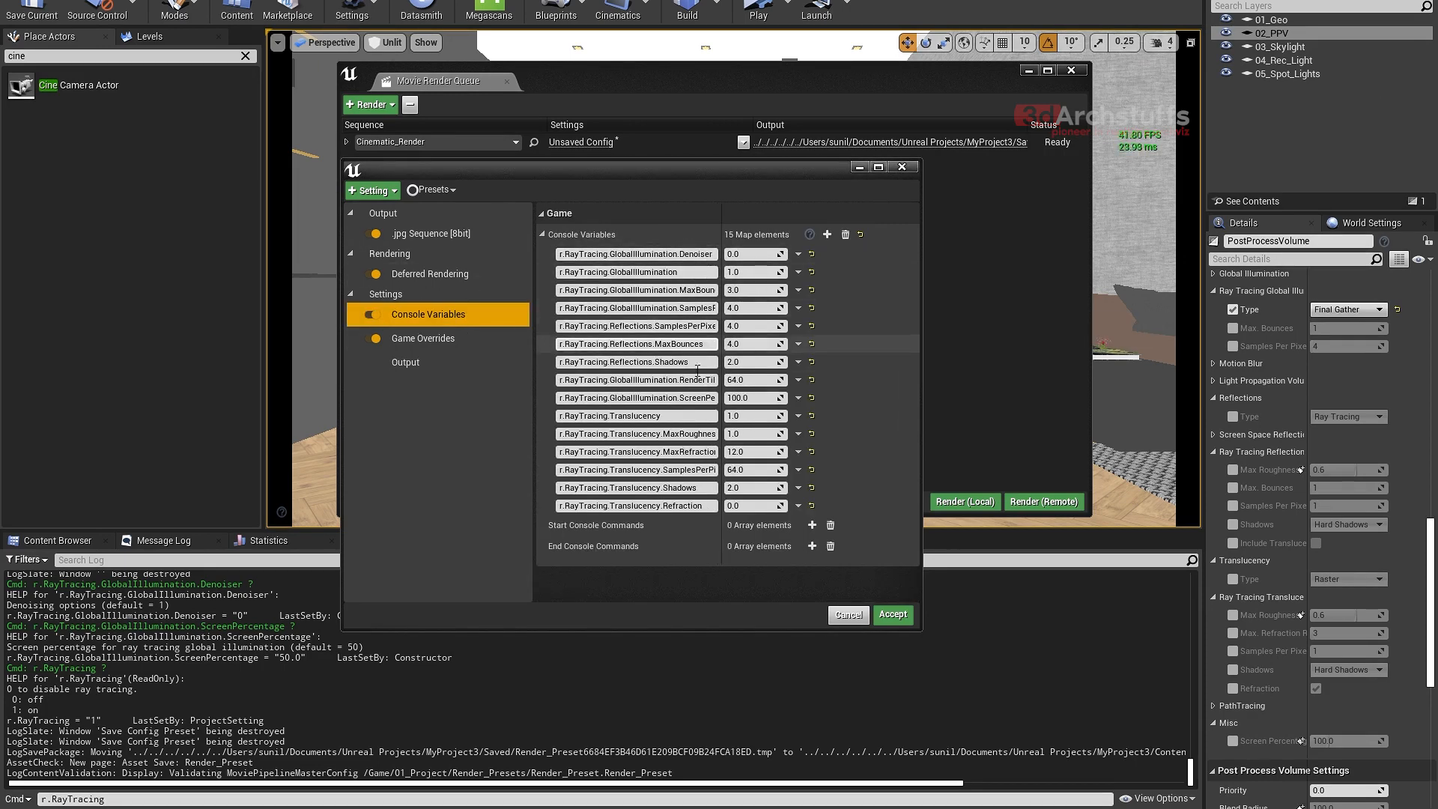
drag(720, 234, 787, 234)
click(433, 189)
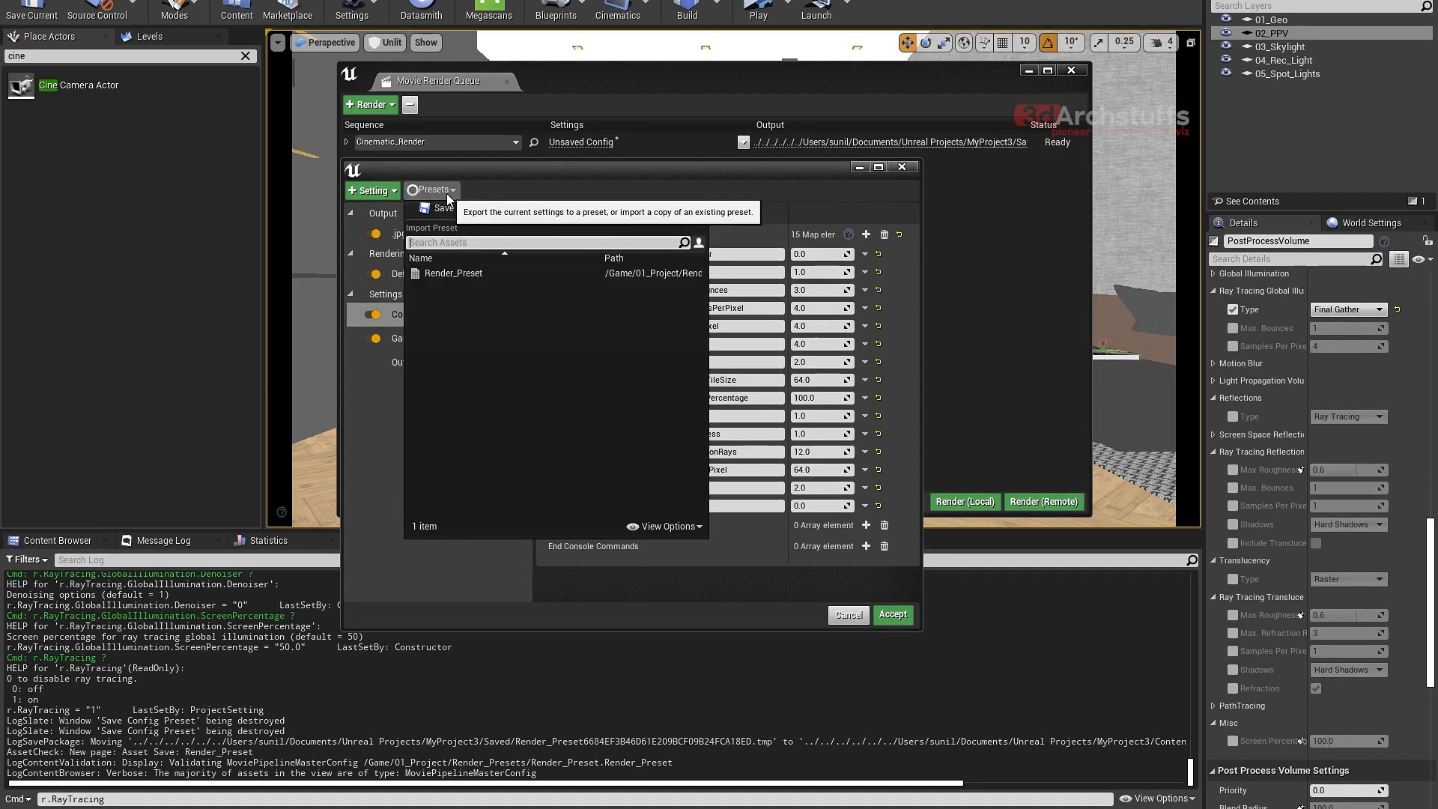
click(394, 470)
click(892, 614)
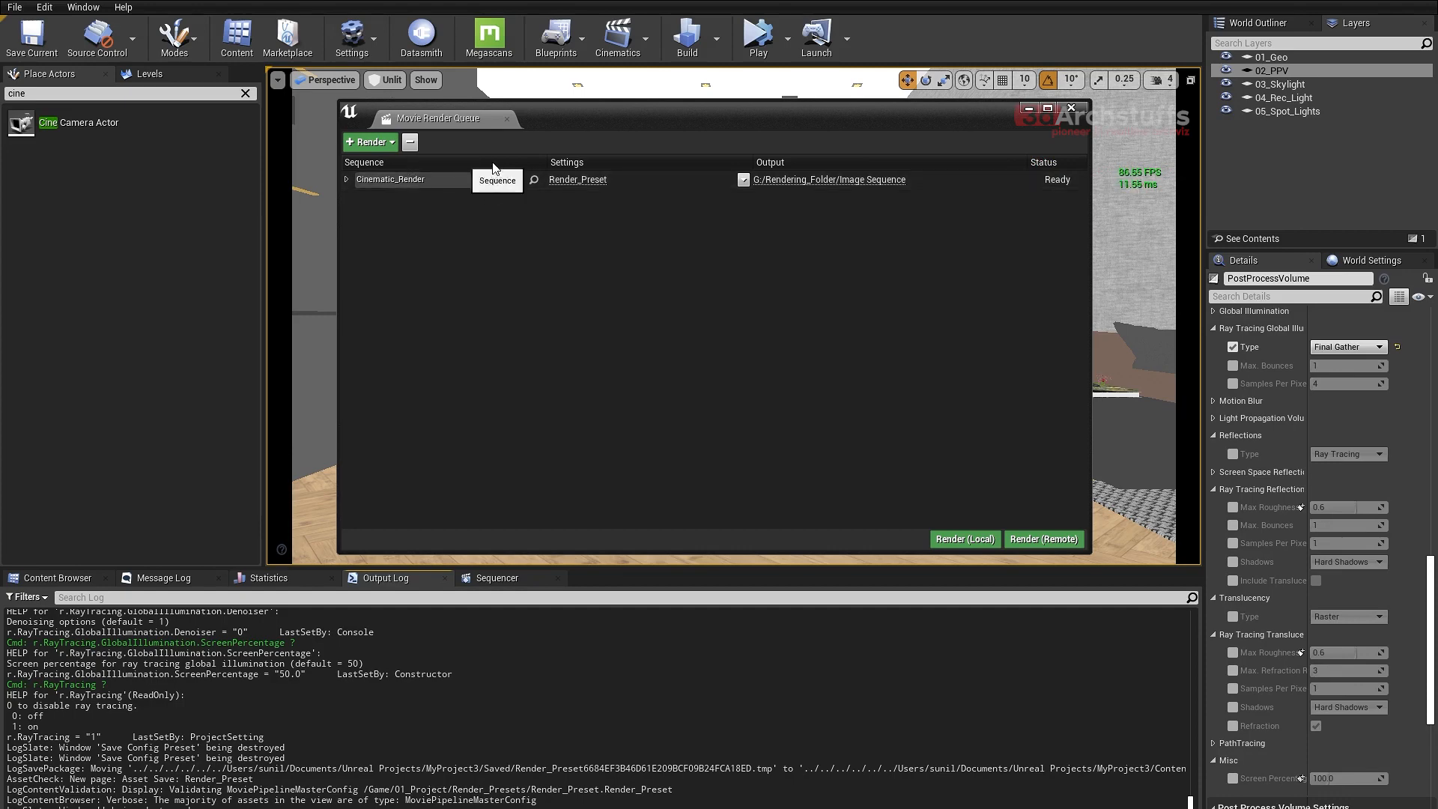
- Remove the existing job from the render queue and add the Cinematic_Render sequence as a new job
click(539, 142)
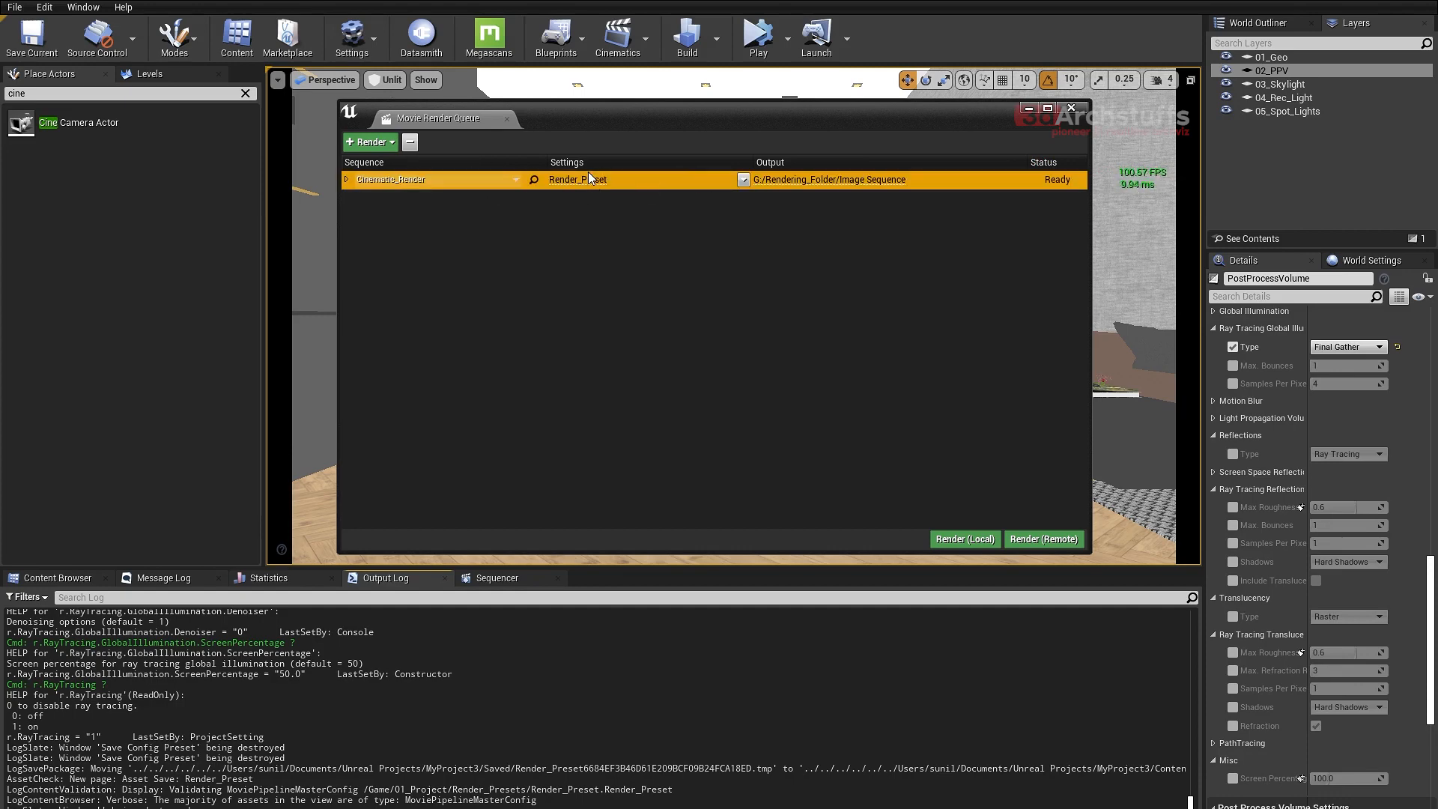
click(410, 143)
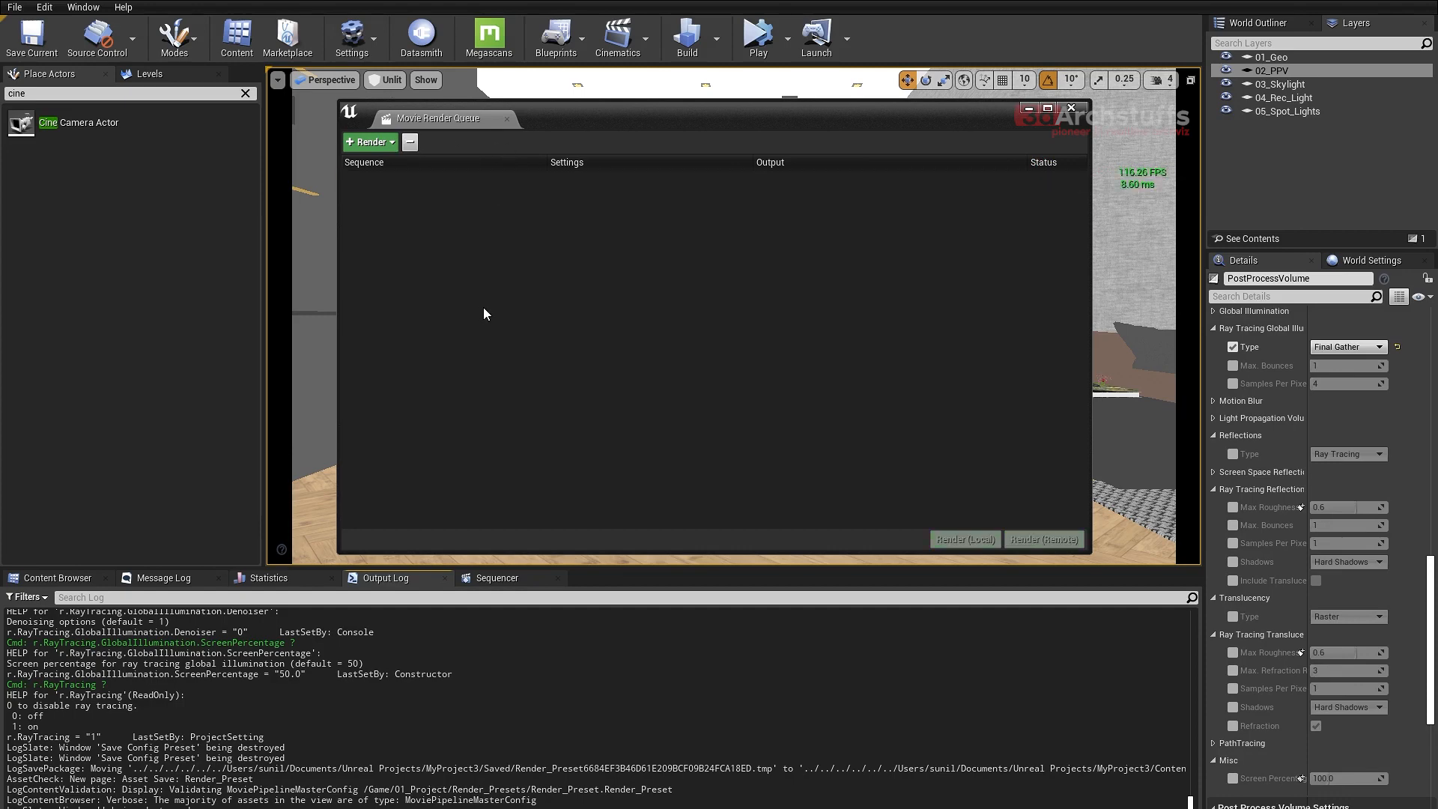
click(373, 145)
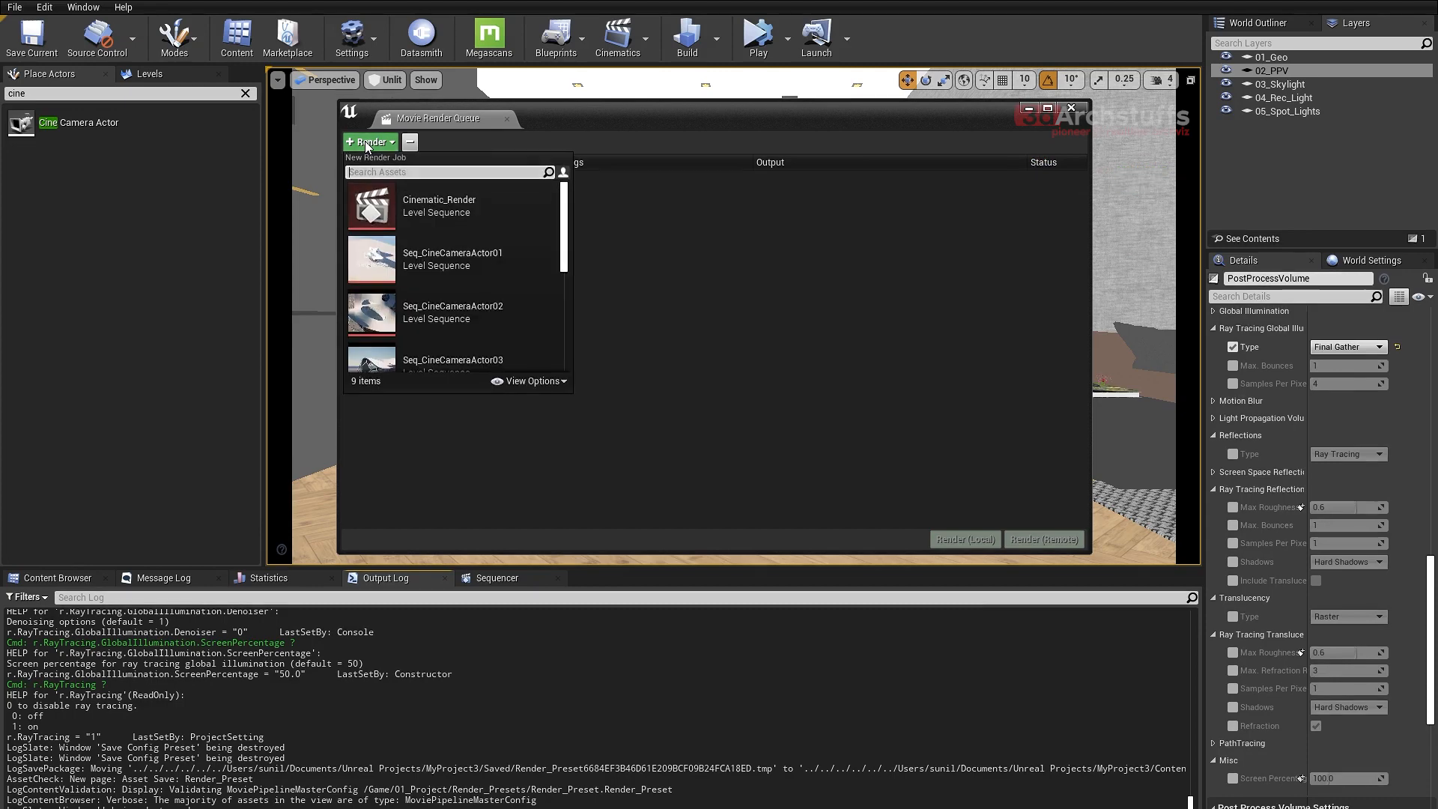
click(436, 205)
- Import Render_Preset into the new job's settings and review its console variables, game overrides and output options
click(573, 180)
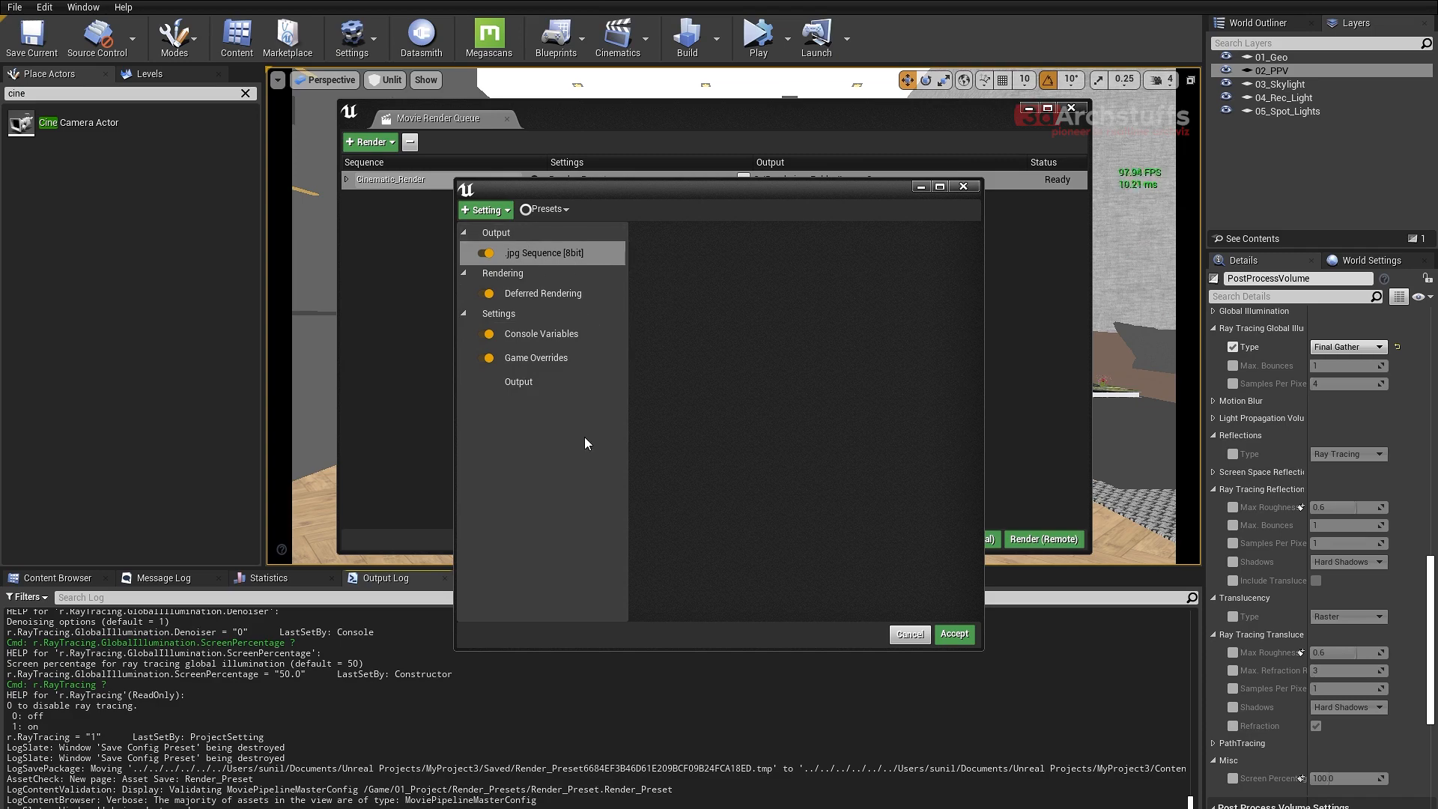
click(551, 209)
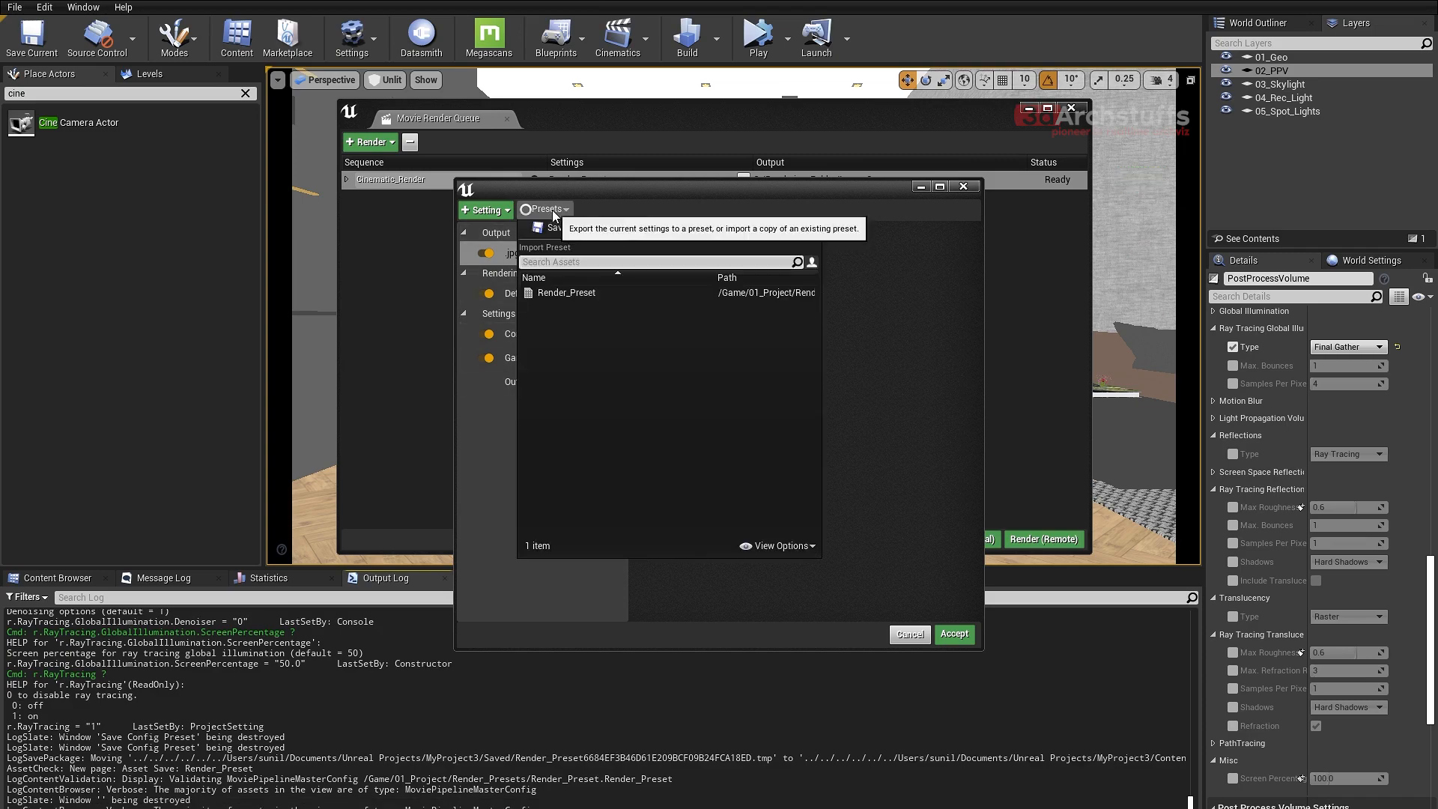
click(556, 293)
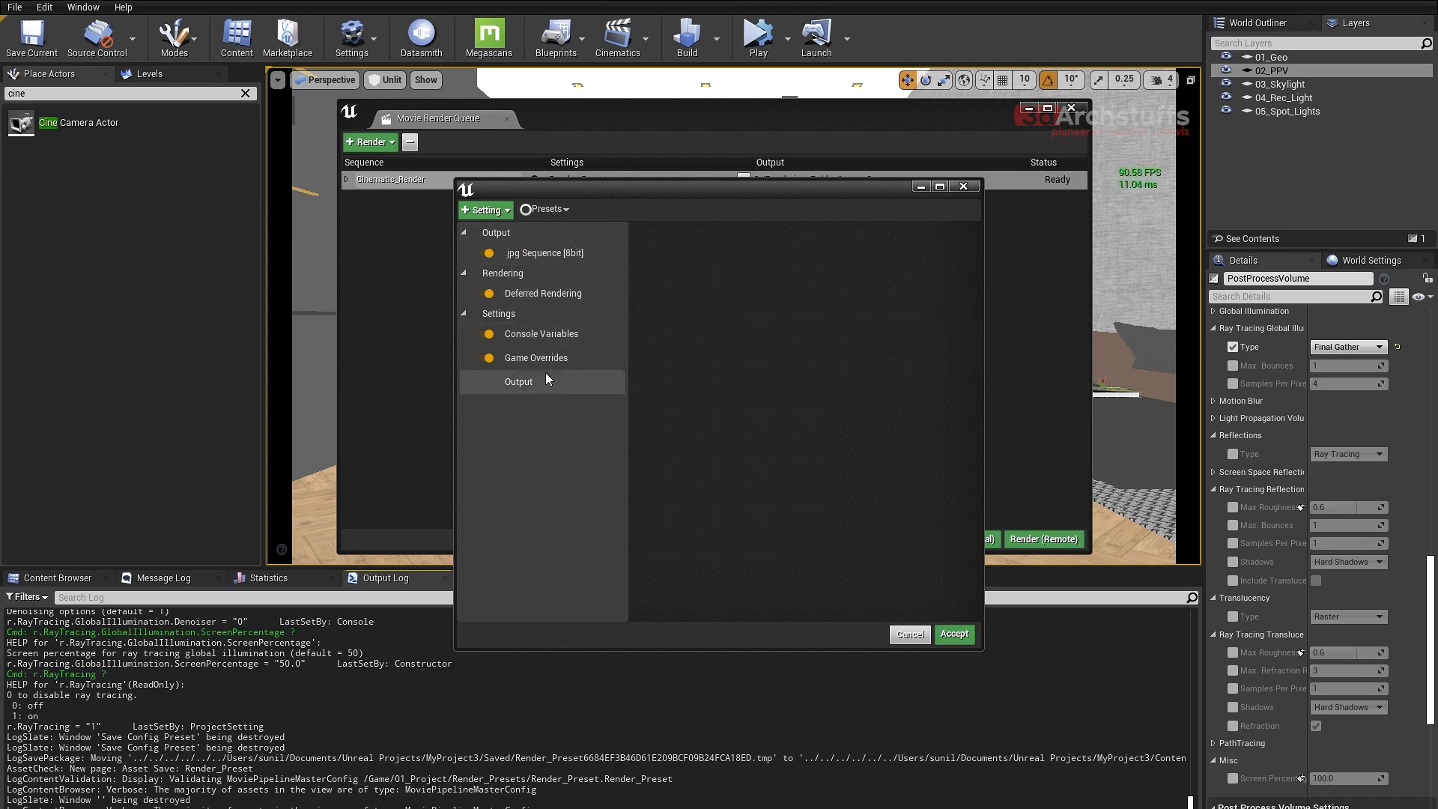
click(558, 334)
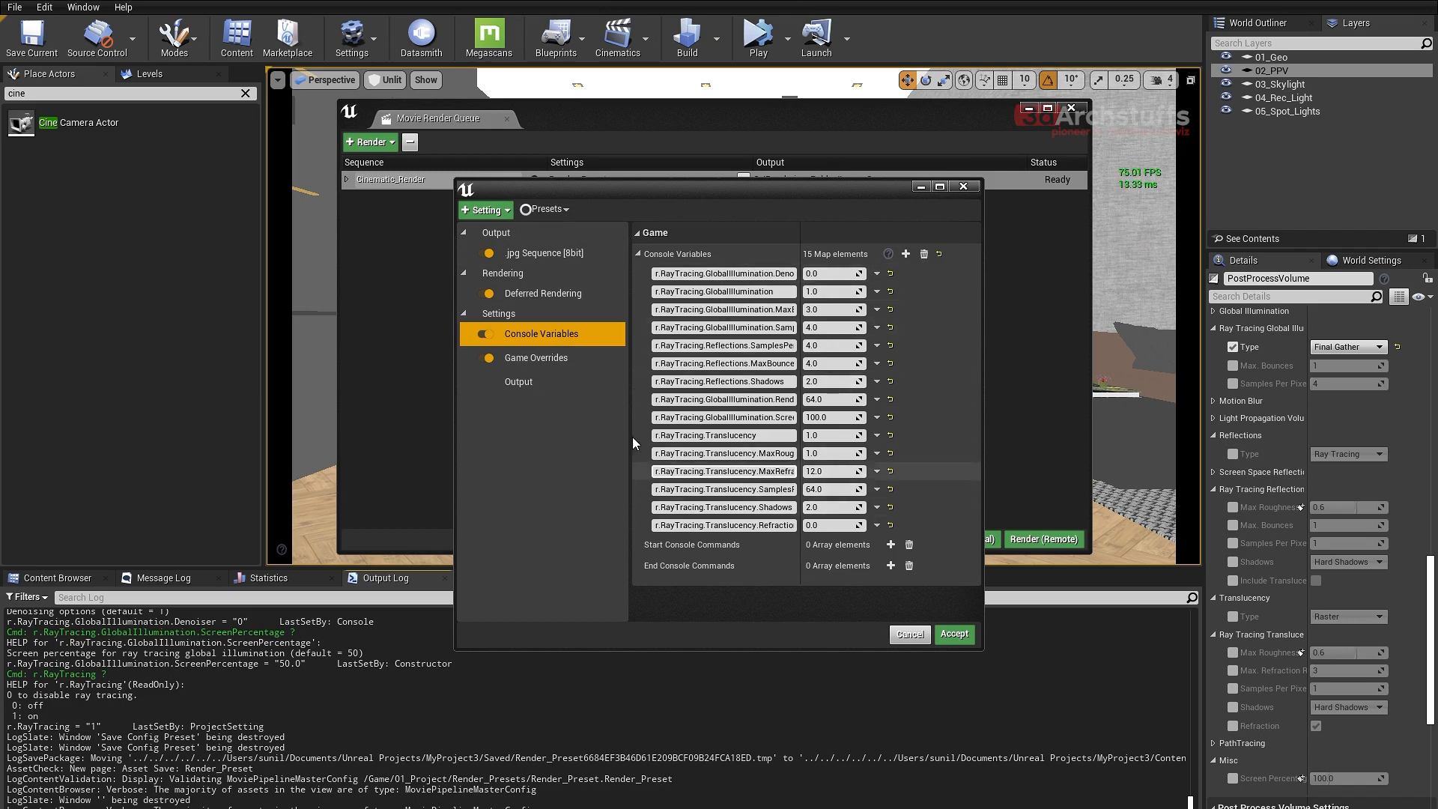
click(537, 358)
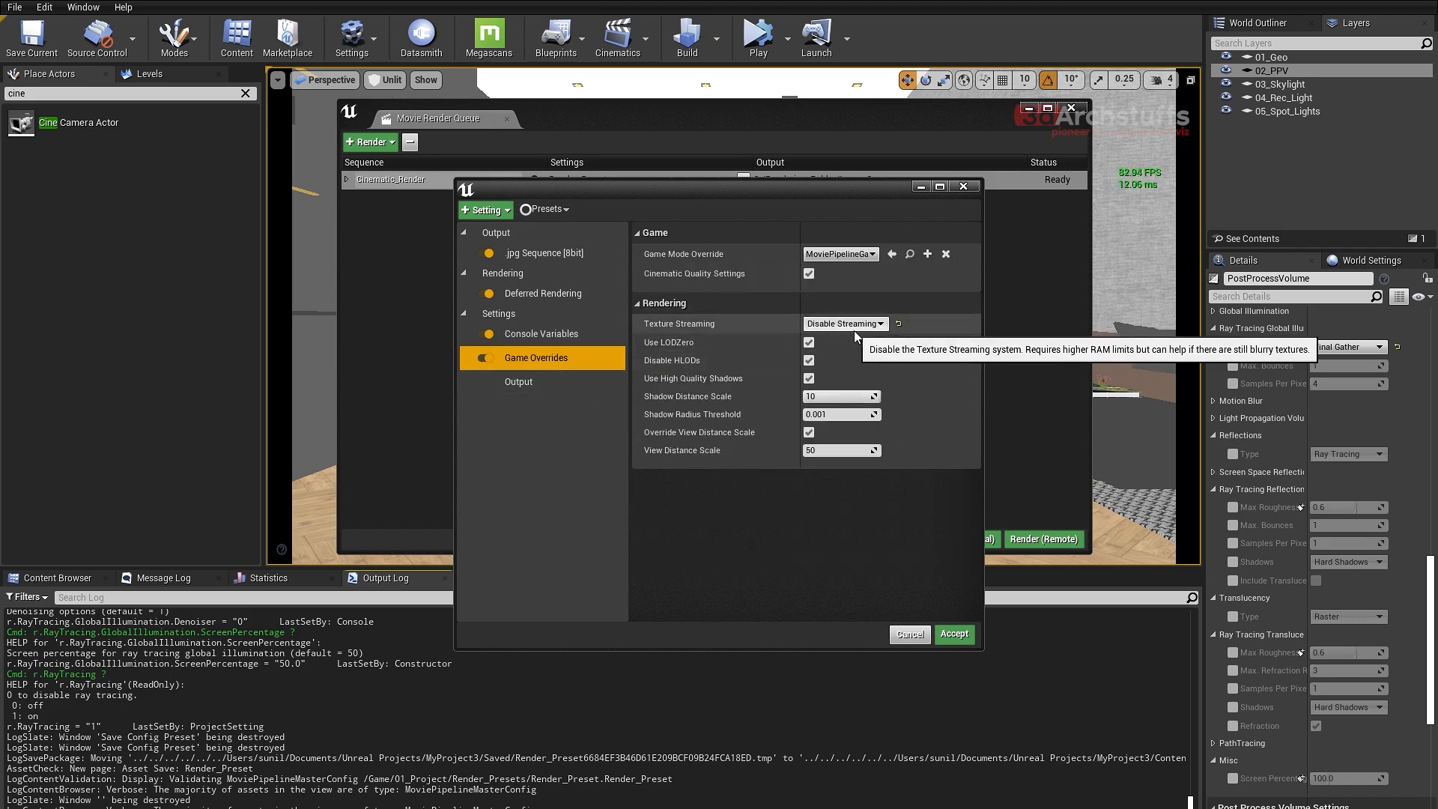
click(541, 383)
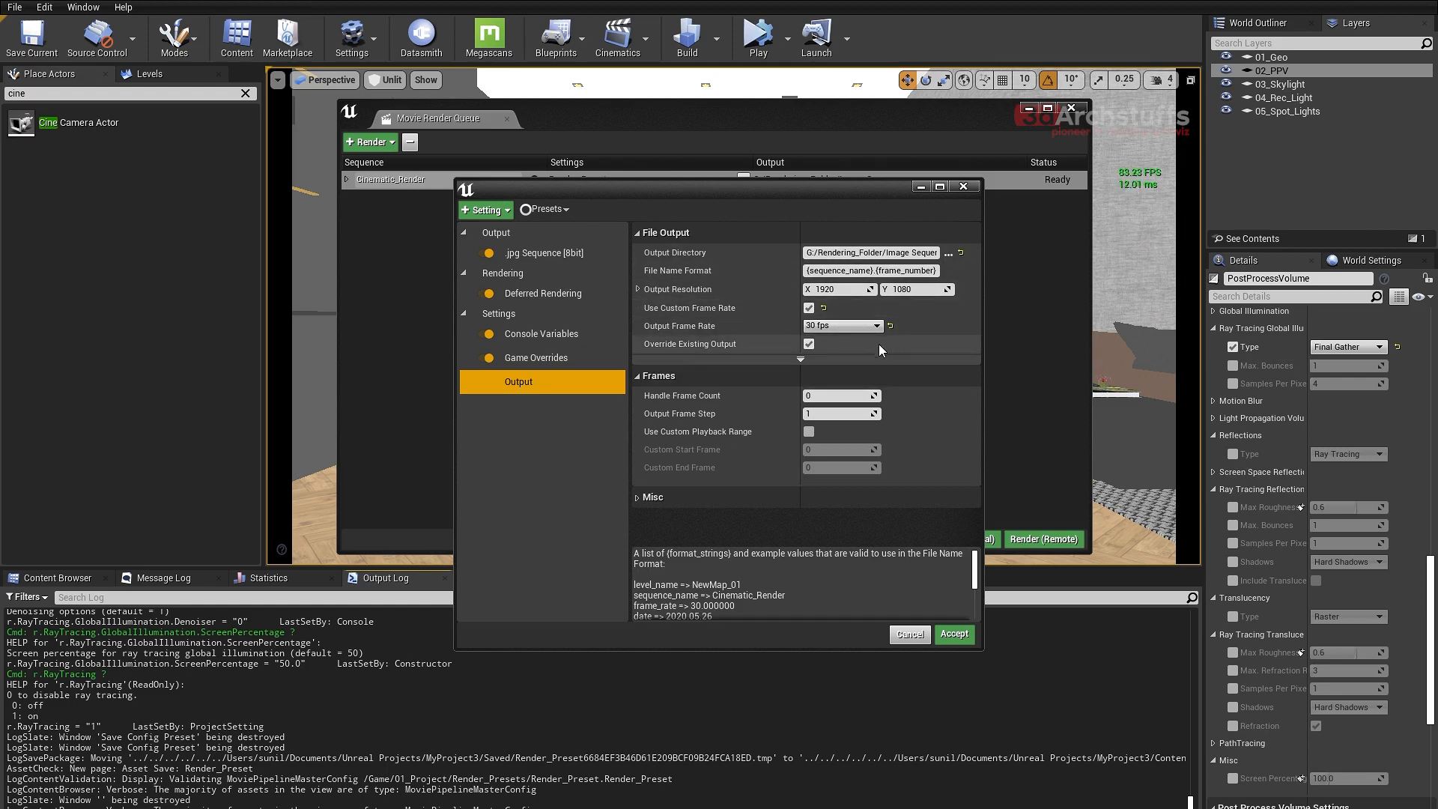
click(566, 333)
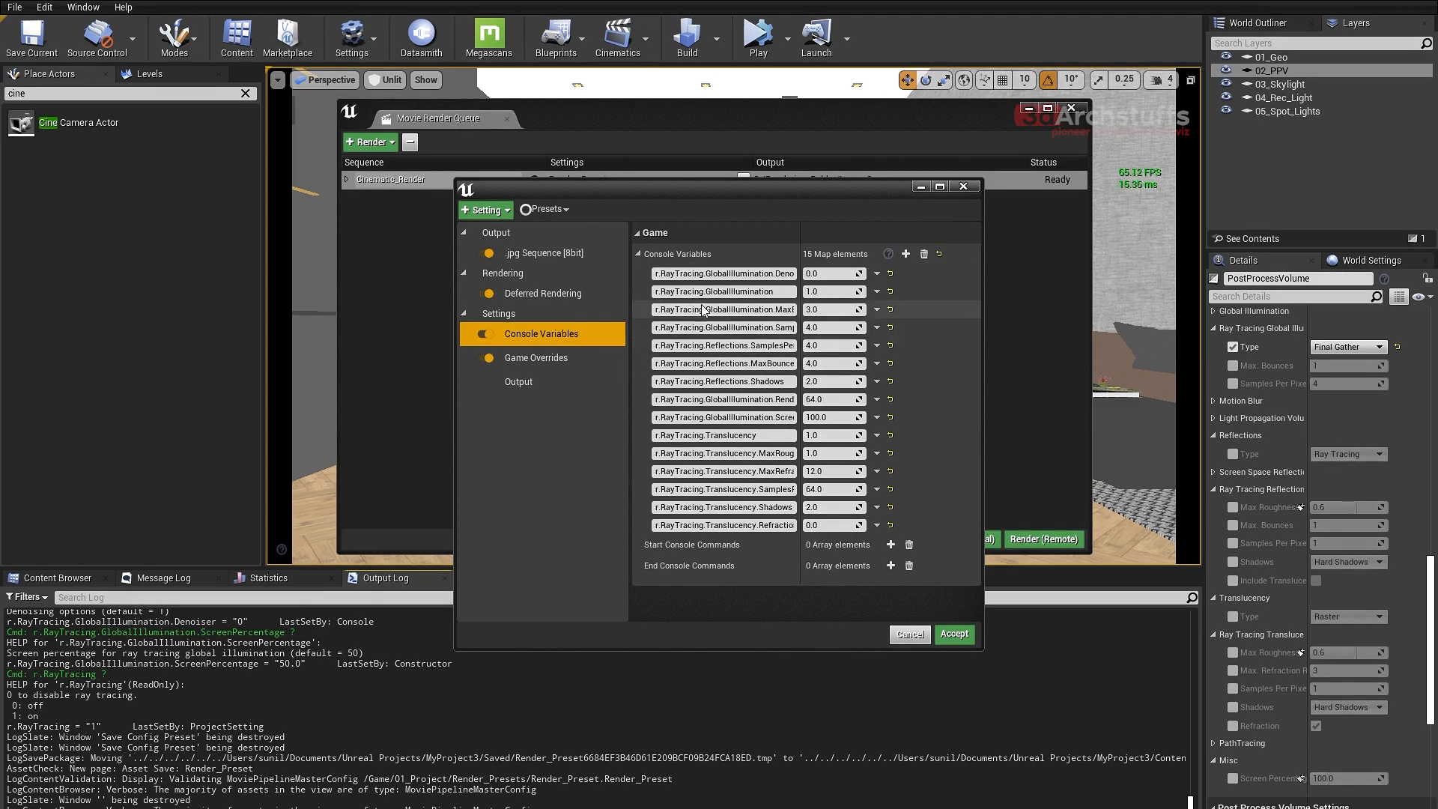
- Create a folder named 14 inside Image Sequence, set it as the output directory and accept the job settings
click(529, 383)
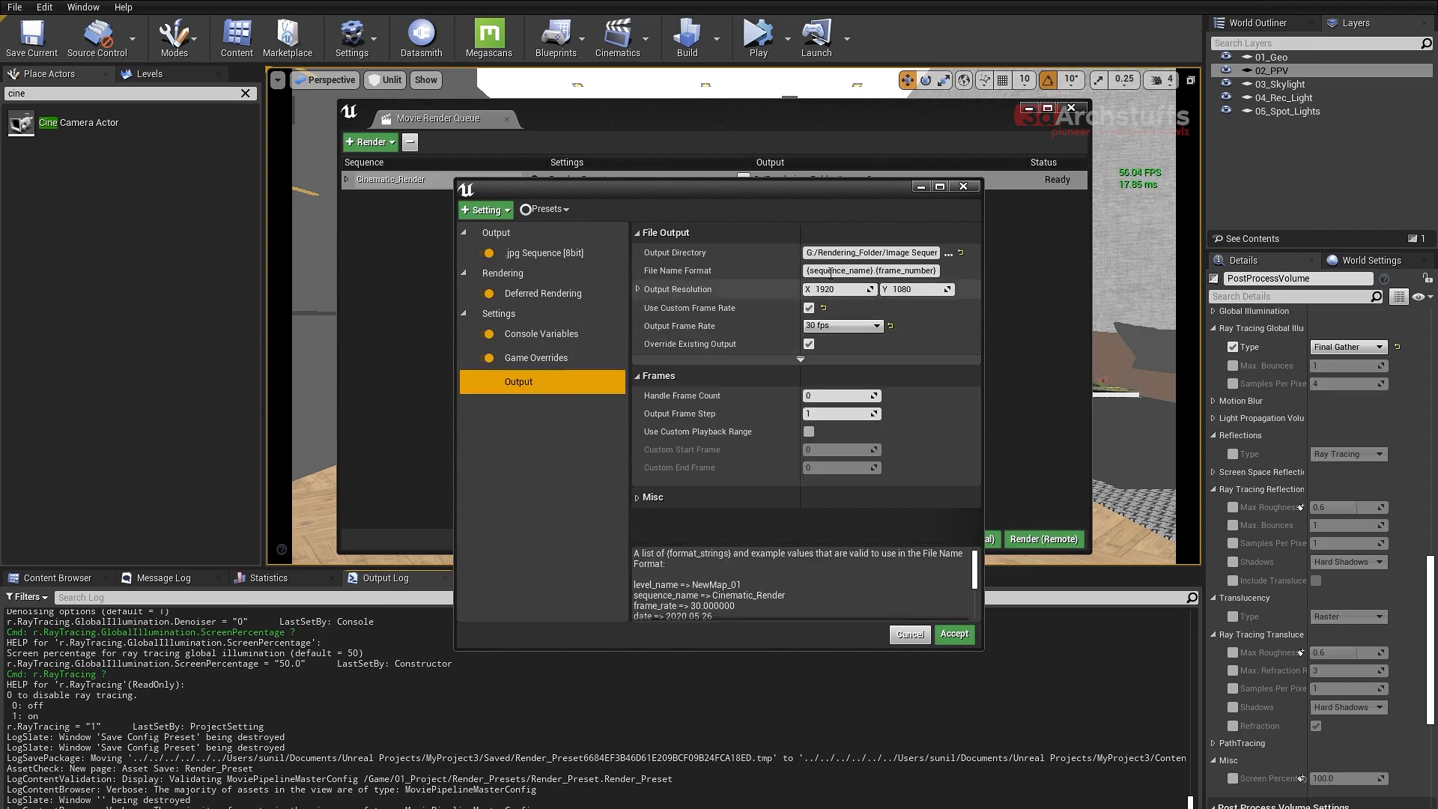
click(948, 254)
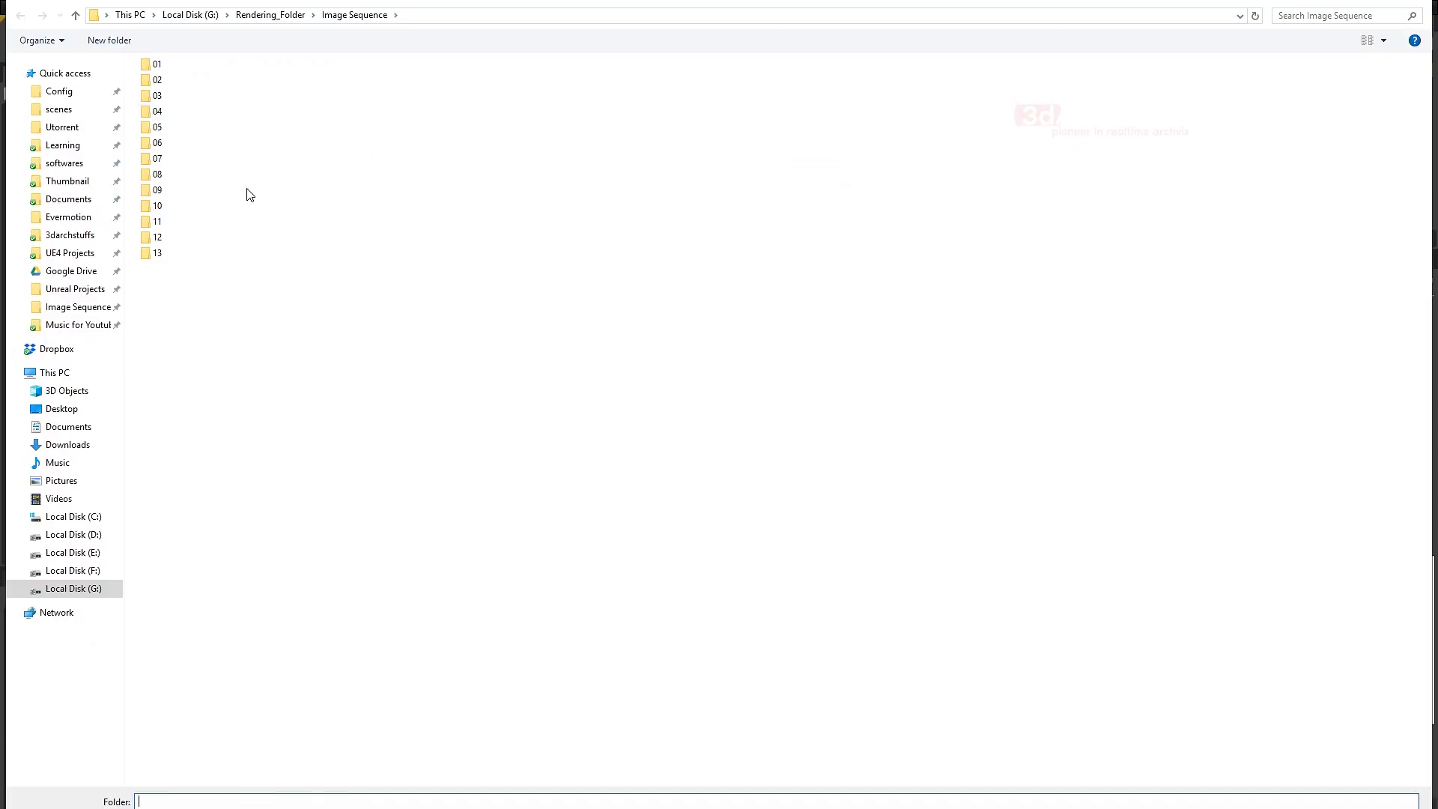
right_click(585, 387)
mouse_move(643, 566)
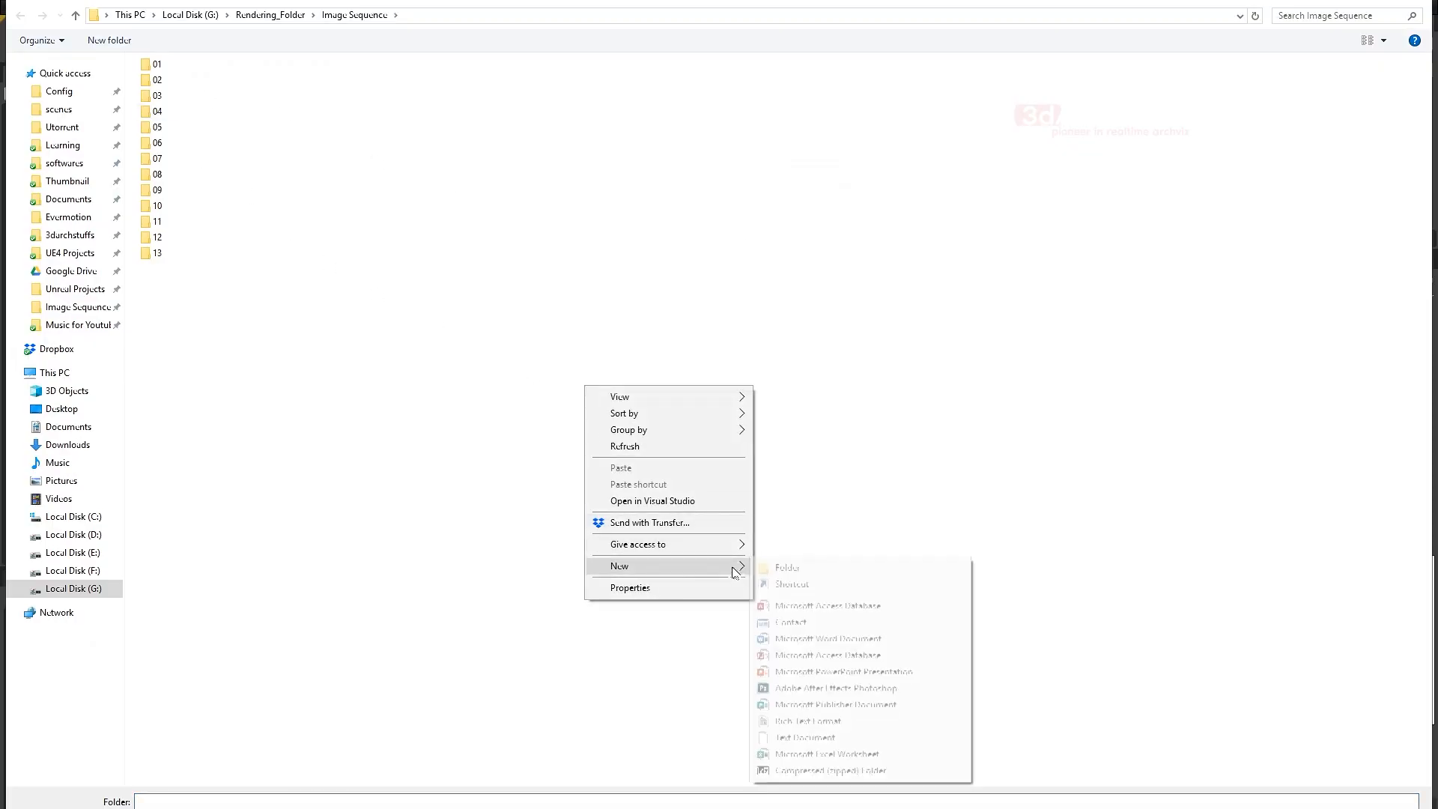
click(784, 568)
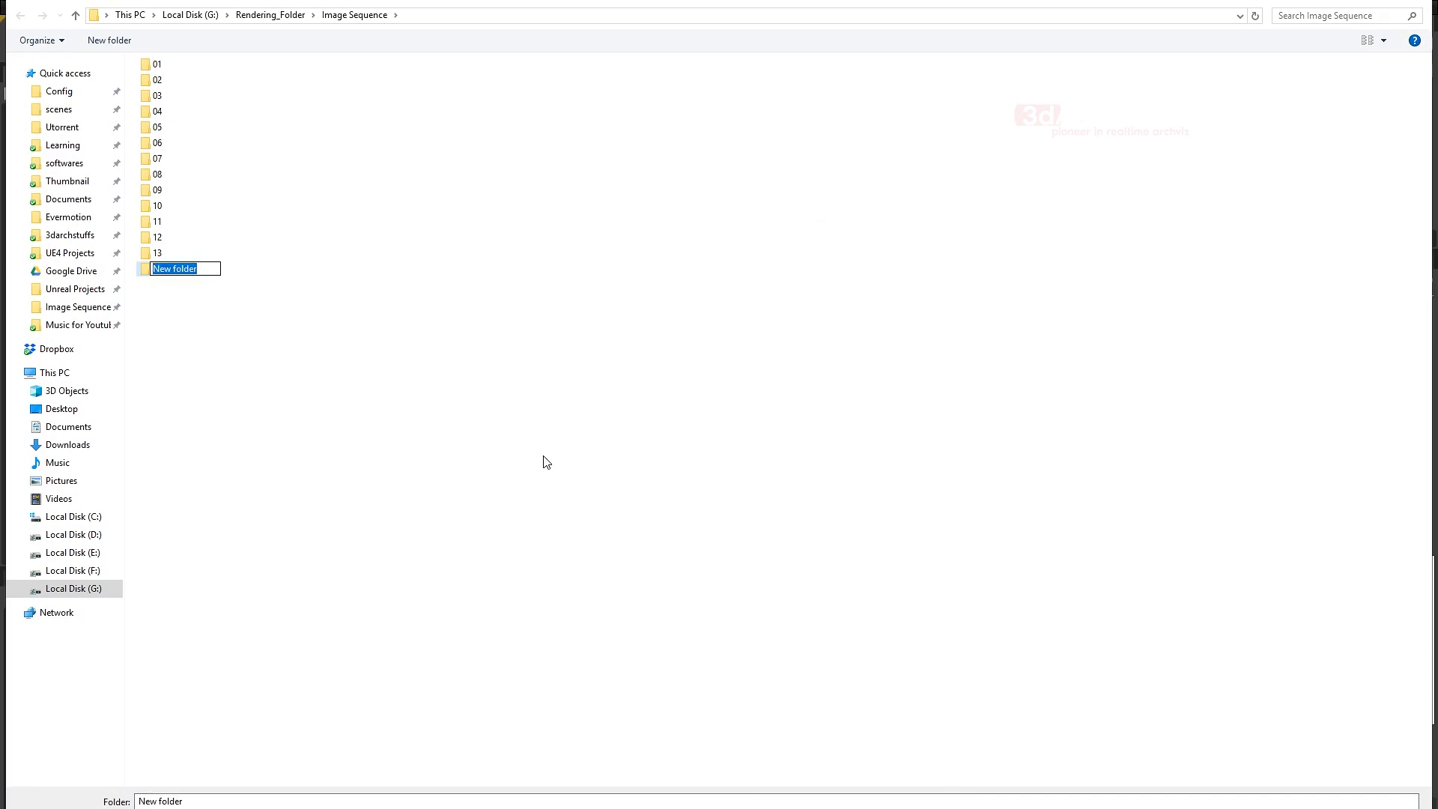
text(14)
click(178, 293)
double_click(159, 269)
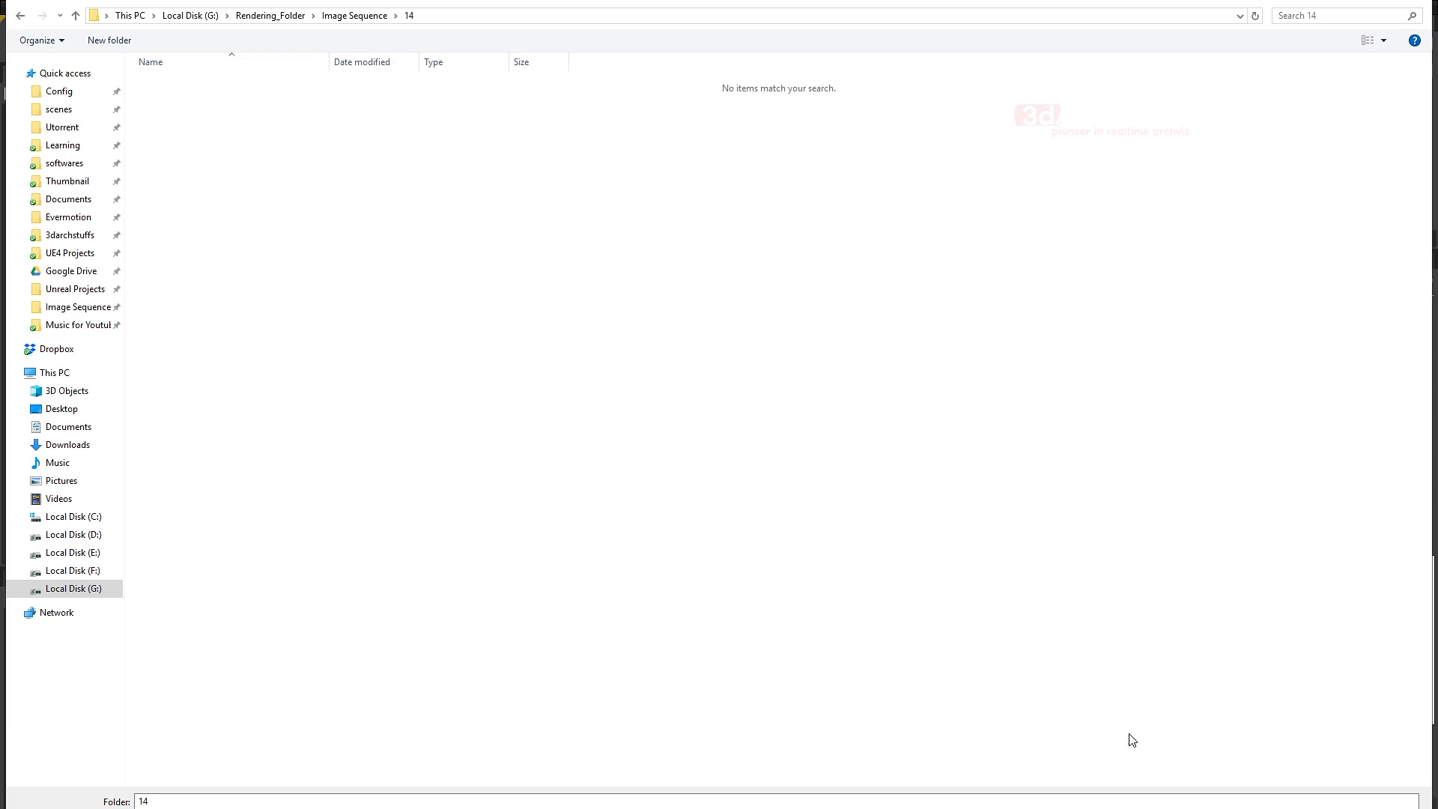
click(1307, 808)
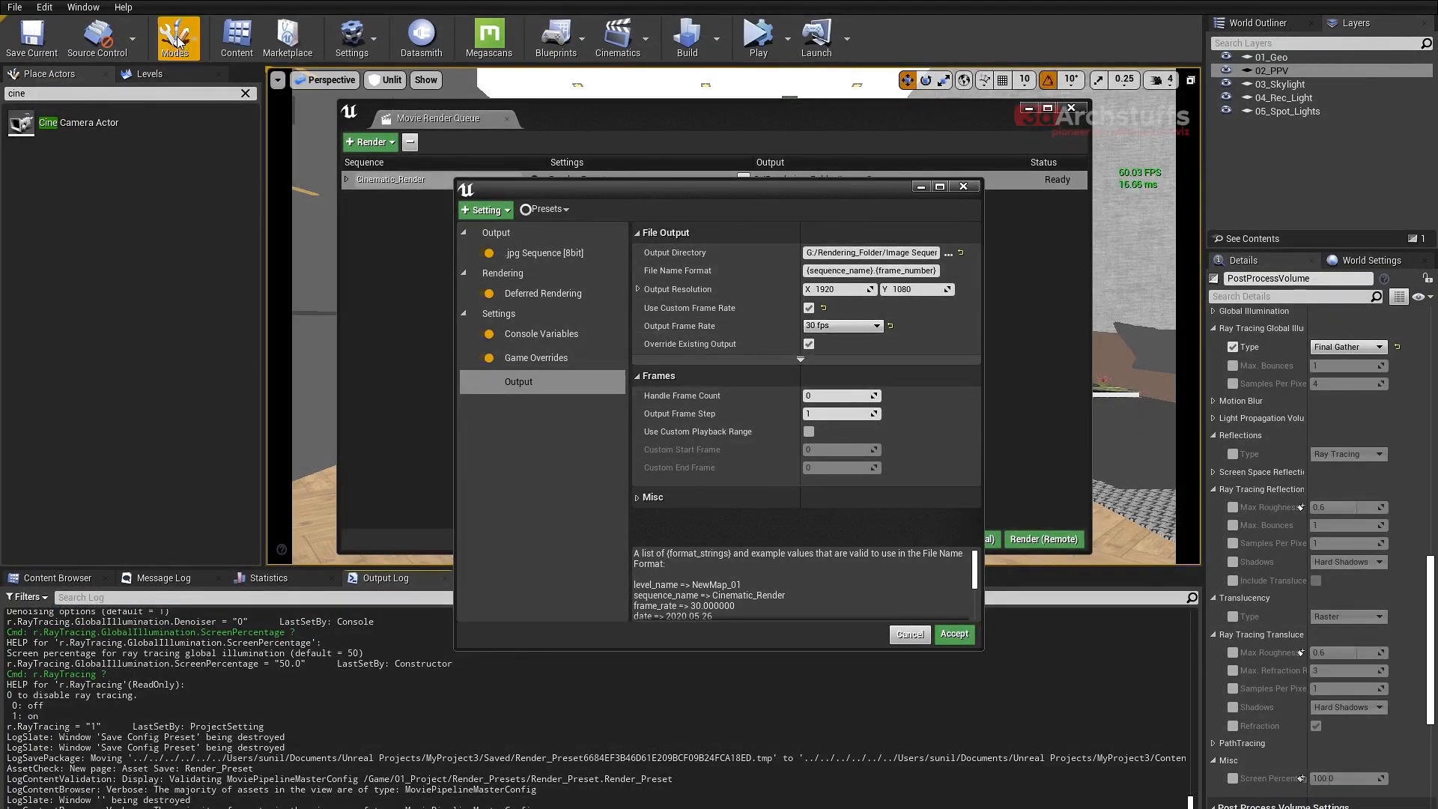
click(953, 634)
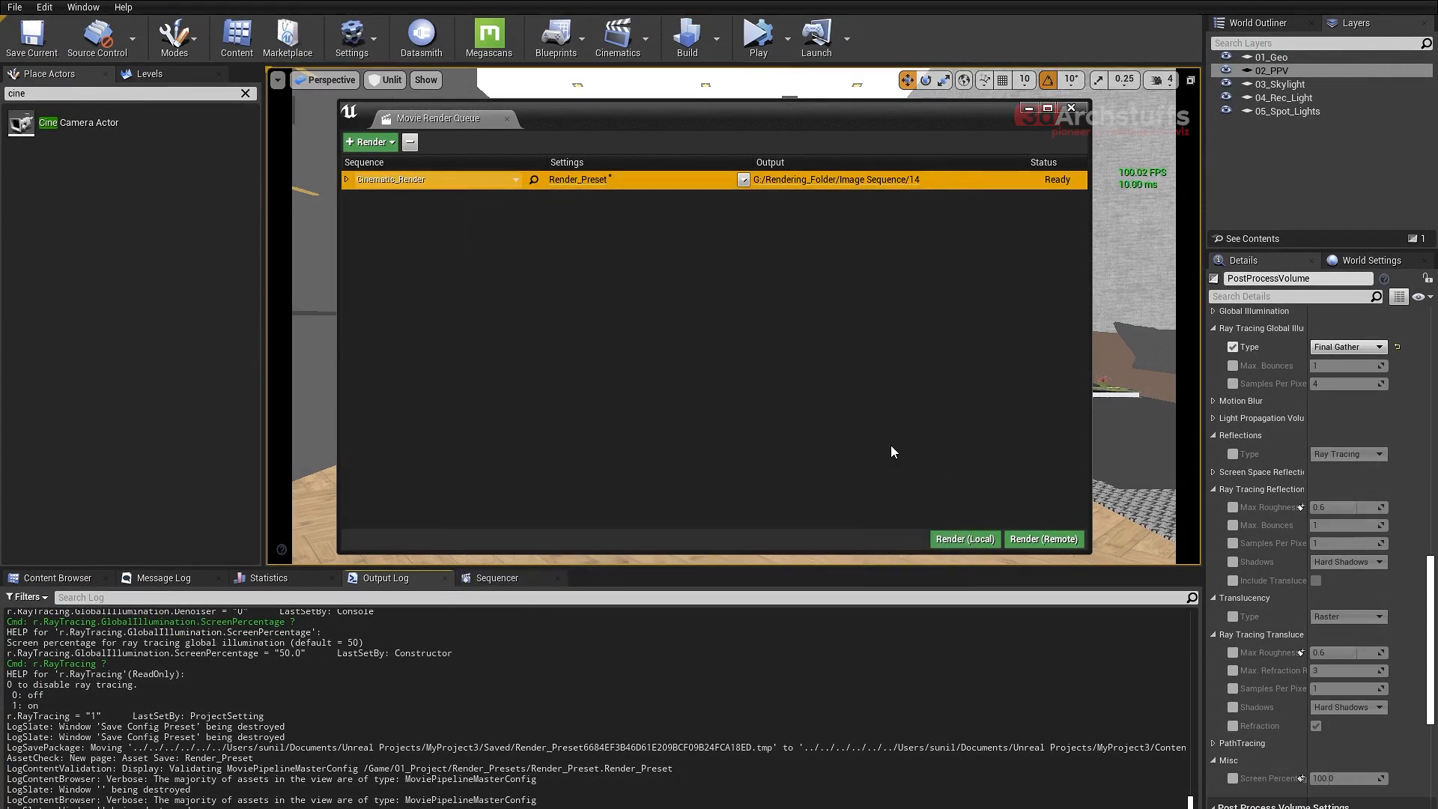
- Save all modified levels and assets of the project
click(14, 7)
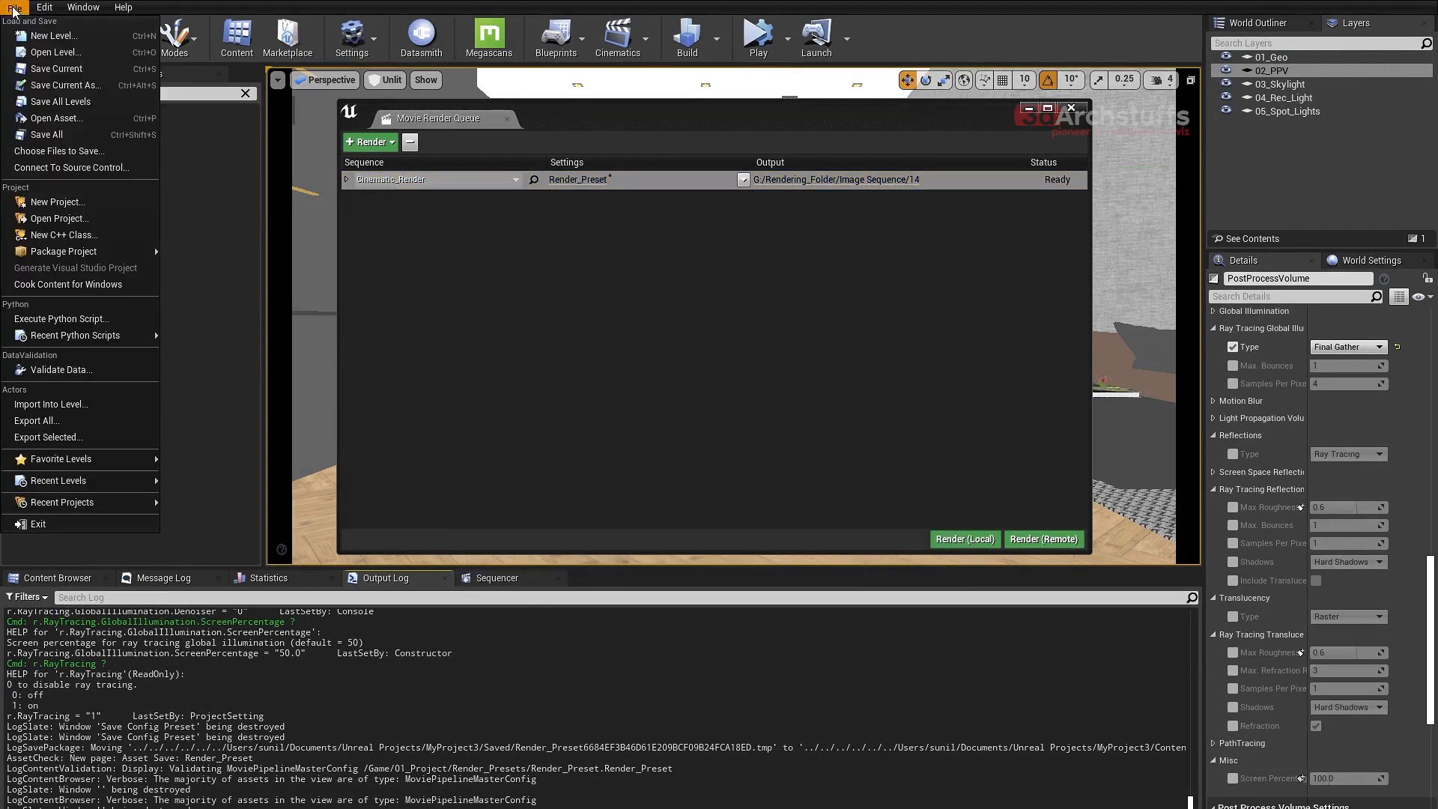
click(39, 132)
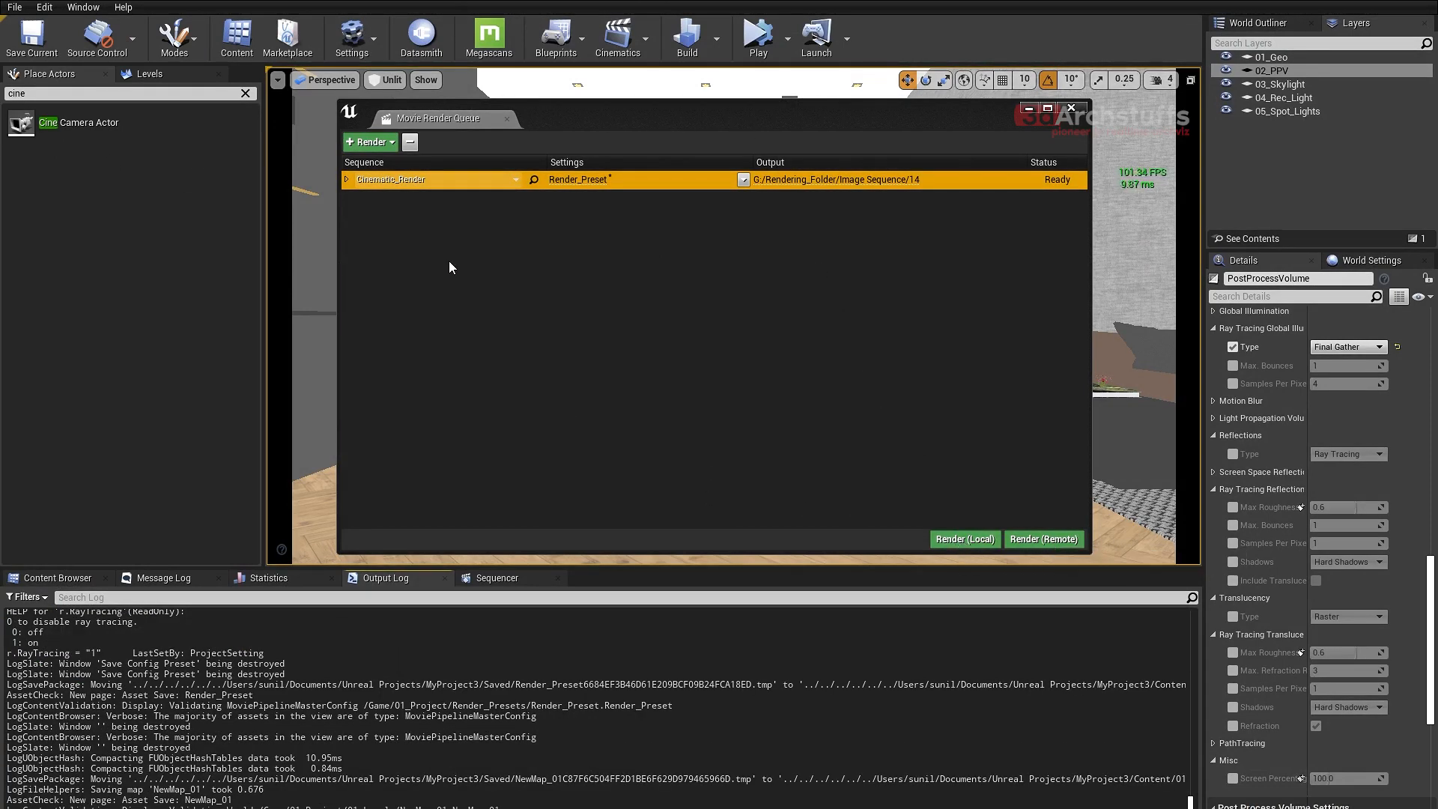
- Preview the viewport in Lit mode and return it to Unlit
click(388, 79)
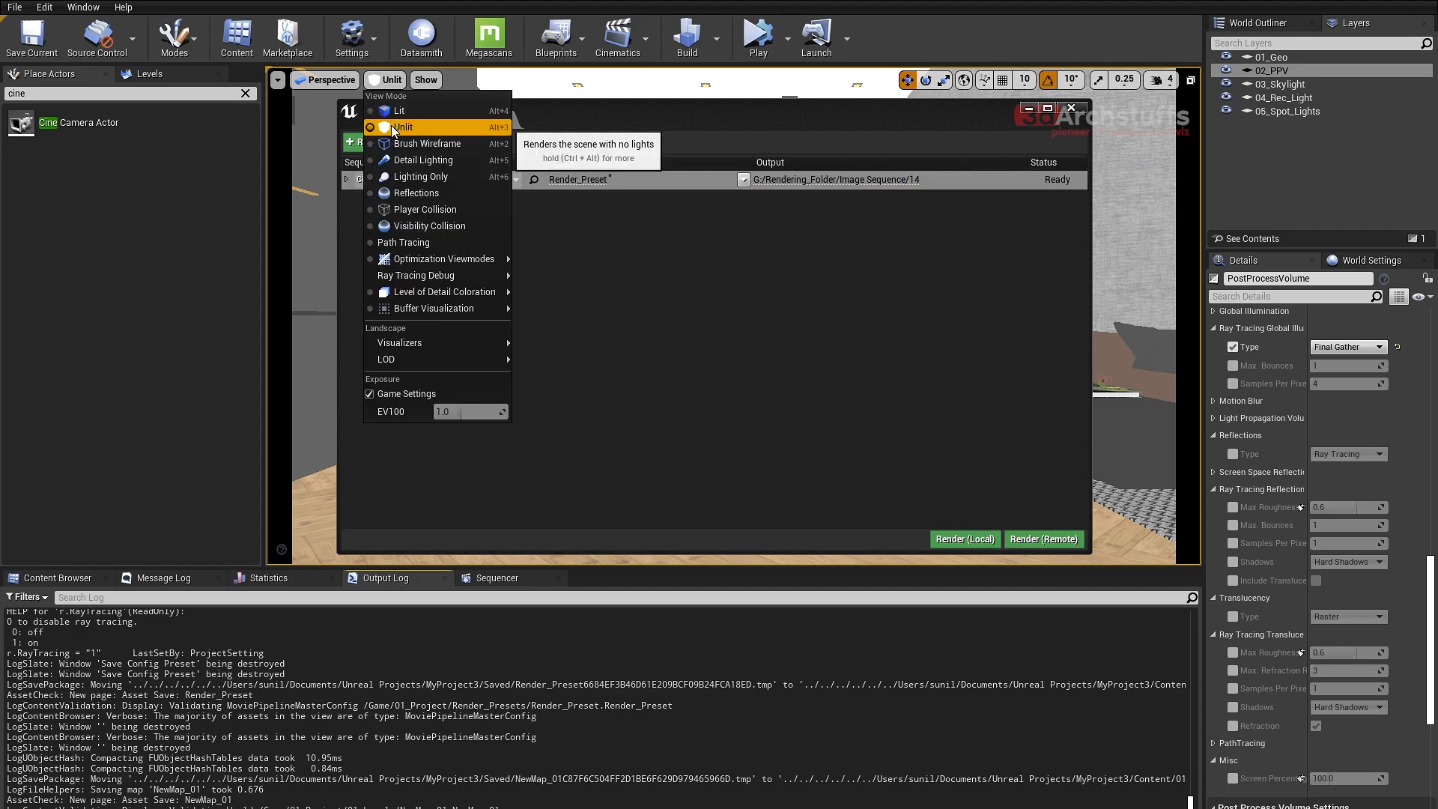
click(401, 110)
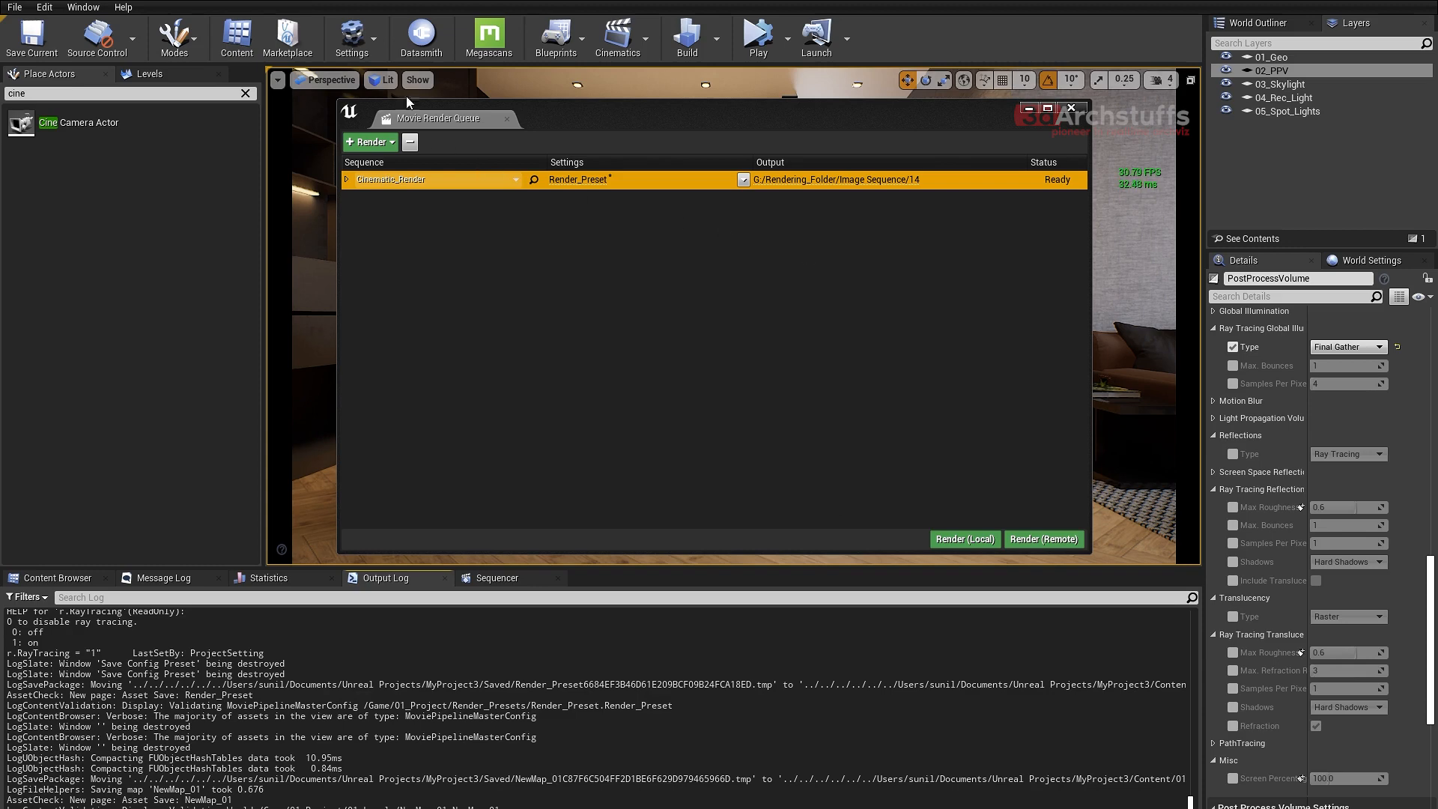
click(384, 79)
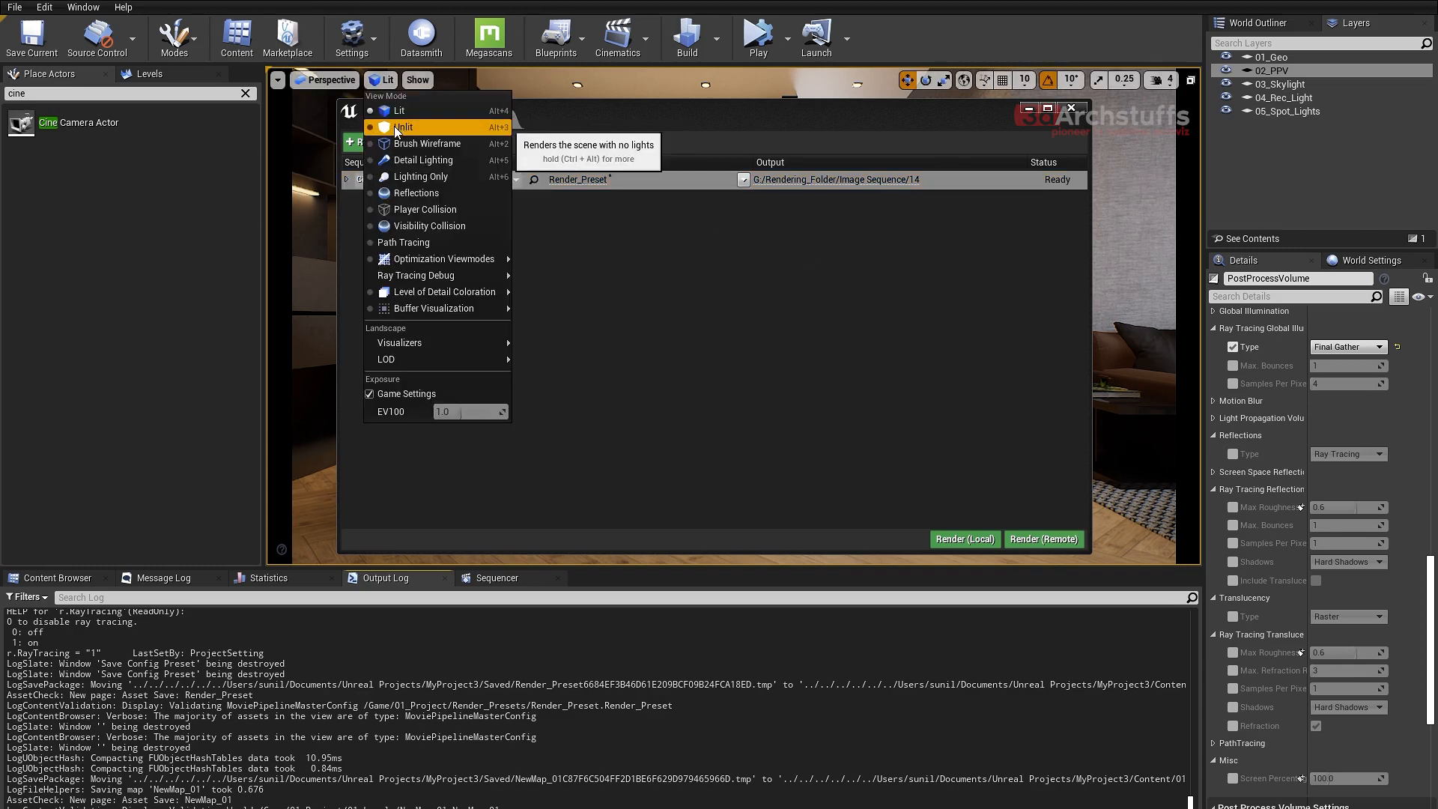
click(394, 127)
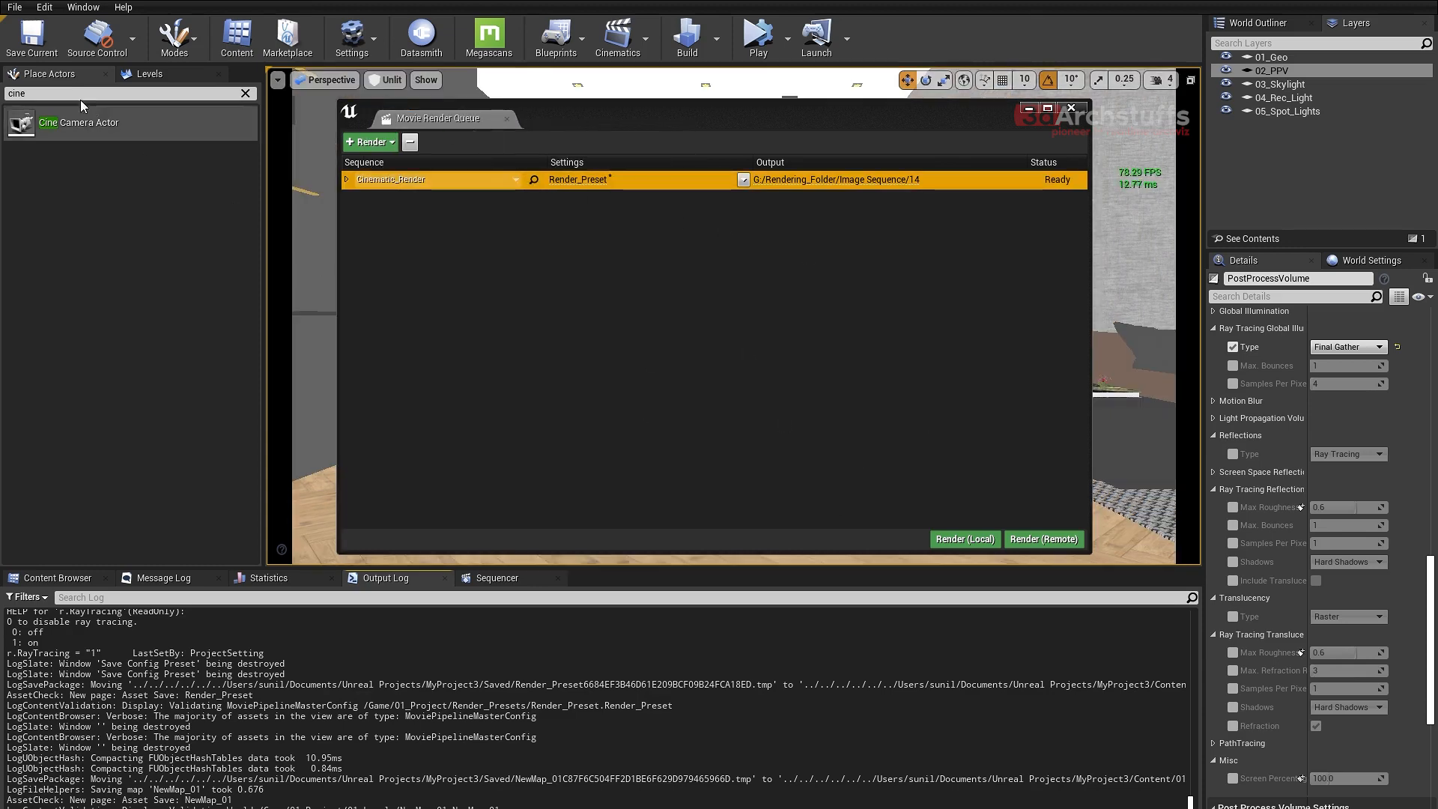
- Save all project changes again and start rendering the queued Cinematic_Render job locally
click(14, 6)
click(47, 135)
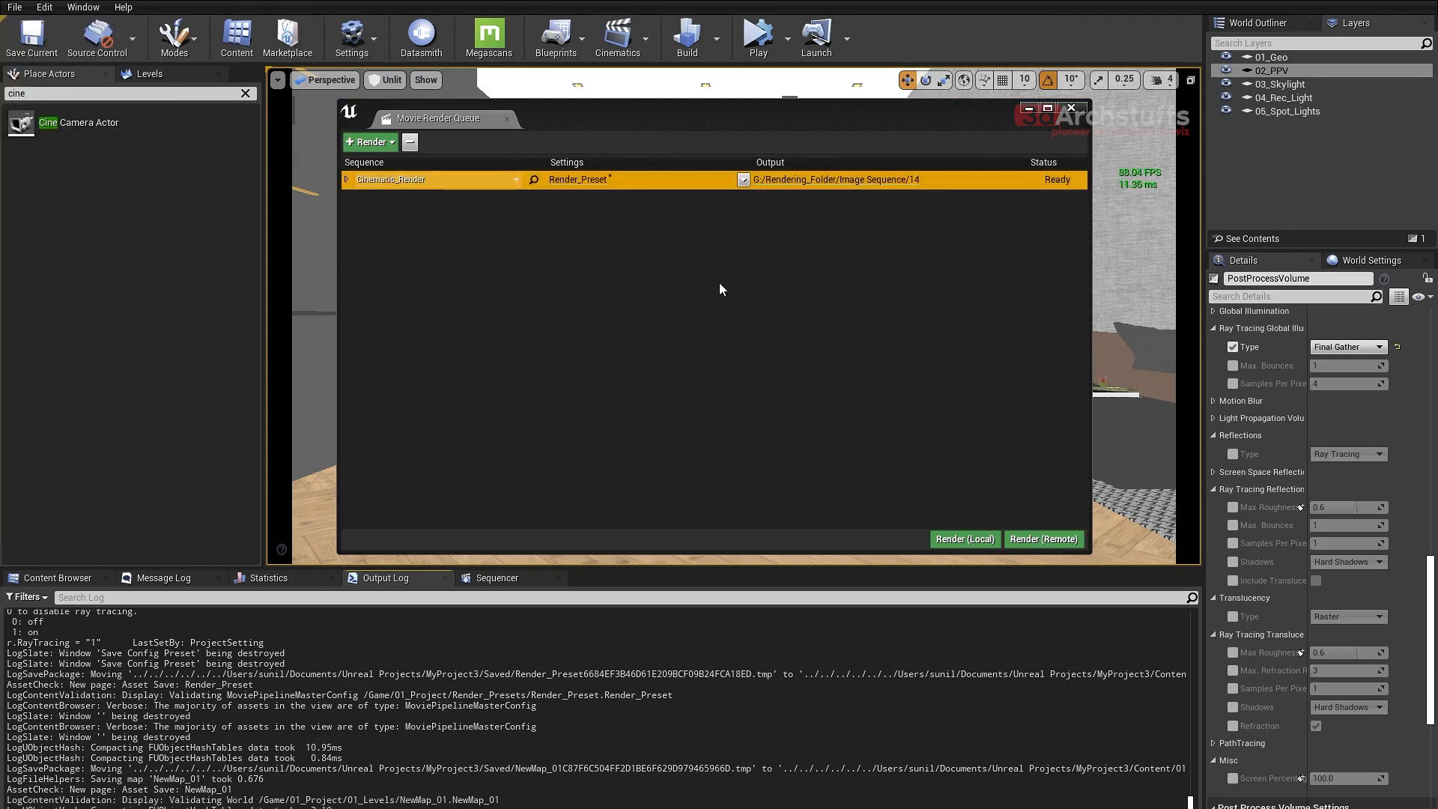
click(961, 539)
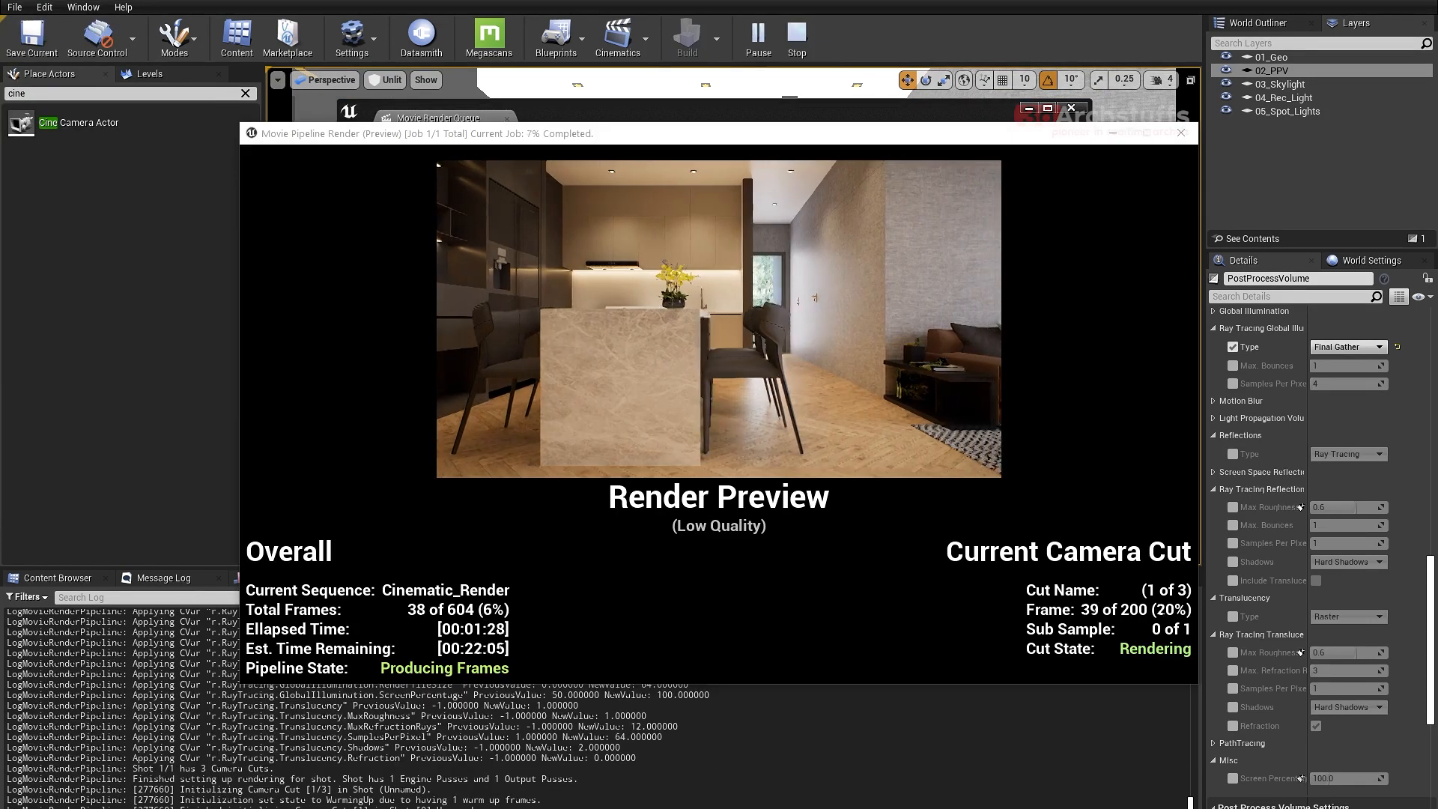
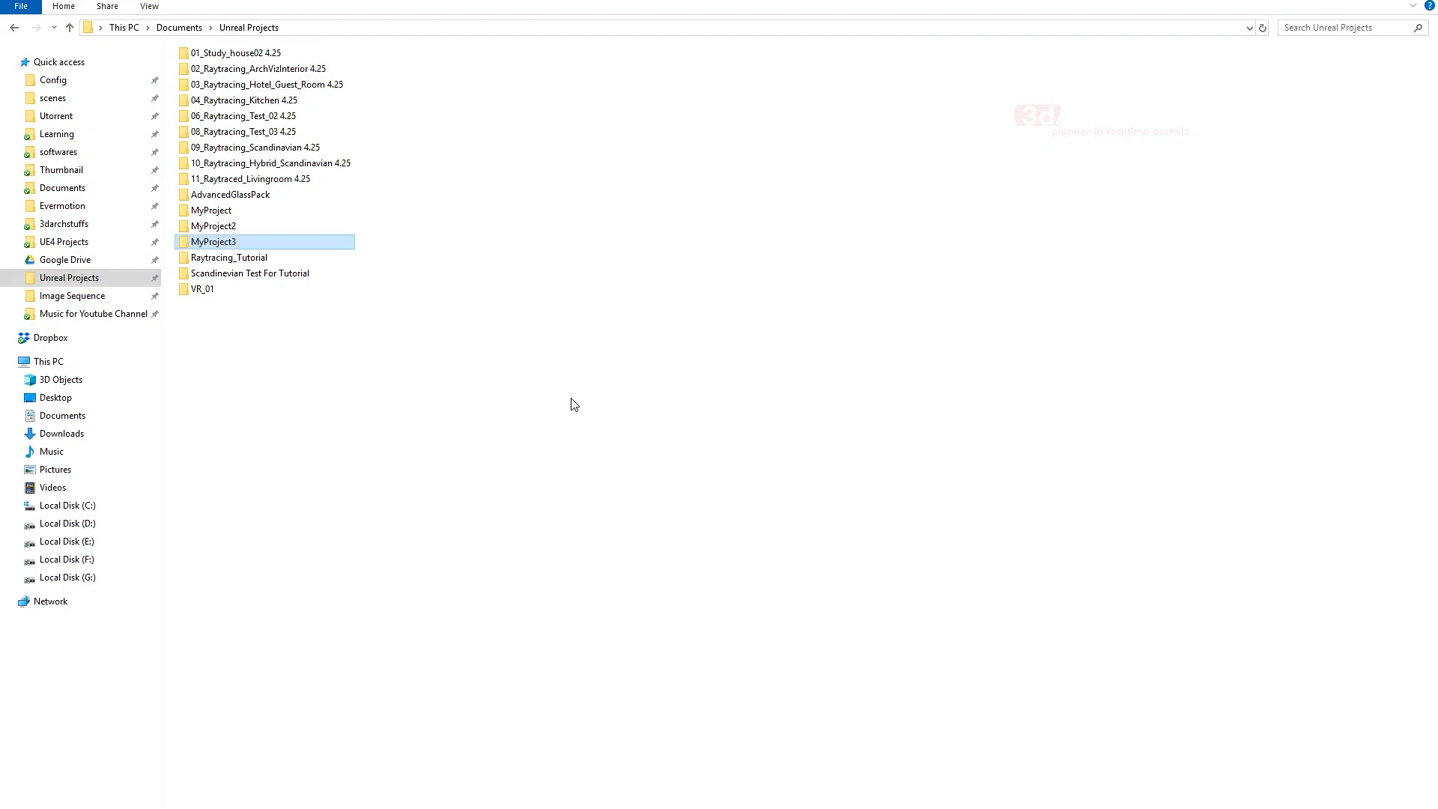
- Switch to File Explorer, show the contents of the Image Sequence folder in List view and open folder 14
click(574, 405)
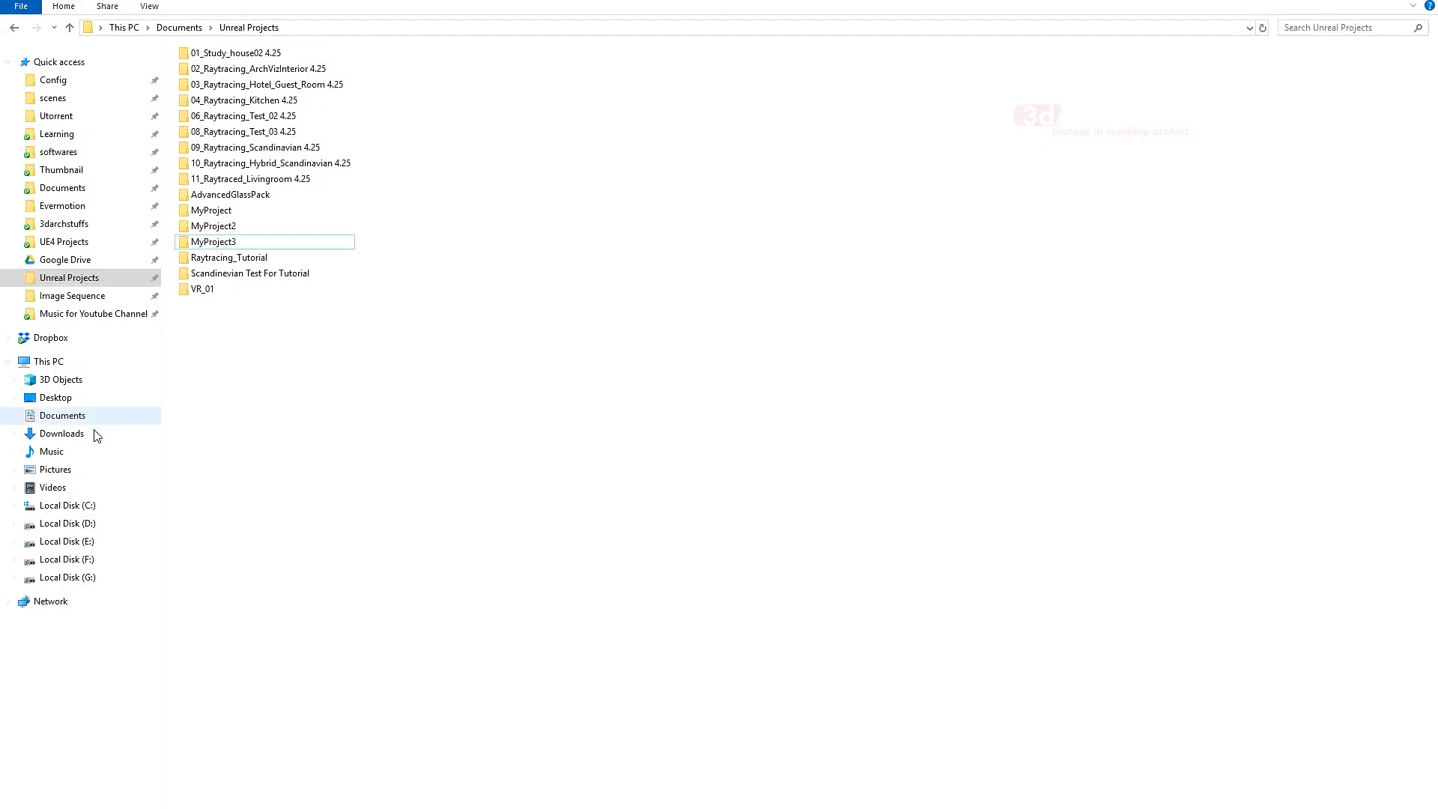
click(82, 562)
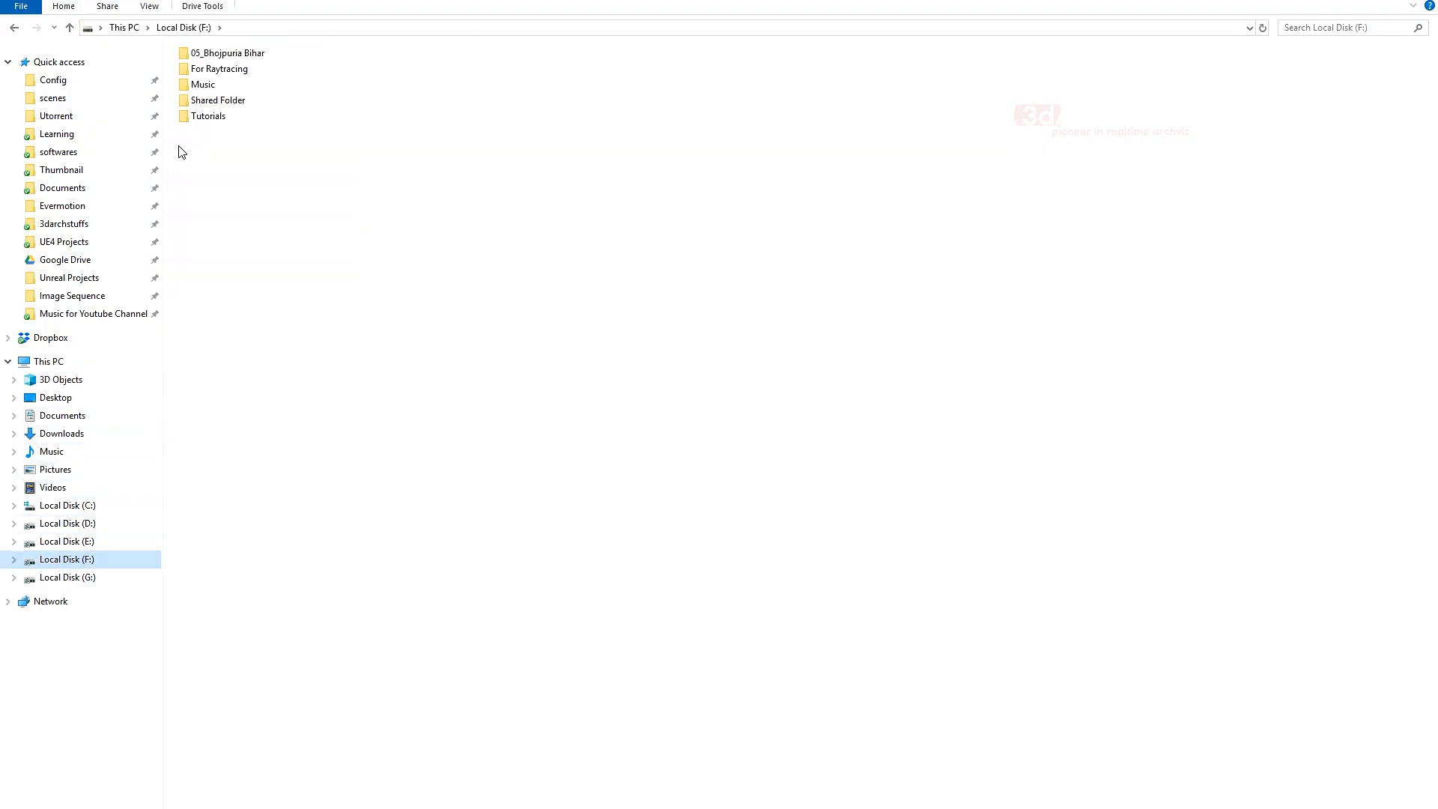
click(72, 296)
right_click(292, 379)
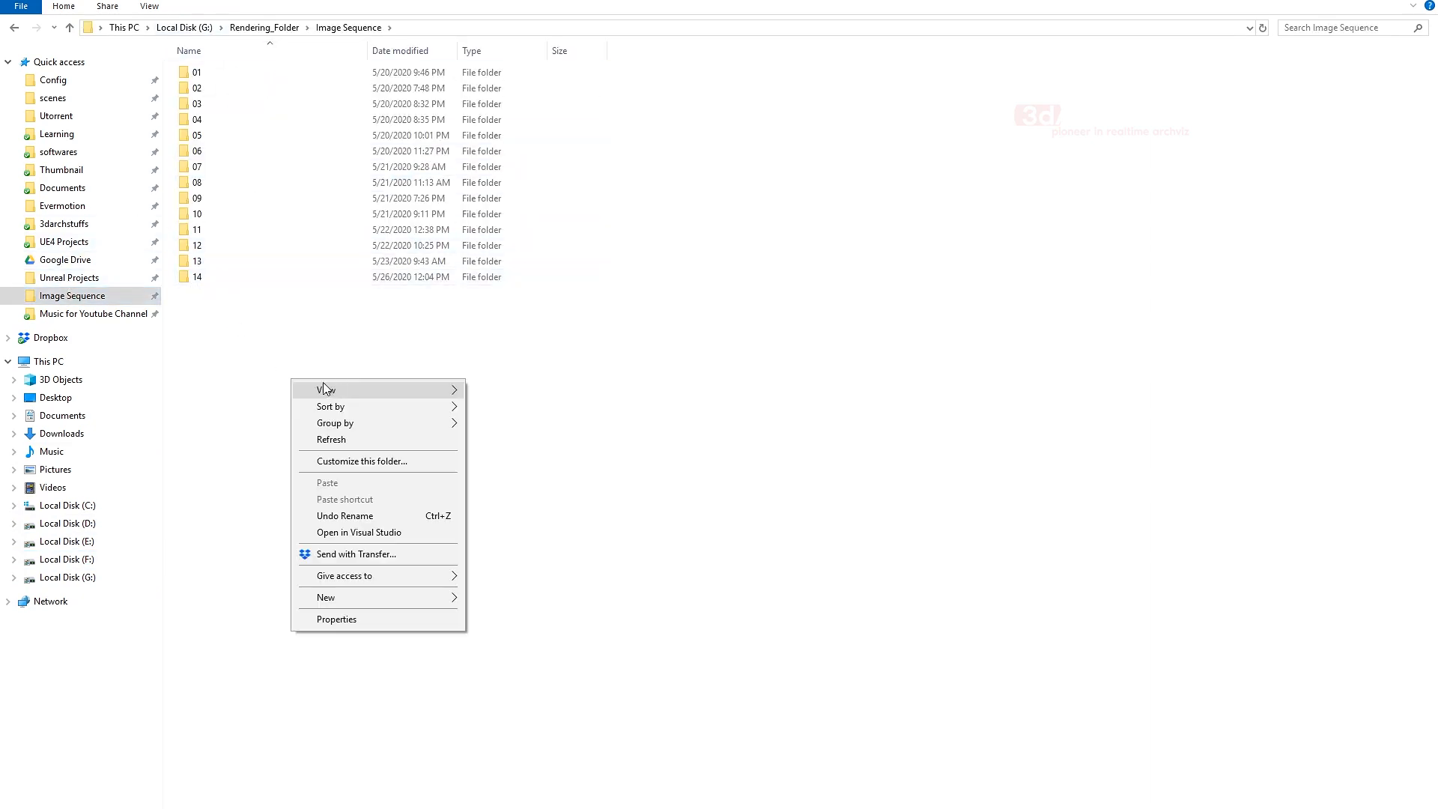
mouse_move(352, 389)
click(481, 456)
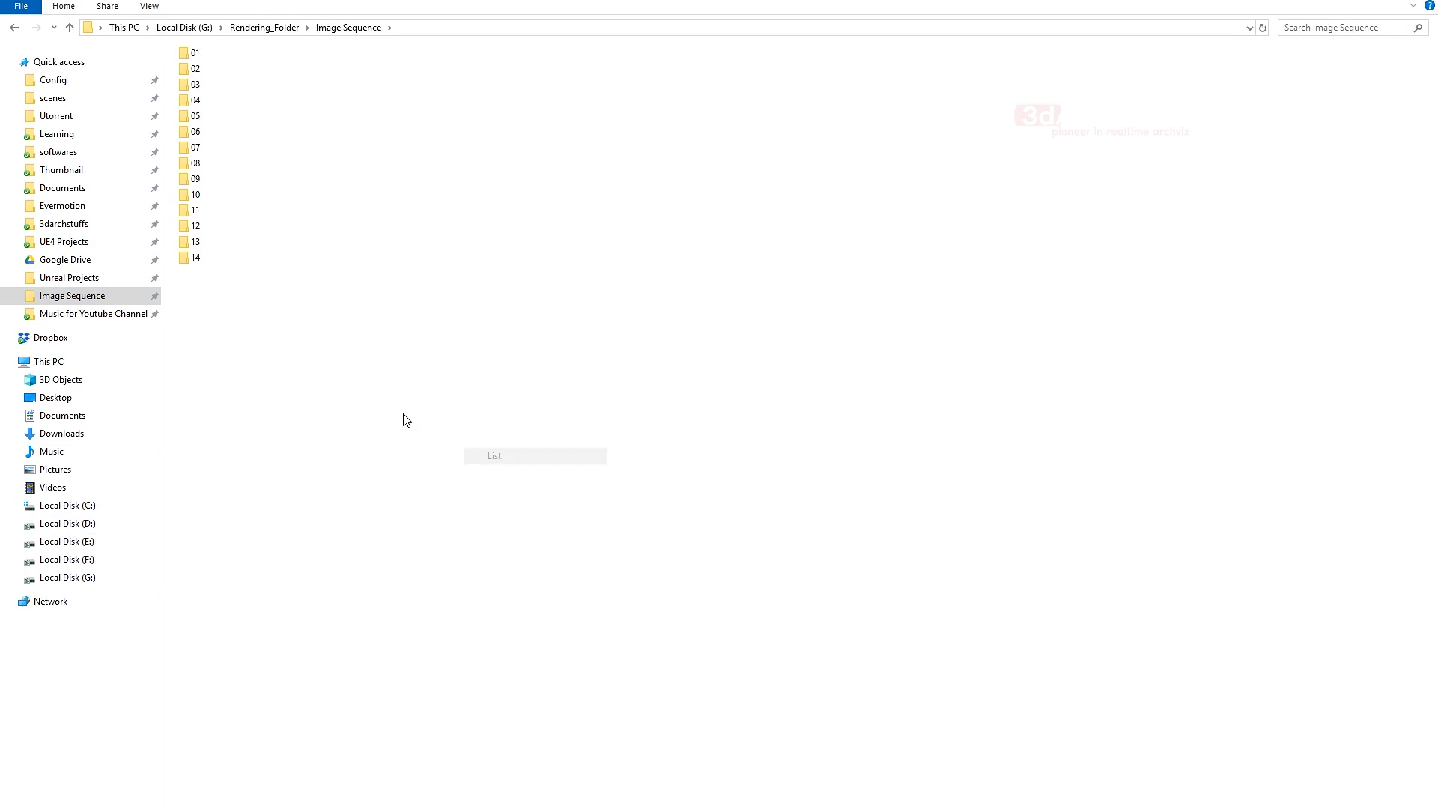
double_click(198, 258)
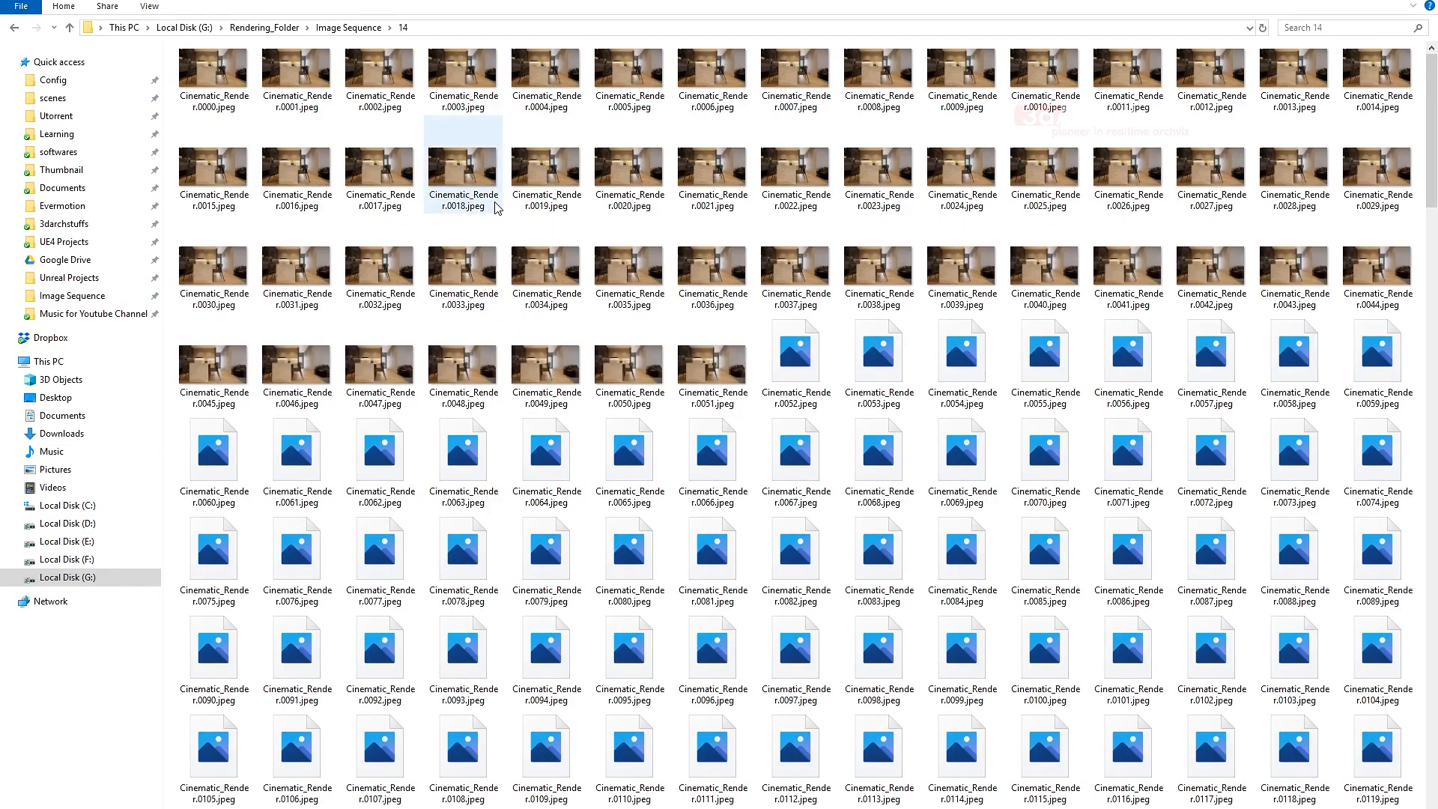
- Show the rendered frames in folder 14 in List view and minimise File Explorer
right_click(509, 213)
mouse_move(531, 221)
click(716, 292)
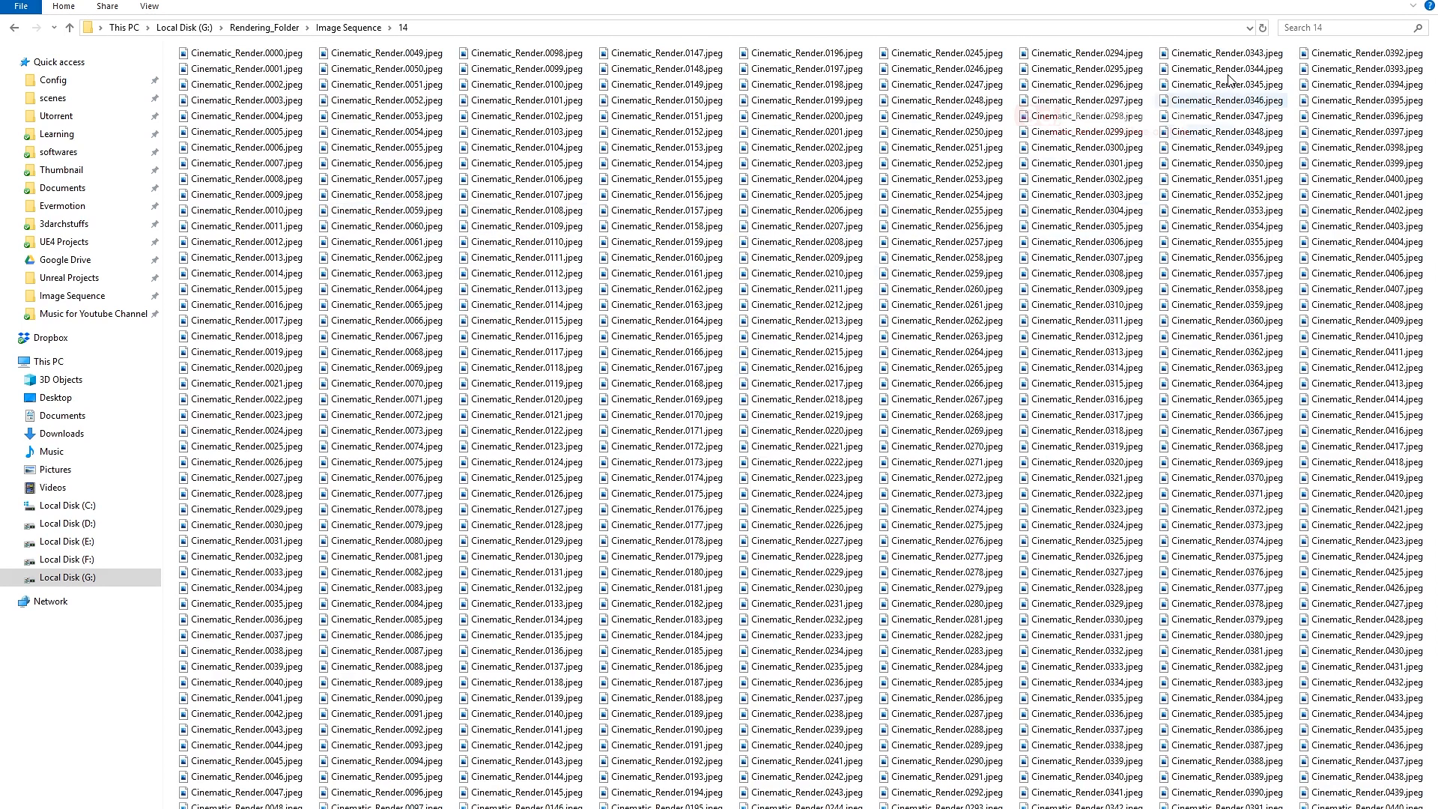
click(1321, 2)
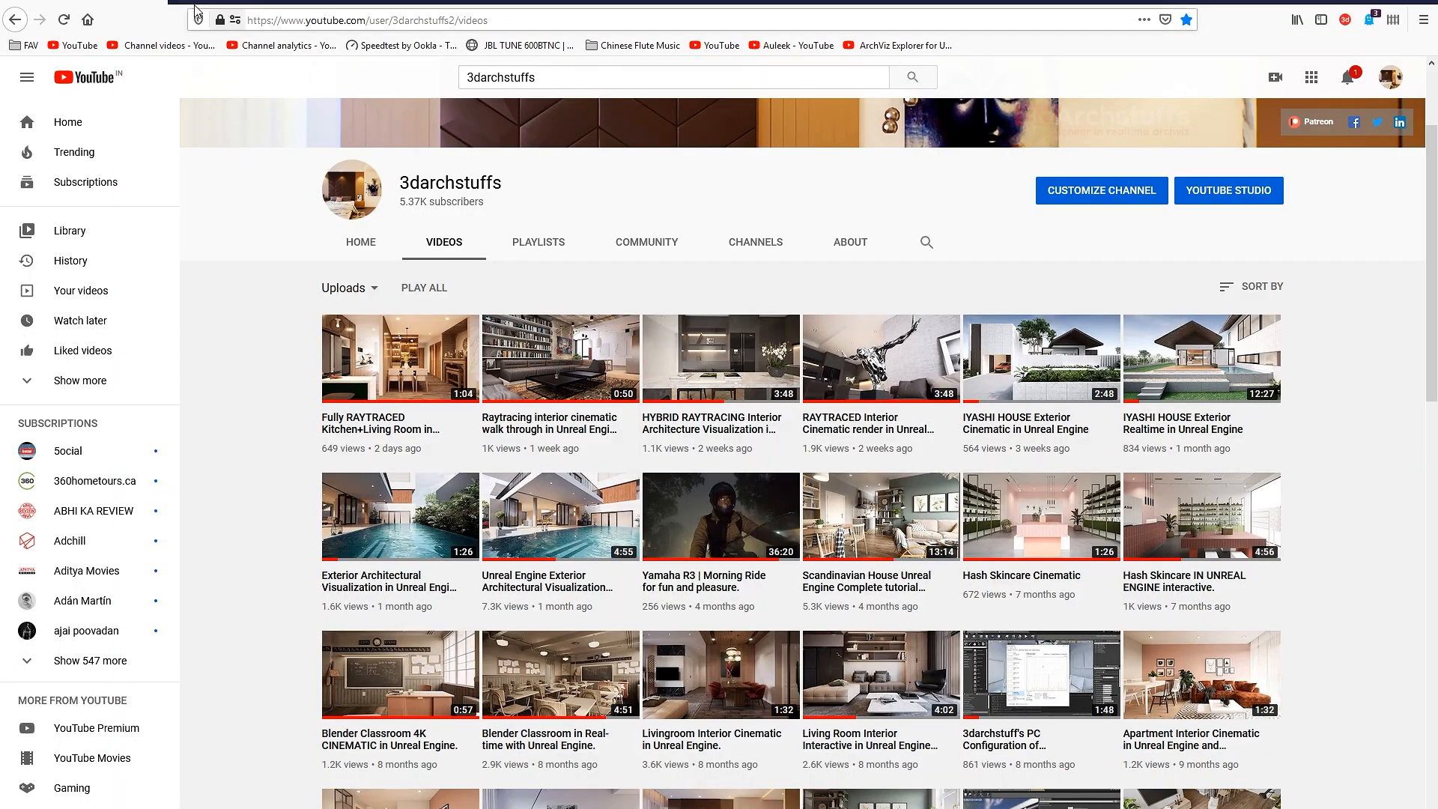
- Search the web for "djv viwer" in Firefox, view the DJV site's download page and leave the browser
key(ctrl+t)
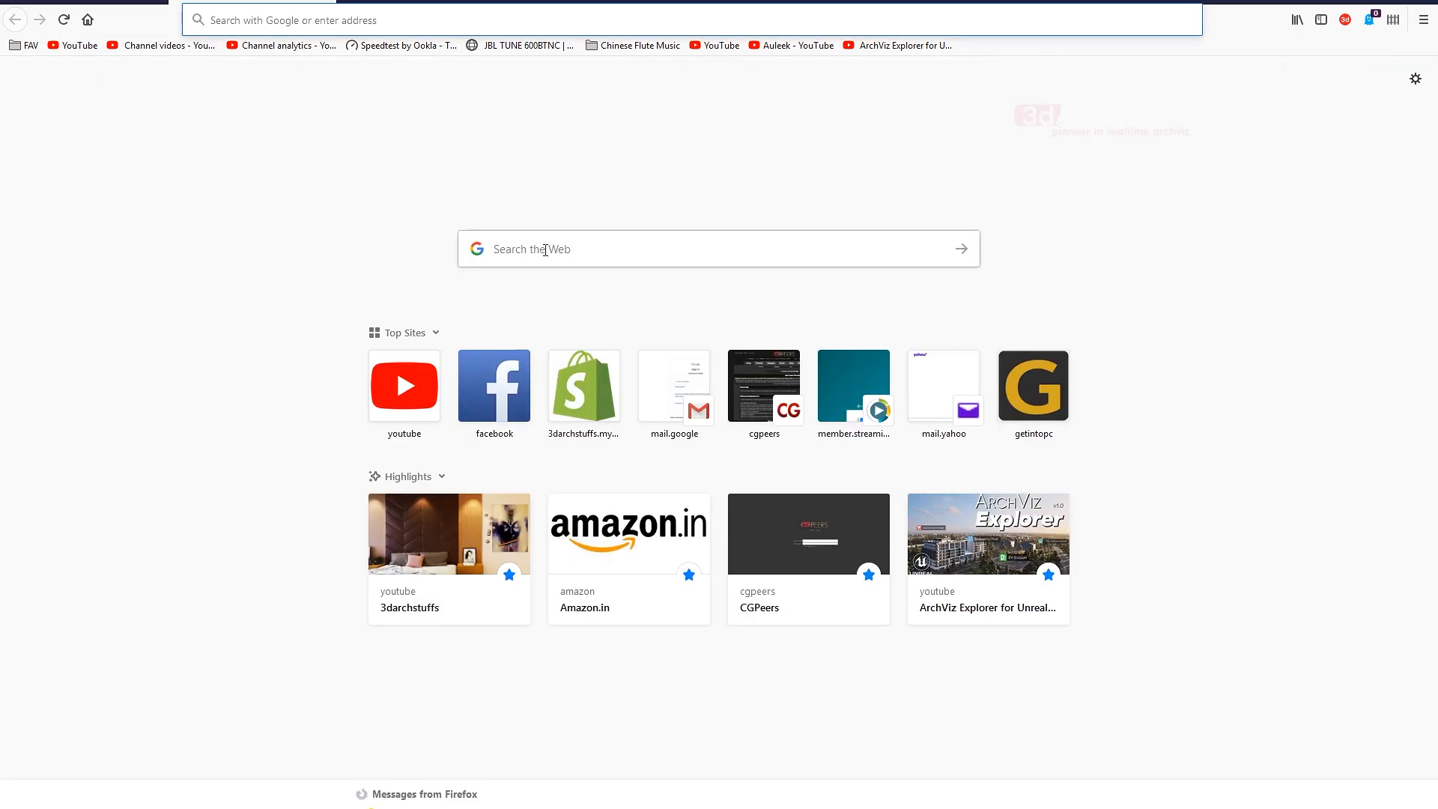
click(557, 252)
text(d)
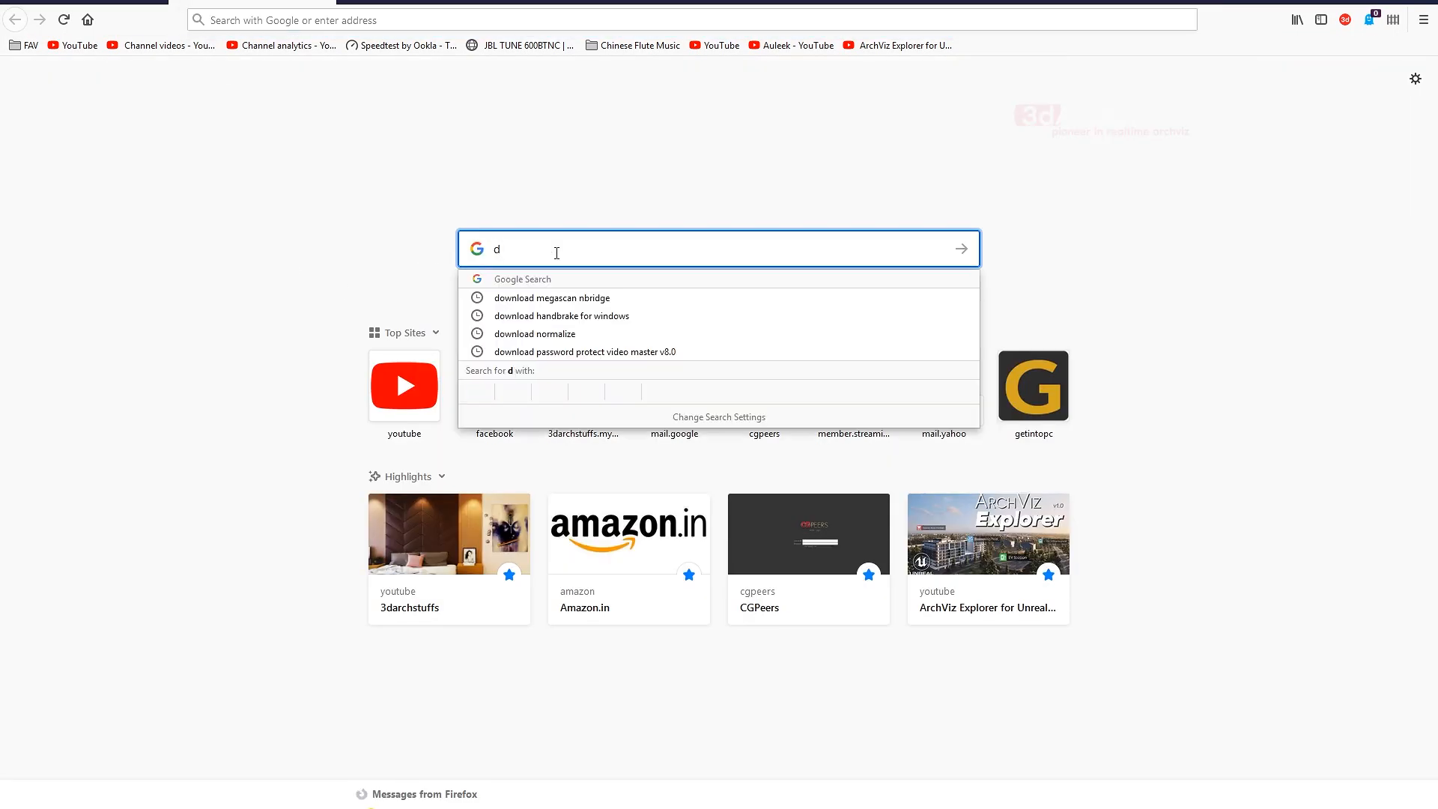
text(jv v)
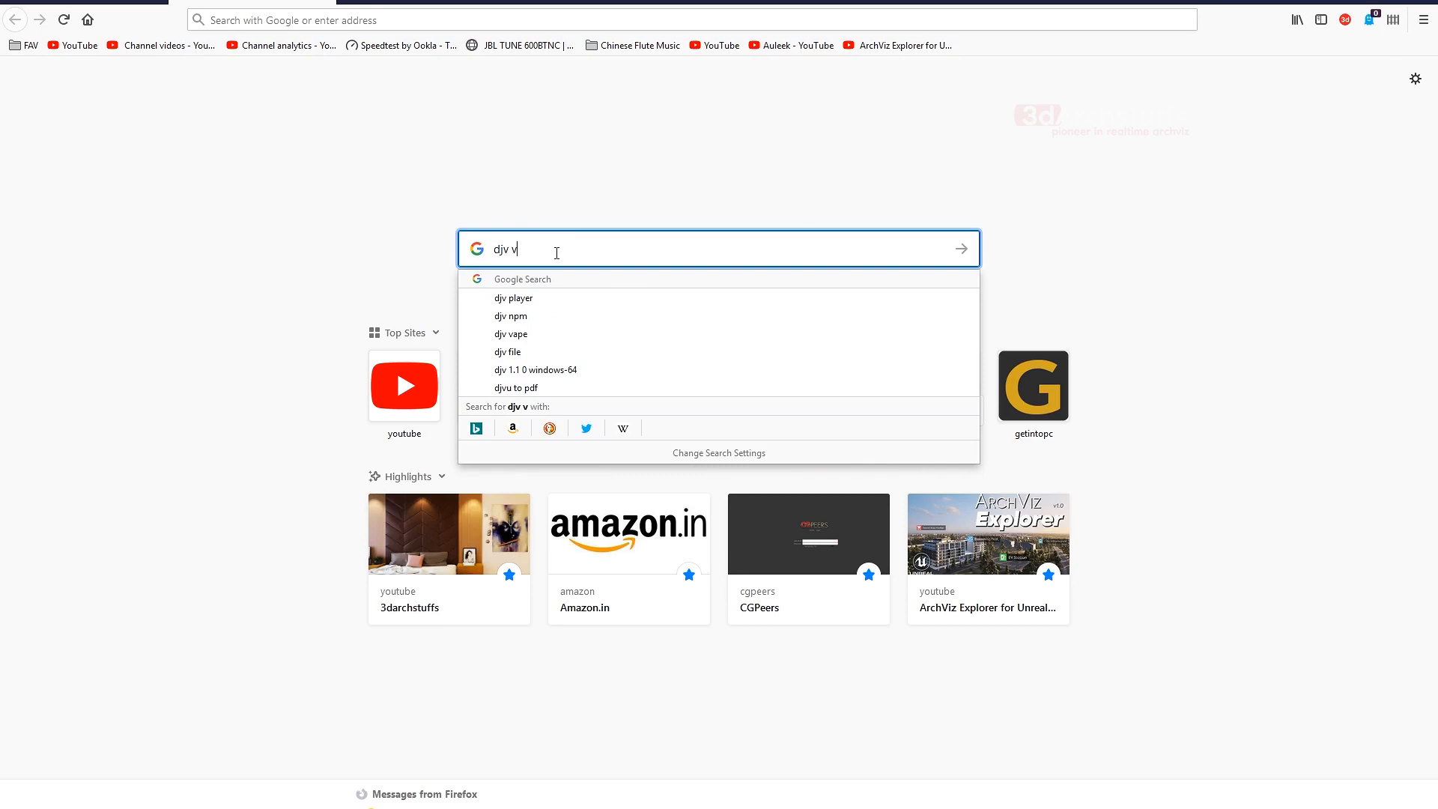
text(iwer)
key(Return)
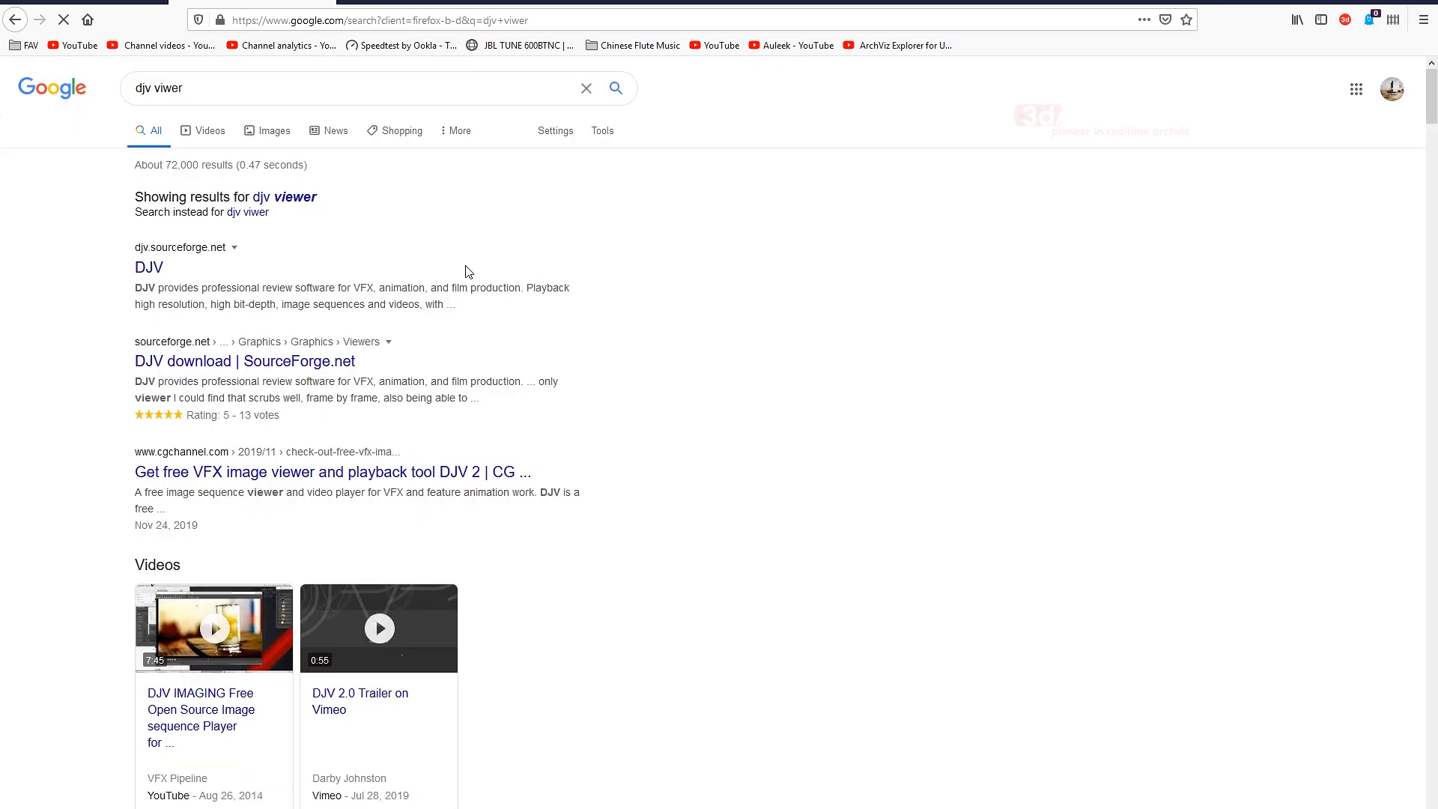
click(153, 269)
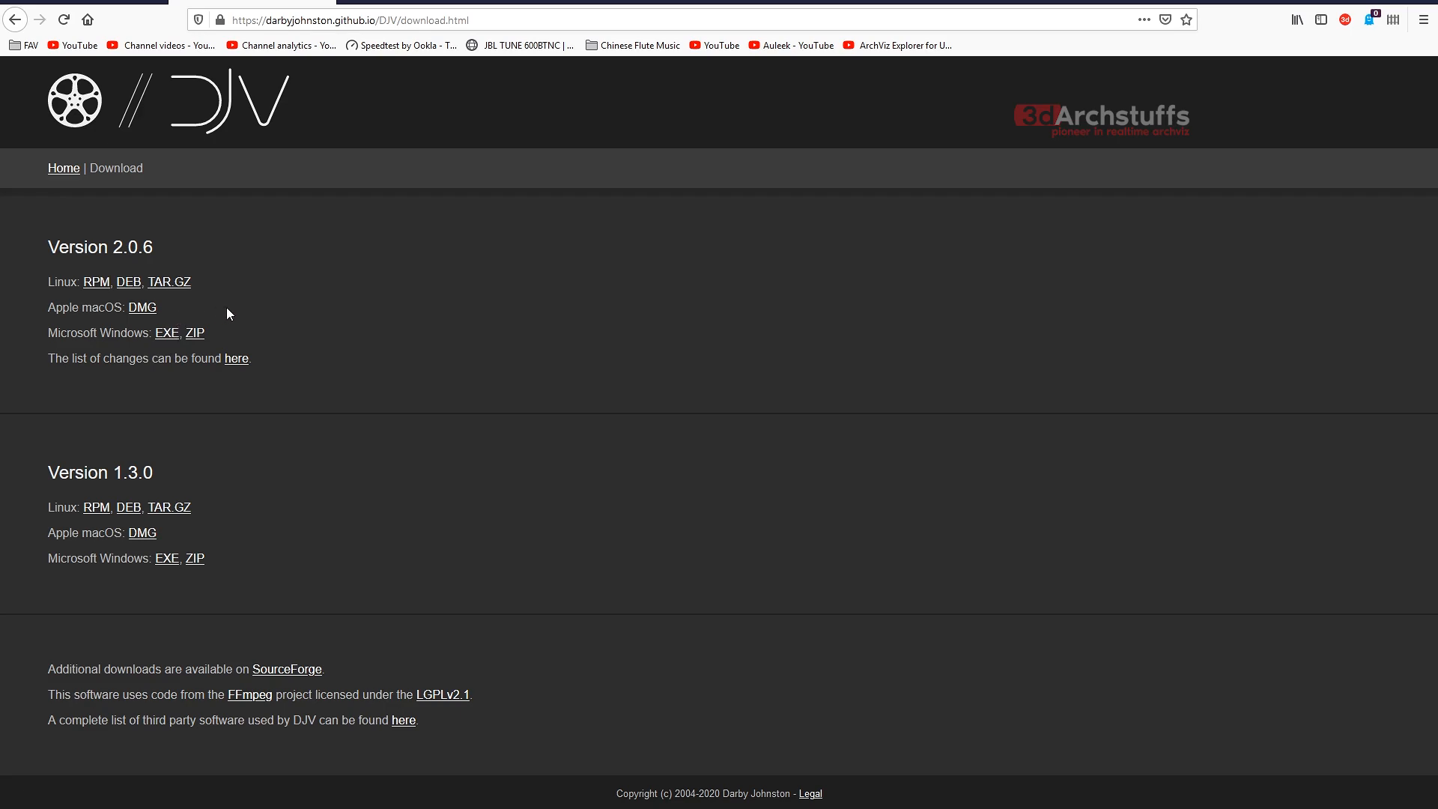
click(324, 1)
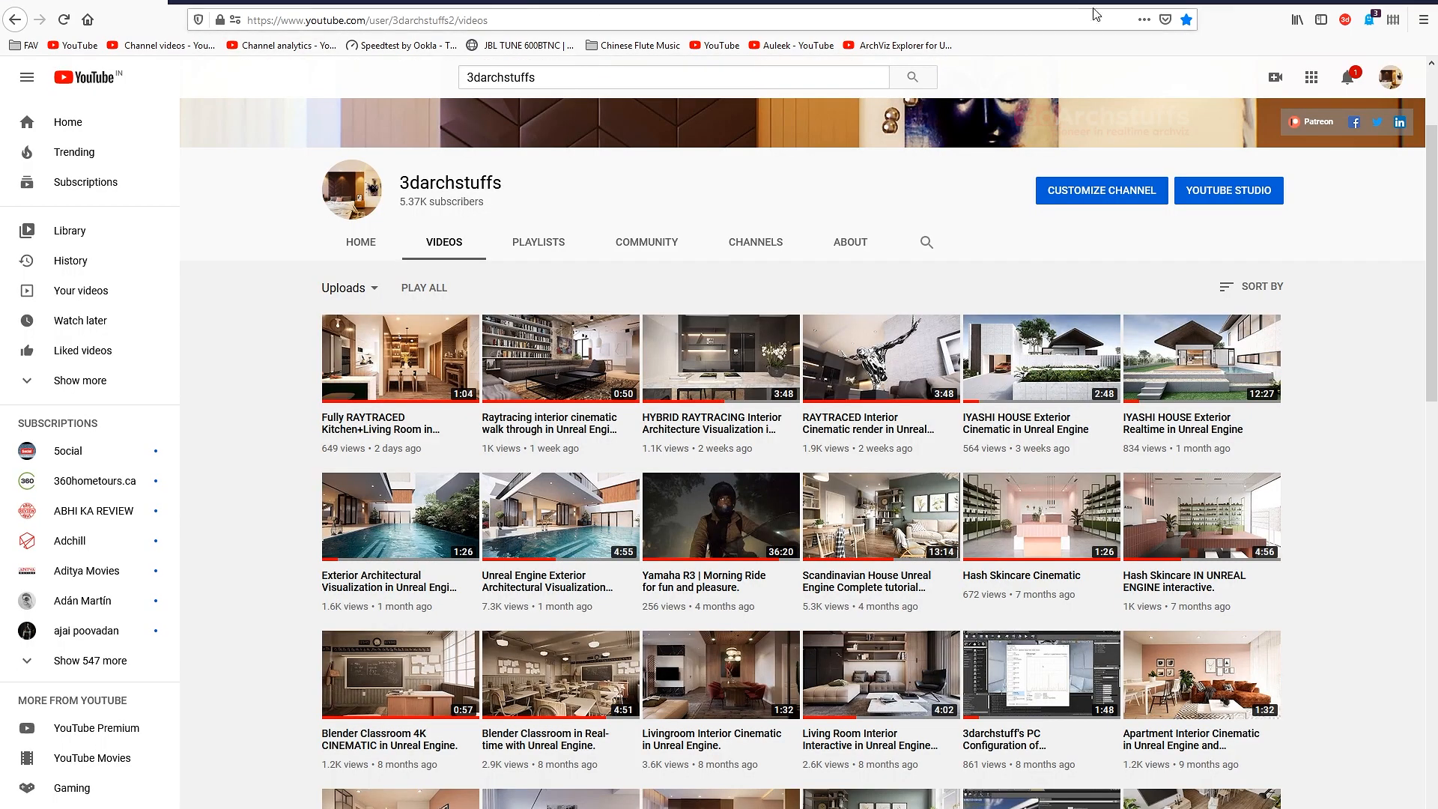
click(1346, 1)
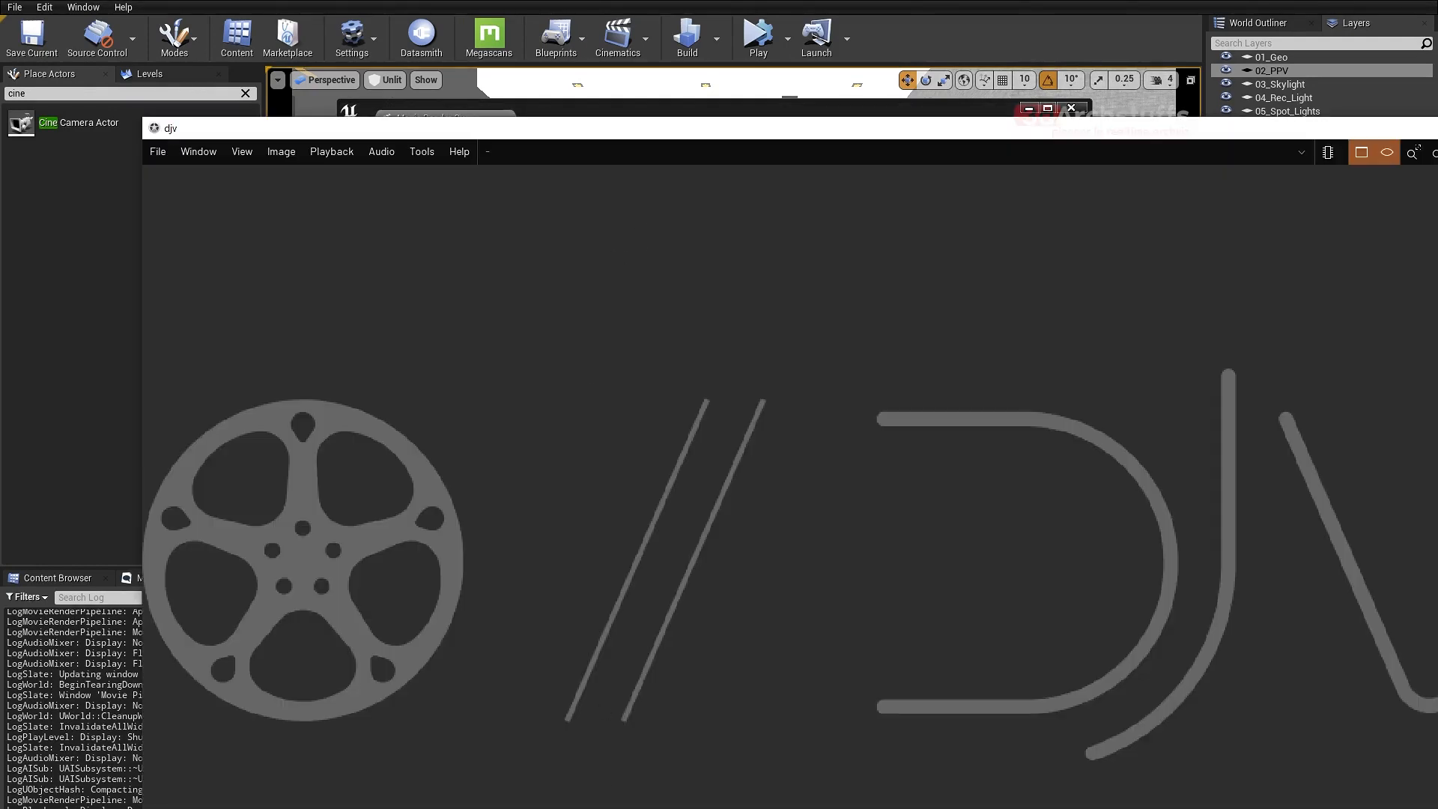
- Maximise the DJV window, read through its version and licence information and close the information page
double_click(573, 140)
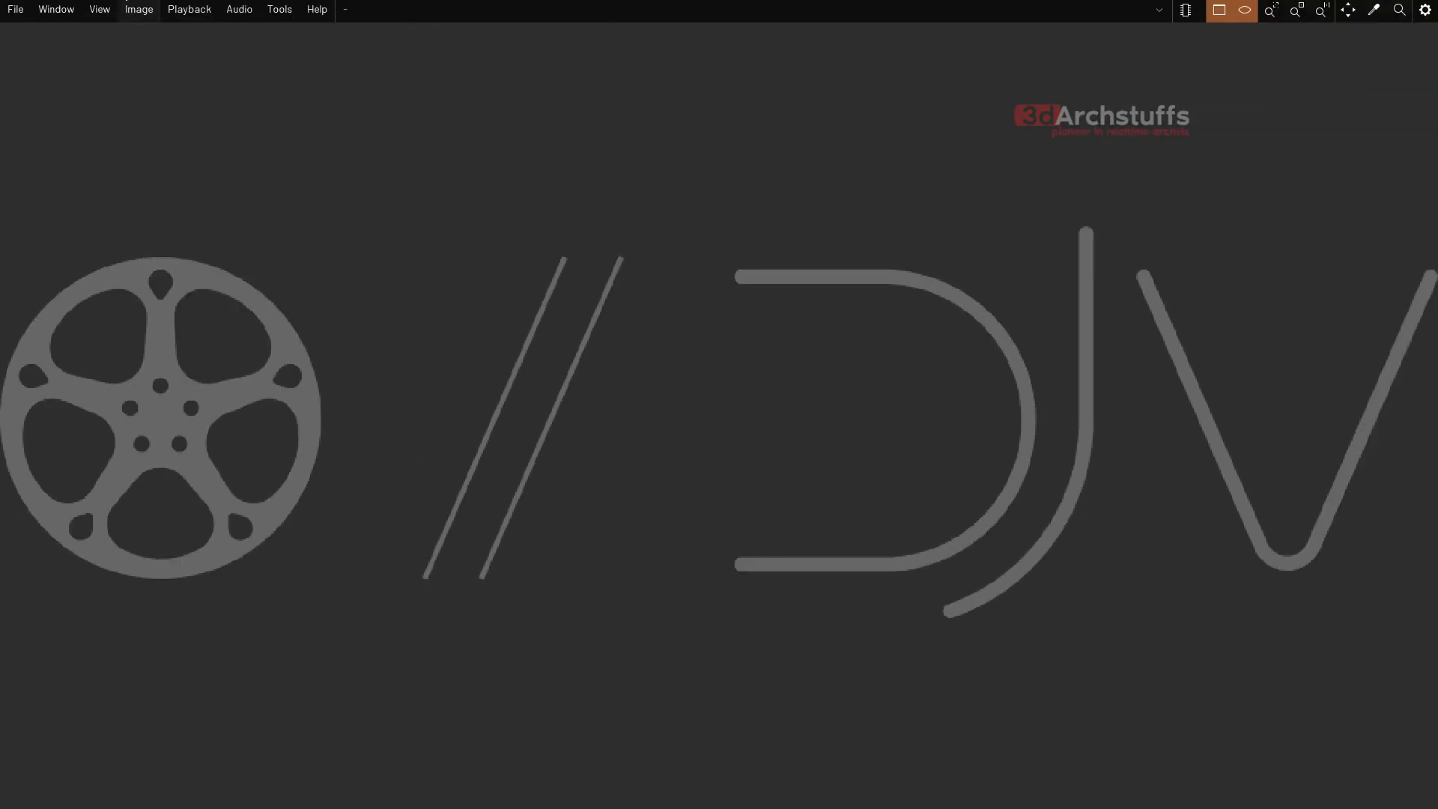
click(312, 16)
click(338, 67)
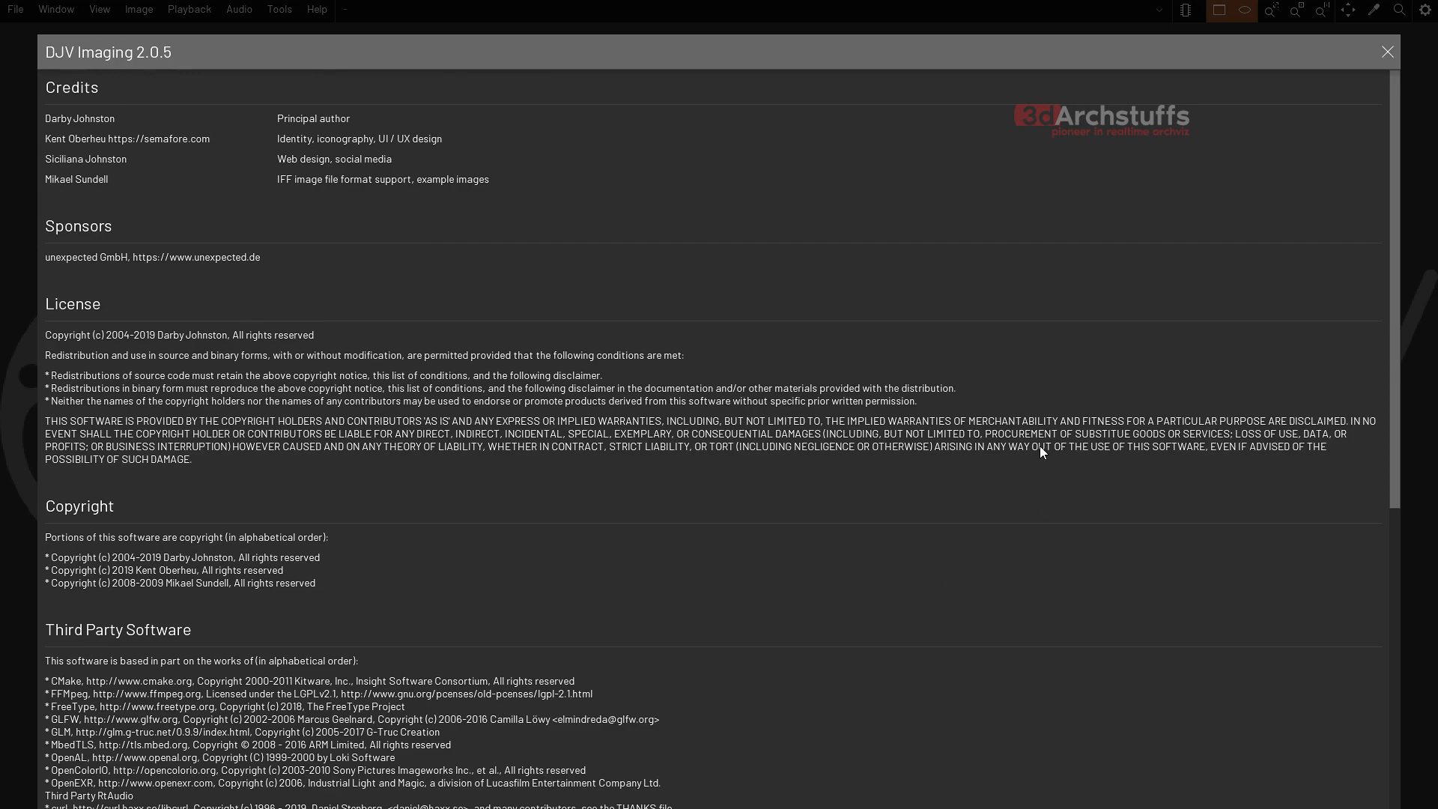
scroll(1040, 447, down, 8)
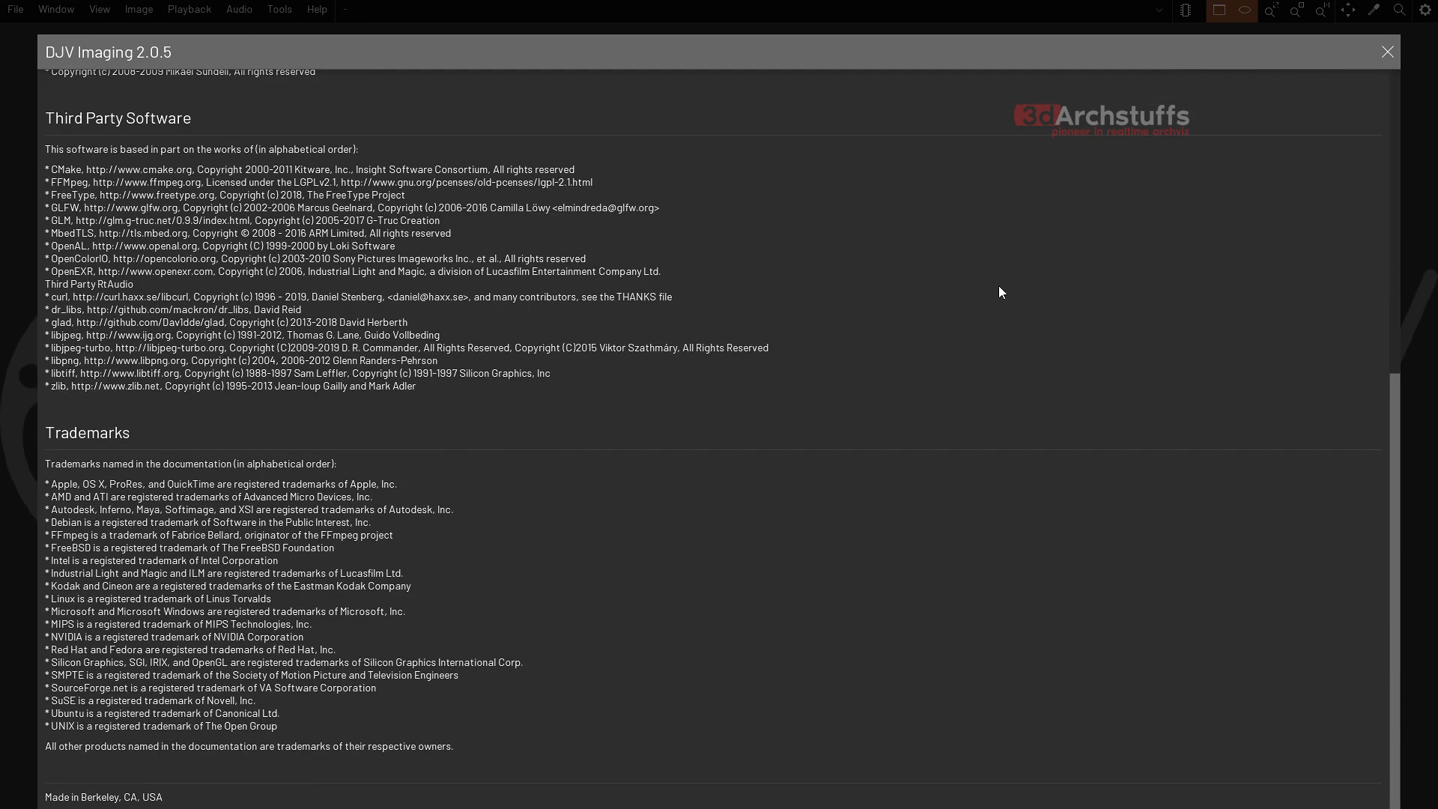
click(1387, 54)
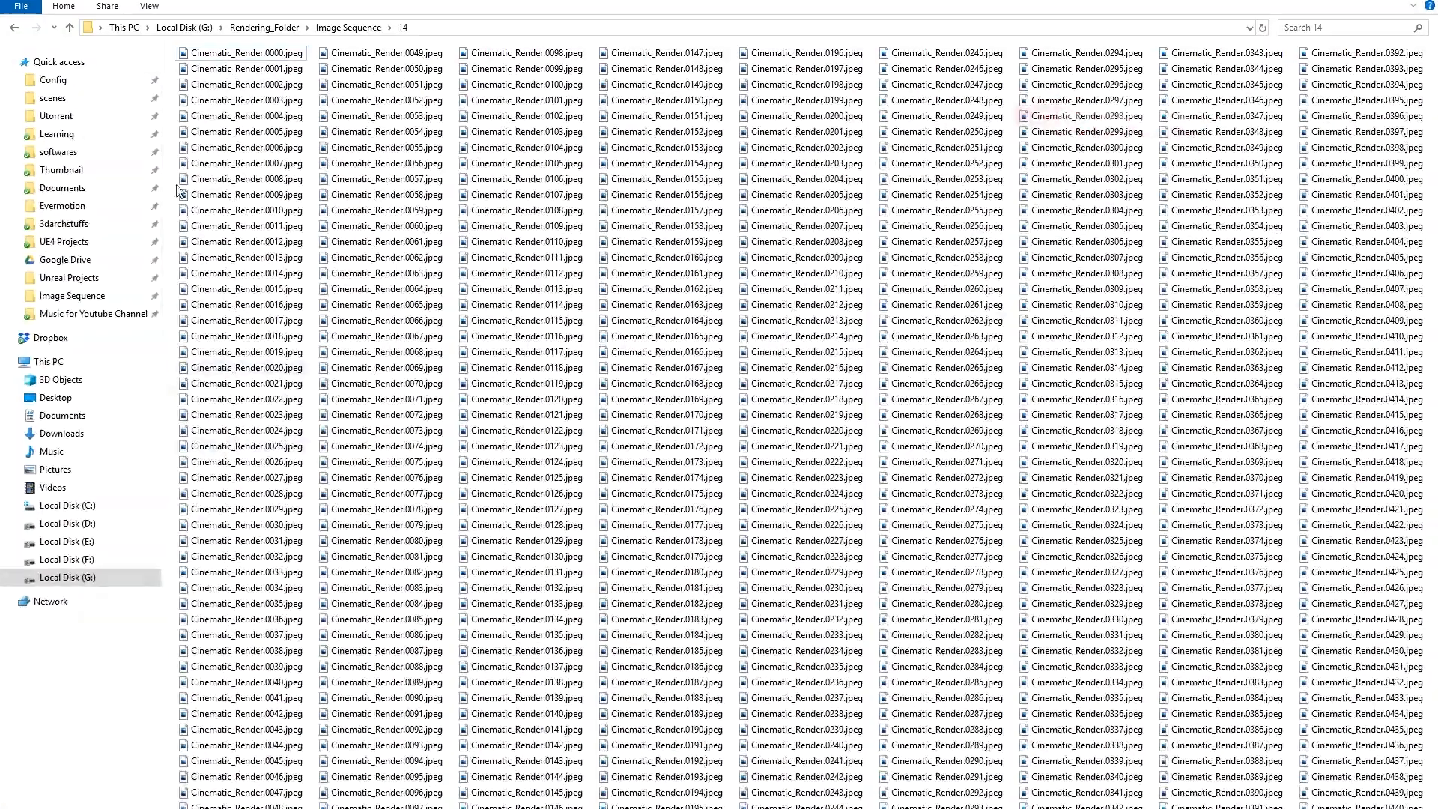
- Load the image sequence starting at Cinematic_Render.0000.jpeg from folder 14 into DJV and play it at 30.00 speed
drag(247, 54, 651, 808)
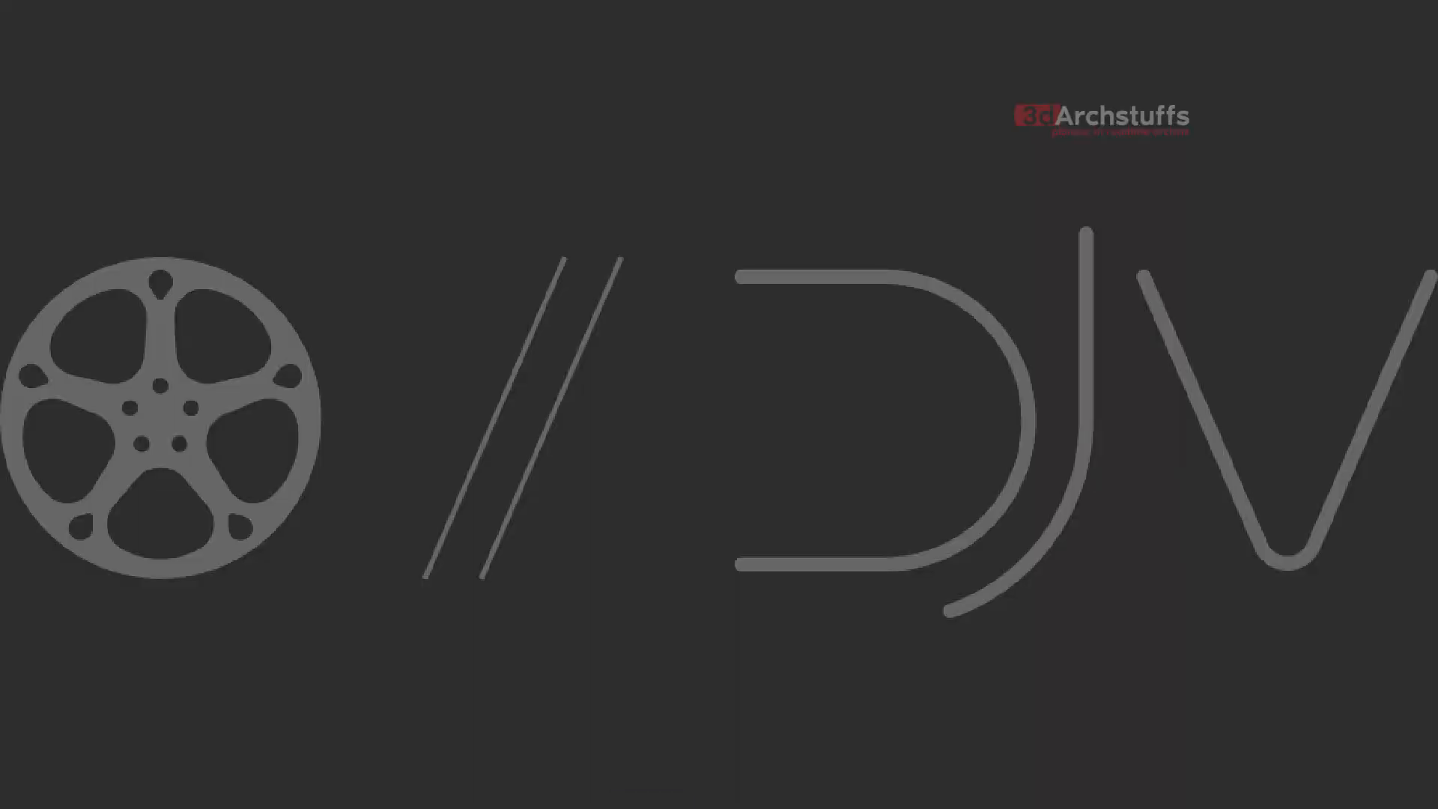
drag(613, 448, 613, 448)
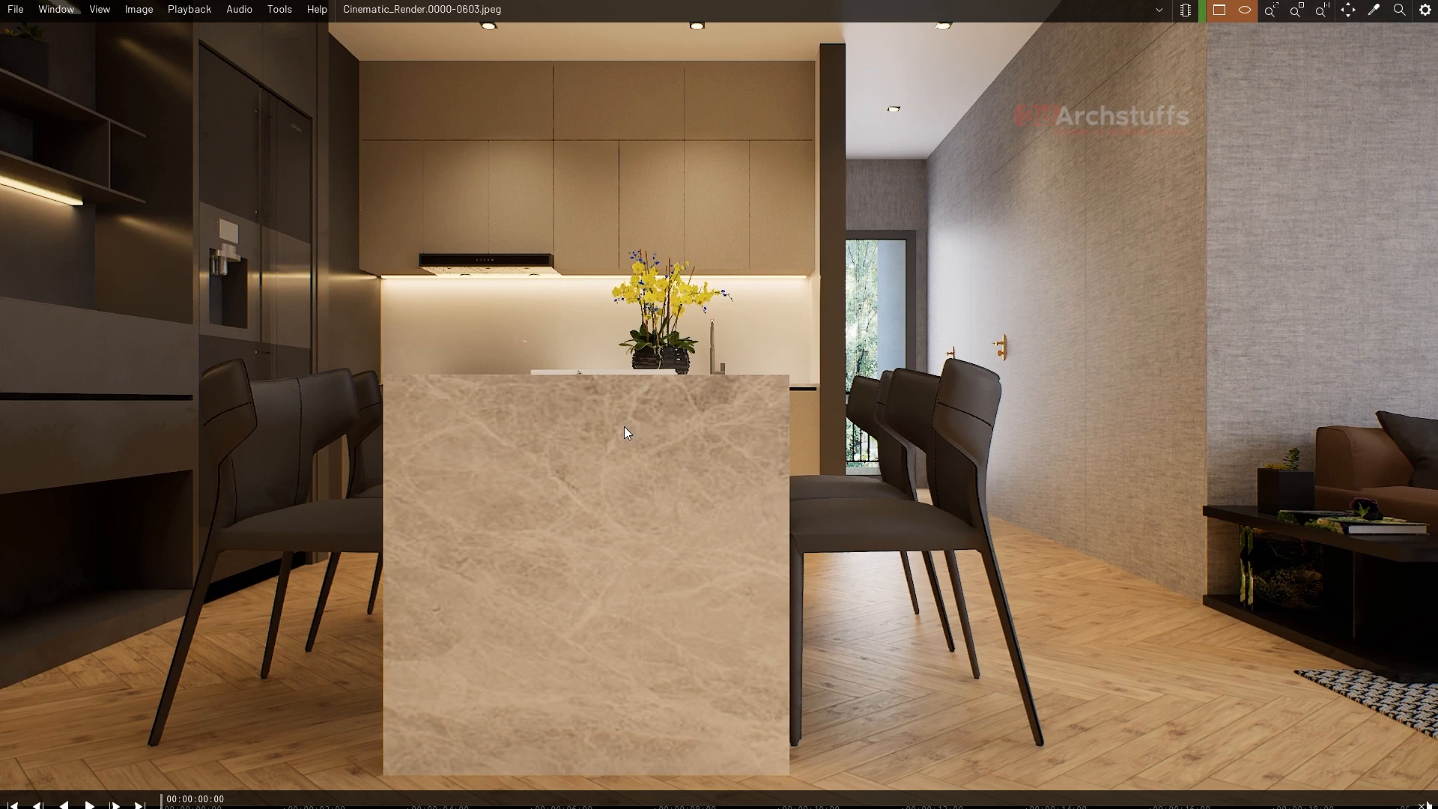
click(28, 806)
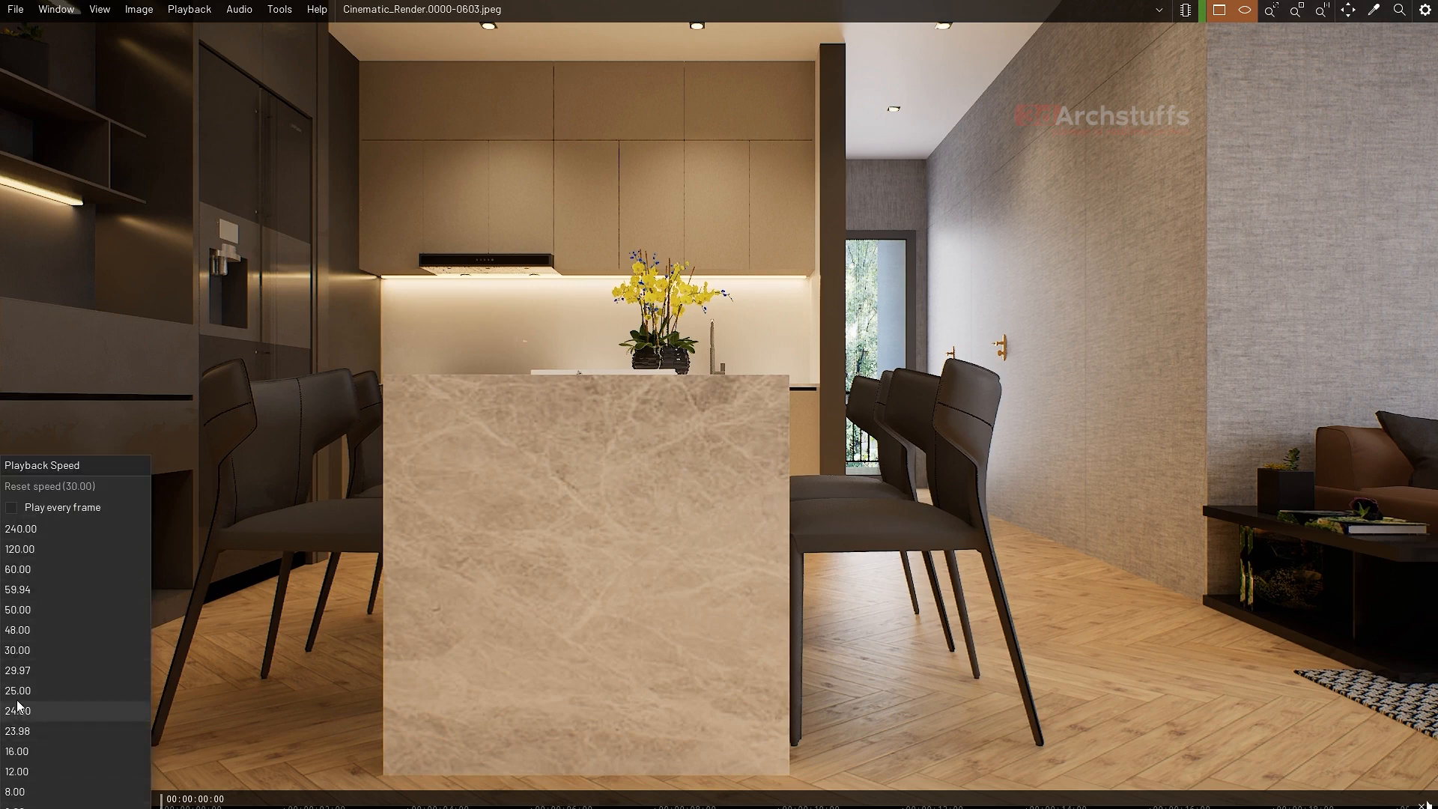
click(21, 658)
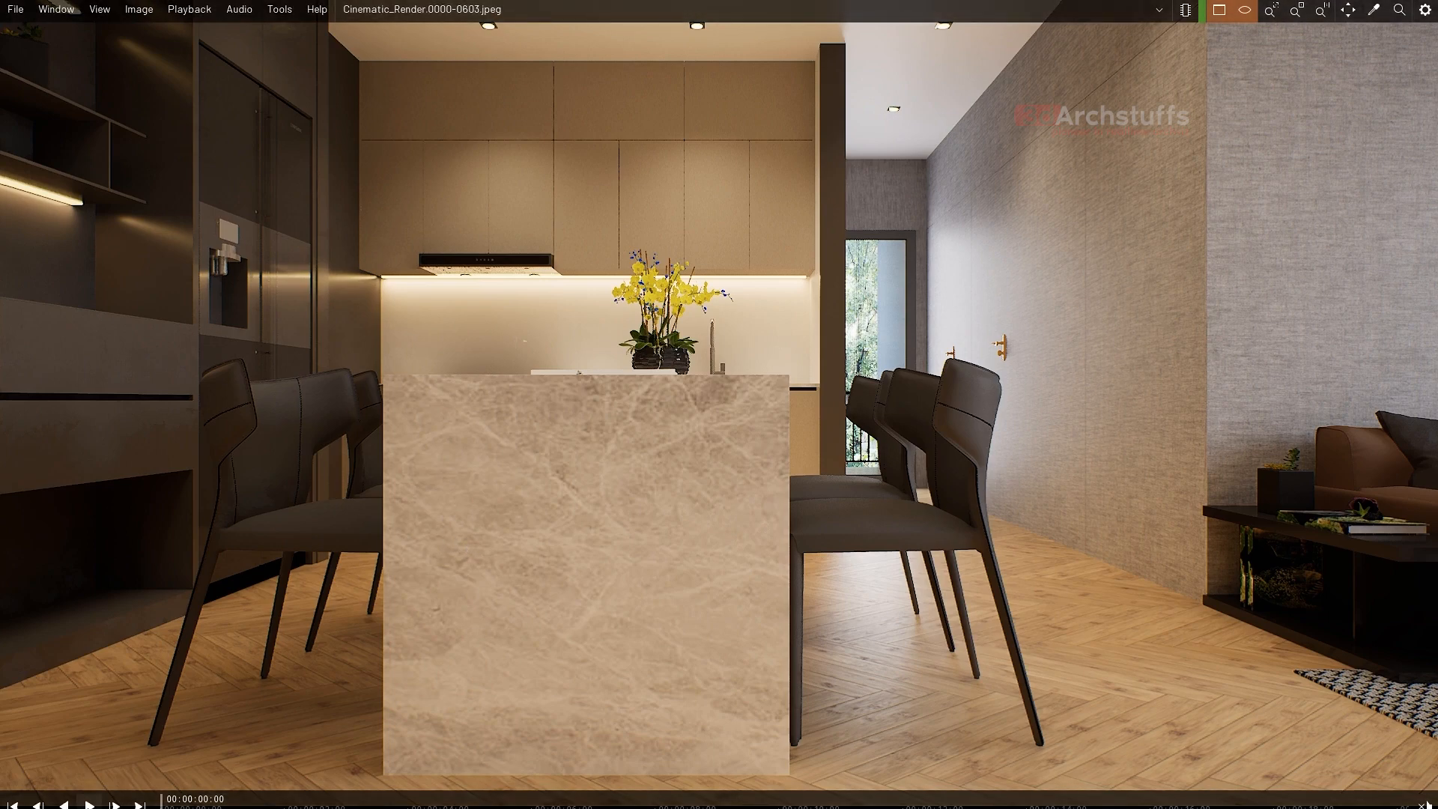
click(89, 804)
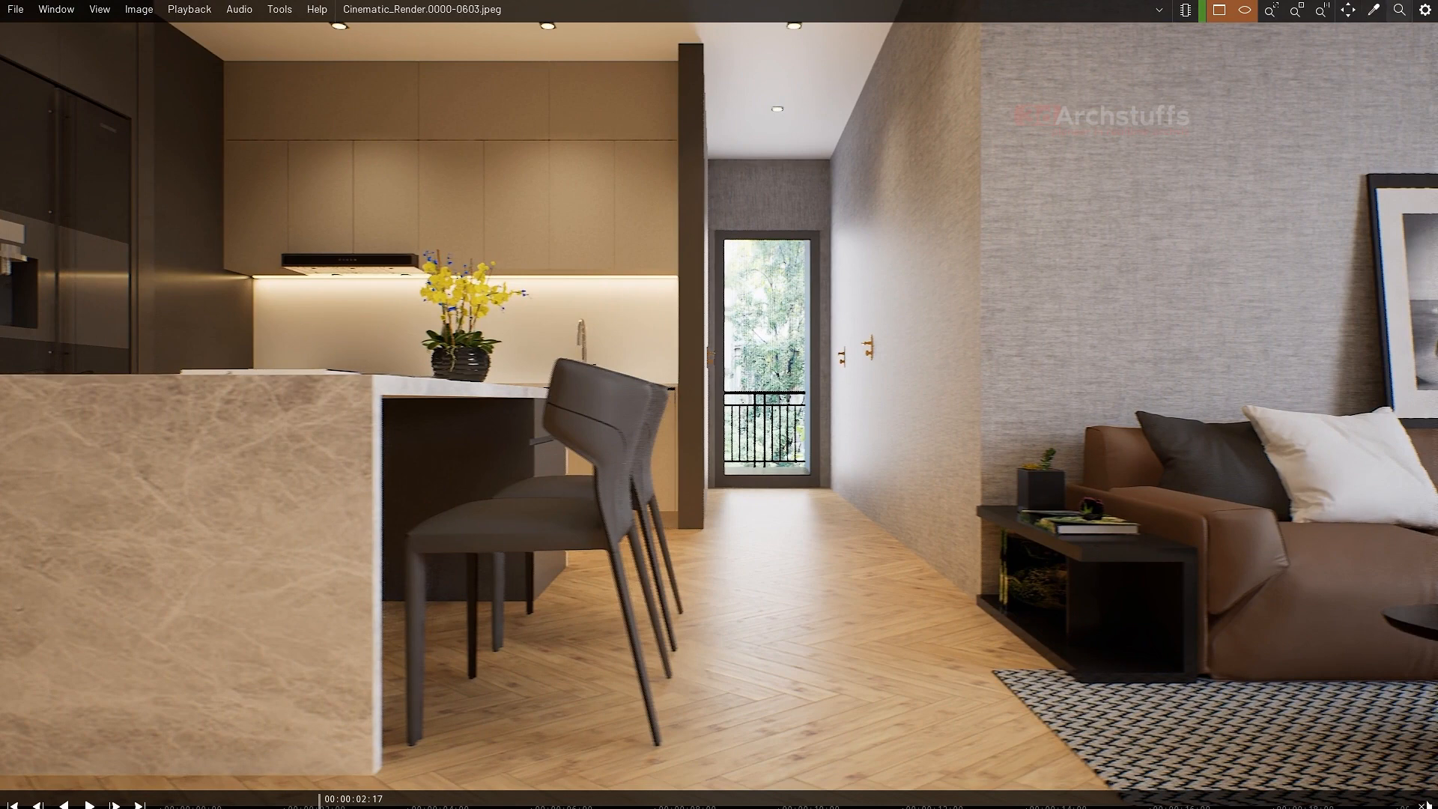
- Return to Unreal Editor, minimise the Movie Render Queue and set the viewport to Lit mode
key(alt+Tab)
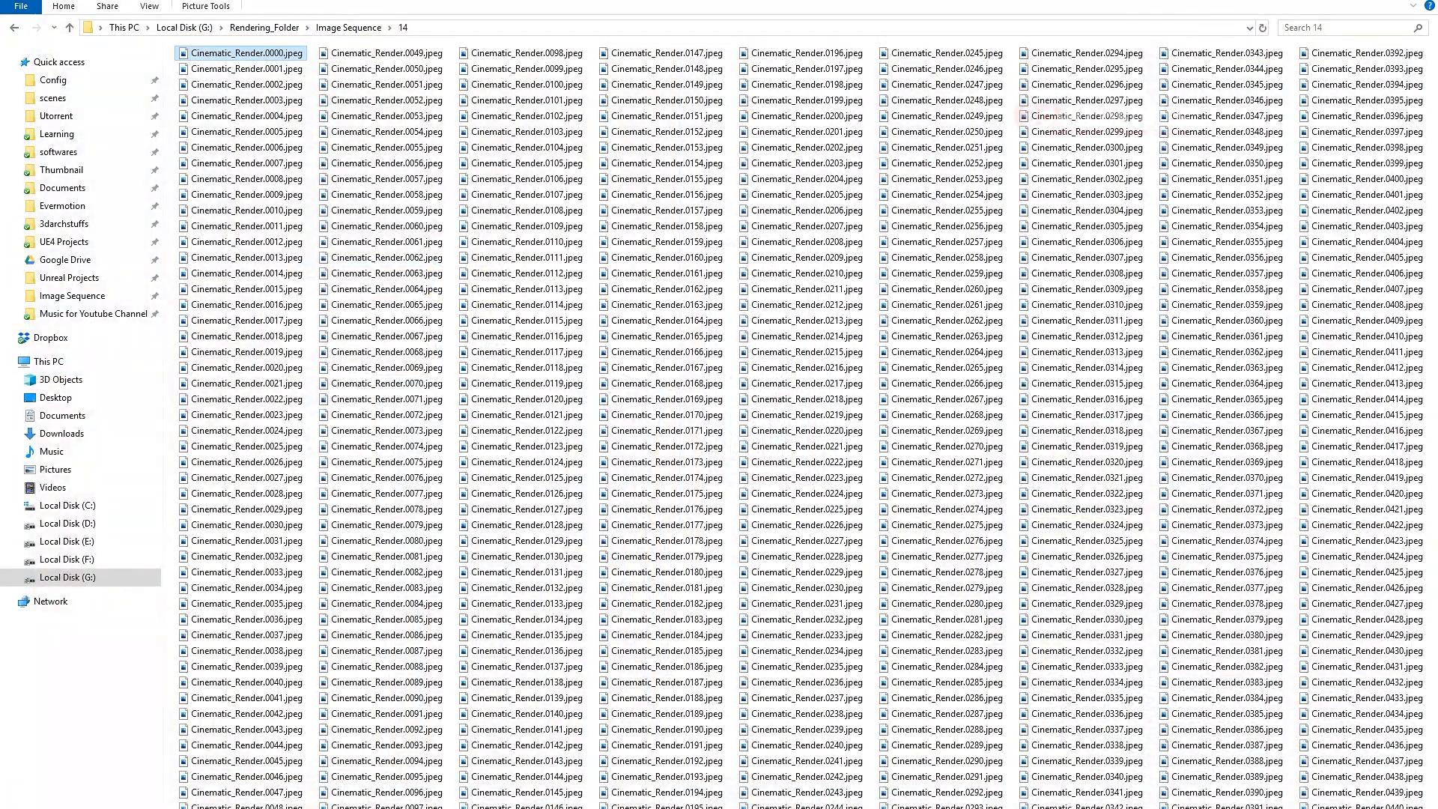
click(69, 27)
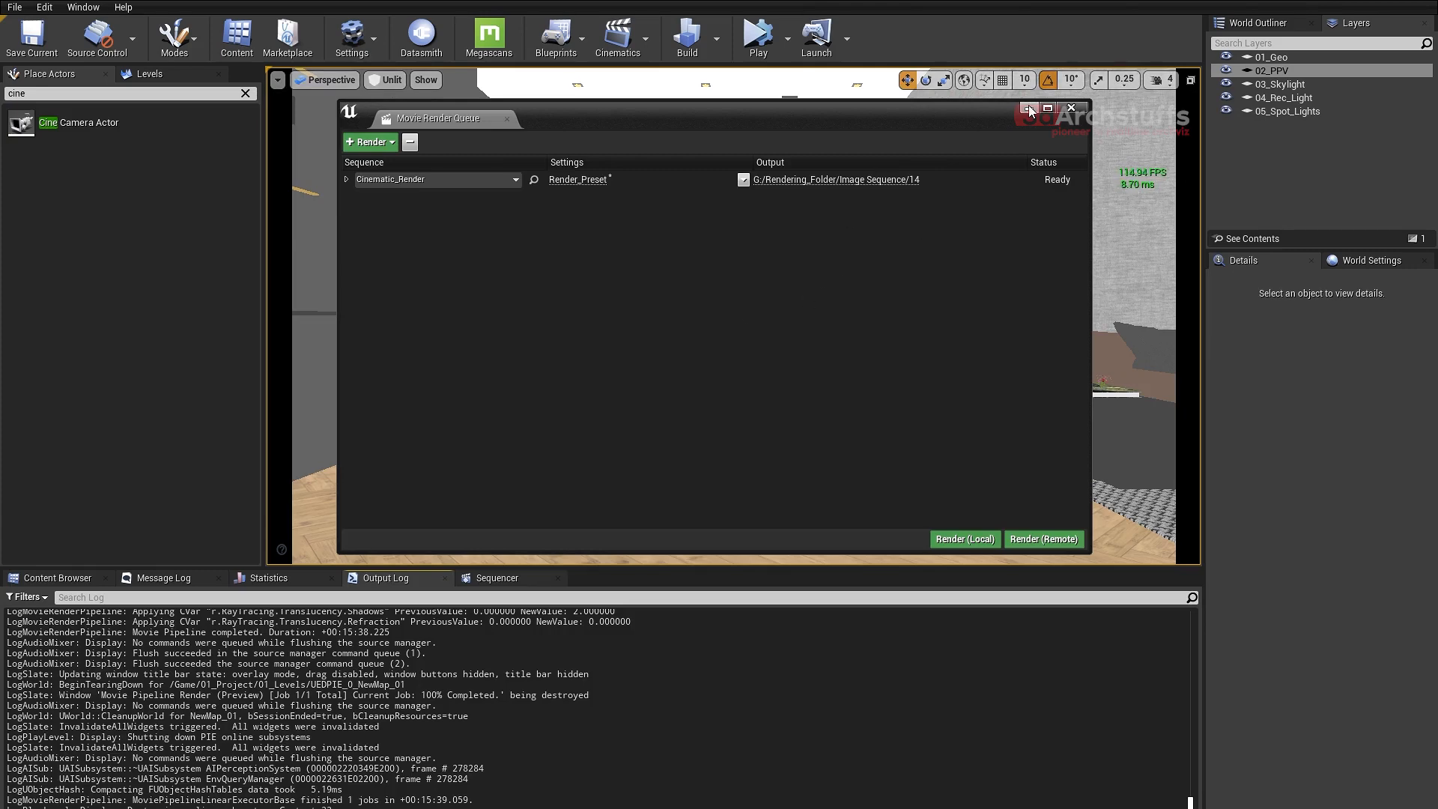
click(1029, 108)
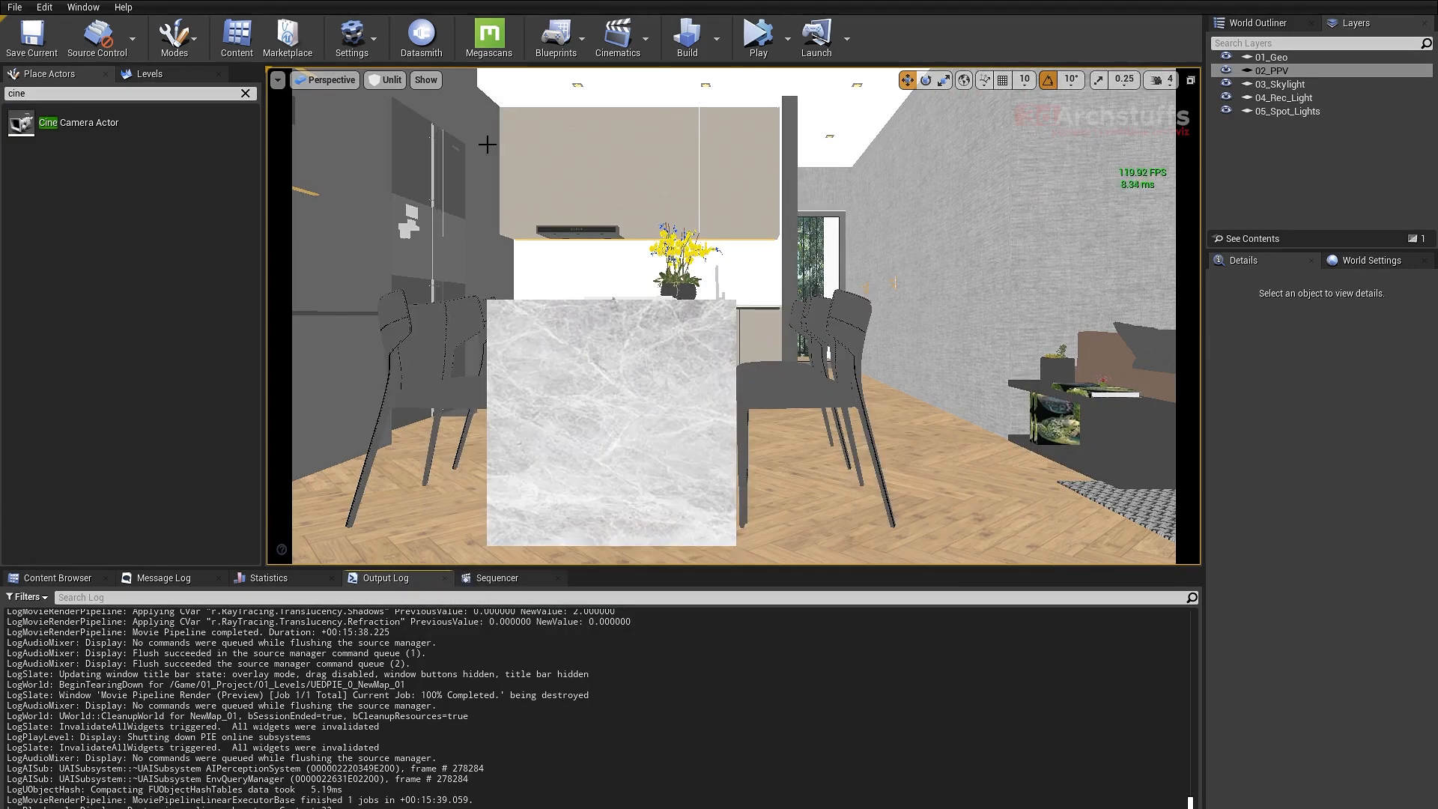
click(388, 80)
click(399, 96)
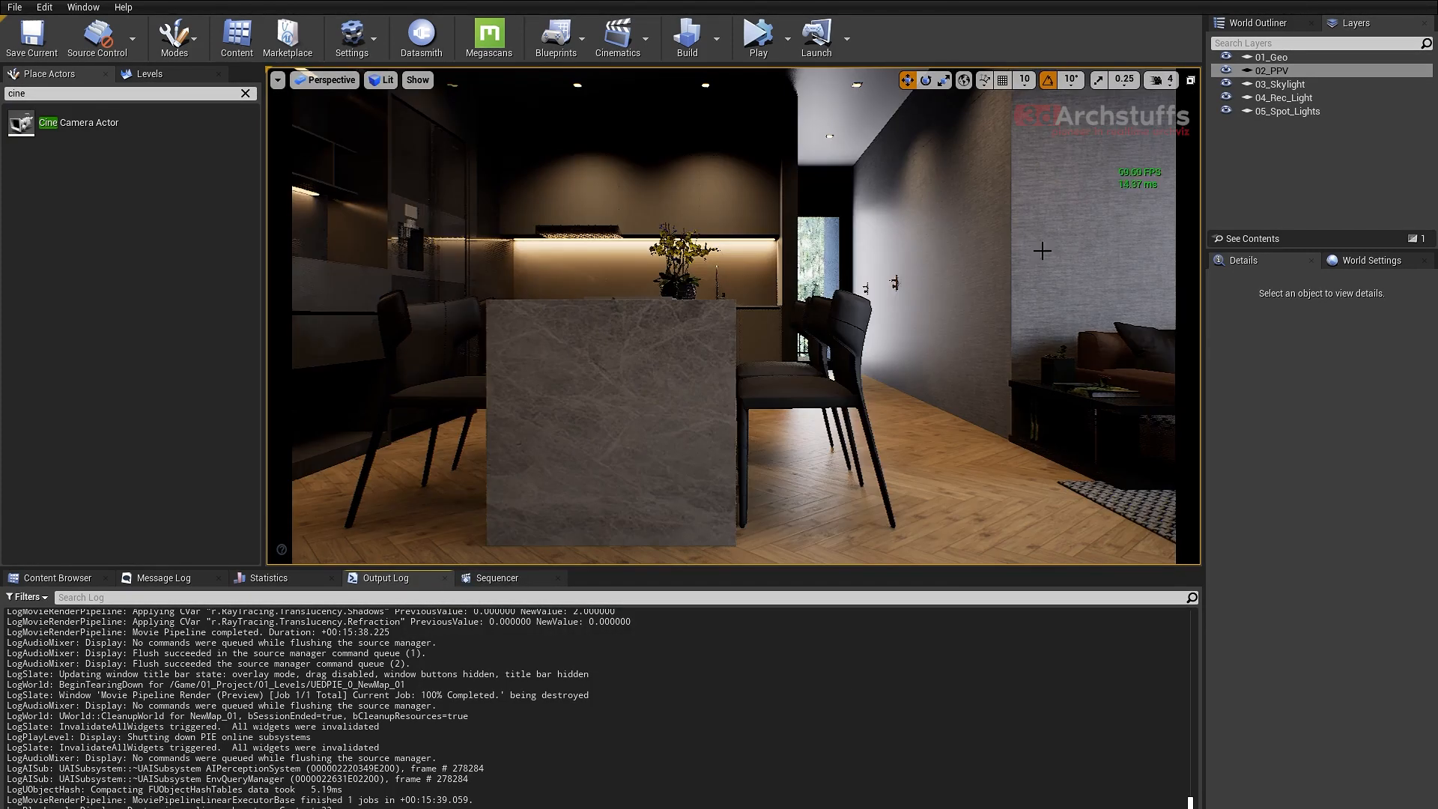
- Select the PostProcessVolume through the 02_PPV layer, then show the Sequencer and release the camera cuts lock to look around the kitchen
click(1271, 70)
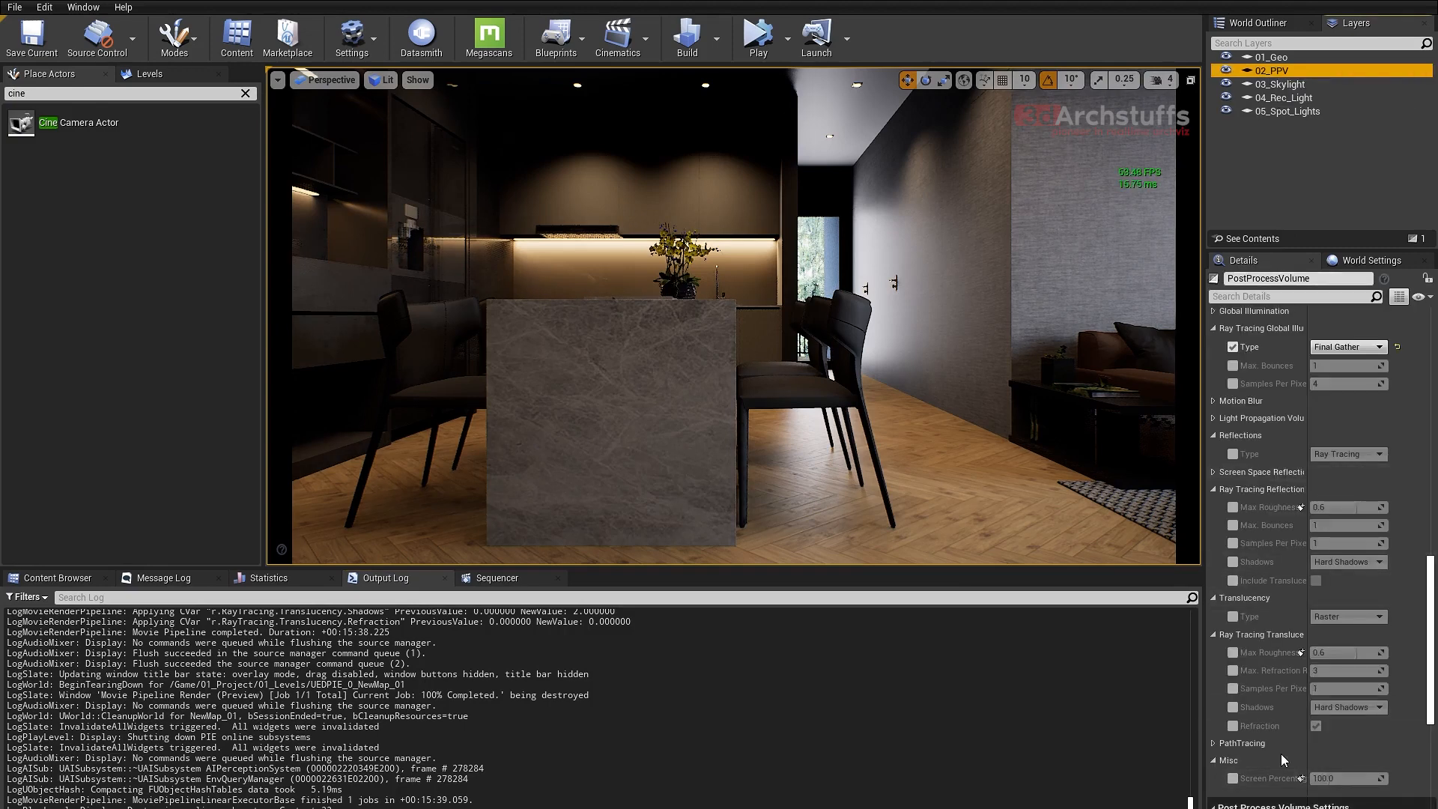
right_drag(867, 364, 867, 364)
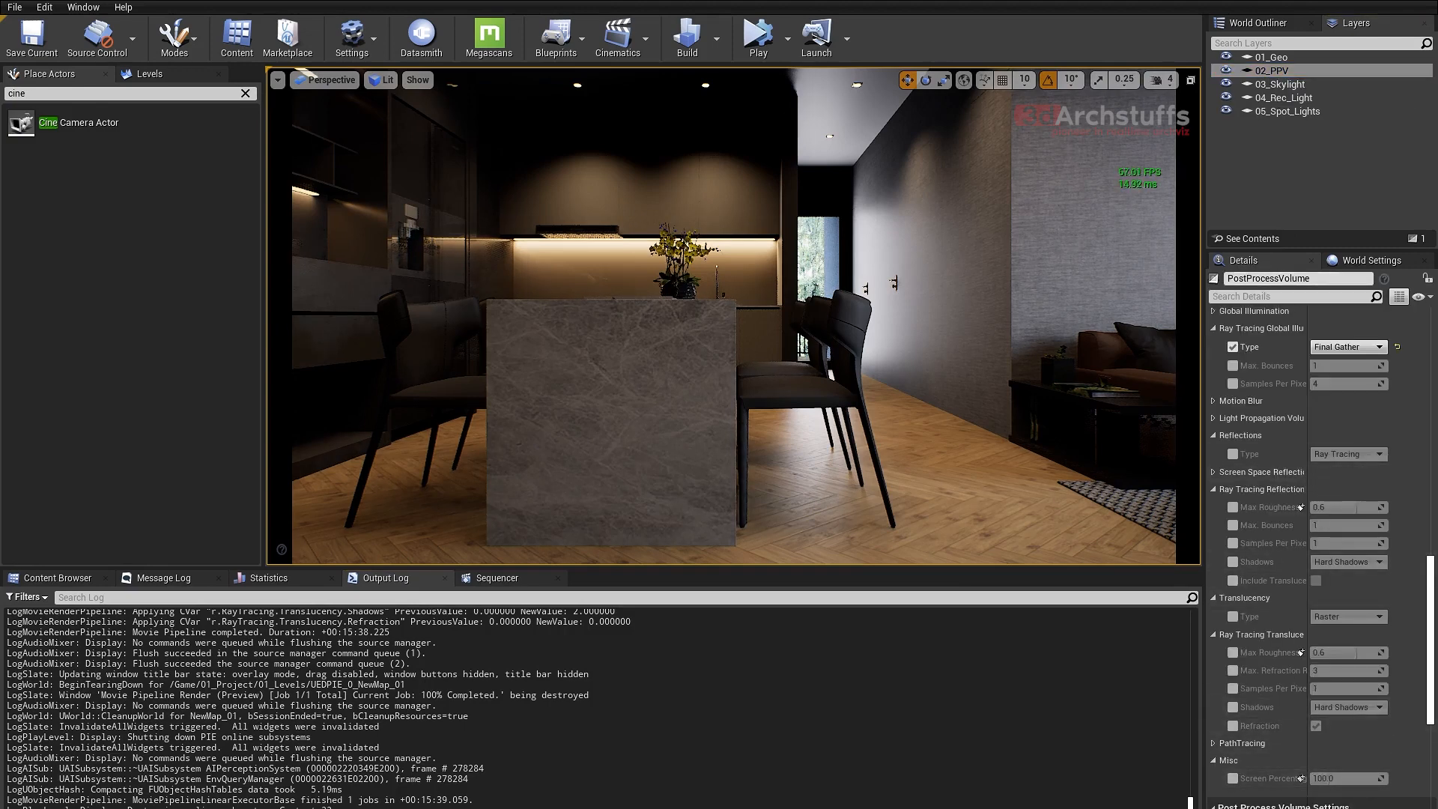
click(497, 577)
click(345, 662)
right_drag(599, 375, 523, 338)
- Restore the Movie Render Queue window and move it lower to inspect the kitchen viewport above it
mouse_move(573, 808)
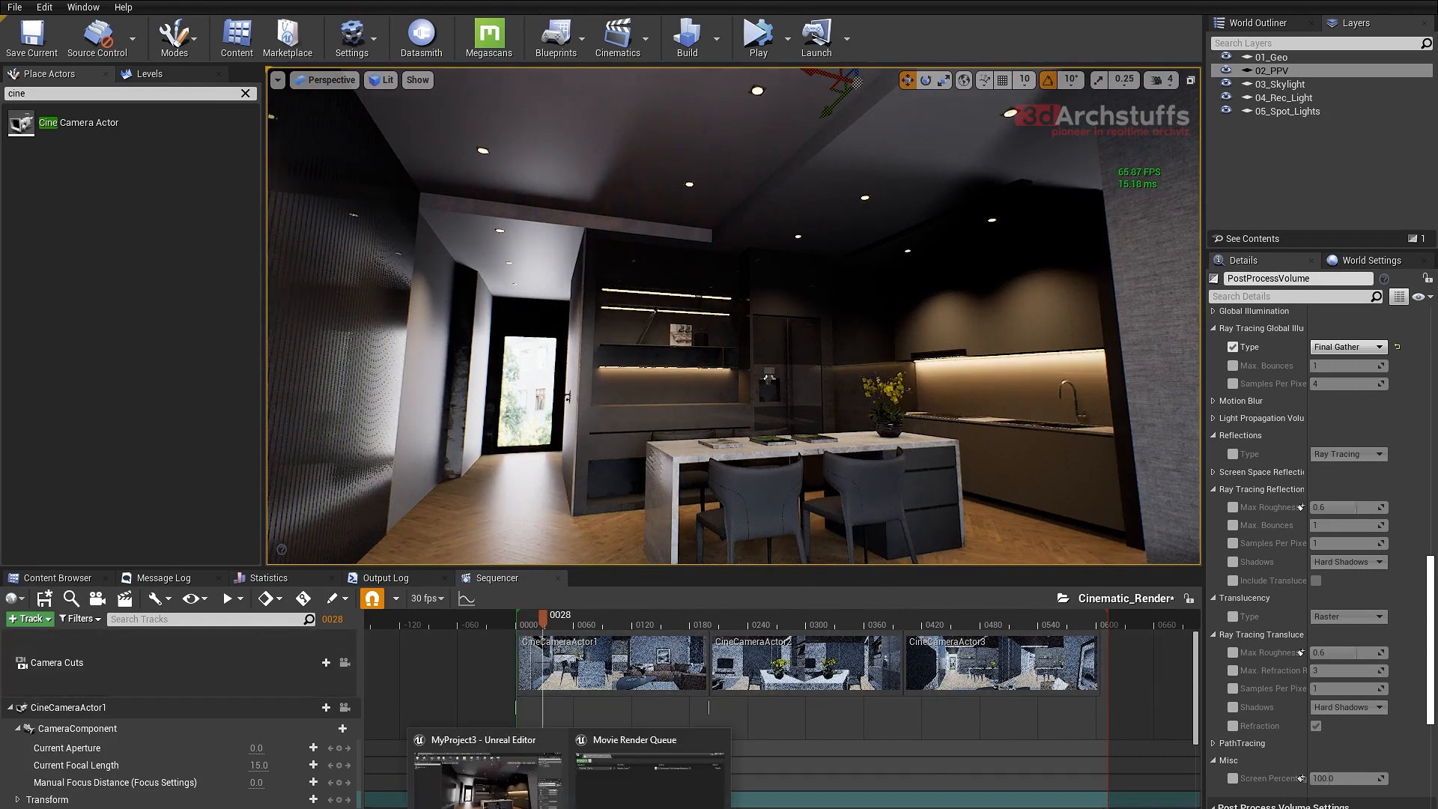
click(650, 776)
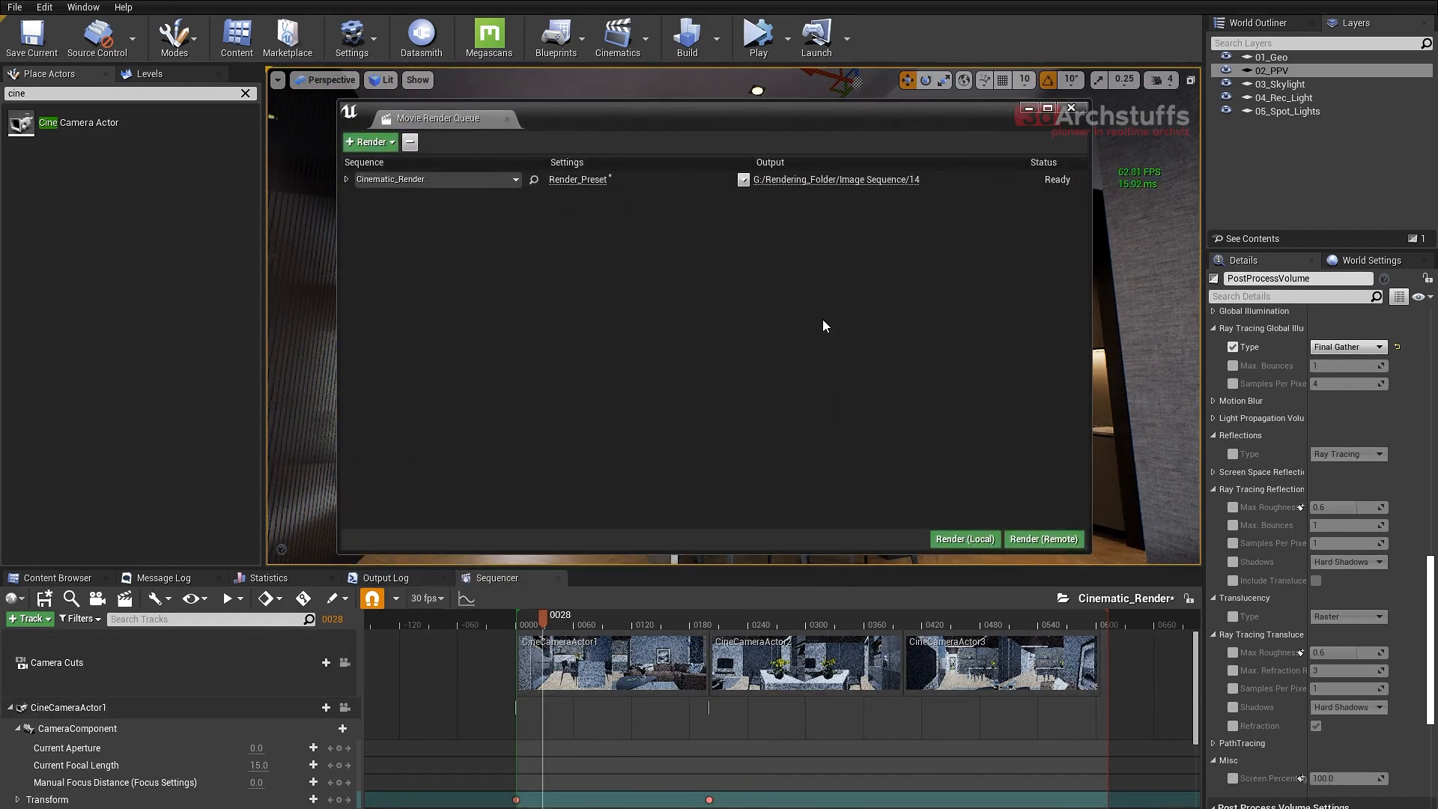
drag(934, 120, 915, 391)
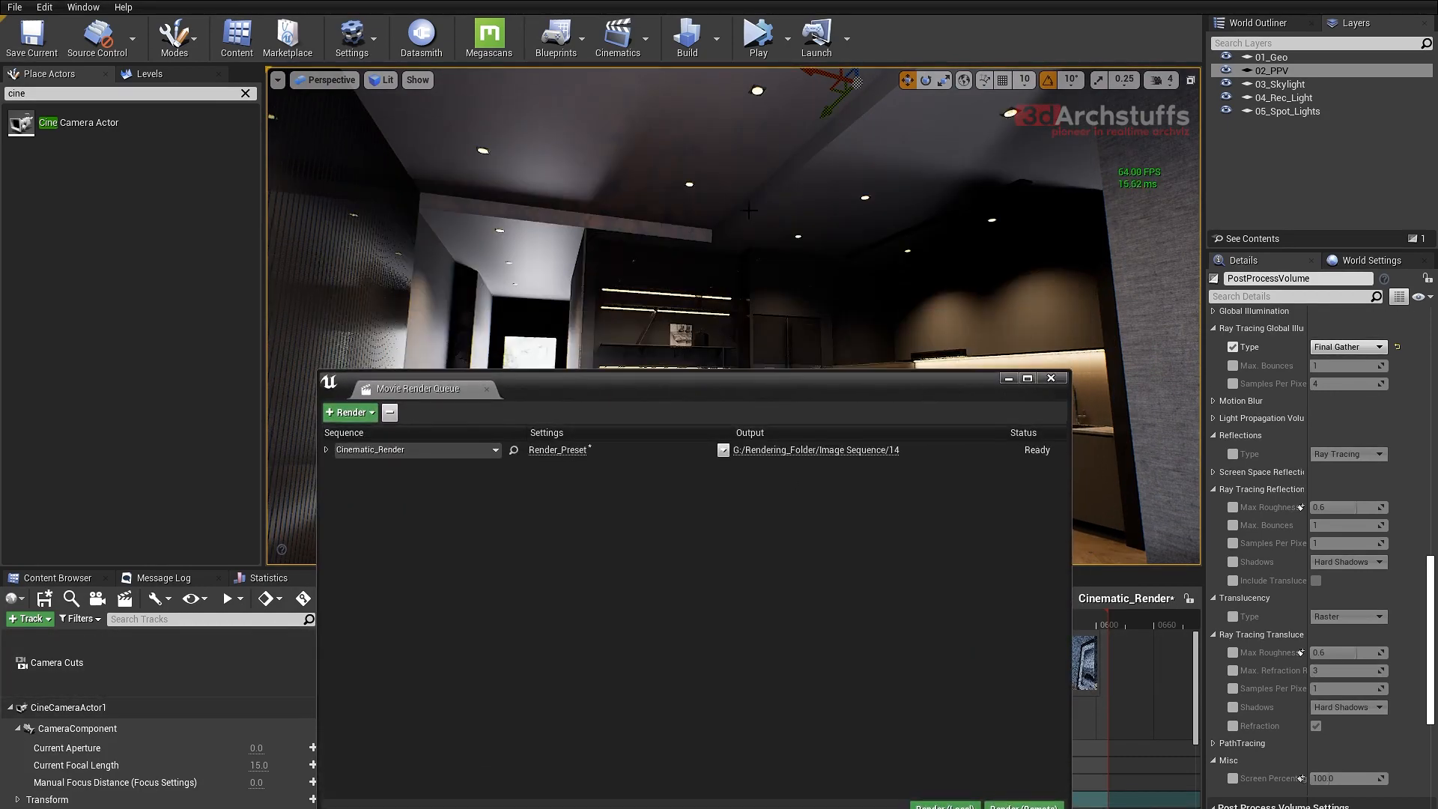
mouse_move(804, 241)
right_down()
mouse_move(802, 254)
mouse_move(847, 256)
mouse_move(820, 250)
right_up()
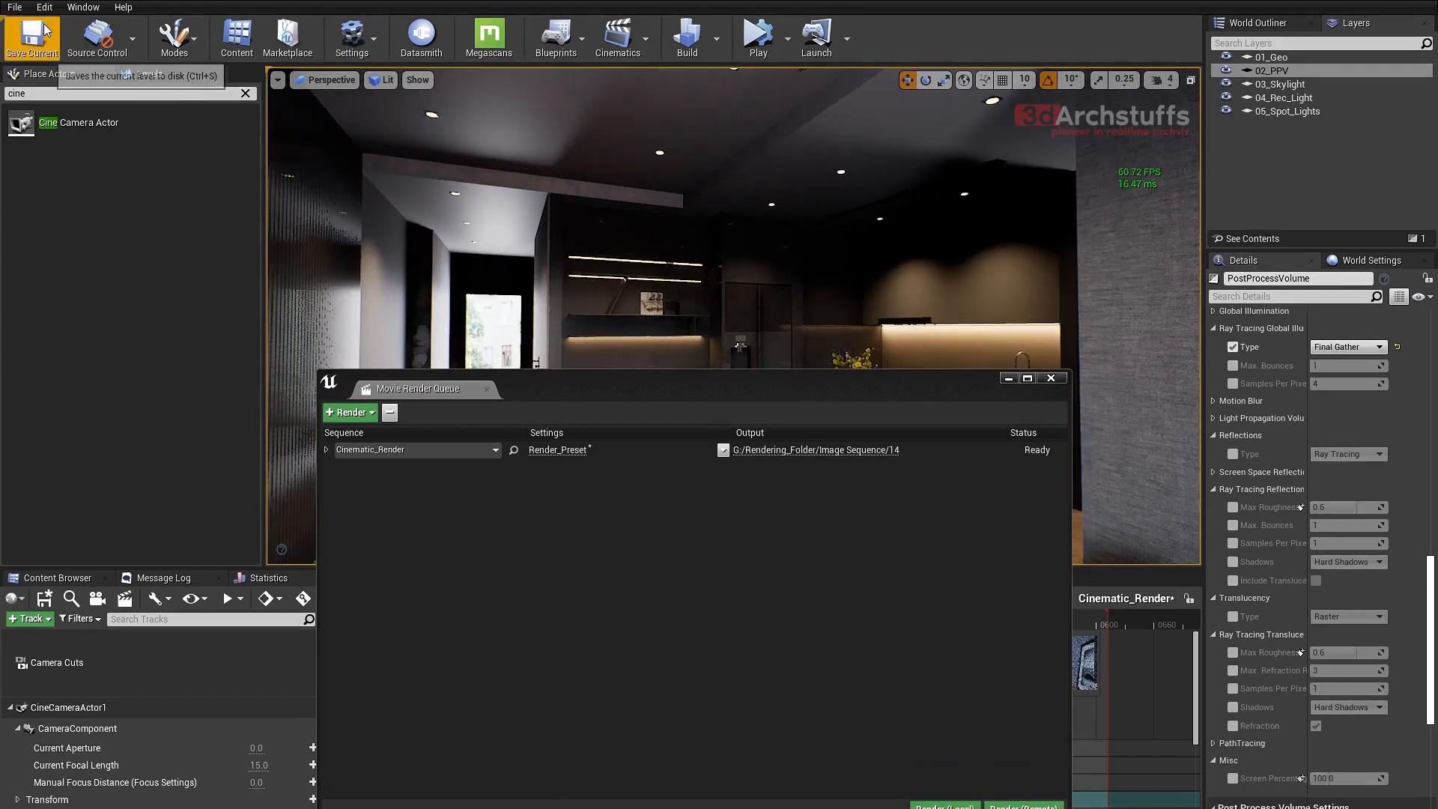
- Save all modified levels and assets of the project and close the Movie Render Queue
click(15, 7)
click(43, 135)
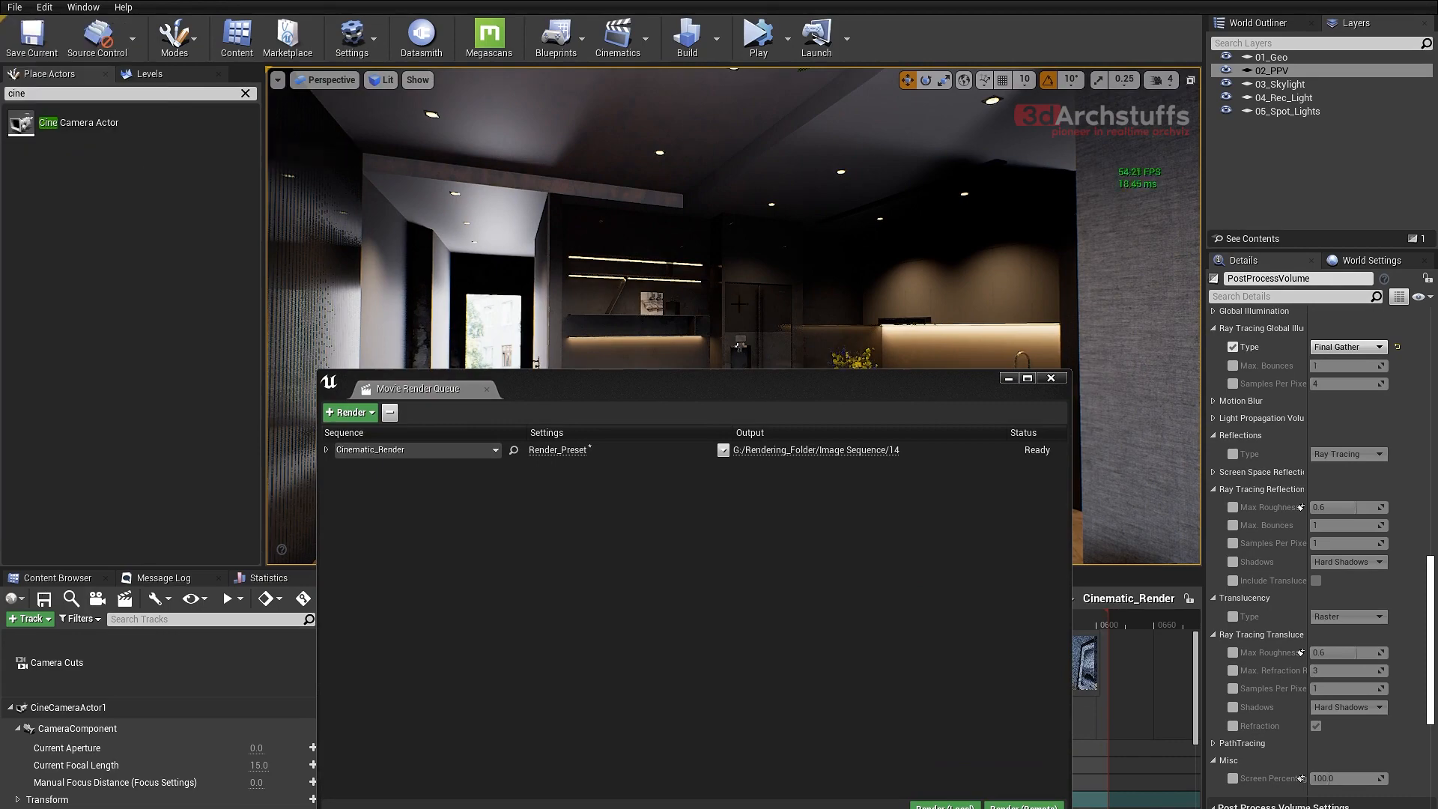
click(1051, 378)
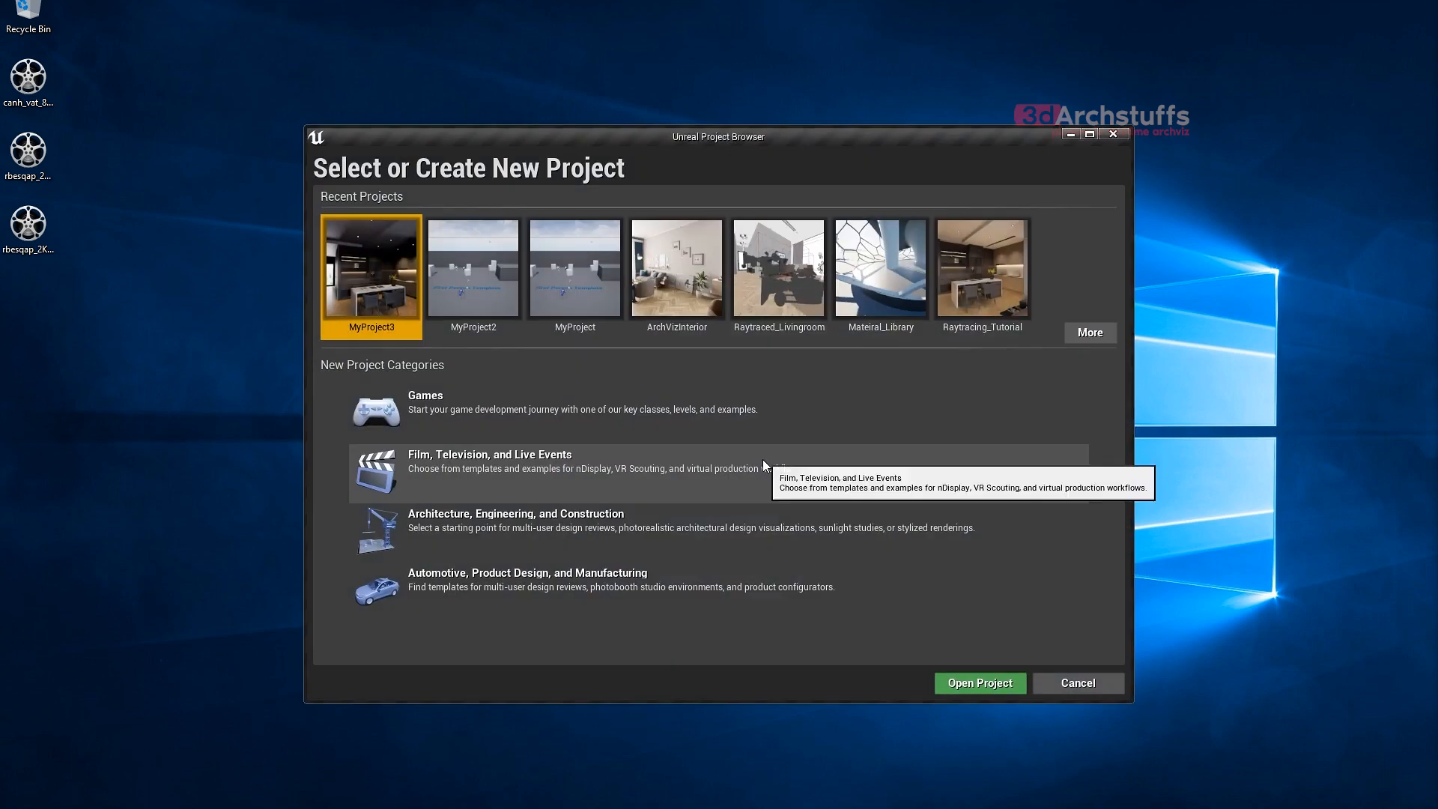
- Browse to the MyProject3 folder in Unreal Projects and open its project file
click(1092, 334)
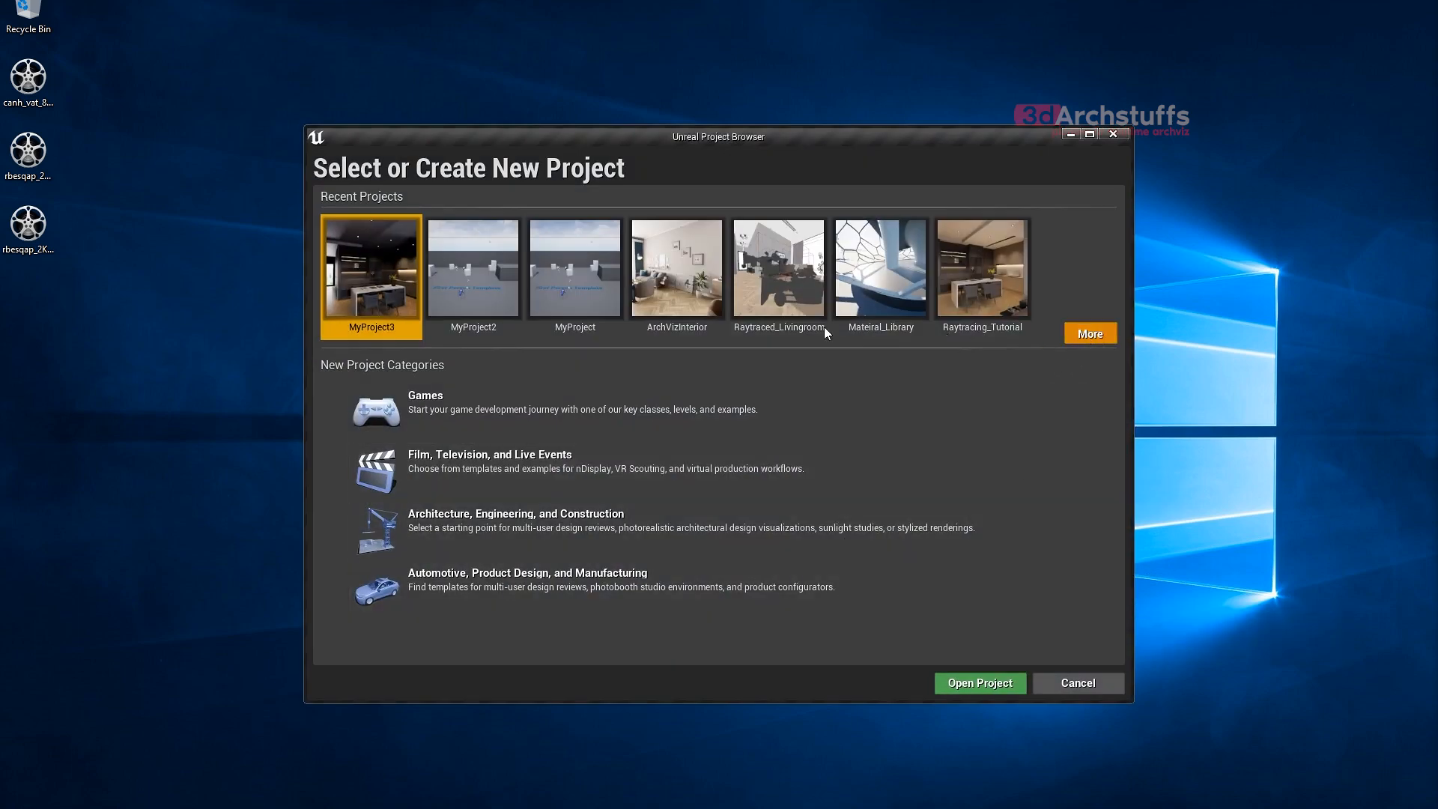
click(1055, 655)
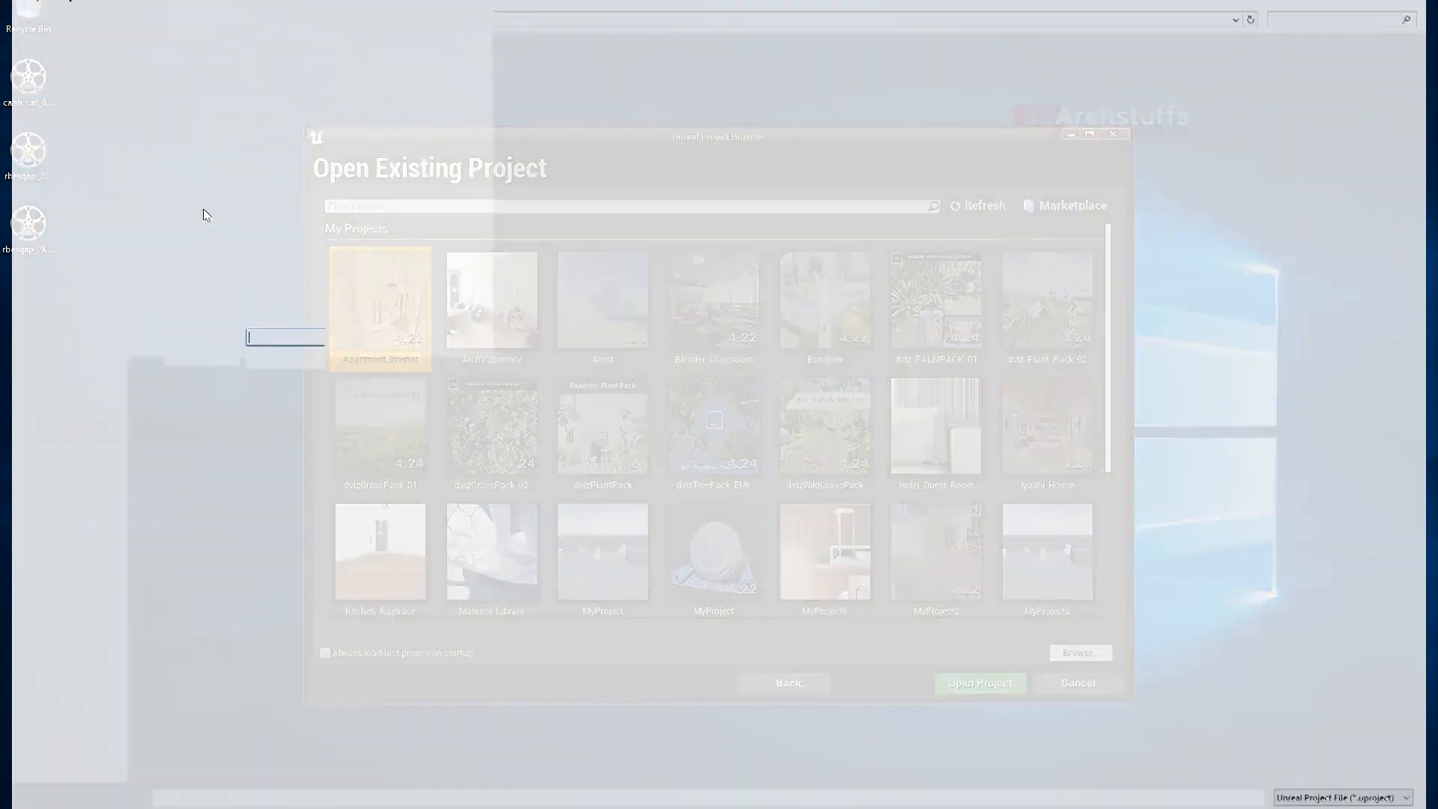
click(75, 290)
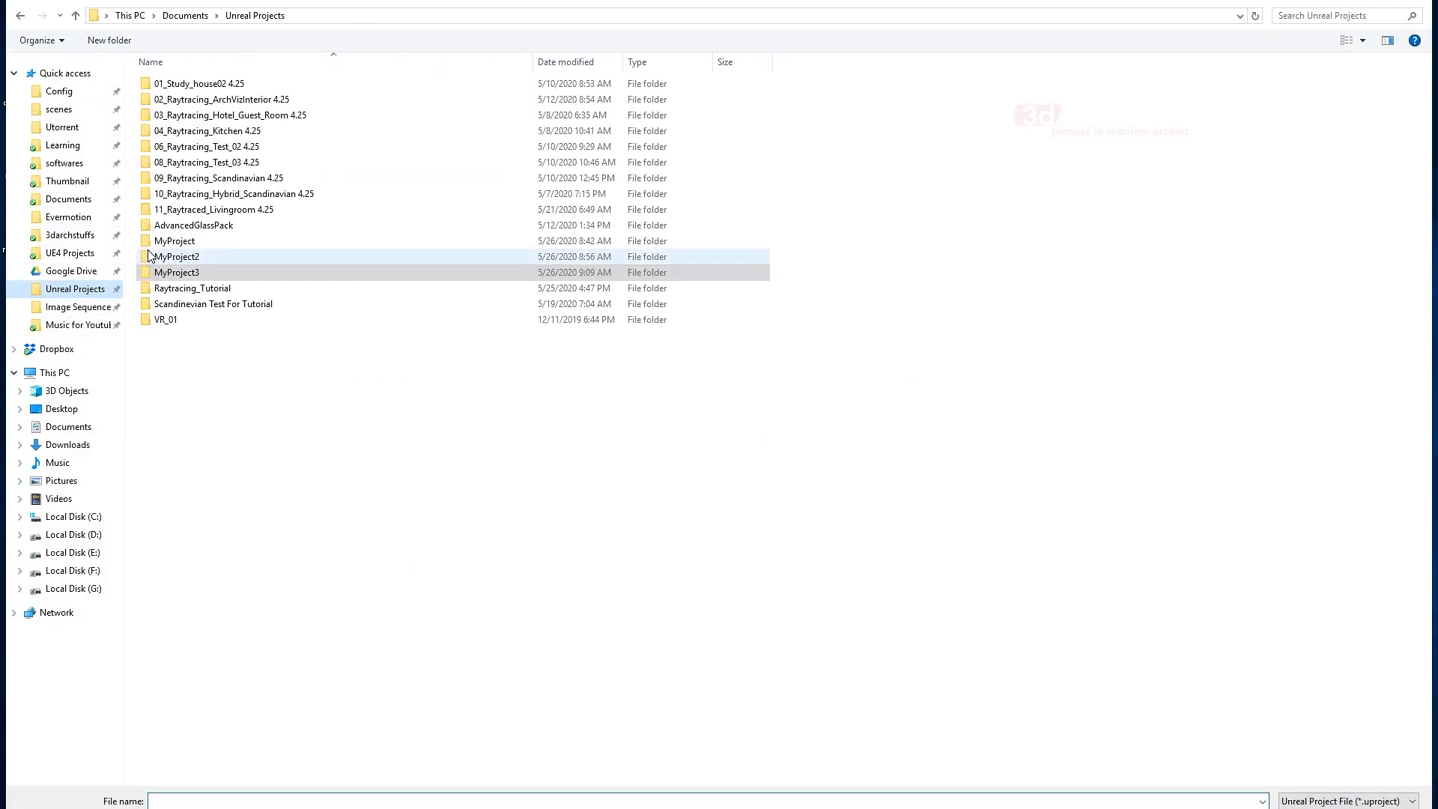
double_click(181, 272)
double_click(191, 164)
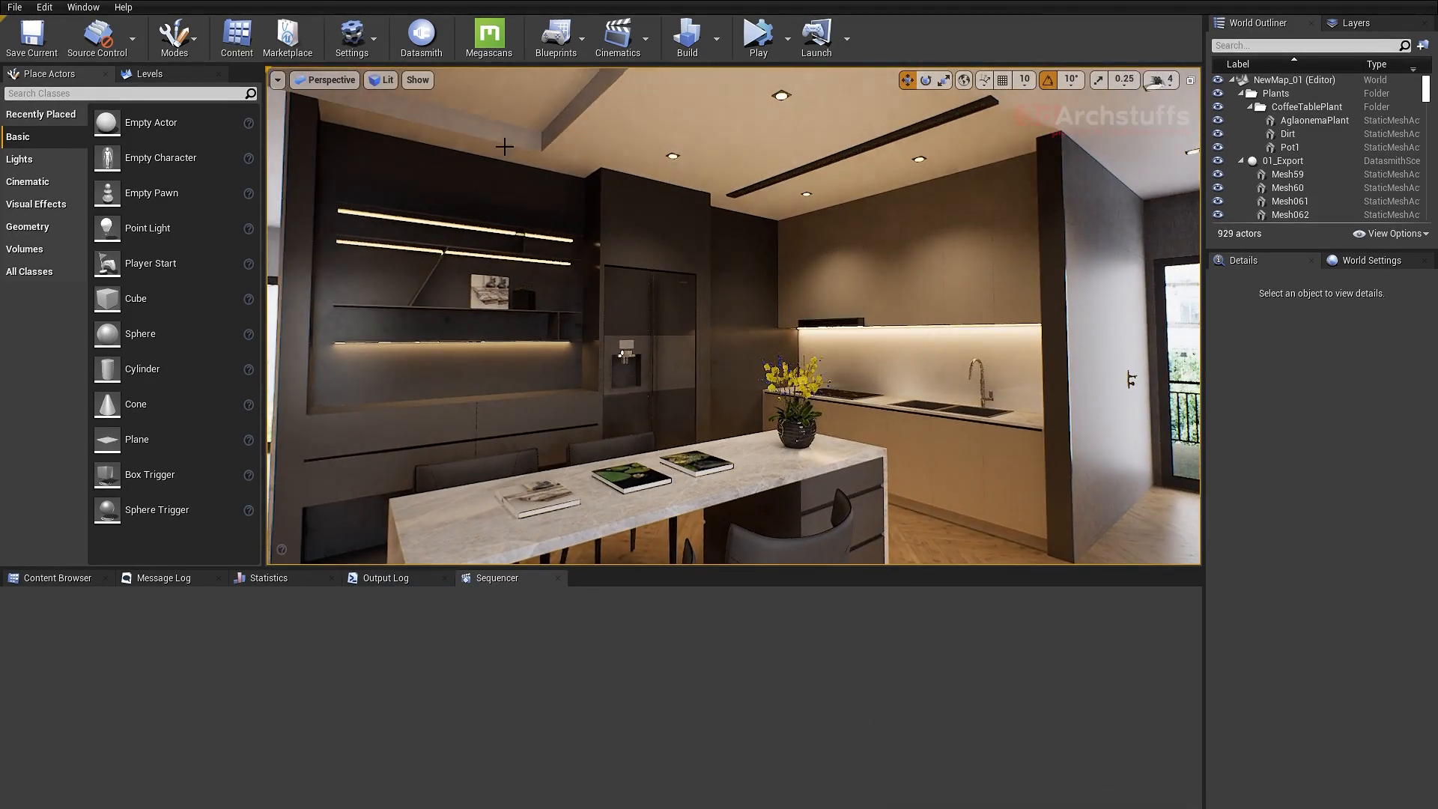
- Open the Cinematic_Render level sequence and preview its camera cuts in the viewport up to frame 507
click(618, 42)
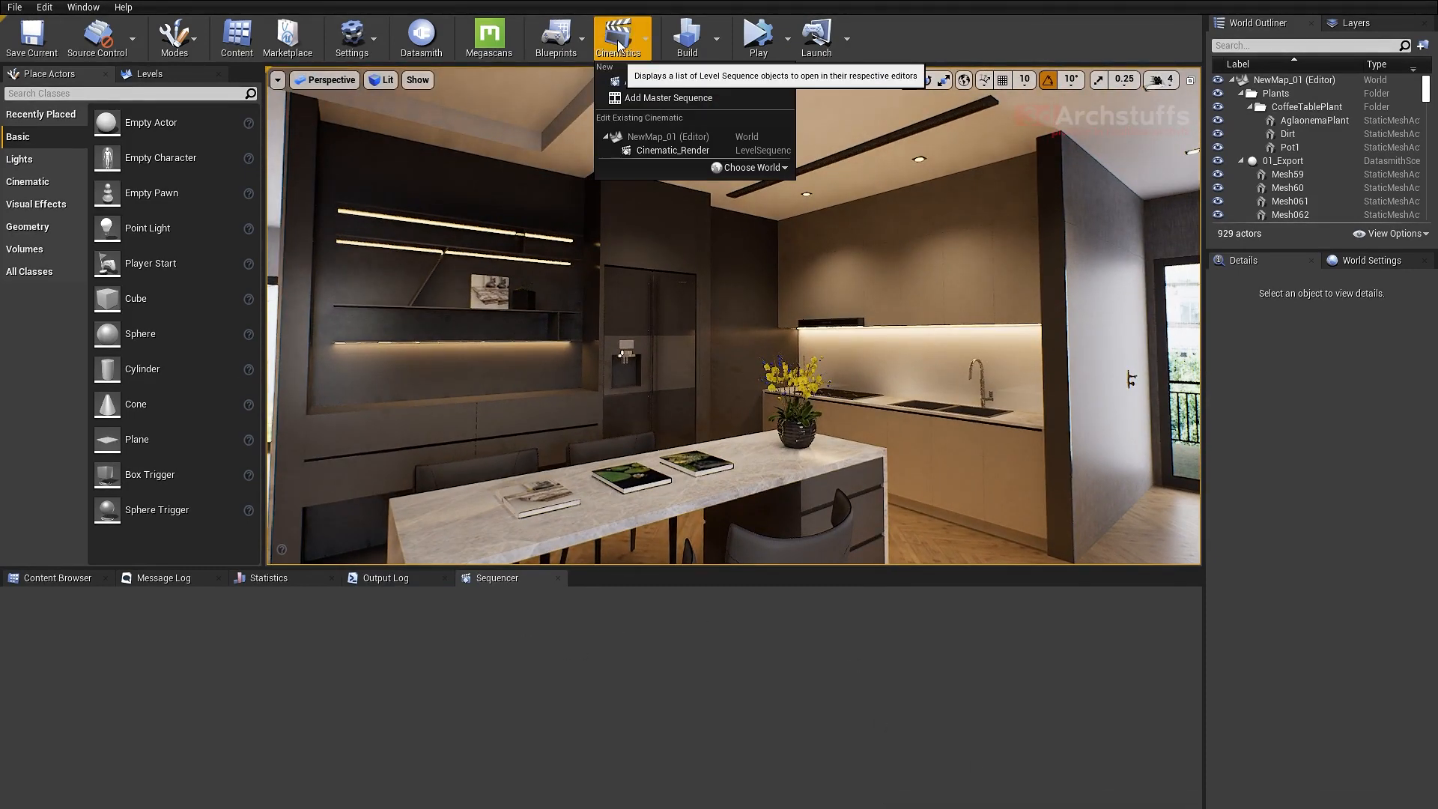
click(653, 151)
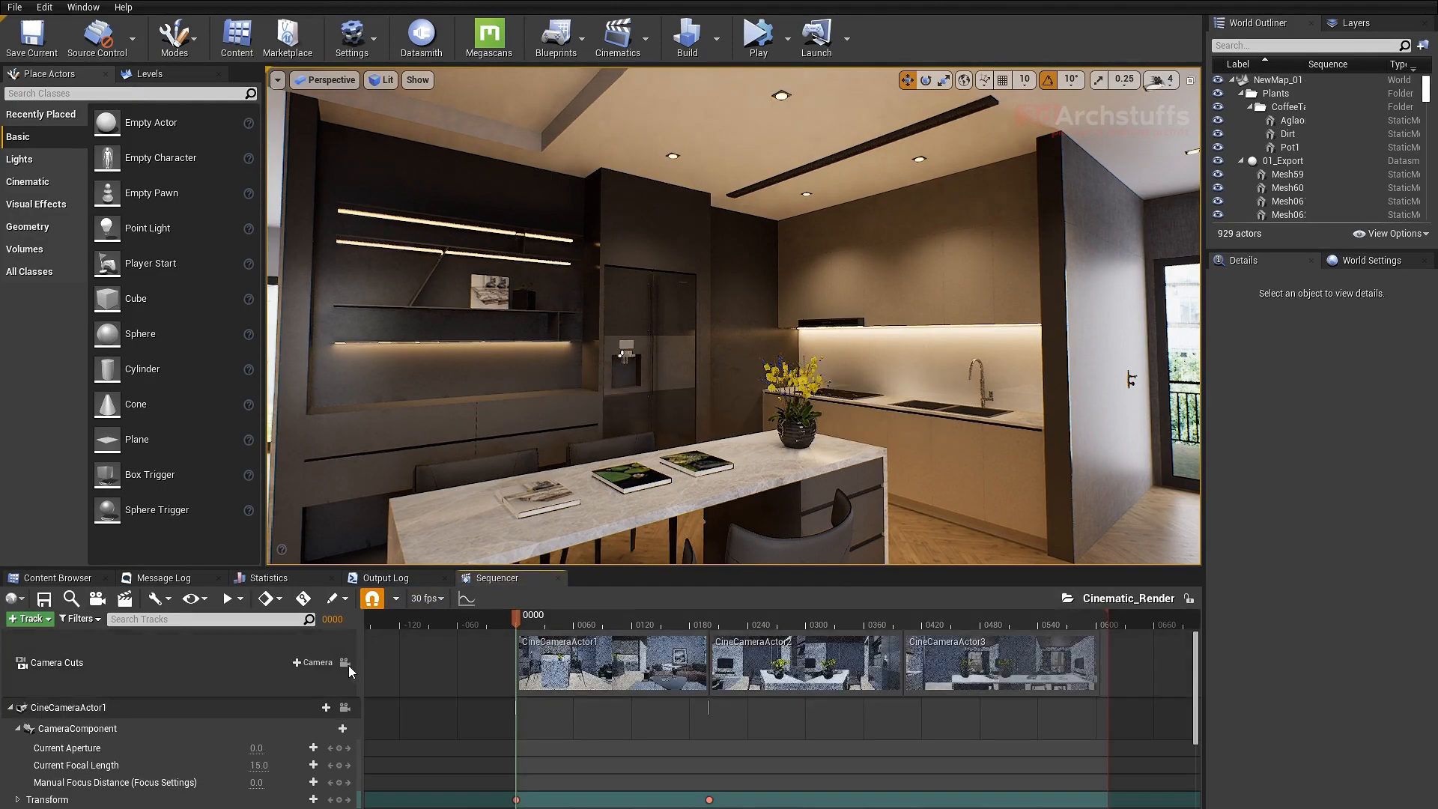
click(347, 665)
drag(541, 620, 1008, 645)
- Collapse CineCameraActor1's tracks, then lock the viewport to CineCameraActor3 and scrub to frame 466 to check its aperture
scroll(272, 736, down, 2)
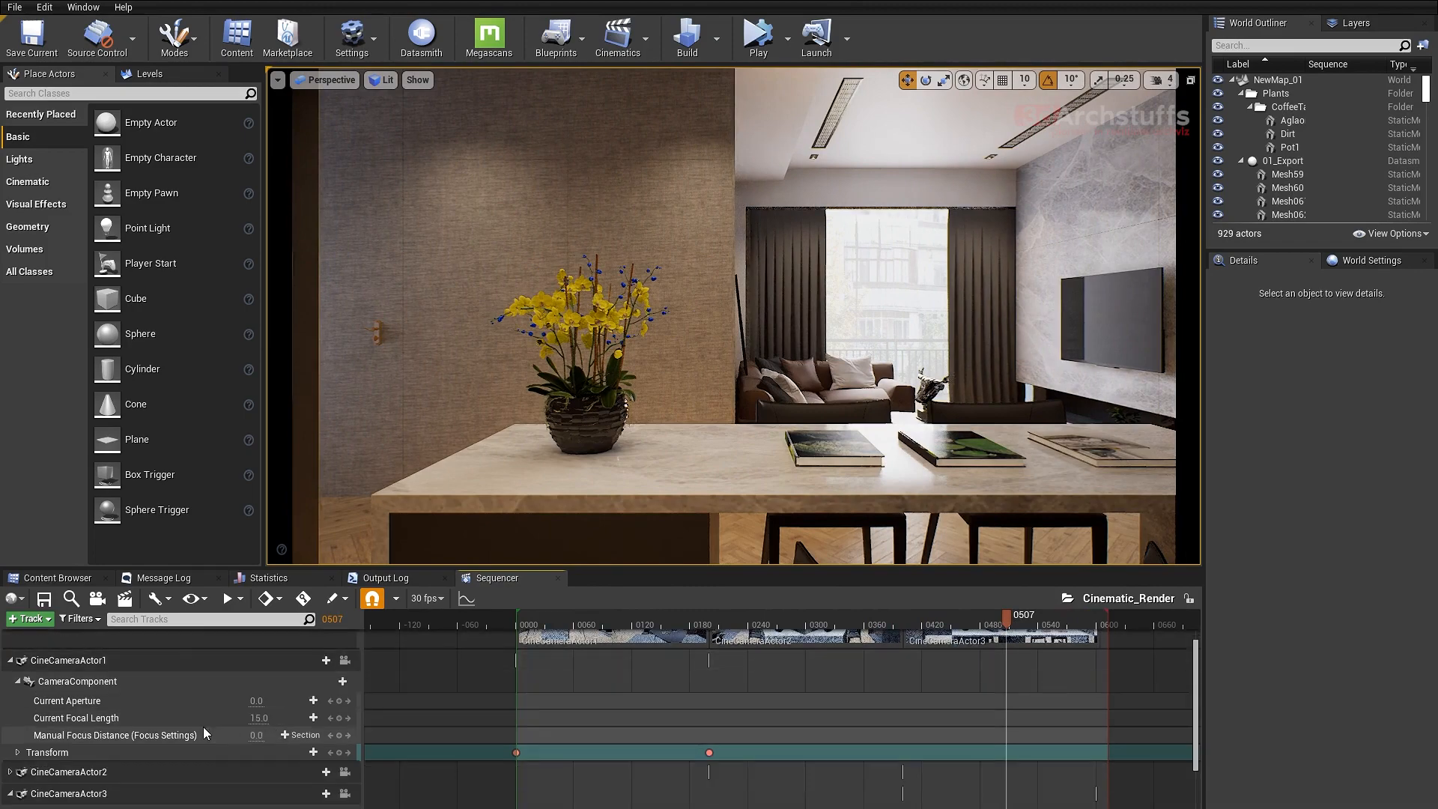
click(11, 660)
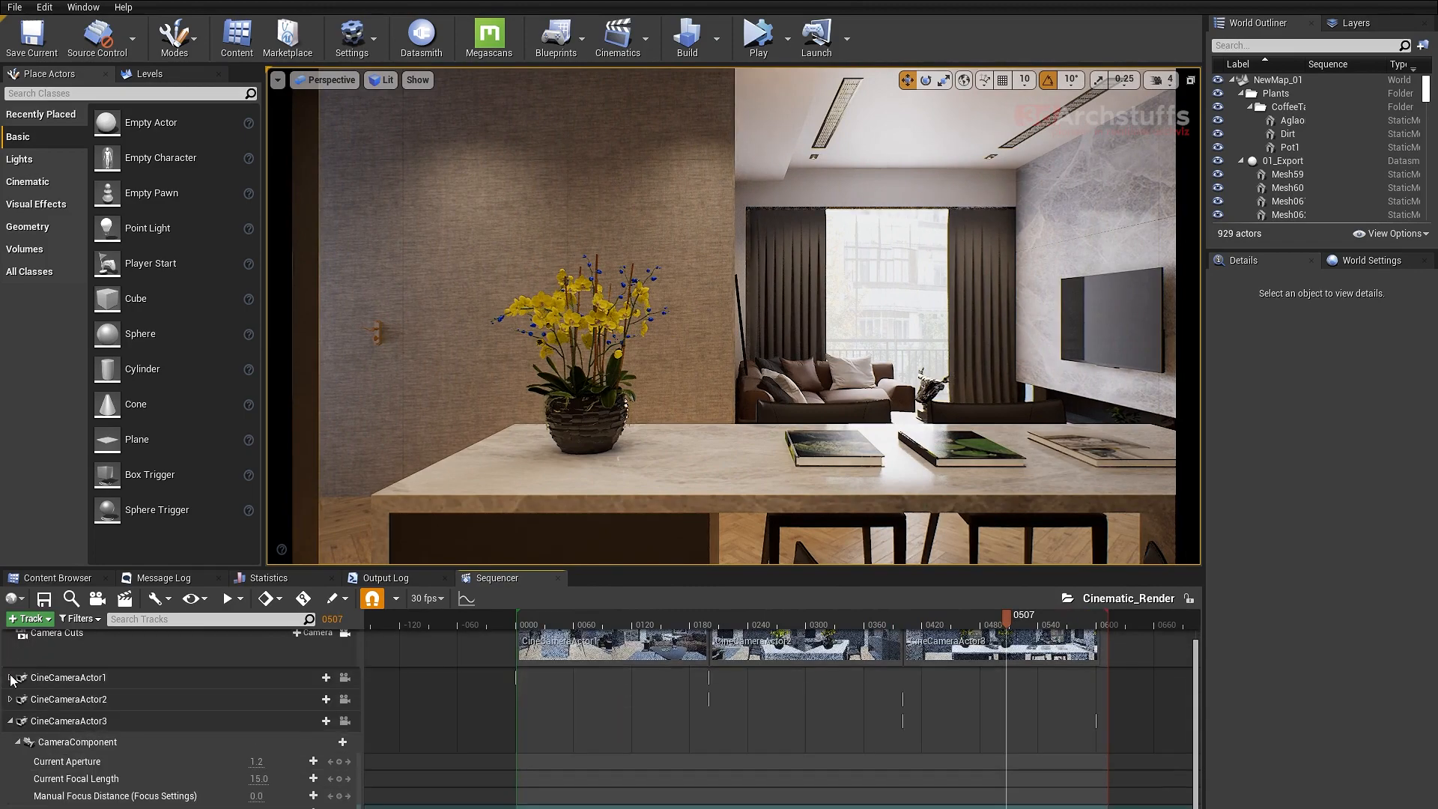
click(345, 720)
mouse_move(569, 642)
mouse_down()
mouse_move(622, 645)
mouse_move(571, 646)
mouse_up()
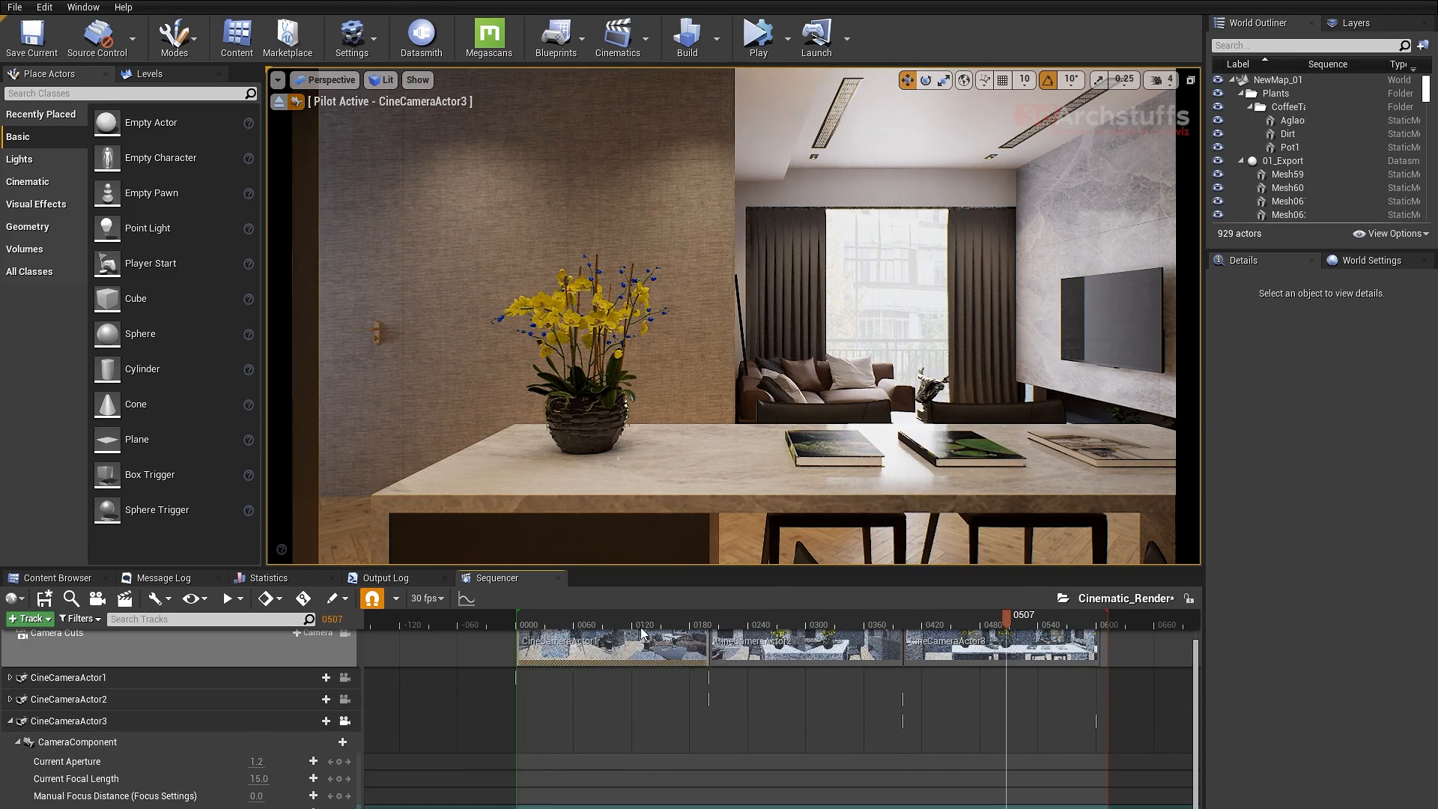
click(744, 620)
drag(756, 624, 968, 634)
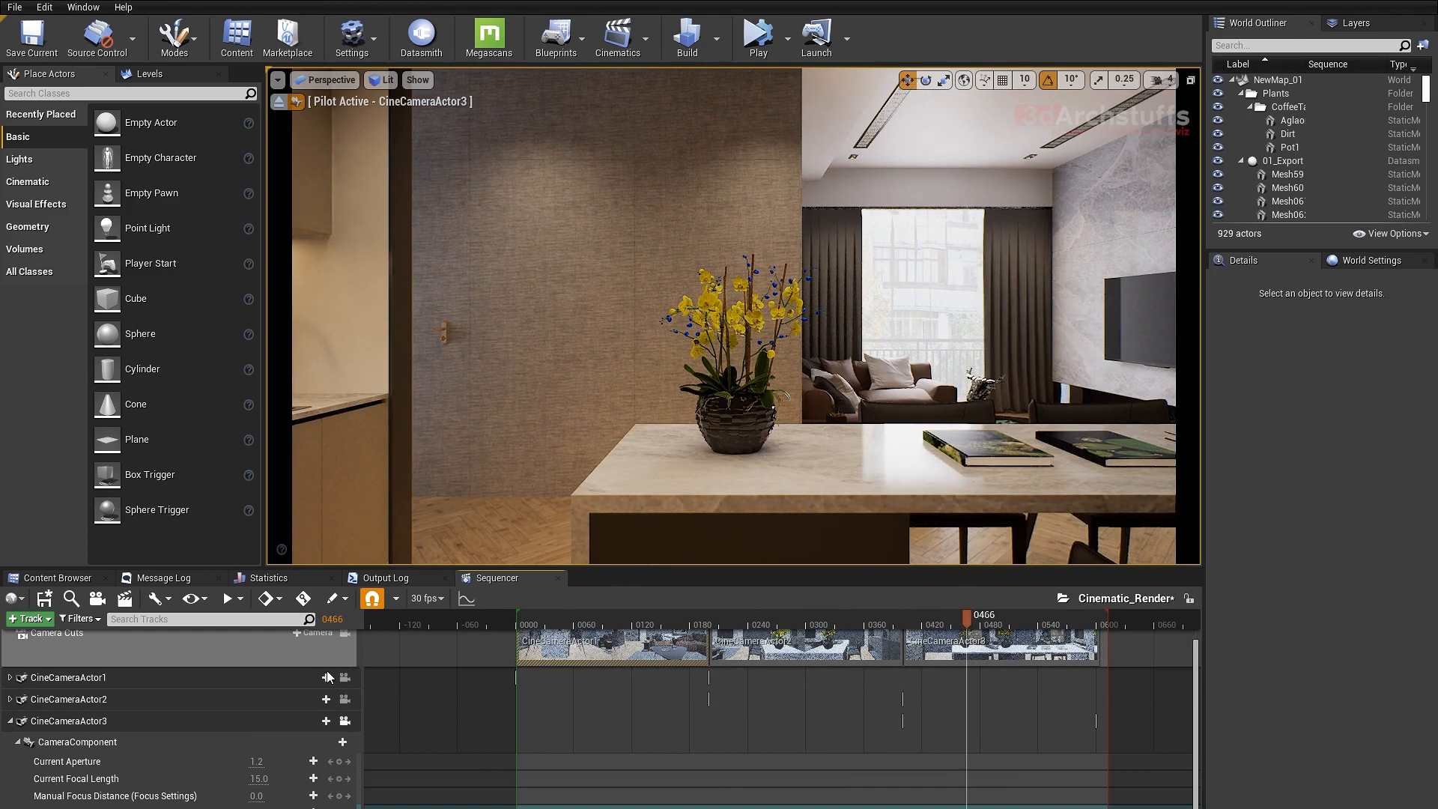
click(255, 761)
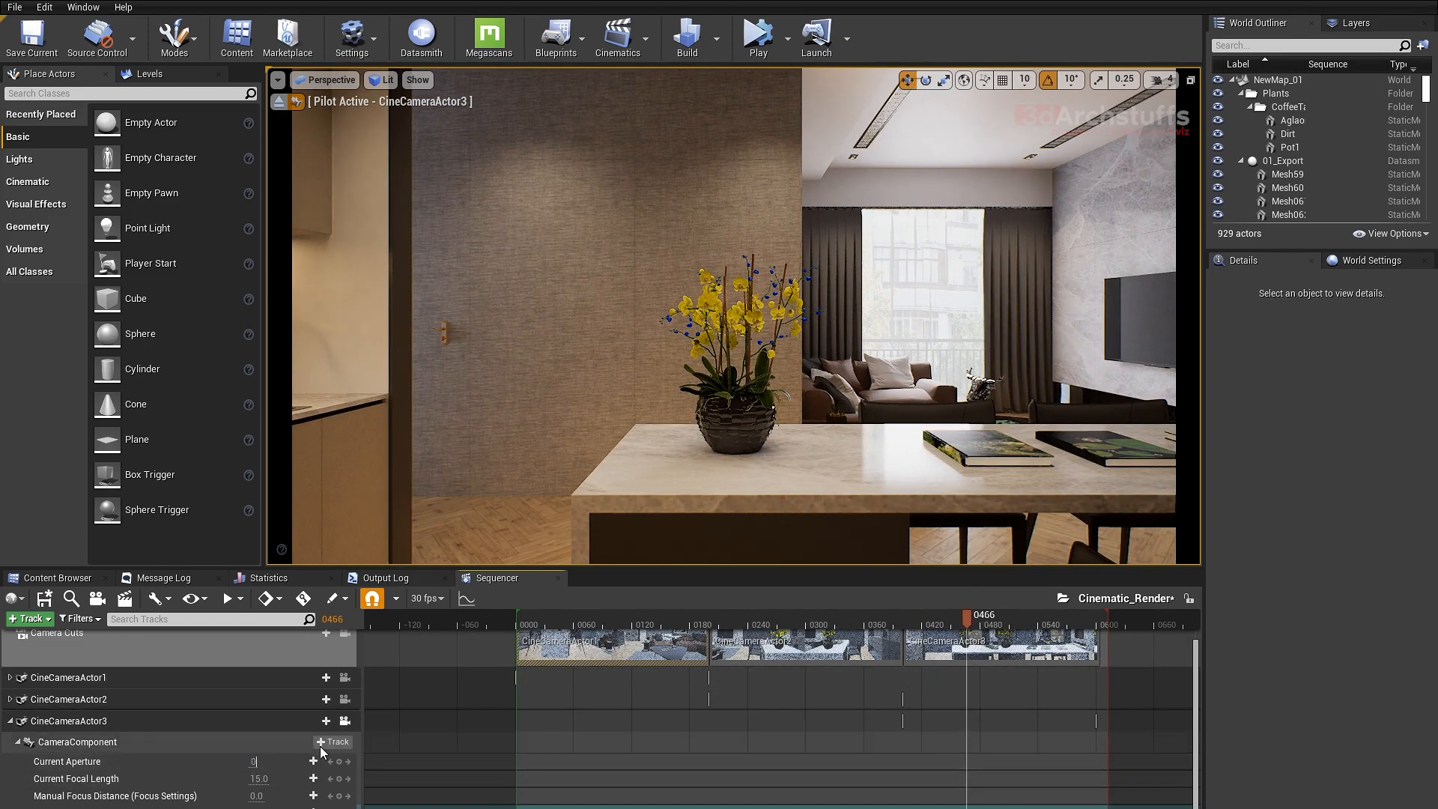
- Expand CineCameraActor2's tracks and release the viewport from the sequence cameras
click(10, 699)
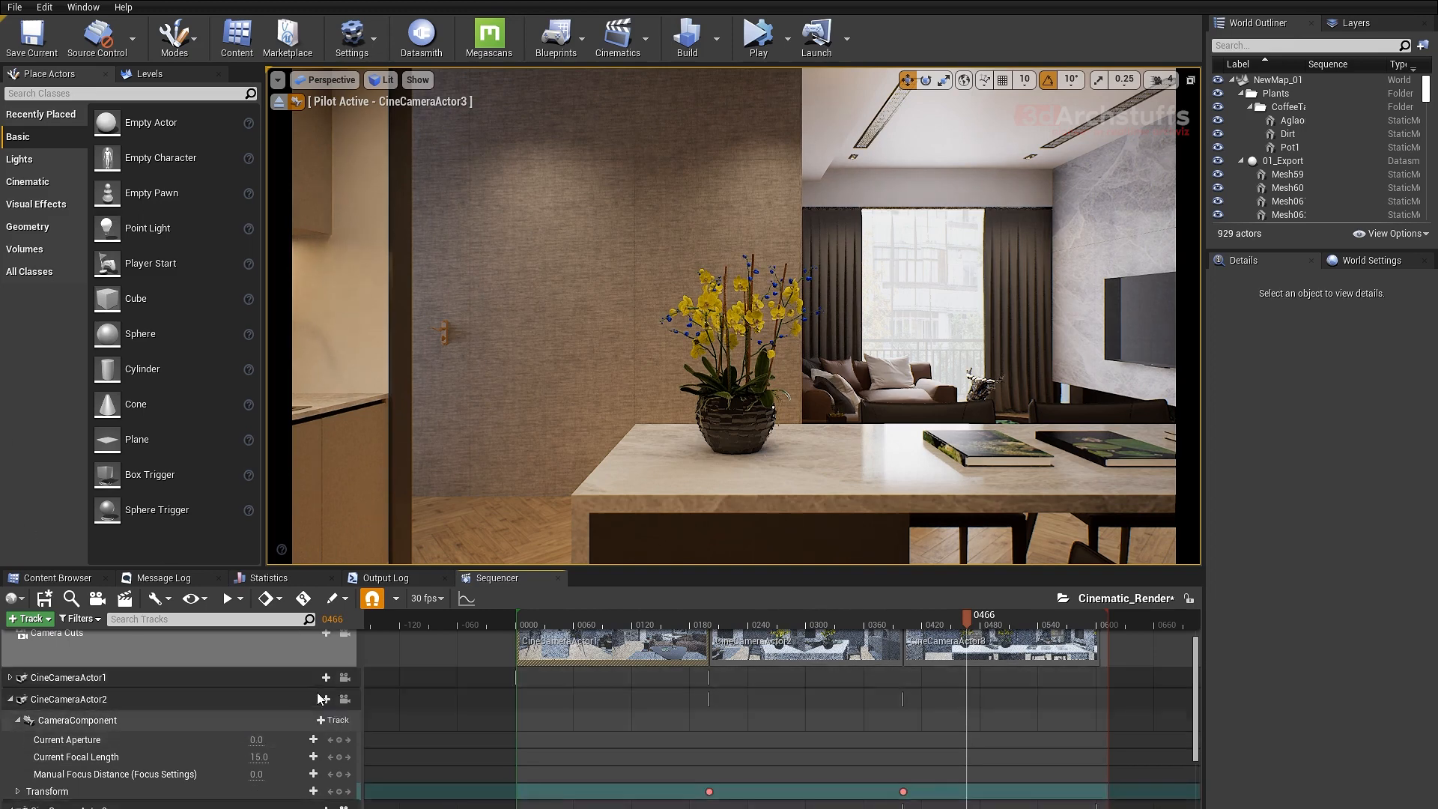
scroll(314, 697, up, 1)
click(345, 663)
click(346, 666)
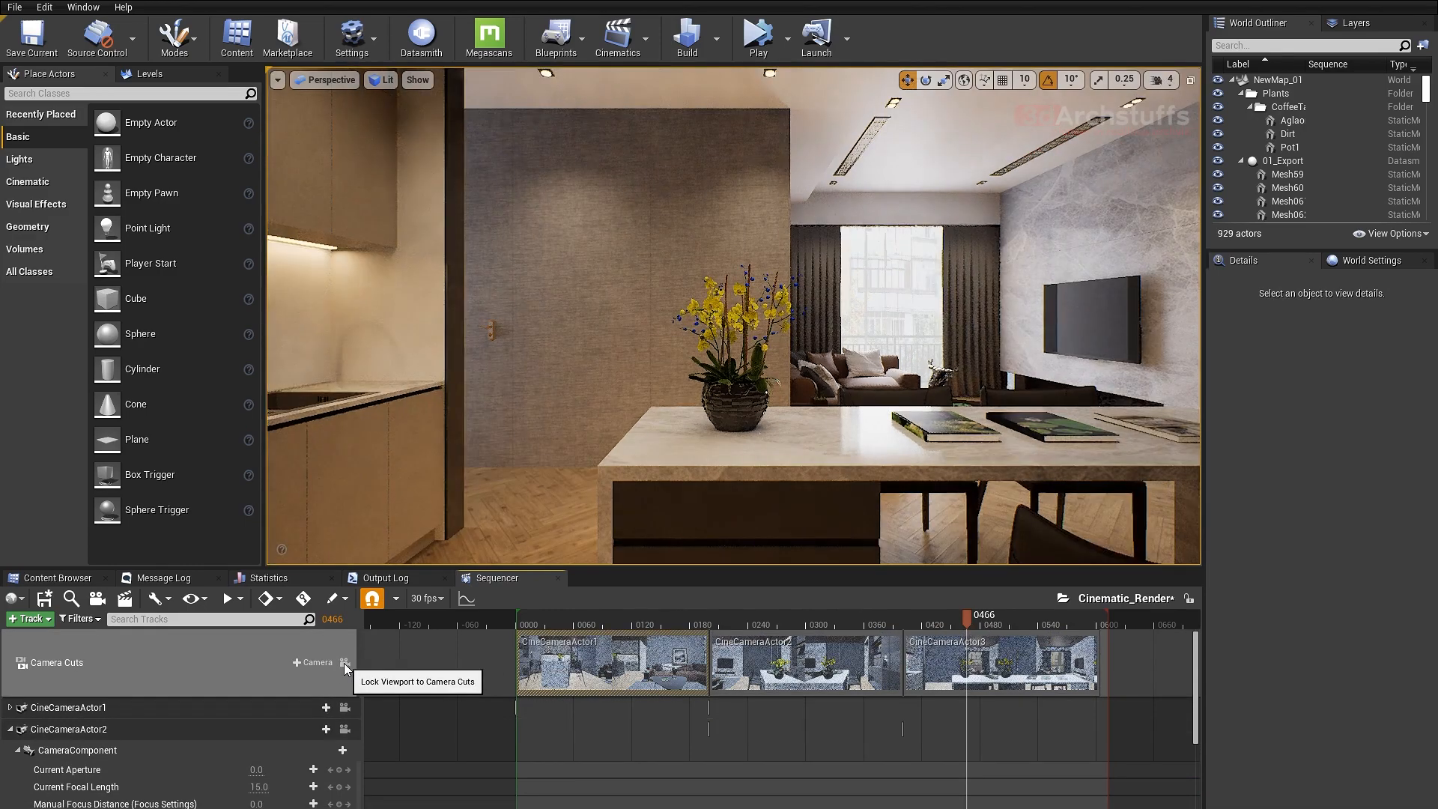
- Show the editor icons in the kitchen viewport and select CineCameraActor3 beside the shelving wall at frame 516
right_drag(540, 404, 427, 465)
right_drag(702, 393, 652, 359)
key(g)
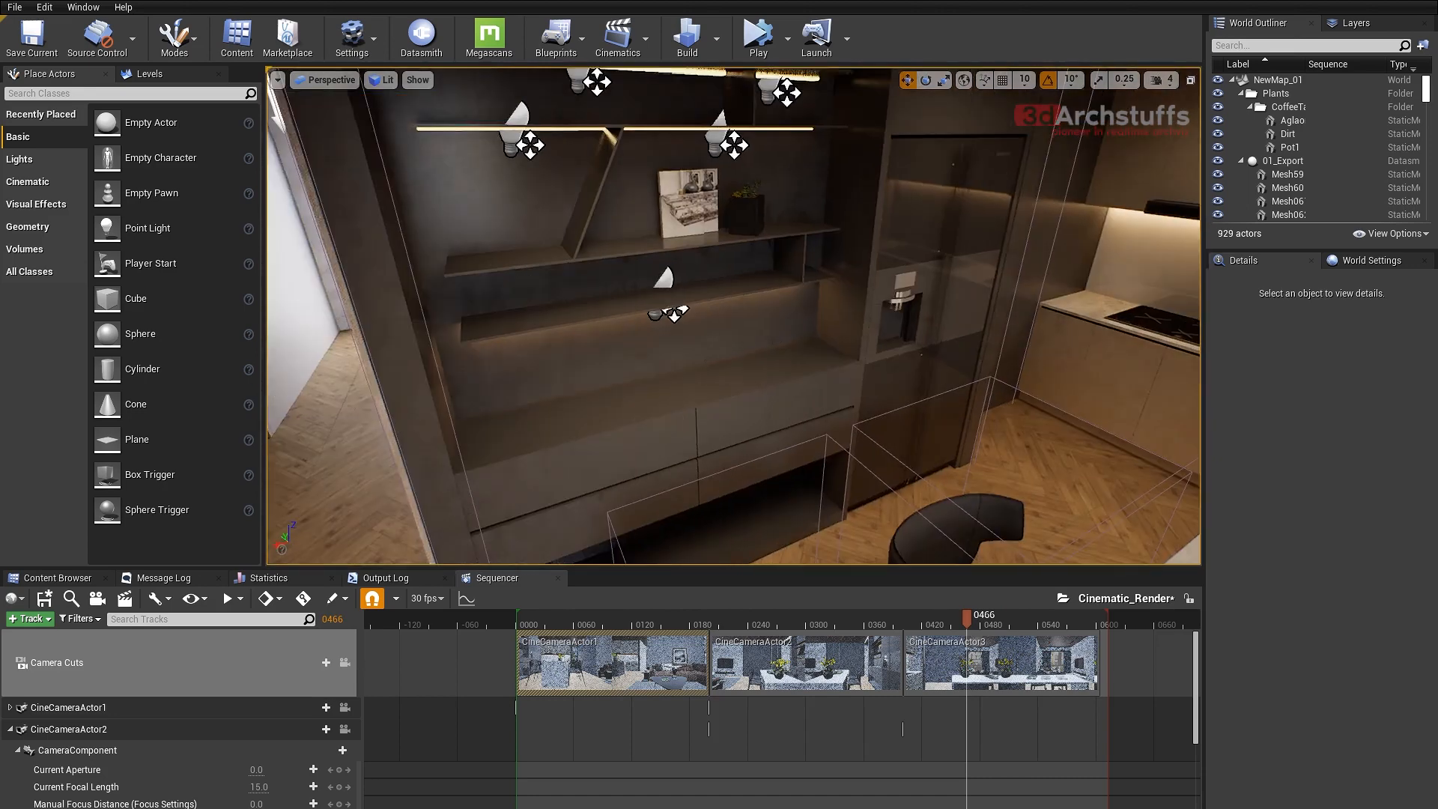
right_drag(732, 420, 693, 431)
drag(1020, 618, 1015, 618)
click(875, 343)
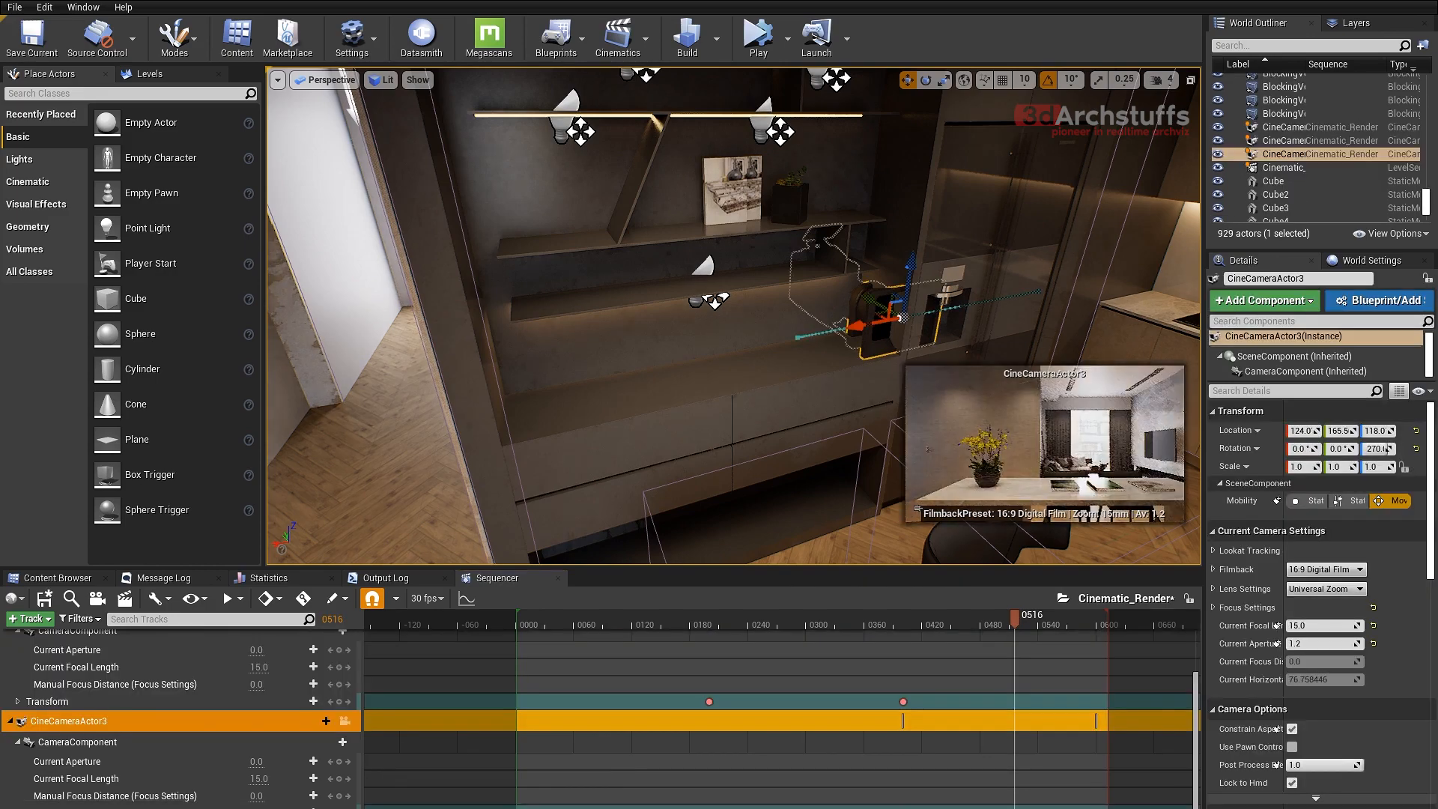
- At the keyframe on frame 400, move CineCameraActor3 back along Y and set its Y location to 155
right_drag(874, 343, 929, 361)
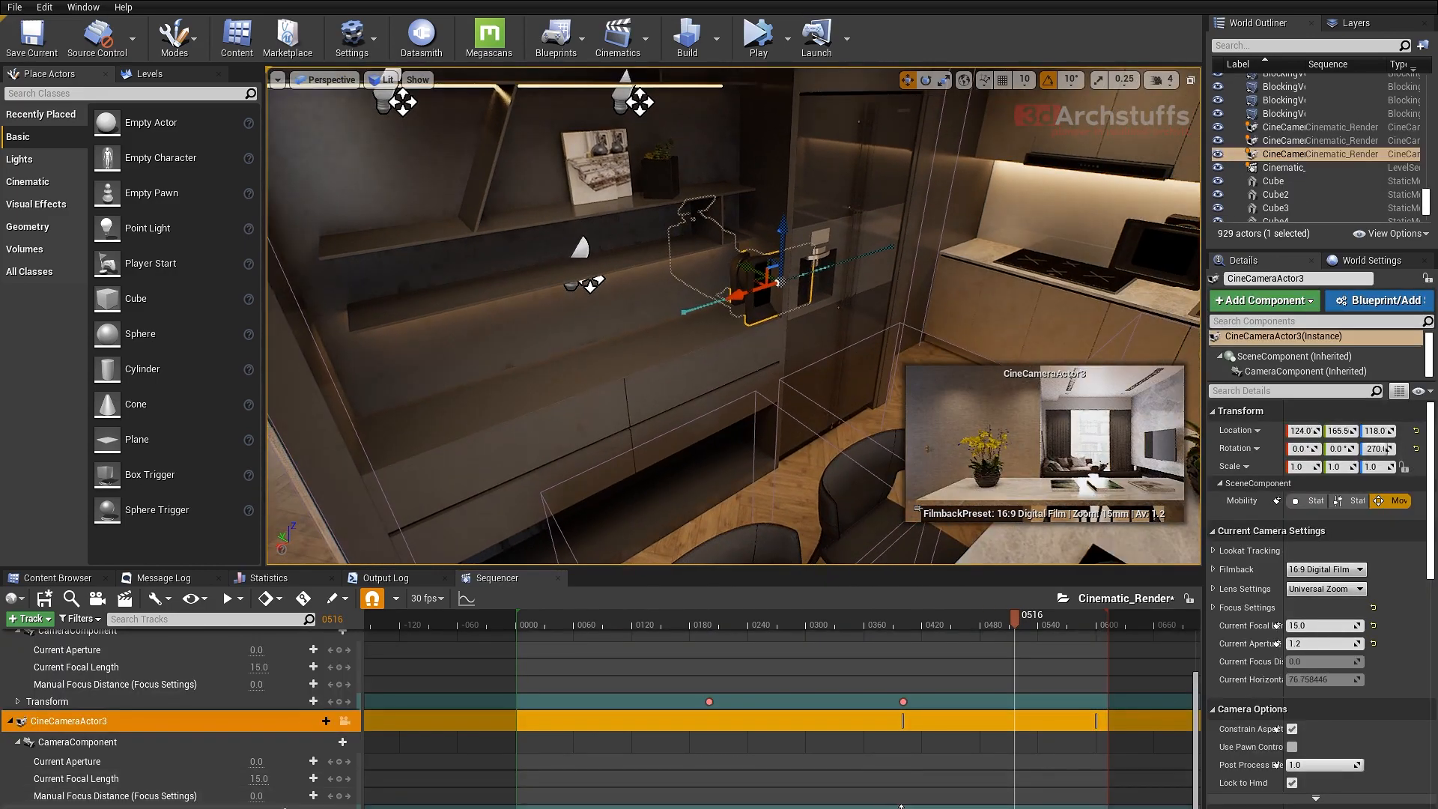
key(comma)
middle_drag(866, 325, 858, 288)
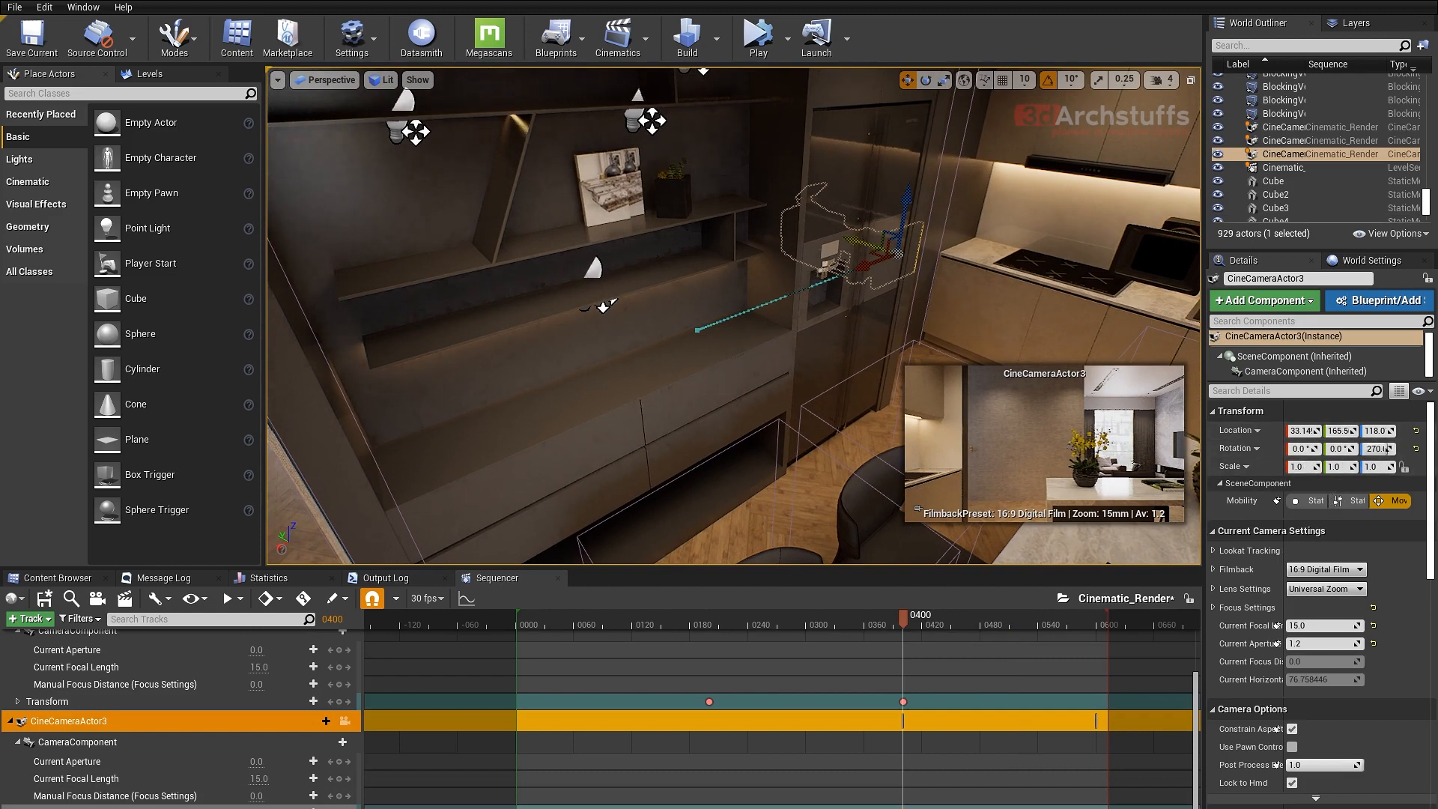
drag(857, 241, 870, 241)
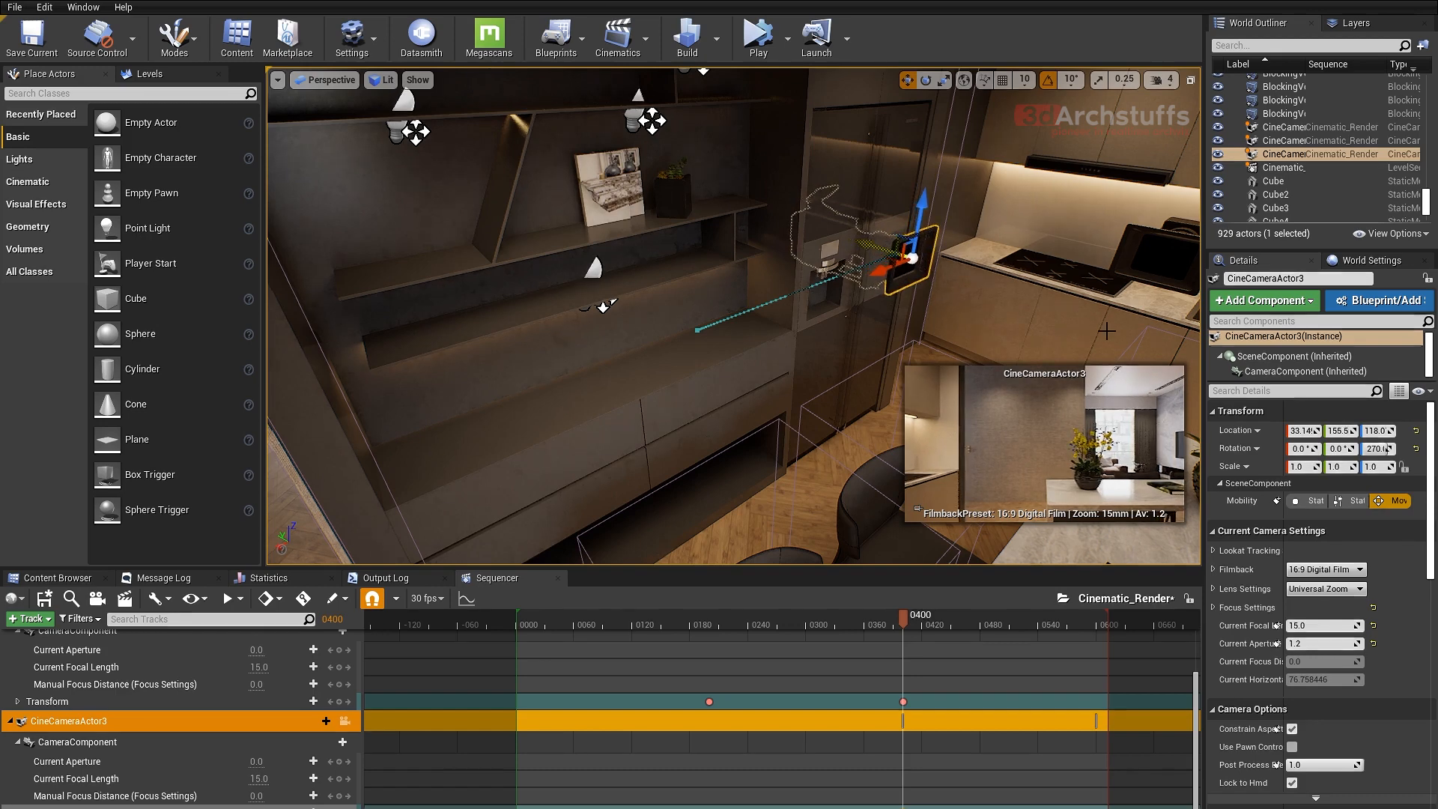
click(1349, 430)
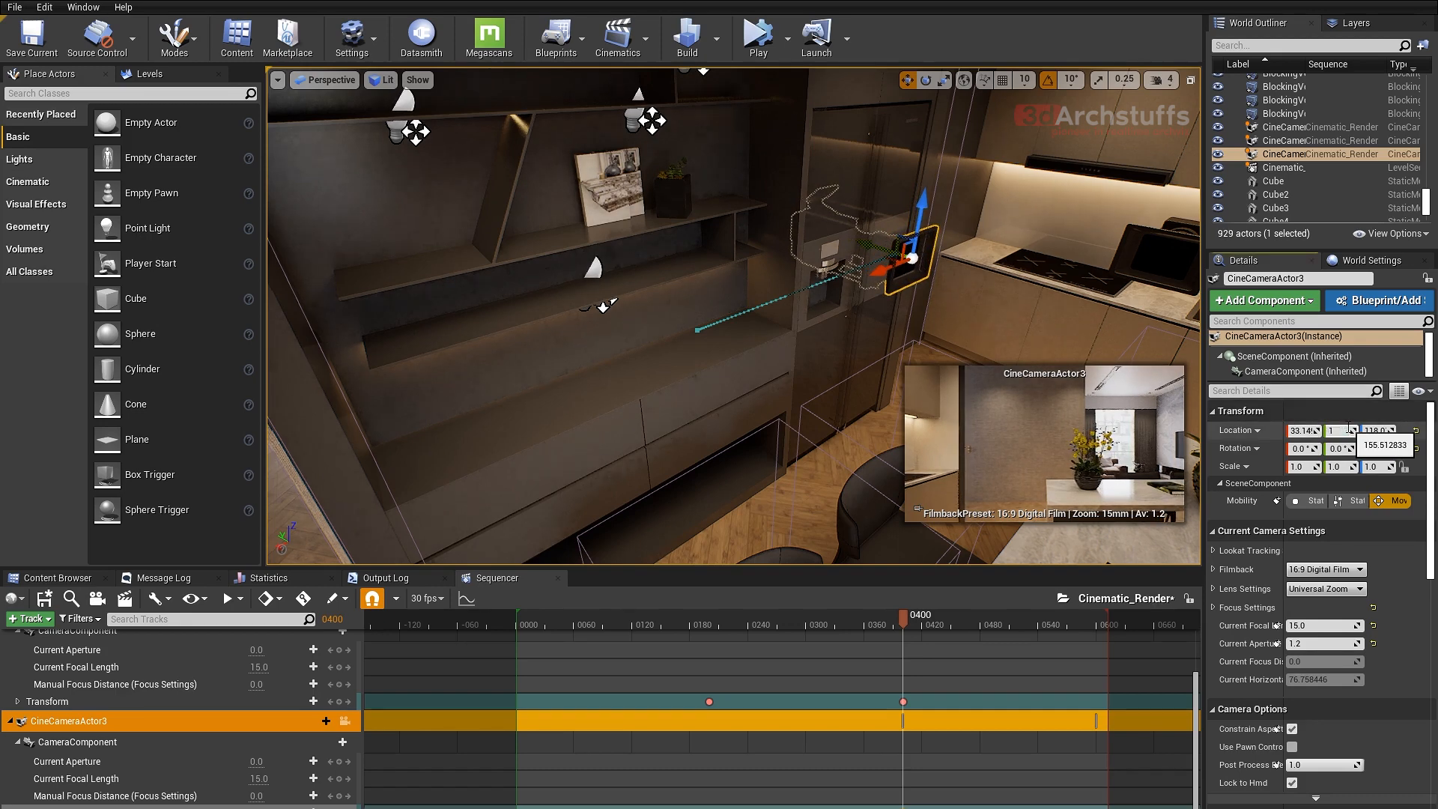
key(Return)
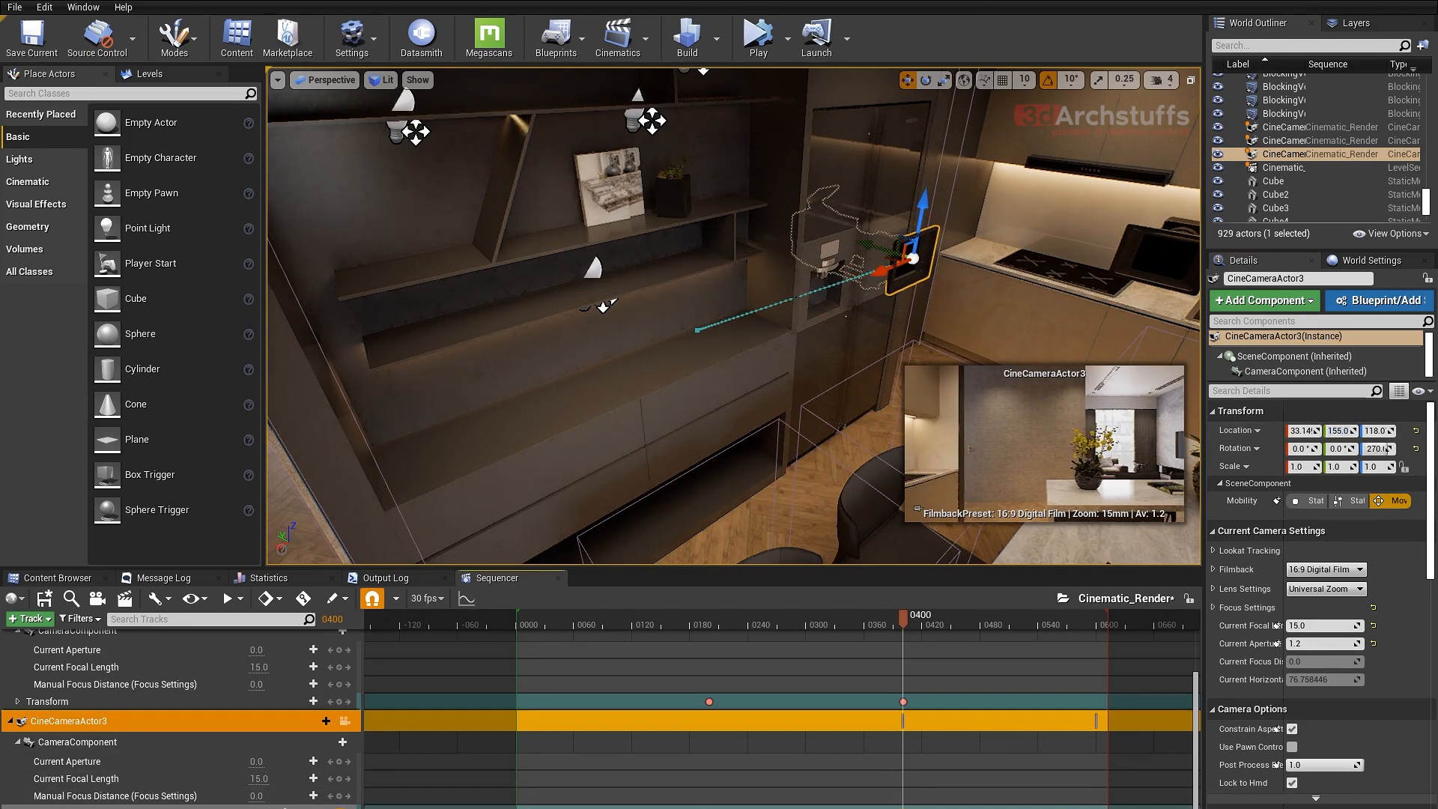
- At the end keyframe on frame 600, set CineCameraActor3's Y location to 155
click(1095, 807)
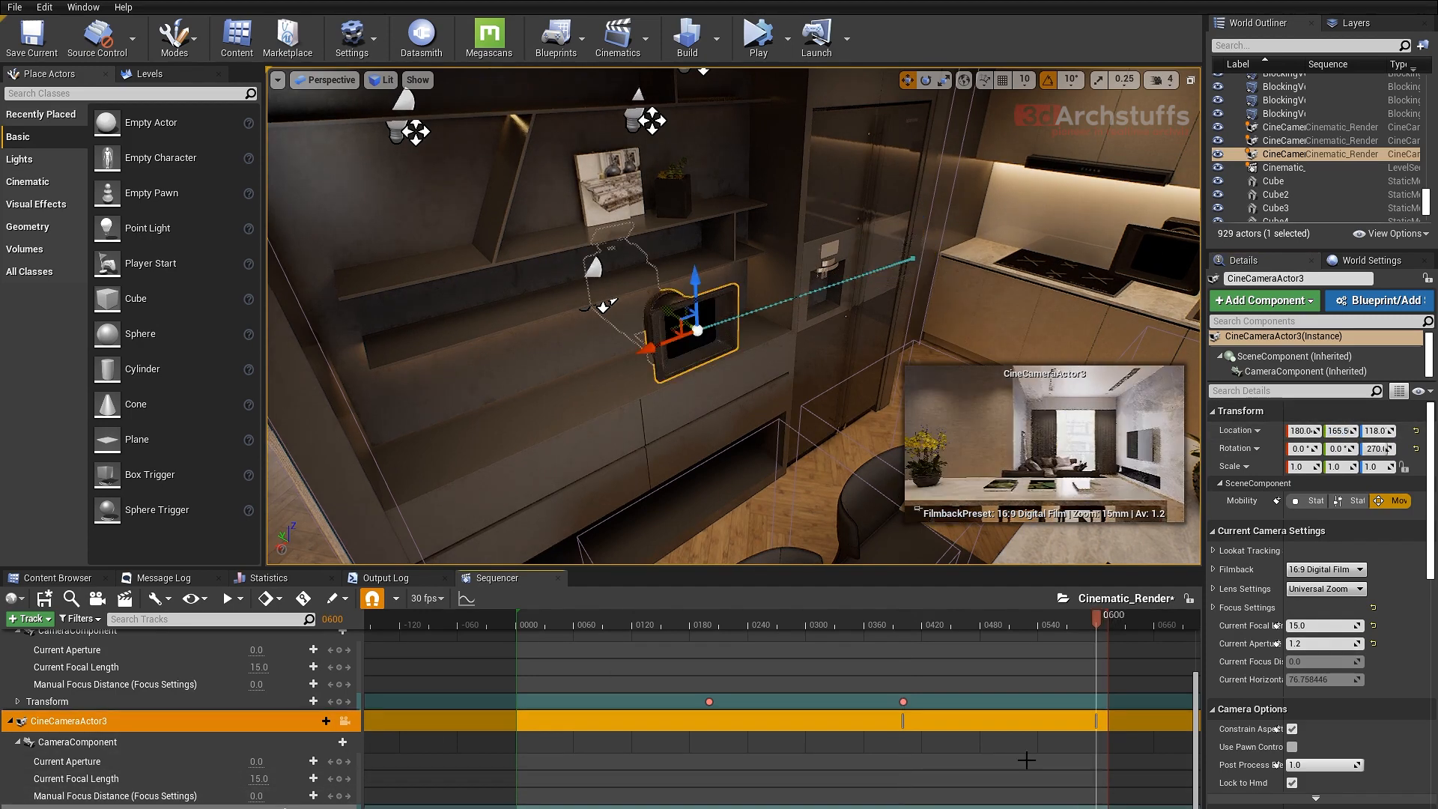
click(1338, 431)
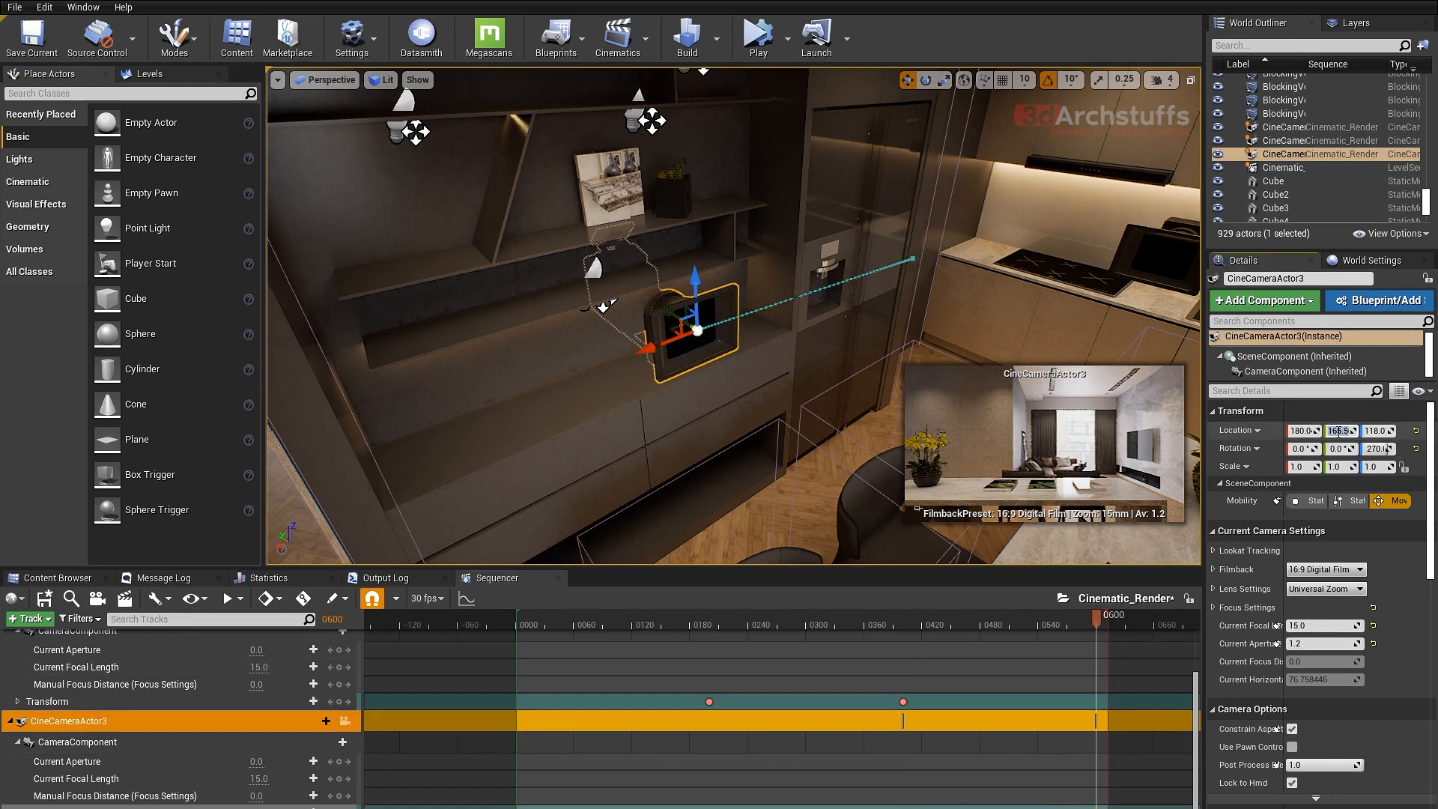
text(155)
key(Return)
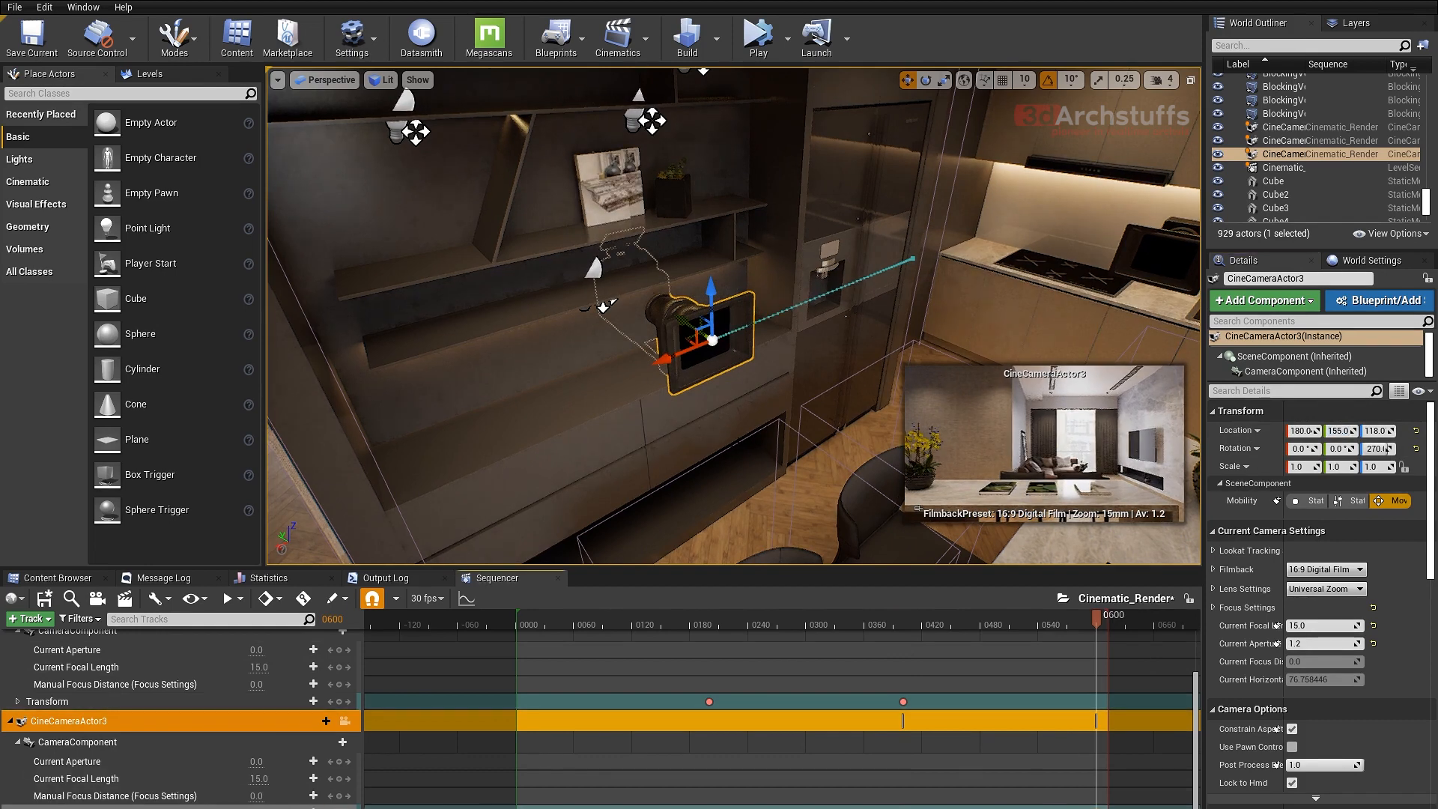
- Scrub the sequence to frame 456 and deselect CineCameraActor3 to inspect its motion path in the kitchen
drag(1027, 623, 956, 617)
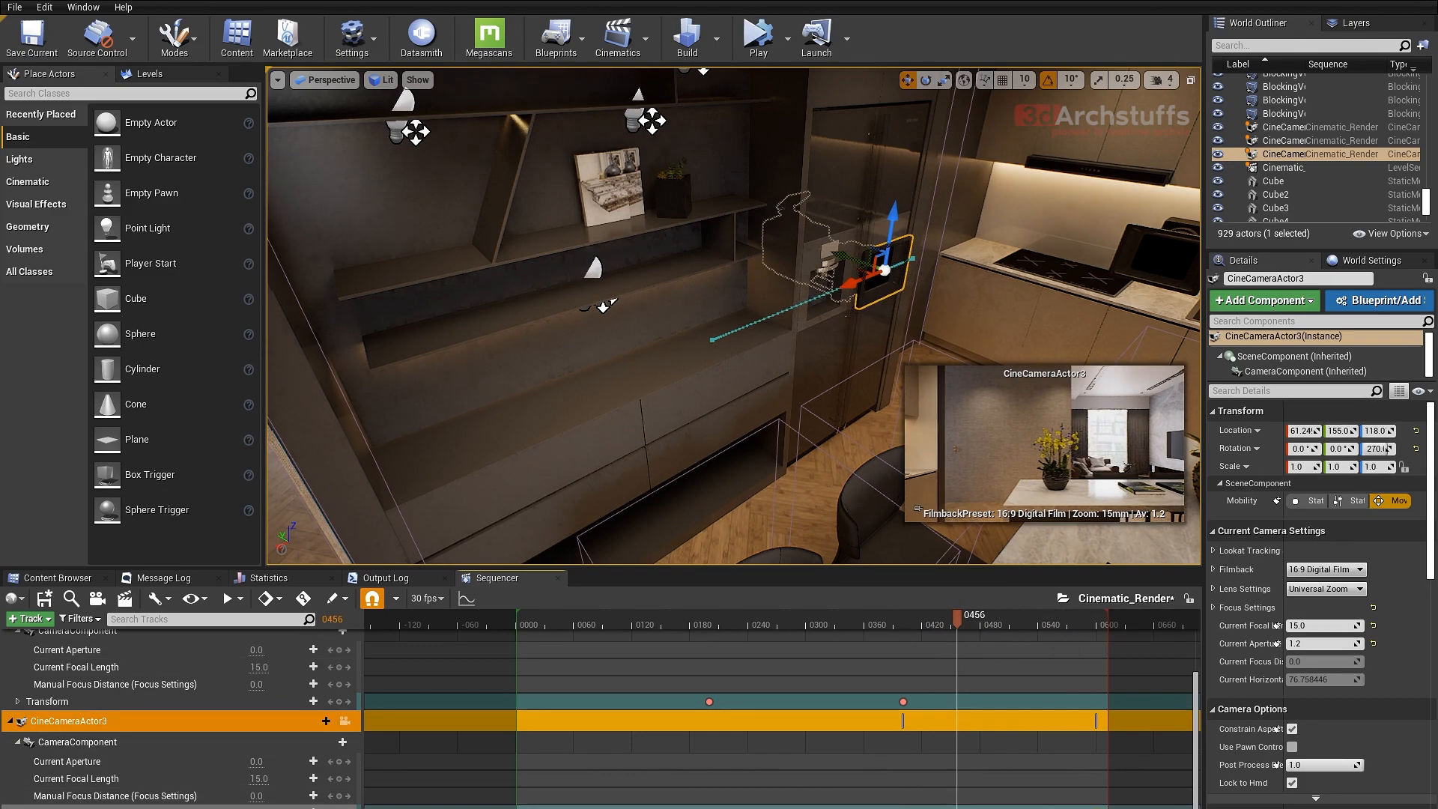
right_drag(806, 298, 862, 300)
key(Escape)
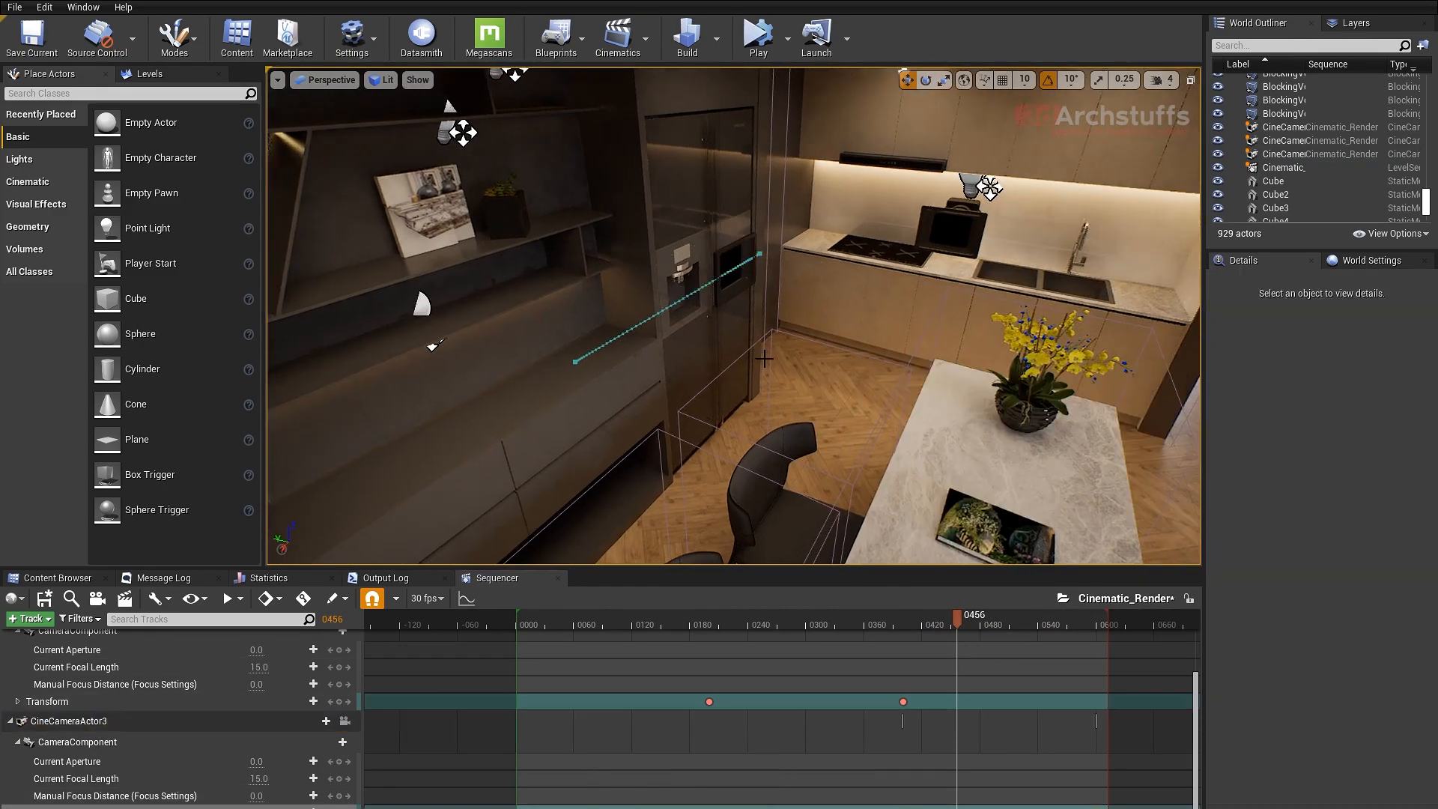
right_drag(764, 359, 704, 363)
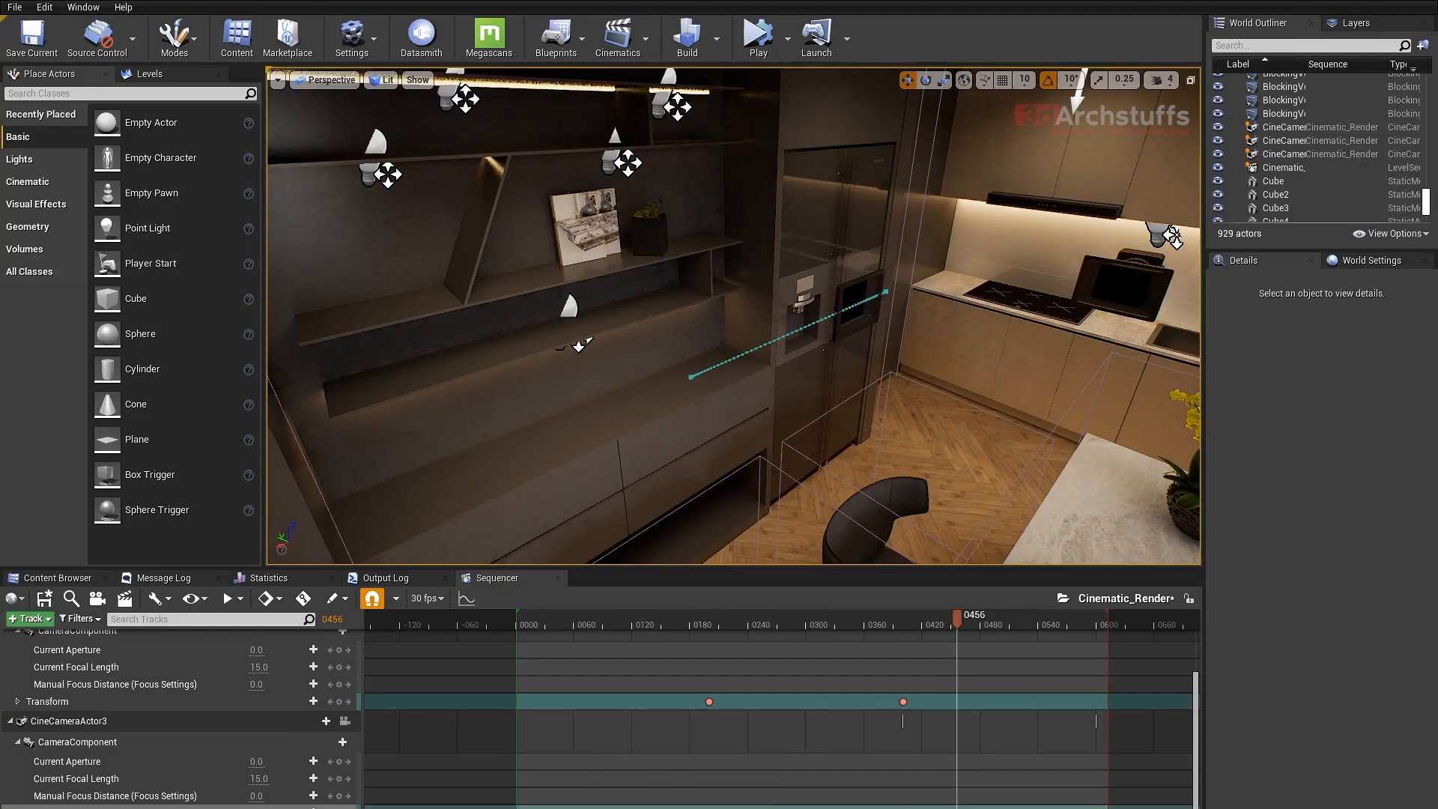